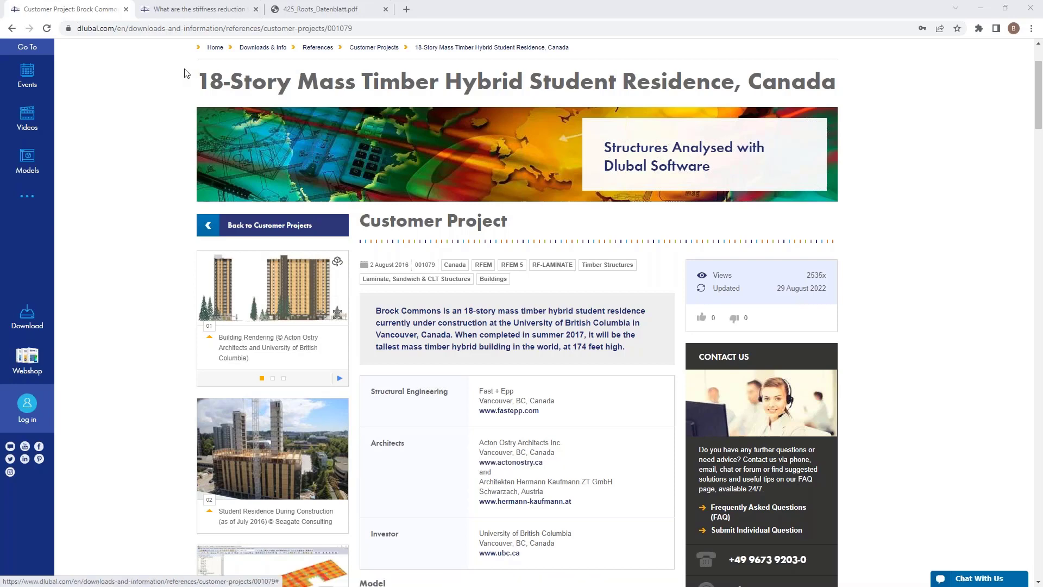
Review the FAQ on the k33 and k88 stiffness reduction factors and the Roots timber tower data sheet.
{"action": "left_click", "coordinate": [191, 10]}
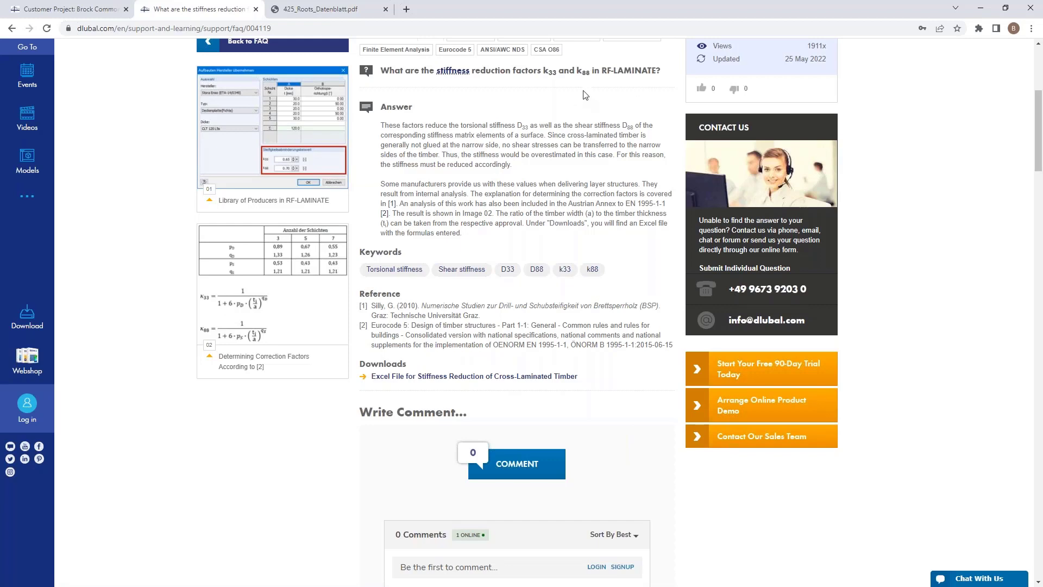
{"action": "scroll", "coordinate": [322, 273], "scroll_direction": "up", "scroll_amount": 1}
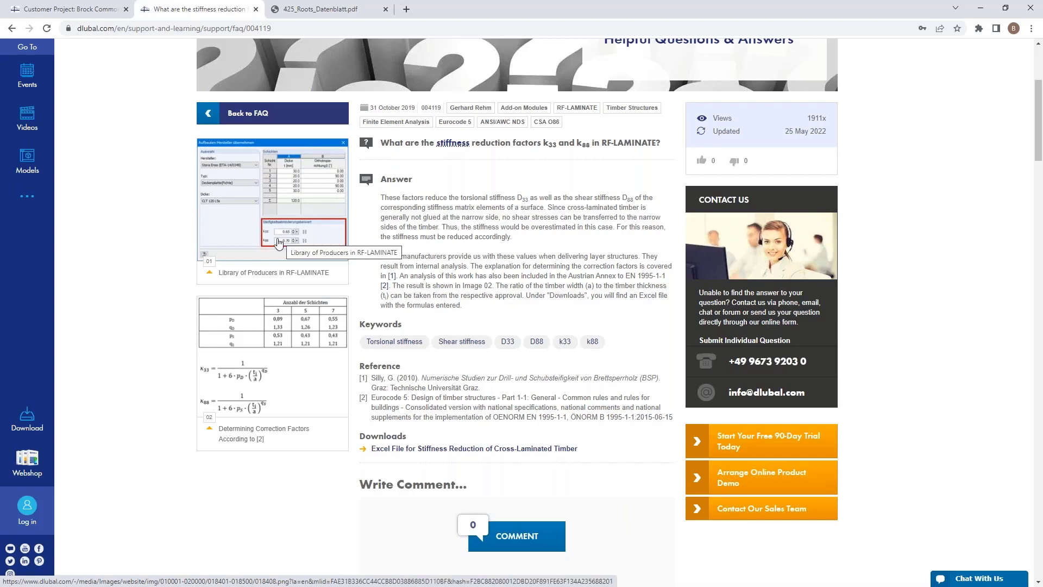
{"action": "left_click", "coordinate": [333, 10]}
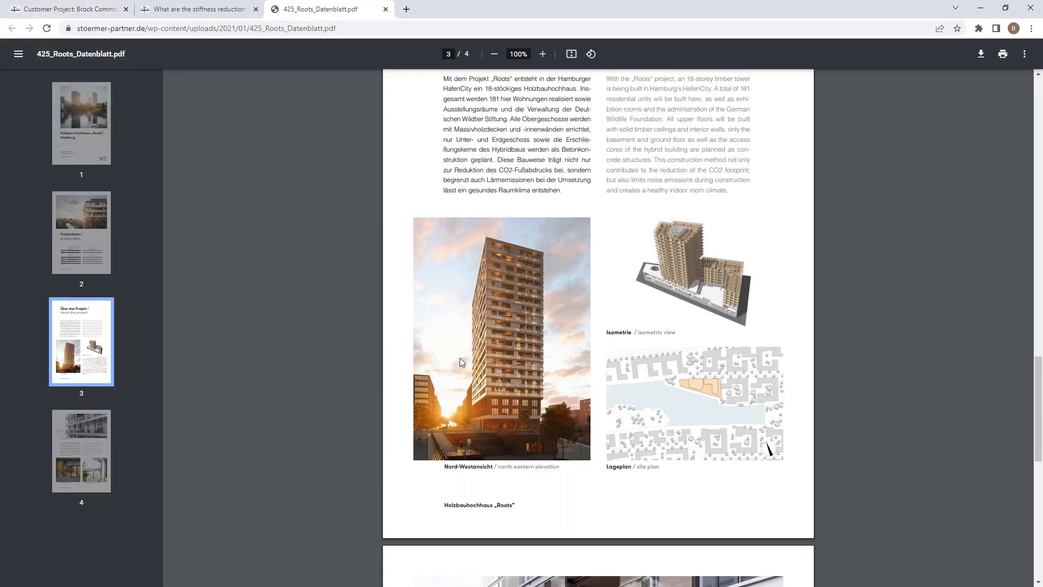
{"action": "scroll", "coordinate": [459, 358], "scroll_direction": "up", "scroll_amount": 3}
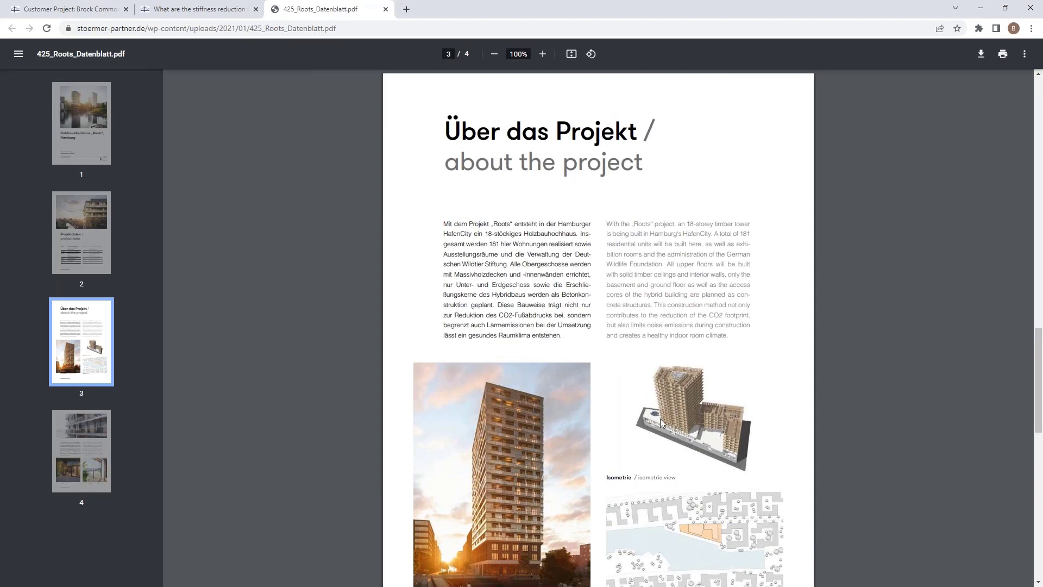
{"action": "scroll", "coordinate": [660, 418], "scroll_direction": "down", "scroll_amount": 2}
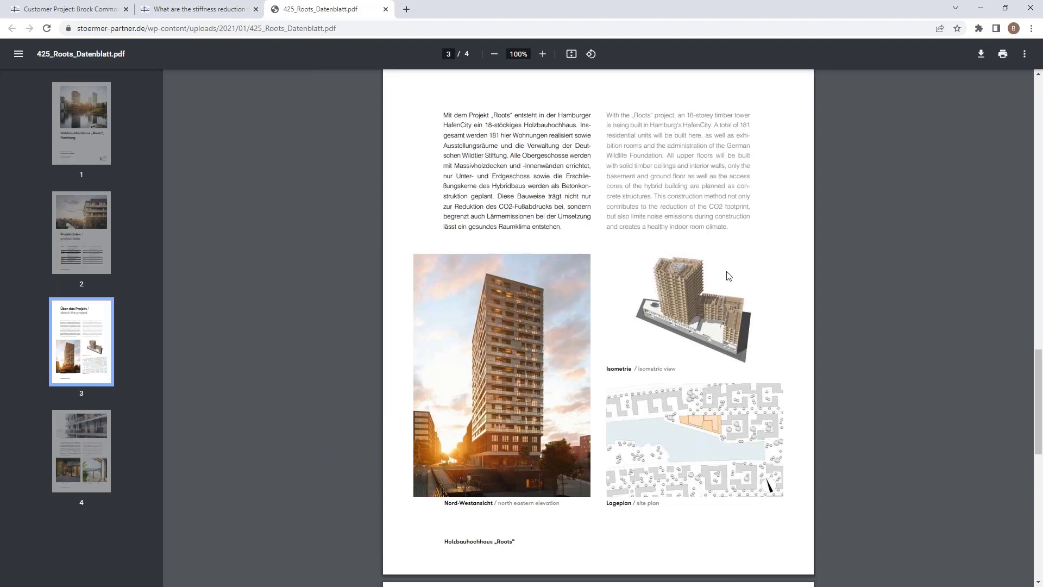
Switch to RFEM and start a new model named 2D.
{"action": "left_click", "coordinate": [981, 8]}
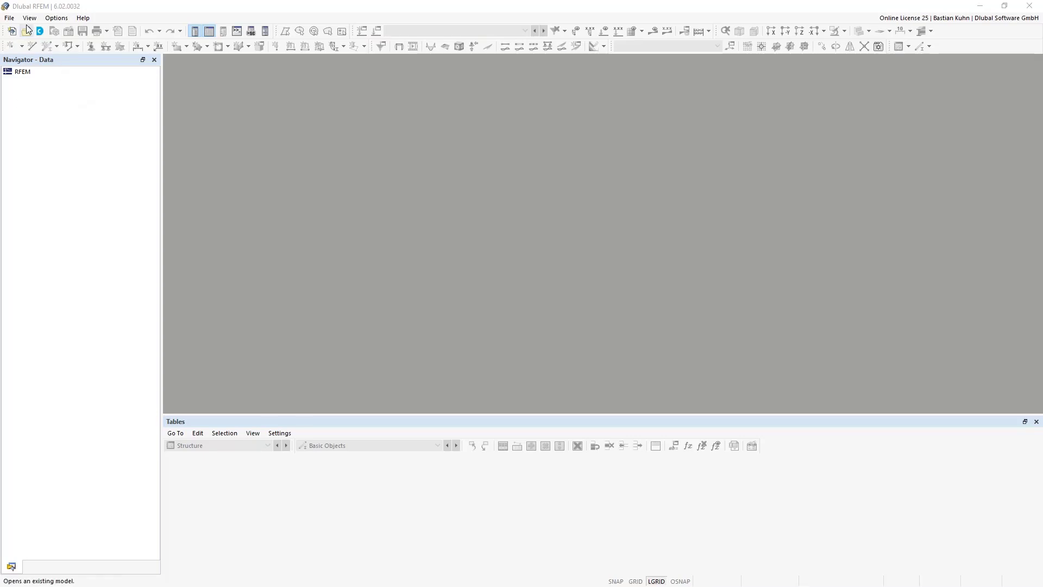
{"action": "left_click", "coordinate": [12, 31]}
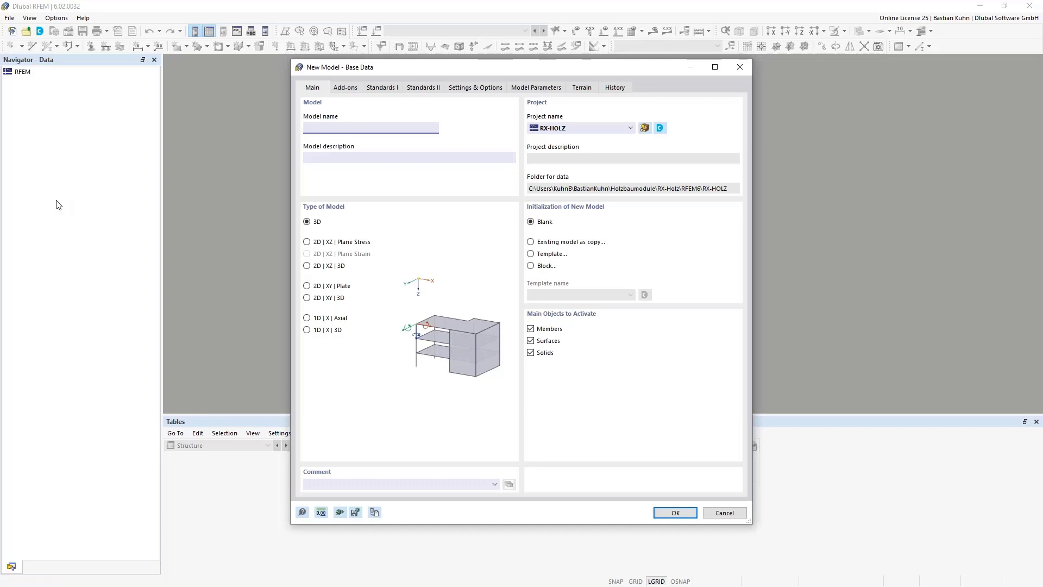
{"action": "type", "text": "2D"}
Activate the Multilayer Surfaces add-on for the new model and deactivate the load wizards.
{"action": "left_click", "coordinate": [347, 88]}
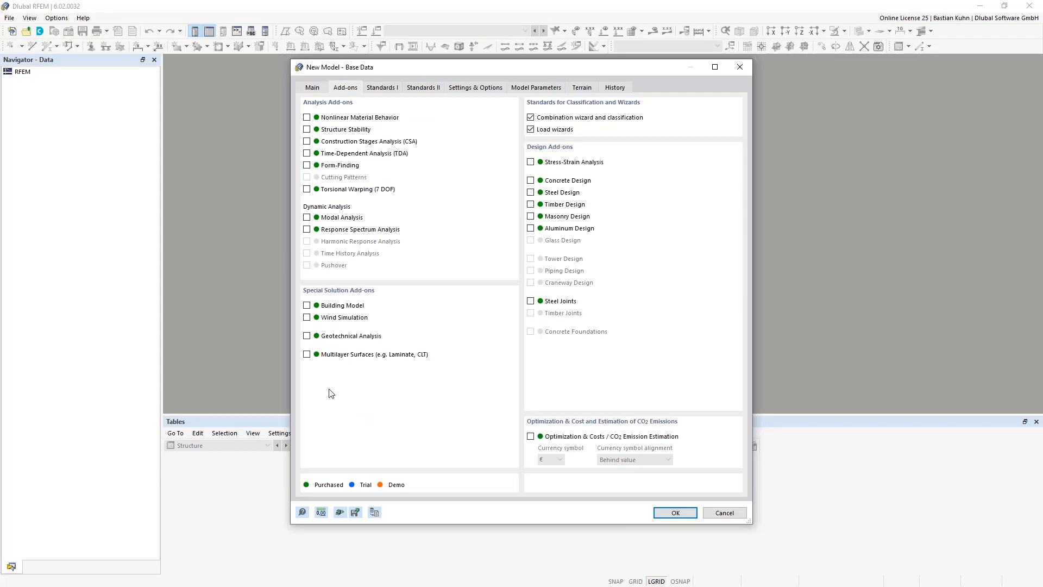
{"action": "left_click", "coordinate": [307, 354]}
{"action": "left_click", "coordinate": [531, 130]}
Set the standard group for load case classification and the combination wizard to EN 1990 | Timber.
{"action": "left_click", "coordinate": [387, 88]}
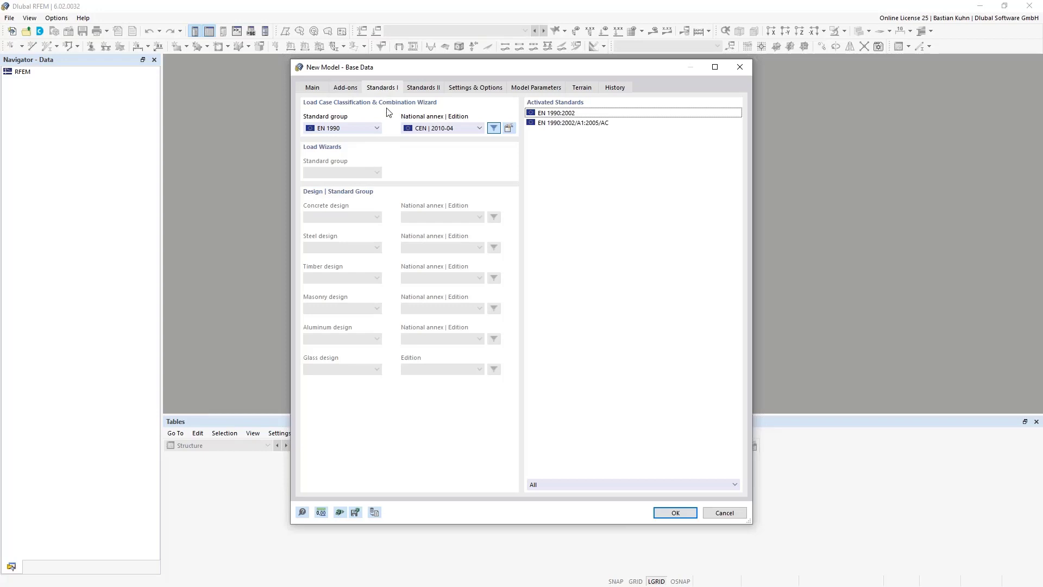
{"action": "left_click", "coordinate": [375, 130]}
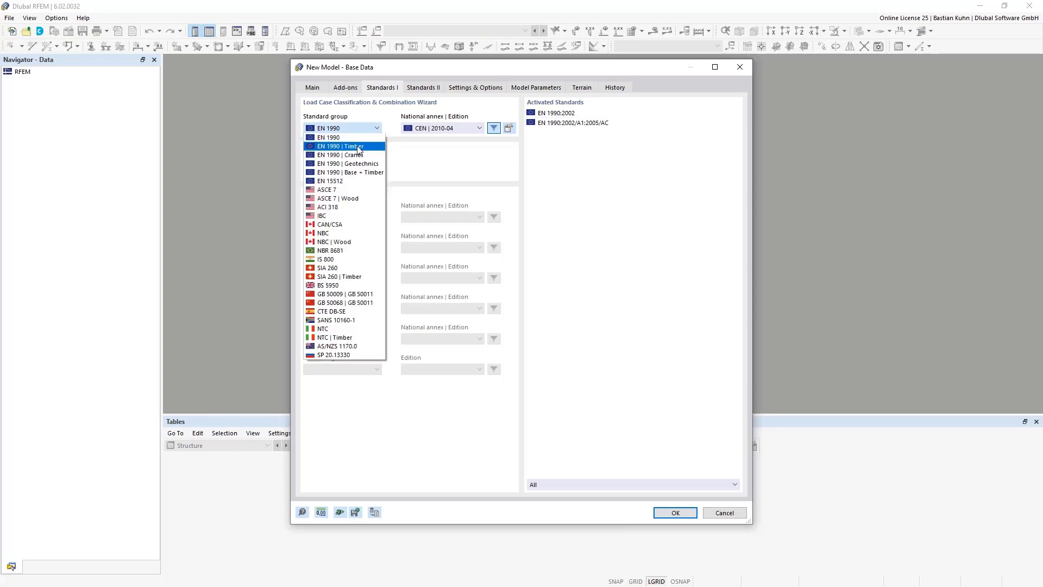
{"action": "left_click", "coordinate": [357, 146]}
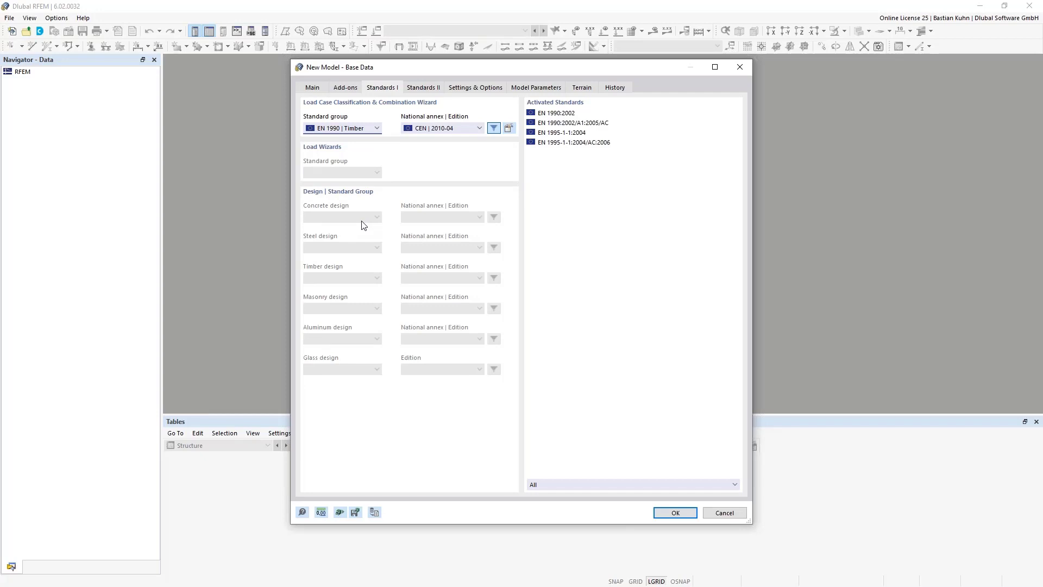
Look through the standard groups available for load case classification and combinations.
{"action": "left_click", "coordinate": [352, 131]}
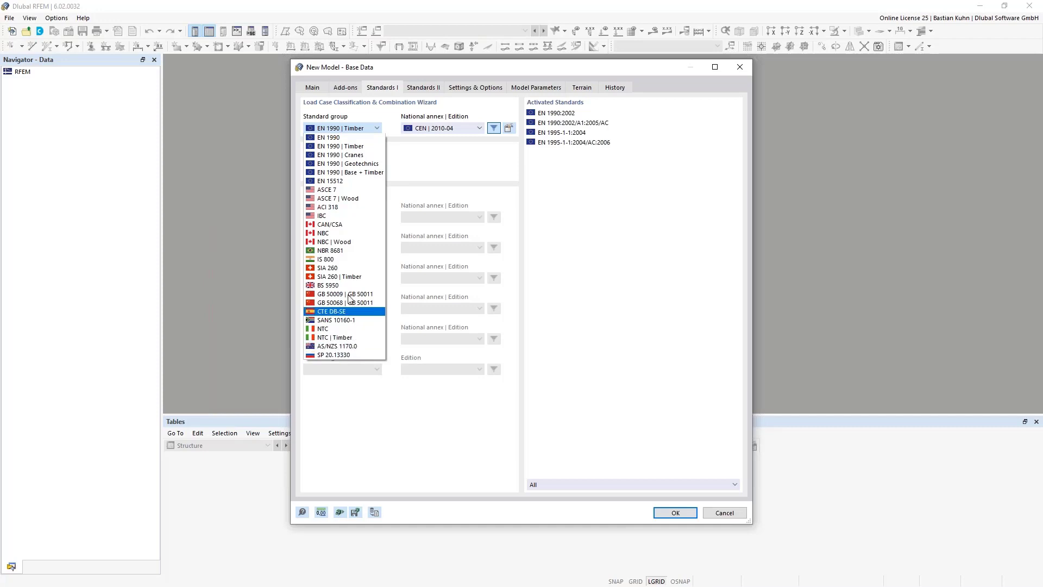
{"action": "left_click", "coordinate": [430, 163]}
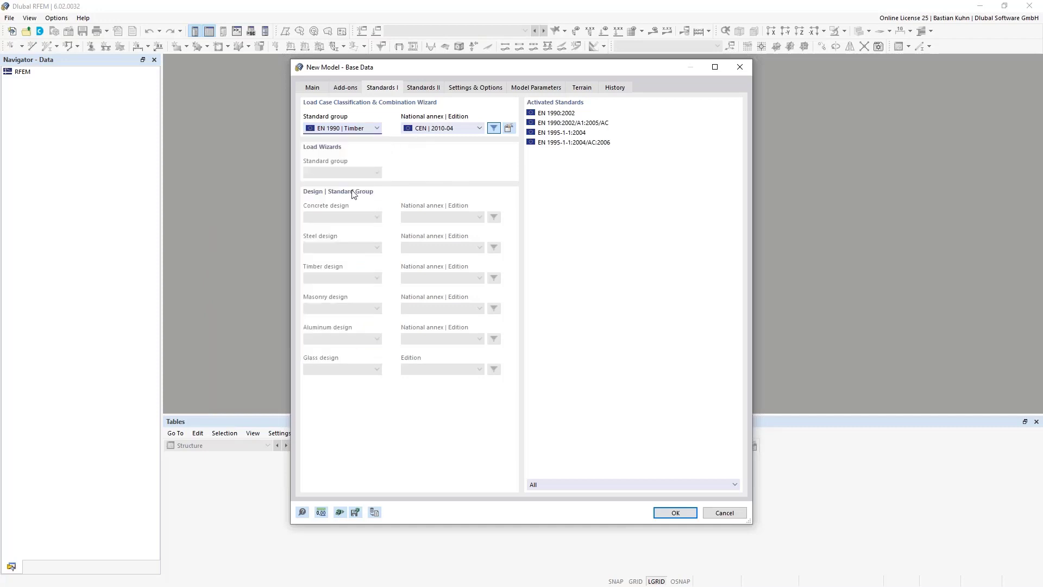
{"action": "left_click", "coordinate": [362, 129]}
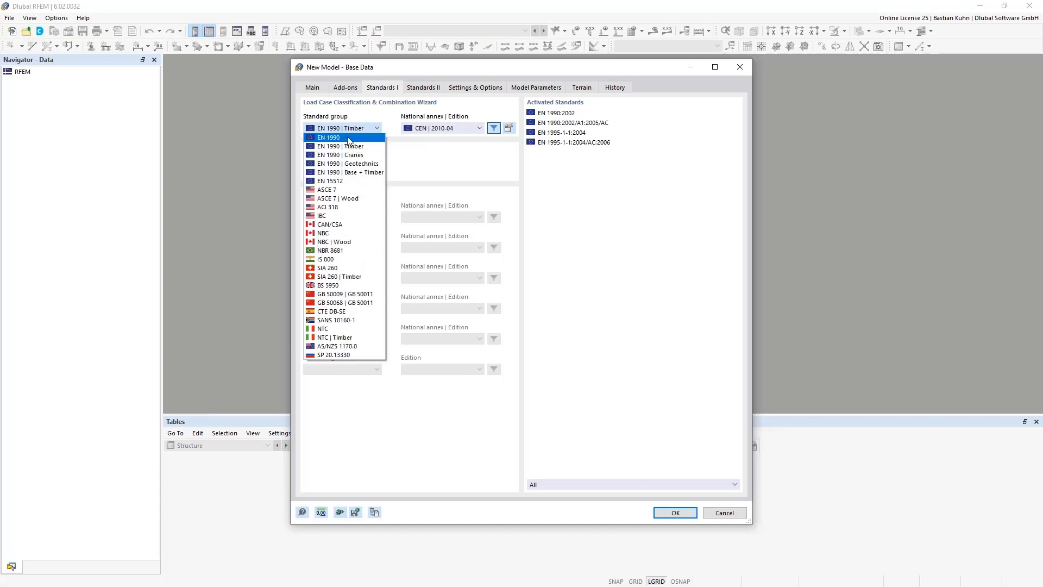
{"action": "left_click", "coordinate": [443, 151]}
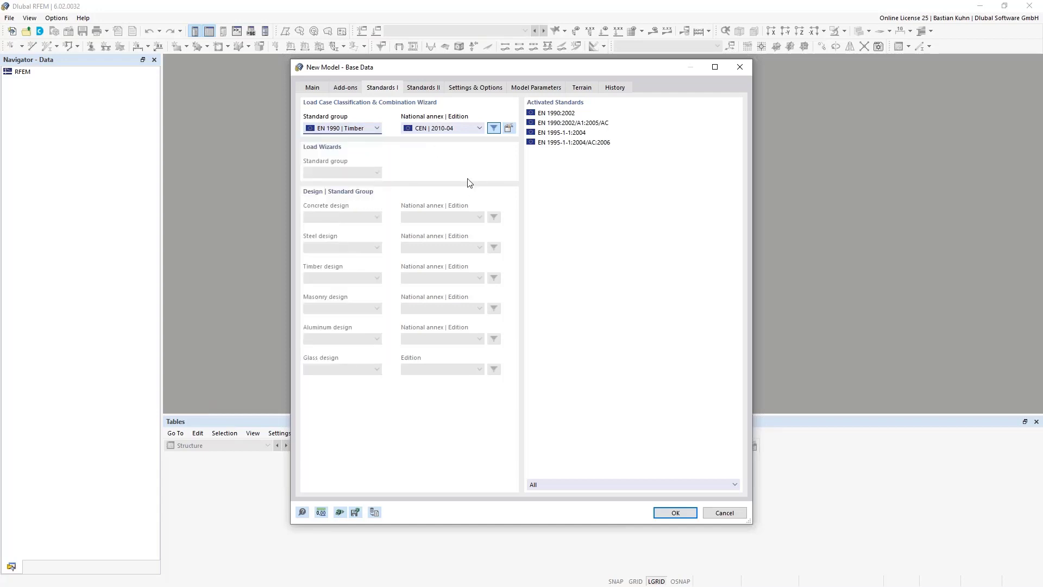
Check the partial factors and timber deformation coefficient of the EN 1990 | Timber standard, and confirm the new model's base data.
{"action": "left_click", "coordinate": [509, 128]}
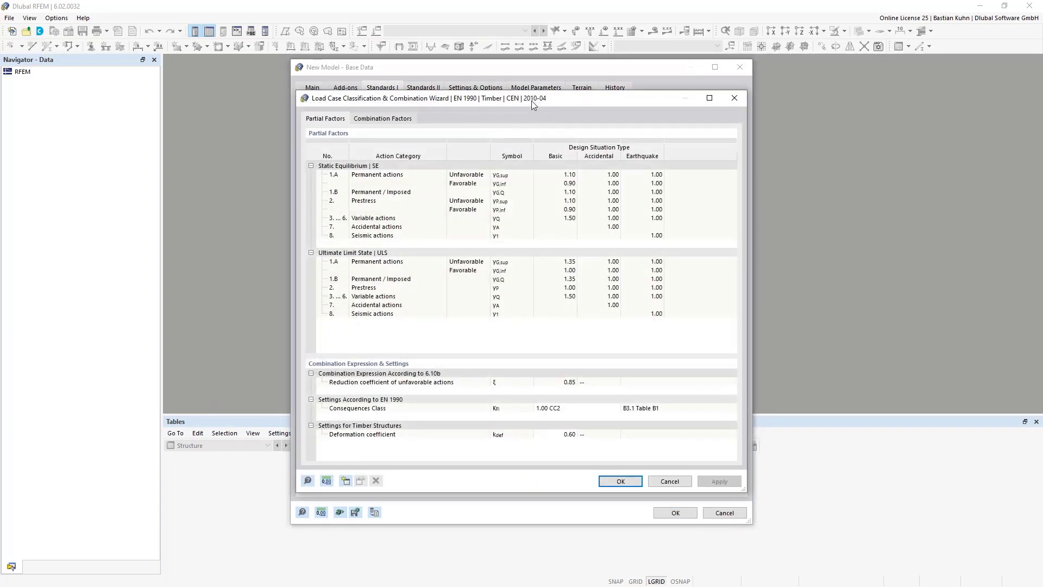
{"action": "left_click_drag", "start_coordinate": [533, 105], "coordinate": [520, 192]}
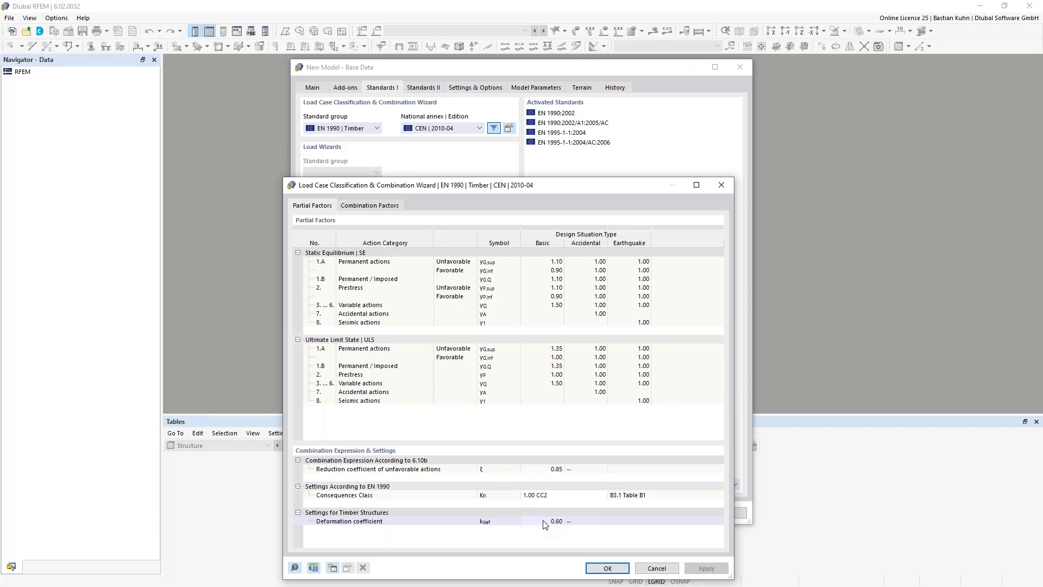
{"action": "left_click", "coordinate": [721, 186]}
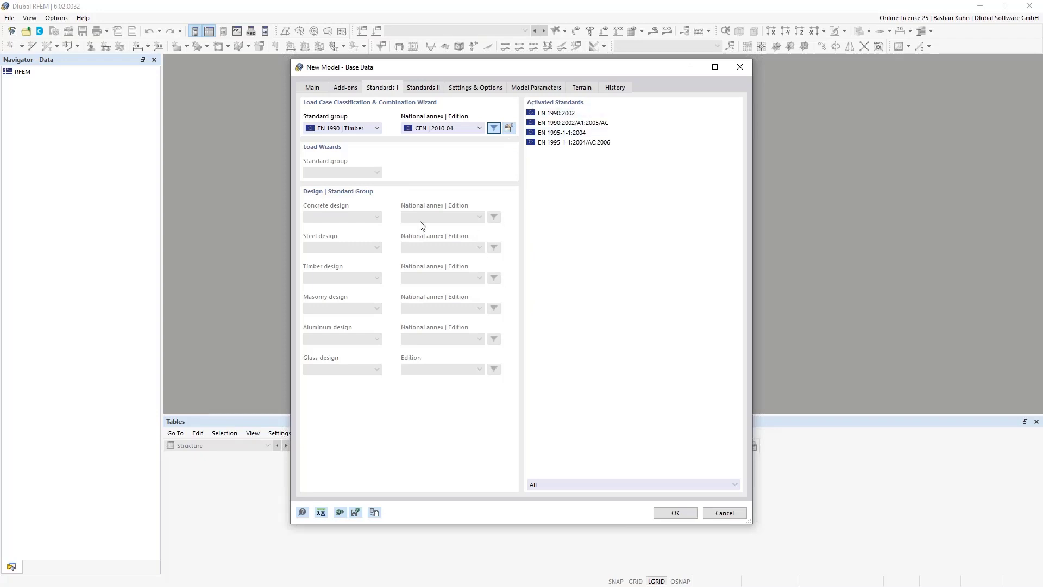
{"action": "left_click", "coordinate": [674, 513]}
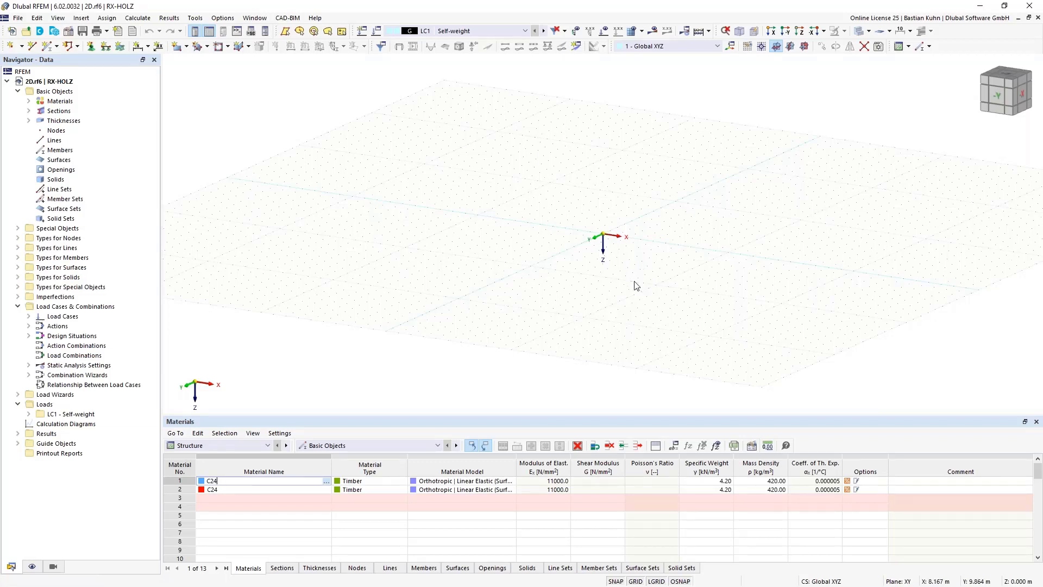
{"action": "left_click", "coordinate": [178, 47]}
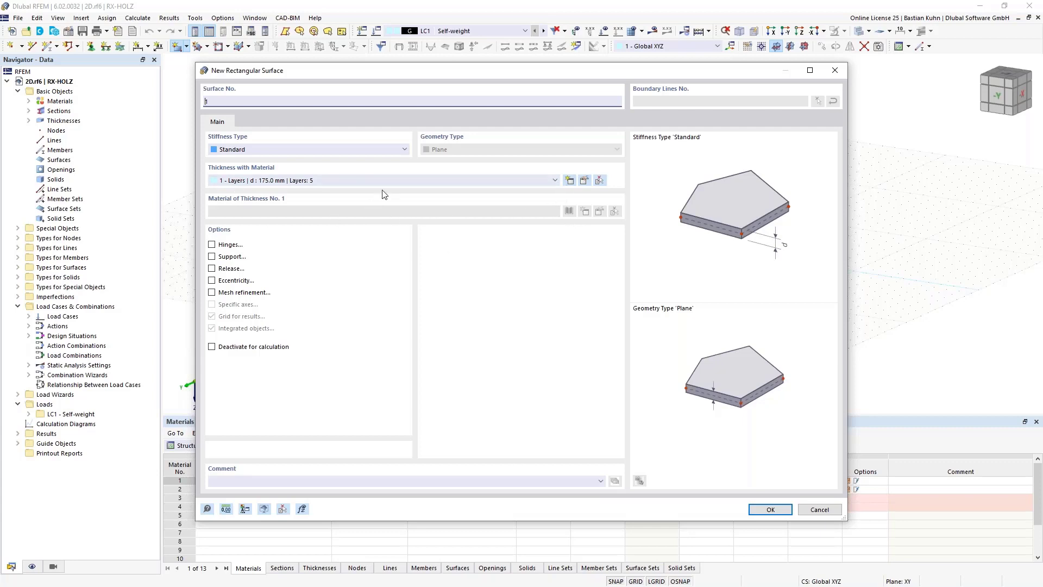
{"action": "left_click", "coordinate": [569, 180]}
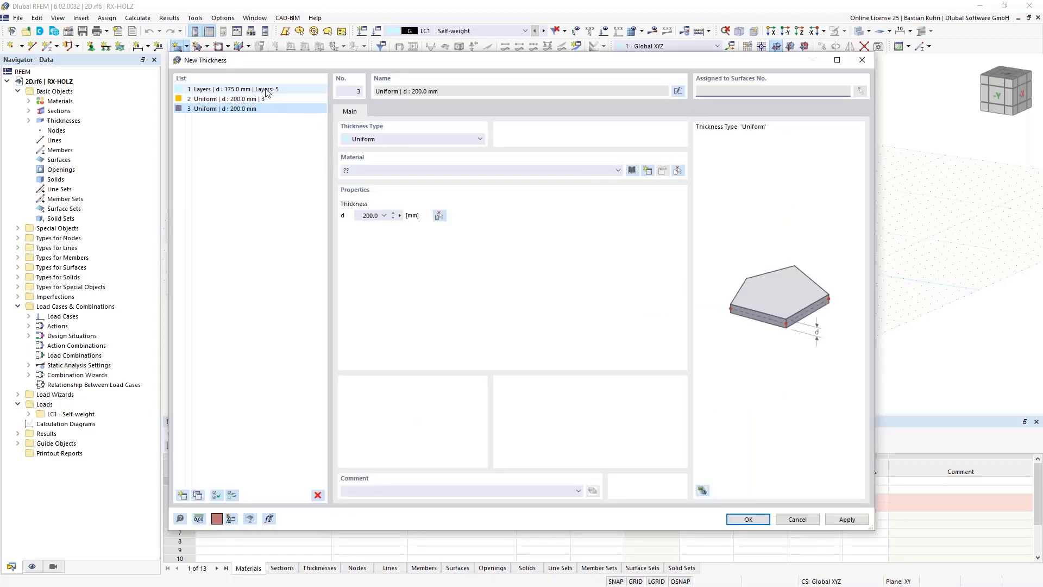
{"action": "left_click", "coordinate": [244, 94]}
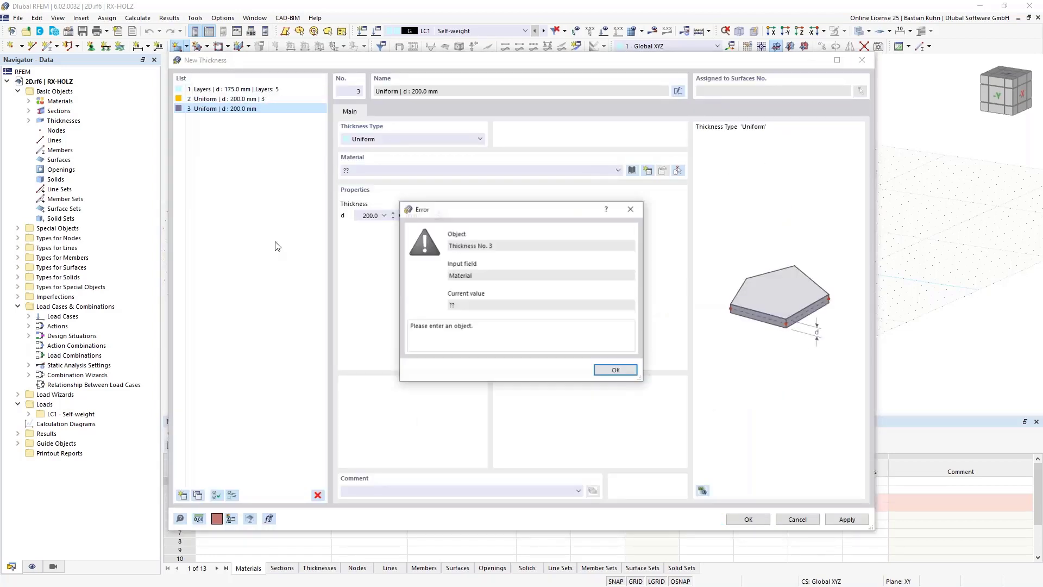
{"action": "left_click", "coordinate": [603, 372]}
{"action": "left_click", "coordinate": [789, 521]}
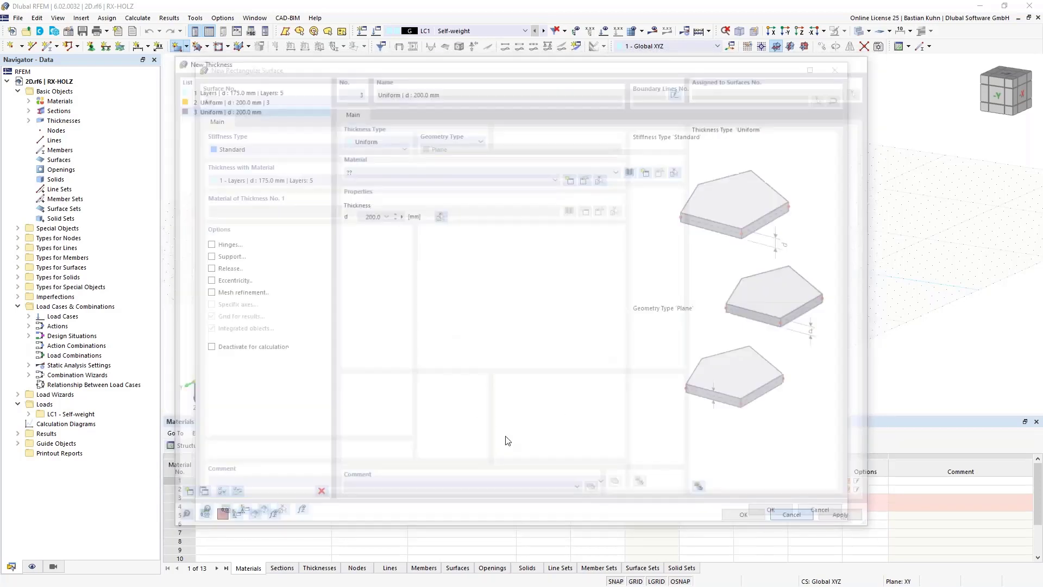
{"action": "left_click", "coordinate": [819, 510]}
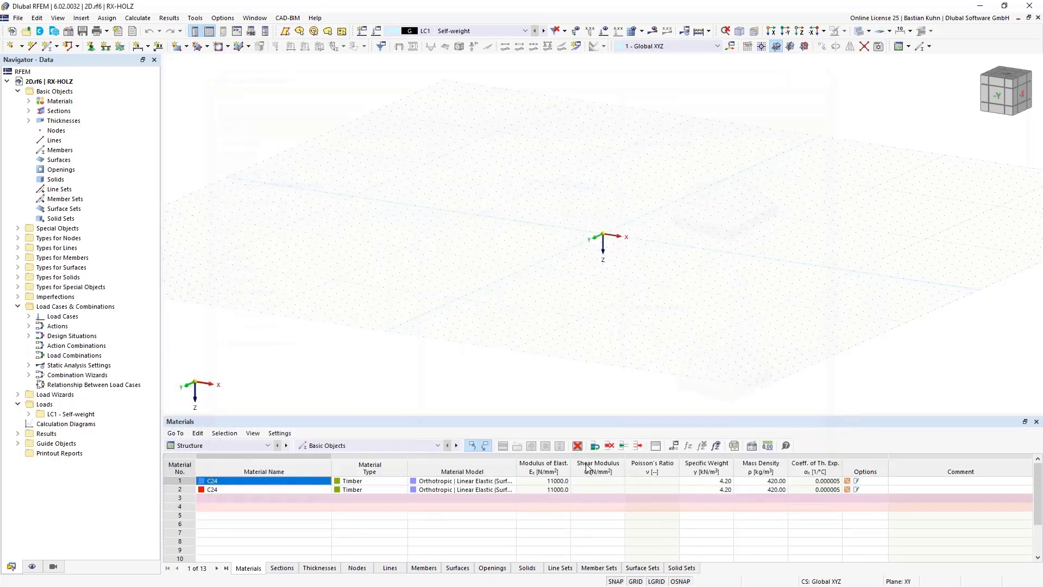
Delete all unassigned thicknesses from the model.
{"action": "right_click", "coordinate": [60, 121]}
{"action": "left_click", "coordinate": [91, 182]}
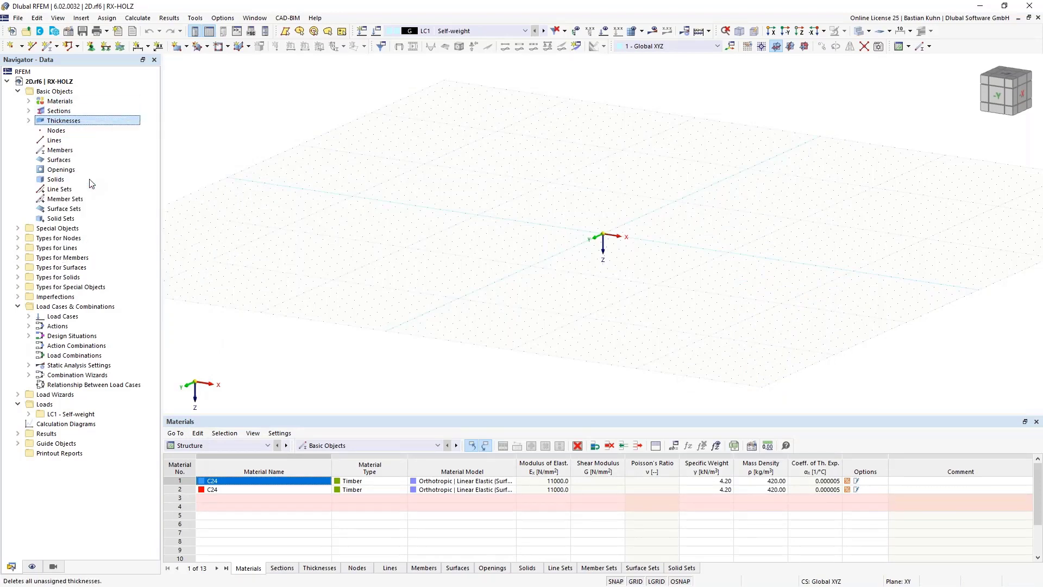
{"action": "left_click", "coordinate": [560, 346]}
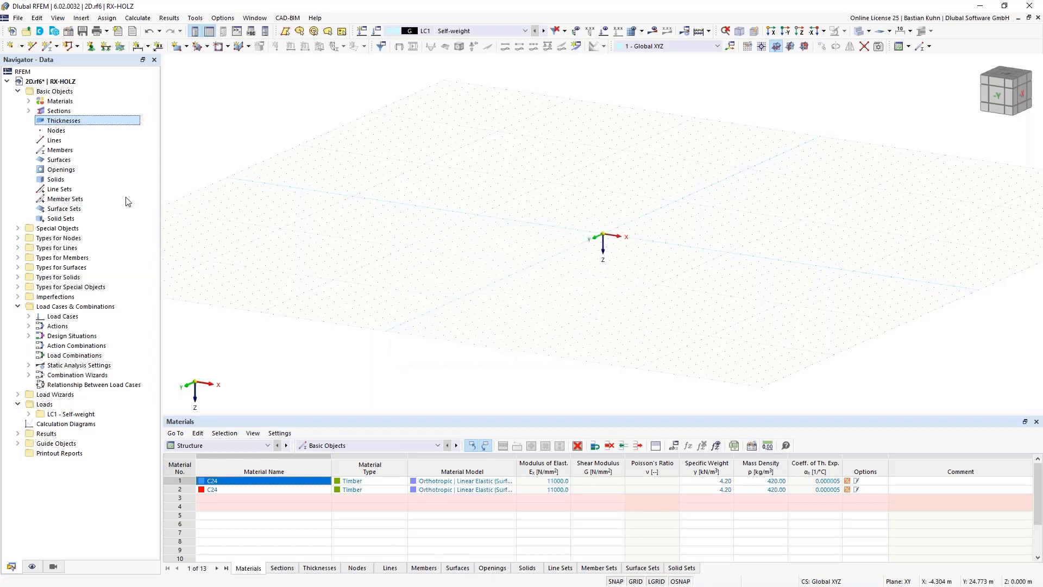
Delete all unassigned sections from the model.
{"action": "left_click", "coordinate": [56, 112]}
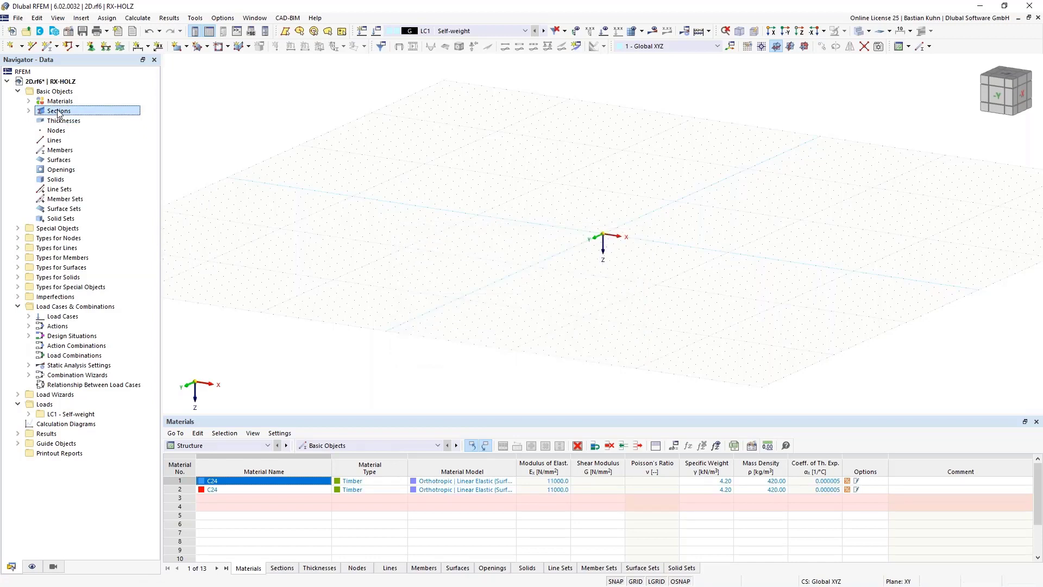
{"action": "right_click", "coordinate": [59, 112]}
{"action": "left_click", "coordinate": [136, 170]}
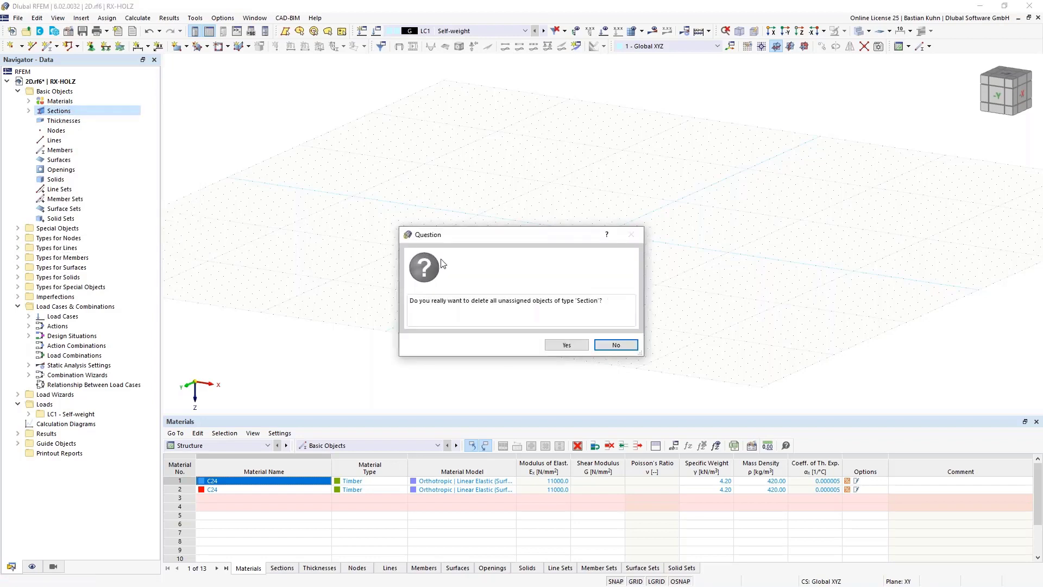
{"action": "left_click", "coordinate": [560, 346]}
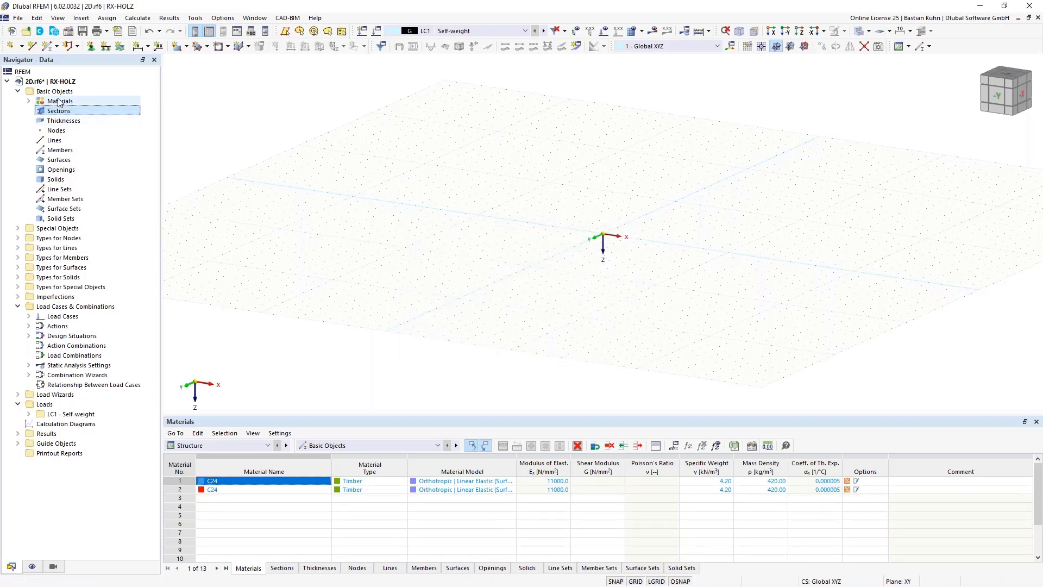
Delete all unassigned materials from the model.
{"action": "left_click", "coordinate": [58, 102]}
{"action": "right_click", "coordinate": [58, 102]}
{"action": "left_click", "coordinate": [100, 161]}
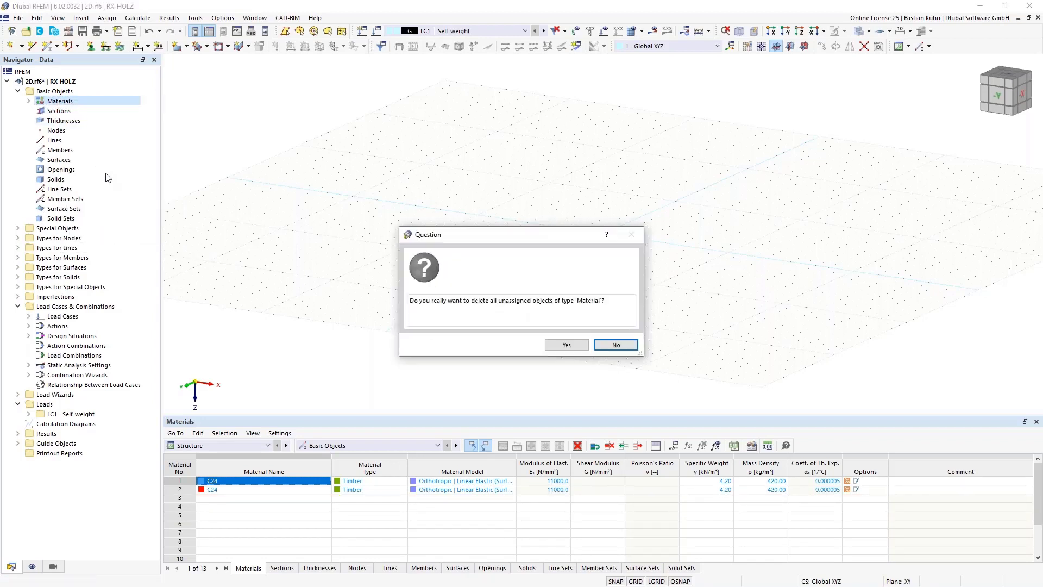
{"action": "left_click", "coordinate": [554, 346]}
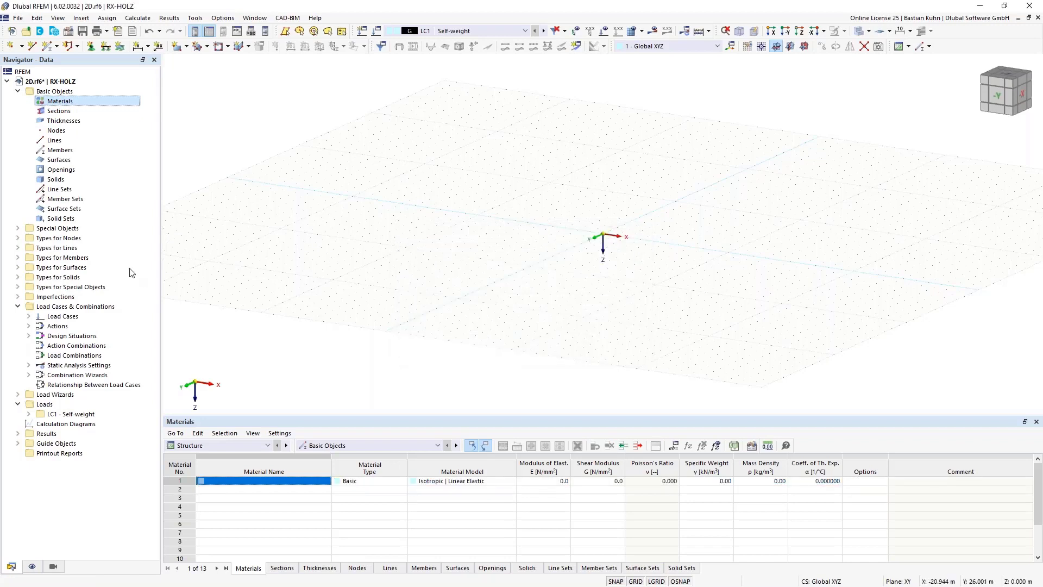
Start a new rectangular surface with a new thickness, and set the thickness type to Layers.
{"action": "left_click", "coordinate": [177, 47]}
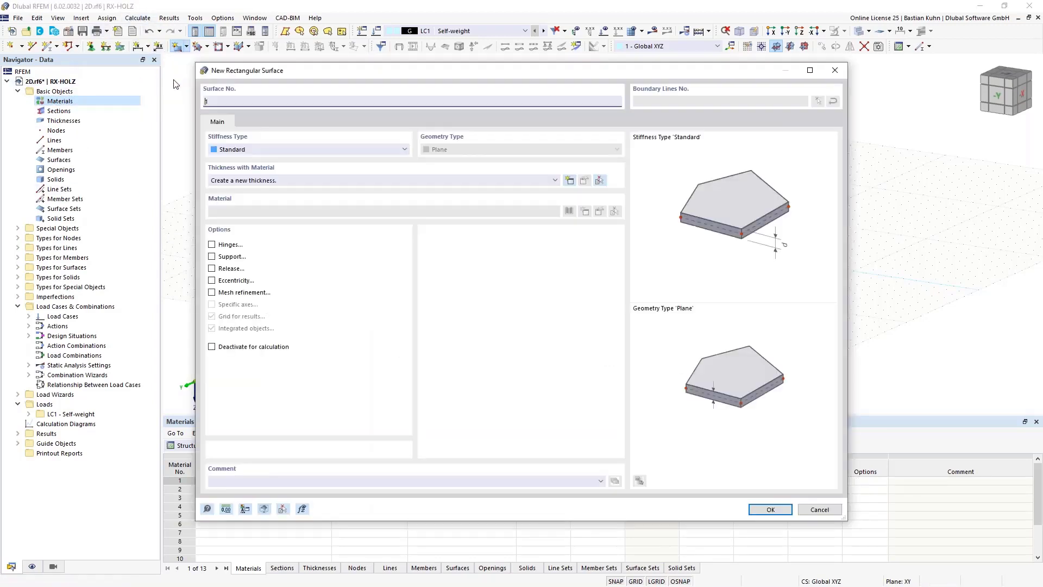
{"action": "left_click", "coordinate": [569, 179]}
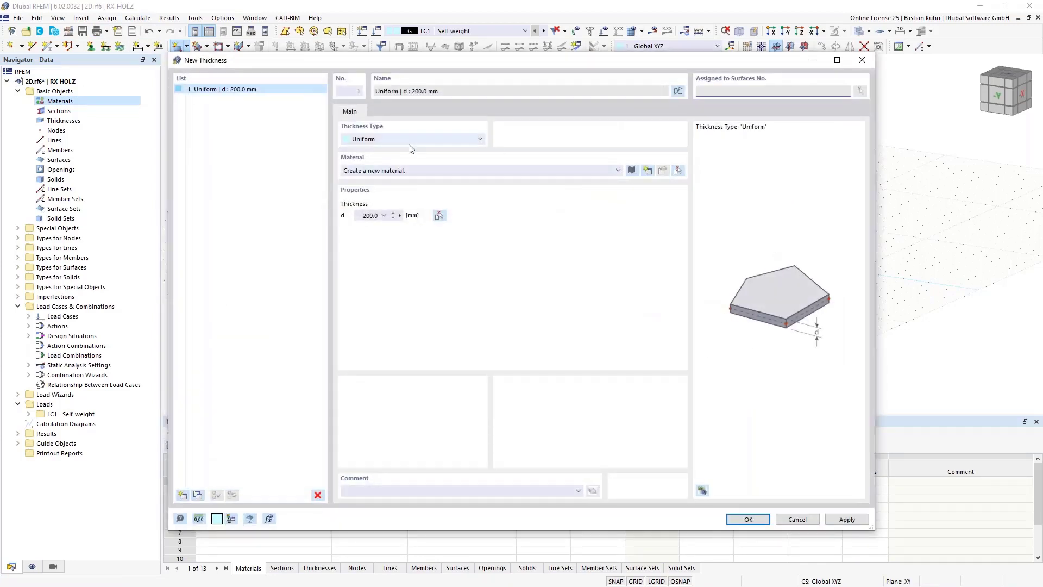
{"action": "left_click", "coordinate": [445, 139]}
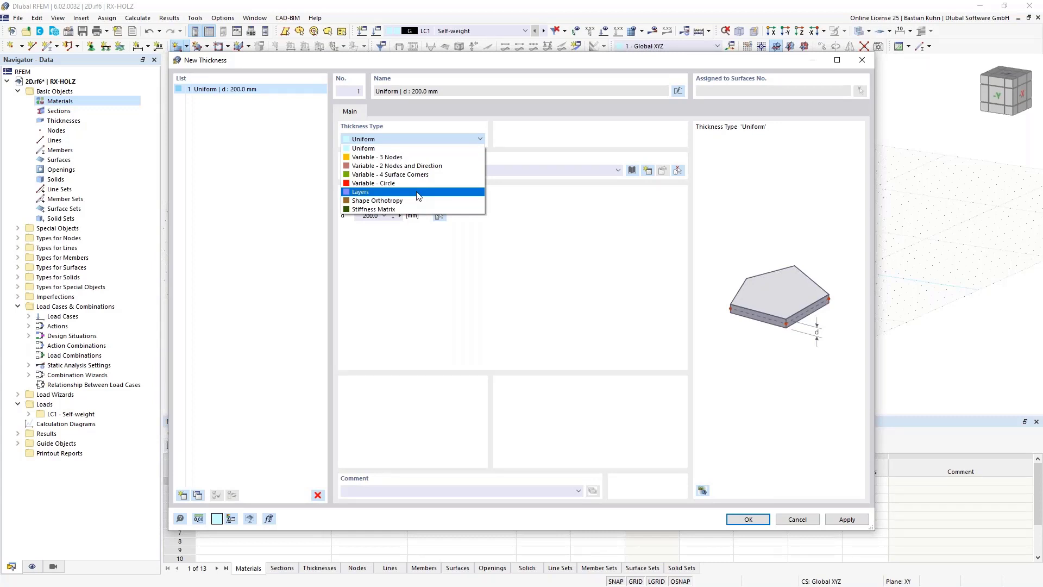
{"action": "left_click", "coordinate": [361, 193]}
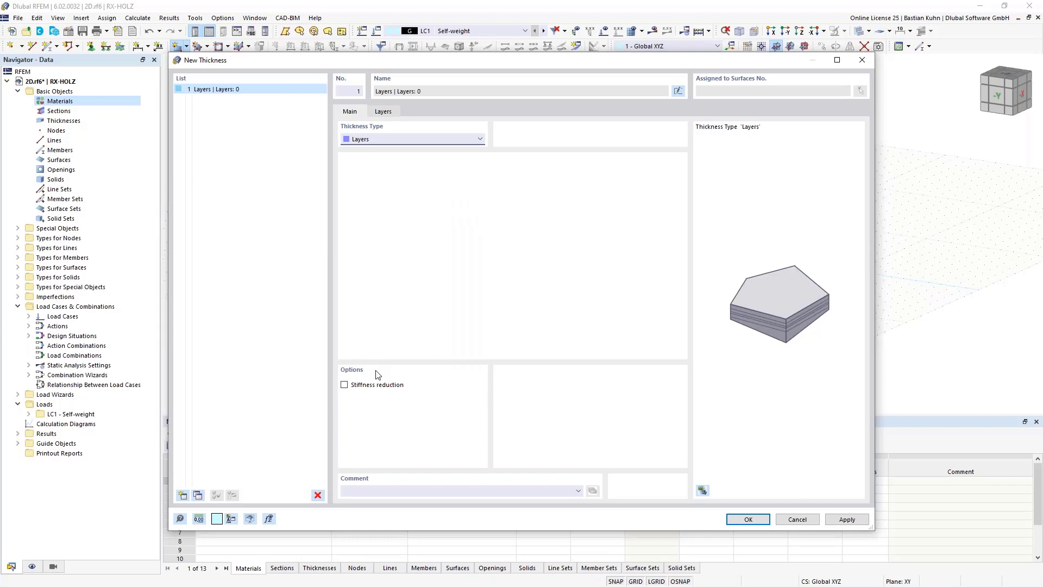
Add the first layer to the layer composition with its thickness defined directly.
{"action": "left_click", "coordinate": [390, 112]}
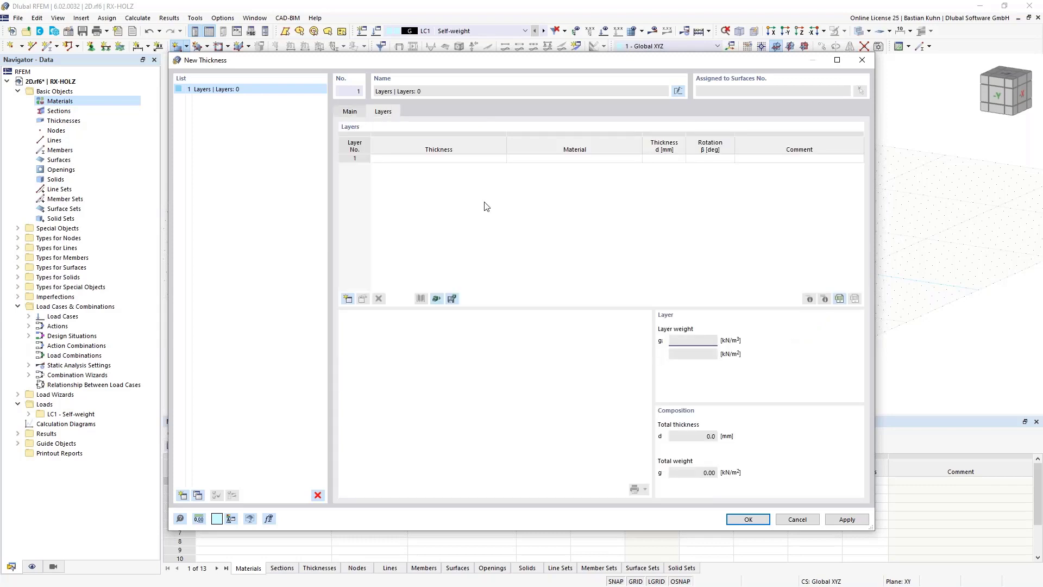
{"action": "left_click", "coordinate": [470, 162]}
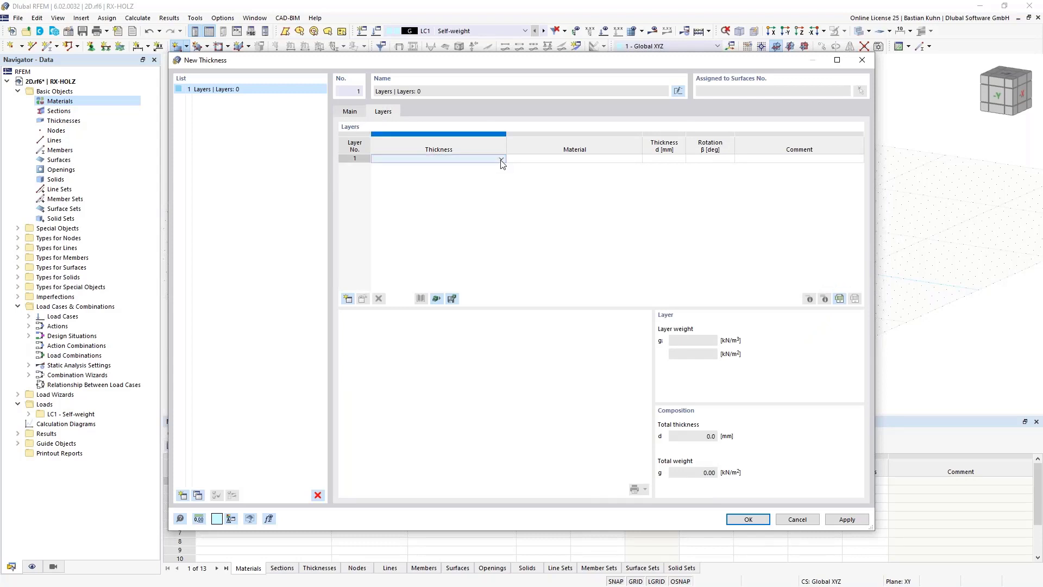
{"action": "left_click", "coordinate": [501, 159]}
{"action": "left_click", "coordinate": [492, 167]}
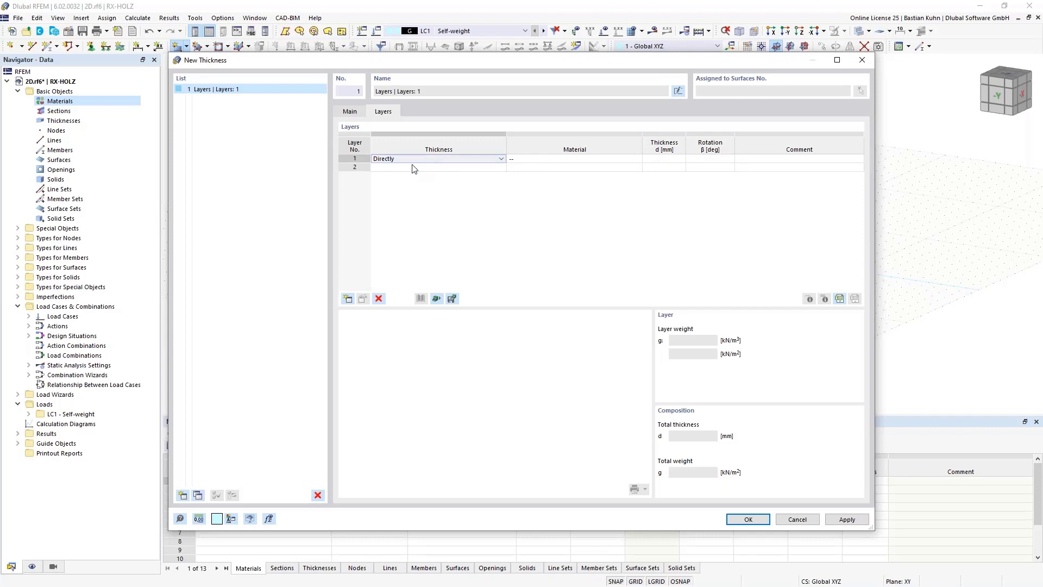
Create a new material for layer 1 and set its material model to Orthotropic | Linear Elastic (Surfaces).
{"action": "left_click", "coordinate": [533, 158]}
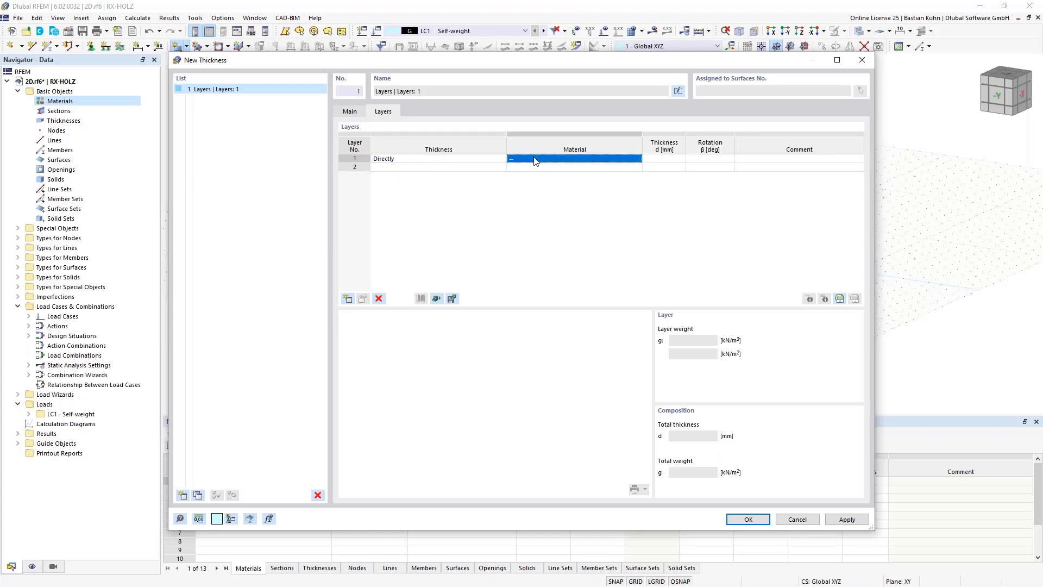
{"action": "left_click", "coordinate": [622, 163]}
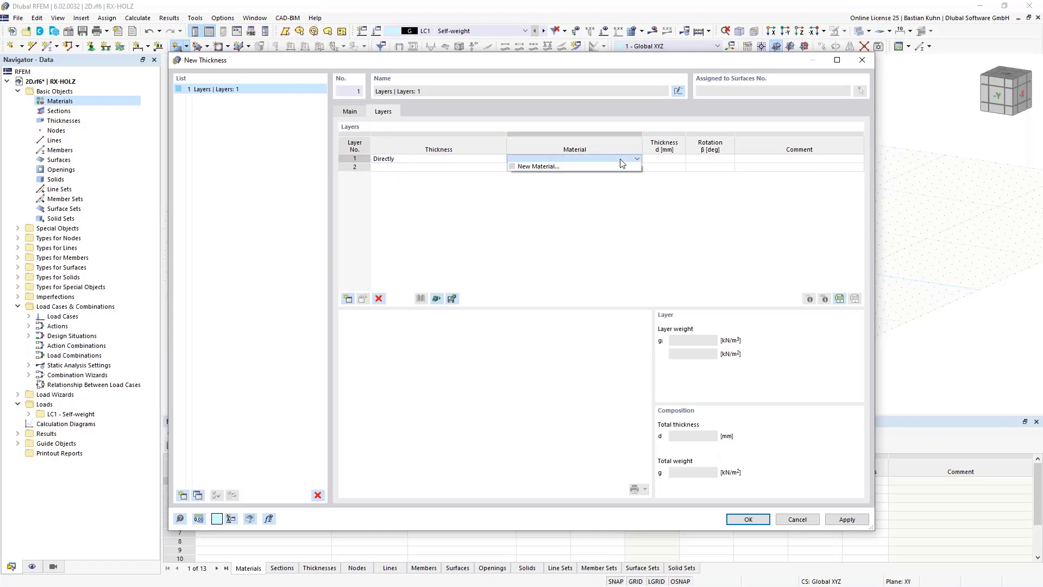
{"action": "left_click", "coordinate": [600, 167]}
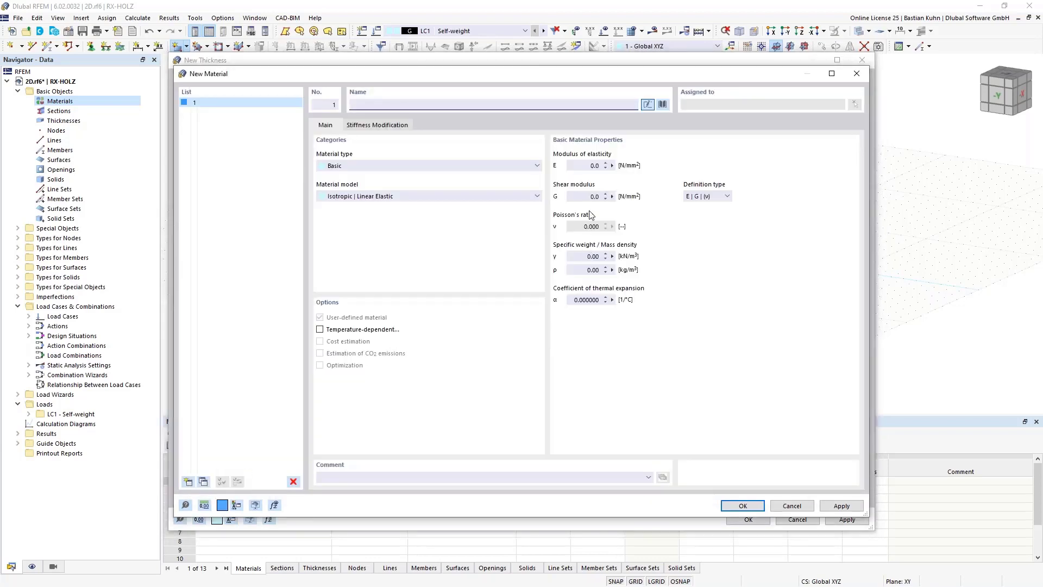
{"action": "left_click", "coordinate": [503, 198]}
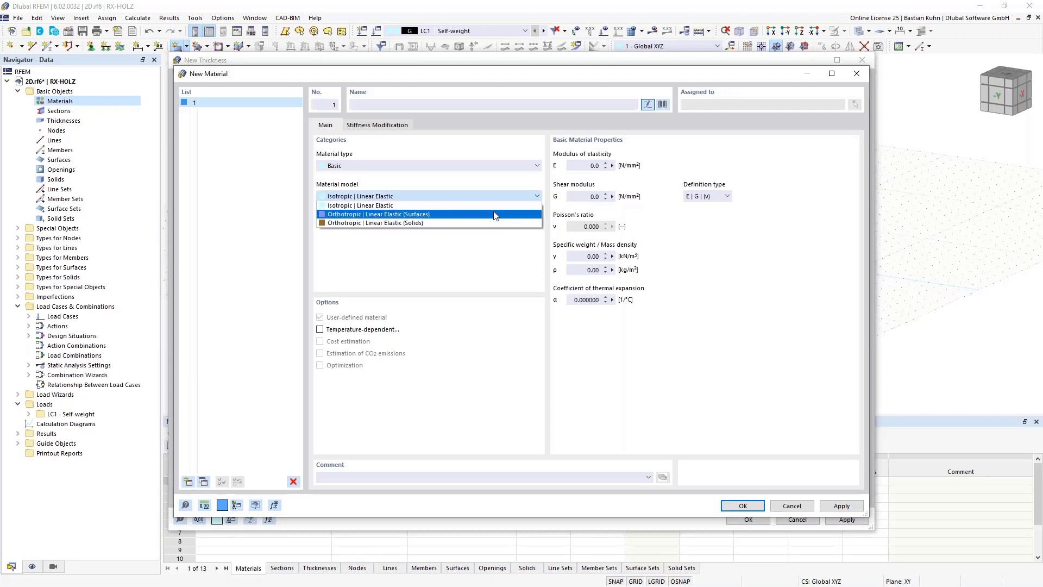
{"action": "left_click", "coordinate": [495, 215]}
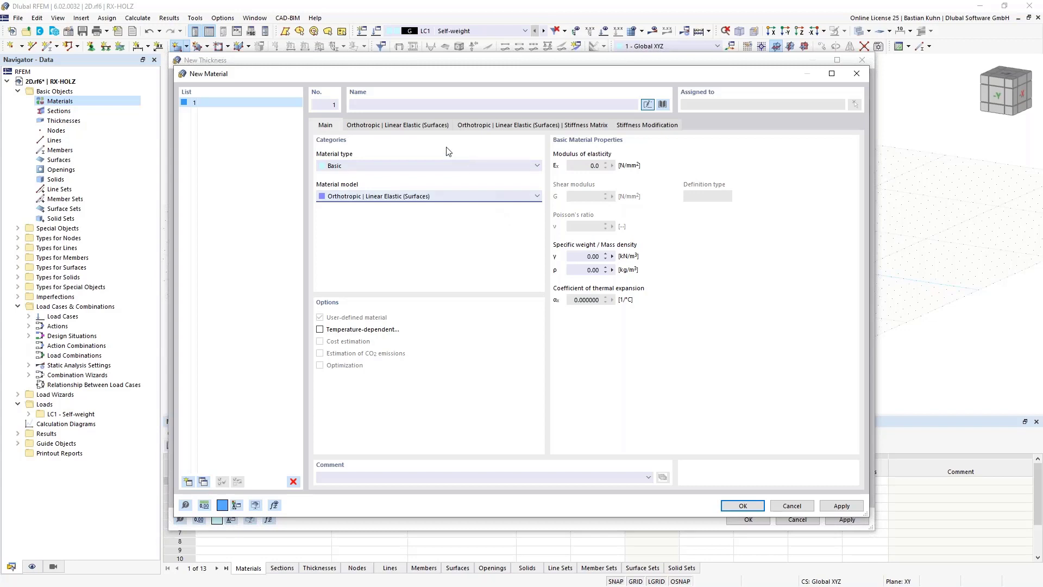
{"action": "left_click", "coordinate": [422, 125]}
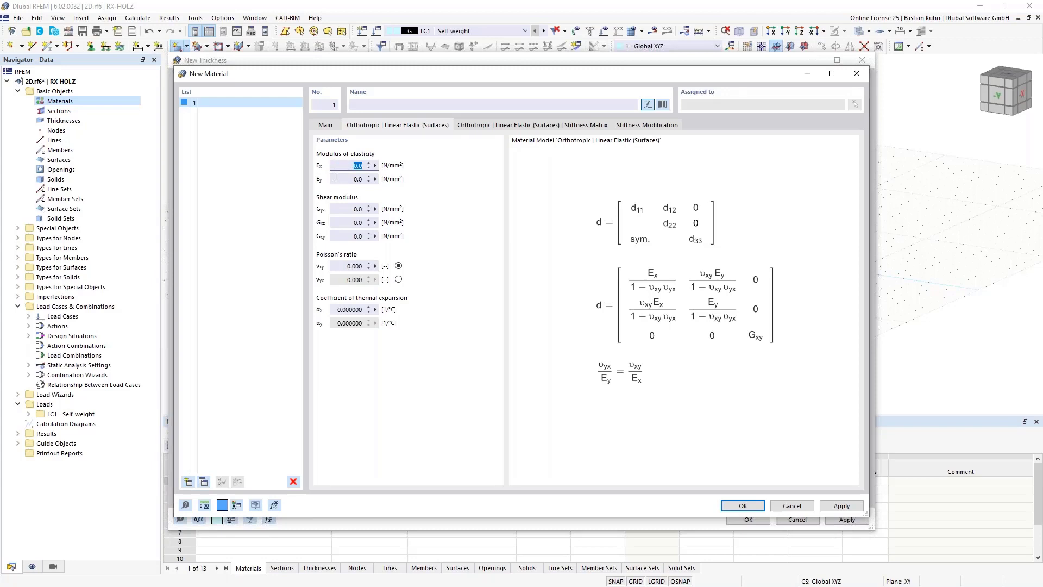
{"action": "left_click", "coordinate": [329, 125]}
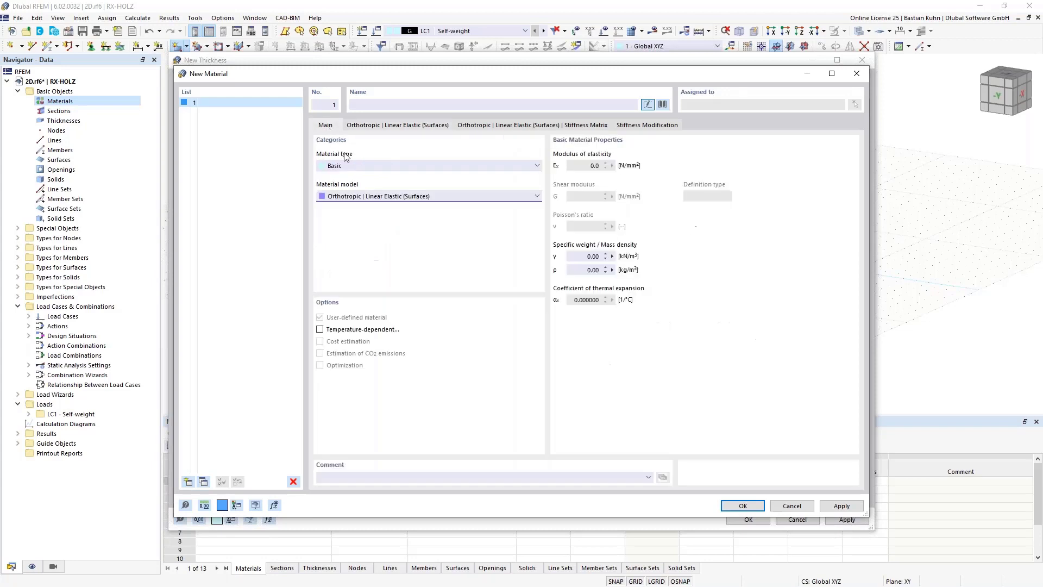
Load the Binderholz cross laminated timber BBS 125 from the European Union material library and examine its strength values and moduli.
{"action": "left_click", "coordinate": [663, 104]}
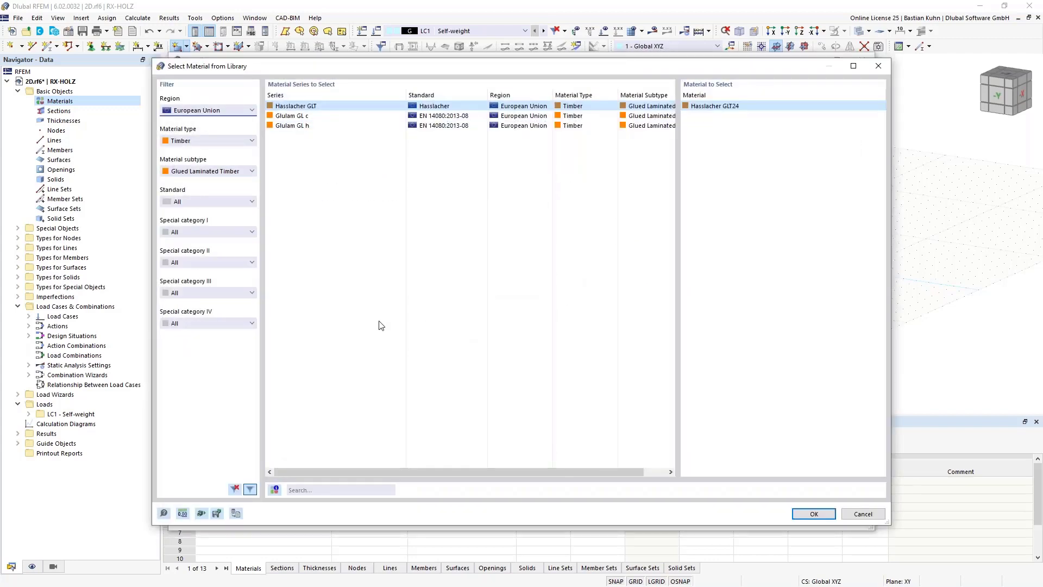
{"action": "left_click", "coordinate": [204, 111]}
{"action": "left_click", "coordinate": [203, 112]}
{"action": "left_click", "coordinate": [218, 171]}
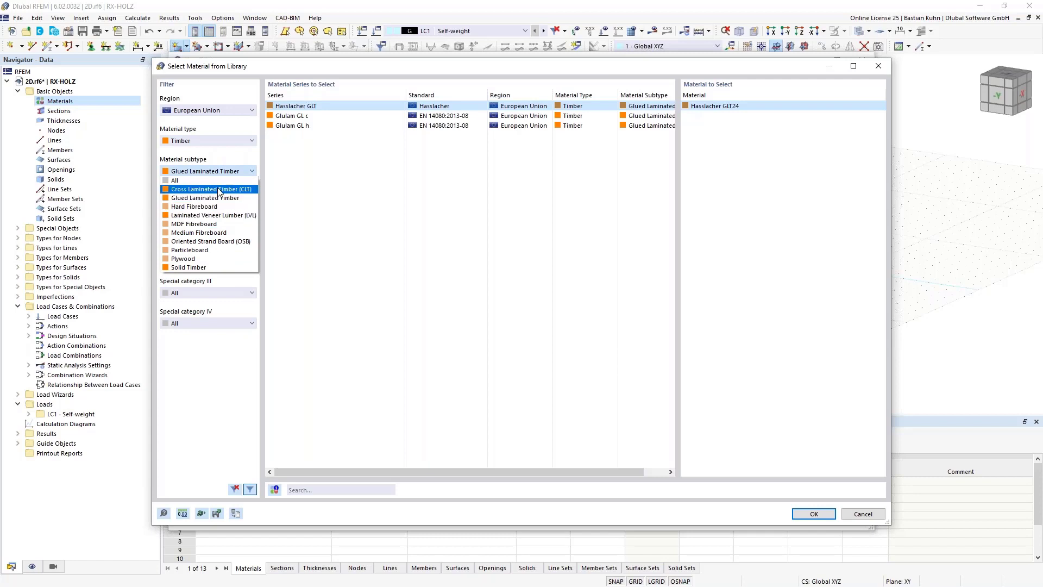
{"action": "left_click", "coordinate": [219, 189]}
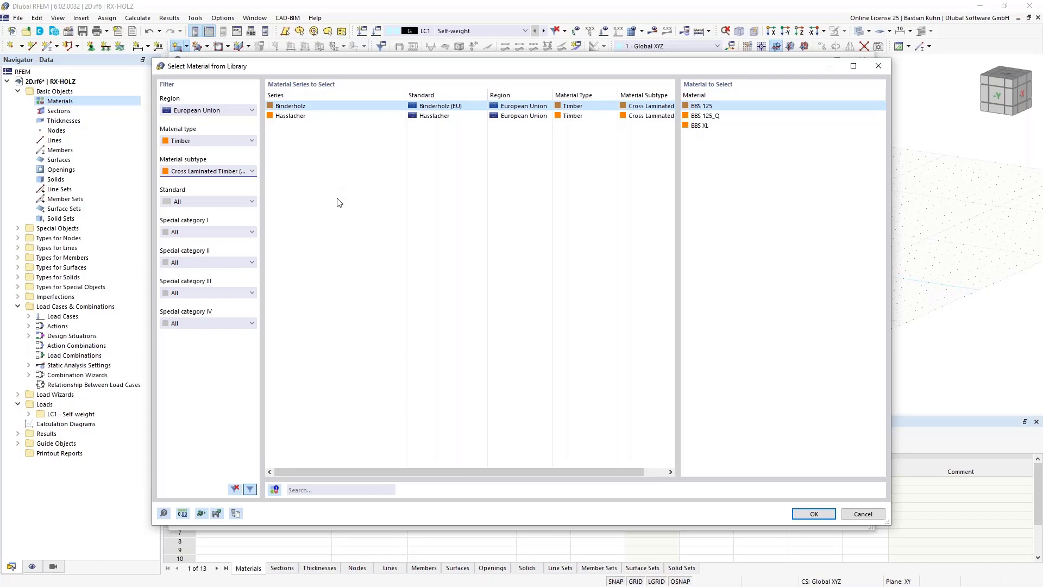
{"action": "left_click", "coordinate": [807, 513]}
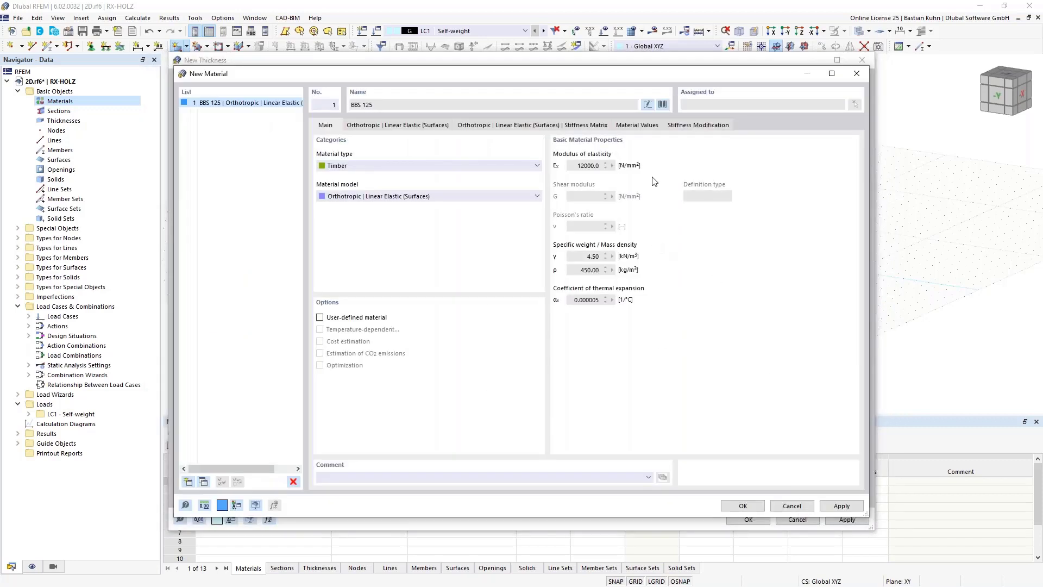
{"action": "left_click", "coordinate": [640, 126]}
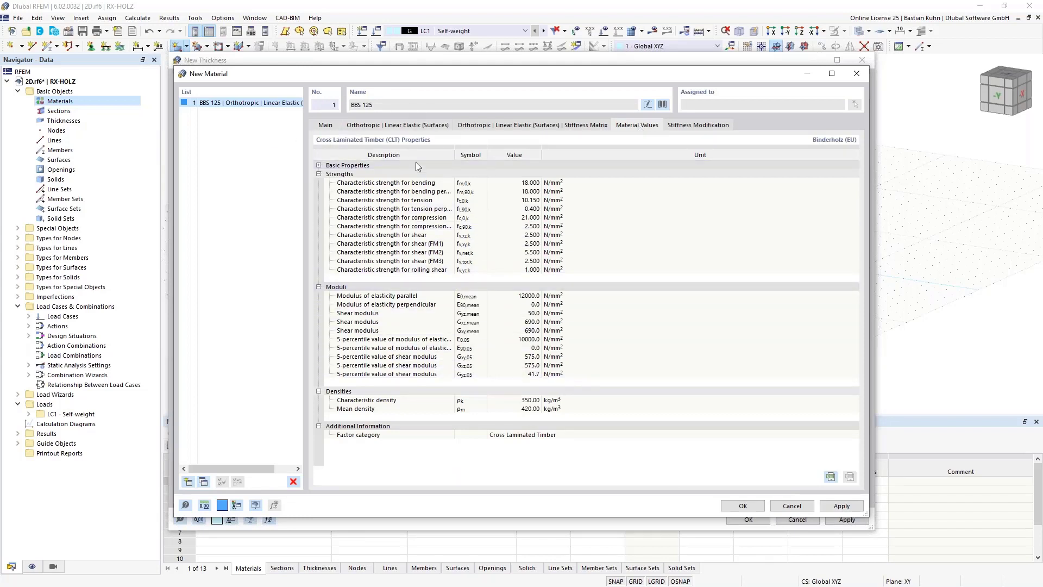
{"action": "left_click", "coordinate": [468, 270]}
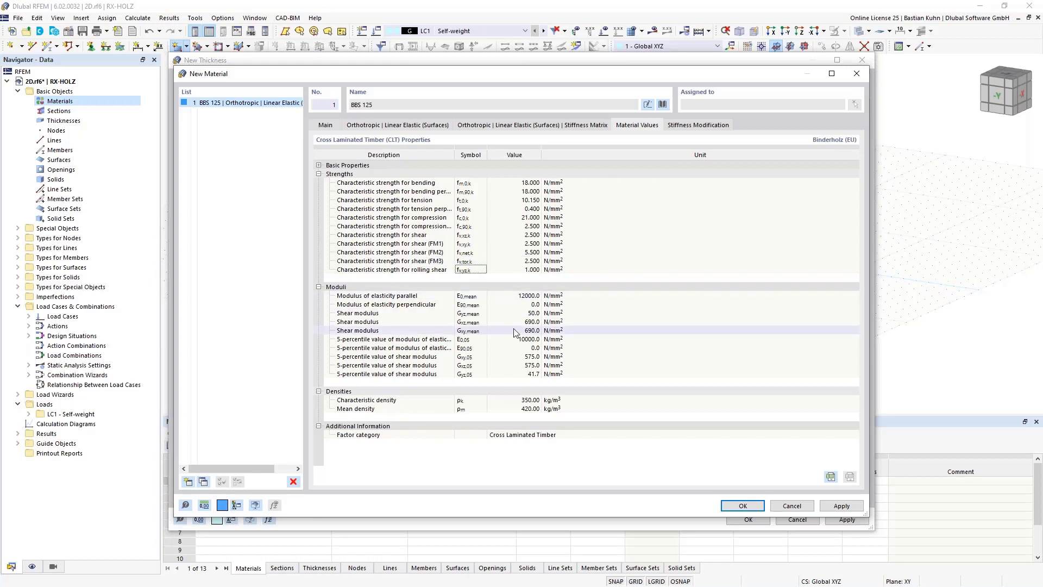
Replace the material with Softwood C24 of the Solid Timber subtype from the material library.
{"action": "left_click", "coordinate": [663, 103]}
{"action": "left_click", "coordinate": [214, 173]}
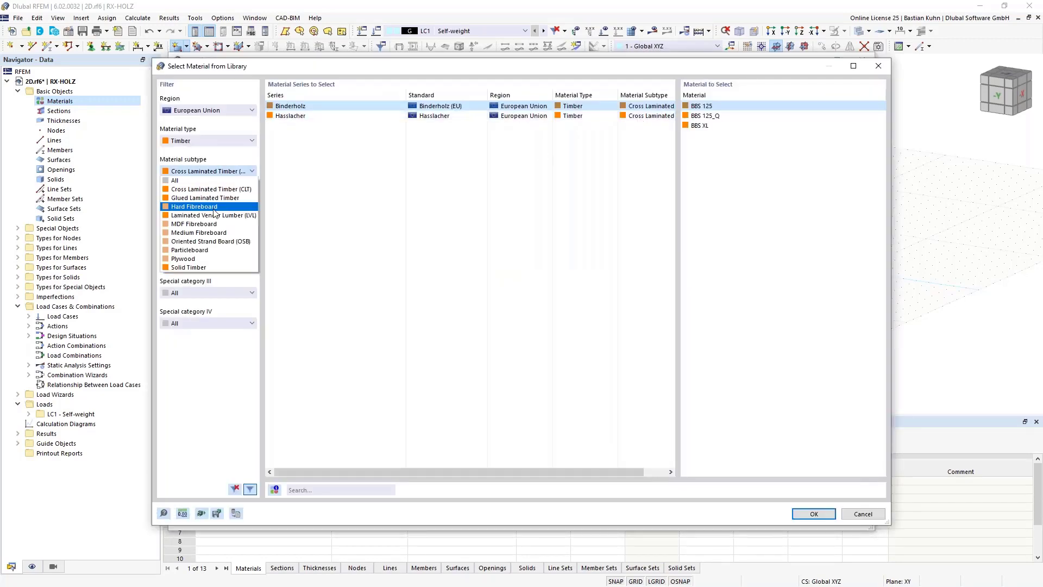
{"action": "left_click", "coordinate": [217, 268]}
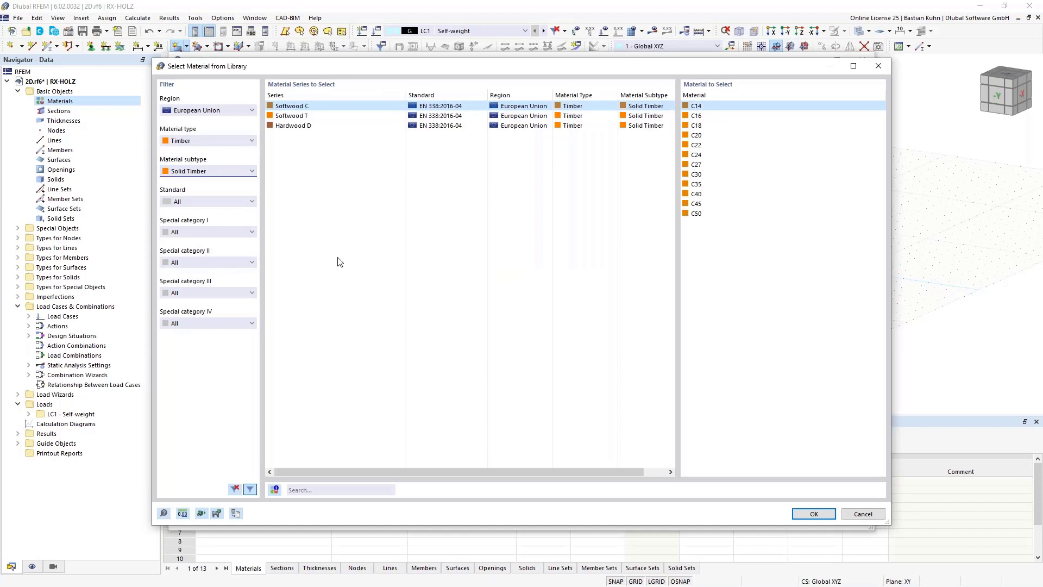
{"action": "left_click", "coordinate": [702, 156]}
{"action": "left_click", "coordinate": [813, 514]}
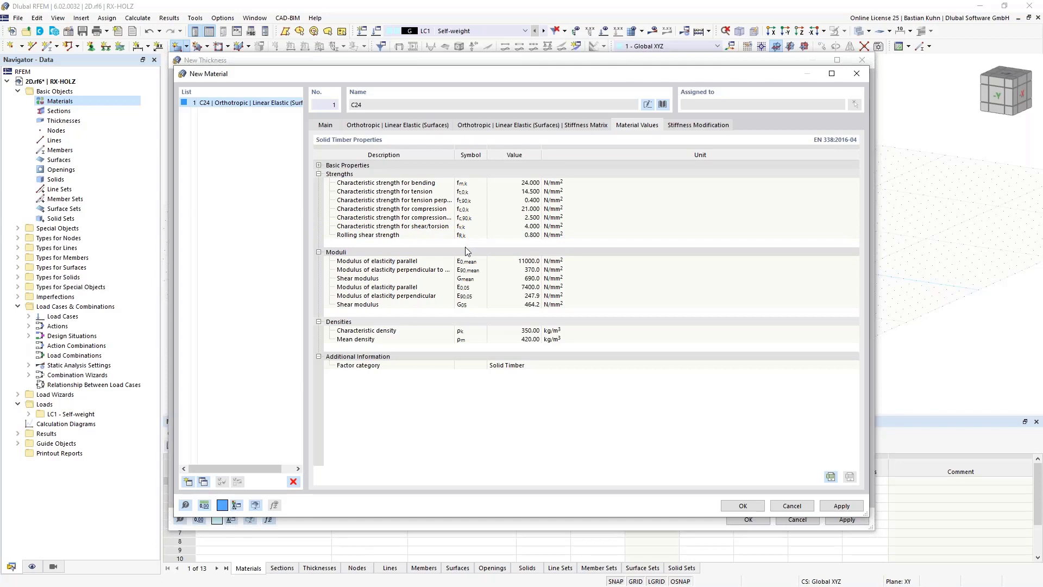
Make the C24 material user-defined, set its modulus of elasticity Ey to 0.1 N/mm², and accept the material.
{"action": "left_click", "coordinate": [326, 126]}
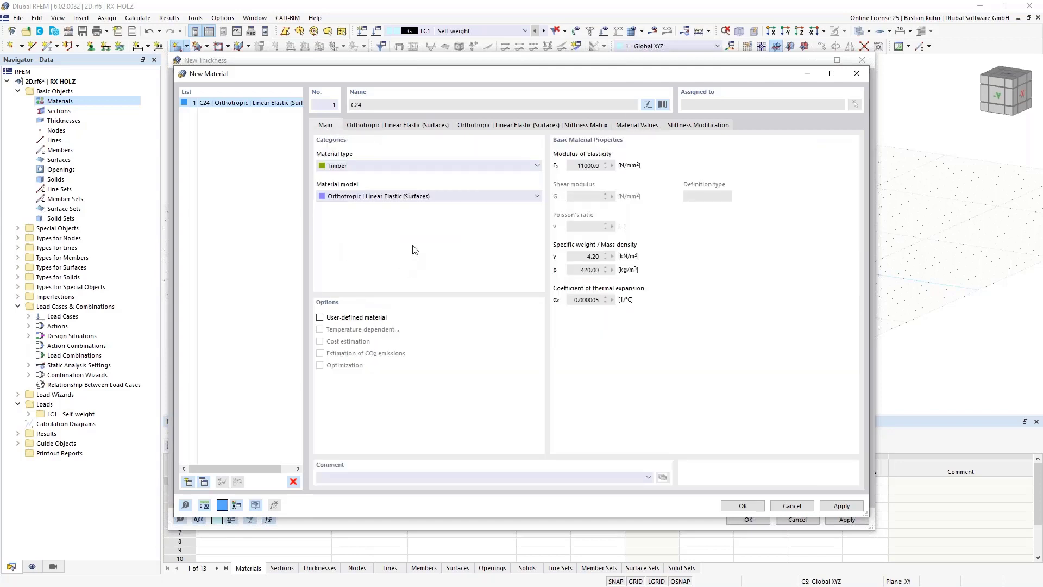
{"action": "left_click", "coordinate": [320, 318]}
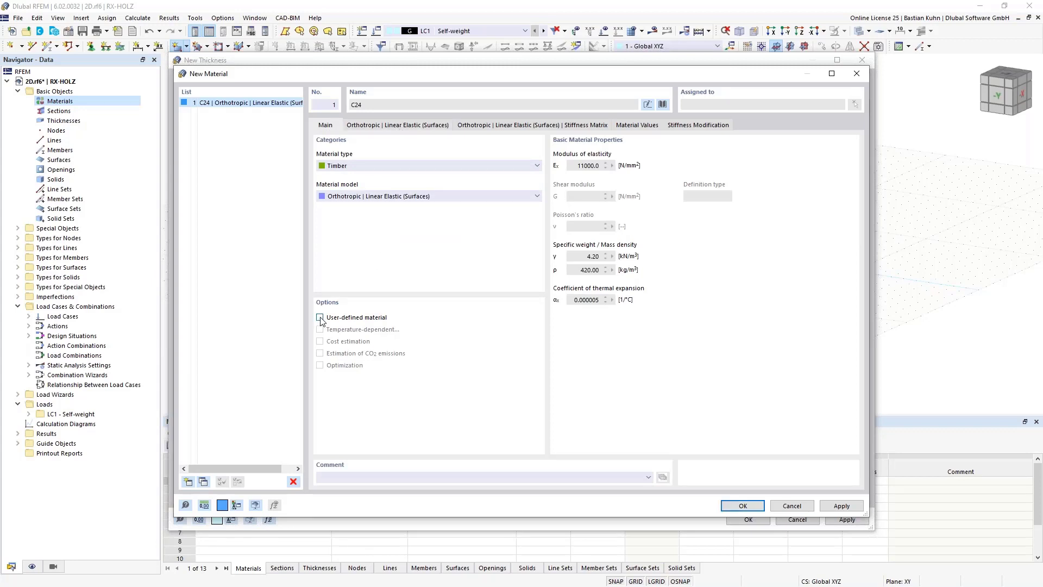
{"action": "left_click", "coordinate": [389, 125]}
{"action": "left_click", "coordinate": [341, 180]}
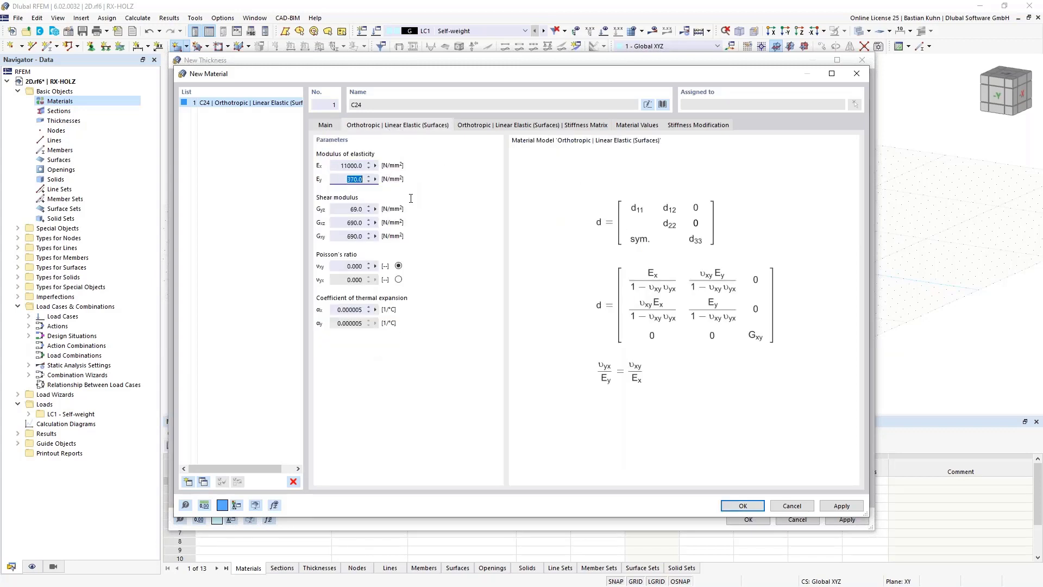
{"action": "type", "text": "0,1"}
{"action": "left_click", "coordinate": [347, 210]}
{"action": "left_click", "coordinate": [739, 506]}
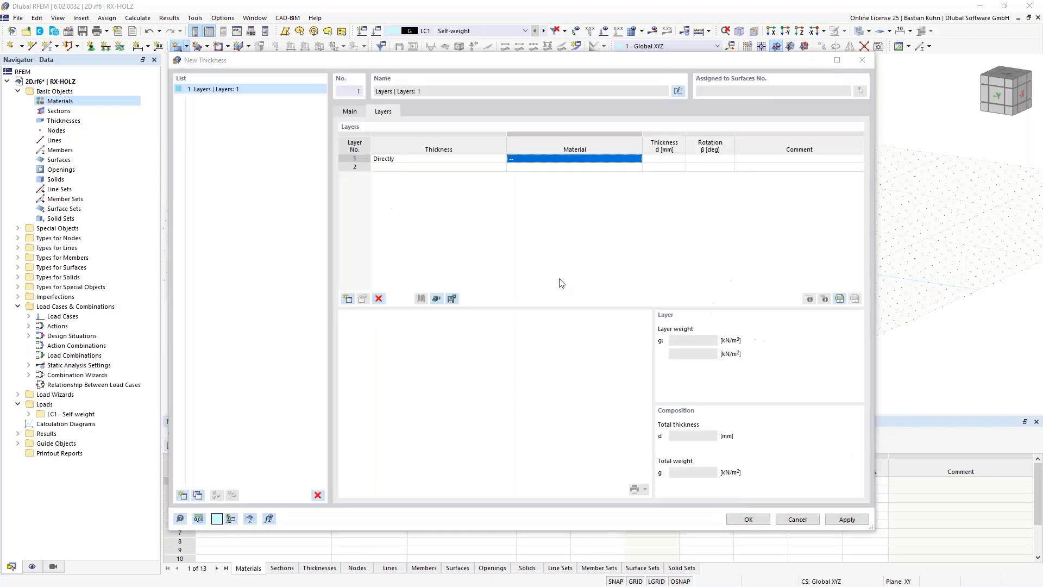
Set layer 1 to a thickness of 35 mm and a rotation of 0°.
{"action": "left_click", "coordinate": [653, 159]}
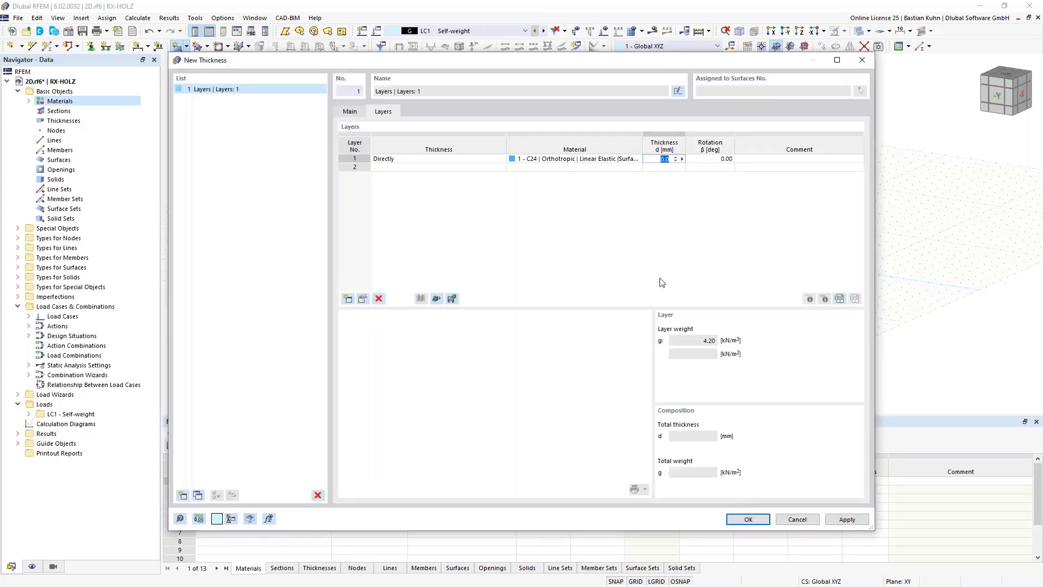
{"action": "type", "text": "35"}
{"action": "key", "text": "Tab"}
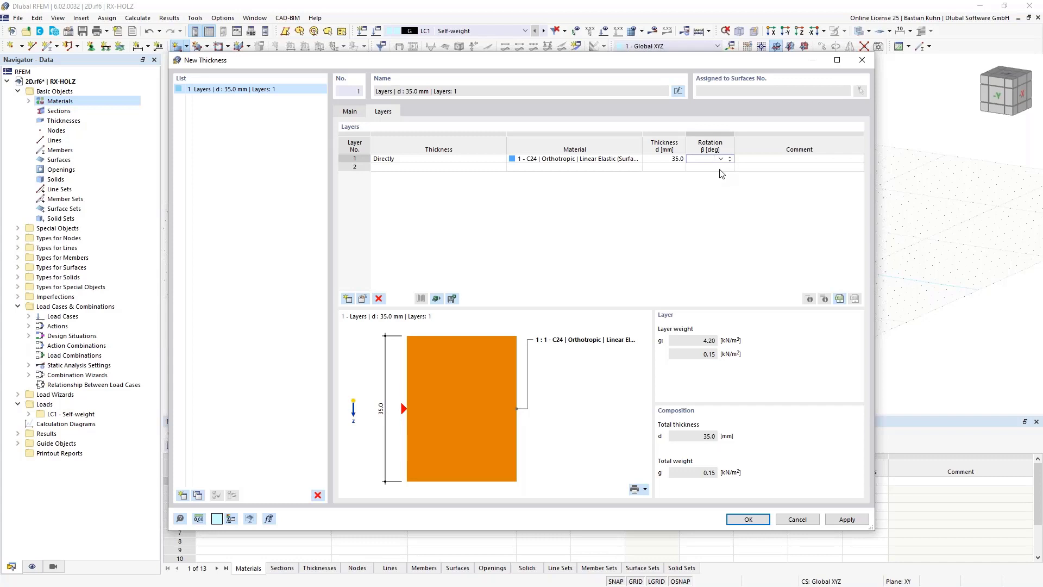
{"action": "left_click", "coordinate": [720, 158]}
{"action": "left_click", "coordinate": [715, 168]}
Add layers 2 to 5 to the composition with directly defined thicknesses.
{"action": "left_click", "coordinate": [451, 168]}
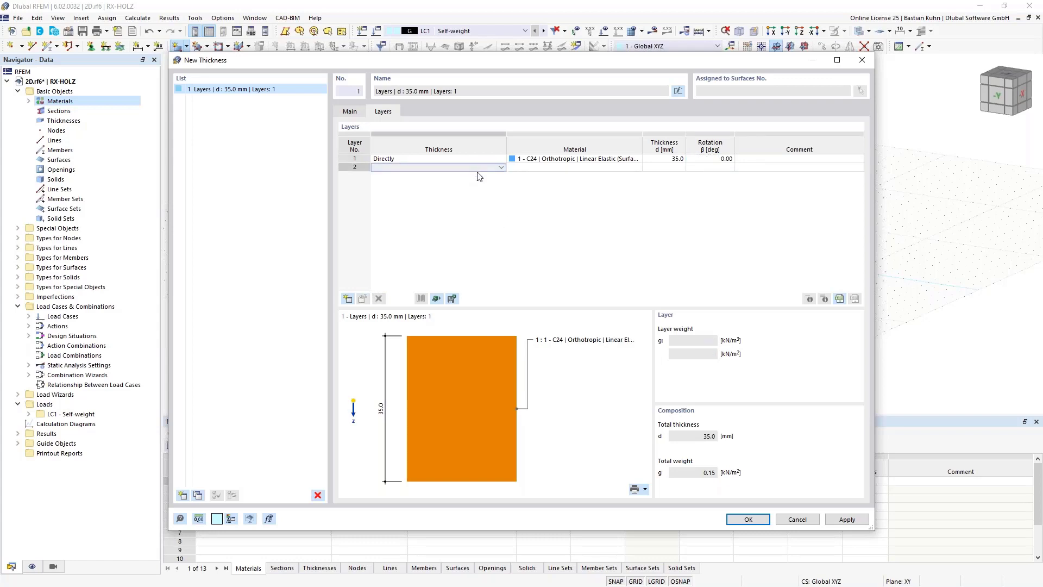
{"action": "key", "text": "Down"}
{"action": "key", "text": "Down"}
{"action": "key", "text": "Down"}
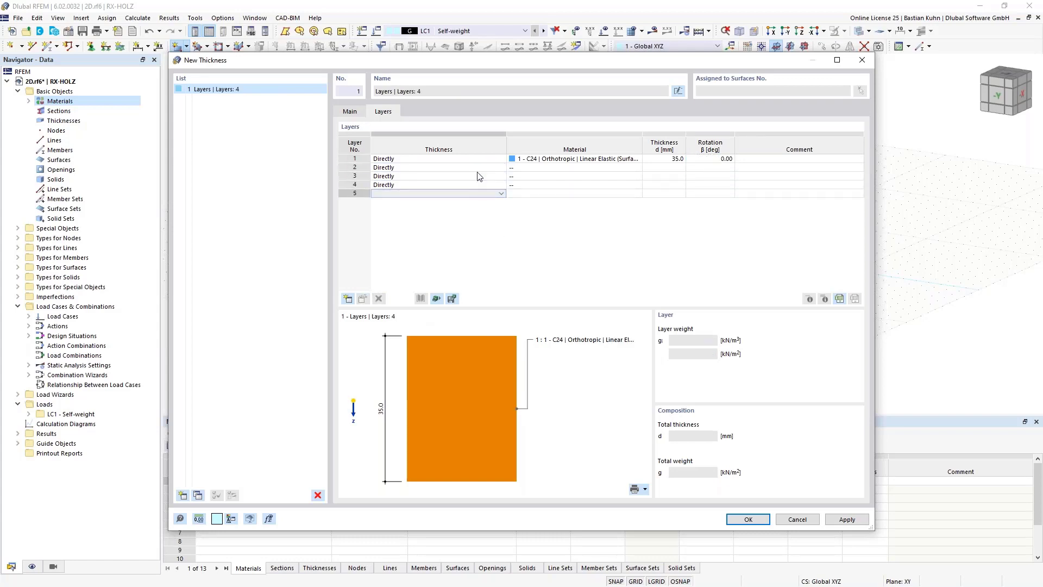
{"action": "key", "text": "Down"}
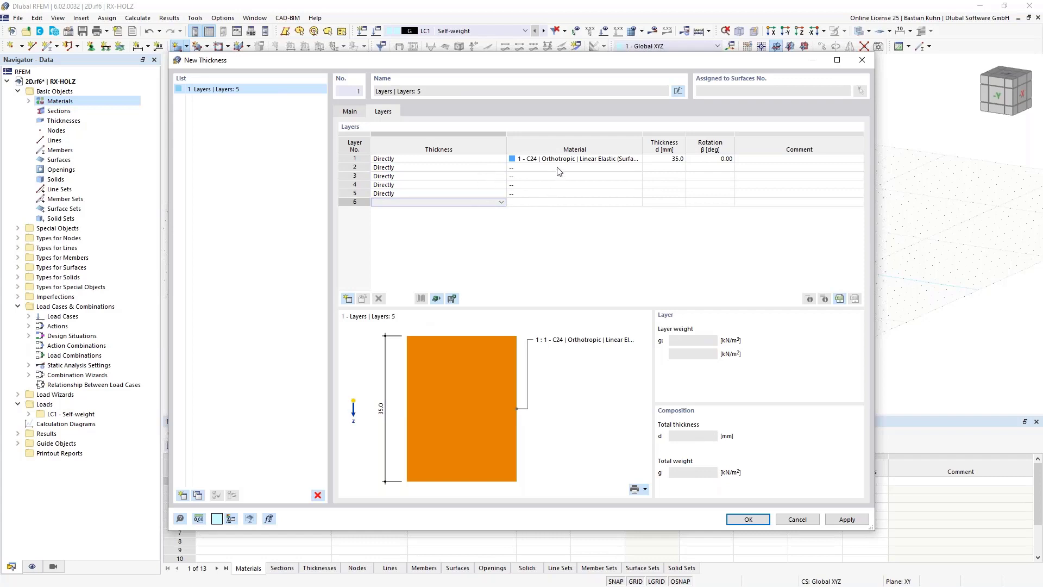
Create a new Orthotropic | Linear Elastic (Surfaces) material for layer 2 and load solid timber C24 from the library.
{"action": "left_click", "coordinate": [557, 168]}
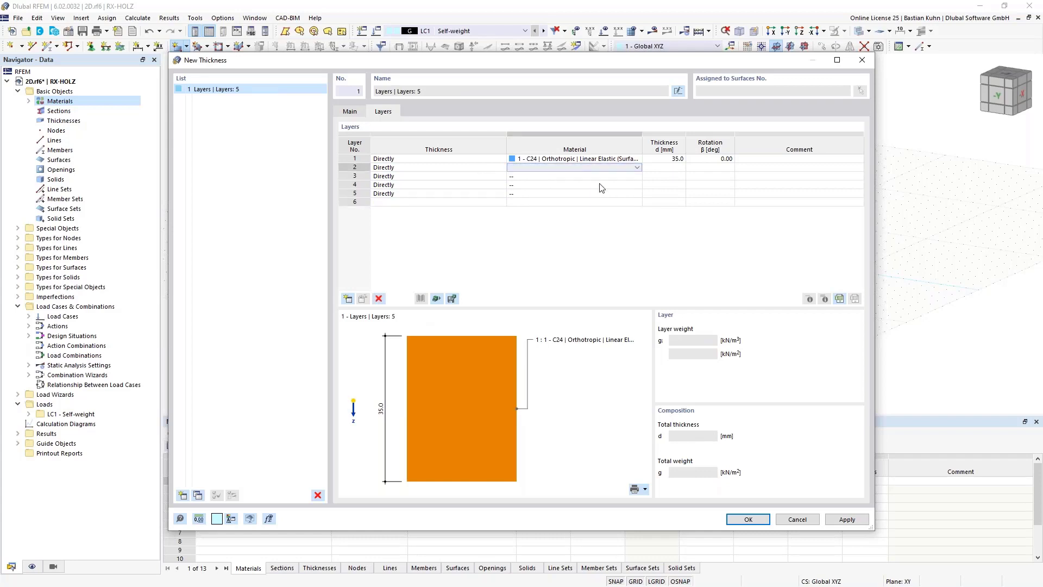
{"action": "left_click", "coordinate": [638, 168]}
{"action": "left_click", "coordinate": [634, 181]}
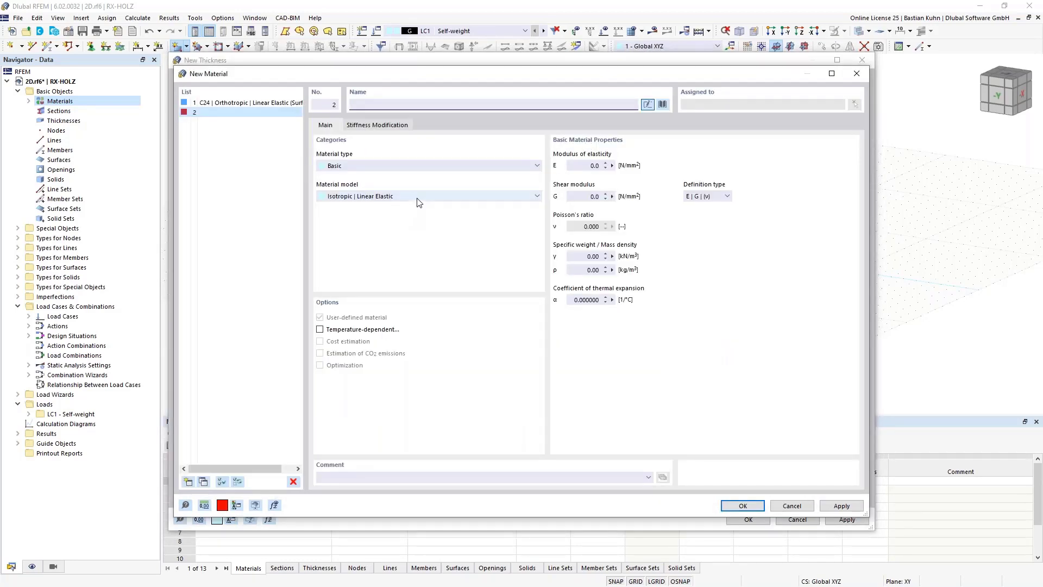
{"action": "left_click", "coordinate": [417, 199]}
{"action": "left_click", "coordinate": [418, 215]}
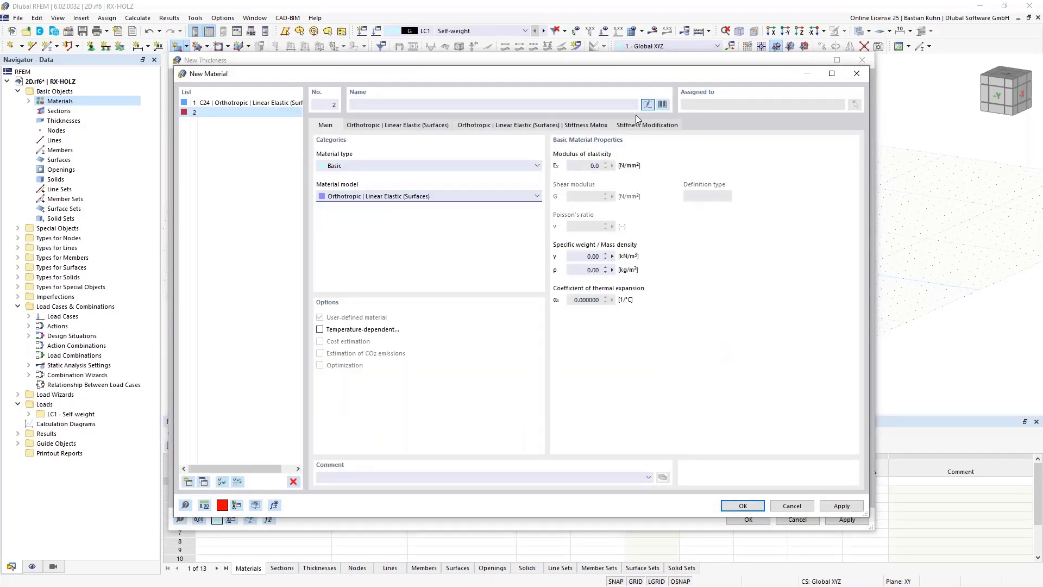
{"action": "left_click", "coordinate": [661, 104]}
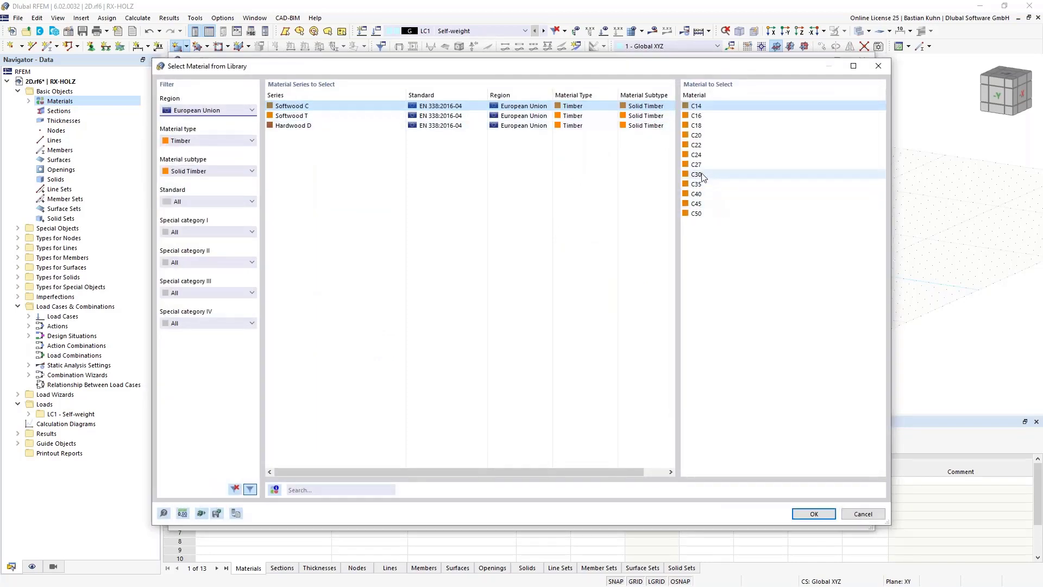
{"action": "left_click", "coordinate": [696, 156]}
{"action": "left_click", "coordinate": [804, 515]}
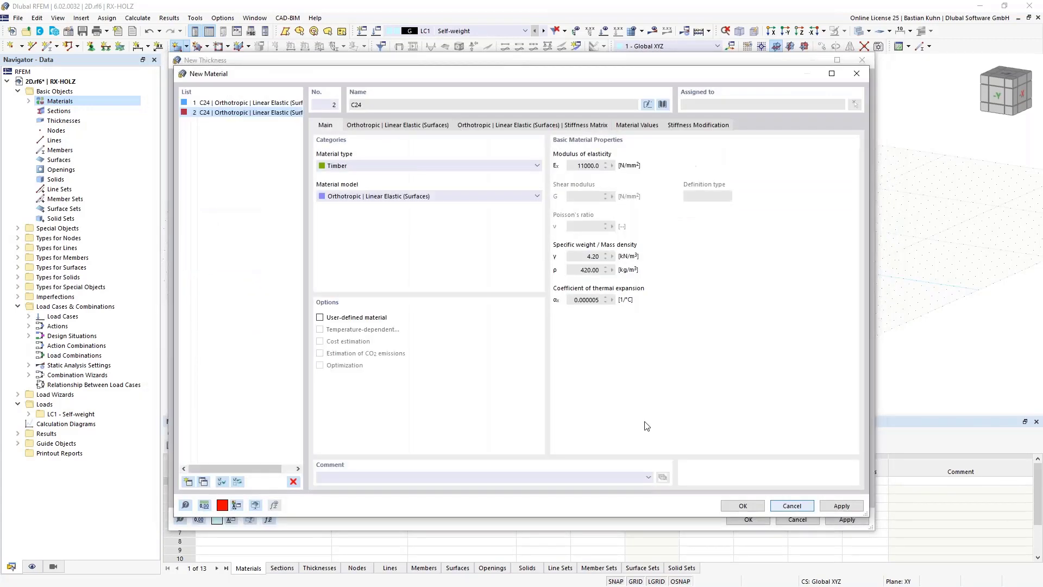
Make the second C24 material user-defined, set its modulus of elasticity Ey to 0.1 N/mm², and accept it.
{"action": "left_click", "coordinate": [320, 317]}
{"action": "left_click", "coordinate": [389, 126]}
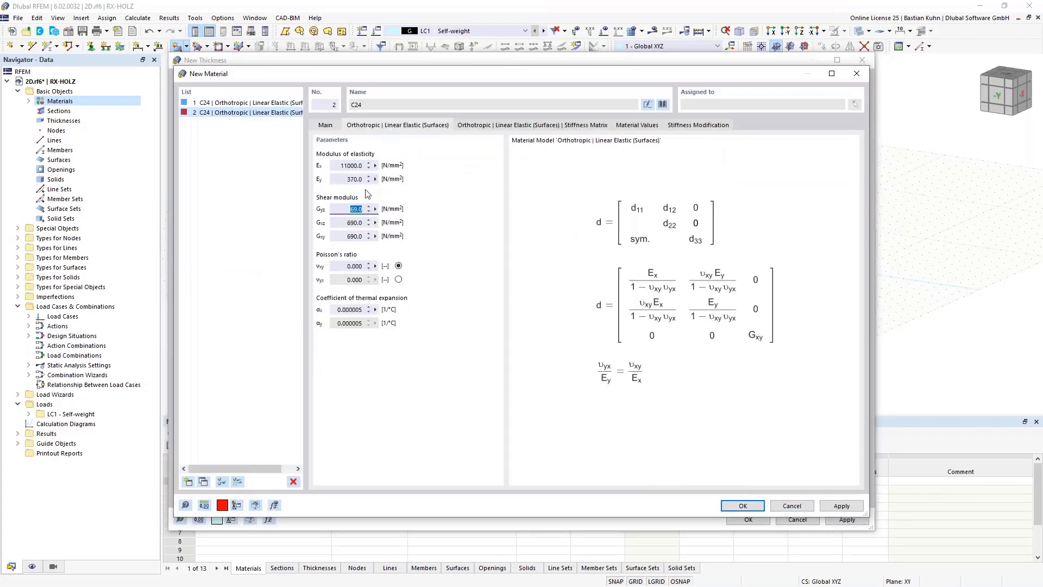
{"action": "double_click", "coordinate": [352, 179]}
{"action": "type", "text": "0,1"}
{"action": "left_click", "coordinate": [742, 506]}
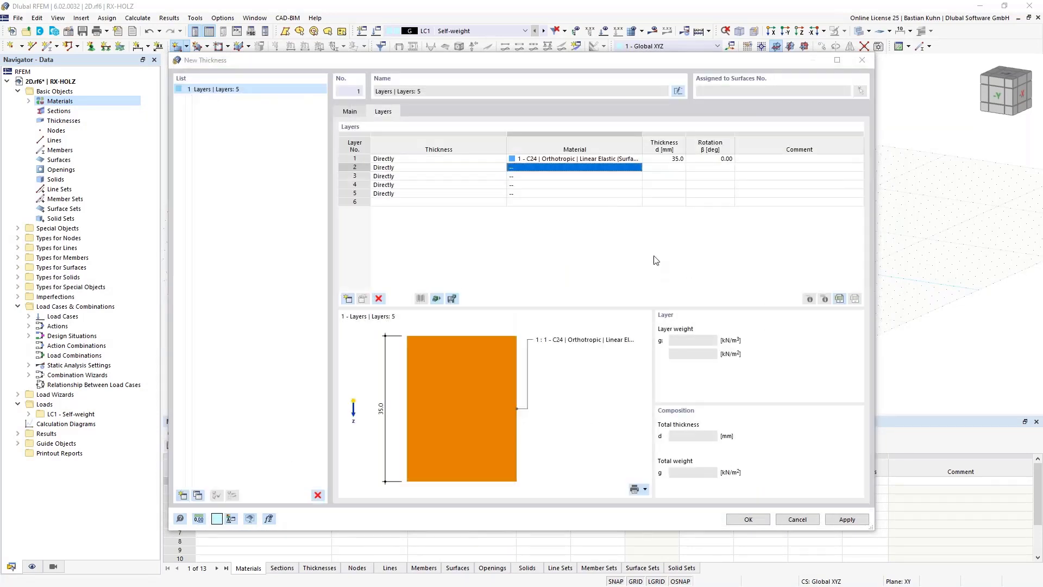
Set the thickness of layers 2 to 5 to 35 mm each.
{"action": "left_click", "coordinate": [665, 168]}
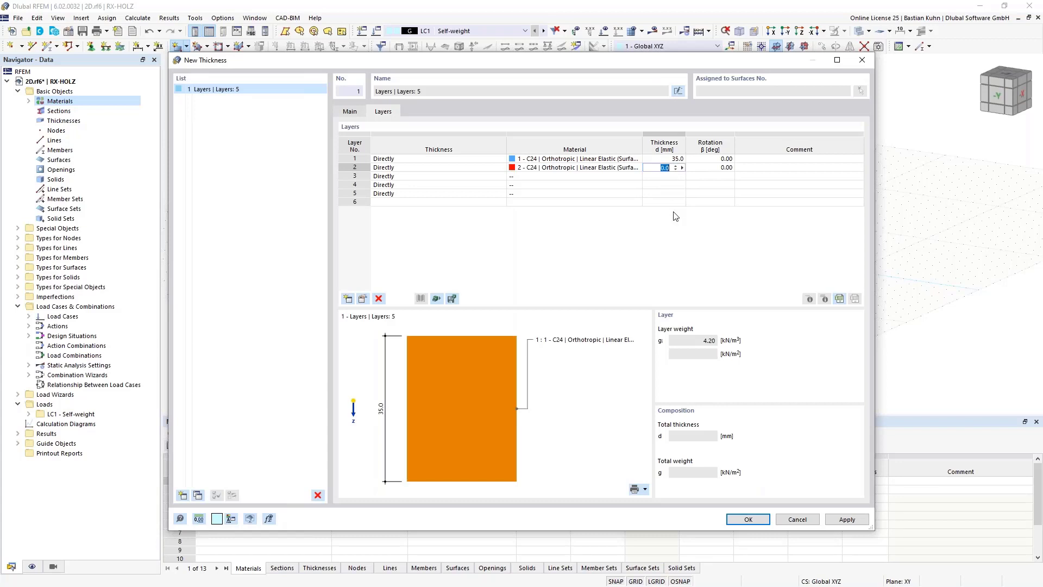
{"action": "key", "text": "Return"}
{"action": "type", "text": "35"}
{"action": "key", "text": "Return"}
{"action": "type", "text": "35"}
{"action": "key", "text": "Return"}
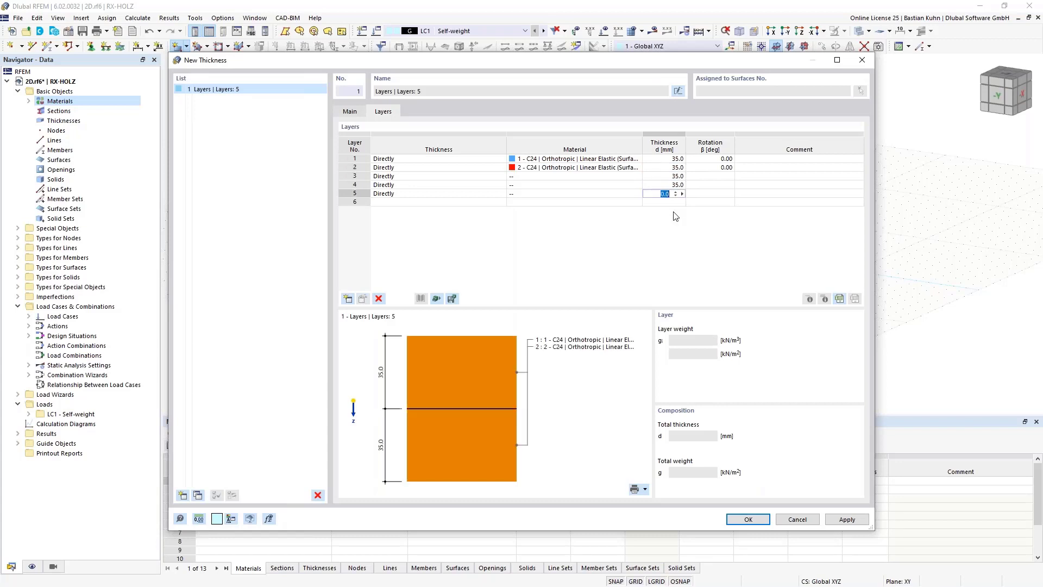
{"action": "type", "text": "35"}
{"action": "key", "text": "Return"}
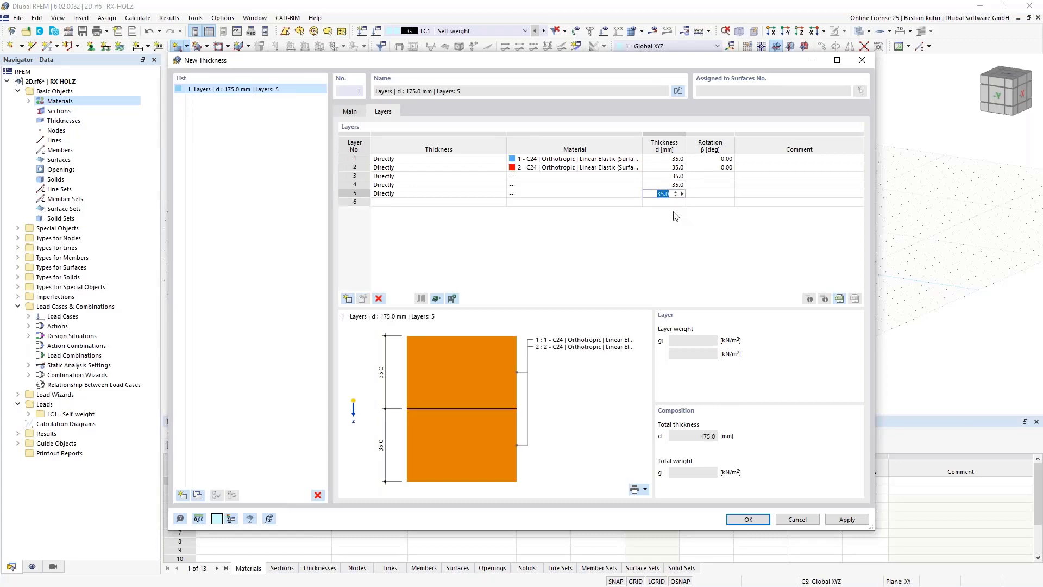
Assign C24 material 1 to layers 3 and 5 and C24 material 2 to layer 4.
{"action": "left_click", "coordinate": [614, 179]}
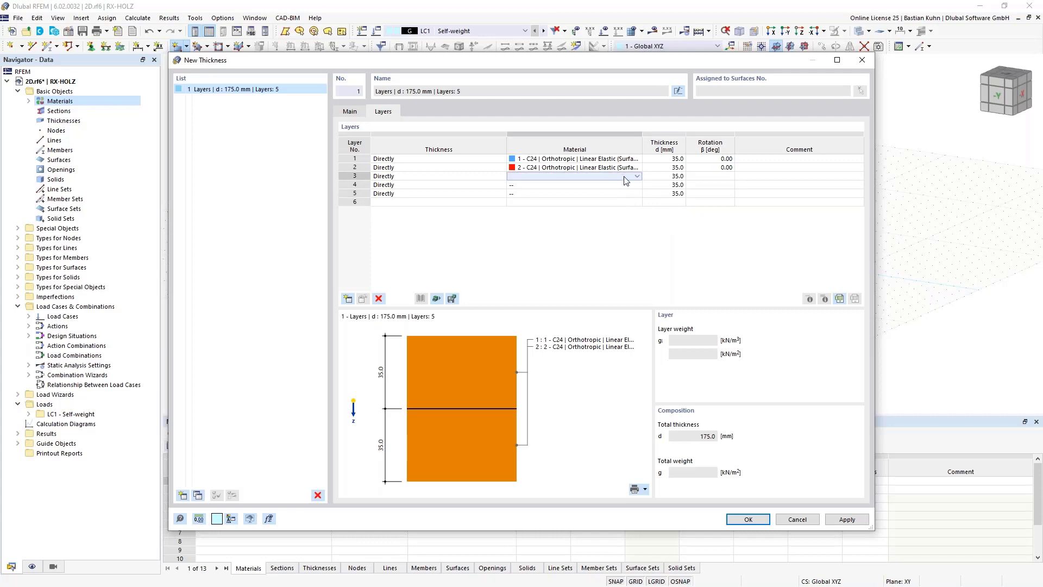
{"action": "left_click", "coordinate": [637, 176]}
{"action": "left_click", "coordinate": [629, 185]}
{"action": "left_click", "coordinate": [625, 185]}
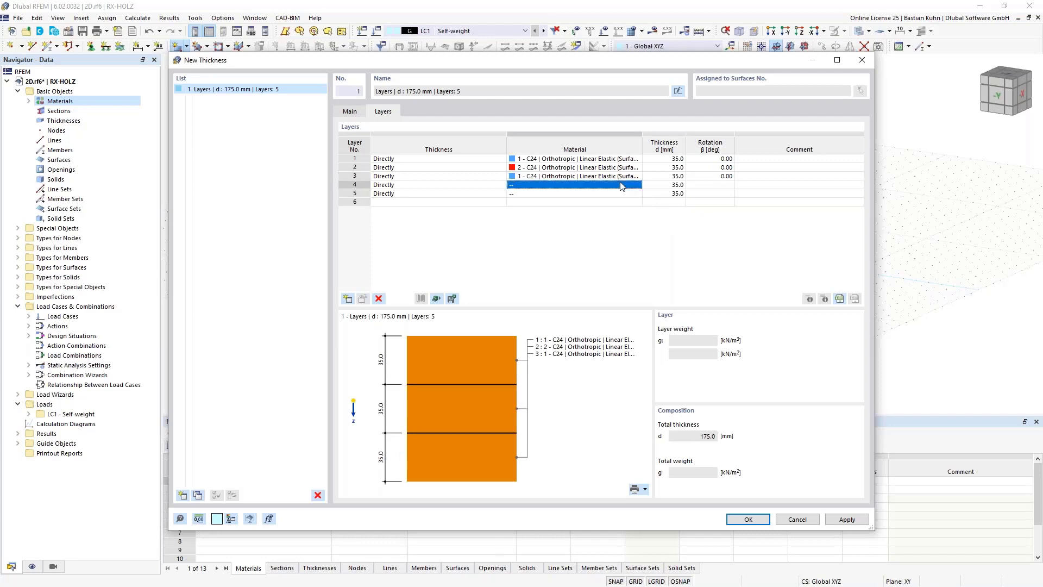
{"action": "key", "text": "F8"}
{"action": "key", "text": "F8"}
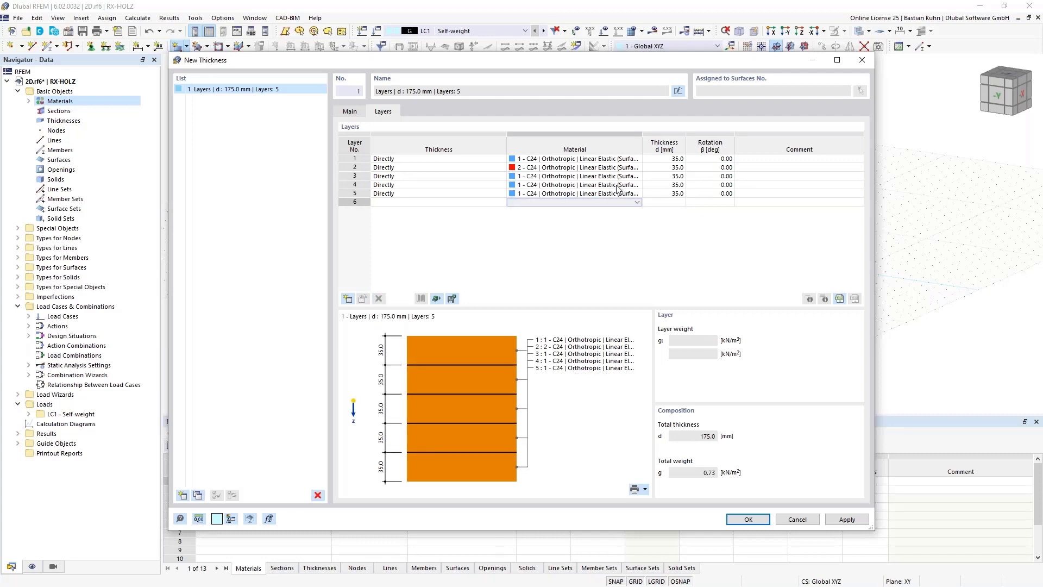
{"action": "left_click", "coordinate": [617, 185]}
{"action": "left_click", "coordinate": [637, 184]}
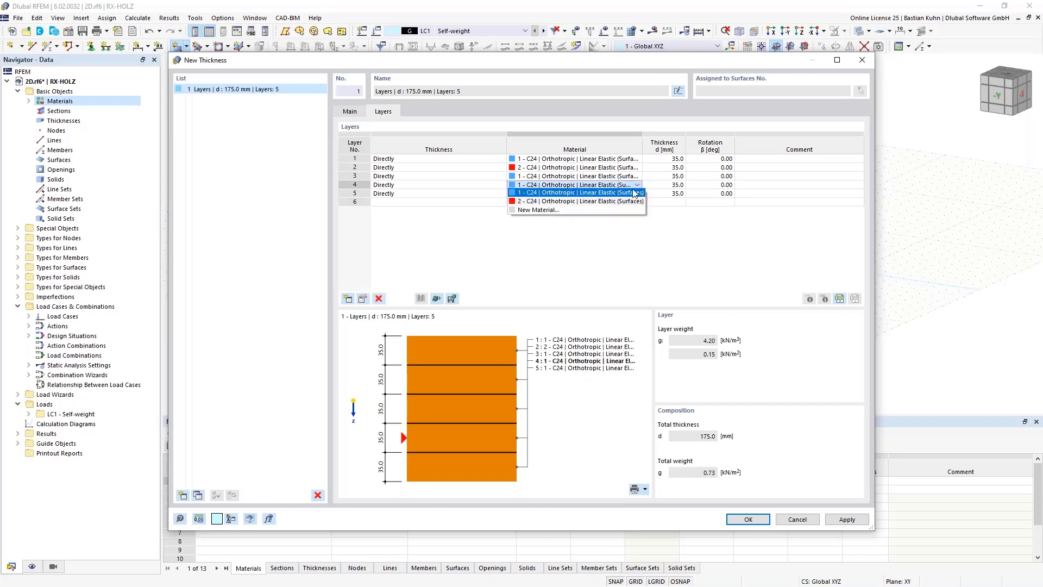
{"action": "left_click", "coordinate": [634, 202]}
Set the rotation β of layers 2 and 4 to 90°.
{"action": "left_click", "coordinate": [710, 167]}
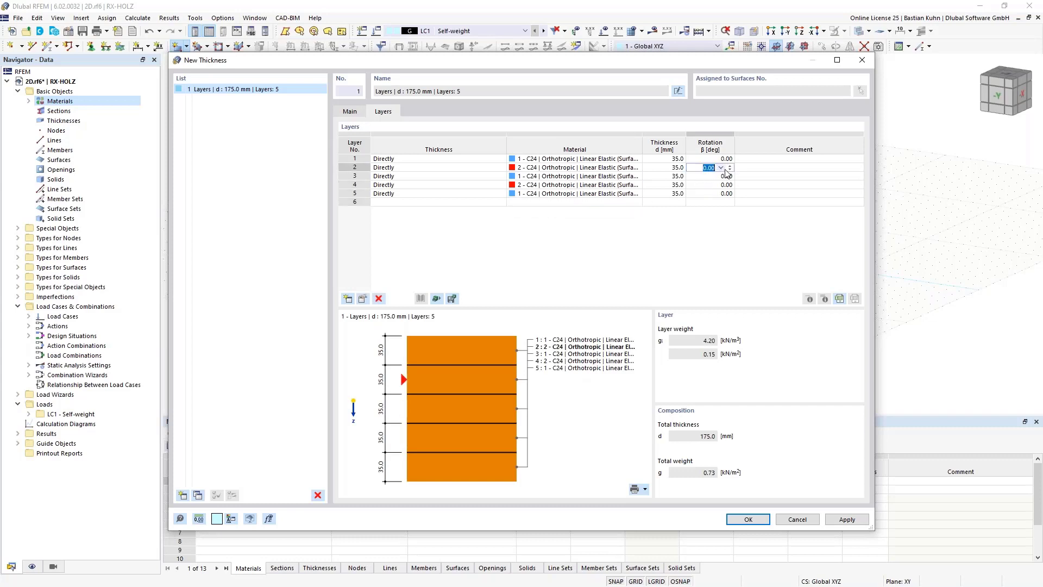
{"action": "type", "text": "90.00"}
{"action": "left_click", "coordinate": [721, 185]}
{"action": "left_click", "coordinate": [722, 185]}
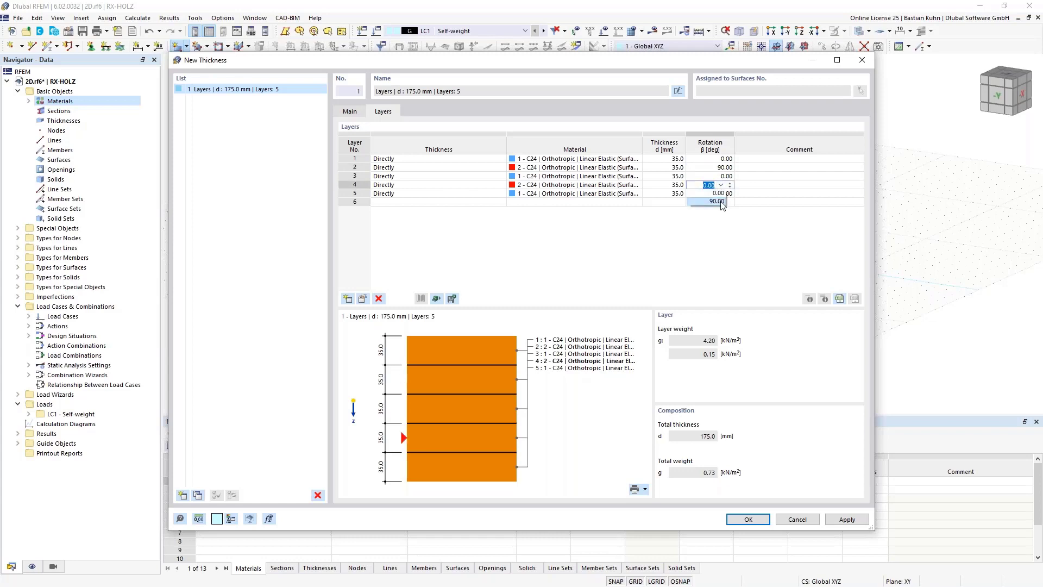
{"action": "left_click", "coordinate": [716, 202]}
{"action": "left_click", "coordinate": [703, 168]}
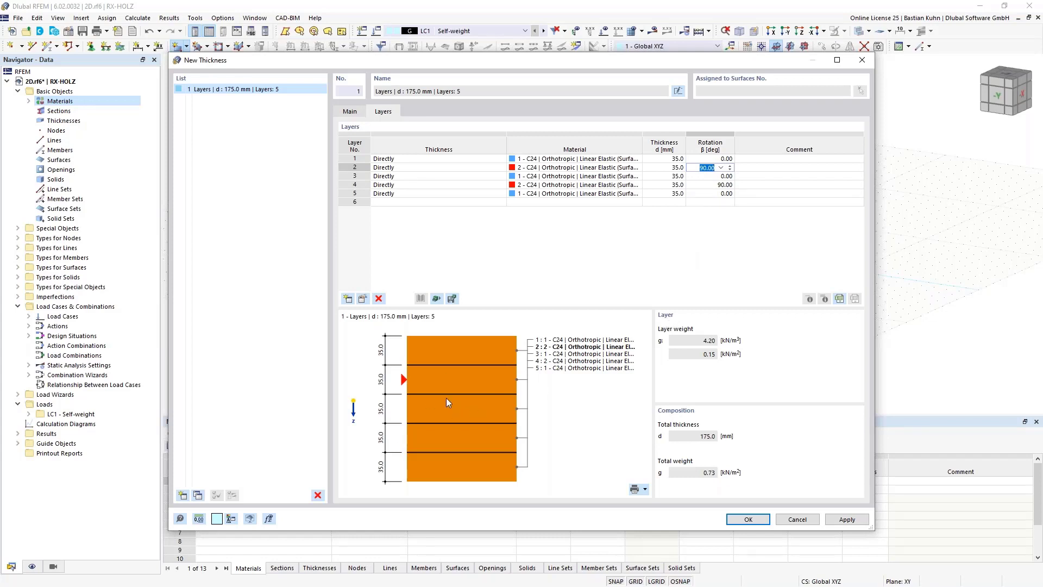
Enable stiffness reduction for the layered thickness, set multipliers k33 to 0.67 and k88 to 0.6, and accept the thickness.
{"action": "left_click", "coordinate": [349, 112]}
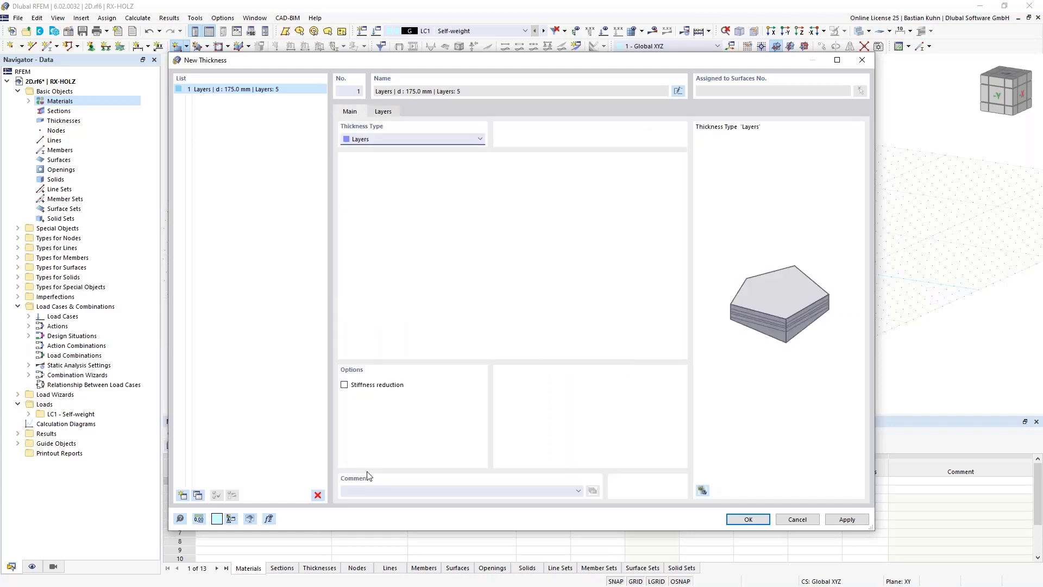
{"action": "left_click", "coordinate": [344, 386]}
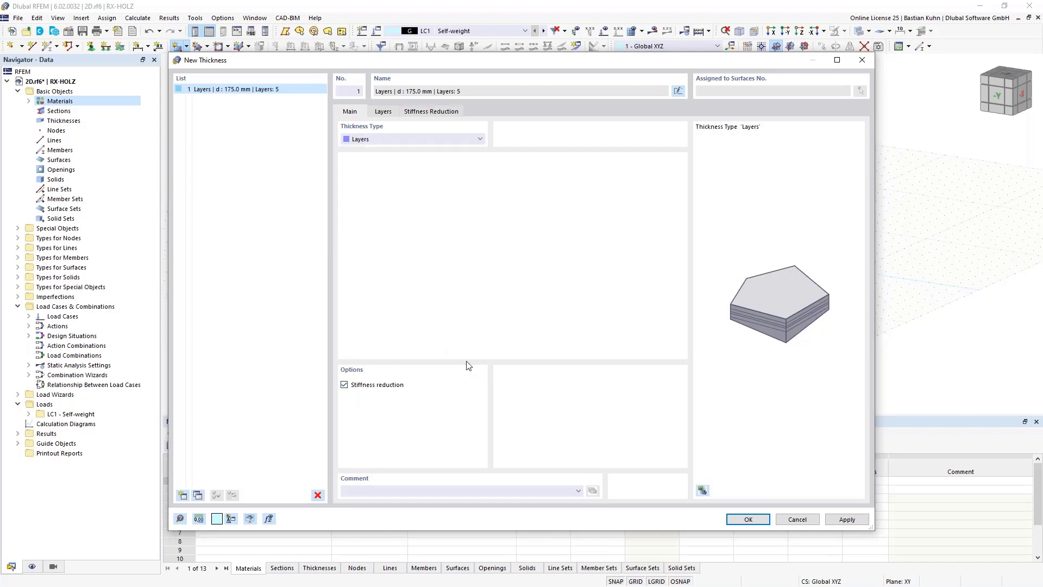
{"action": "left_click", "coordinate": [432, 112]}
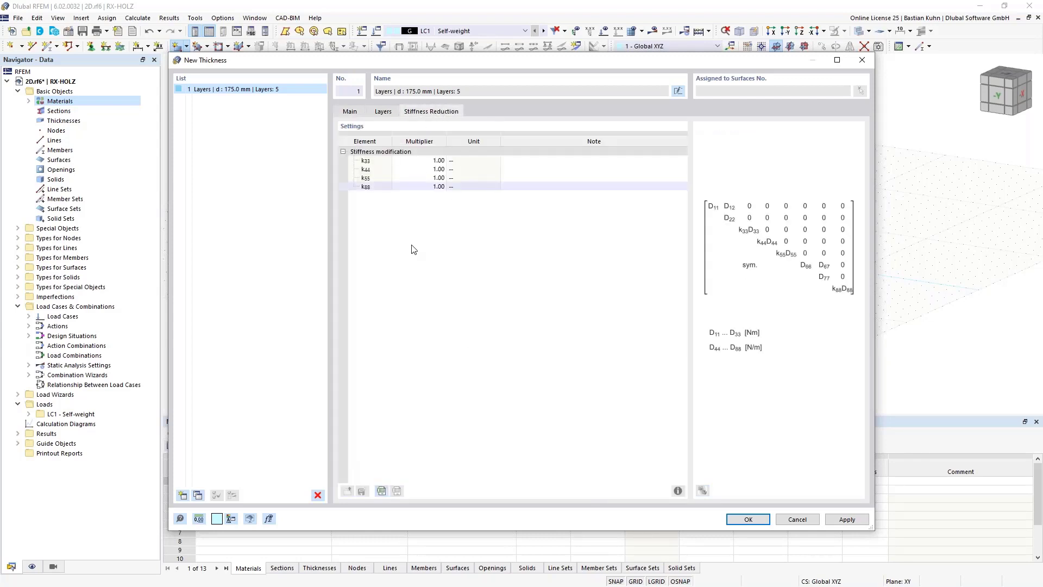
{"action": "left_click", "coordinate": [419, 161]}
{"action": "type", "text": "0,67"}
{"action": "left_click", "coordinate": [408, 186]}
{"action": "type", "text": "0,6"}
{"action": "key", "text": "Return"}
{"action": "left_click", "coordinate": [424, 169]}
{"action": "left_click", "coordinate": [740, 519]}
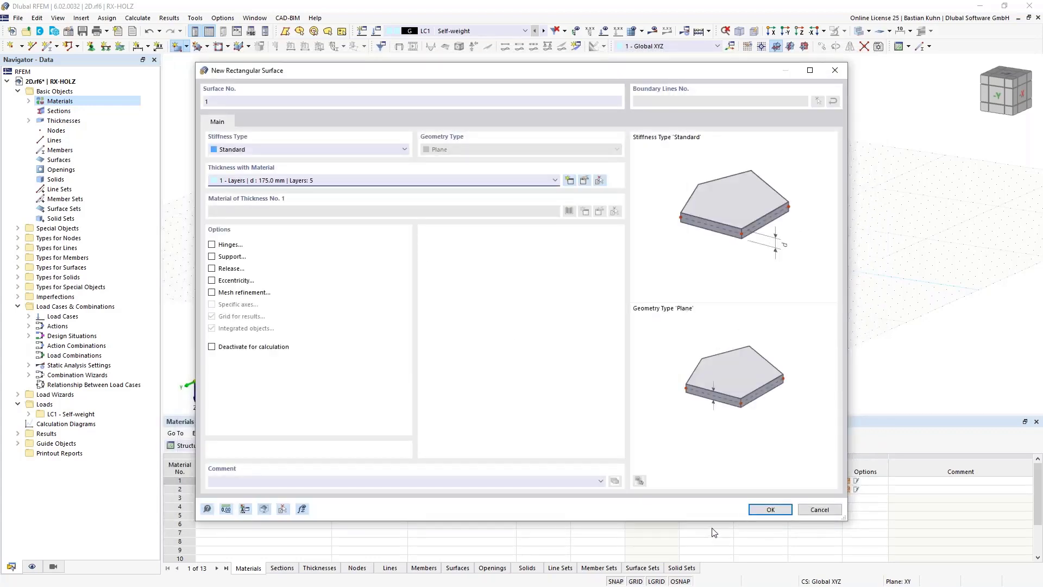
Draw a rectangular surface with the layered thickness in plan view, from the origin to X 55 m, Y 3 m.
{"action": "left_click", "coordinate": [766, 509]}
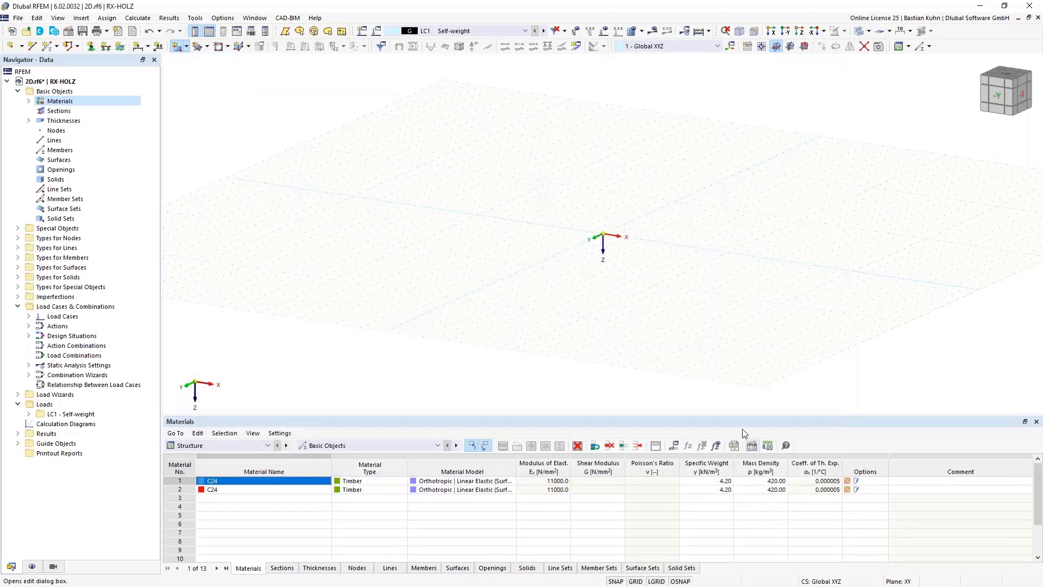
{"action": "left_click", "coordinate": [799, 30]}
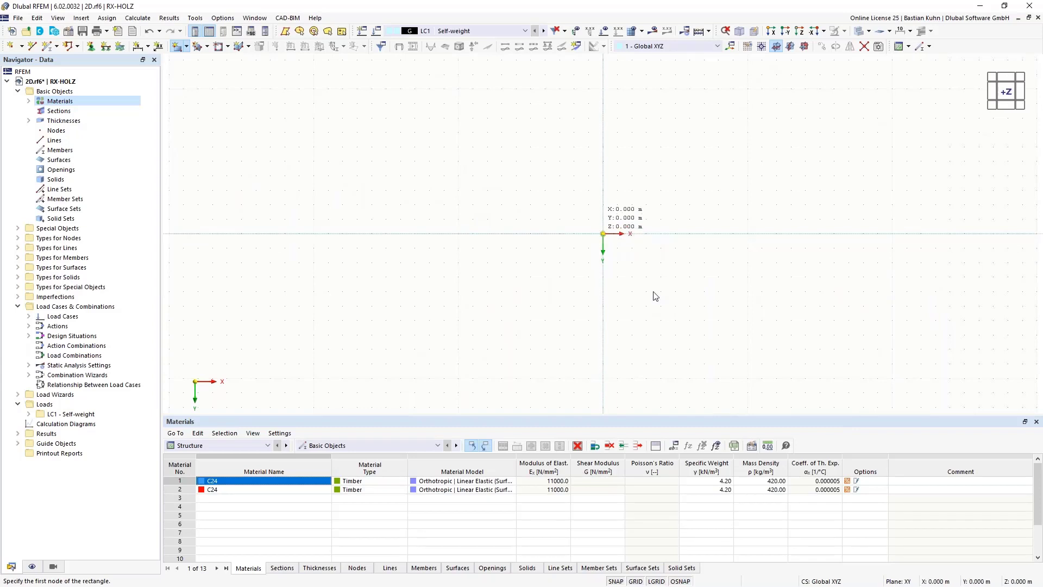
{"action": "left_click", "coordinate": [603, 233]}
{"action": "middle_click_drag", "start_coordinate": [577, 295], "coordinate": [376, 314]}
{"action": "scroll", "coordinate": [376, 314], "scroll_direction": "down", "scroll_amount": 2}
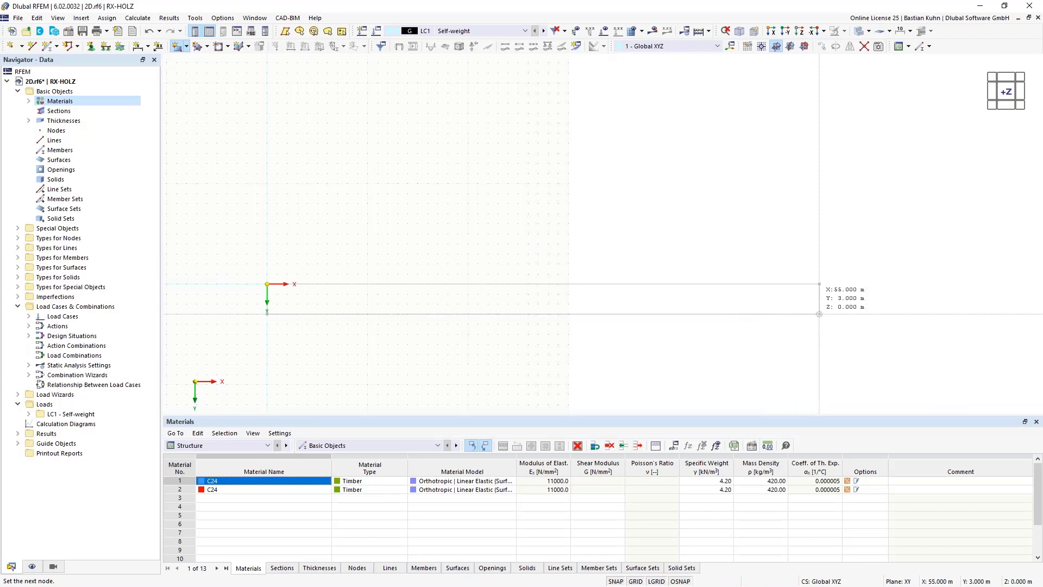
{"action": "left_click", "coordinate": [819, 314]}
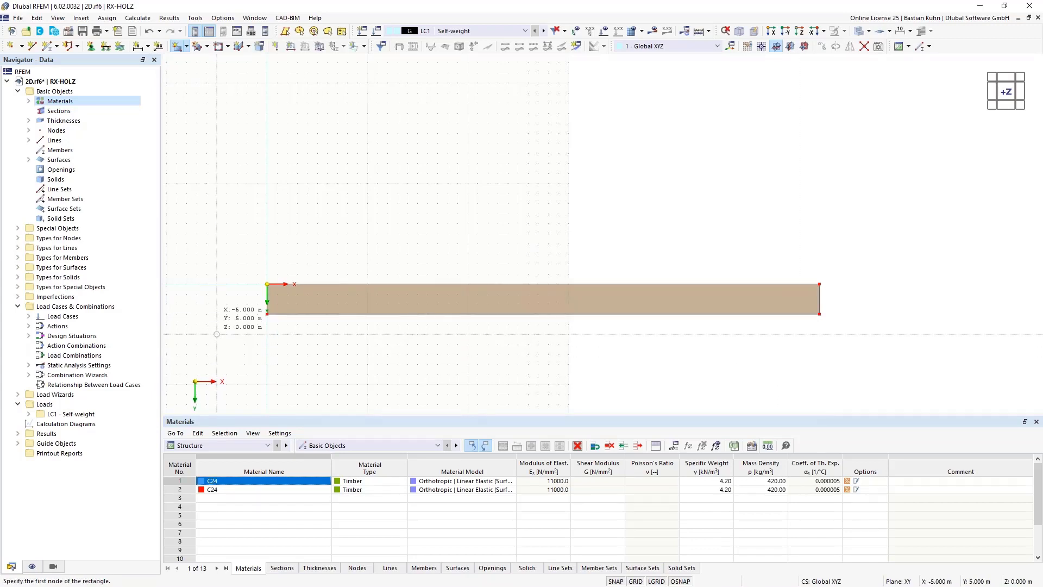
{"action": "key", "text": "Escape"}
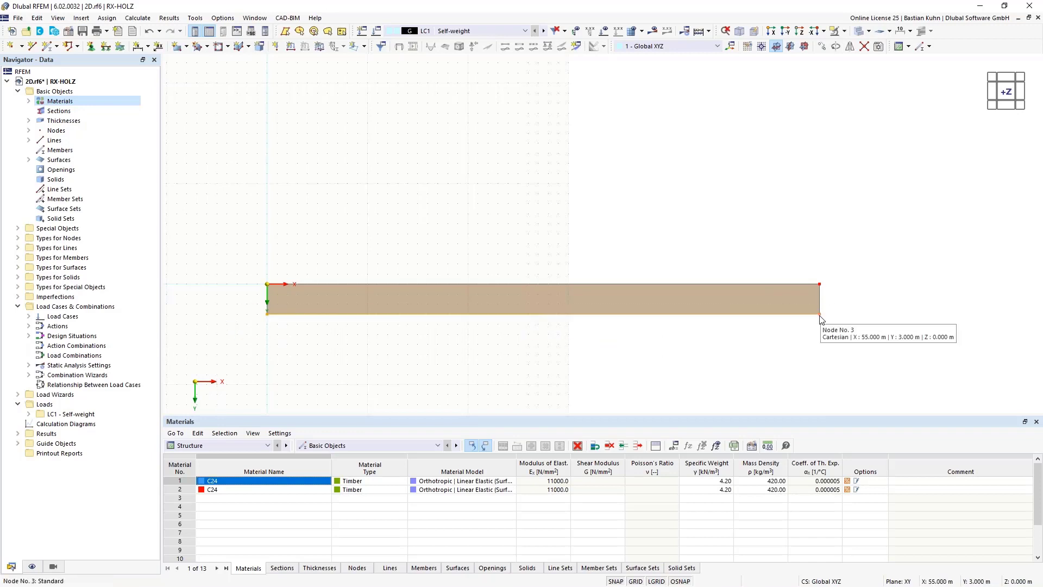
Set the Y coordinate of the surface's two corner nodes 2 and 3 to 3.5 m.
{"action": "right_click", "coordinate": [820, 317]}
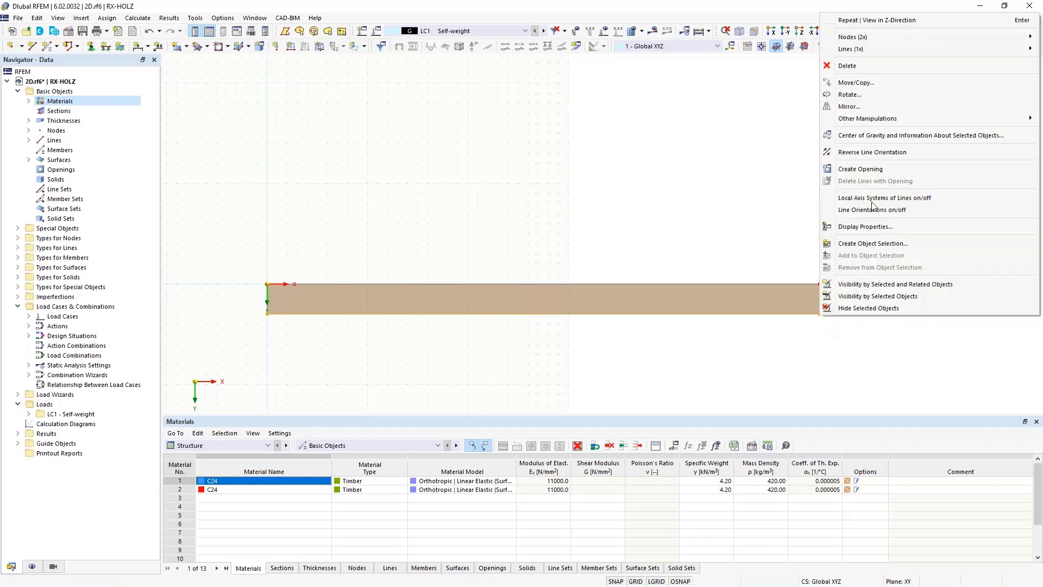
{"action": "mouse_move", "coordinate": [859, 39]}
{"action": "left_click", "coordinate": [761, 39]}
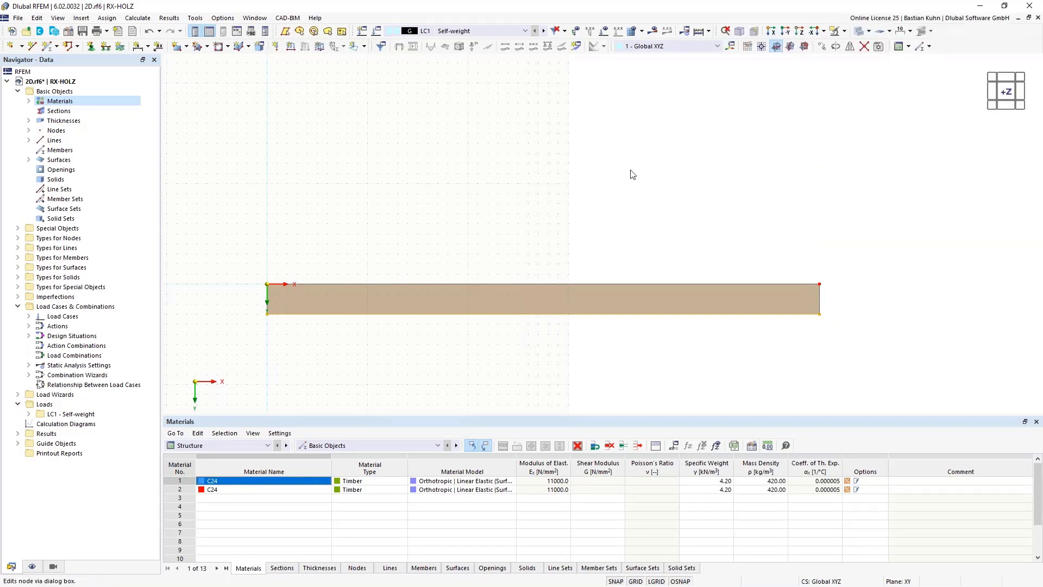
{"action": "left_click_drag", "start_coordinate": [435, 273], "coordinate": [466, 272]}
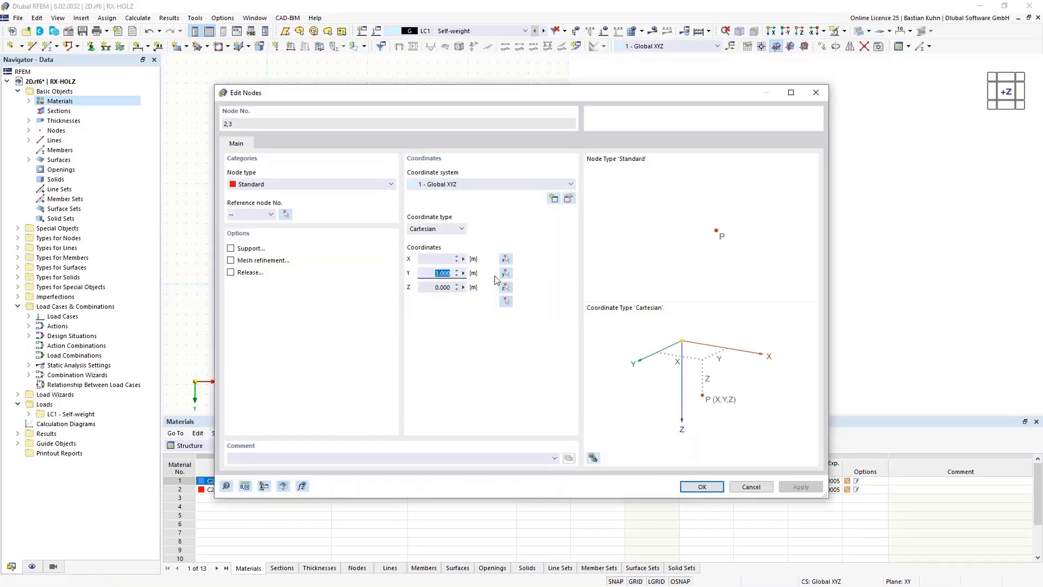
{"action": "type", "text": "3,5"}
{"action": "key", "text": "Return"}
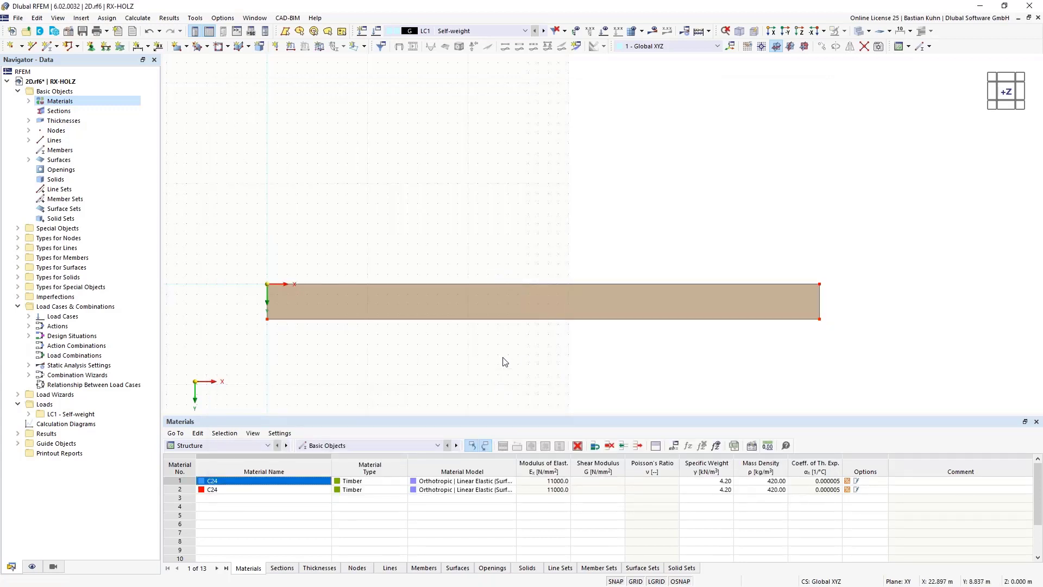
Show the surface axis systems x, y, z in the model display.
{"action": "middle_click_drag", "start_coordinate": [540, 353], "coordinate": [489, 275]}
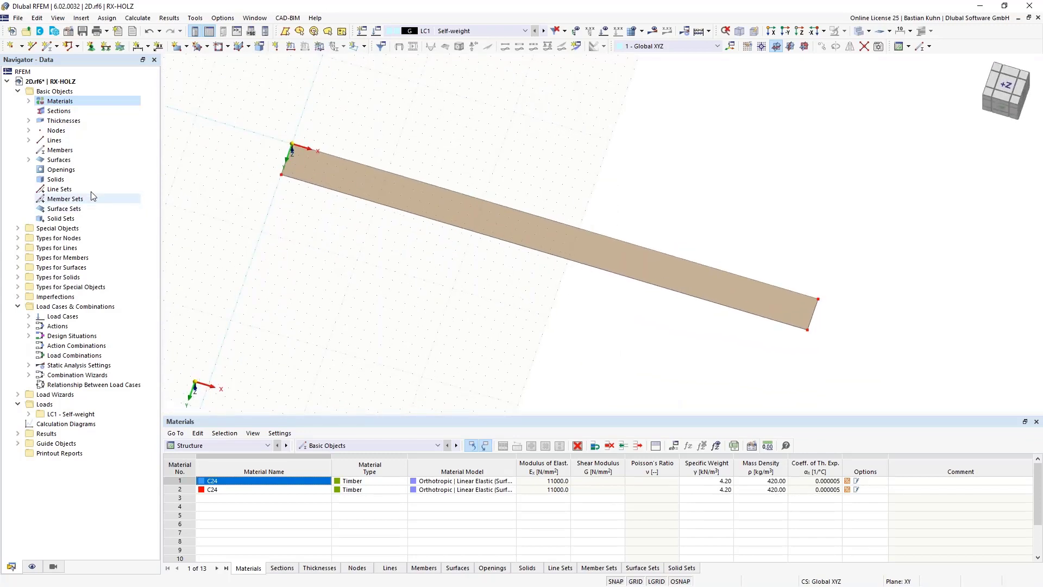
{"action": "left_click", "coordinate": [32, 567]}
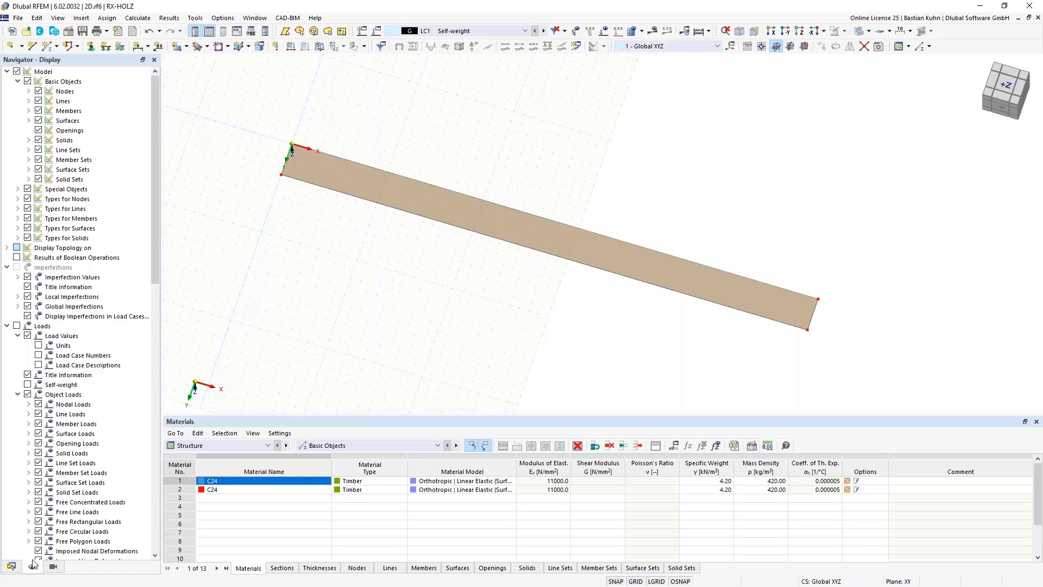
{"action": "left_click", "coordinate": [29, 121]}
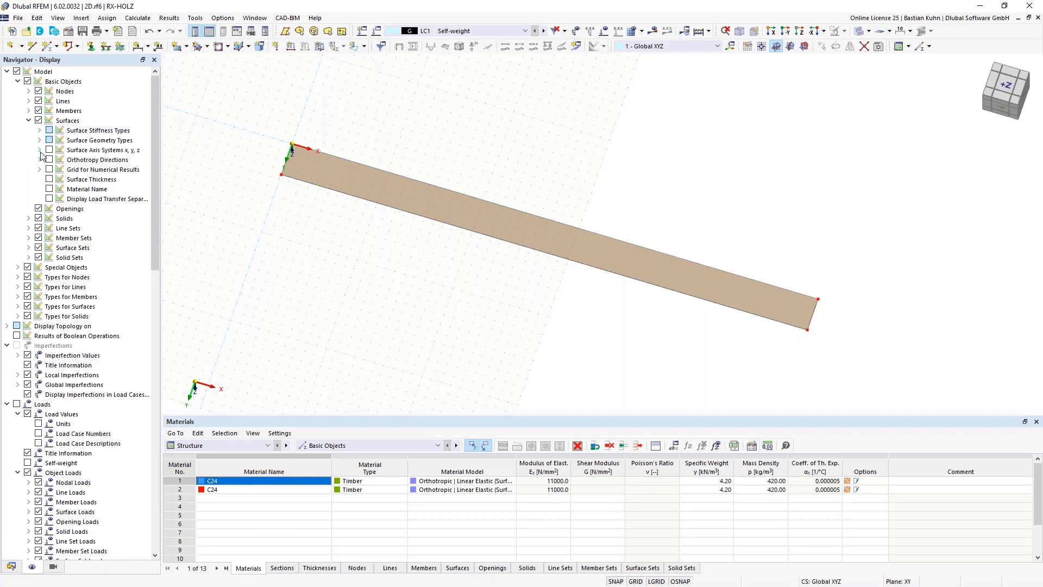
{"action": "left_click", "coordinate": [49, 149]}
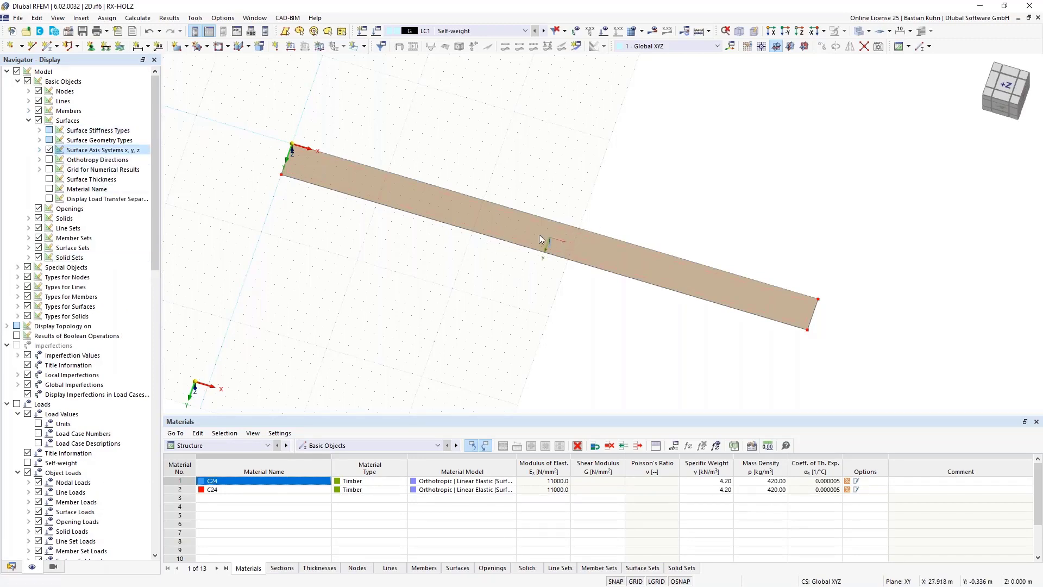
Set the solid-model rendering of surfaces to filled including thickness with layers.
{"action": "middle_click_drag", "start_coordinate": [598, 329], "coordinate": [509, 283]}
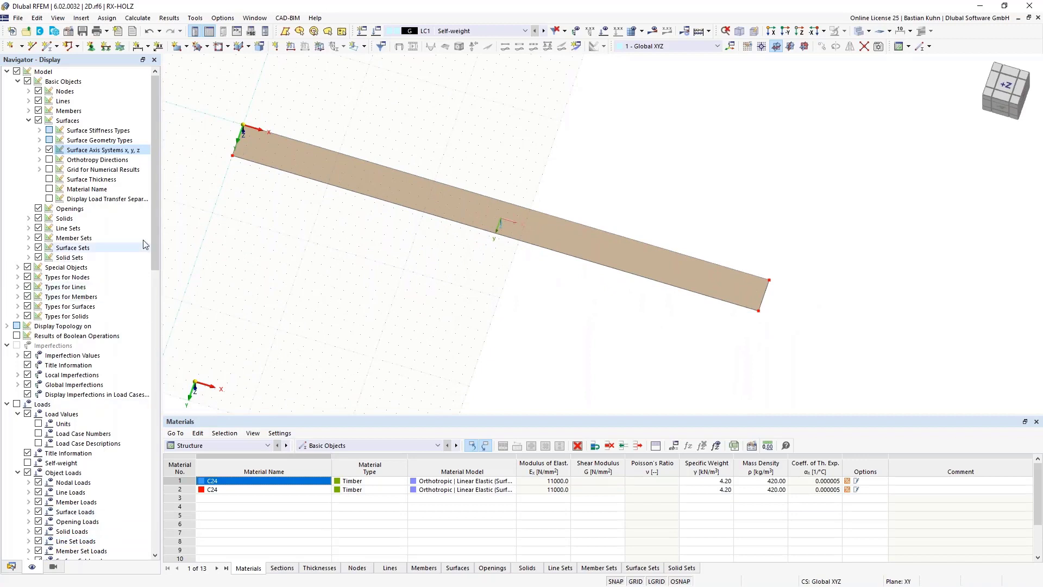
{"action": "scroll", "coordinate": [156, 230], "scroll_direction": "down", "scroll_amount": 1}
{"action": "left_click_drag", "start_coordinate": [156, 229], "coordinate": [156, 506]}
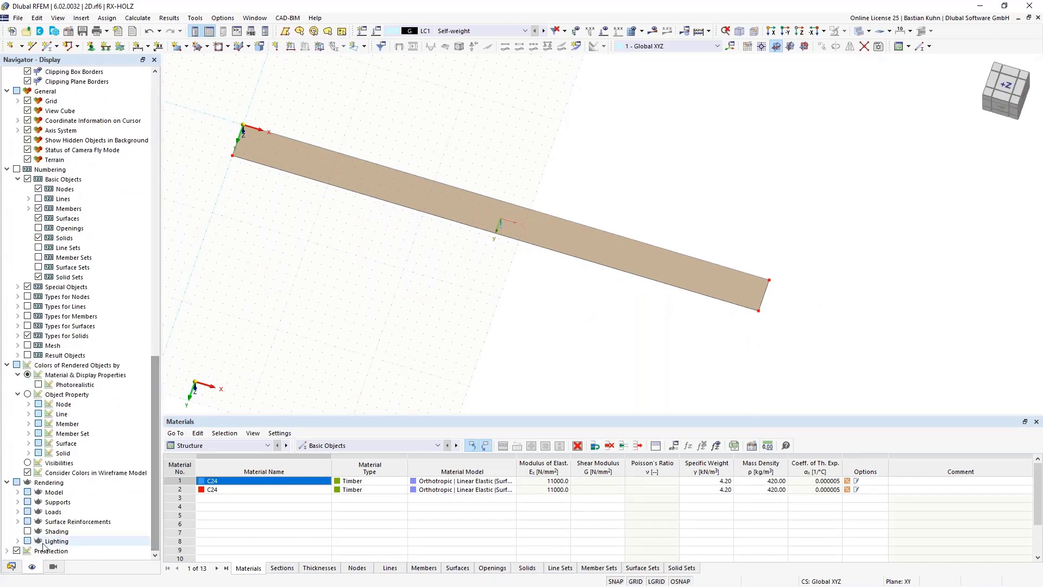
{"action": "left_click", "coordinate": [17, 493]}
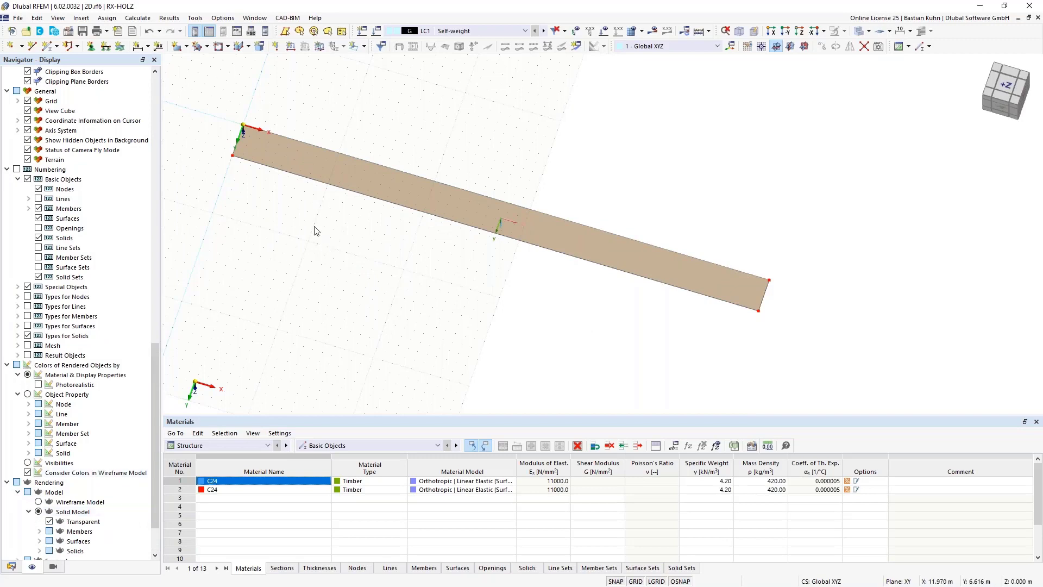
{"action": "left_click", "coordinate": [39, 541]}
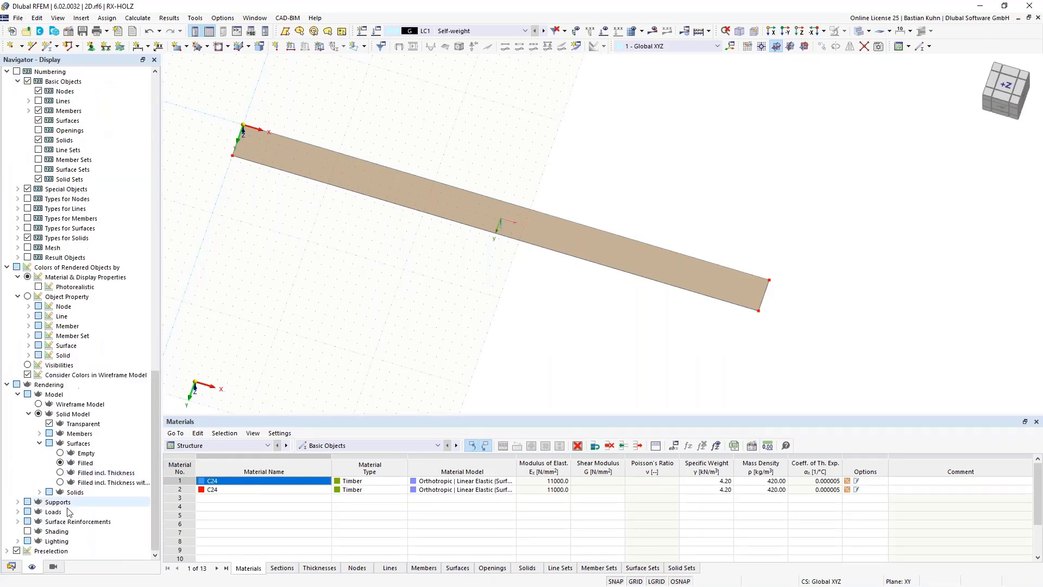
{"action": "left_click", "coordinate": [60, 482]}
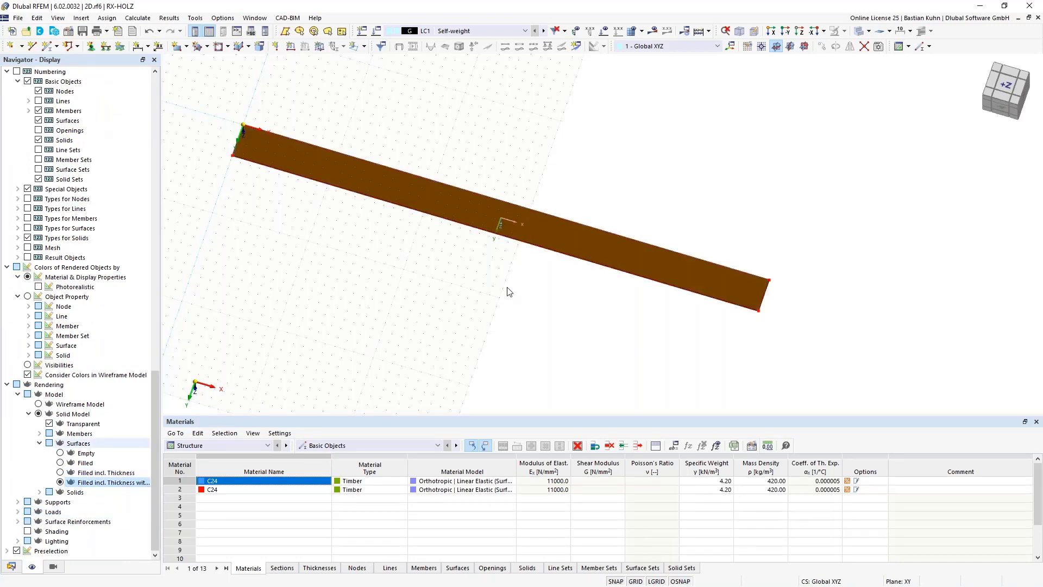
Color the rendered surfaces by their stiffness type.
{"action": "scroll", "coordinate": [640, 359], "scroll_direction": "down", "scroll_amount": 1}
{"action": "middle_click_drag", "start_coordinate": [657, 335], "coordinate": [619, 255]}
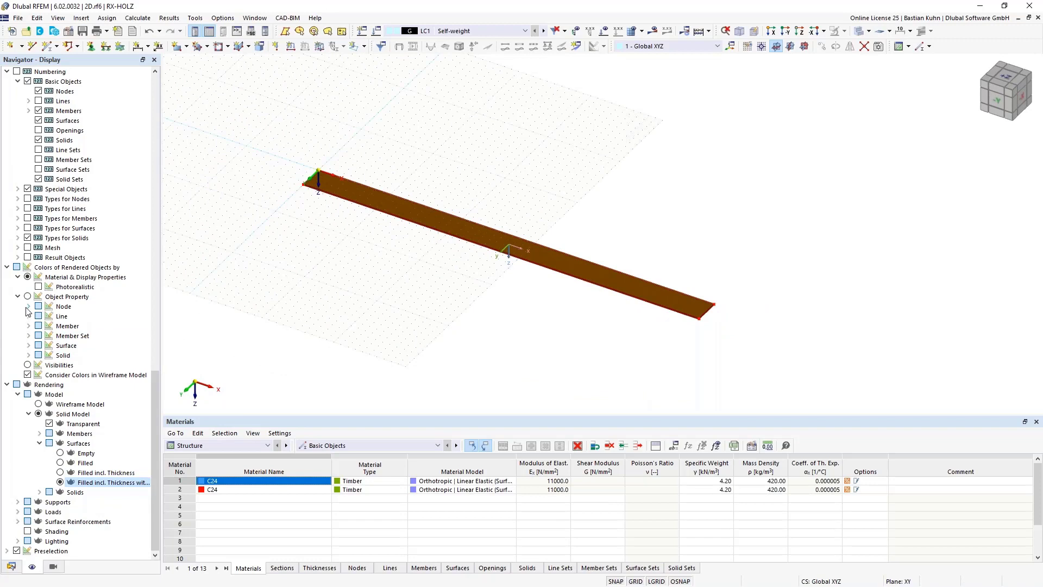
{"action": "left_click", "coordinate": [29, 346]}
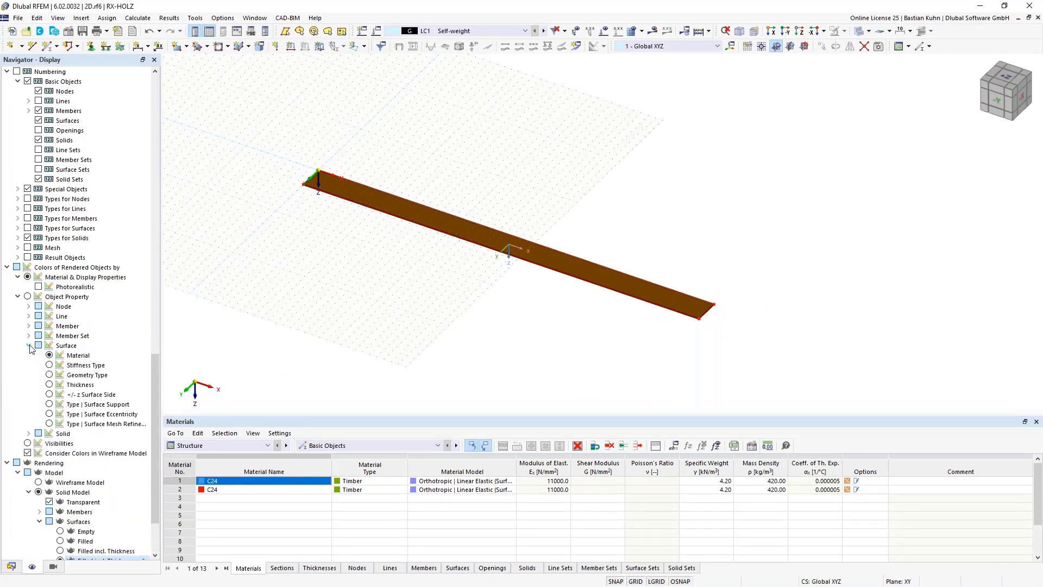
{"action": "left_click", "coordinate": [49, 365]}
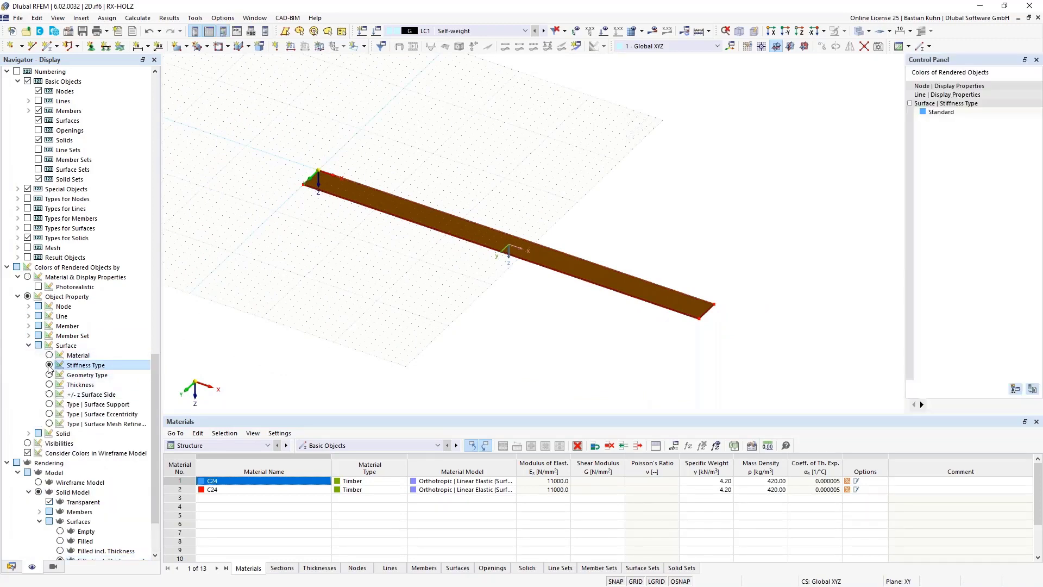
Color the rendered surfaces by material to distinguish the individual layers at the surface edge.
{"action": "scroll", "coordinate": [637, 315], "scroll_direction": "up", "scroll_amount": 3}
{"action": "scroll", "coordinate": [637, 316], "scroll_direction": "up", "scroll_amount": 5}
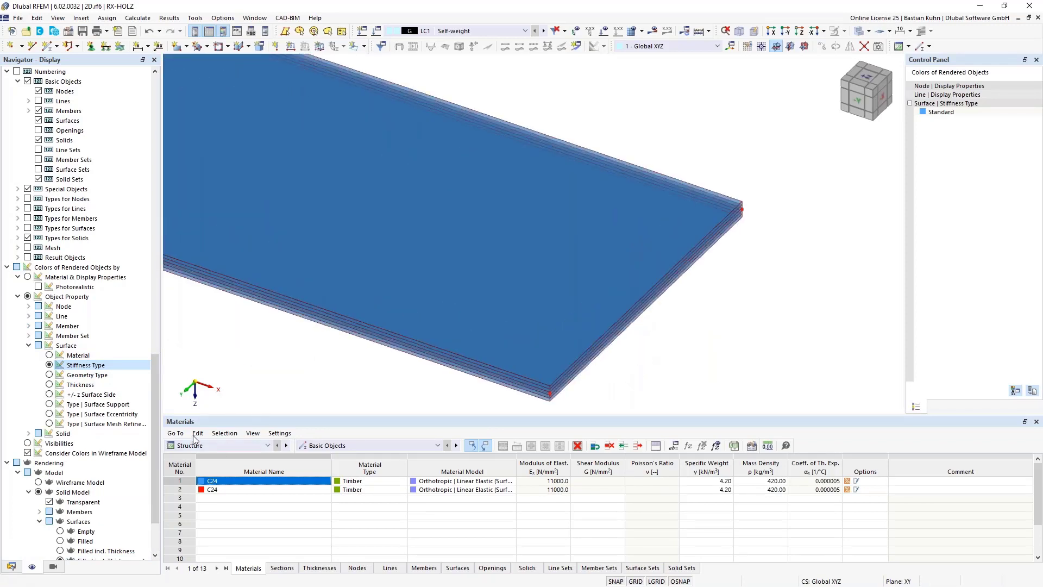
{"action": "left_click", "coordinate": [49, 355]}
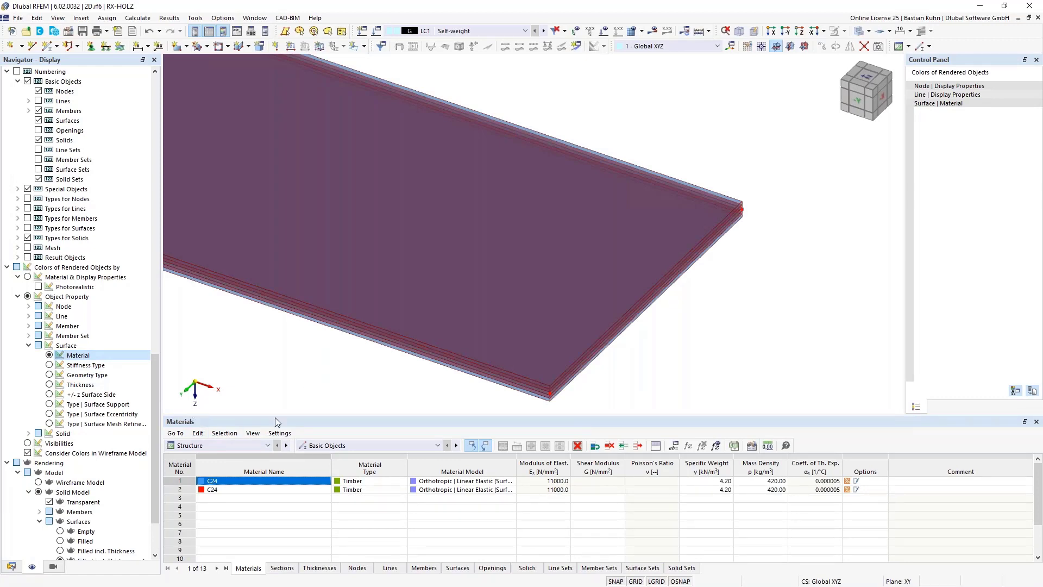
{"action": "scroll", "coordinate": [476, 406], "scroll_direction": "down", "scroll_amount": 3}
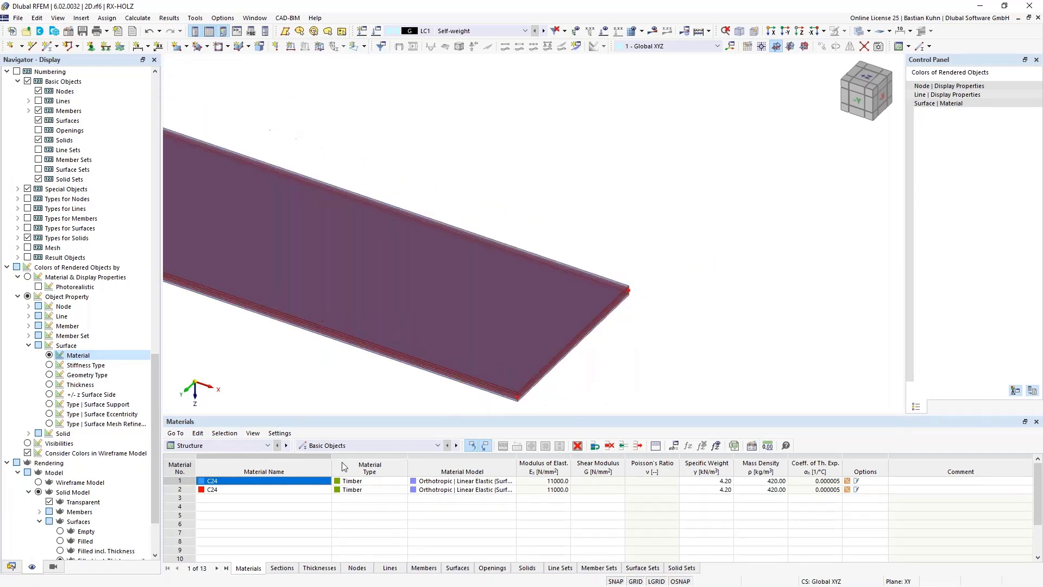
{"action": "scroll", "coordinate": [130, 508], "scroll_direction": "down", "scroll_amount": 2}
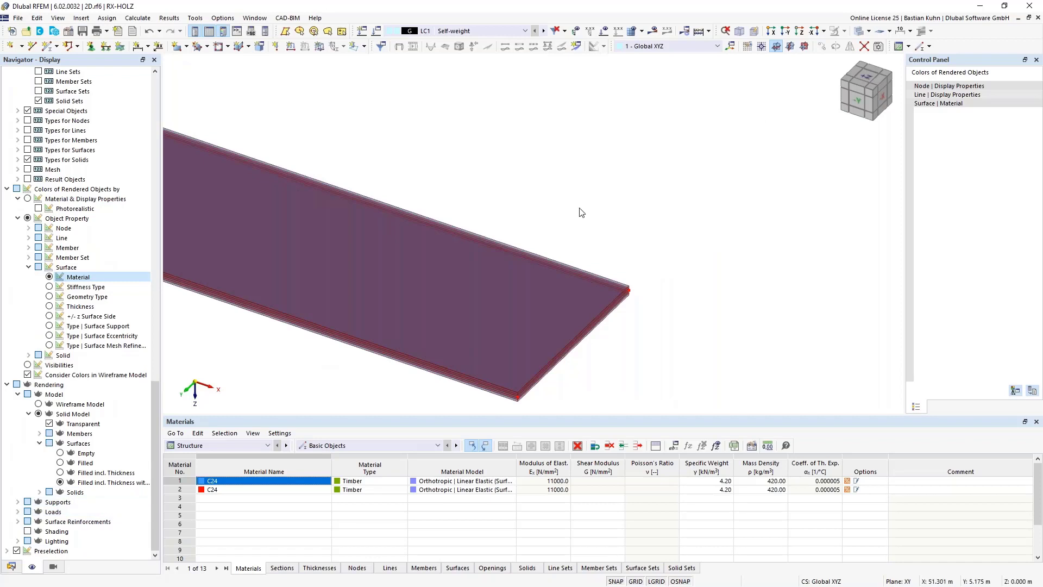
Compare the layered surface in opaque and transparent solid-model rendering.
{"action": "left_click", "coordinate": [857, 32]}
{"action": "left_click", "coordinate": [858, 32]}
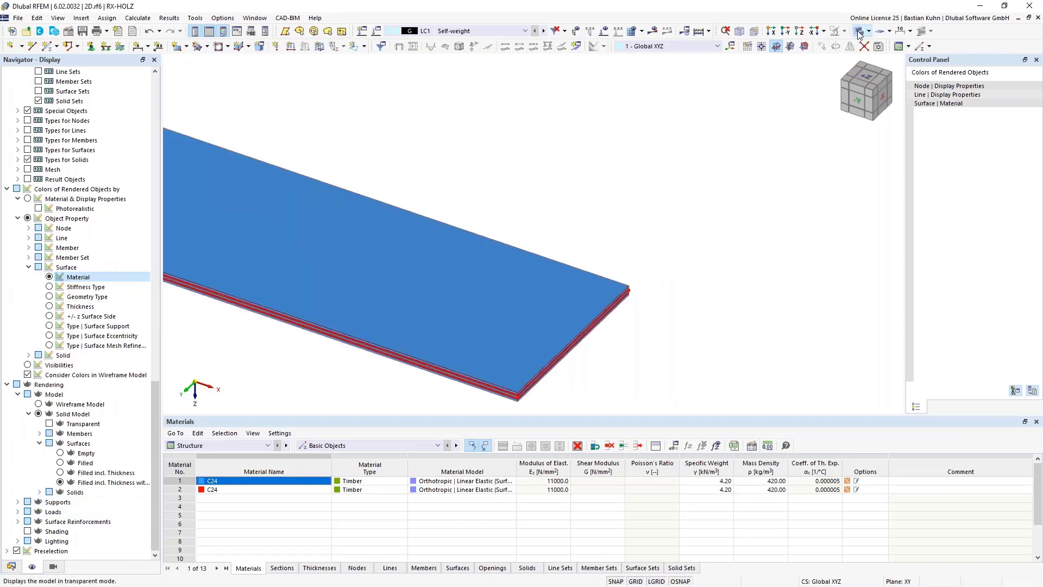
{"action": "scroll", "coordinate": [414, 388], "scroll_direction": "down", "scroll_amount": 3}
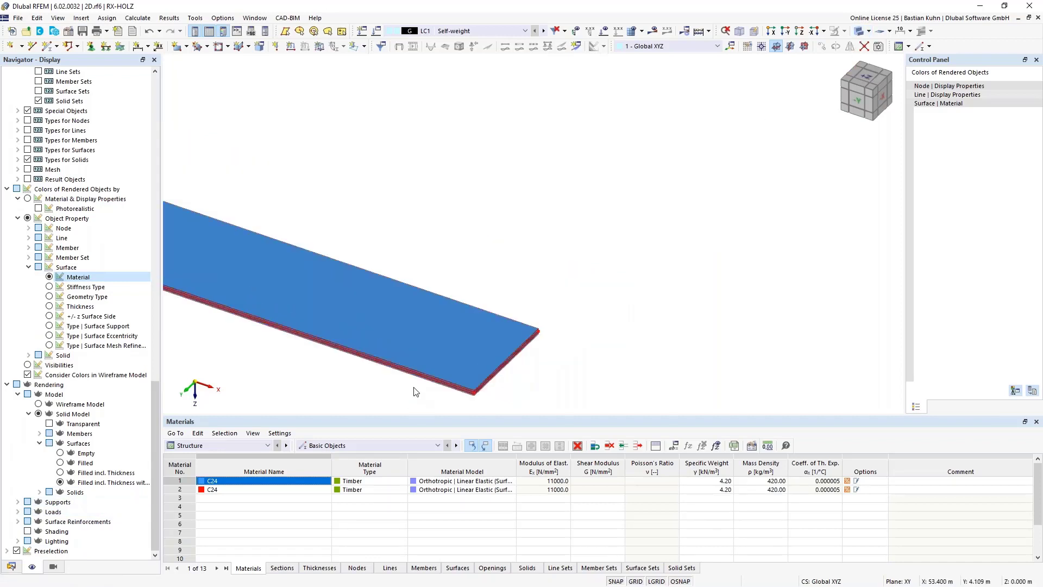
{"action": "middle_click_drag", "start_coordinate": [516, 353], "coordinate": [814, 266]}
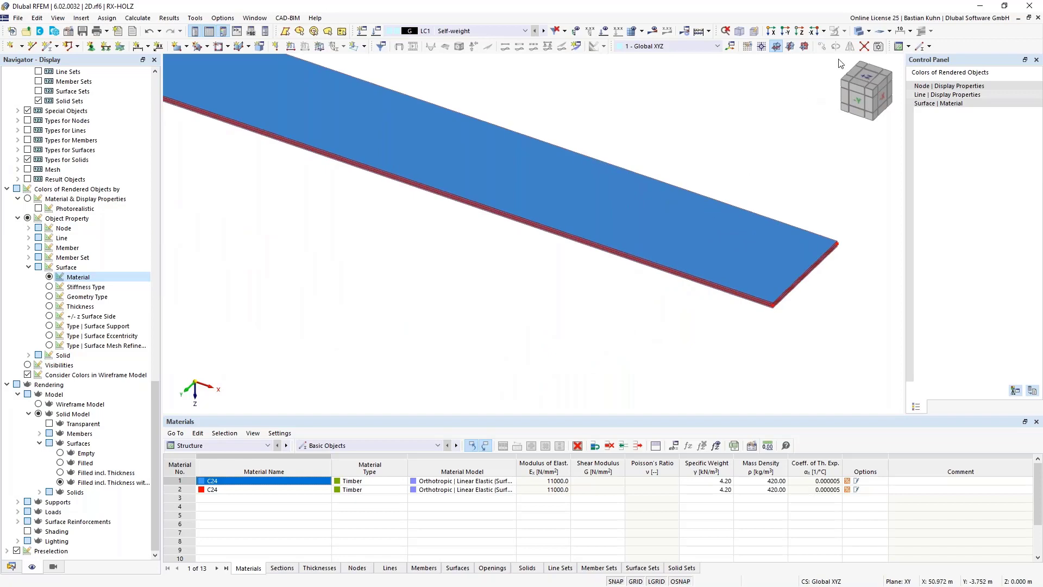
{"action": "left_click", "coordinate": [857, 31]}
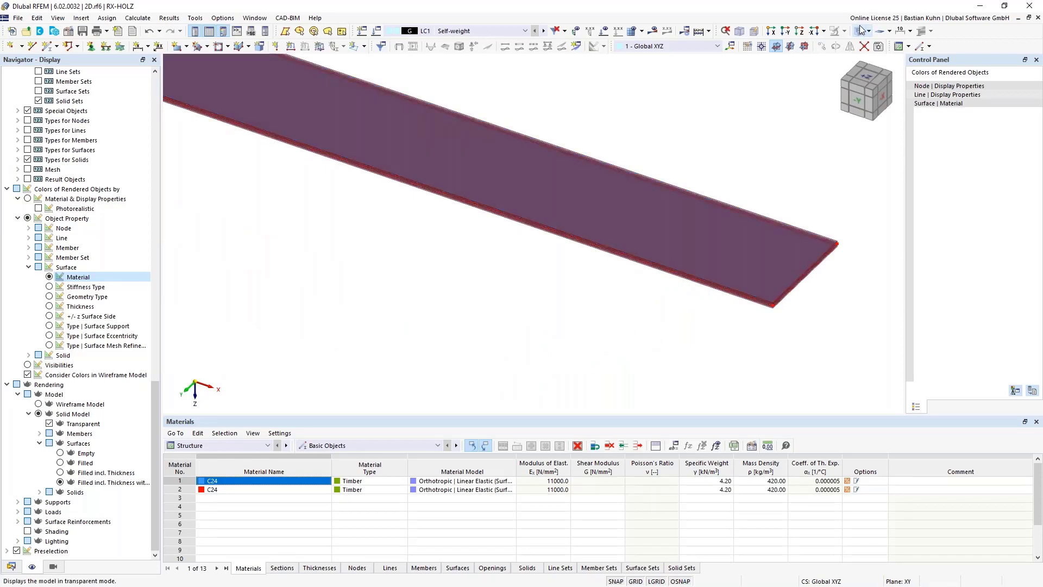
Switch to a wireframe view along Z and copy the surface in 3 steps with a Y displacement of 3.5 m.
{"action": "left_click", "coordinate": [859, 32]}
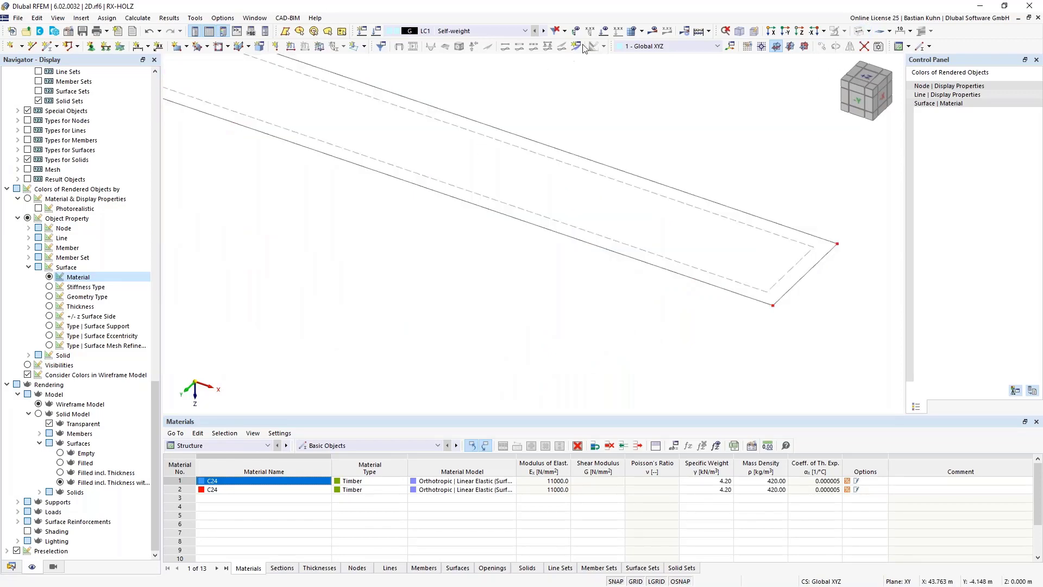
{"action": "left_click", "coordinate": [787, 32]}
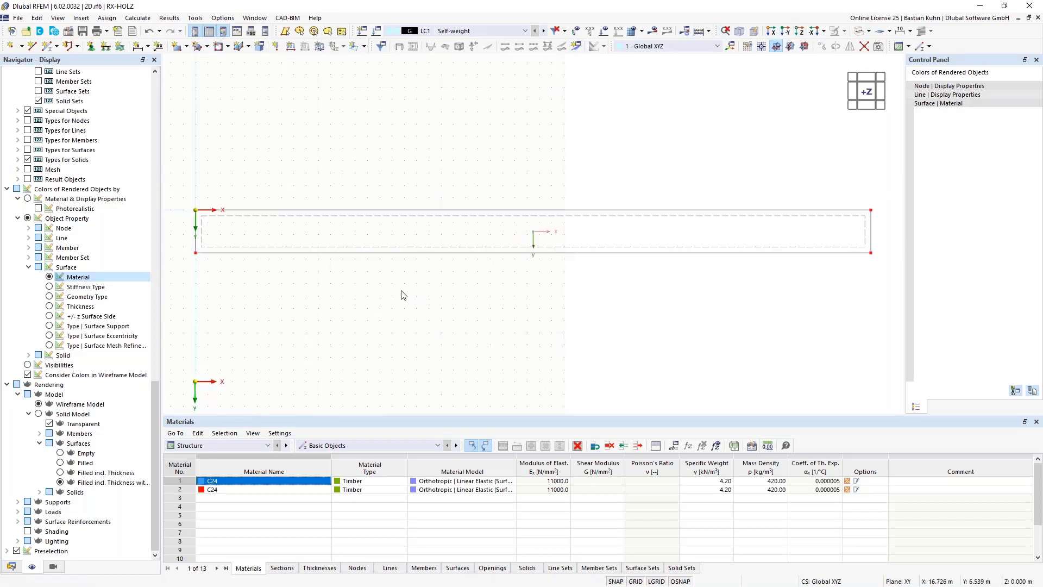
{"action": "right_click", "coordinate": [203, 222]}
{"action": "left_click", "coordinate": [267, 207]}
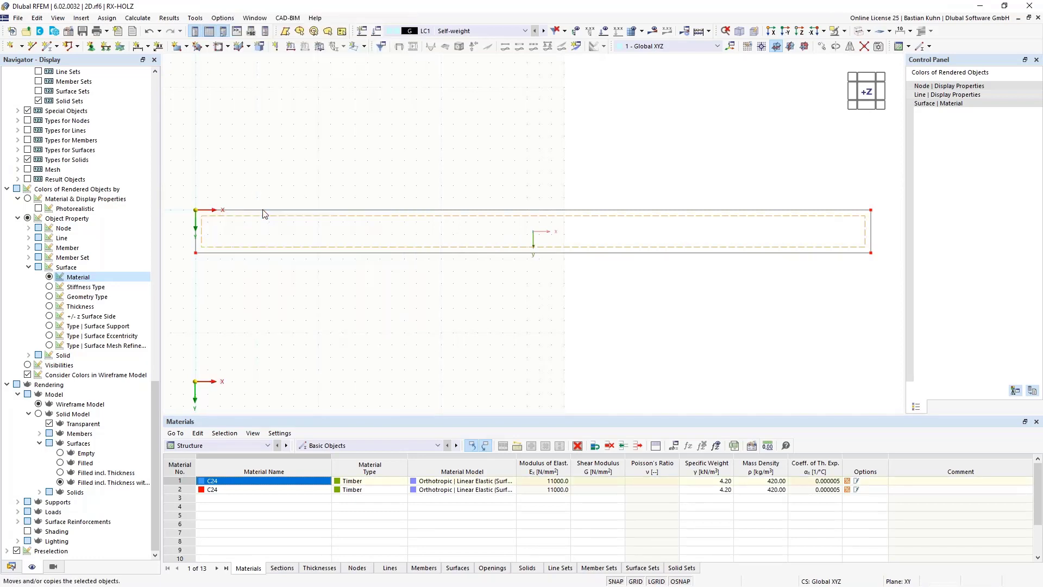
{"action": "left_click", "coordinate": [362, 202]}
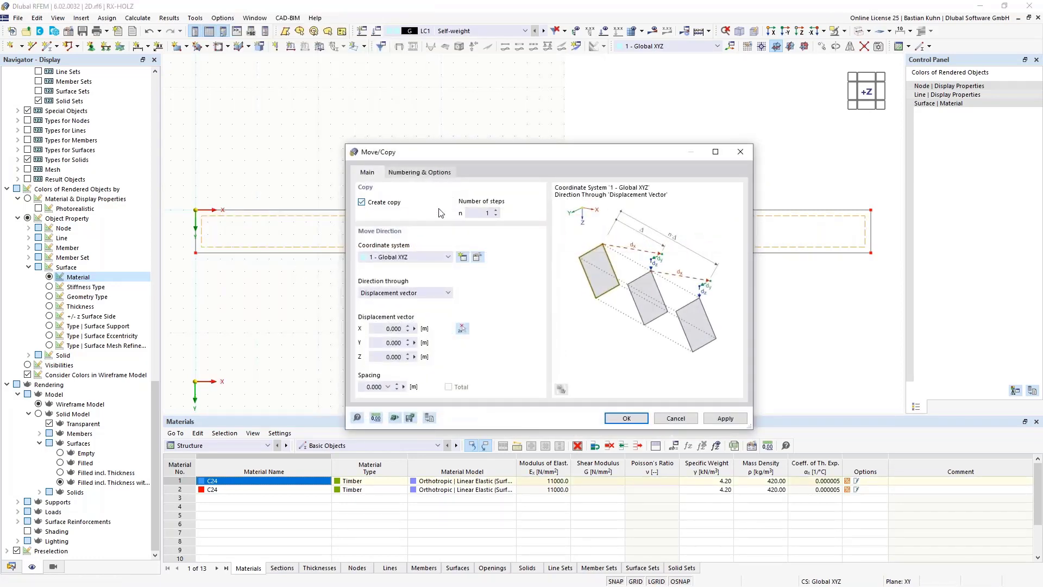
{"action": "type", "text": "3"}
{"action": "left_click", "coordinate": [393, 343]}
{"action": "type", "text": "3,5"}
{"action": "left_click", "coordinate": [616, 416]}
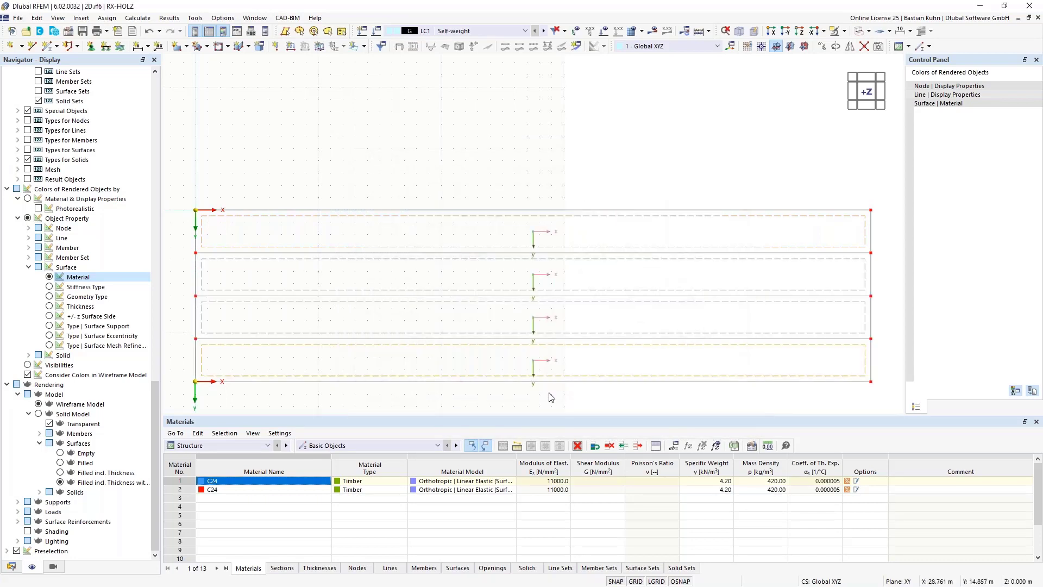
Hide the surface axis systems x, y, z in the model display.
{"action": "middle_click_drag", "start_coordinate": [536, 412], "coordinate": [541, 321]}
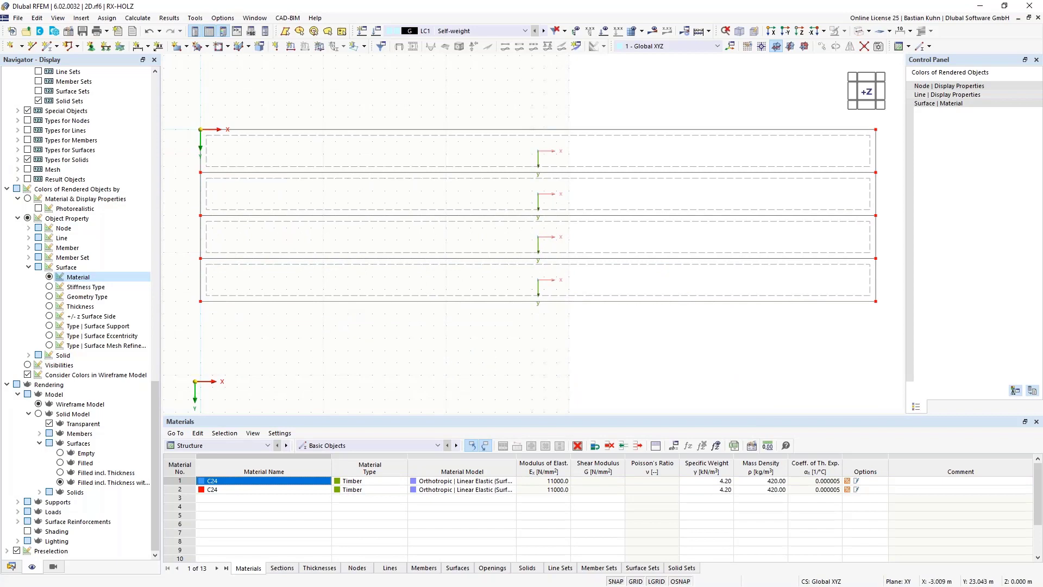
{"action": "left_click_drag", "start_coordinate": [156, 435], "coordinate": [158, 122]}
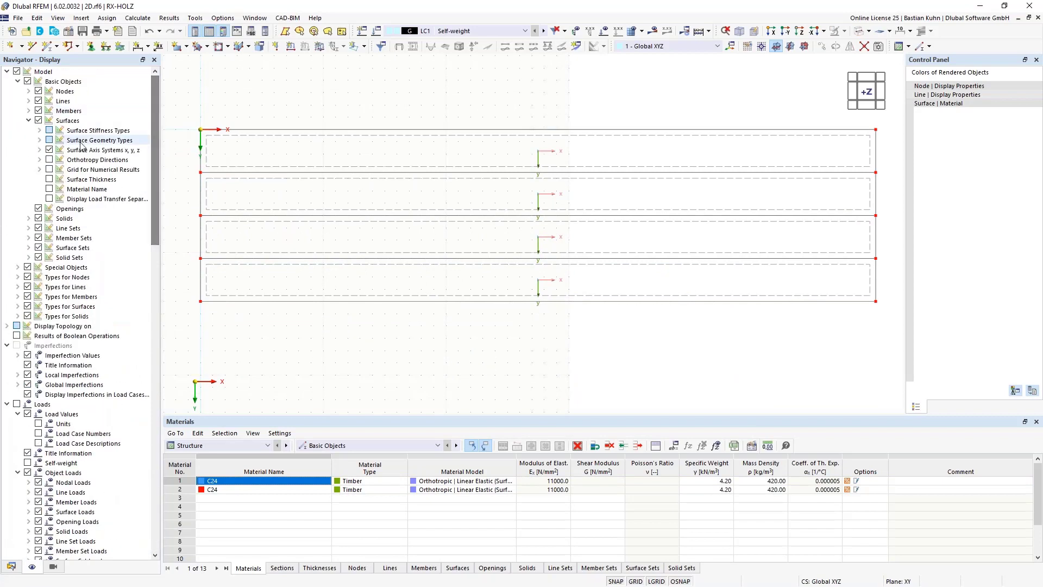
{"action": "left_click", "coordinate": [49, 150]}
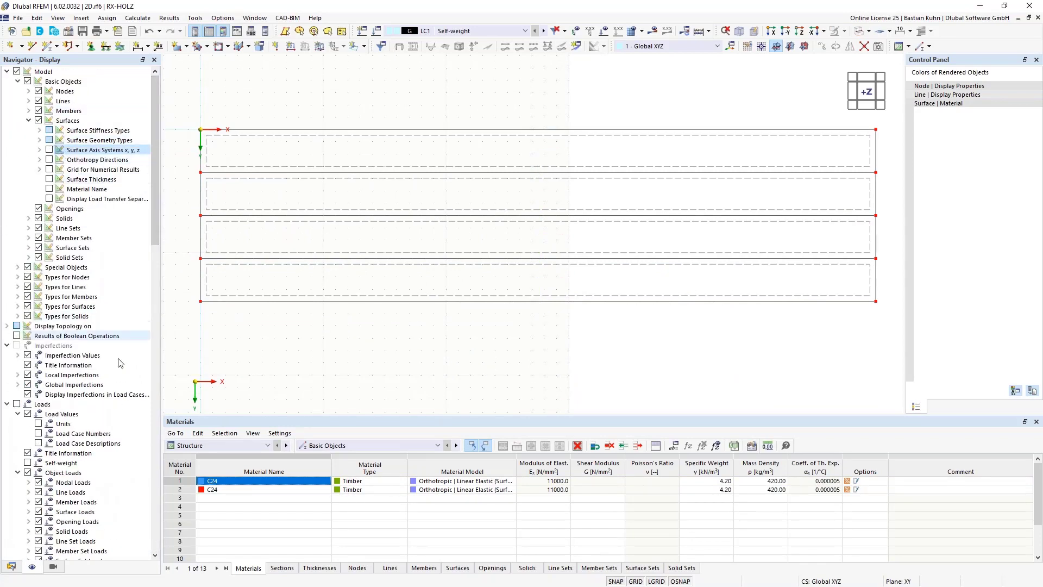
Divide the two longitudinal lines bounding the outermost copied surface using 3 intermediate nodes each.
{"action": "left_click", "coordinate": [443, 302]}
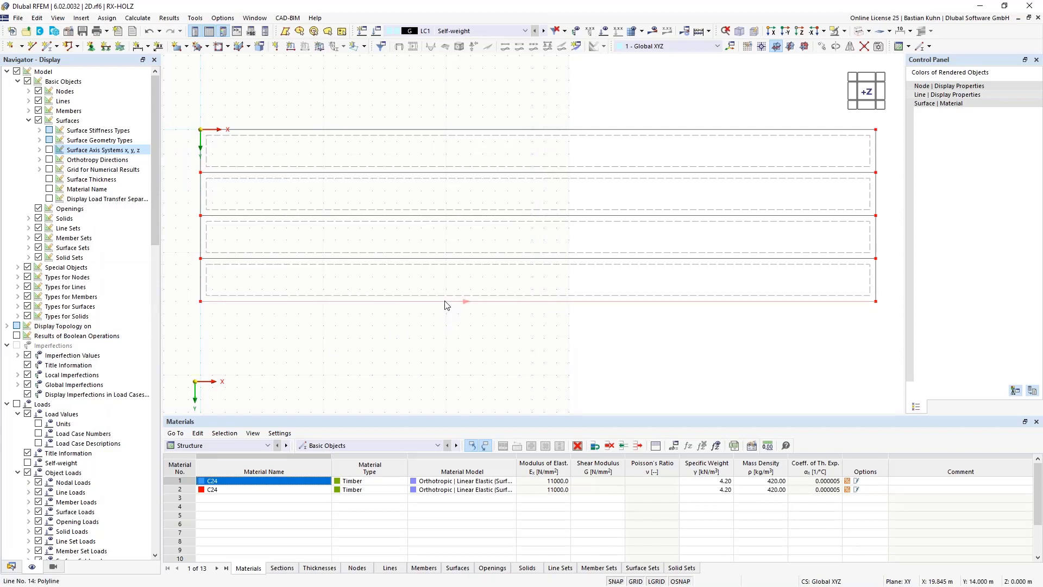
{"action": "right_click", "coordinate": [463, 263]}
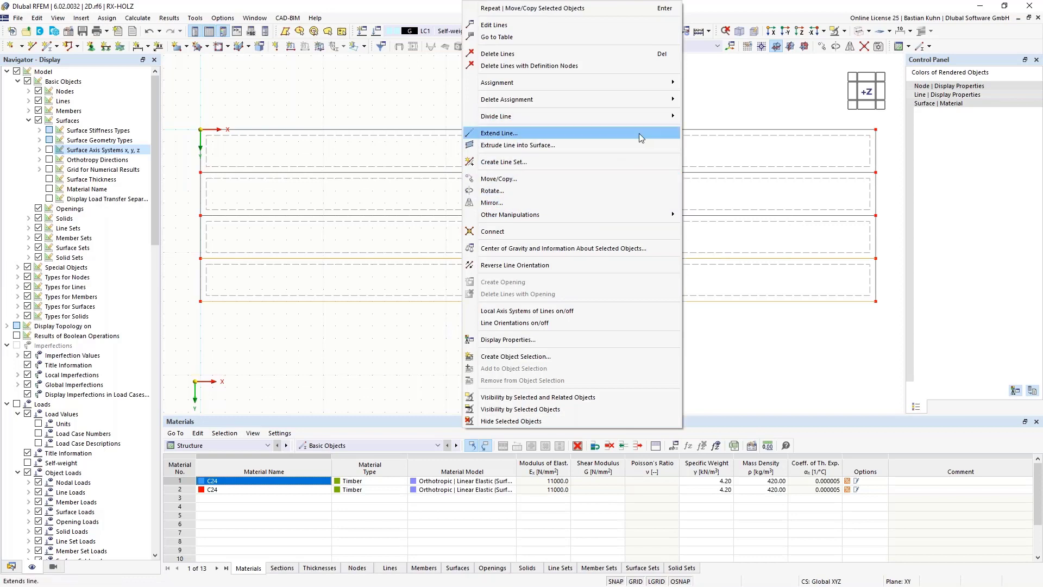
{"action": "mouse_move", "coordinate": [625, 116]}
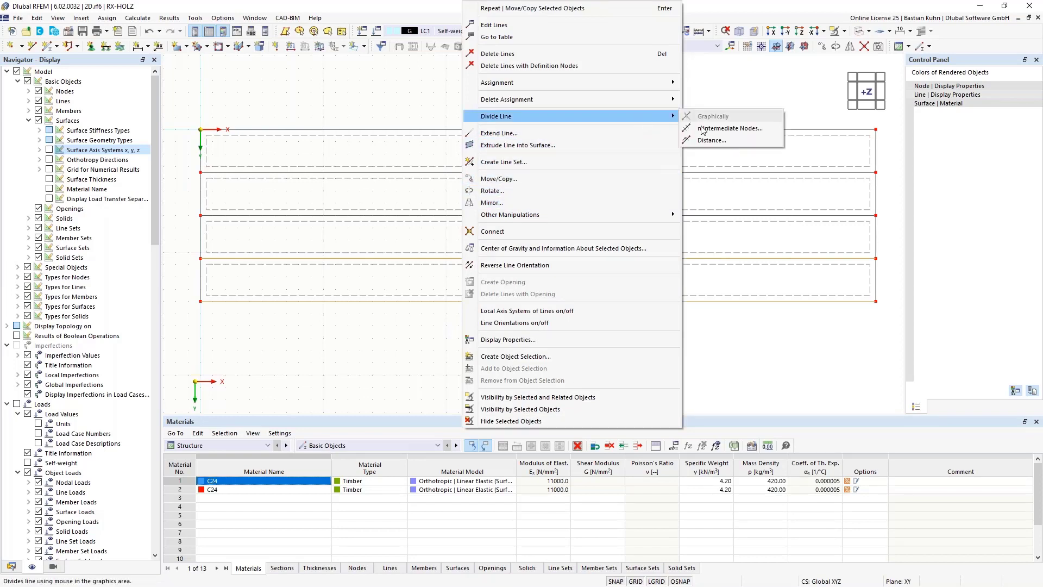
{"action": "left_click", "coordinate": [712, 139]}
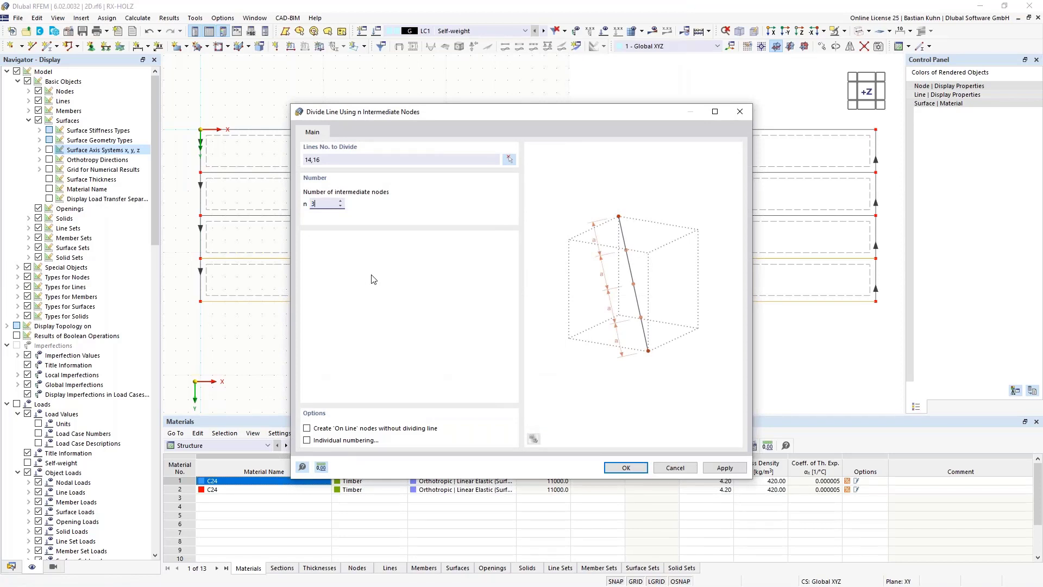
{"action": "left_click", "coordinate": [626, 469]}
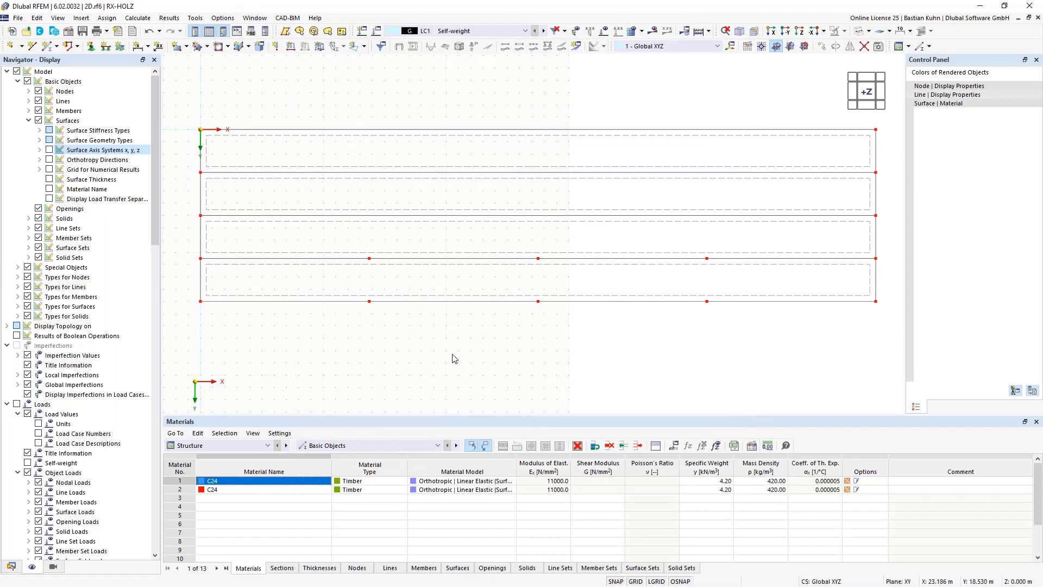
Set the X coordinate of the first pair of intermediate nodes on the two divided lines to 12 m.
{"action": "left_click_drag", "start_coordinate": [390, 334], "coordinate": [357, 246]}
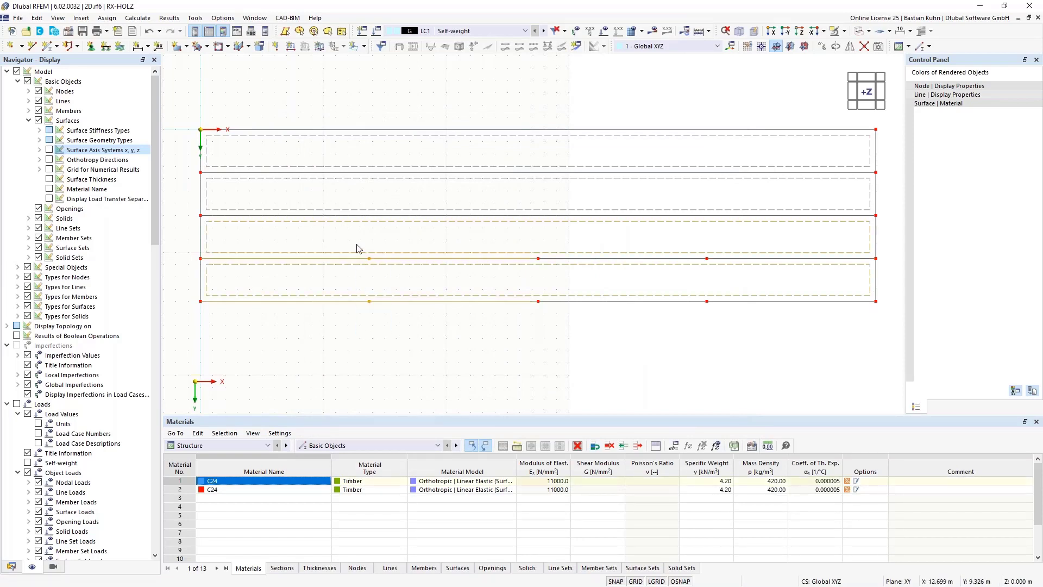
{"action": "key", "text": "Escape"}
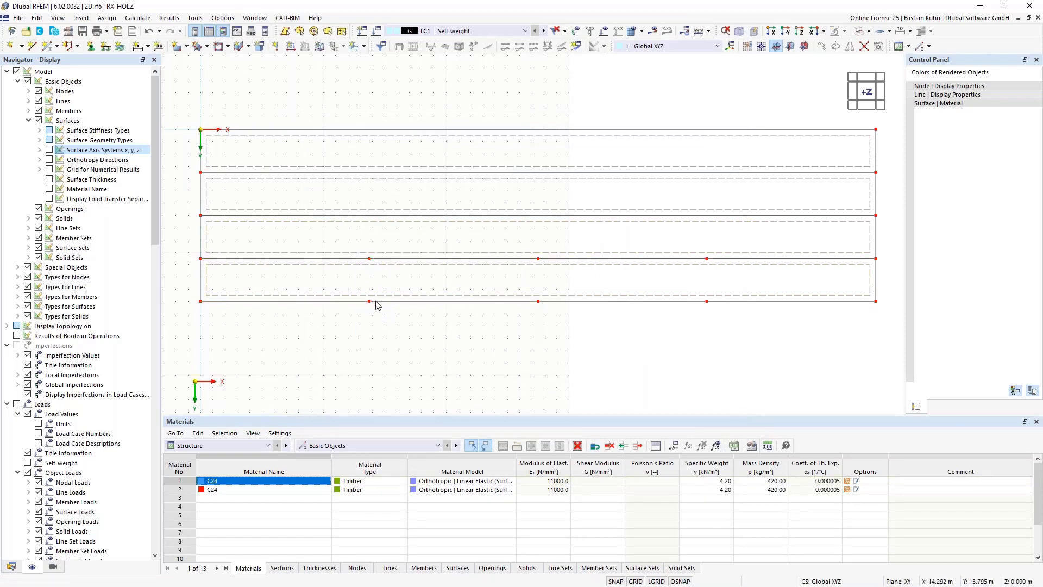
{"action": "left_click_drag", "start_coordinate": [361, 245], "coordinate": [383, 290]}
{"action": "right_click", "coordinate": [369, 304]}
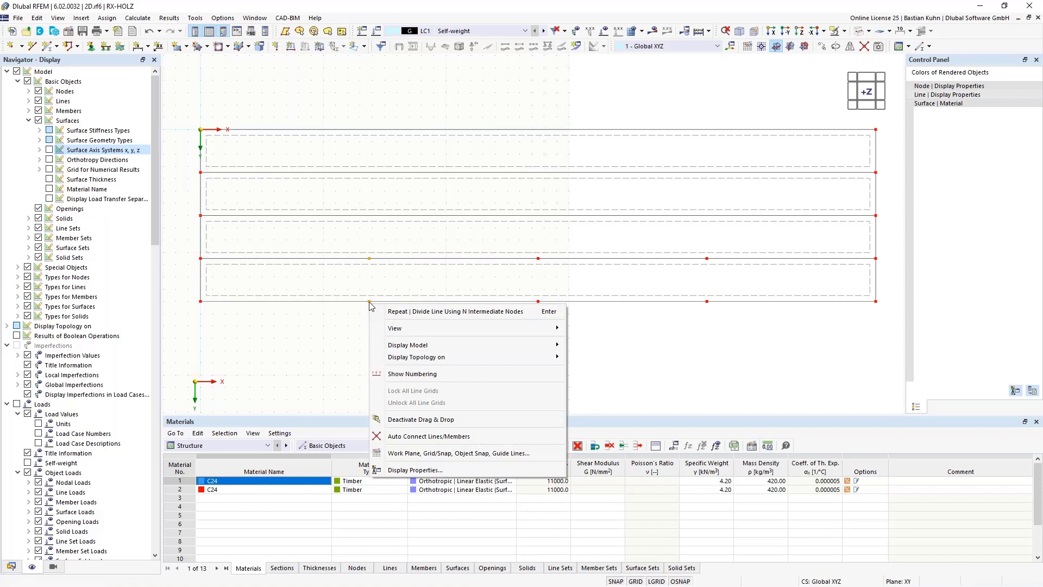
{"action": "right_click", "coordinate": [369, 302]}
{"action": "mouse_move", "coordinate": [474, 359]}
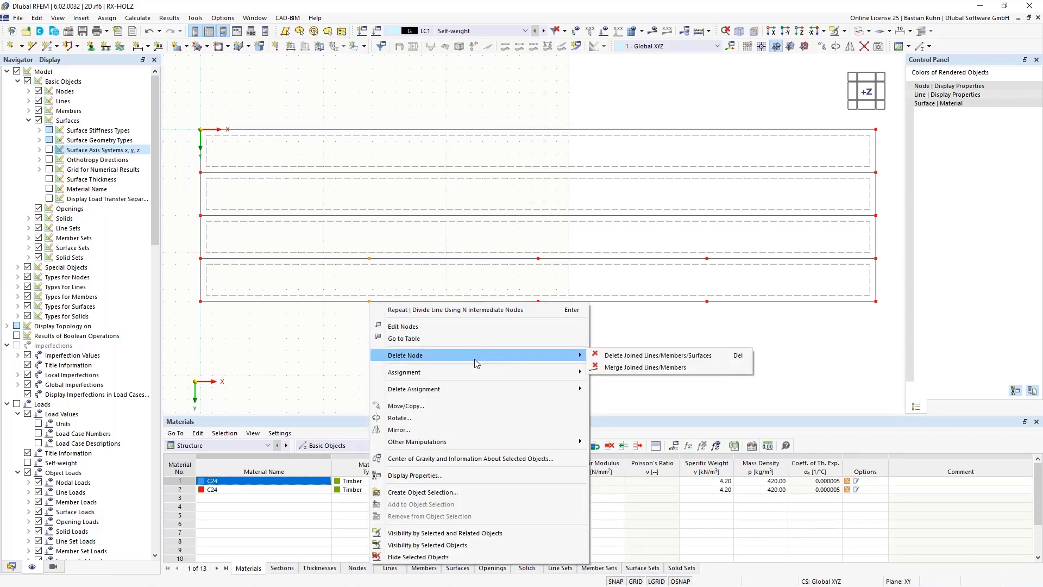
{"action": "left_click", "coordinate": [533, 327]}
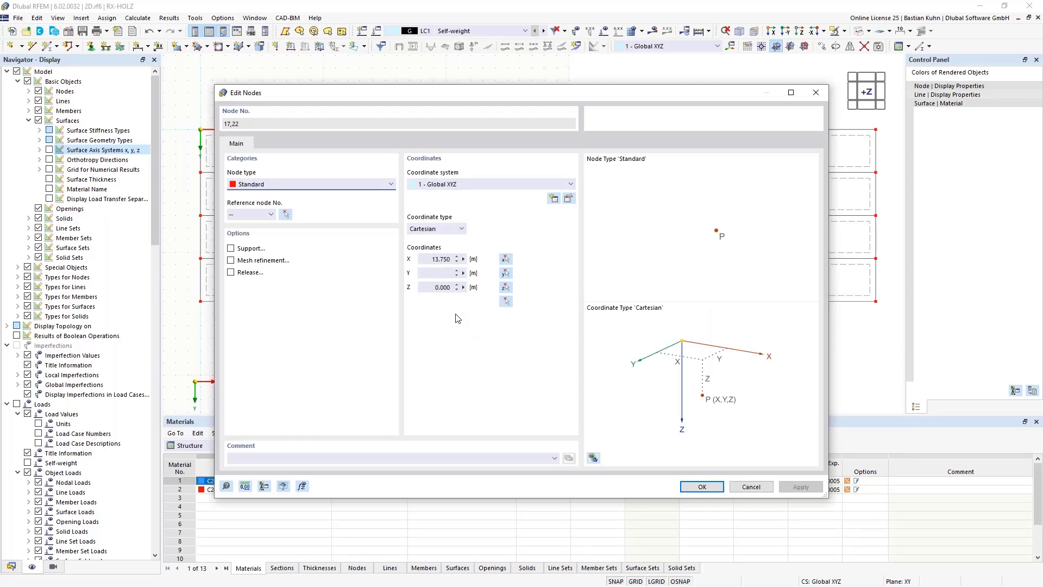
{"action": "left_click", "coordinate": [437, 261]}
{"action": "type", "text": "12"}
{"action": "key", "text": "Return"}
Set the X coordinate of the middle pair of intermediate nodes on the divided lines to 18 m.
{"action": "left_click_drag", "start_coordinate": [526, 239], "coordinate": [559, 315]}
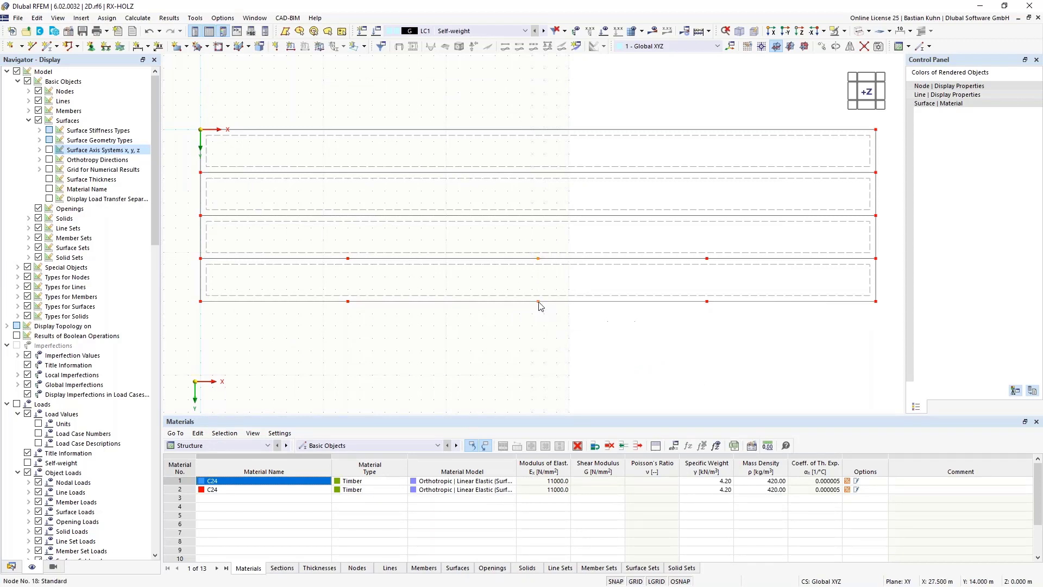
{"action": "right_click", "coordinate": [541, 306]}
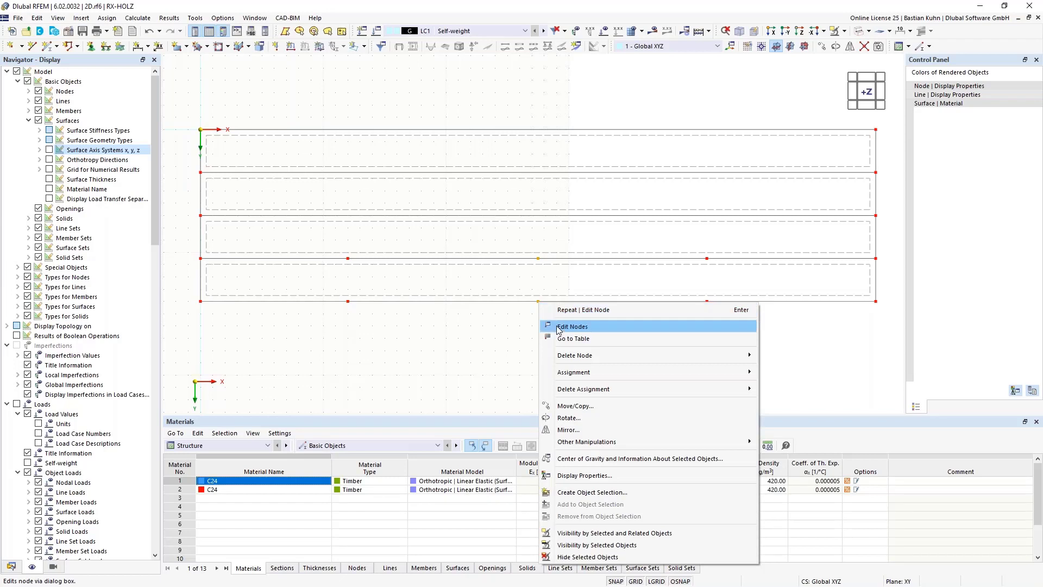
{"action": "left_click", "coordinate": [565, 321]}
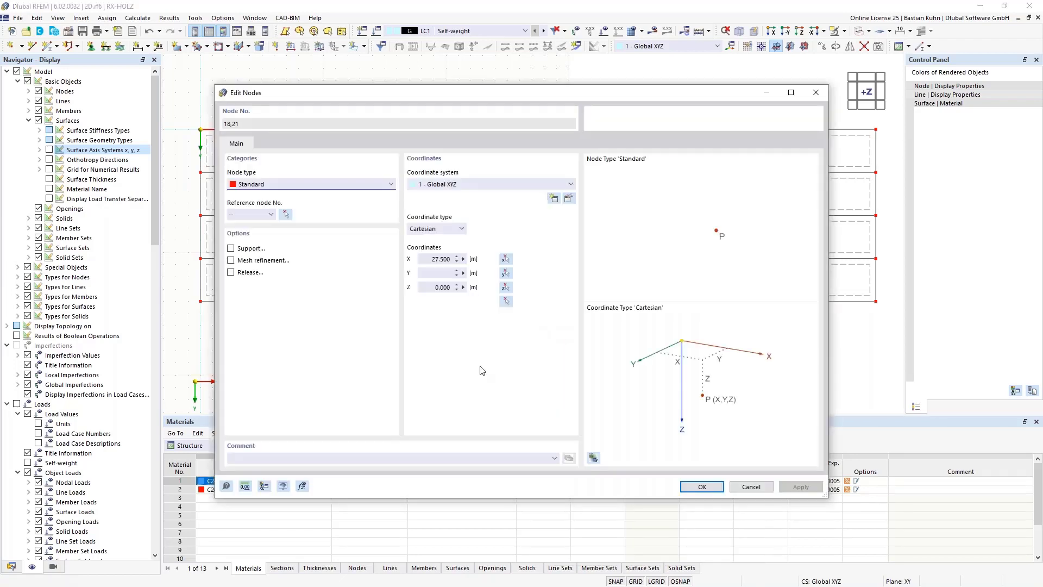
{"action": "left_click", "coordinate": [441, 259]}
{"action": "key", "text": "Return"}
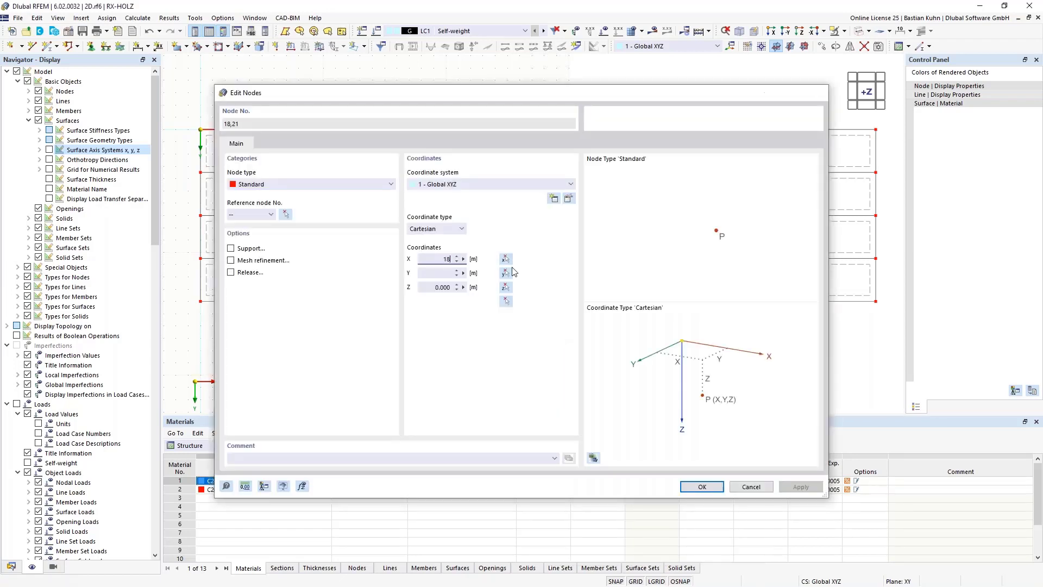
Set the X coordinate of the last pair of intermediate nodes on the divided lines to 37 m.
{"action": "left_click_drag", "start_coordinate": [692, 239], "coordinate": [719, 338]}
{"action": "right_click", "coordinate": [708, 302]}
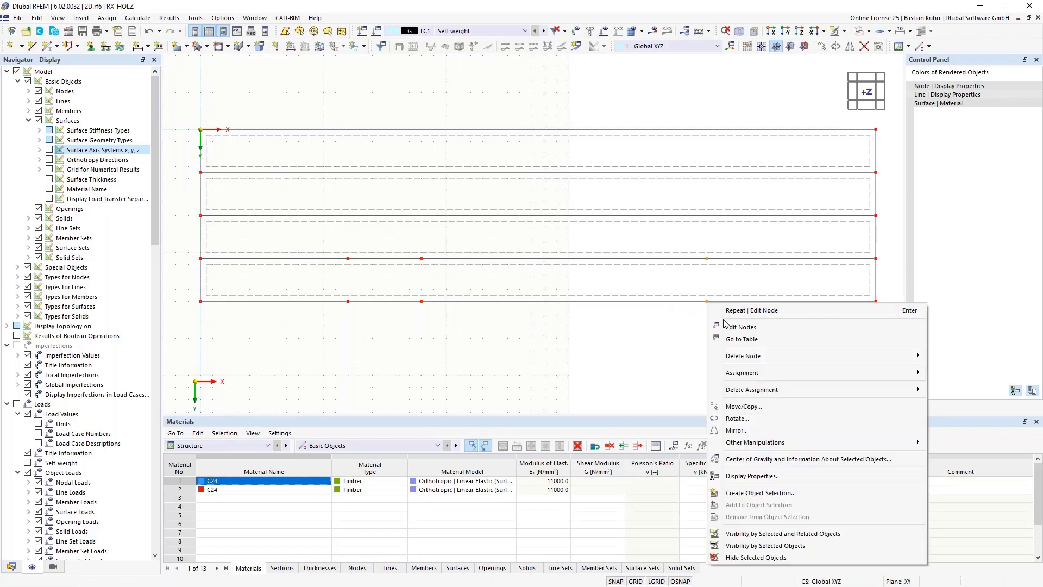
{"action": "left_click", "coordinate": [726, 327]}
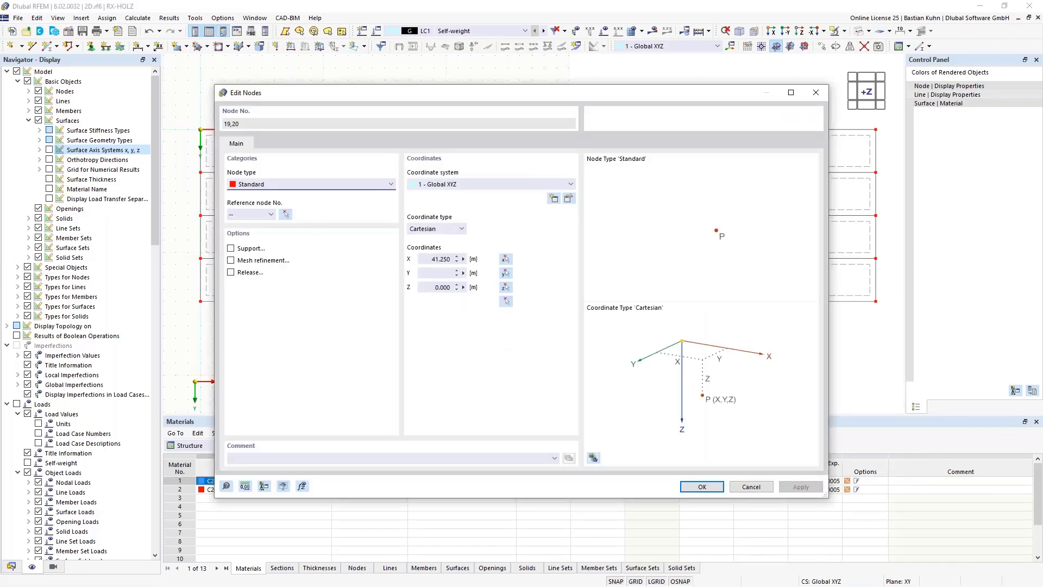
{"action": "left_click", "coordinate": [449, 262]}
{"action": "type", "text": "37"}
{"action": "key", "text": "Return"}
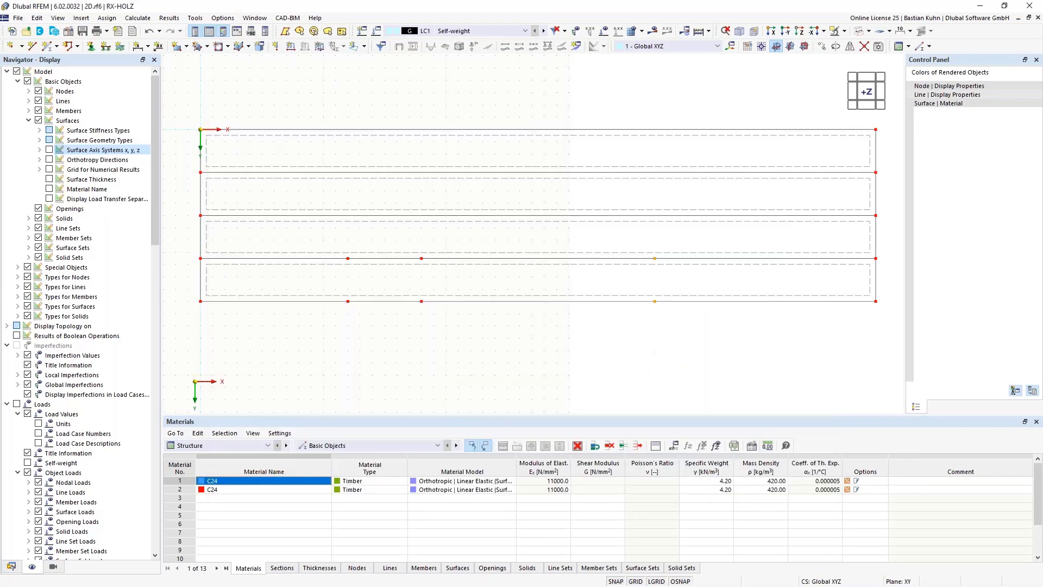
Create one copy of the three intermediate nodes on the line between the two lowest strips, displaced -1.5 m in Y.
{"action": "left_click", "coordinate": [348, 259]}
{"action": "left_click", "coordinate": [422, 259]}
{"action": "right_click", "coordinate": [656, 259]}
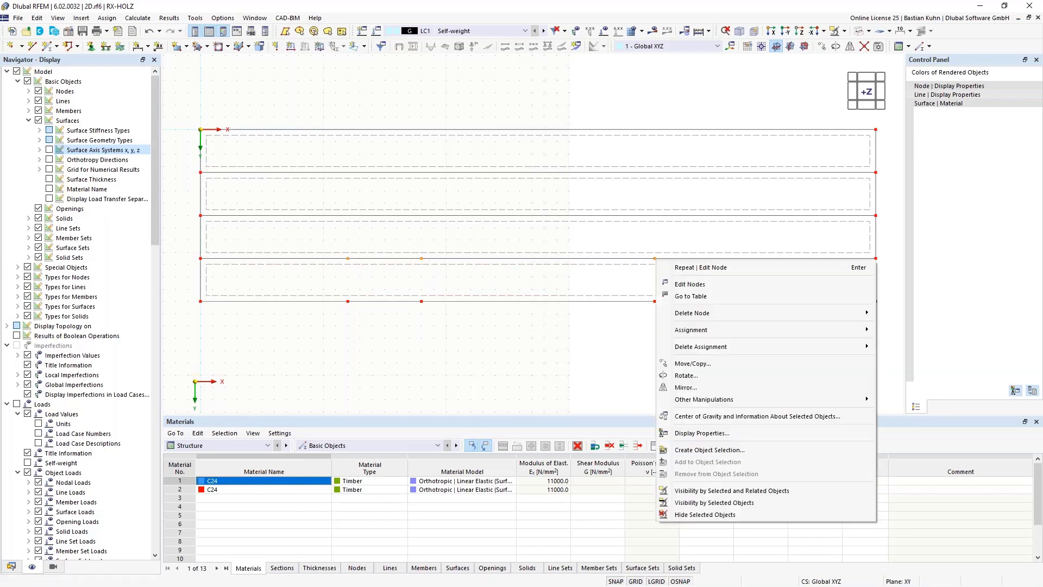
{"action": "left_click", "coordinate": [693, 363]}
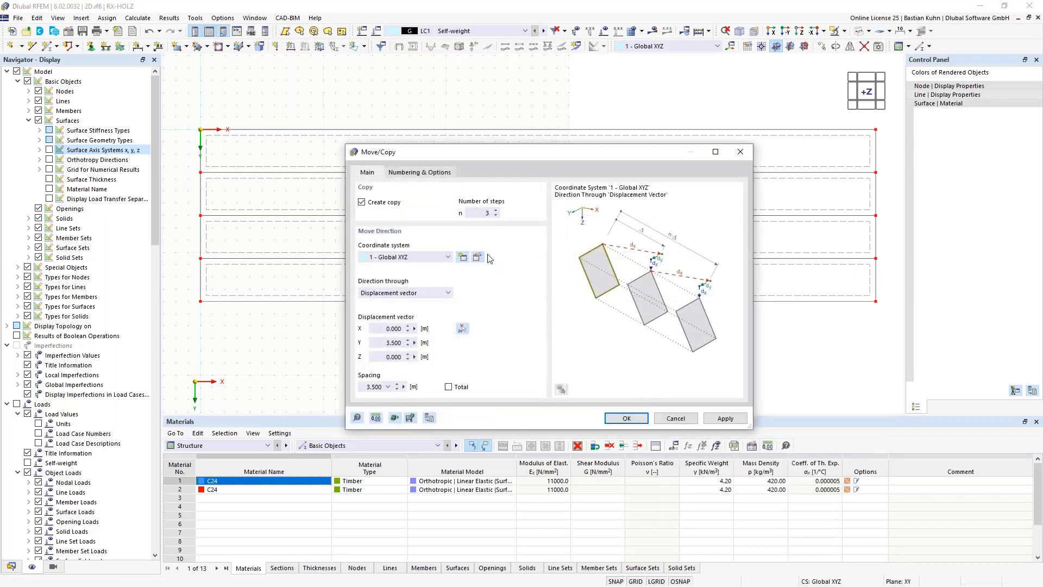
{"action": "type", "text": "1"}
{"action": "left_click", "coordinate": [383, 343]}
{"action": "type", "text": "-1,5"}
{"action": "left_click", "coordinate": [614, 418]}
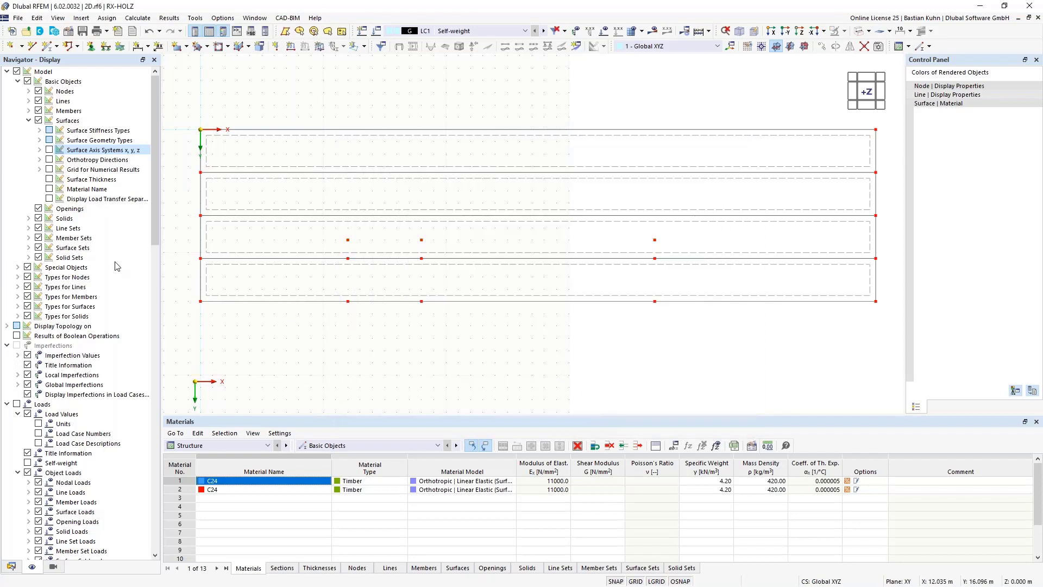
Draw single lines from the lower edge node at X 12 m up through the copied nodes at X 12 and 18 m and back down to the edge.
{"action": "left_click", "coordinate": [32, 46]}
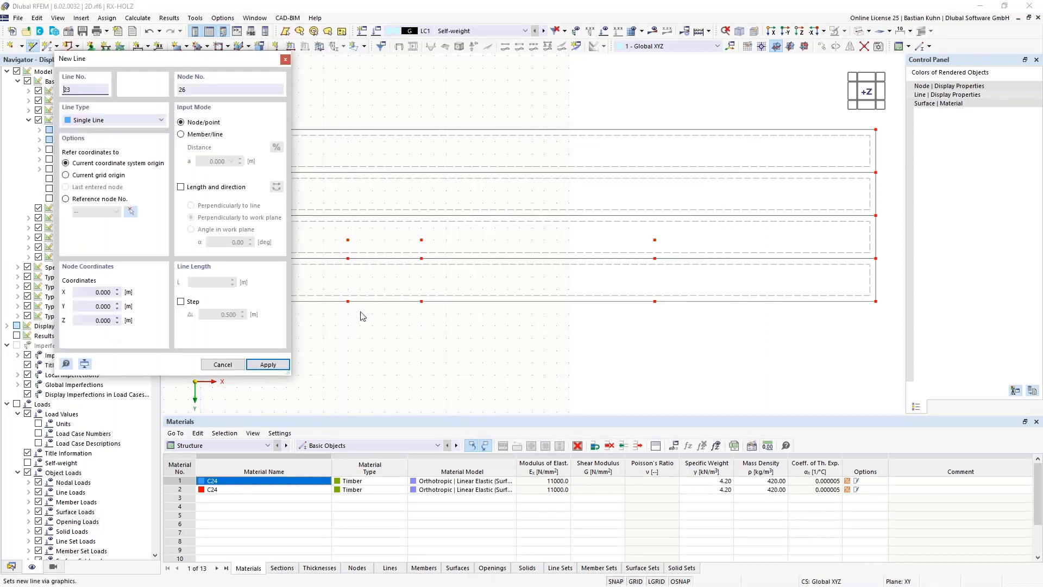
{"action": "left_click", "coordinate": [348, 301]}
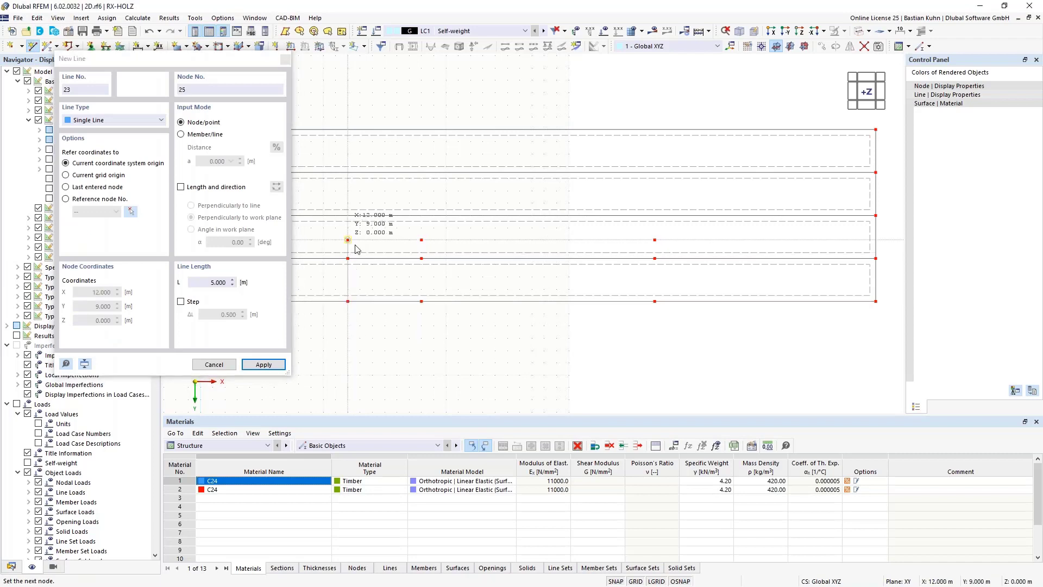
{"action": "left_click", "coordinate": [348, 240]}
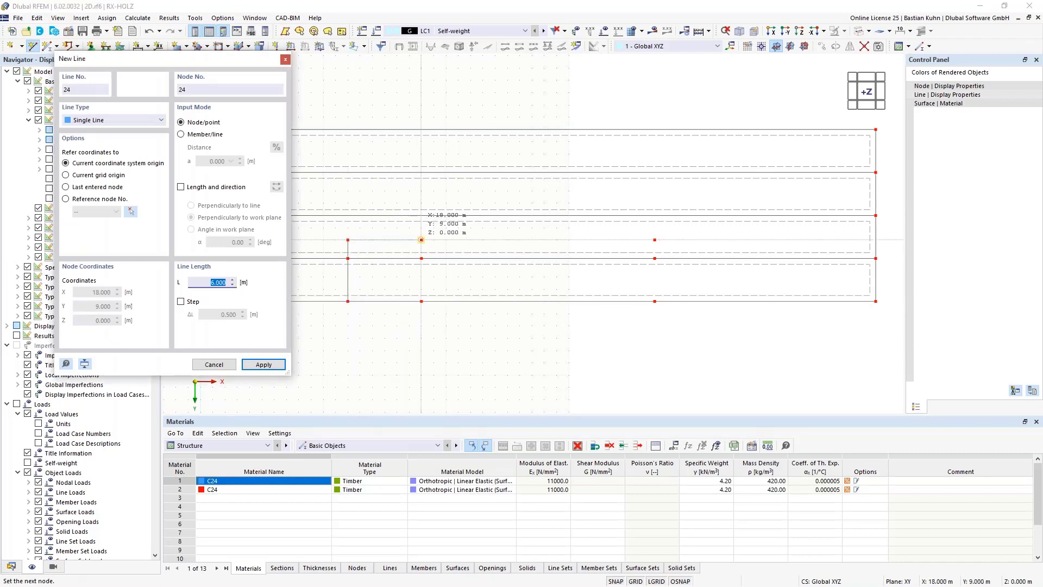
{"action": "left_click", "coordinate": [421, 240]}
{"action": "left_click", "coordinate": [421, 301]}
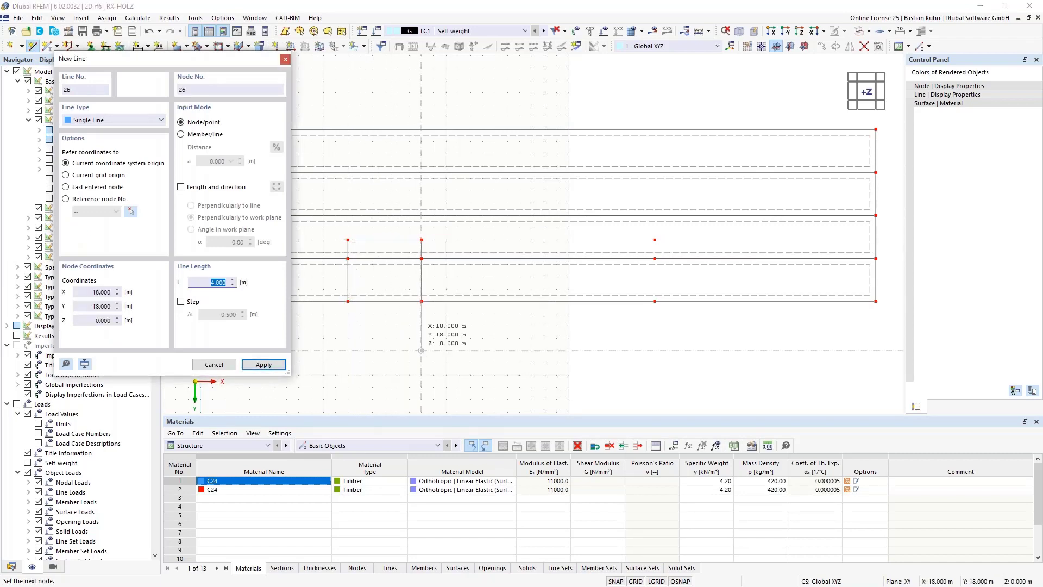
{"action": "key", "text": "Escape"}
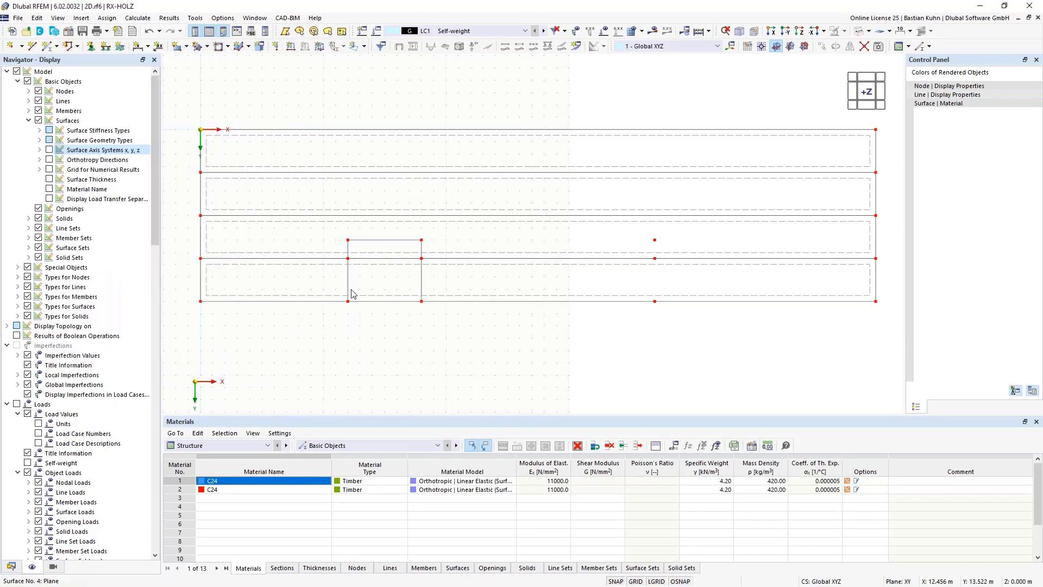
Copy the three lines of the recess outline so the duplicate starts at the lower edge node at X 37 m.
{"action": "left_click", "coordinate": [349, 287]}
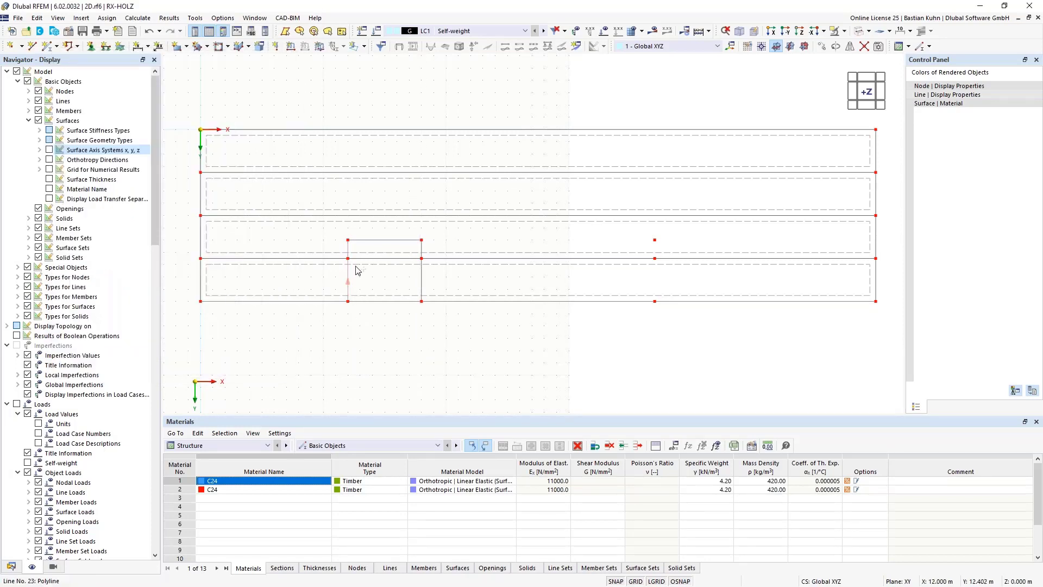
{"action": "left_click", "coordinate": [370, 240], "text": "ctrl"}
{"action": "left_click_drag", "start_coordinate": [349, 292], "coordinate": [658, 302], "text": "ctrl"}
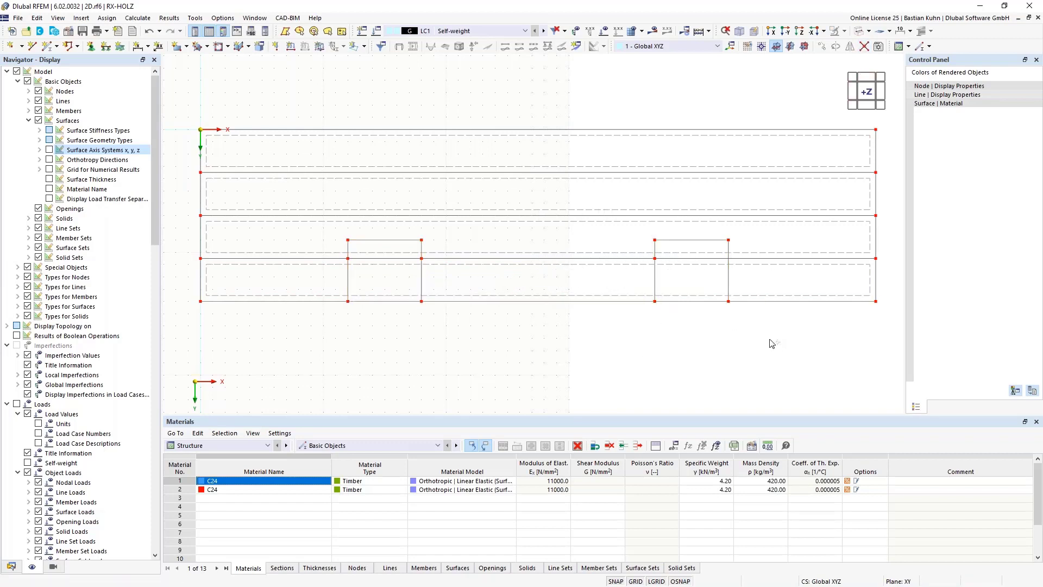
Connect both recess outlines with the crossing lines at their intersections, and divide the two lower strip surfaces with the intersecting lines.
{"action": "left_click_drag", "start_coordinate": [769, 340], "coordinate": [621, 225]}
{"action": "left_click_drag", "start_coordinate": [449, 331], "coordinate": [318, 232]}
{"action": "left_click", "coordinate": [316, 269]}
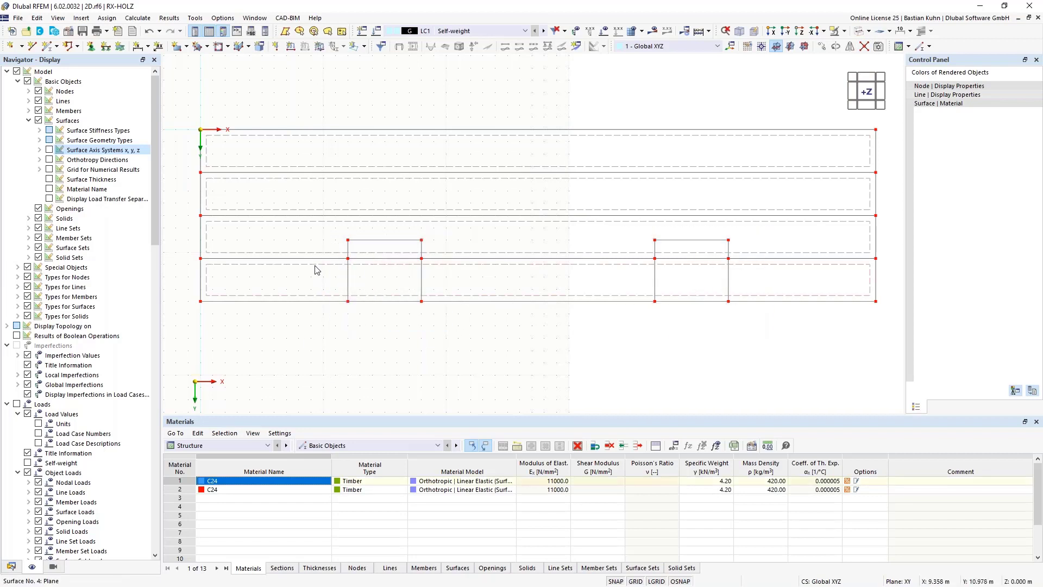
{"action": "right_click", "coordinate": [316, 228]}
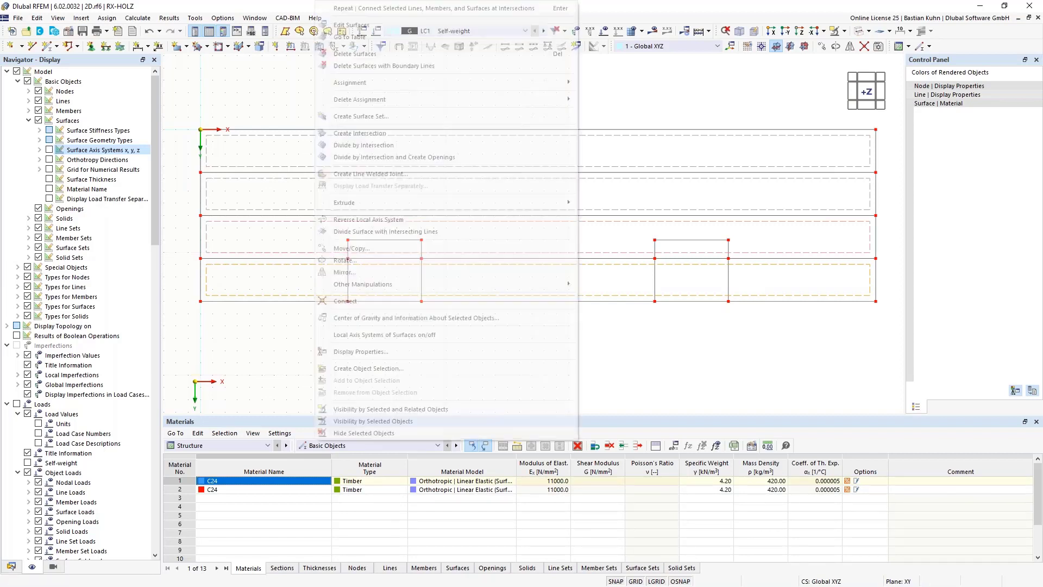
{"action": "left_click", "coordinate": [405, 232]}
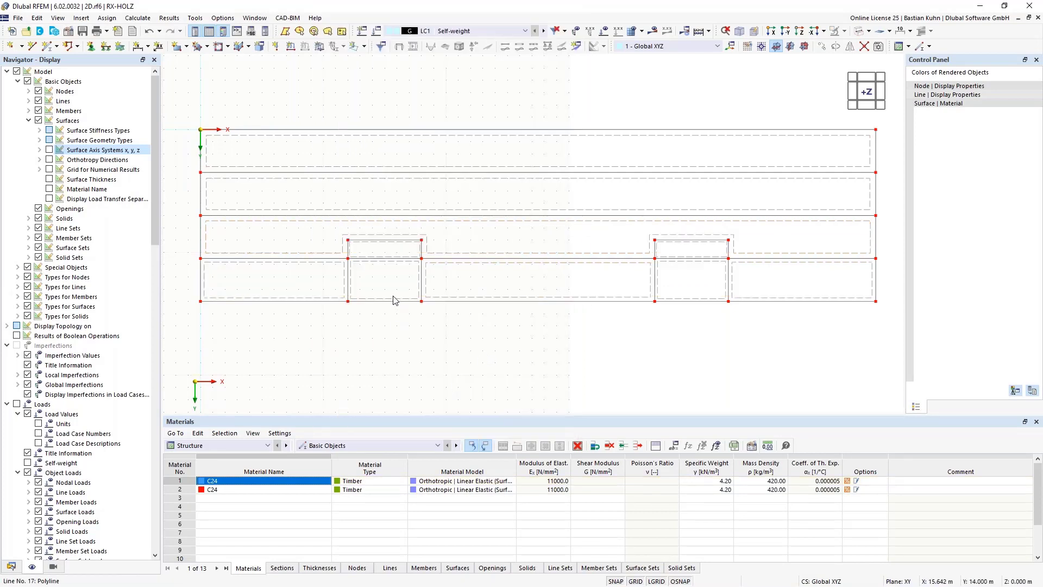
Delete the surface pieces inside both recess outlines.
{"action": "left_click_drag", "start_coordinate": [397, 281], "coordinate": [367, 249]}
{"action": "key", "text": "Delete"}
{"action": "left_click_drag", "start_coordinate": [690, 261], "coordinate": [686, 253]}
{"action": "key", "text": "Delete"}
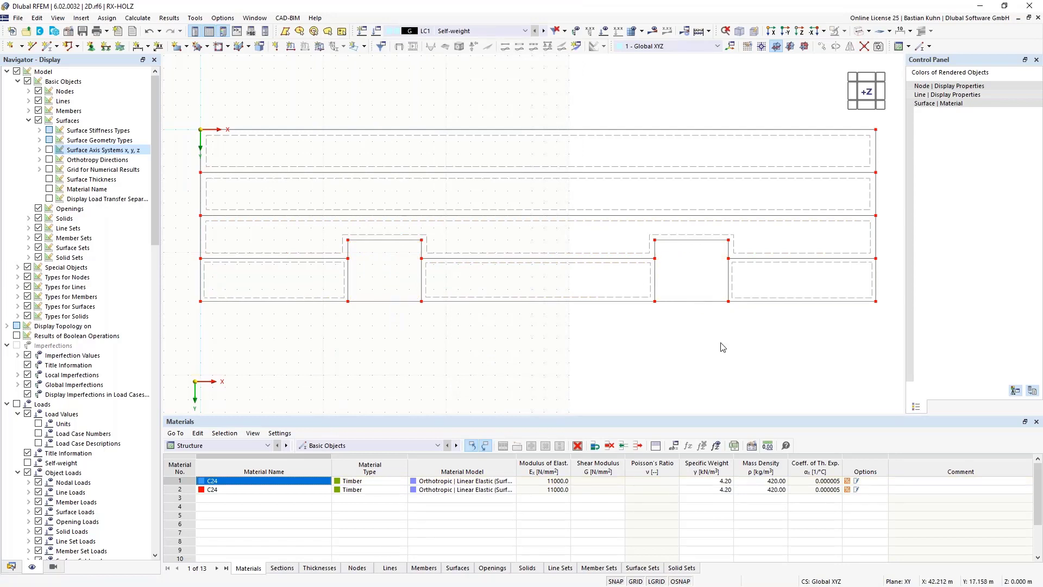
Check the slab with its two recesses in solid rendering, and return to the transparent display.
{"action": "left_click", "coordinate": [859, 32]}
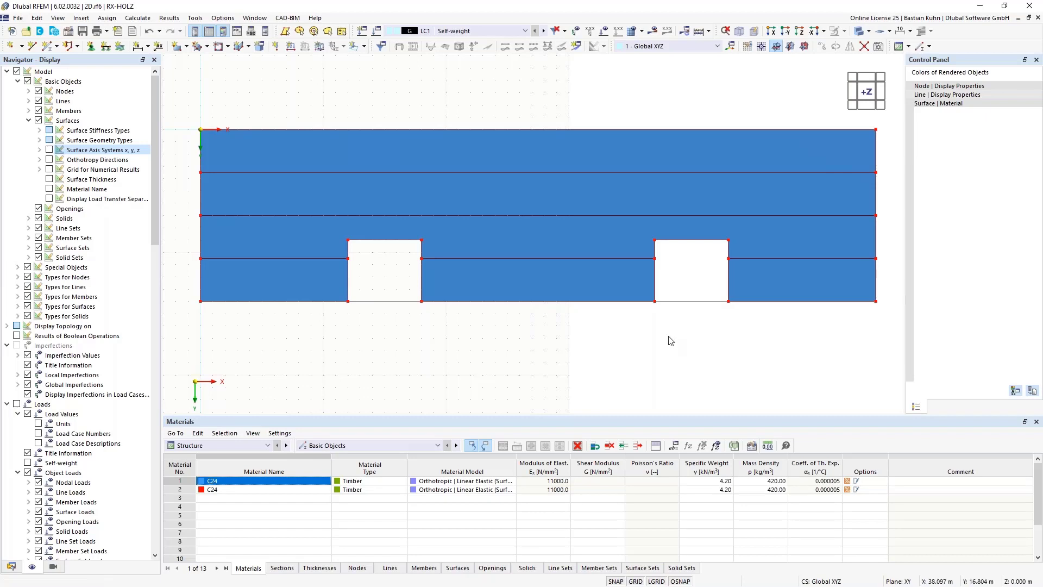
{"action": "left_click", "coordinate": [857, 32]}
{"action": "left_click", "coordinate": [858, 33]}
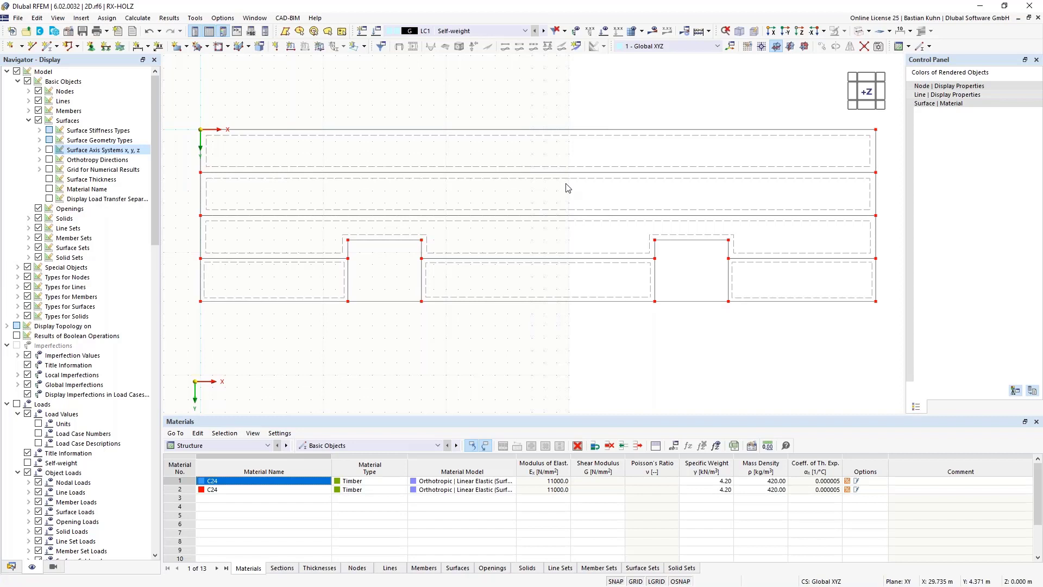
Copy the slab's upper edge line once with a displacement of 0.4 m in Y.
{"action": "right_click", "coordinate": [505, 134]}
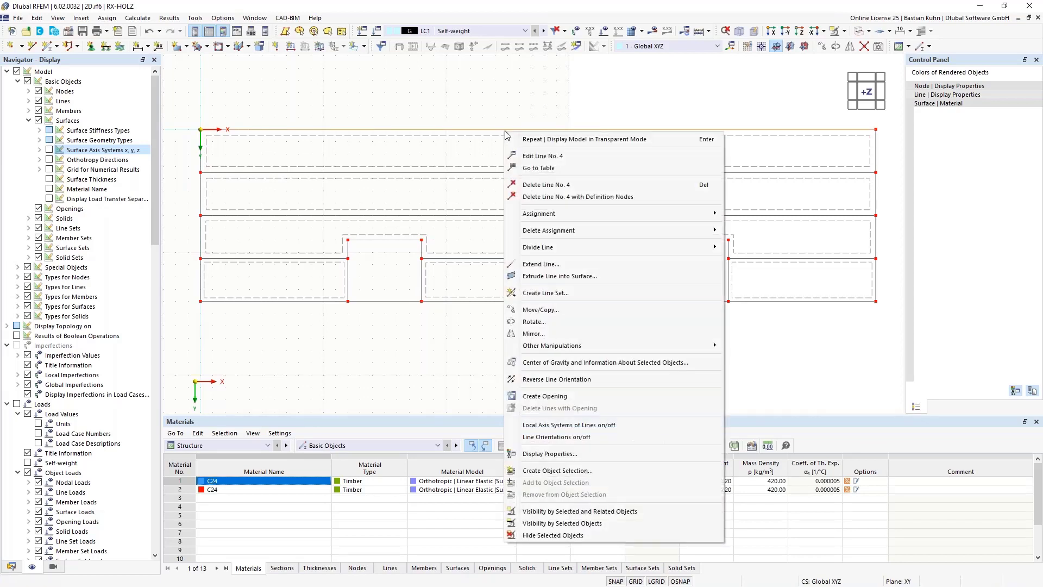
{"action": "left_click", "coordinate": [550, 311]}
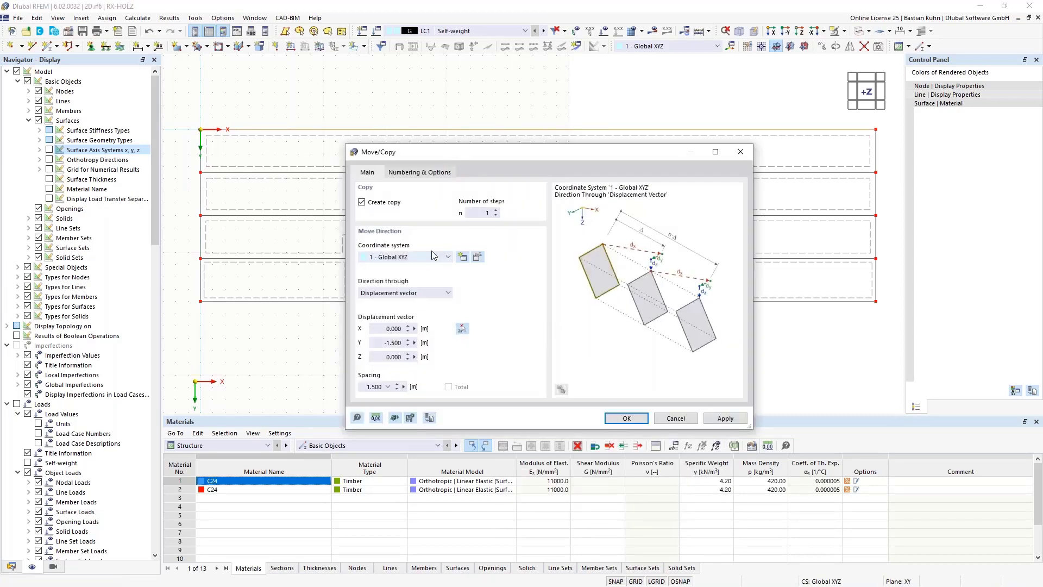
{"action": "double_click", "coordinate": [384, 343]}
{"action": "type", "text": "0"}
{"action": "left_click", "coordinate": [627, 419]}
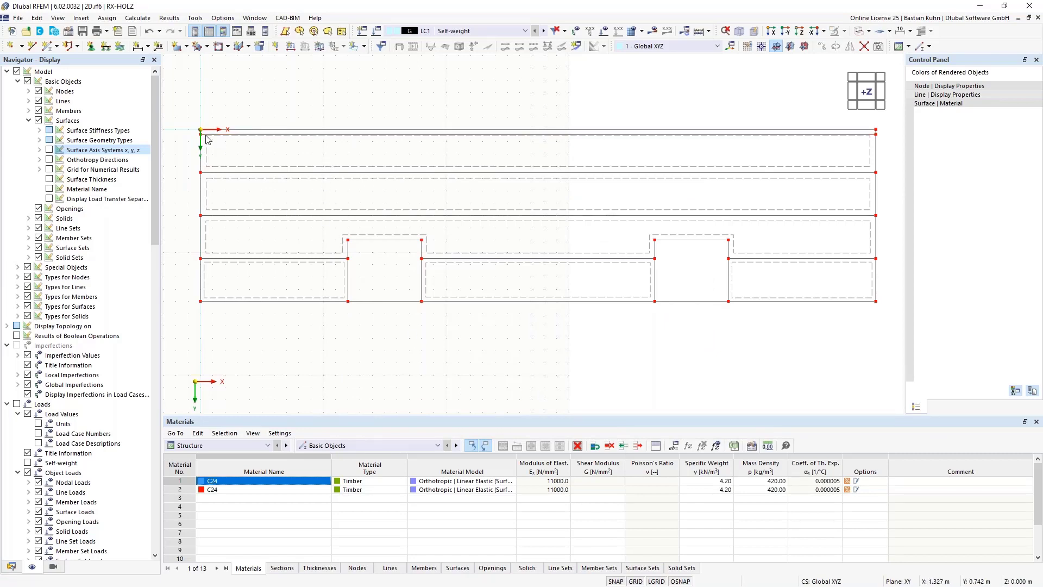
Copy the new line just inside the upper edge once with a displacement of 13.2 m in Y.
{"action": "scroll", "coordinate": [207, 139], "scroll_direction": "up", "scroll_amount": 3}
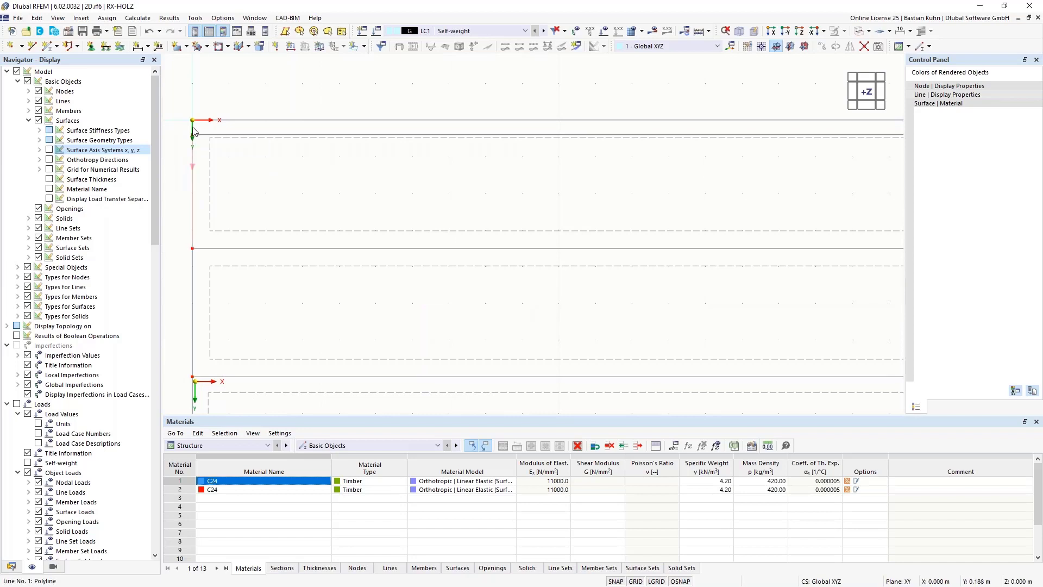
{"action": "scroll", "coordinate": [193, 131], "scroll_direction": "up", "scroll_amount": 3}
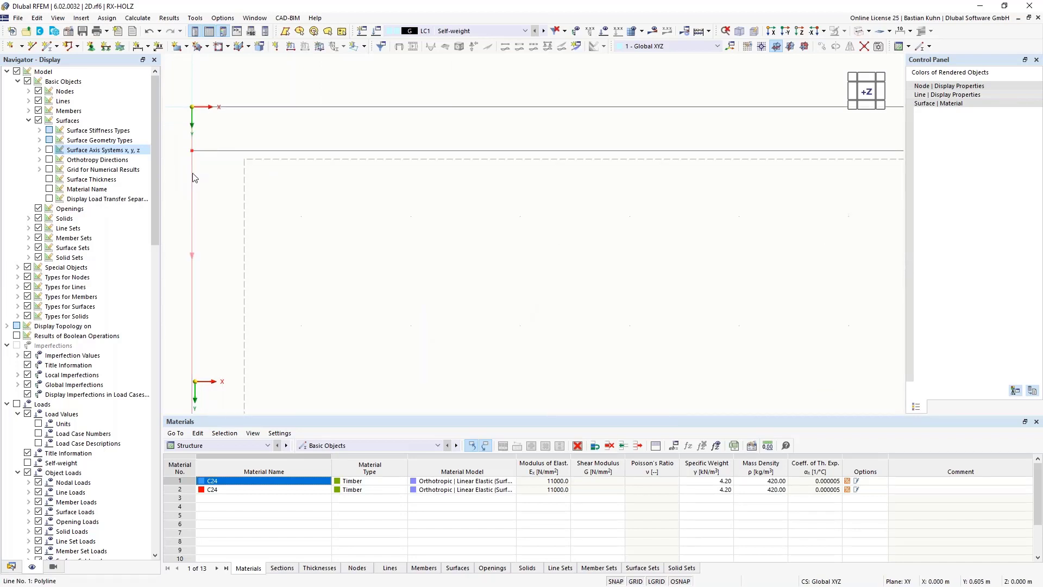
{"action": "scroll", "coordinate": [192, 173], "scroll_direction": "down", "scroll_amount": 10}
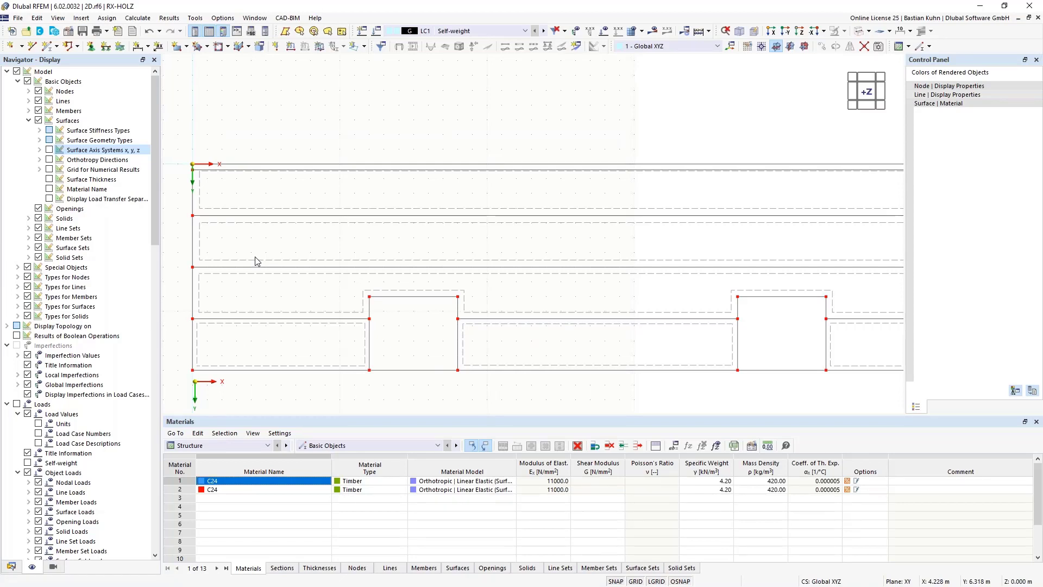
{"action": "right_click", "coordinate": [280, 175]}
{"action": "left_click", "coordinate": [326, 351]}
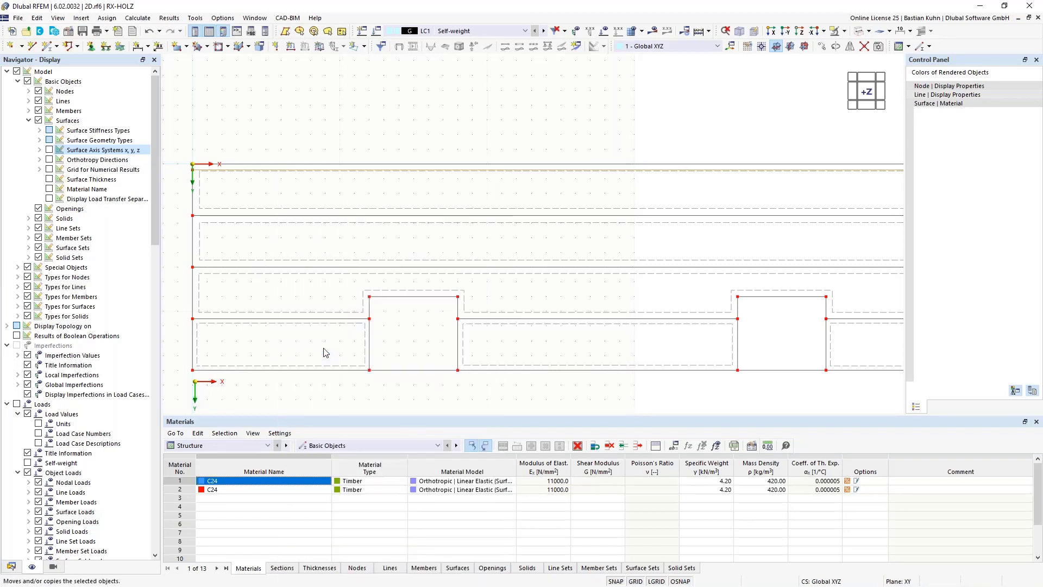
{"action": "left_click", "coordinate": [380, 340]}
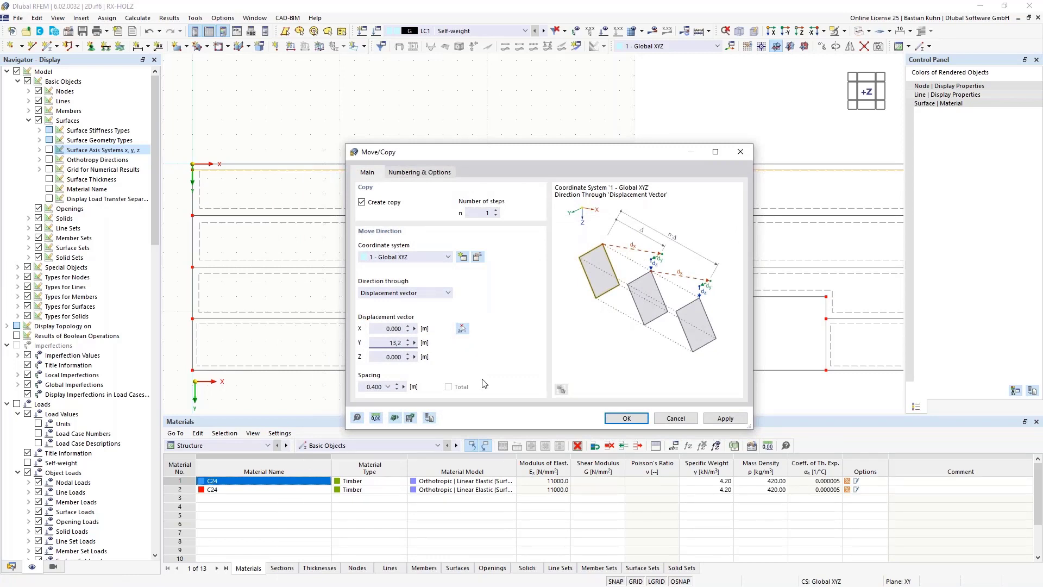
{"action": "left_click", "coordinate": [625, 418]}
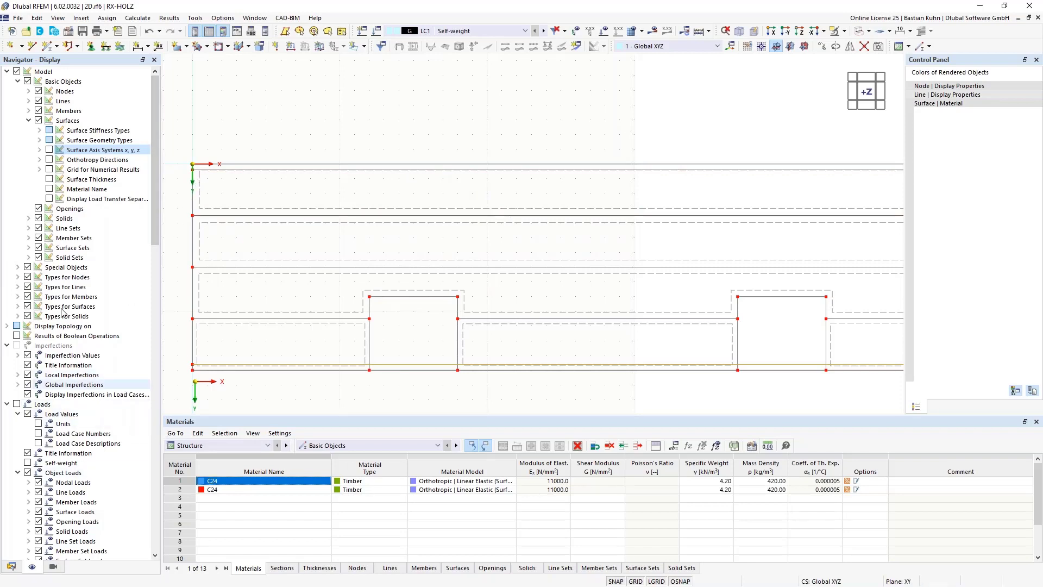
Display the line orientations and reverse the orientation of the line between the first and second strips from the top.
{"action": "left_click", "coordinate": [29, 102]}
{"action": "left_click", "coordinate": [50, 111]}
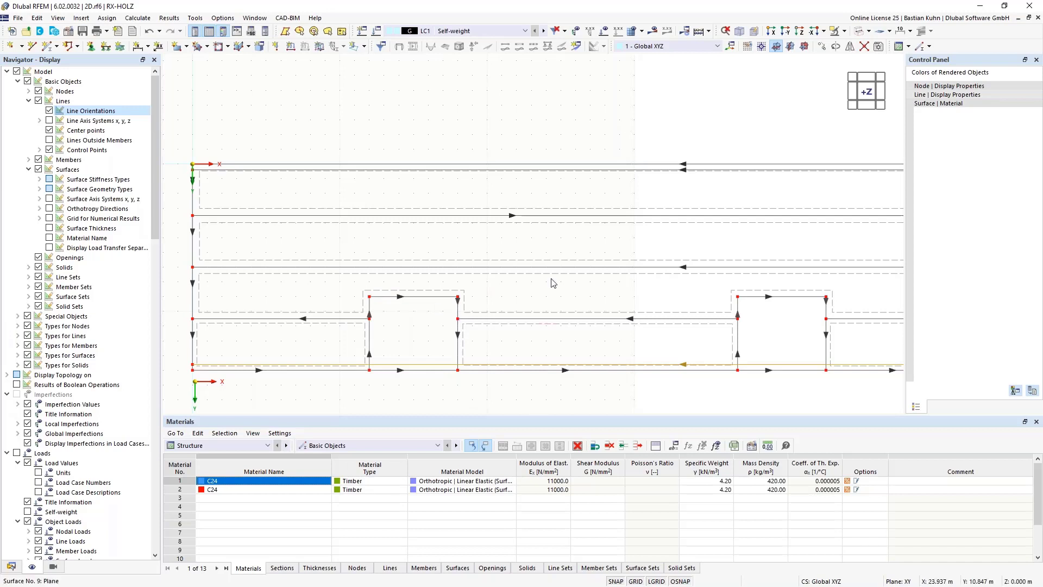
{"action": "right_click", "coordinate": [544, 220]}
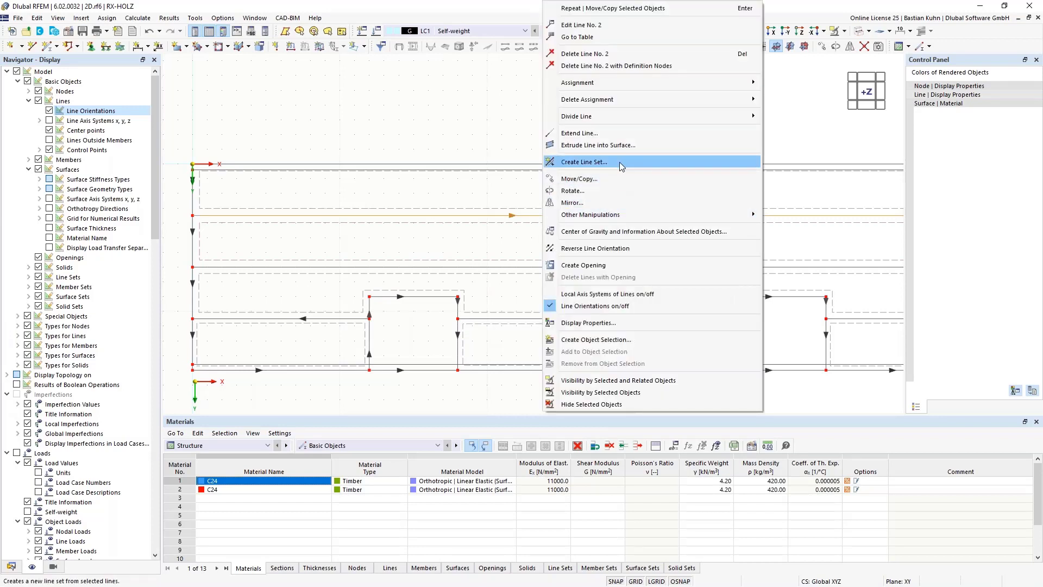
{"action": "left_click", "coordinate": [595, 248]}
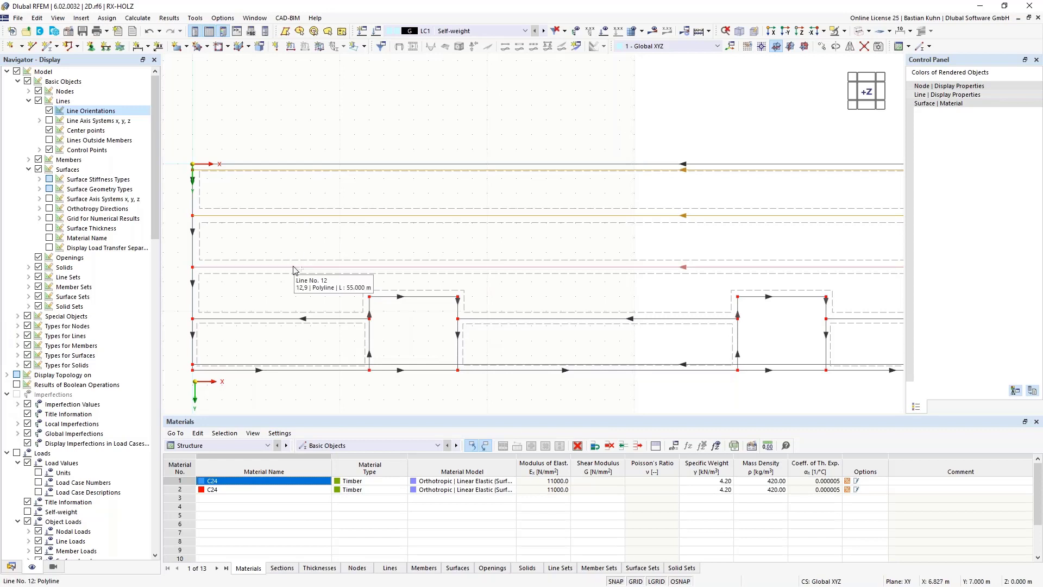
Divide lines 2, 12, 22, 35 and 36 using a distance measured from the line end.
{"action": "right_click", "coordinate": [289, 369]}
{"action": "mouse_move", "coordinate": [457, 116]}
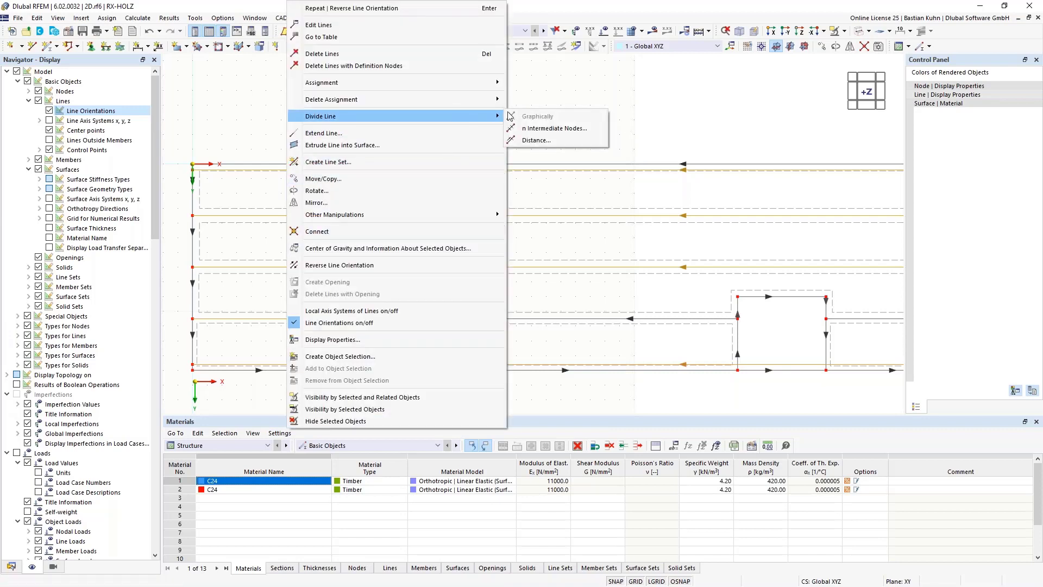
{"action": "left_click", "coordinate": [535, 140]}
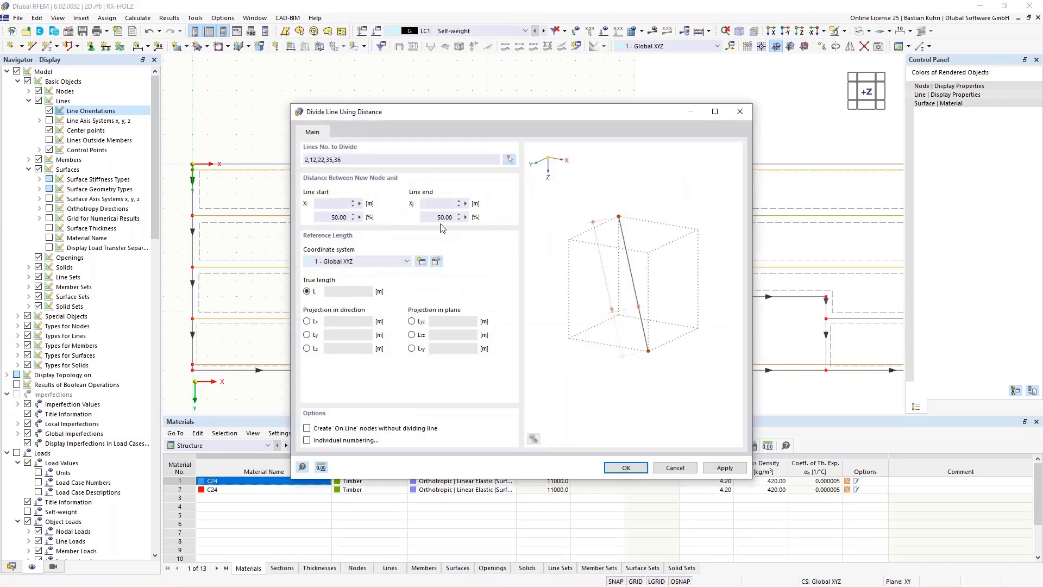
{"action": "left_click", "coordinate": [441, 205]}
{"action": "key", "text": "Return"}
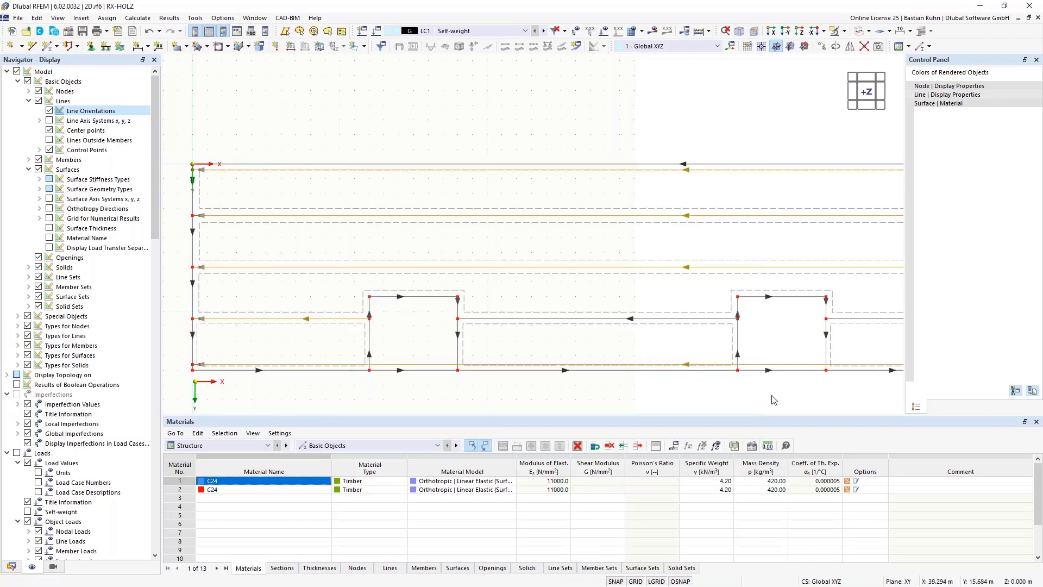
Divide lines 2, 12, 16, 35 and 36 at a distance of 0.5 m from the line start.
{"action": "middle_click_drag", "start_coordinate": [640, 384], "coordinate": [344, 338]}
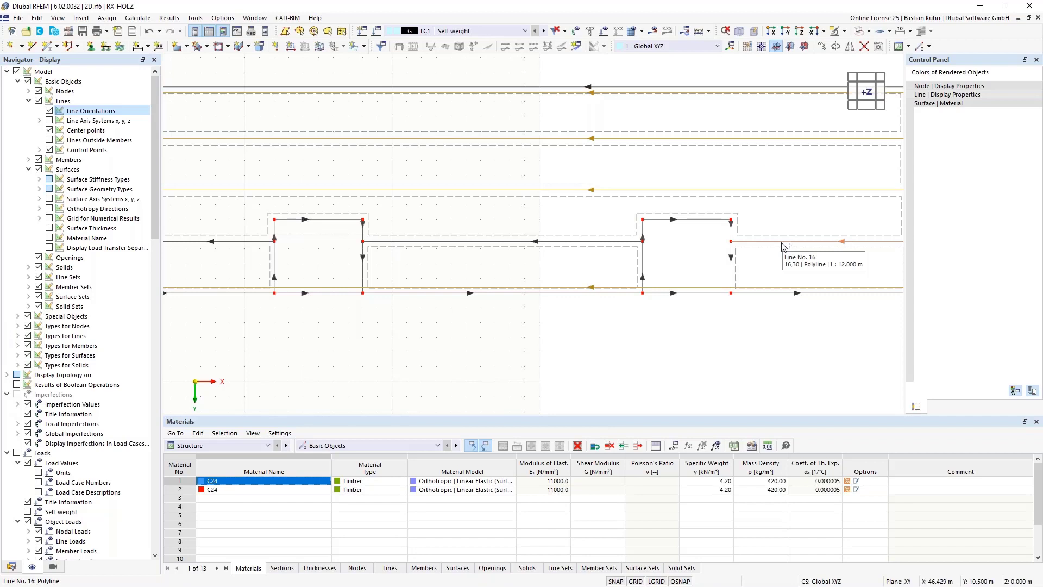
{"action": "key", "text": "Menu"}
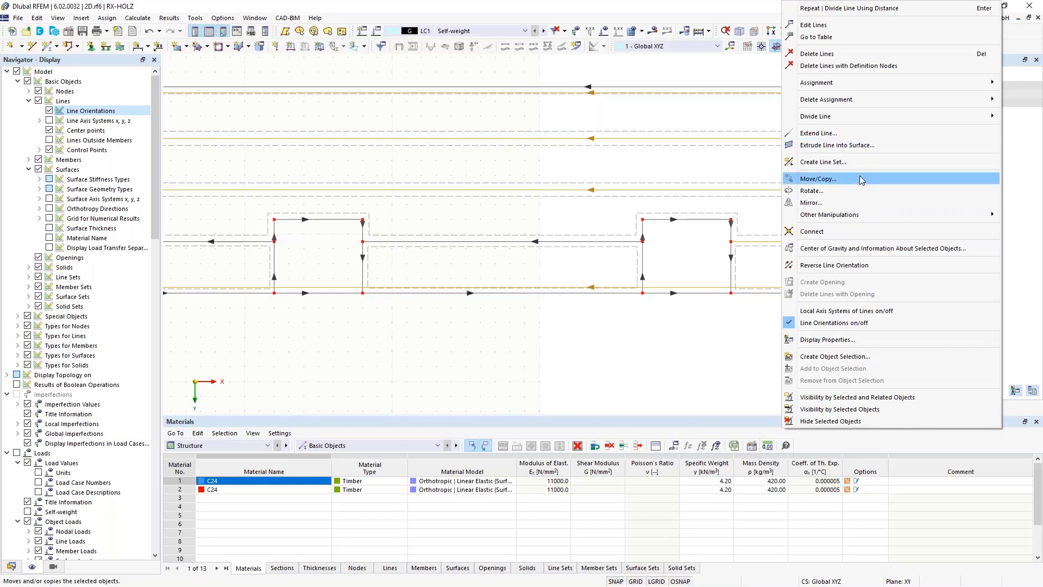
{"action": "mouse_move", "coordinate": [842, 119]}
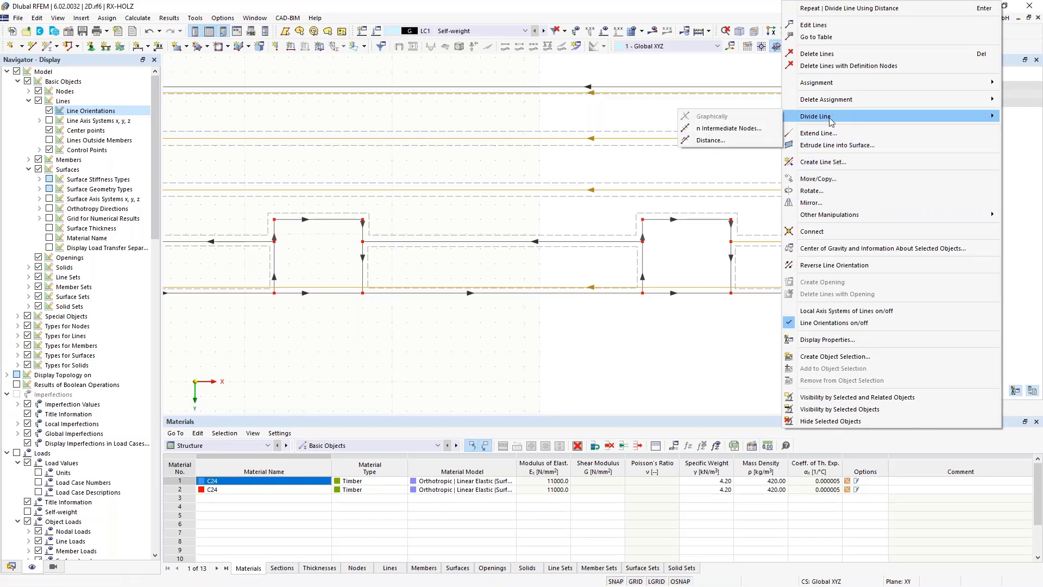
{"action": "left_click", "coordinate": [733, 141]}
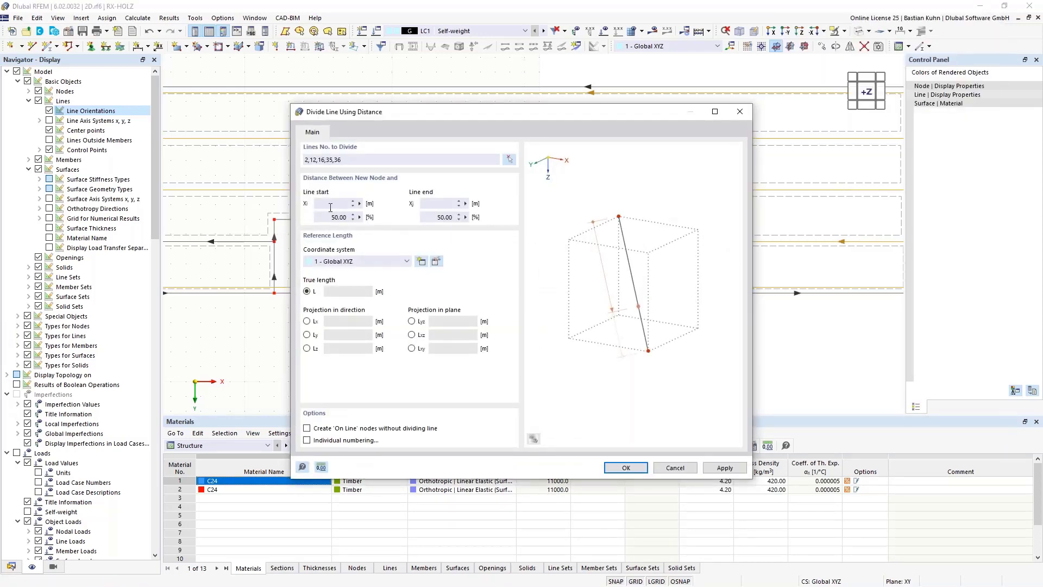
{"action": "left_click", "coordinate": [331, 204]}
{"action": "type", "text": "0,5"}
{"action": "key", "text": "Return"}
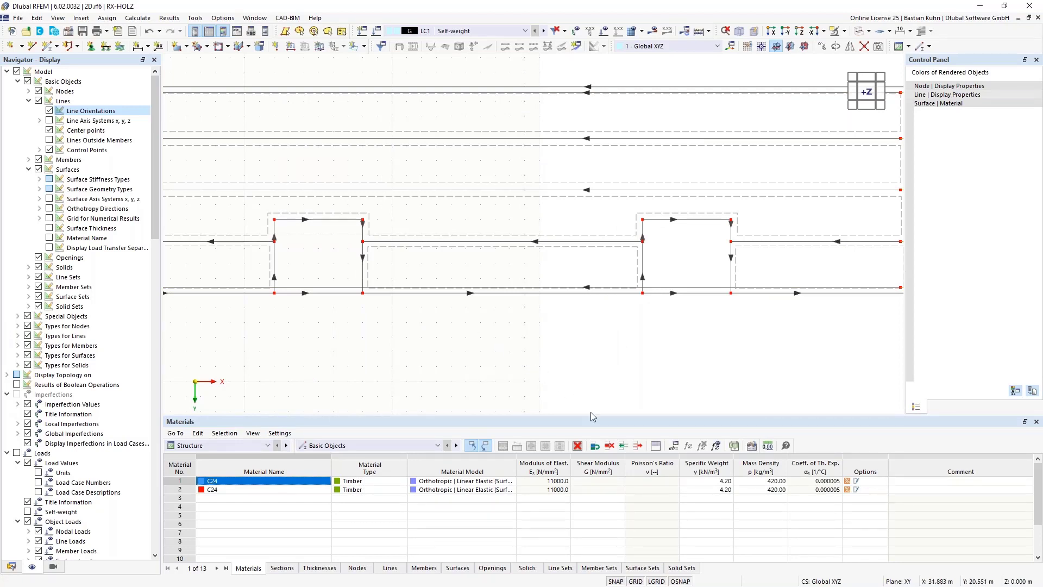
Add 11 intermediate nodes to lines 42, 43, 45 and 46 as 'On Line' nodes without dividing the lines.
{"action": "scroll", "coordinate": [557, 379], "scroll_direction": "down", "scroll_amount": 3}
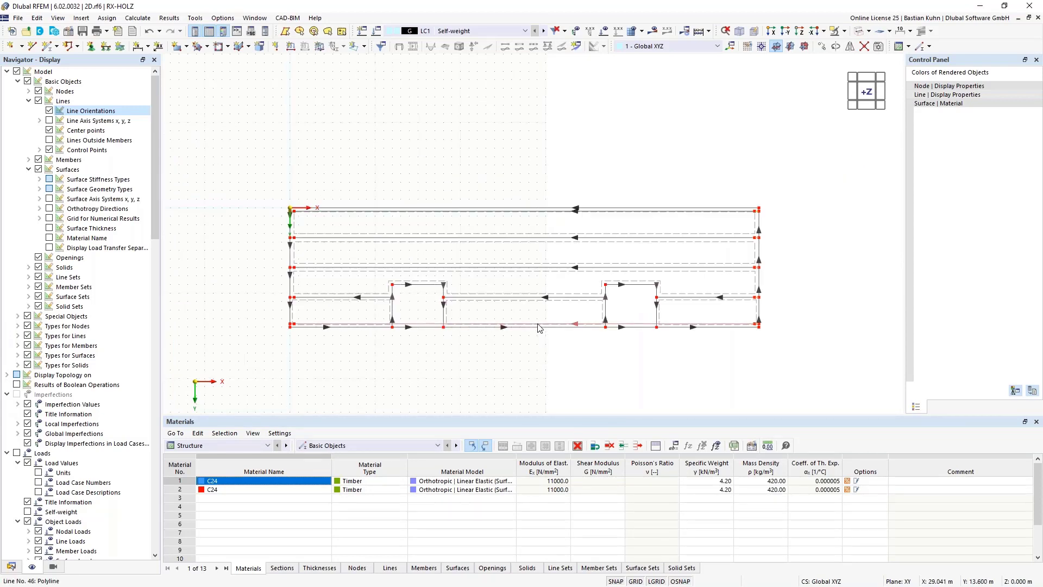
{"action": "left_click", "coordinate": [520, 267]}
{"action": "left_click", "coordinate": [518, 238]}
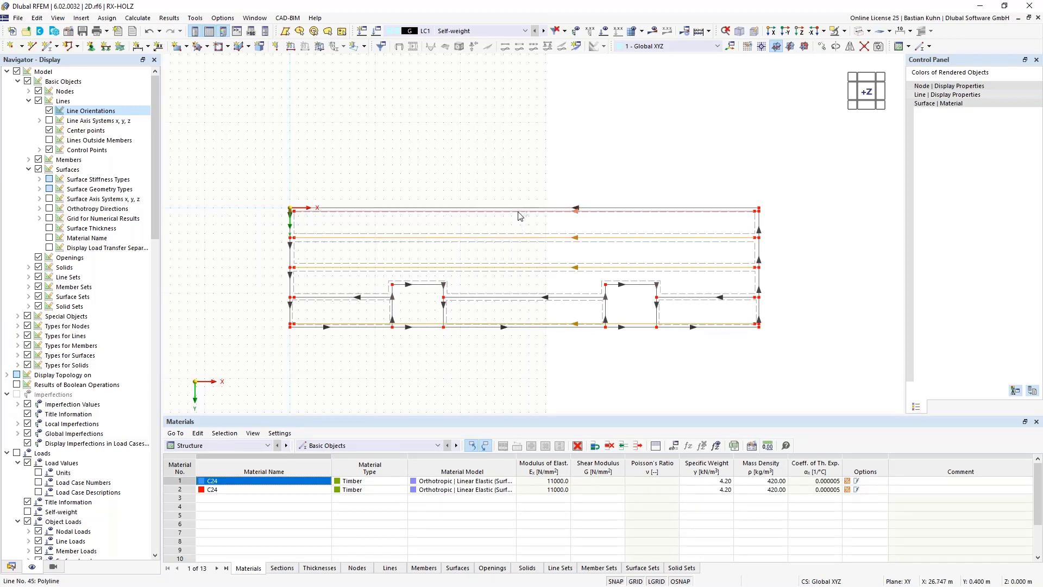
{"action": "right_click", "coordinate": [520, 215]}
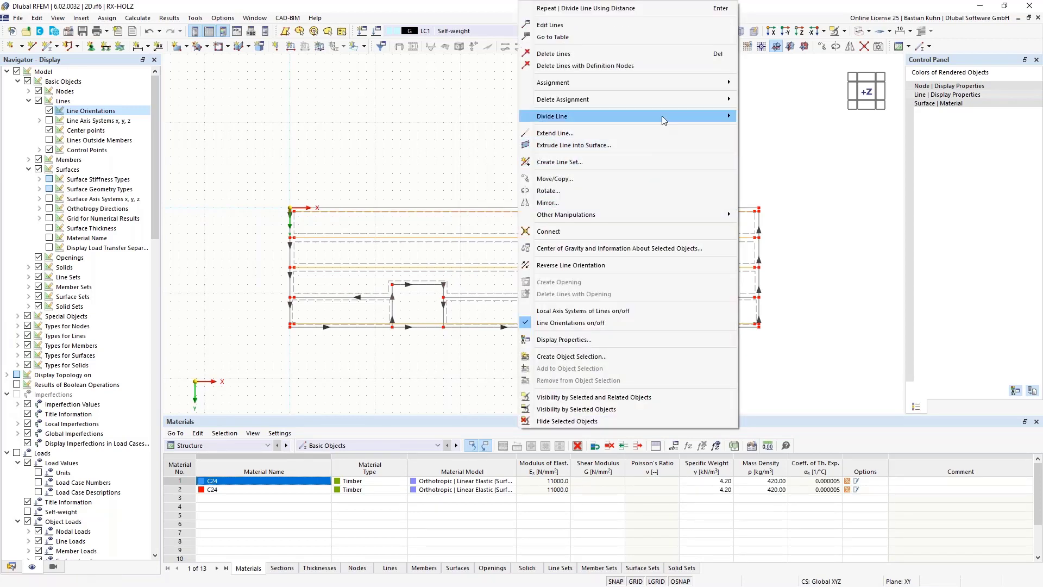
{"action": "mouse_move", "coordinate": [737, 117]}
{"action": "left_click", "coordinate": [786, 128]}
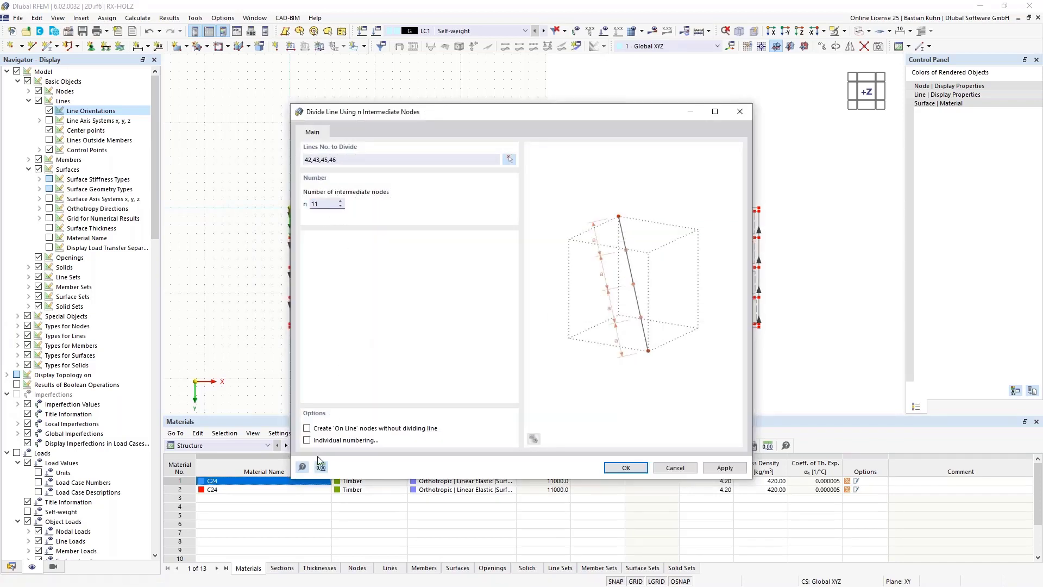
{"action": "key", "text": "Tab"}
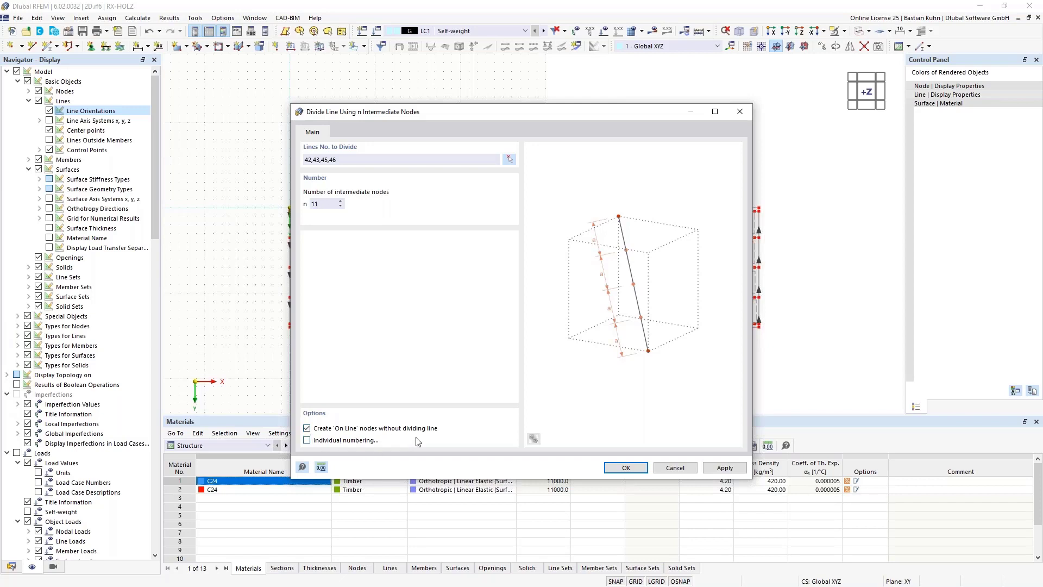
{"action": "left_click", "coordinate": [626, 468]}
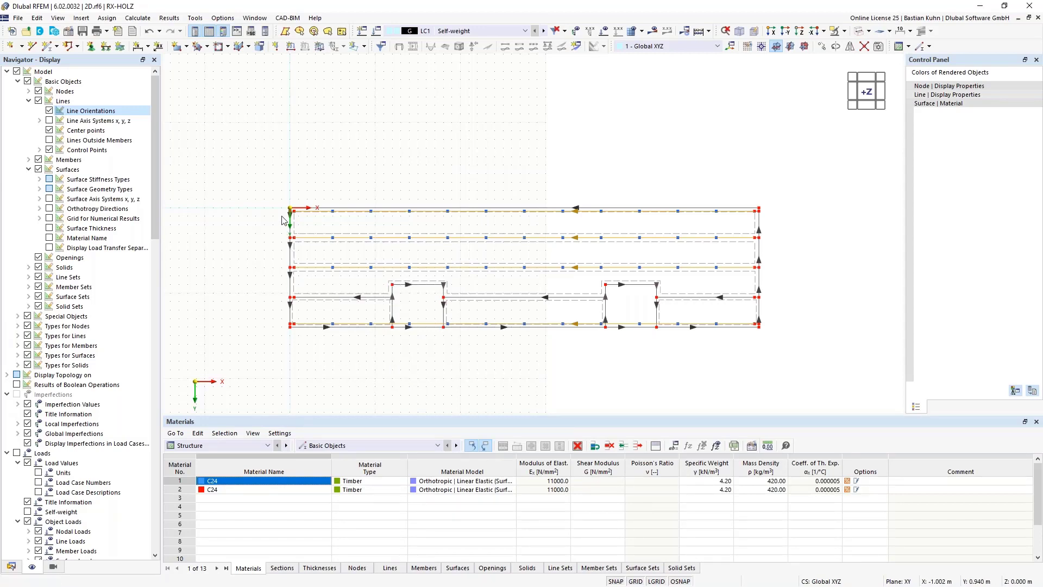
Delete the short end segments of the inner lines along the upper and lower edges at the four slab corners.
{"action": "scroll", "coordinate": [284, 220], "scroll_direction": "up", "scroll_amount": 2}
{"action": "scroll", "coordinate": [261, 234], "scroll_direction": "up", "scroll_amount": 3}
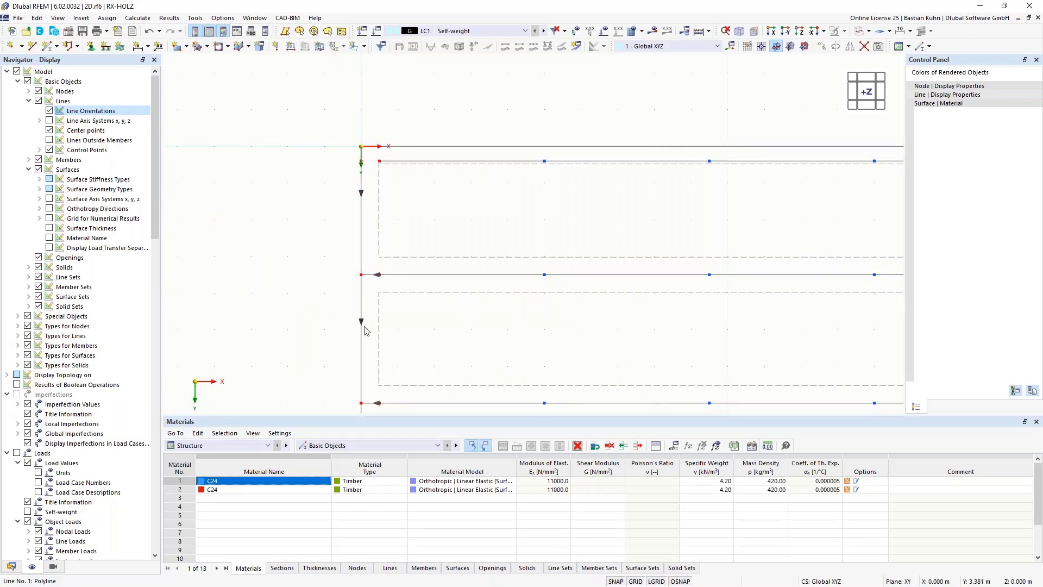
{"action": "scroll", "coordinate": [361, 293], "scroll_direction": "down", "scroll_amount": 3}
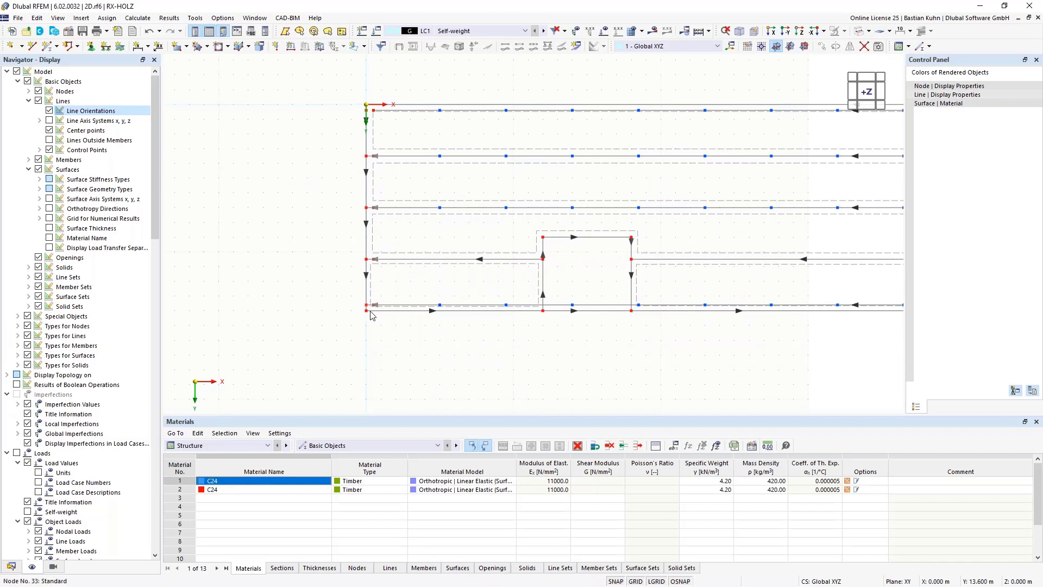
{"action": "scroll", "coordinate": [369, 310], "scroll_direction": "up", "scroll_amount": 3}
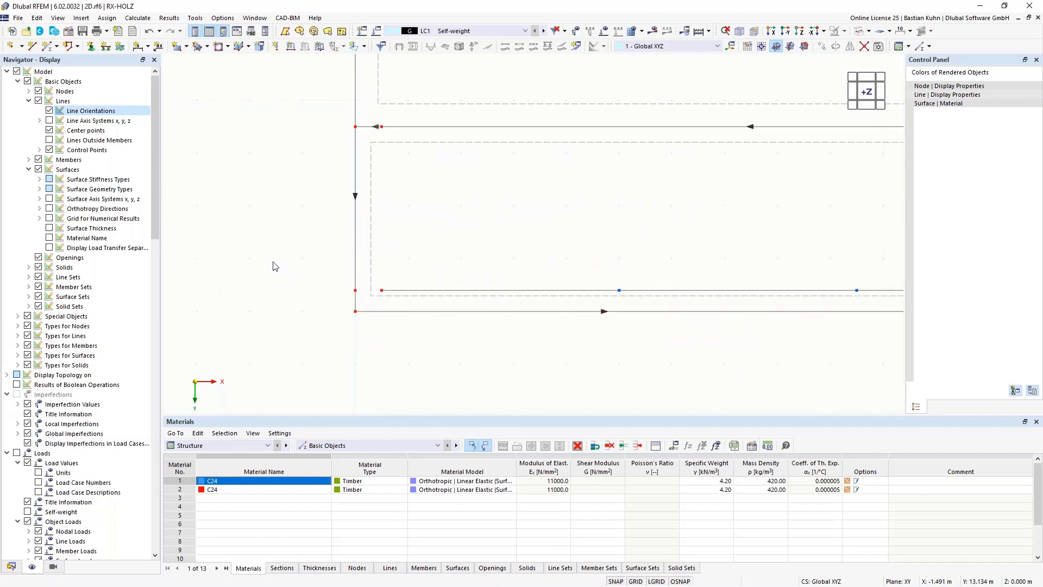
{"action": "scroll", "coordinate": [272, 263], "scroll_direction": "down", "scroll_amount": 4}
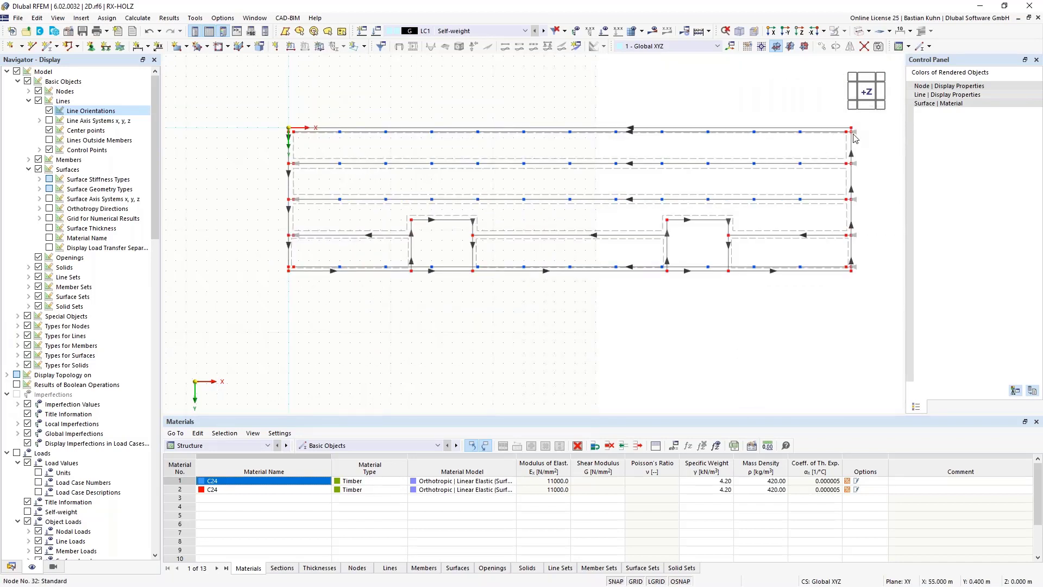
{"action": "scroll", "coordinate": [834, 129], "scroll_direction": "up", "scroll_amount": 5}
{"action": "scroll", "coordinate": [809, 163], "scroll_direction": "down", "scroll_amount": 4}
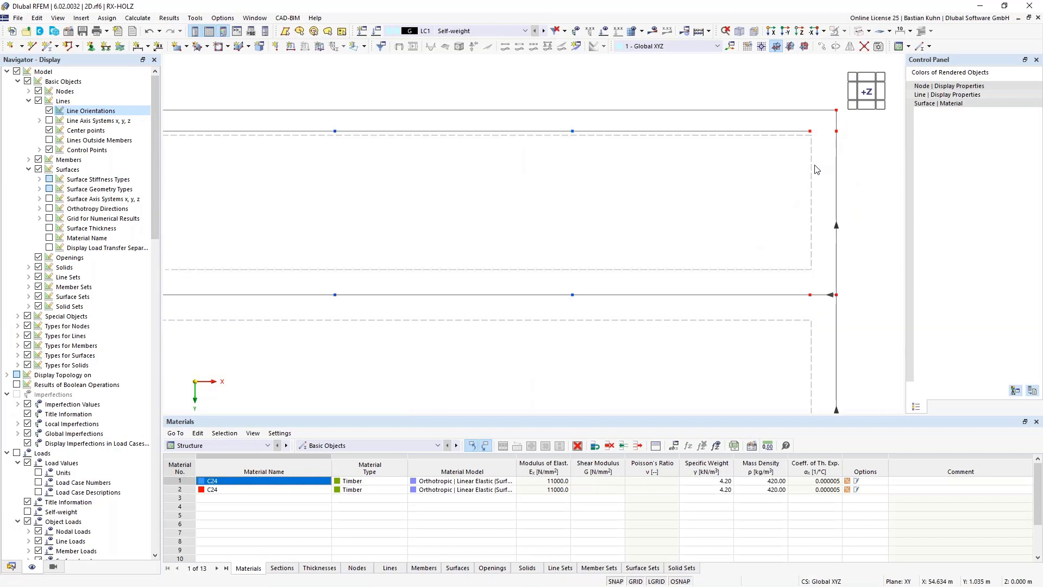
{"action": "scroll", "coordinate": [723, 260], "scroll_direction": "up", "scroll_amount": 3}
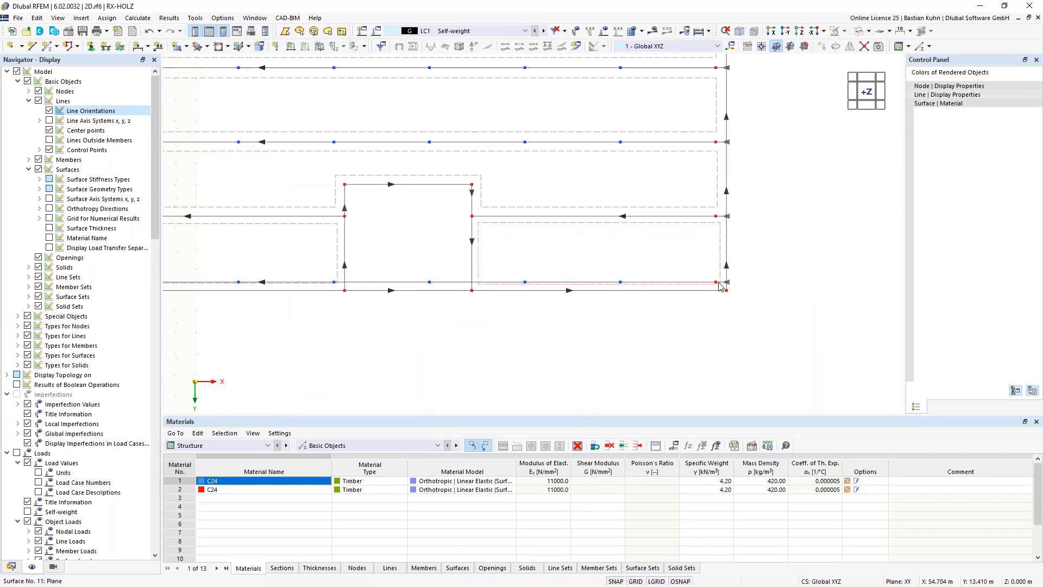
{"action": "scroll", "coordinate": [645, 322], "scroll_direction": "down", "scroll_amount": 4}
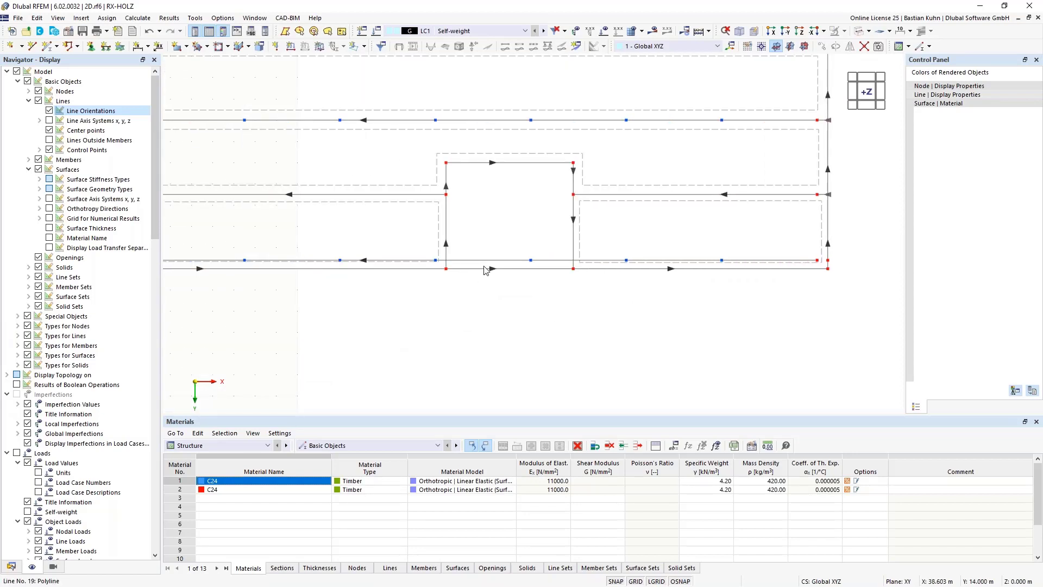
Connect the lower inner line with the side edges of both recesses at their intersections.
{"action": "scroll", "coordinate": [611, 309], "scroll_direction": "down", "scroll_amount": 4}
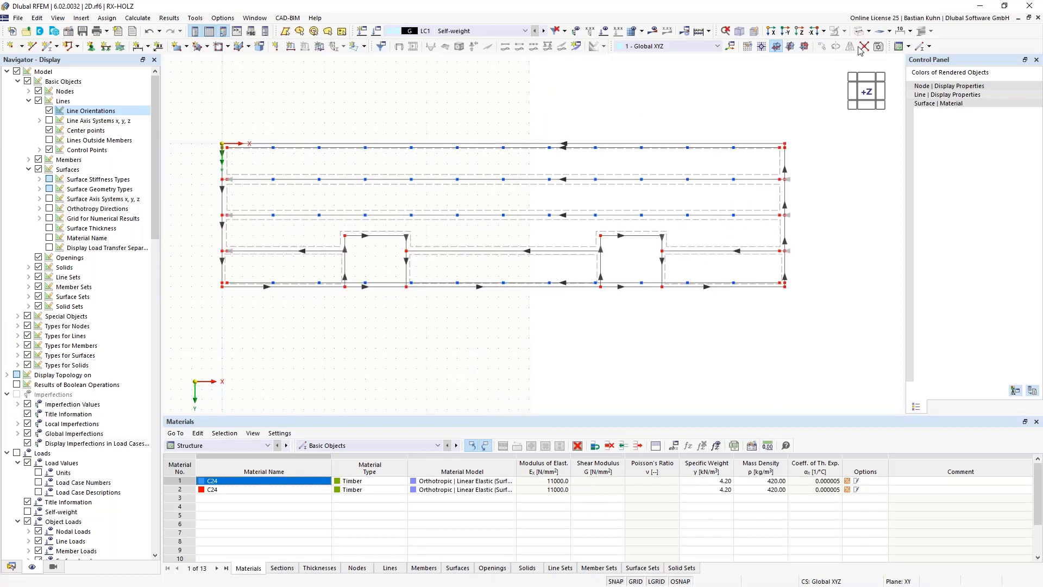
{"action": "left_click_drag", "start_coordinate": [670, 313], "coordinate": [594, 237]}
{"action": "left_click_drag", "start_coordinate": [416, 306], "coordinate": [330, 224]}
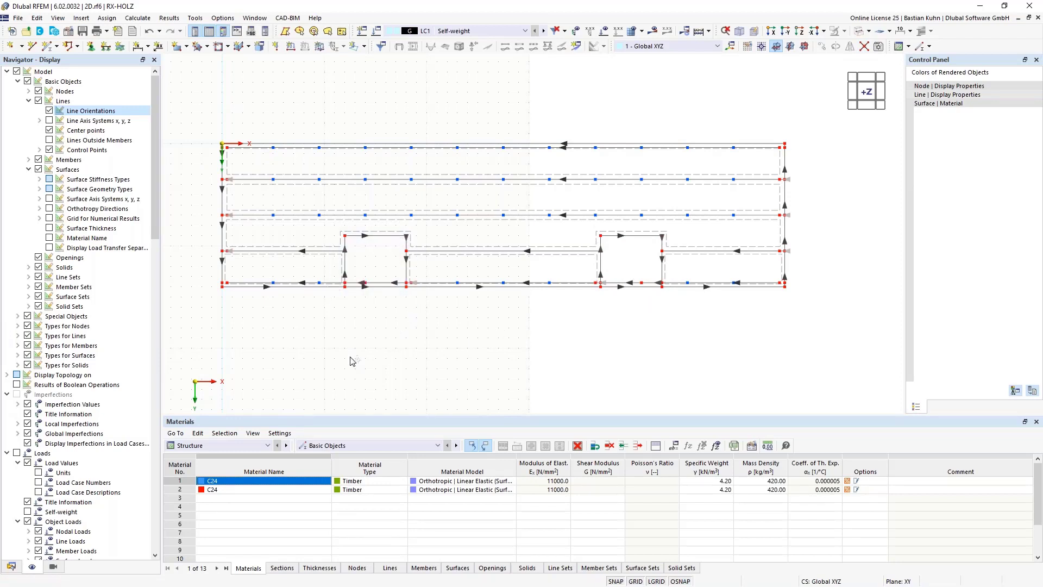
Copy the lower inner line's seven intermediate nodes outside the recesses once with a displacement of -3.1 m in Y.
{"action": "scroll", "coordinate": [325, 311], "scroll_direction": "up", "scroll_amount": 2}
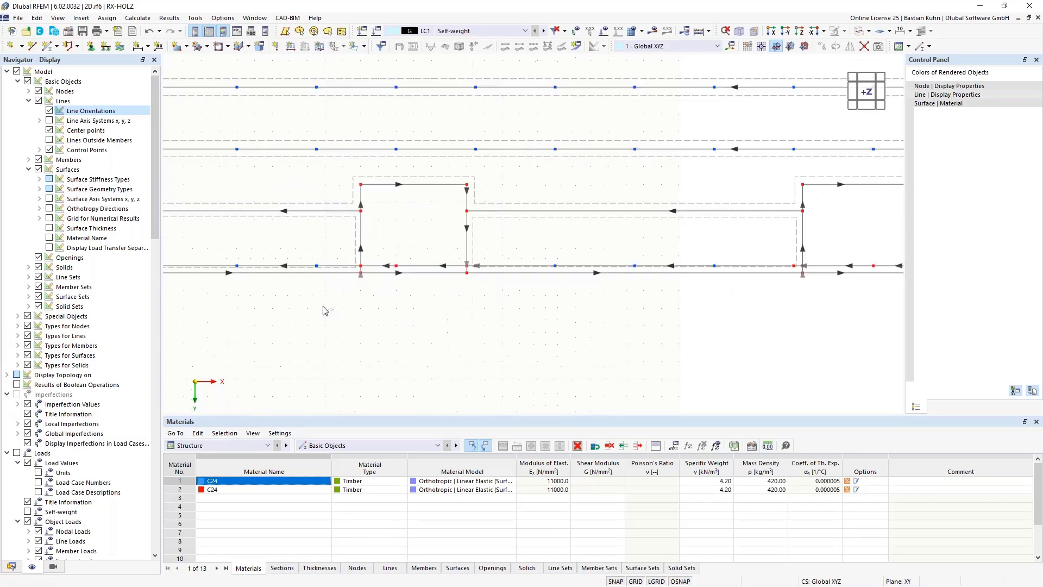
{"action": "left_click", "coordinate": [237, 265]}
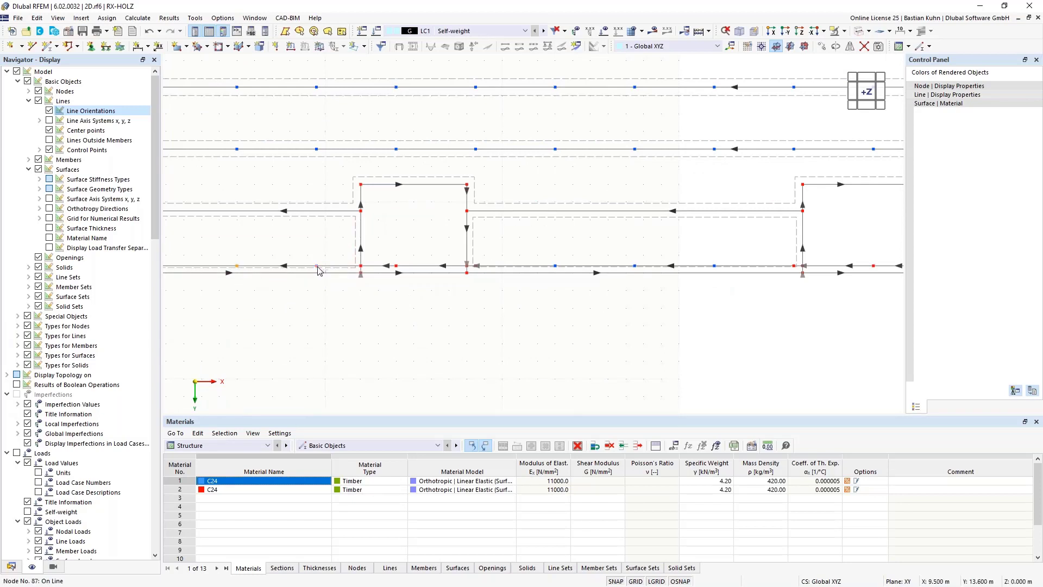
{"action": "left_click", "coordinate": [317, 266]}
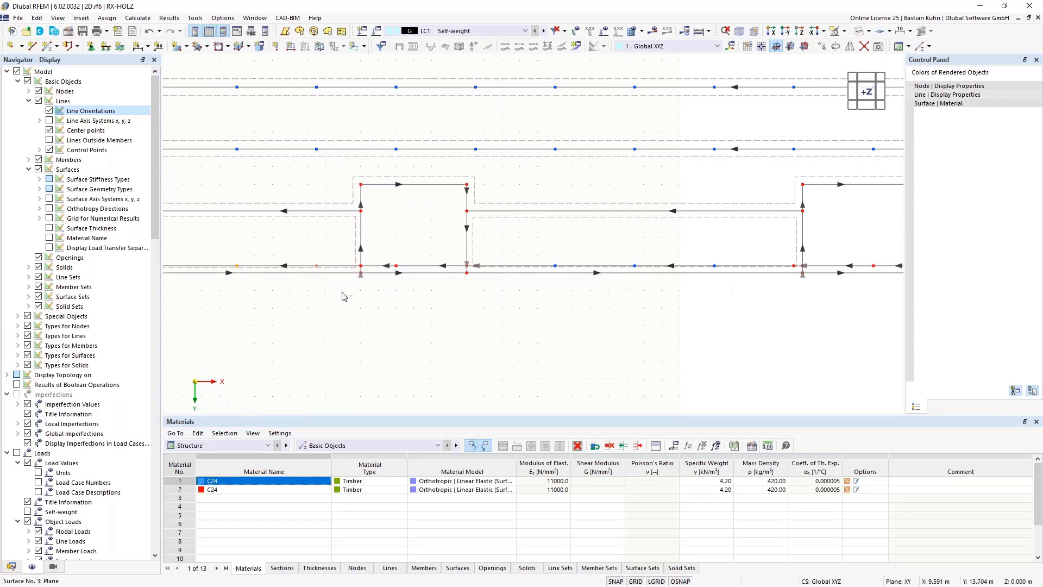
{"action": "left_click", "coordinate": [556, 266]}
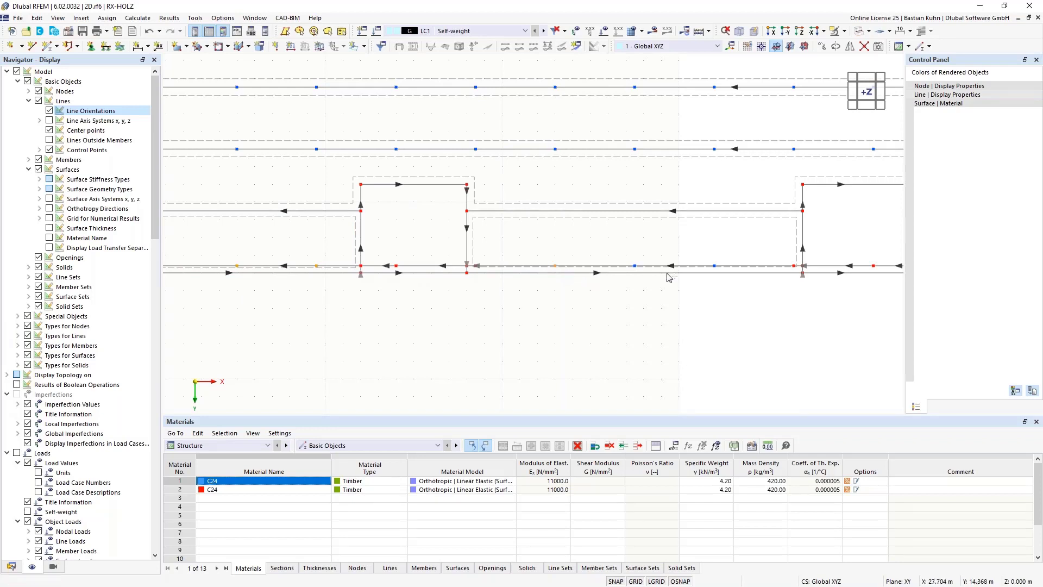
{"action": "left_click", "coordinate": [635, 266]}
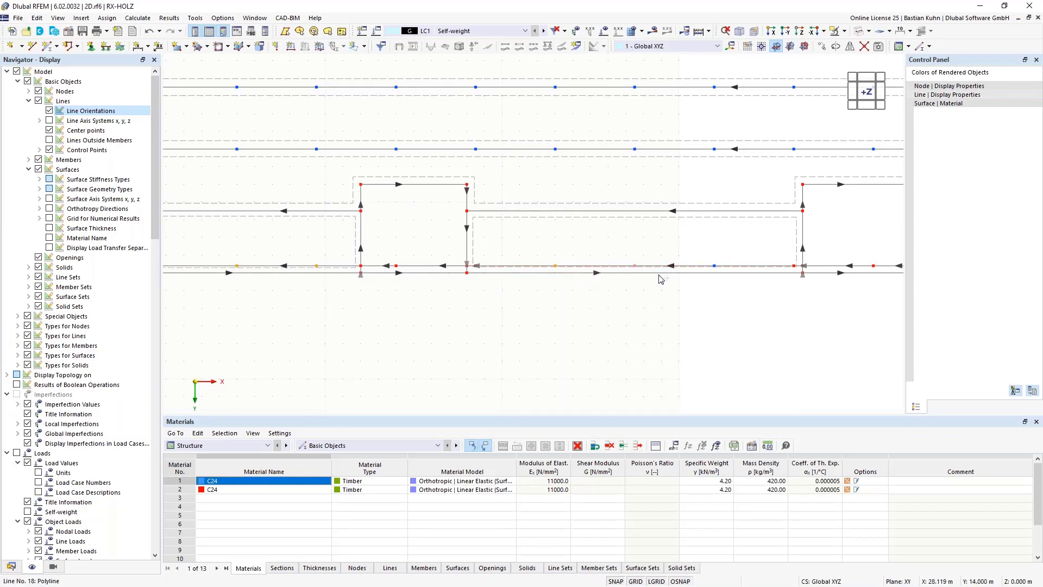
{"action": "left_click", "coordinate": [715, 266]}
{"action": "middle_click_drag", "start_coordinate": [751, 323], "coordinate": [561, 308]}
{"action": "scroll", "coordinate": [560, 307], "scroll_direction": "down", "scroll_amount": 3}
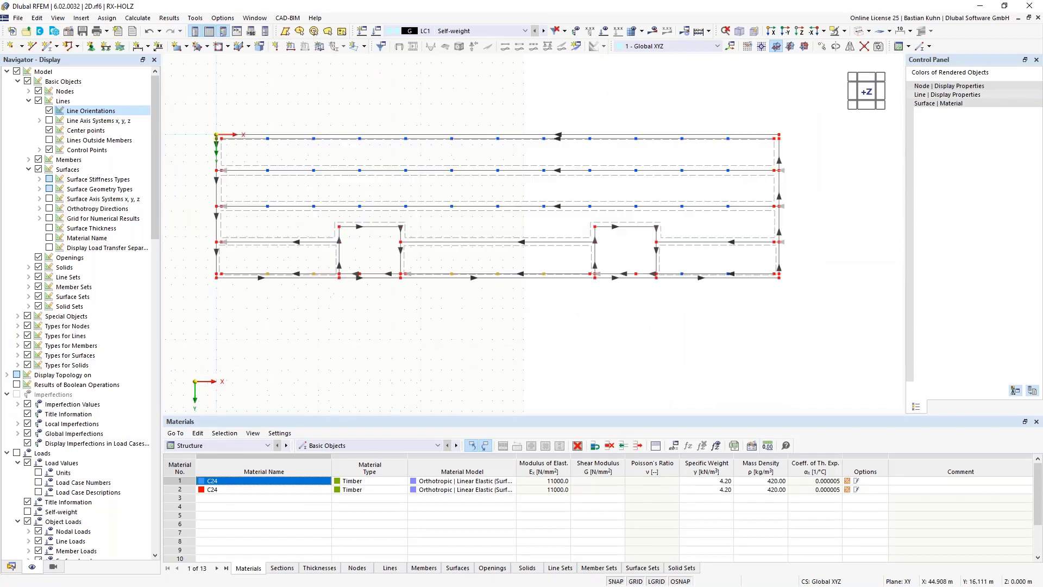
{"action": "left_click", "coordinate": [682, 274]}
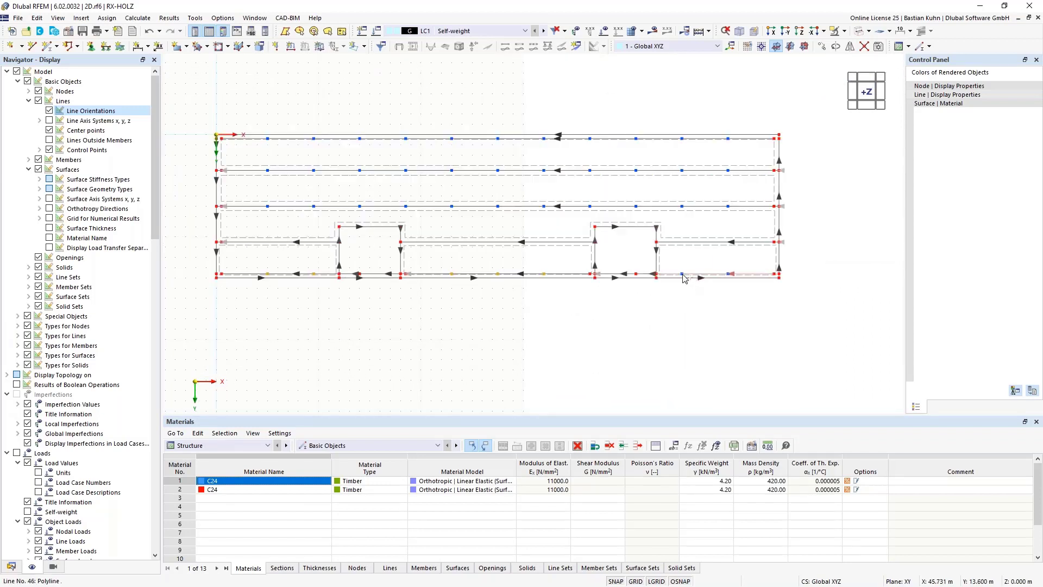
{"action": "right_click", "coordinate": [731, 279]}
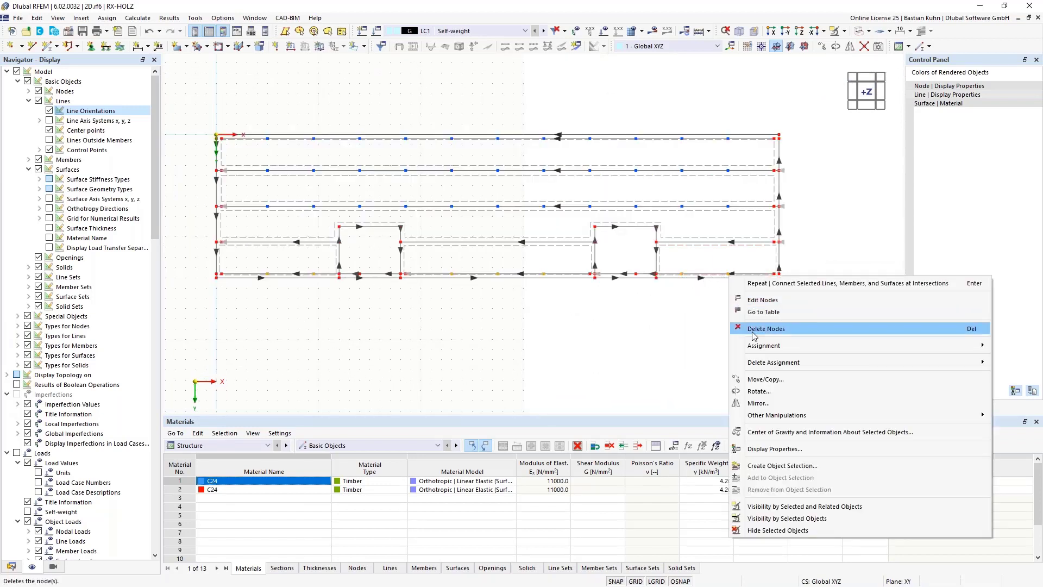
{"action": "left_click", "coordinate": [758, 380]}
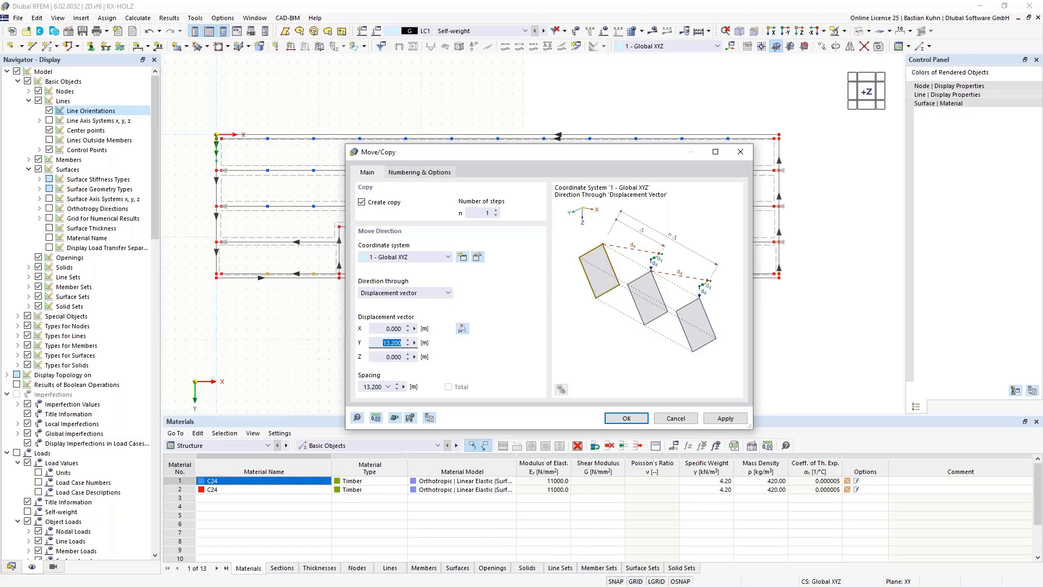
{"action": "type", "text": "-3,1"}
{"action": "left_click", "coordinate": [617, 419]}
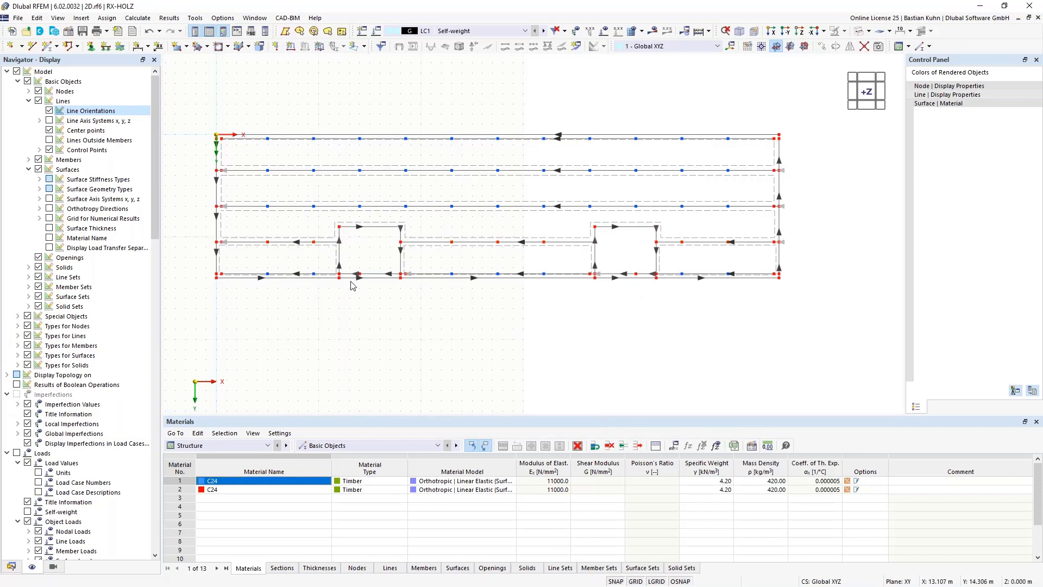
Connect the lower inner line with its intermediate nodes in the lowest strip's two outer sections.
{"action": "scroll", "coordinate": [351, 283], "scroll_direction": "up", "scroll_amount": 5}
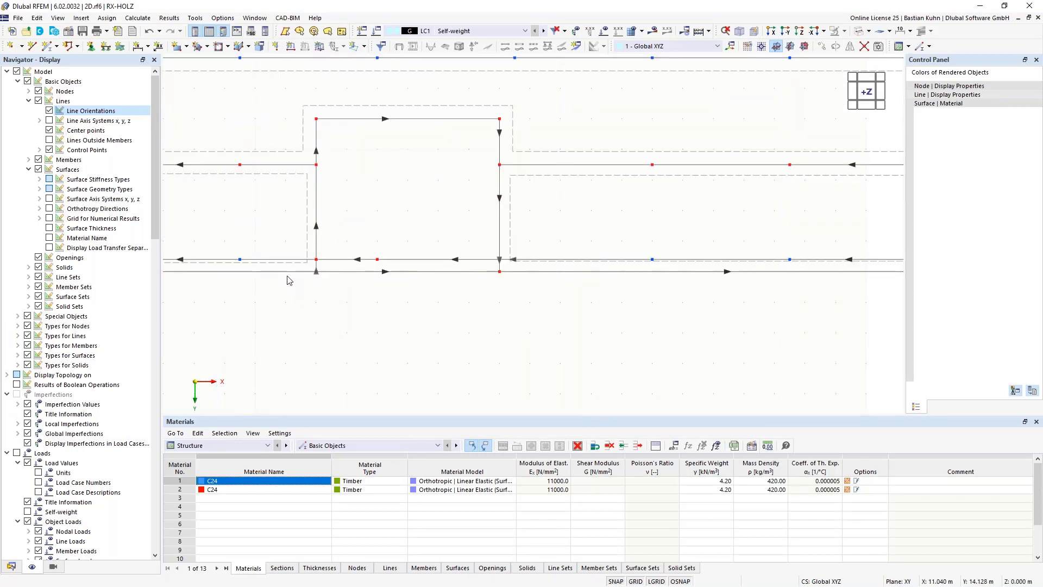
{"action": "scroll", "coordinate": [286, 278], "scroll_direction": "down", "scroll_amount": 2}
{"action": "scroll", "coordinate": [450, 286], "scroll_direction": "down", "scroll_amount": 4}
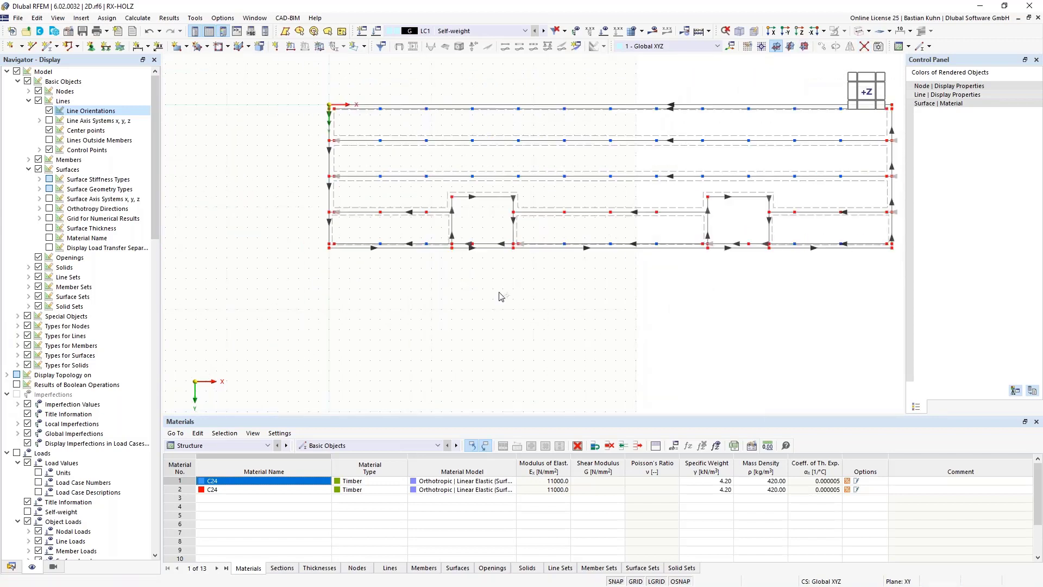
{"action": "left_click_drag", "start_coordinate": [463, 273], "coordinate": [359, 236]}
{"action": "left_click_drag", "start_coordinate": [873, 260], "coordinate": [773, 219]}
{"action": "scroll", "coordinate": [866, 254], "scroll_direction": "up", "scroll_amount": 1}
{"action": "middle_click_drag", "start_coordinate": [866, 255], "coordinate": [688, 301]}
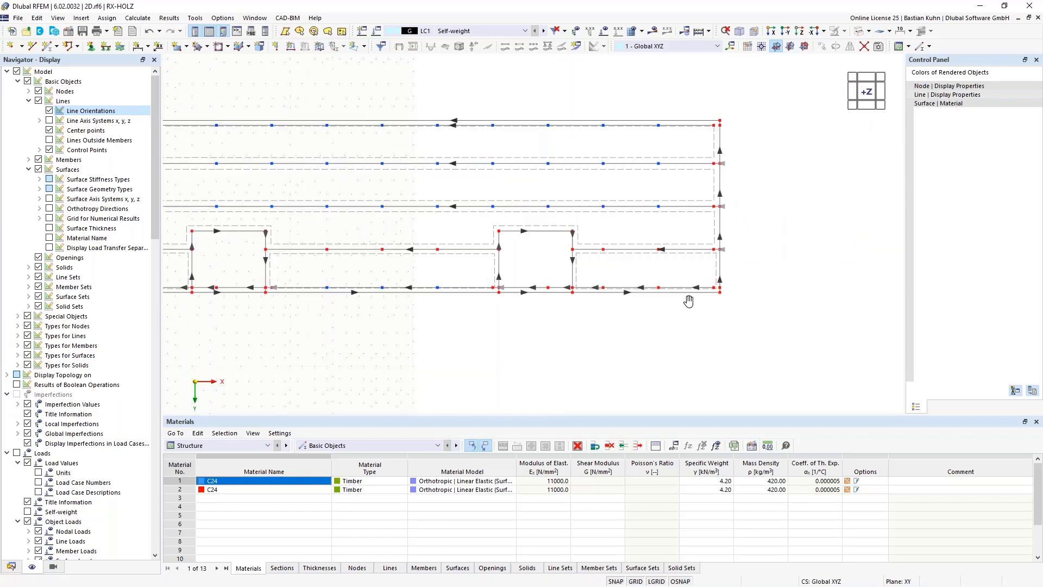
Delete the lower inner line's segments that run across the opening of the right-hand recess.
{"action": "scroll", "coordinate": [688, 301], "scroll_direction": "up", "scroll_amount": 4}
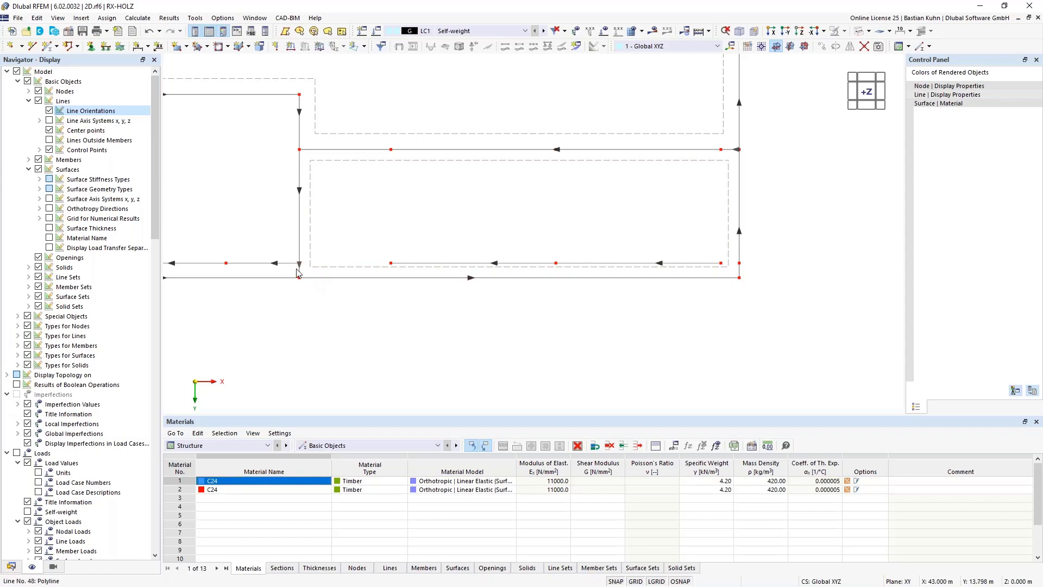
{"action": "scroll", "coordinate": [278, 322], "scroll_direction": "down", "scroll_amount": 2}
{"action": "middle_click_drag", "start_coordinate": [376, 310], "coordinate": [569, 279]}
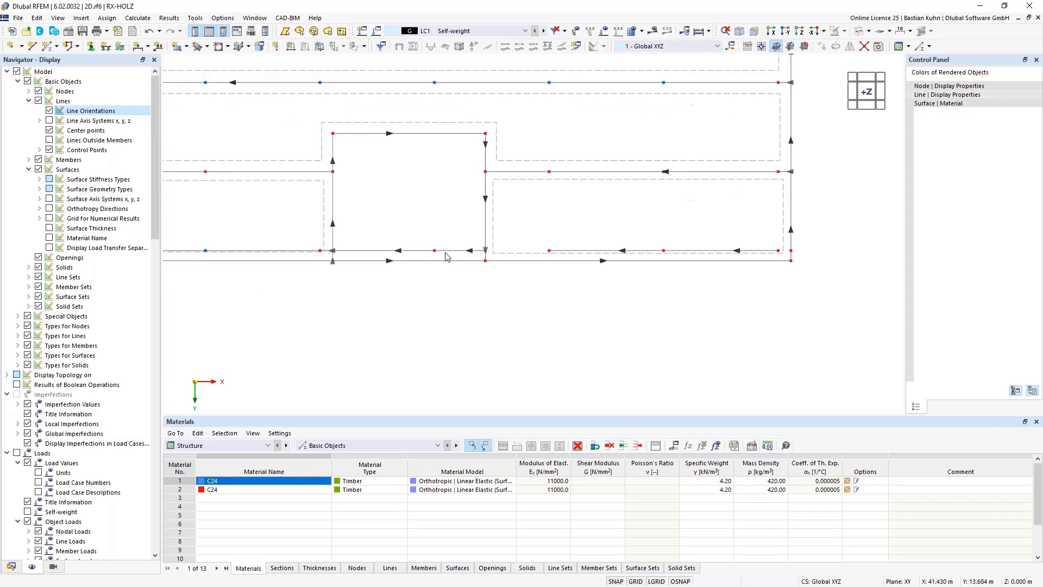
{"action": "scroll", "coordinate": [449, 255], "scroll_direction": "up", "scroll_amount": 3}
{"action": "left_click_drag", "start_coordinate": [451, 257], "coordinate": [354, 245]}
{"action": "key", "text": "Delete"}
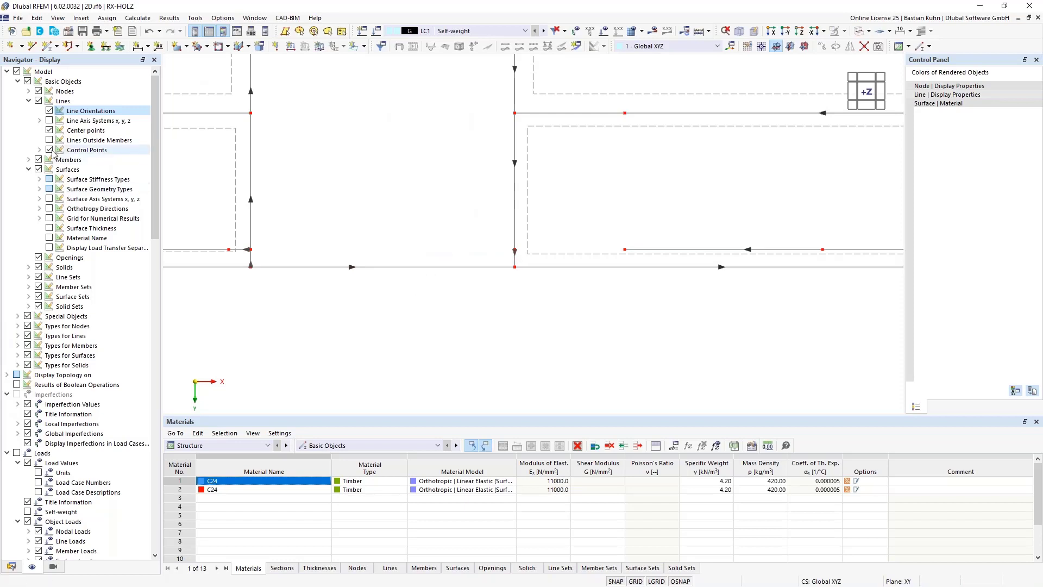
Hide the line orientations and delete the lower inner line's leftover segments across the left recess and directly beside the right recess.
{"action": "left_click", "coordinate": [49, 110]}
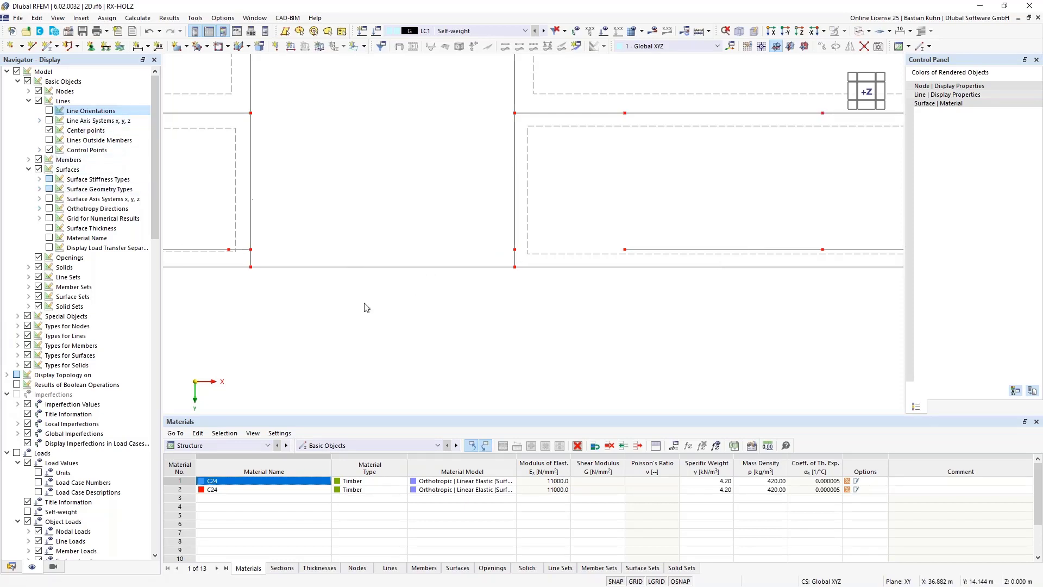
{"action": "left_click", "coordinate": [250, 250]}
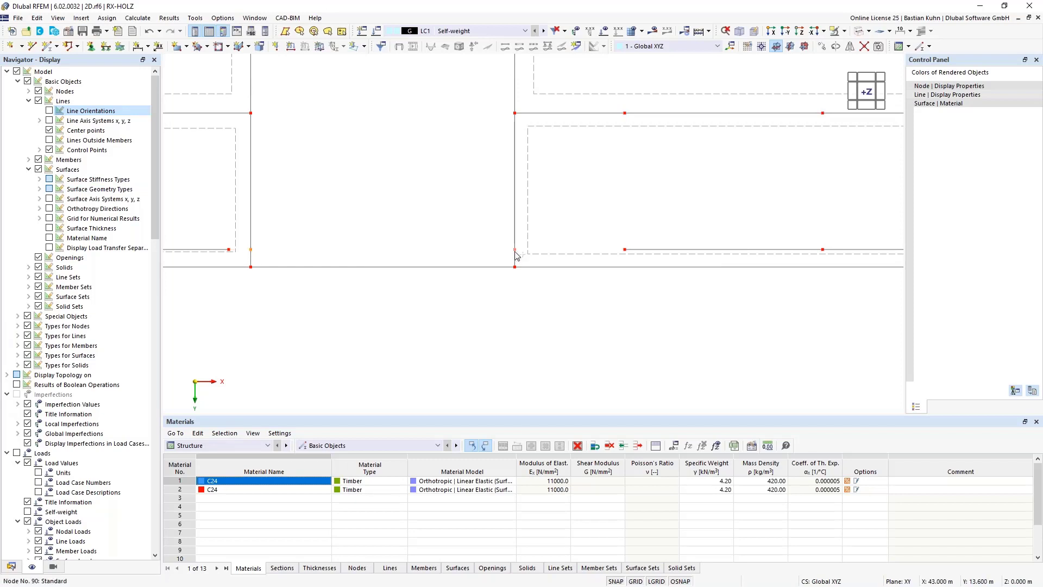
{"action": "scroll", "coordinate": [517, 288], "scroll_direction": "down", "scroll_amount": 2}
{"action": "middle_click_drag", "start_coordinate": [455, 330], "coordinate": [689, 289]}
{"action": "scroll", "coordinate": [369, 305], "scroll_direction": "down", "scroll_amount": 1}
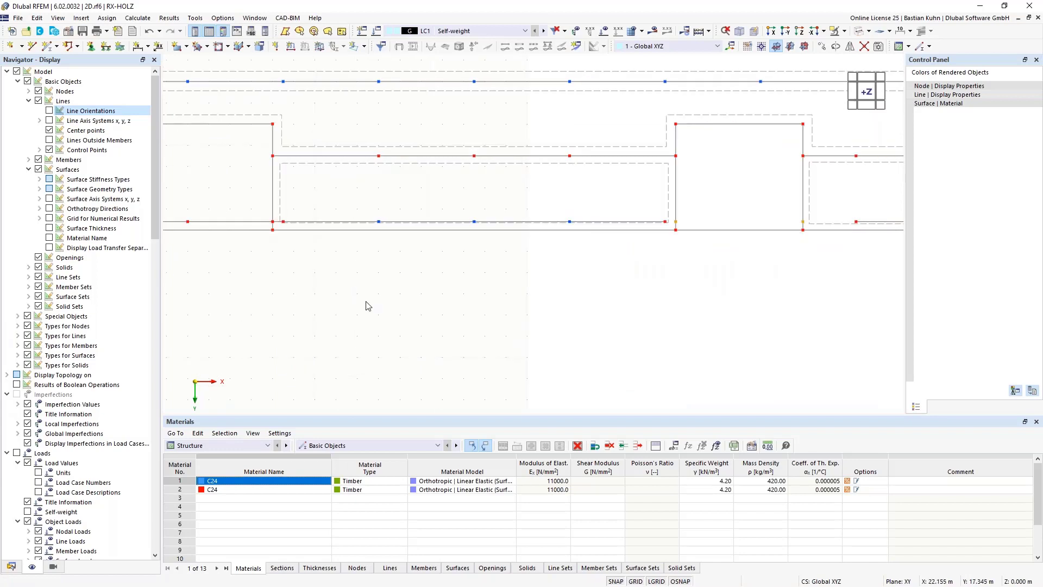
{"action": "middle_click_drag", "start_coordinate": [368, 304], "coordinate": [442, 296]}
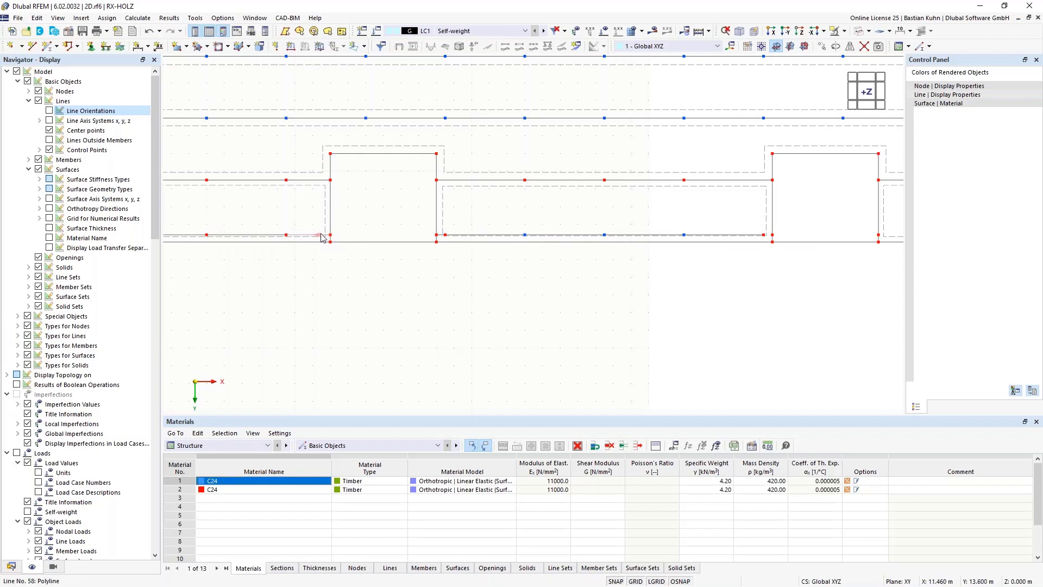
Try to delete the short end of the middle section's inner line beside the left recess.
{"action": "scroll", "coordinate": [443, 238], "scroll_direction": "up", "scroll_amount": 3}
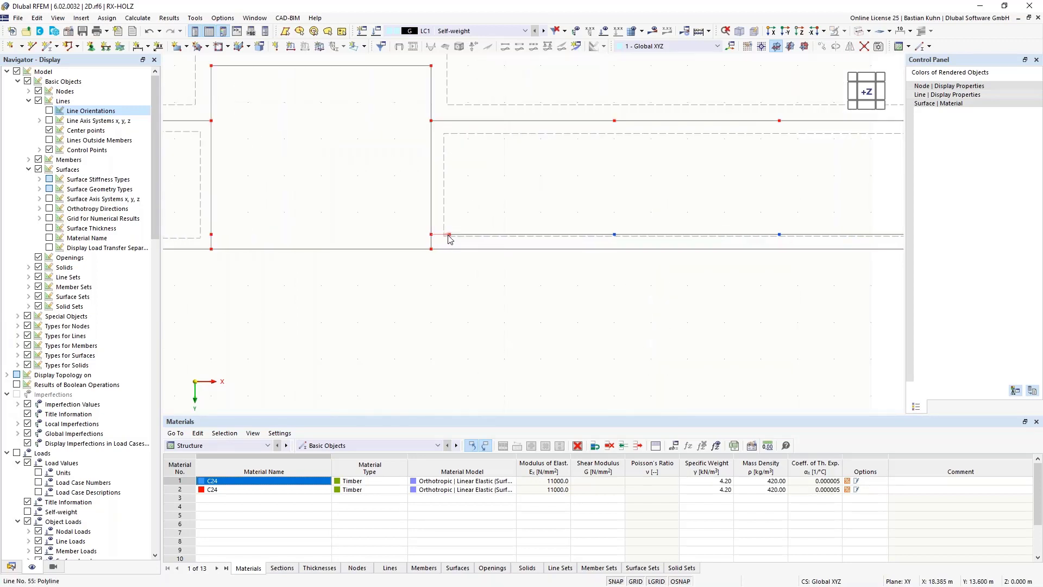
{"action": "key", "text": "ctrl+z"}
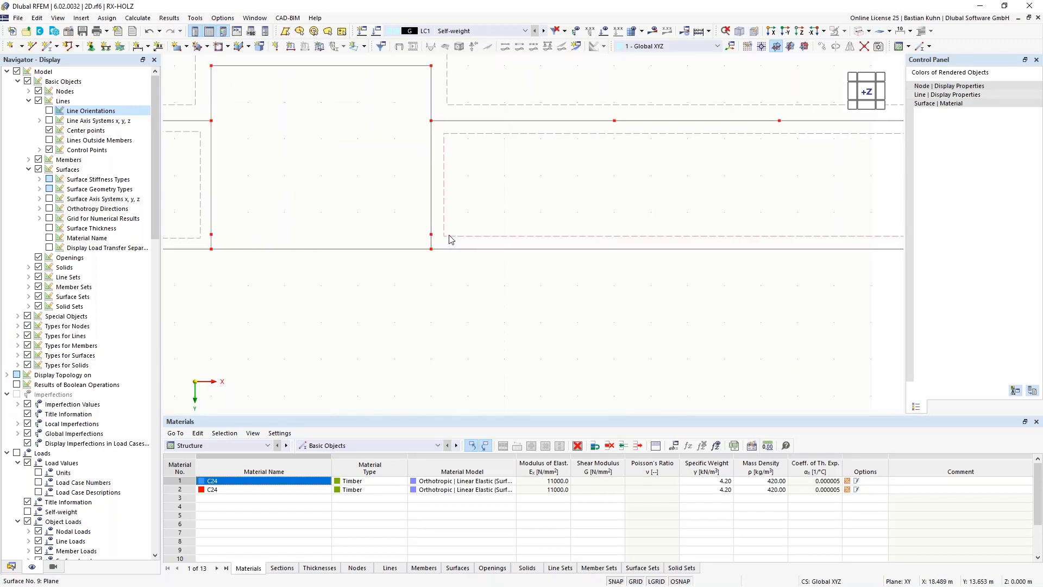
{"action": "left_click", "coordinate": [150, 32]}
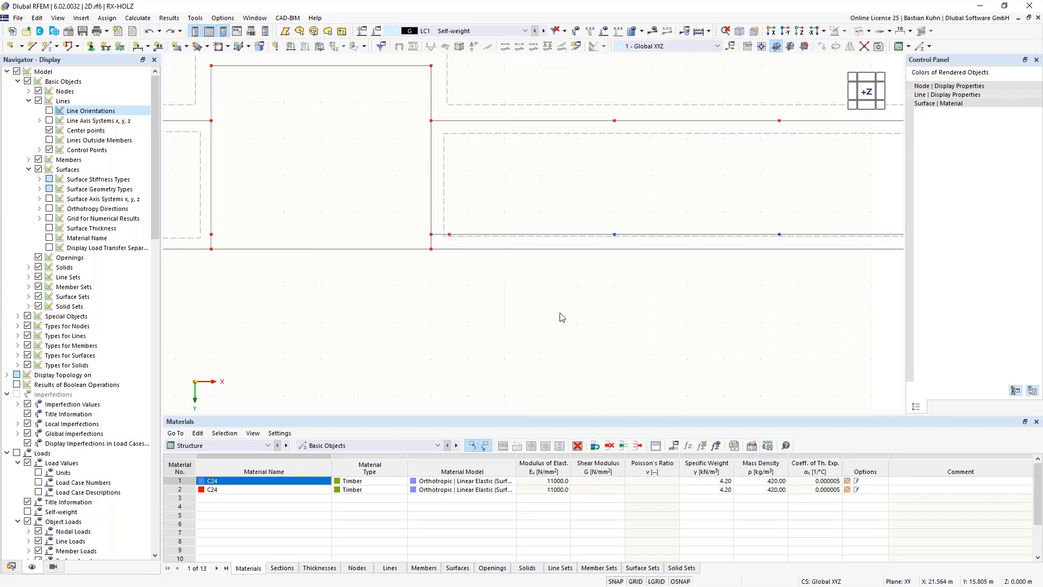
Connect the lowest strip's middle inner line with its intermediate nodes and delete its short end segment beside the left recess.
{"action": "scroll", "coordinate": [558, 314], "scroll_direction": "down", "scroll_amount": 3}
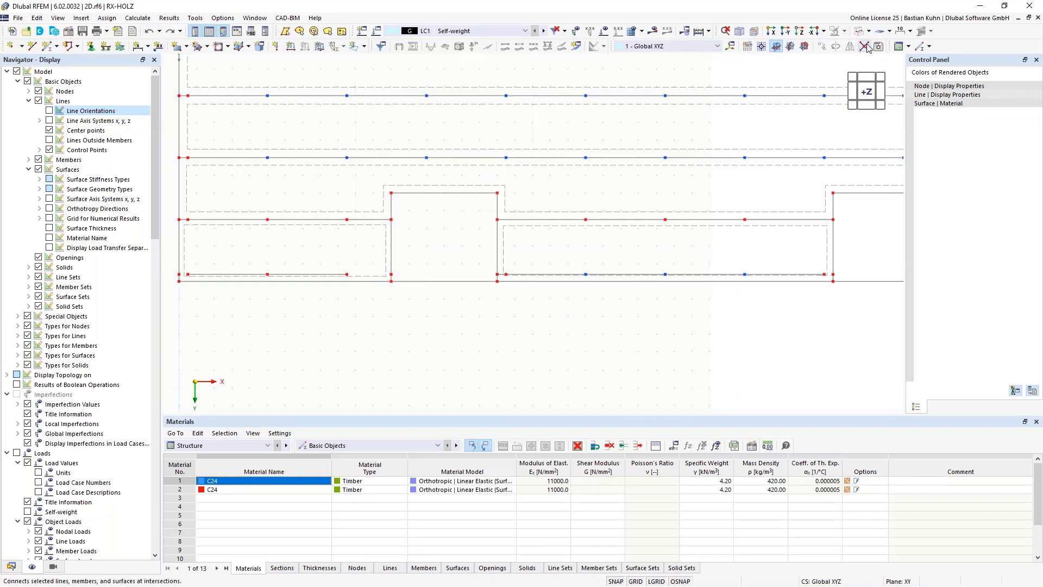
{"action": "left_click_drag", "start_coordinate": [806, 320], "coordinate": [543, 264]}
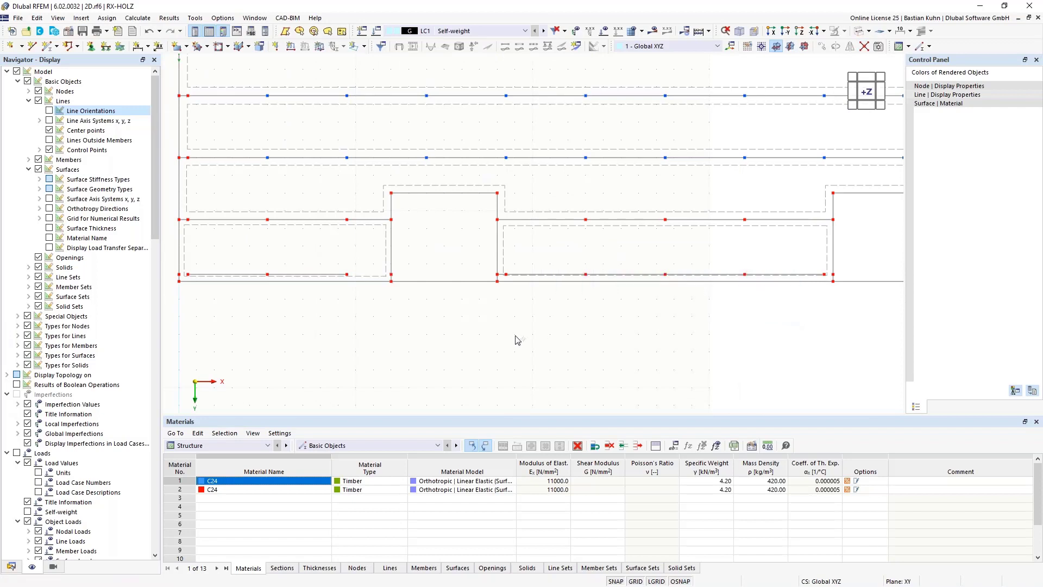
{"action": "scroll", "coordinate": [511, 305], "scroll_direction": "up", "scroll_amount": 4}
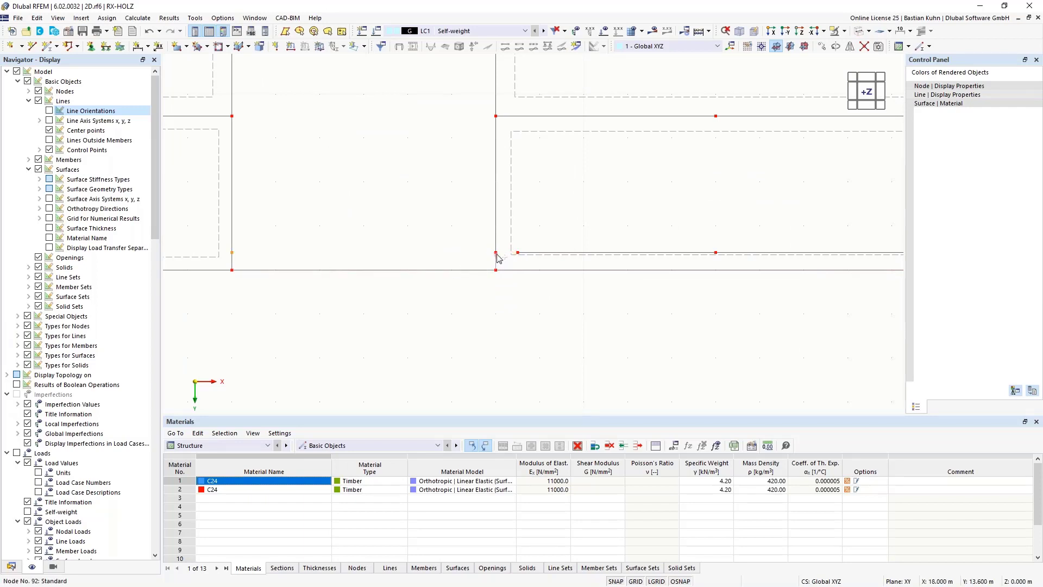
Delete the four leftover nodes on the side edges of both recesses at the lower inner line's level, merging the joined lines.
{"action": "scroll", "coordinate": [499, 257], "scroll_direction": "down", "scroll_amount": 5}
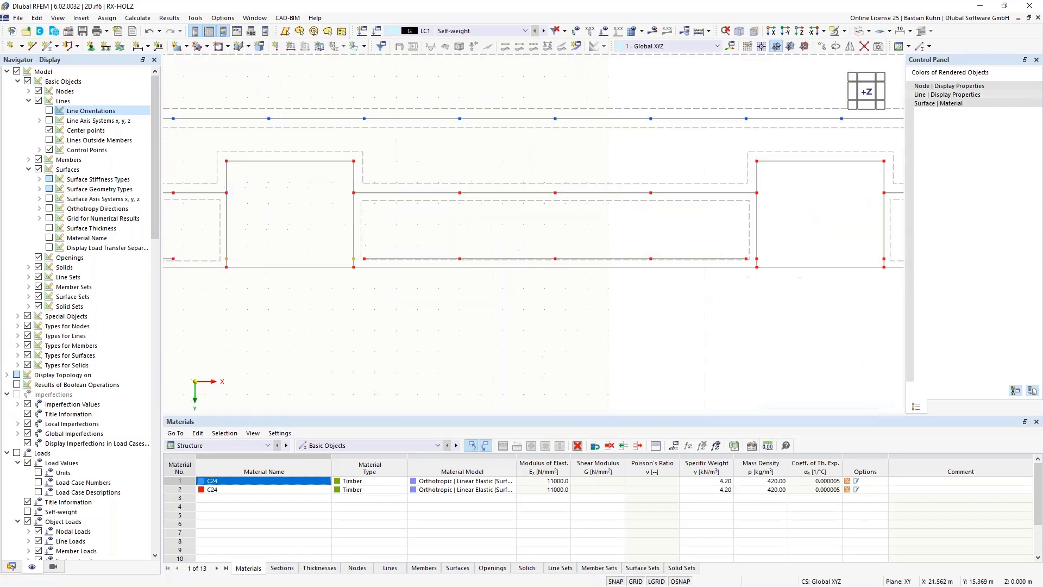
{"action": "scroll", "coordinate": [638, 272], "scroll_direction": "up", "scroll_amount": 3}
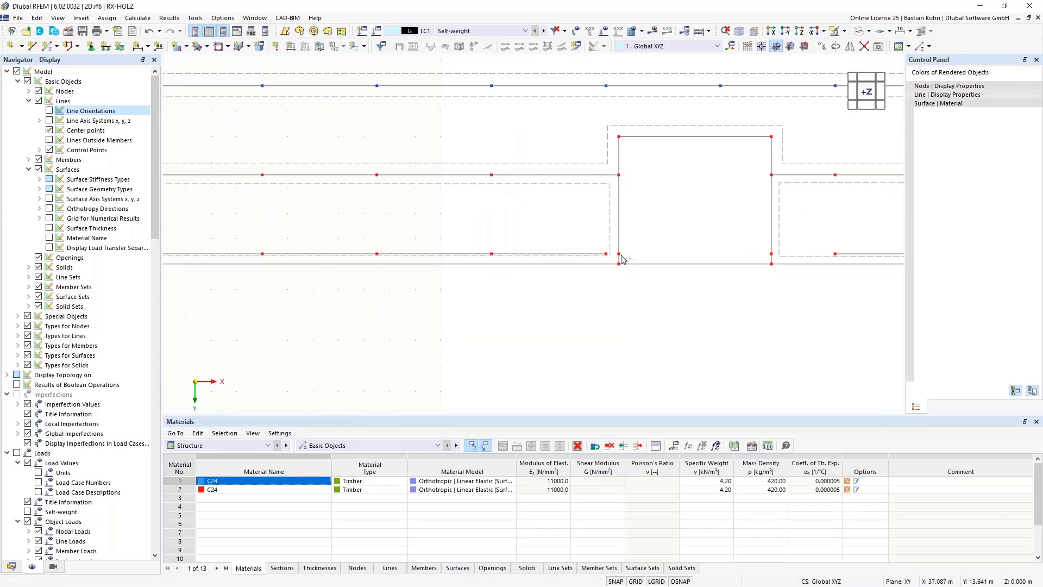
{"action": "right_click", "coordinate": [772, 254]}
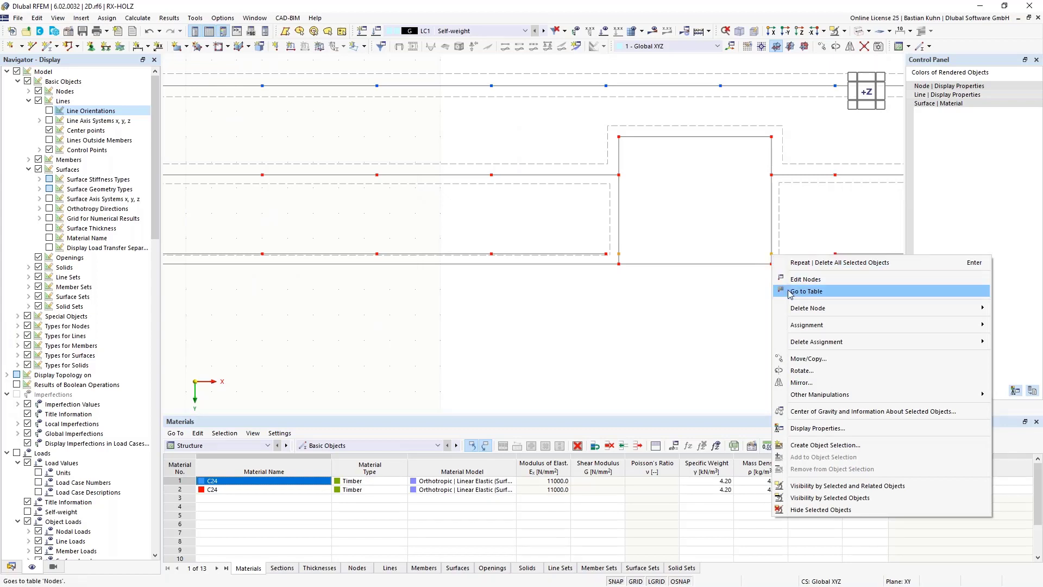
{"action": "mouse_move", "coordinate": [798, 307]}
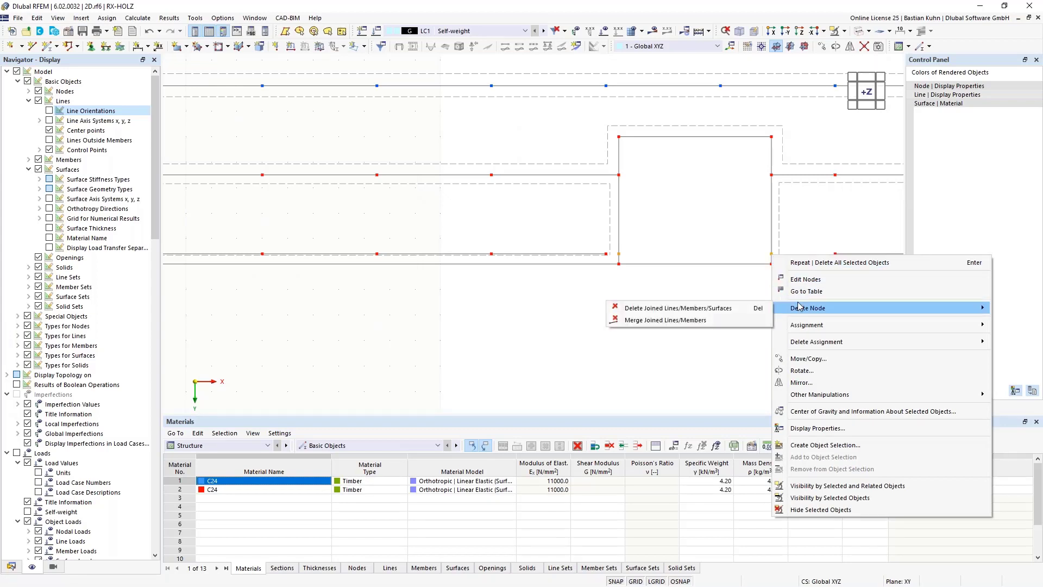
{"action": "left_click", "coordinate": [722, 320]}
{"action": "scroll", "coordinate": [647, 346], "scroll_direction": "down", "scroll_amount": 1}
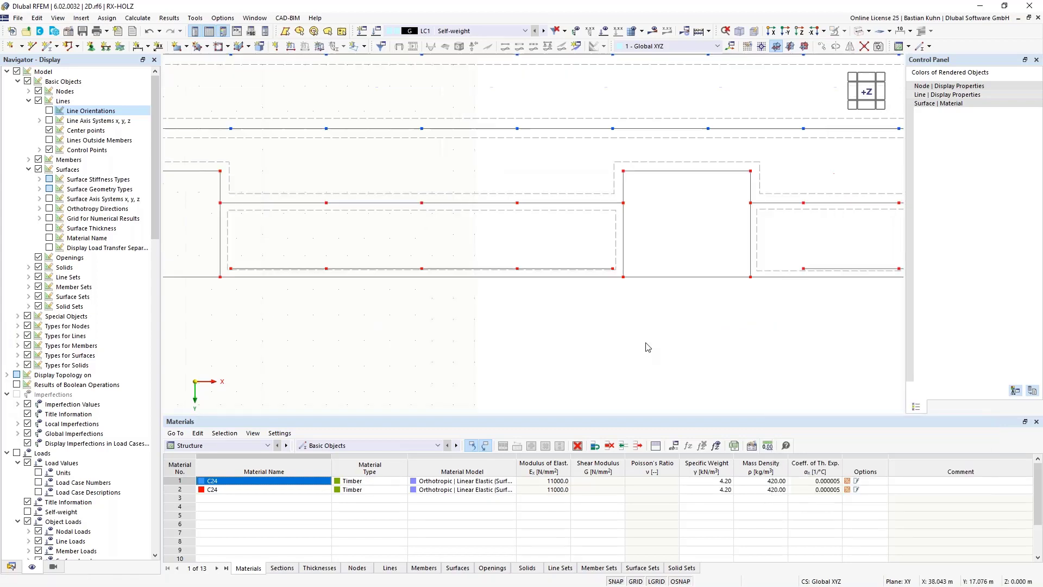
Start a new line hinge releasing the translations ux and uy, each with a spring constant of 5900 kN/m².
{"action": "scroll", "coordinate": [647, 346], "scroll_direction": "down", "scroll_amount": 2}
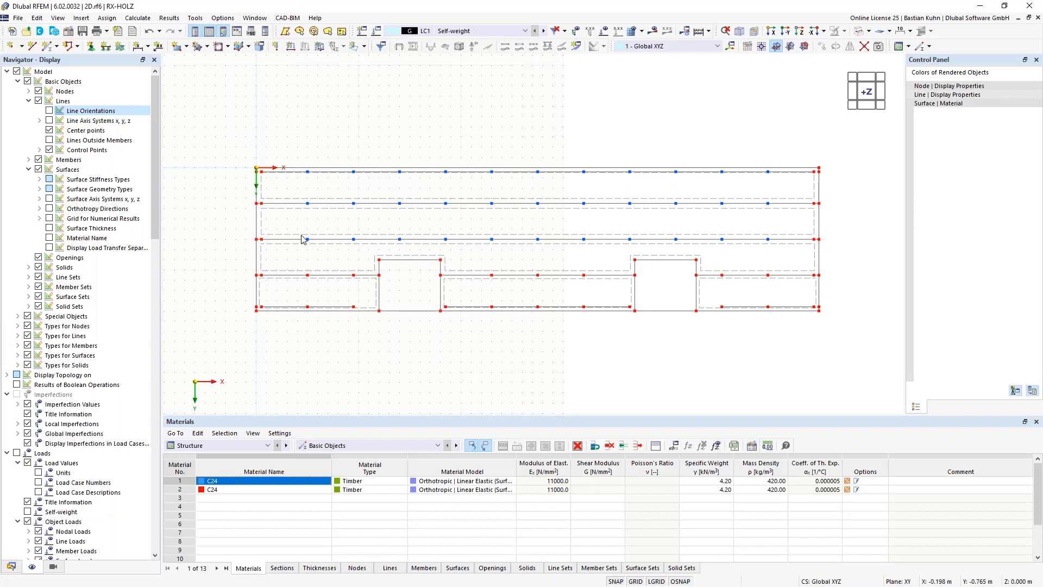
{"action": "left_click", "coordinate": [81, 18]}
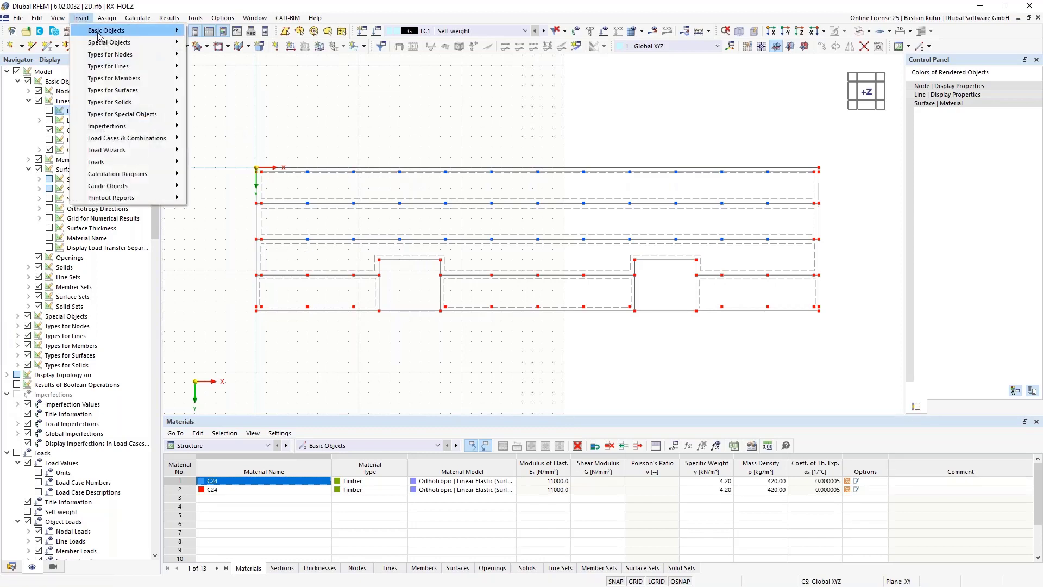
{"action": "mouse_move", "coordinate": [155, 68]}
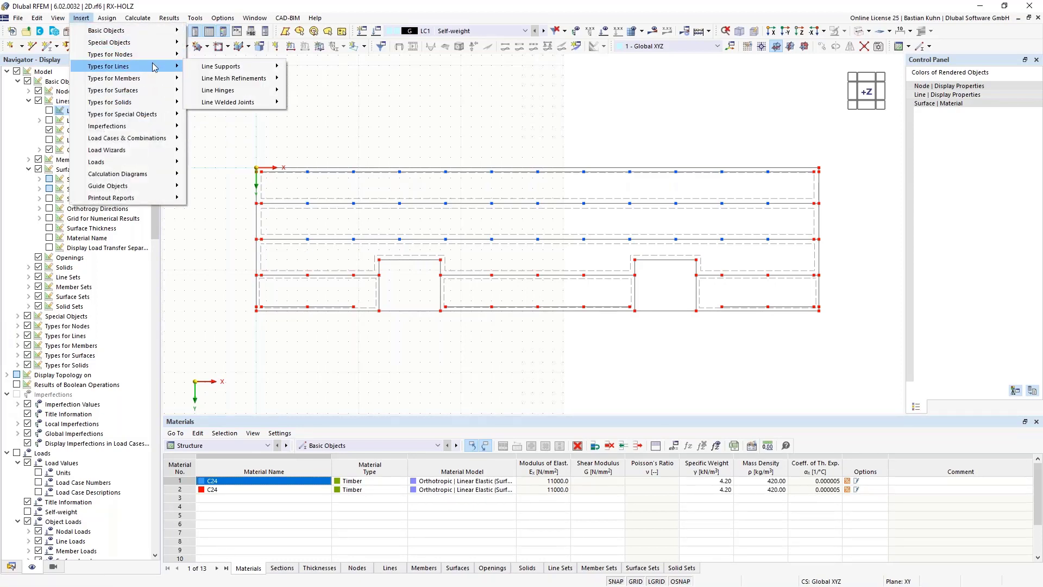
{"action": "mouse_move", "coordinate": [255, 90]}
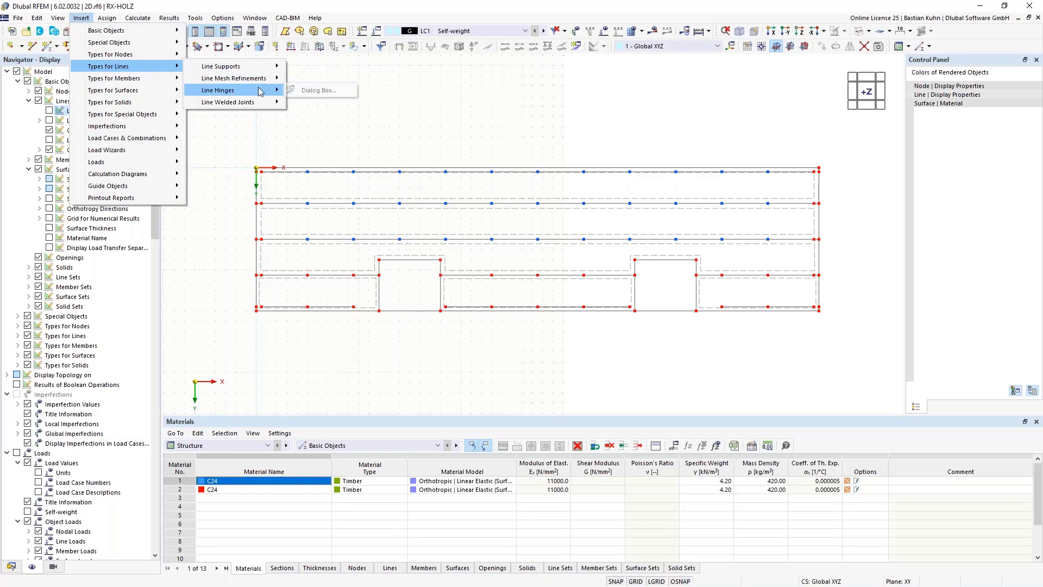
{"action": "left_click", "coordinate": [314, 92]}
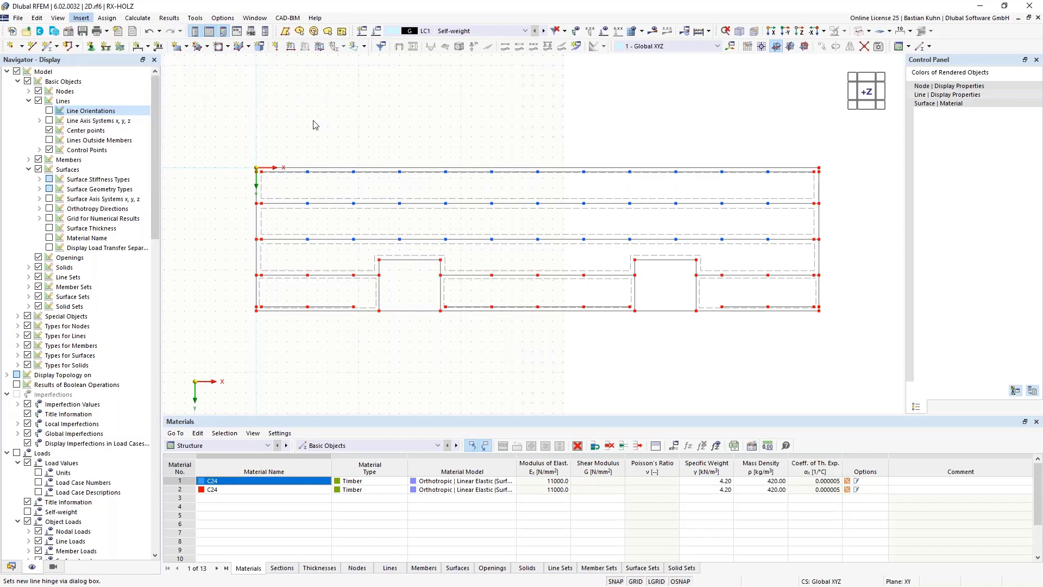
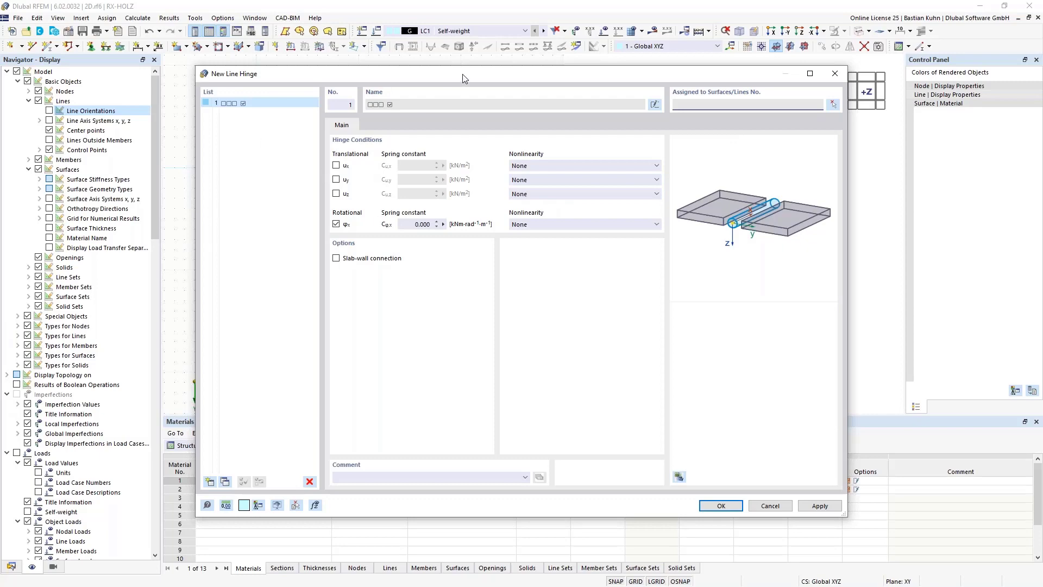
{"action": "left_click_drag", "start_coordinate": [462, 73], "coordinate": [569, 98]}
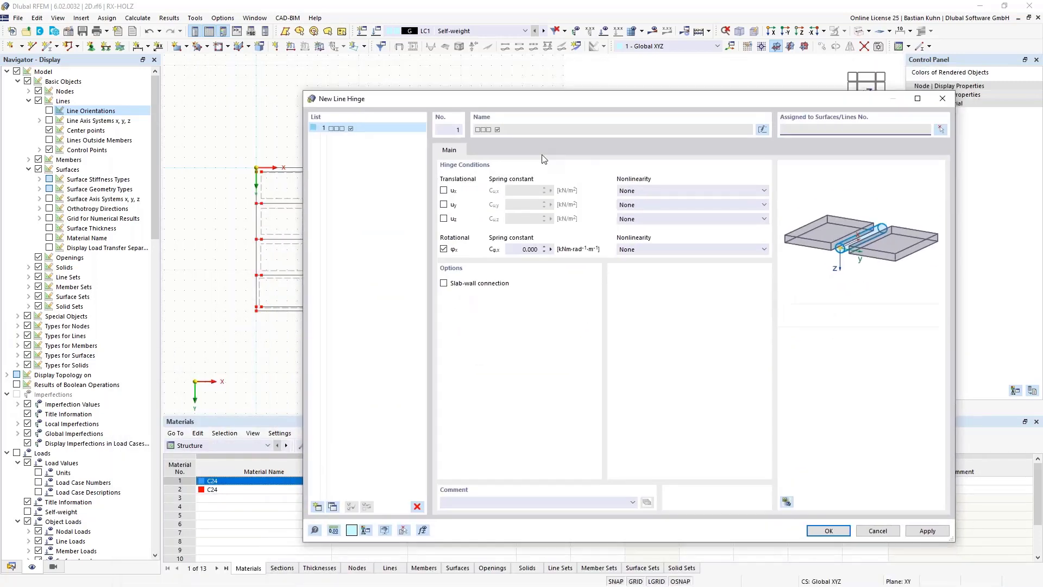
{"action": "left_click_drag", "start_coordinate": [542, 155], "coordinate": [434, 324]}
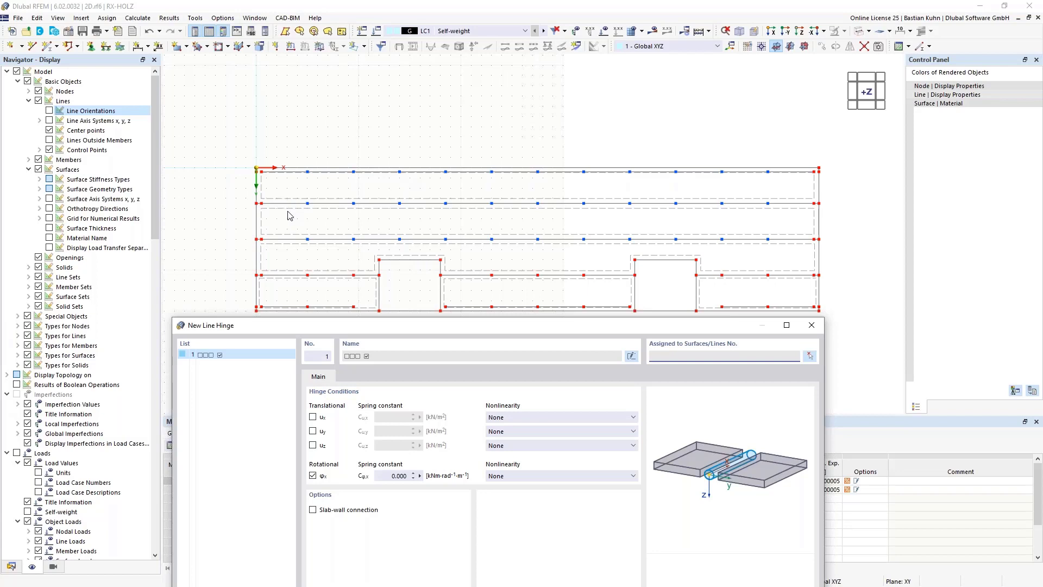
{"action": "left_click_drag", "start_coordinate": [329, 331], "coordinate": [356, 64]}
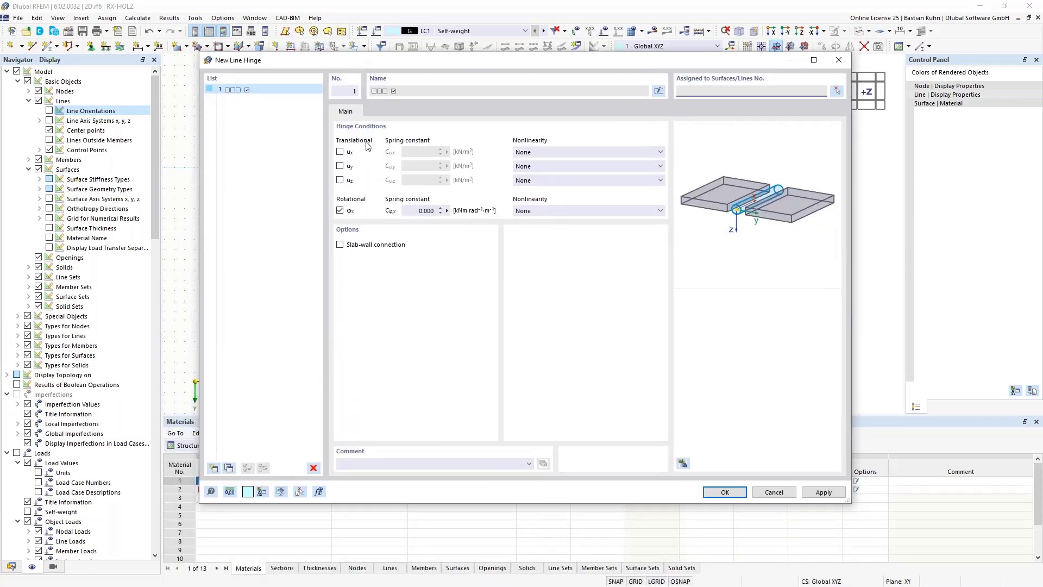
{"action": "left_click", "coordinate": [339, 151]}
{"action": "left_click", "coordinate": [340, 166]}
{"action": "left_click_drag", "start_coordinate": [414, 154], "coordinate": [456, 157]}
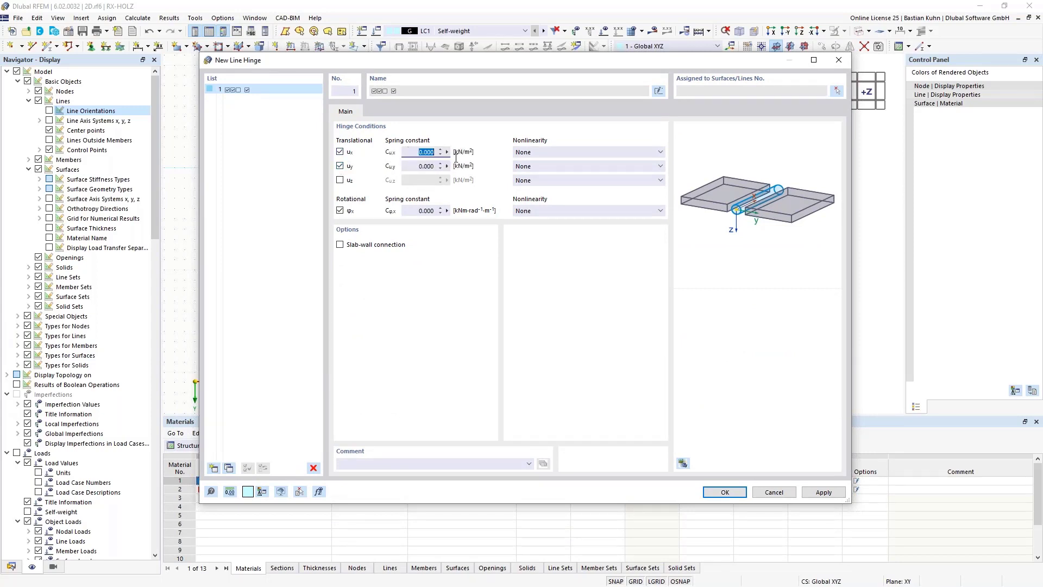
{"action": "type", "text": "5900"}
{"action": "key", "text": "Tab"}
{"action": "type", "text": "59"}
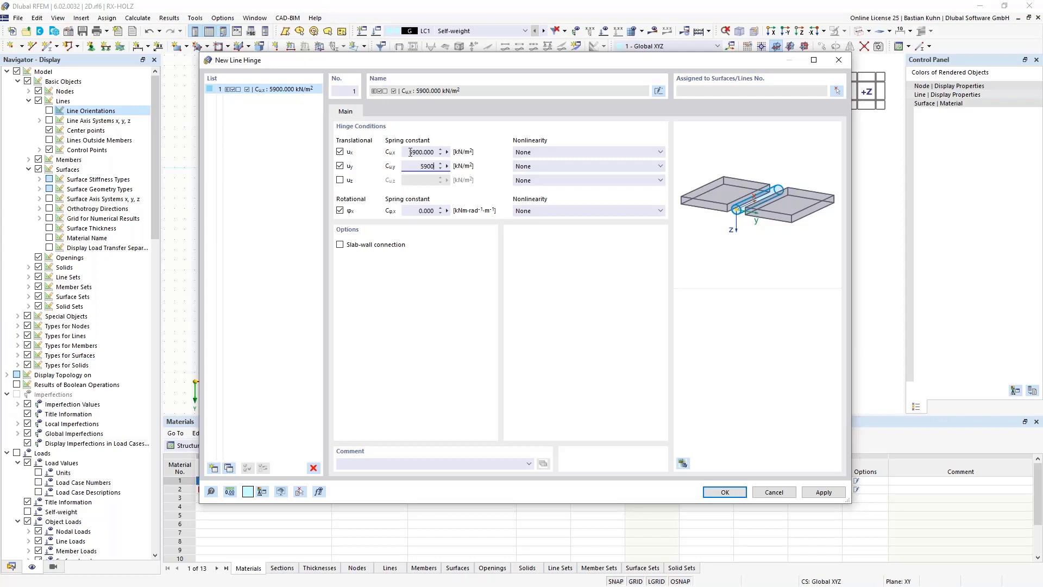
Set the line hinge's rotational spring constant about x to 1 kNm/(rad·m) and create the hinge.
{"action": "left_click_drag", "start_coordinate": [410, 152], "coordinate": [437, 157]}
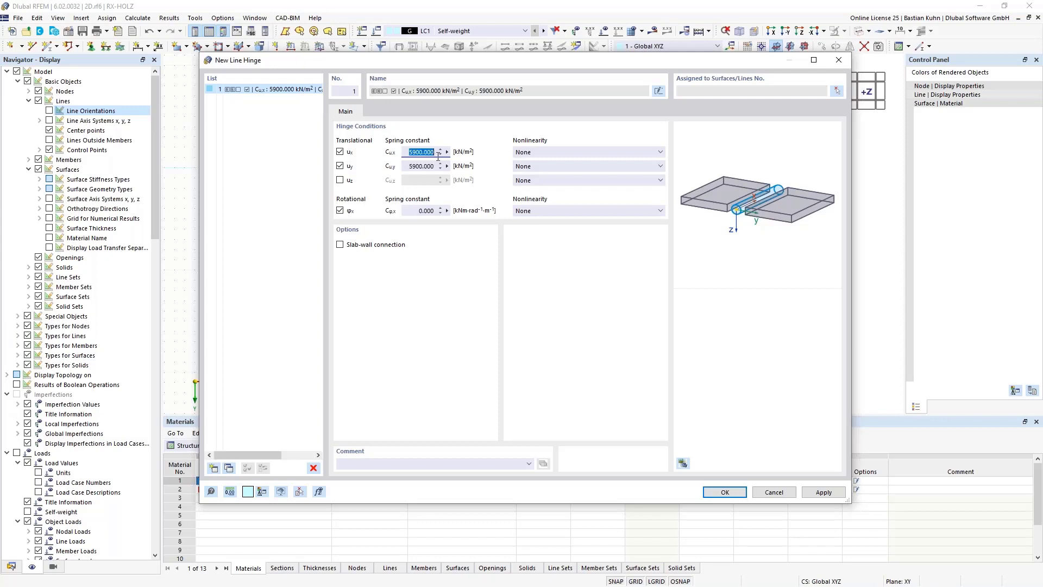
{"action": "left_click", "coordinate": [409, 211]}
{"action": "type", "text": "1"}
{"action": "left_click", "coordinate": [718, 492]}
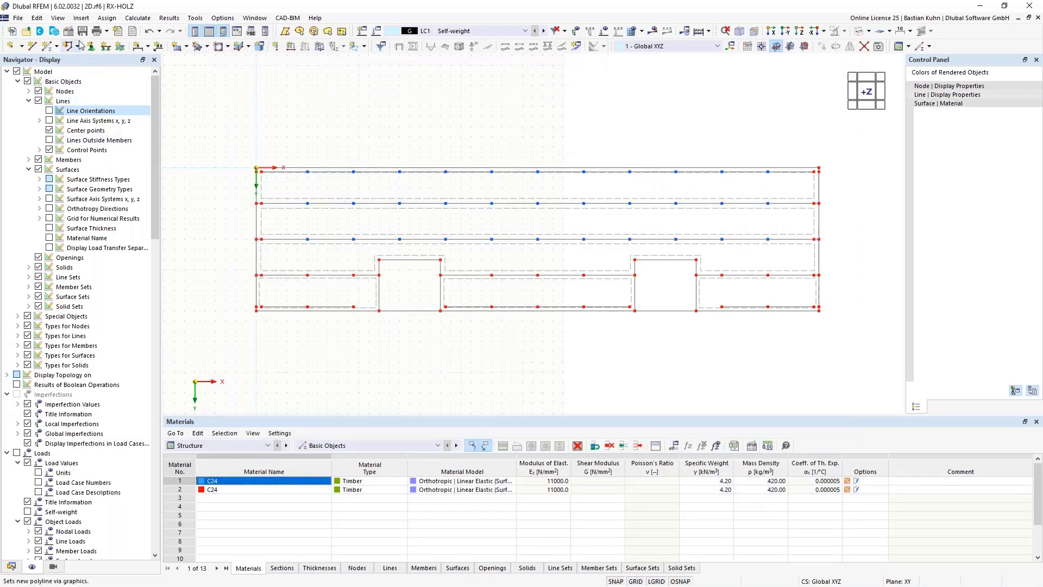
Open the 5900 kN/m² line hinge for assignment and pick the second strip's surface with its long upper joint line.
{"action": "left_click", "coordinate": [83, 18]}
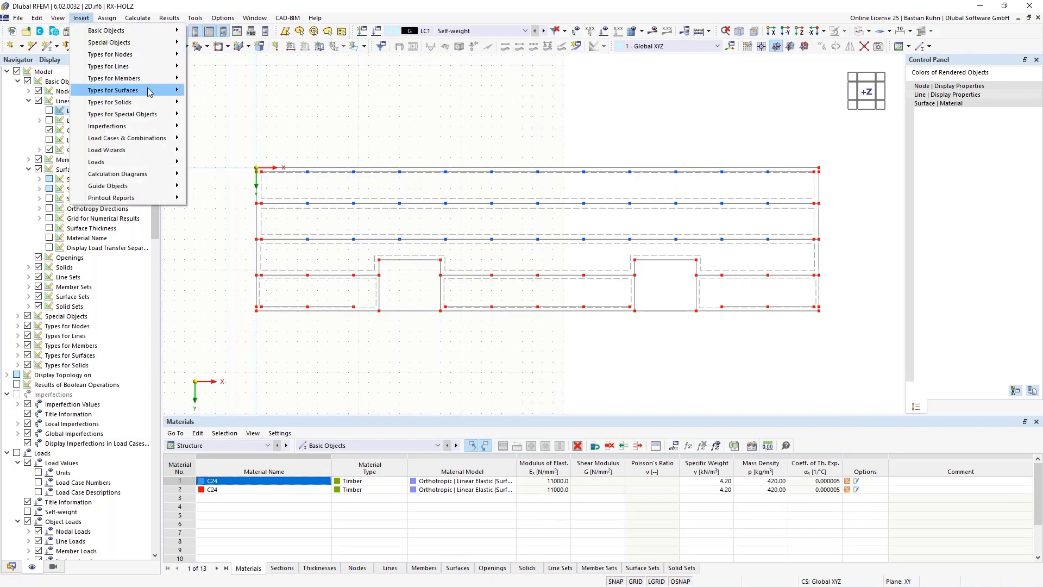
{"action": "mouse_move", "coordinate": [162, 68]}
{"action": "mouse_move", "coordinate": [234, 90]}
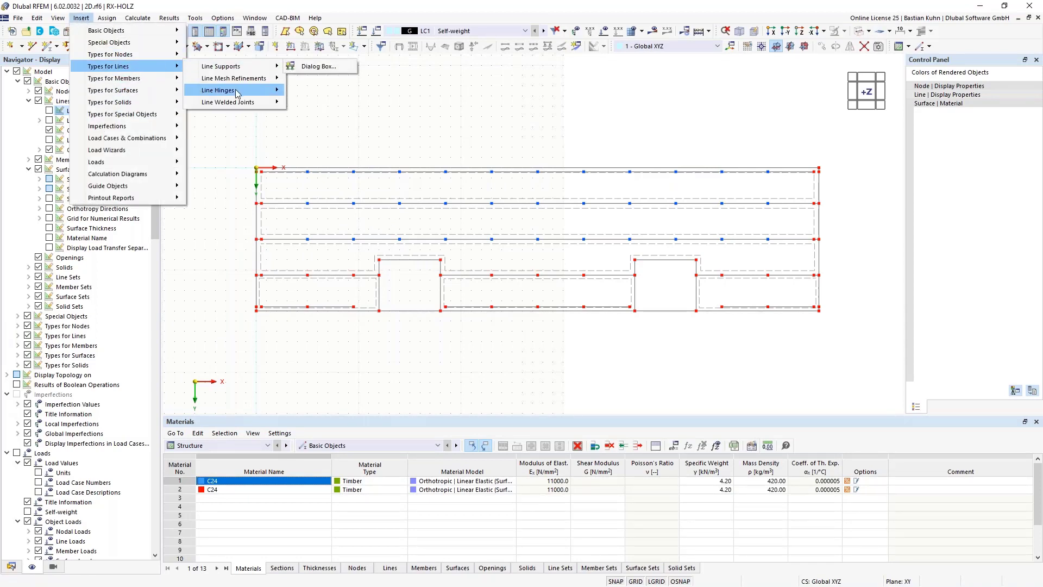
{"action": "left_click", "coordinate": [294, 91]}
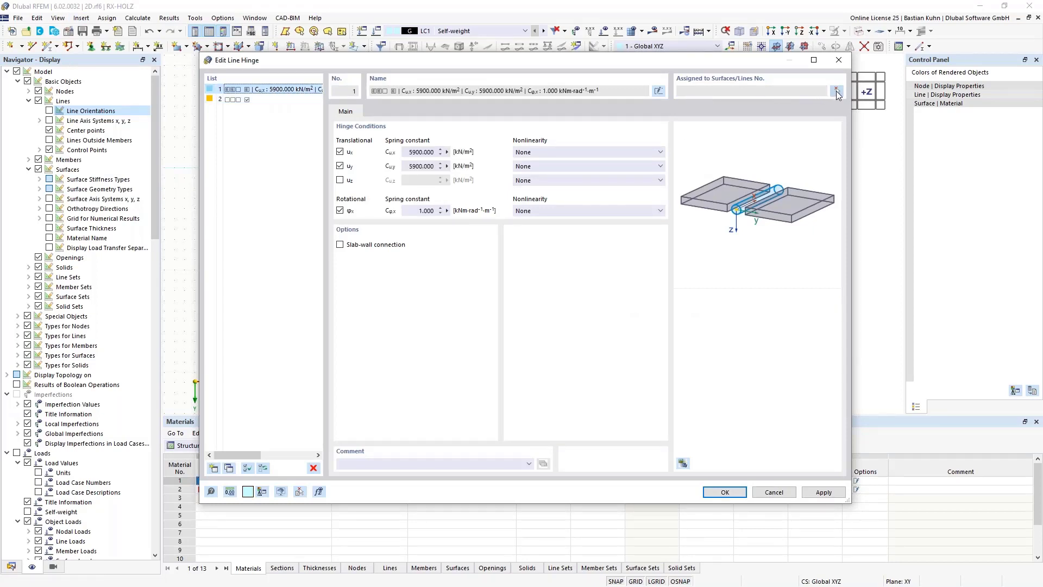
{"action": "left_click", "coordinate": [836, 91]}
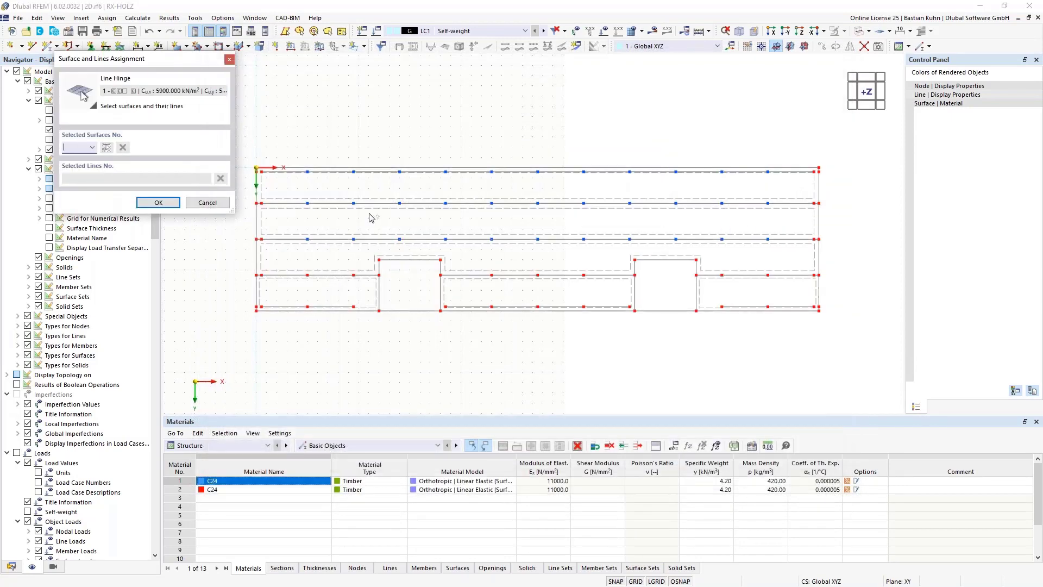
{"action": "left_click", "coordinate": [371, 218]}
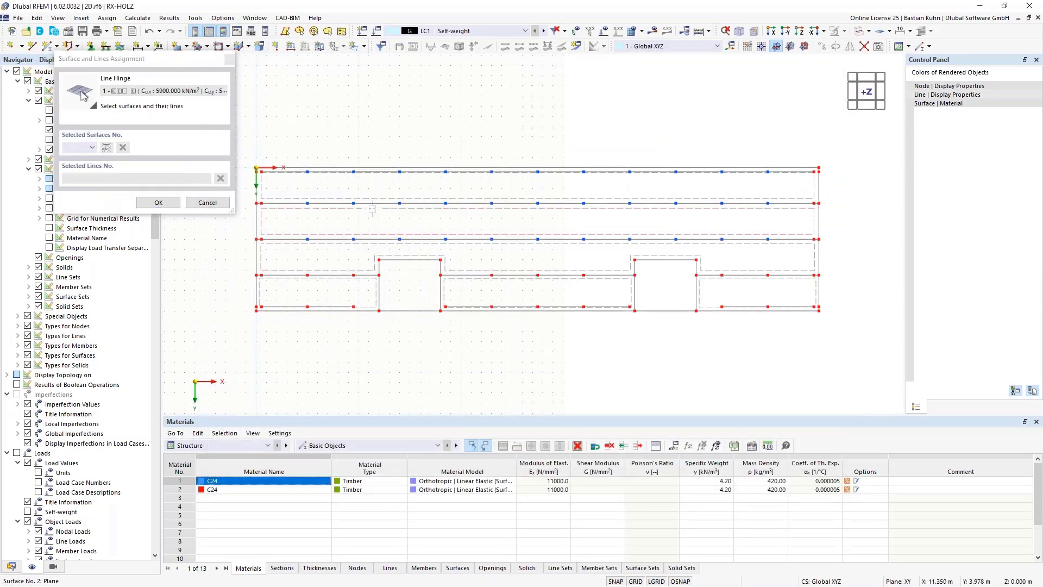
{"action": "left_click", "coordinate": [320, 203]}
Add the short left end segments of the second strip's upper and lower joints and its long lower joint line to the hinge selection.
{"action": "scroll", "coordinate": [253, 202], "scroll_direction": "up", "scroll_amount": 4}
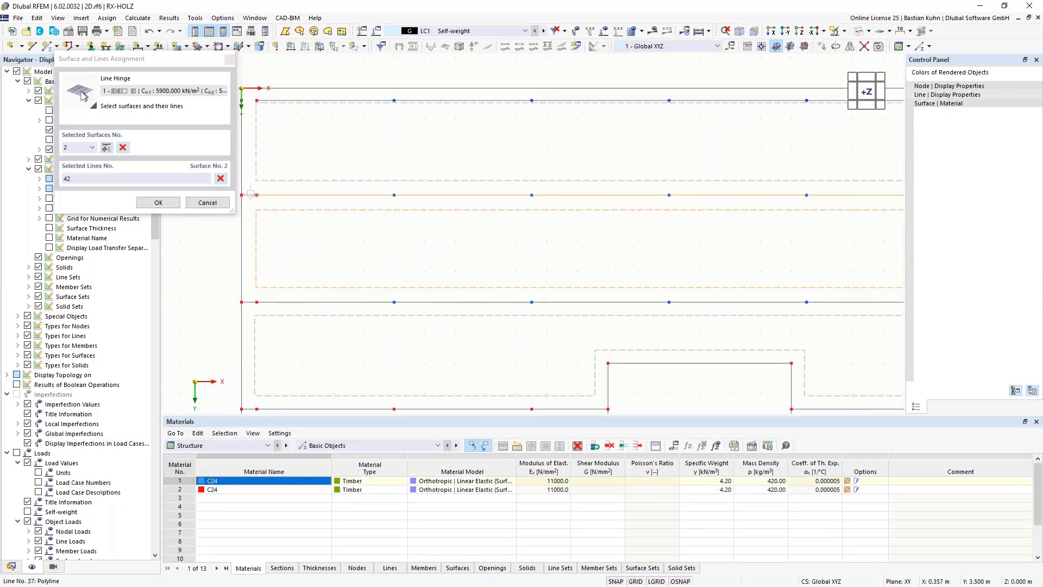
{"action": "left_click", "coordinate": [250, 194]}
{"action": "left_click", "coordinate": [250, 302]}
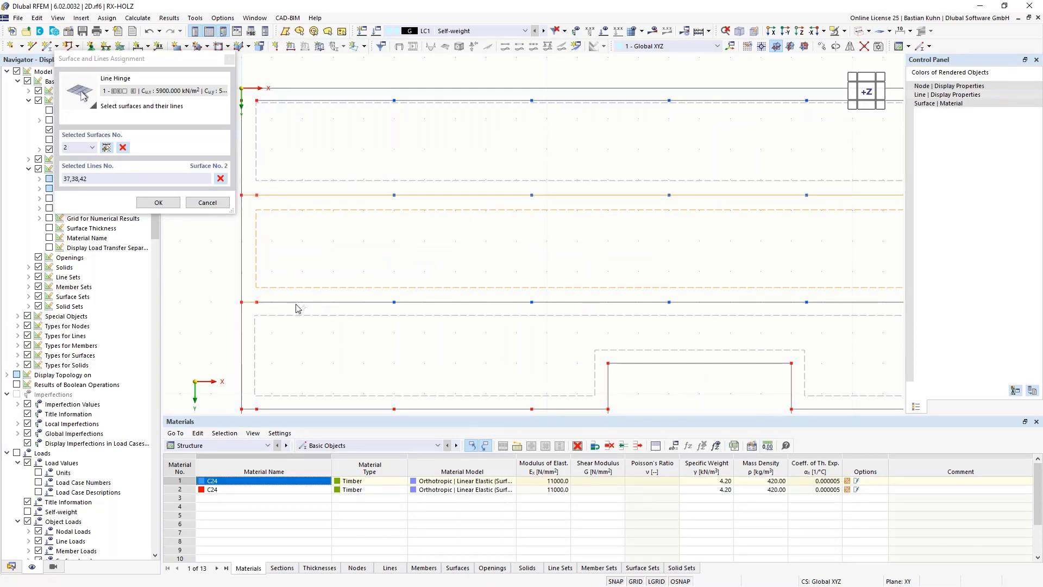
{"action": "left_click", "coordinate": [297, 302]}
Add the right end segments of the second strip's upper and lower joints and accept the surface's line selection.
{"action": "scroll", "coordinate": [461, 277], "scroll_direction": "down", "scroll_amount": 5}
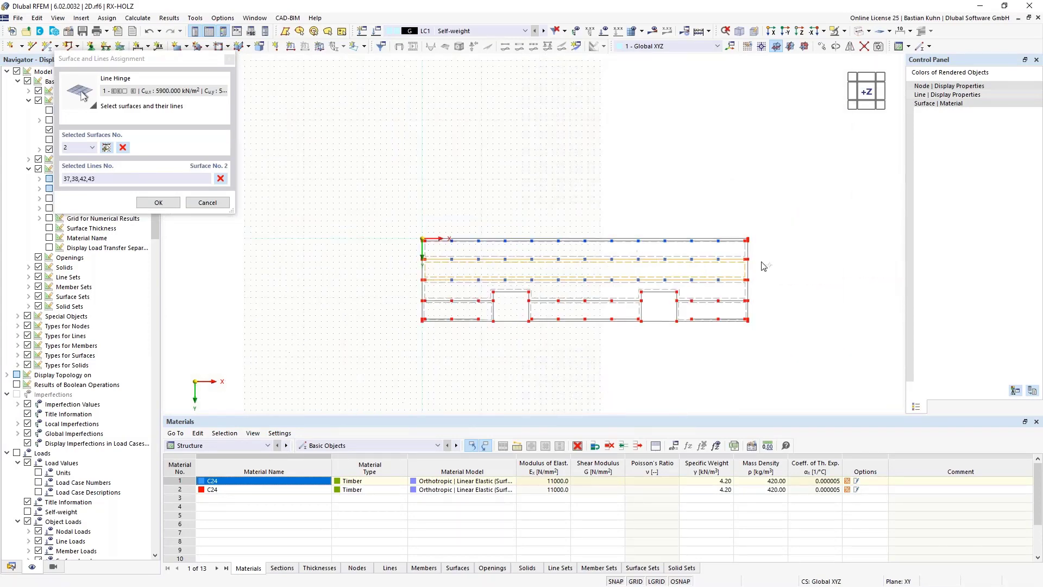
{"action": "scroll", "coordinate": [758, 266], "scroll_direction": "up", "scroll_amount": 5}
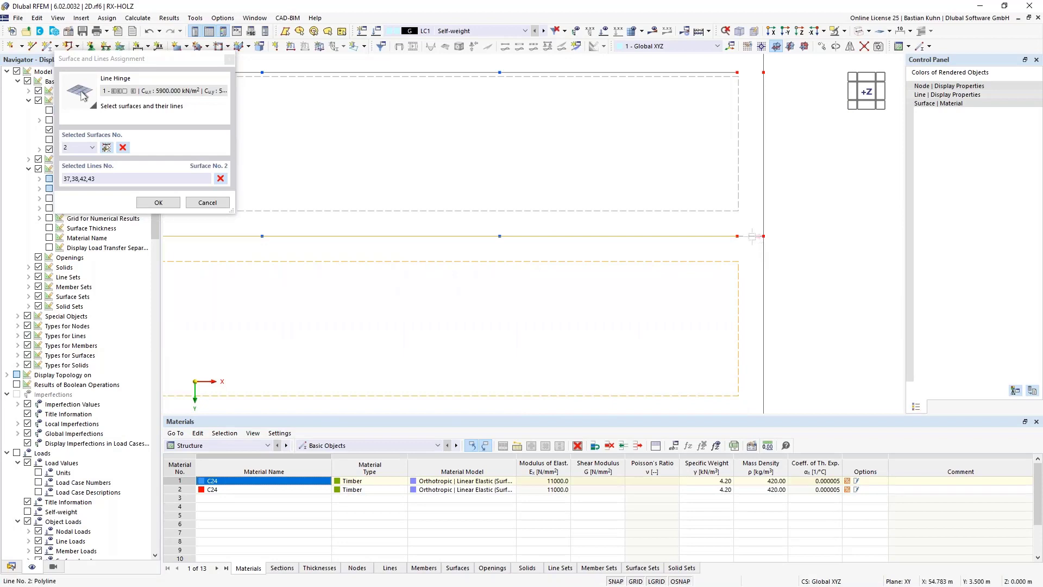
{"action": "left_click", "coordinate": [763, 247]}
{"action": "middle_click_drag", "start_coordinate": [753, 278], "coordinate": [647, 190]}
{"action": "scroll", "coordinate": [647, 189], "scroll_direction": "down", "scroll_amount": 1}
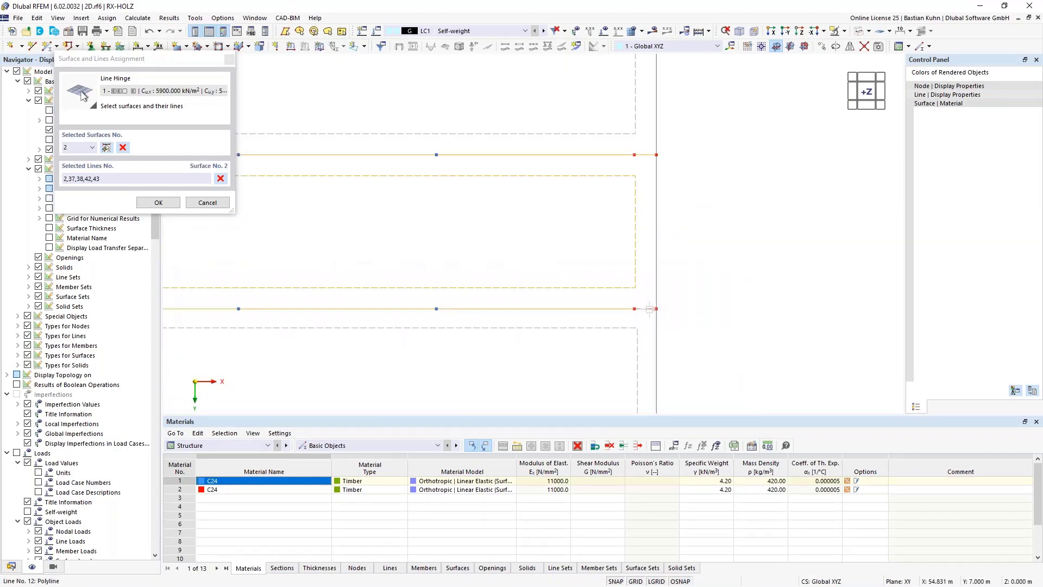
{"action": "left_click", "coordinate": [647, 309]}
{"action": "left_click", "coordinate": [161, 205]}
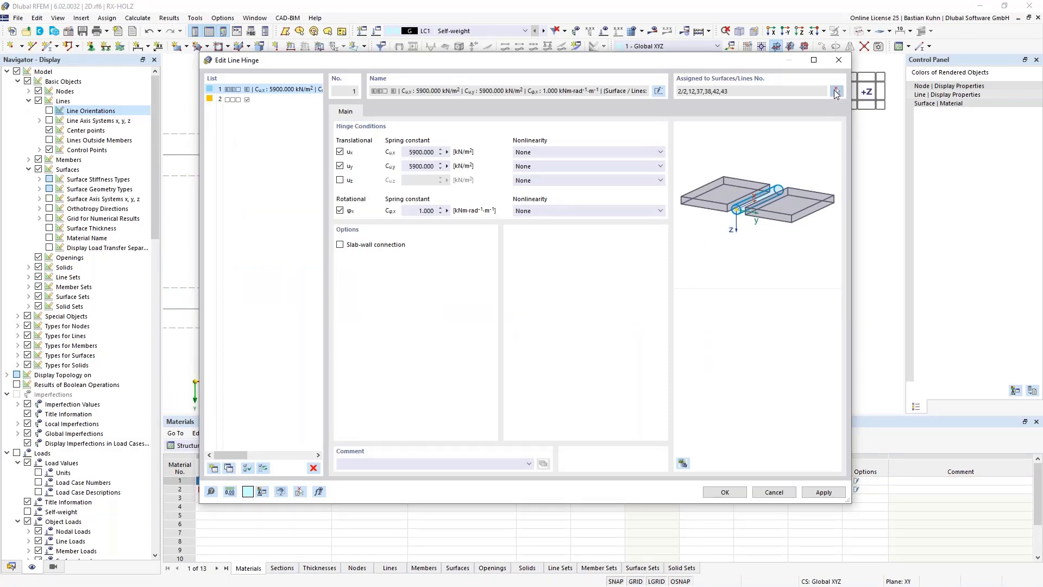
Assign the line hinge to the lower left panel along its upper joint line, including the short left end segment.
{"action": "left_click", "coordinate": [836, 91]}
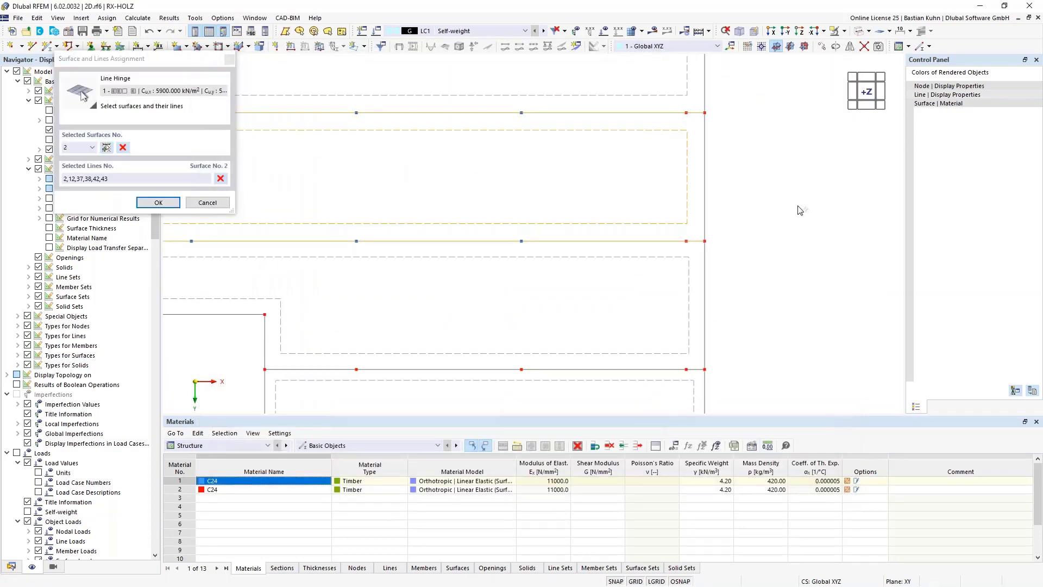
{"action": "scroll", "coordinate": [483, 326], "scroll_direction": "down", "scroll_amount": 5}
{"action": "middle_click_drag", "start_coordinate": [393, 338], "coordinate": [583, 309]}
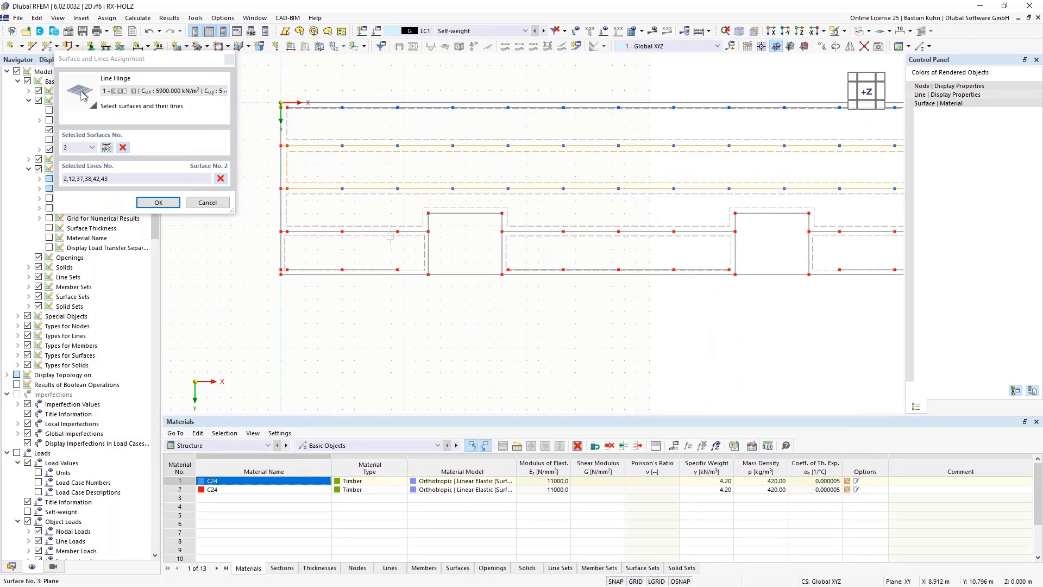
{"action": "left_click", "coordinate": [384, 240]}
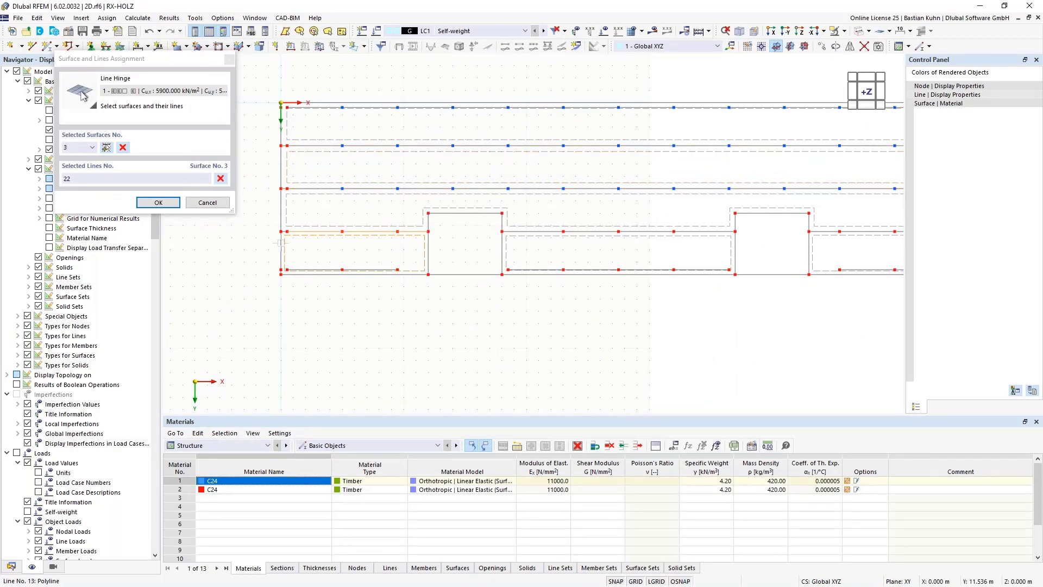
{"action": "scroll", "coordinate": [283, 242], "scroll_direction": "up", "scroll_amount": 4}
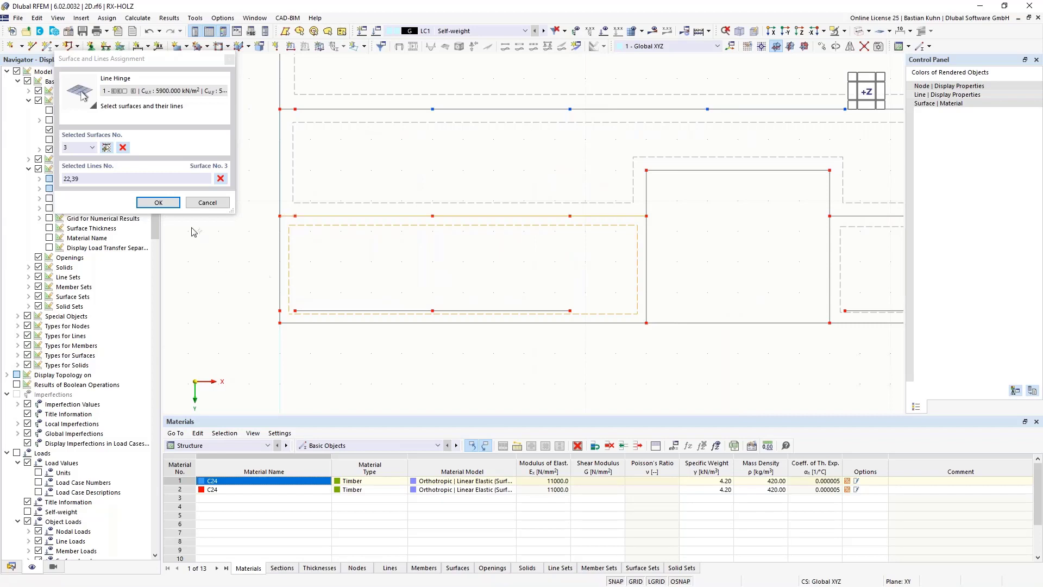
{"action": "left_click", "coordinate": [158, 202]}
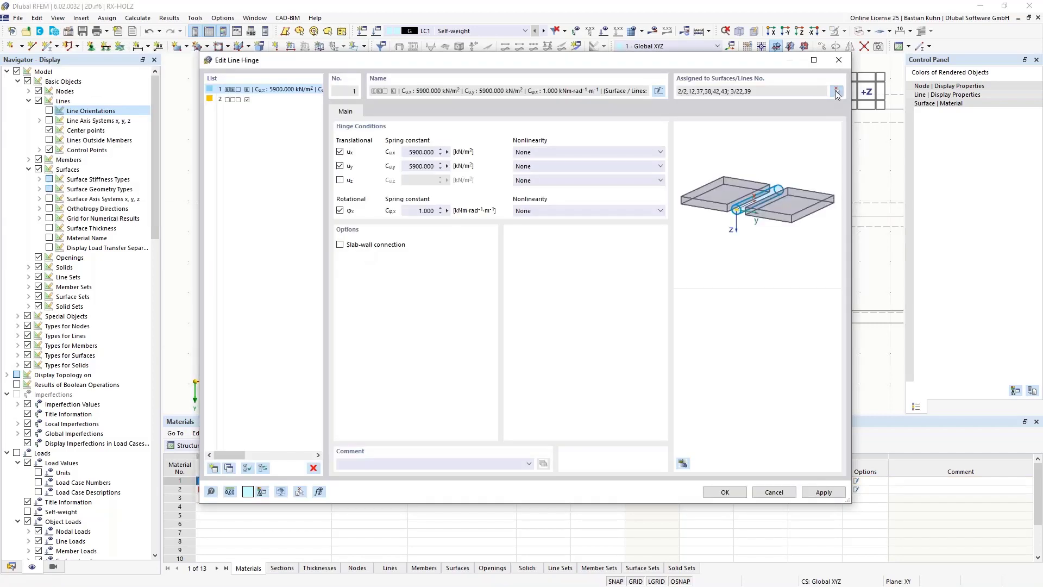
Add the lower middle panel between the recesses to the line hinge assignment along its upper joint line.
{"action": "left_click", "coordinate": [837, 92]}
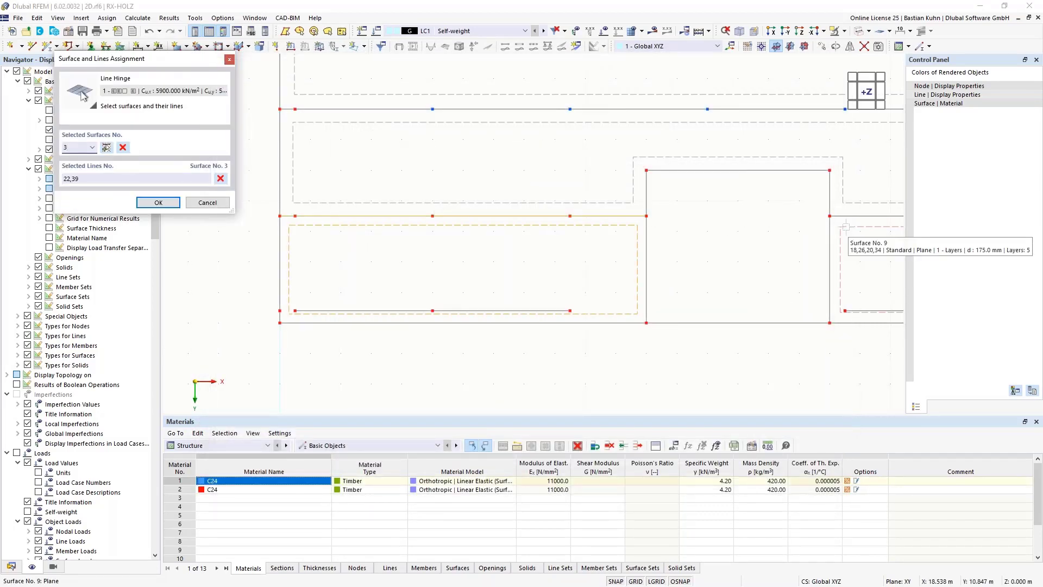
{"action": "left_click", "coordinate": [831, 294]}
{"action": "scroll", "coordinate": [832, 321], "scroll_direction": "down", "scroll_amount": 4}
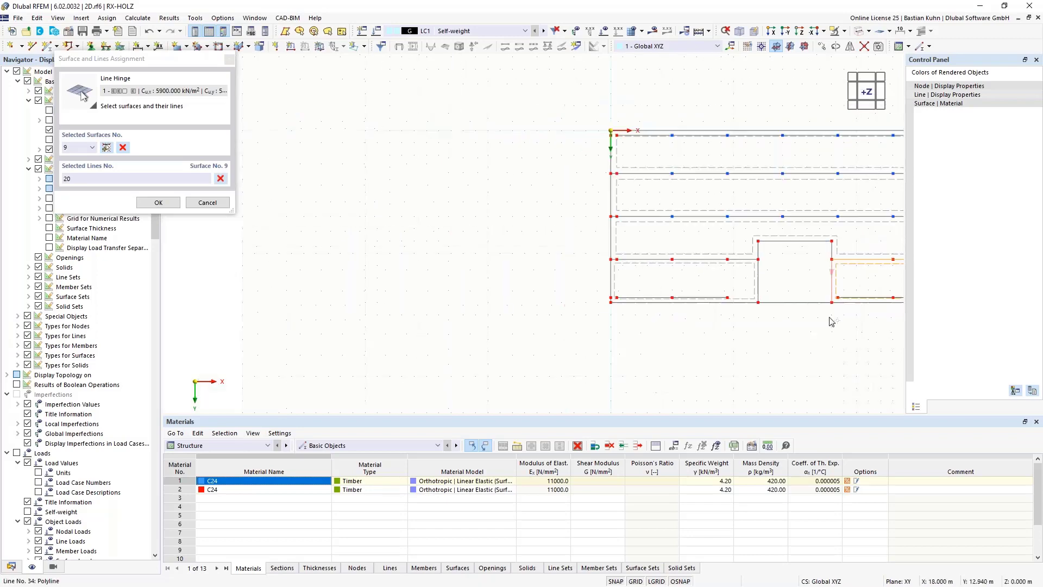
Add the lower right panel's upper joint line and its right end segment to the line hinge, and save the assignments.
{"action": "middle_click_drag", "start_coordinate": [831, 321], "coordinate": [402, 335]}
{"action": "scroll", "coordinate": [698, 311], "scroll_direction": "up", "scroll_amount": 3}
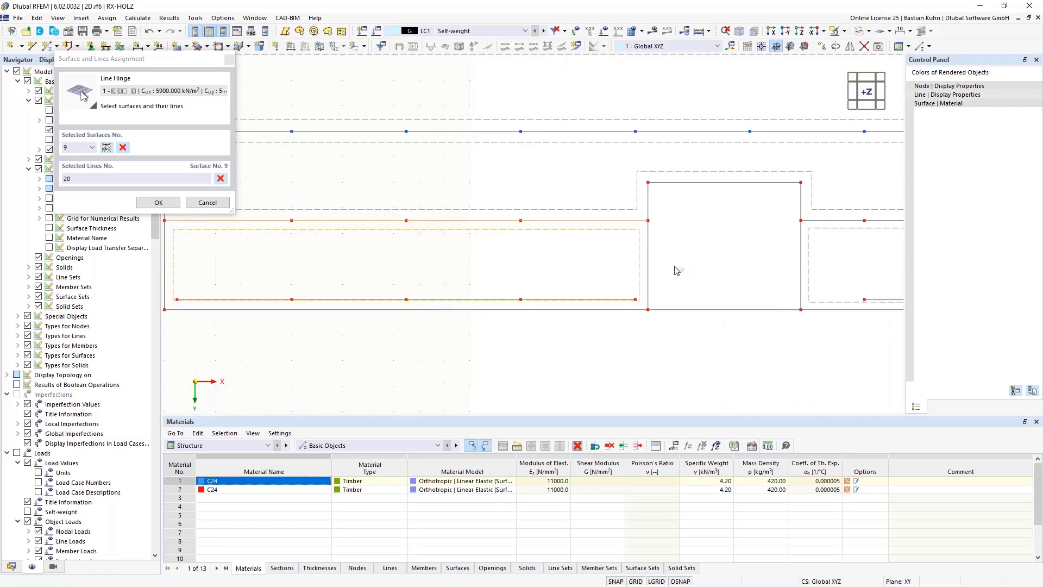
{"action": "left_click", "coordinate": [815, 221]}
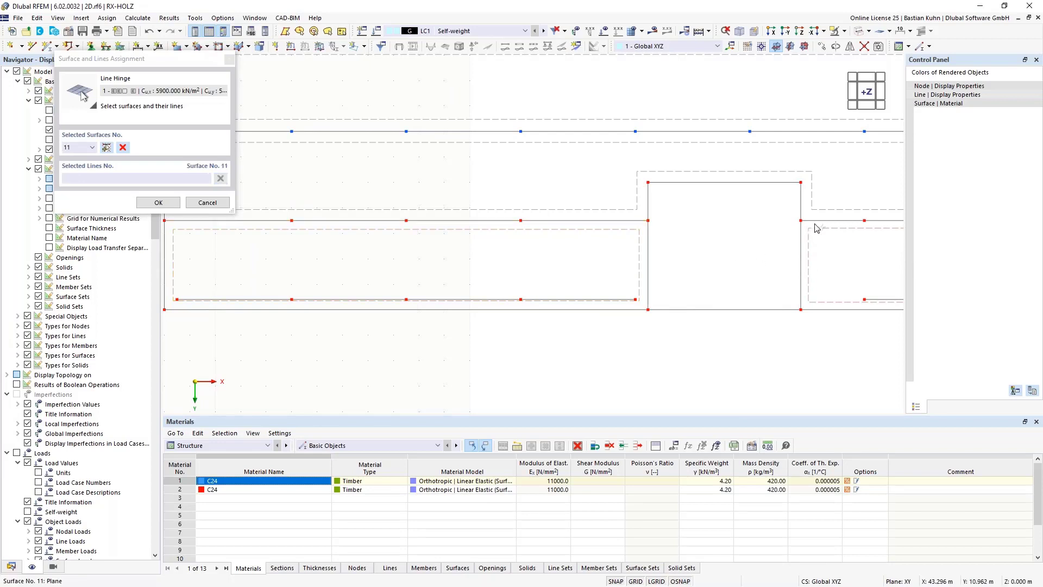
{"action": "scroll", "coordinate": [809, 260], "scroll_direction": "down", "scroll_amount": 5}
{"action": "middle_click_drag", "start_coordinate": [834, 295], "coordinate": [515, 322]}
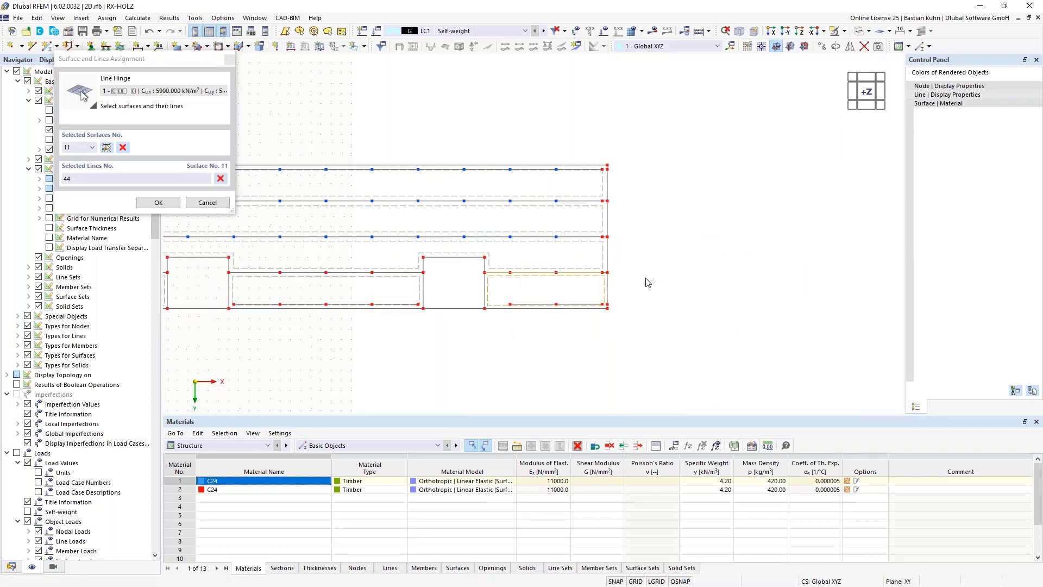
{"action": "scroll", "coordinate": [630, 272], "scroll_direction": "up", "scroll_amount": 6}
{"action": "left_click", "coordinate": [560, 274]}
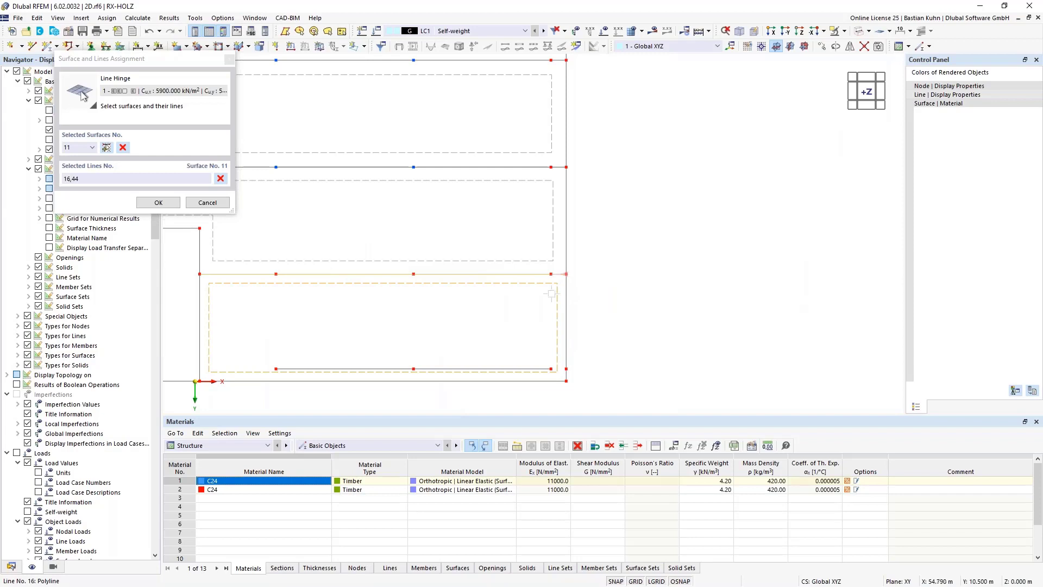
{"action": "left_click", "coordinate": [159, 203]}
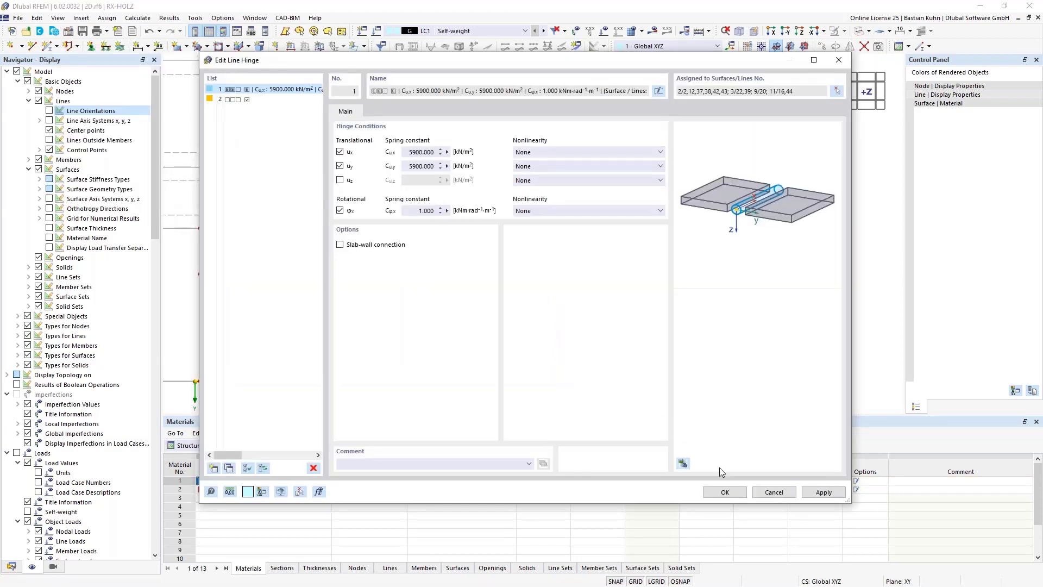
{"action": "left_click", "coordinate": [724, 492]}
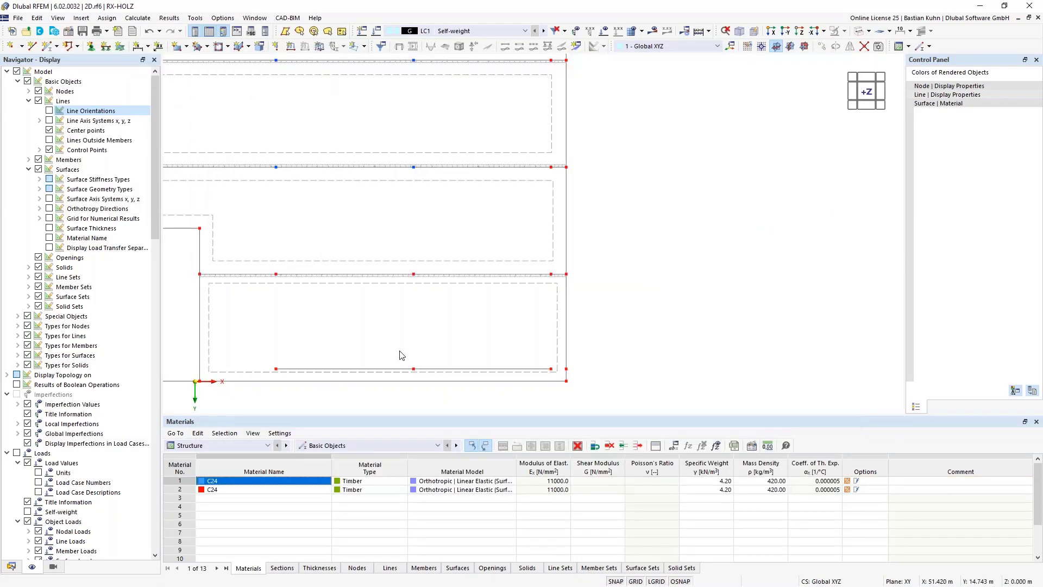
Enlarge the line hinge symbols and widen their spacing in the graphic display.
{"action": "scroll", "coordinate": [547, 270], "scroll_direction": "up", "scroll_amount": 5}
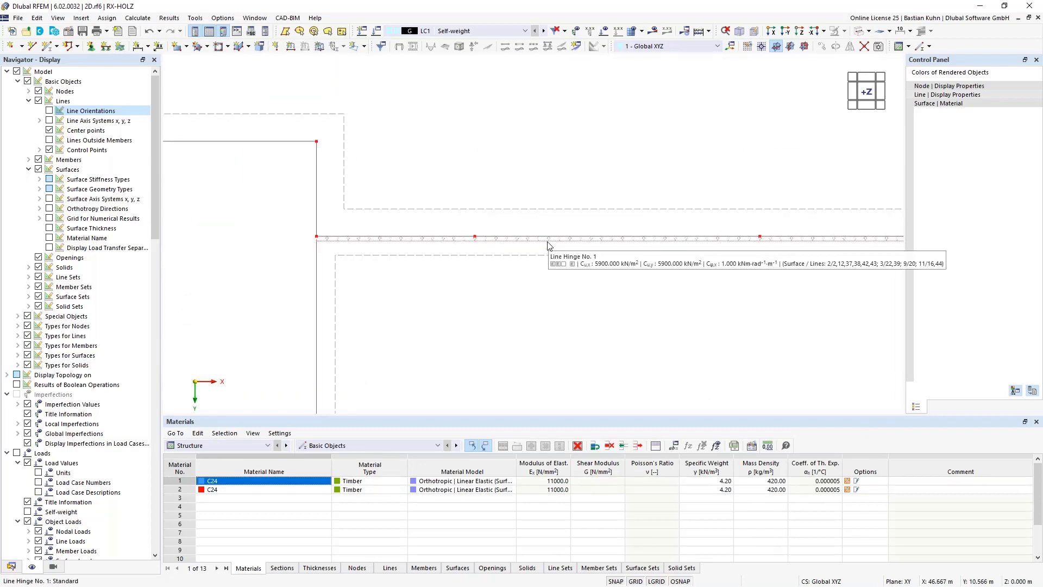
{"action": "right_click", "coordinate": [548, 246]}
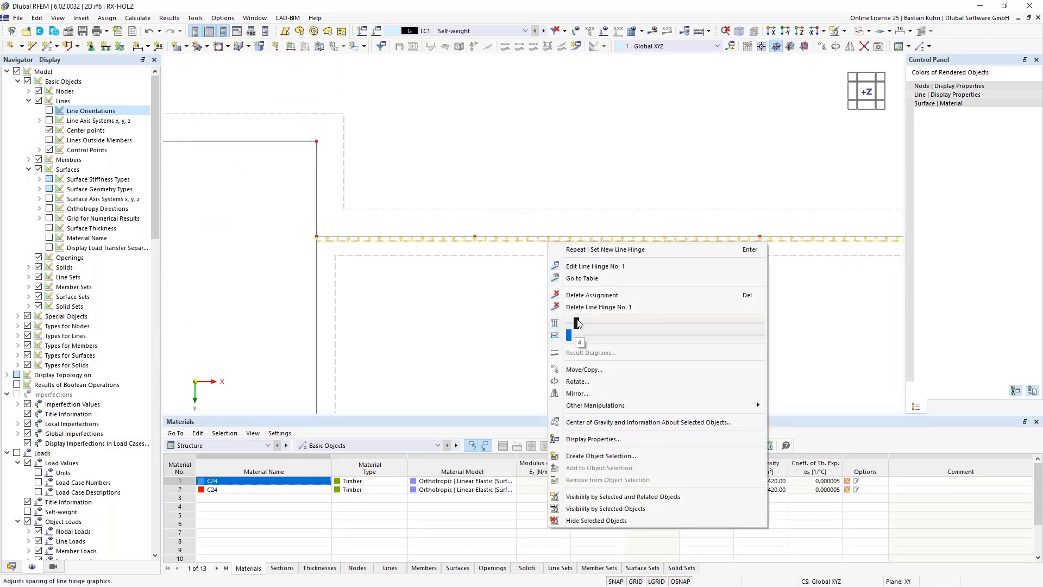
{"action": "left_click_drag", "start_coordinate": [657, 326], "coordinate": [683, 324]}
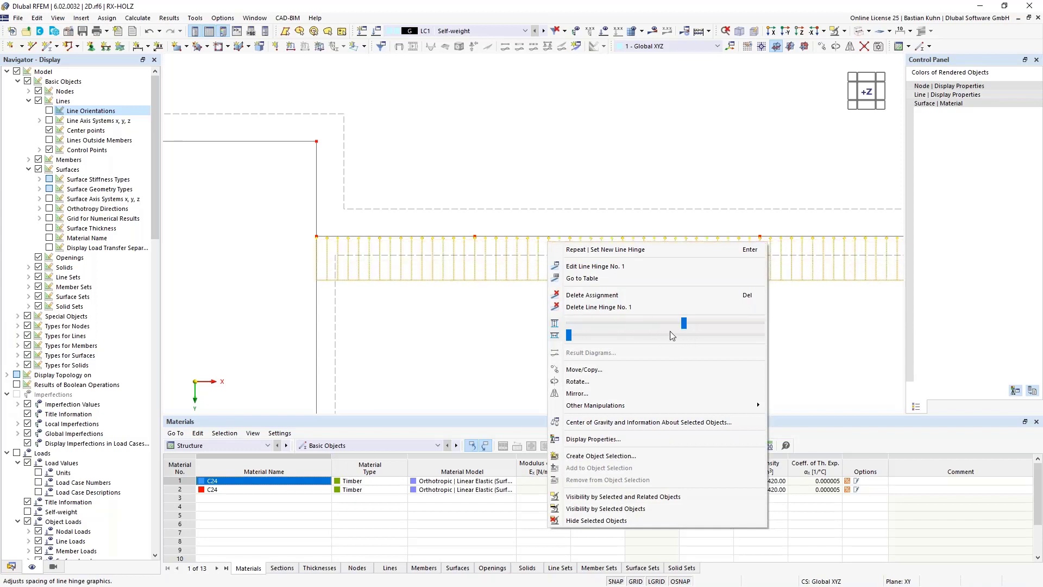
{"action": "left_click_drag", "start_coordinate": [569, 337], "coordinate": [663, 338]}
{"action": "left_click", "coordinate": [489, 354]}
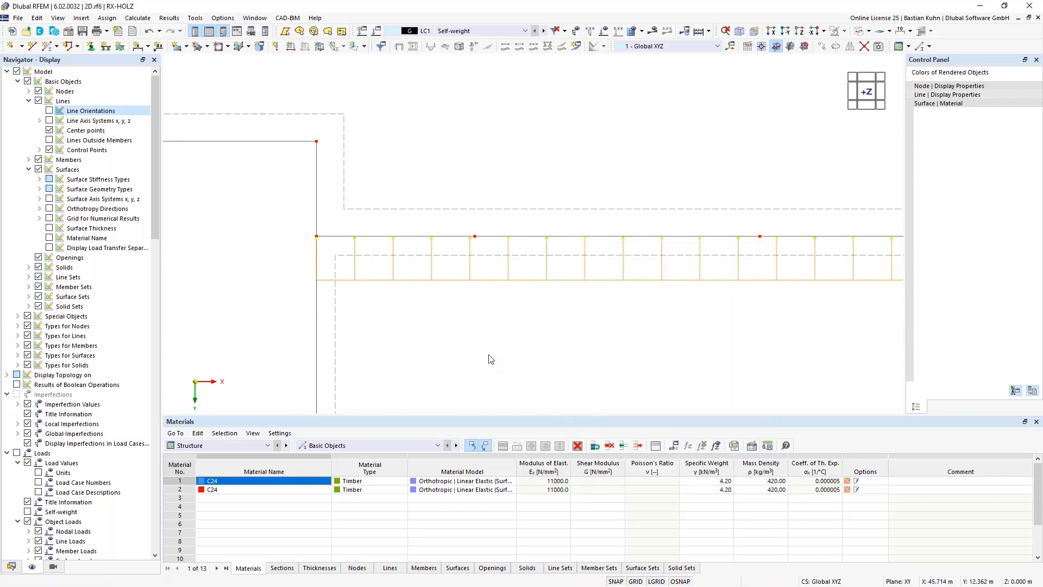
Edit the Hinged line support to use springs of 5900 kN/m² in X and Y instead of fixed horizontal restraints.
{"action": "scroll", "coordinate": [484, 344], "scroll_direction": "down", "scroll_amount": 3}
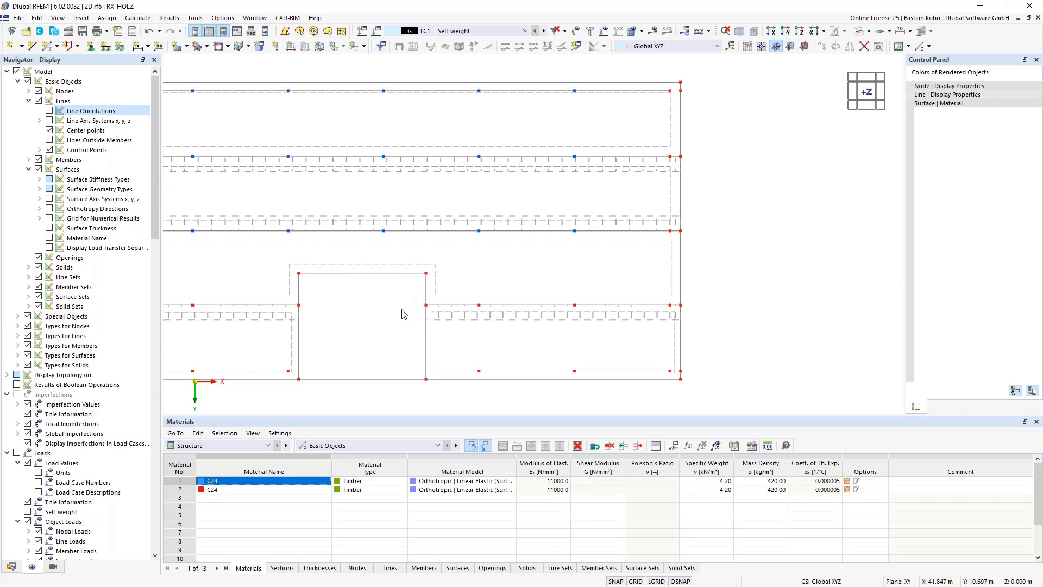
{"action": "scroll", "coordinate": [402, 312], "scroll_direction": "down", "scroll_amount": 4}
{"action": "middle_click_drag", "start_coordinate": [375, 324], "coordinate": [581, 282]}
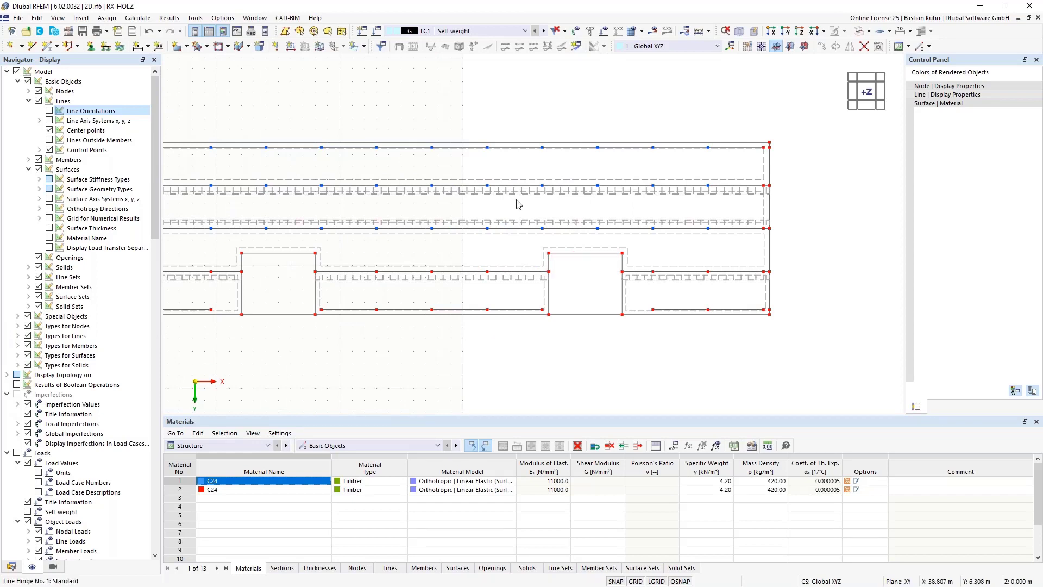
{"action": "left_click", "coordinate": [106, 45]}
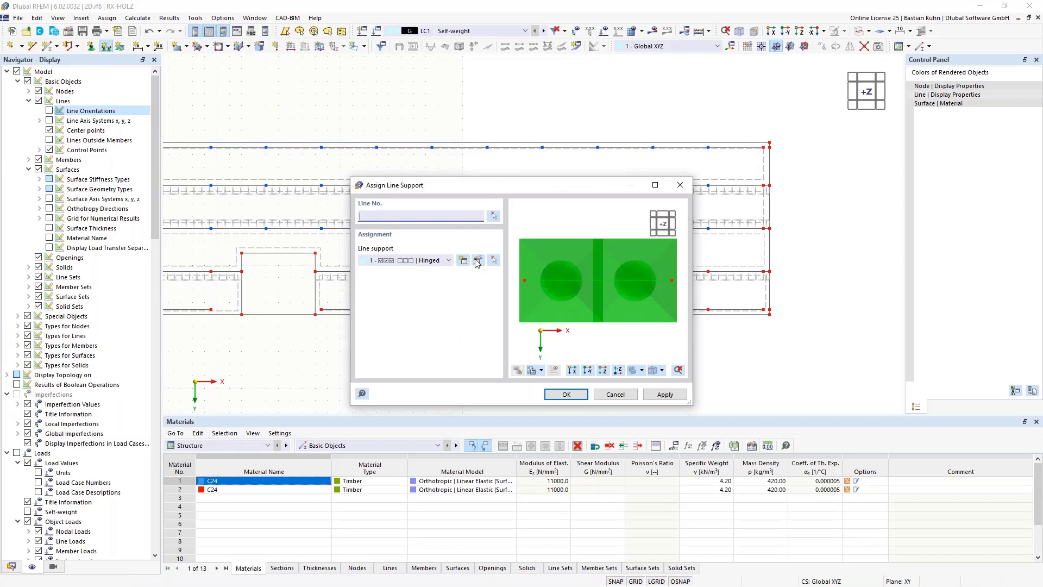
{"action": "left_click", "coordinate": [478, 262]}
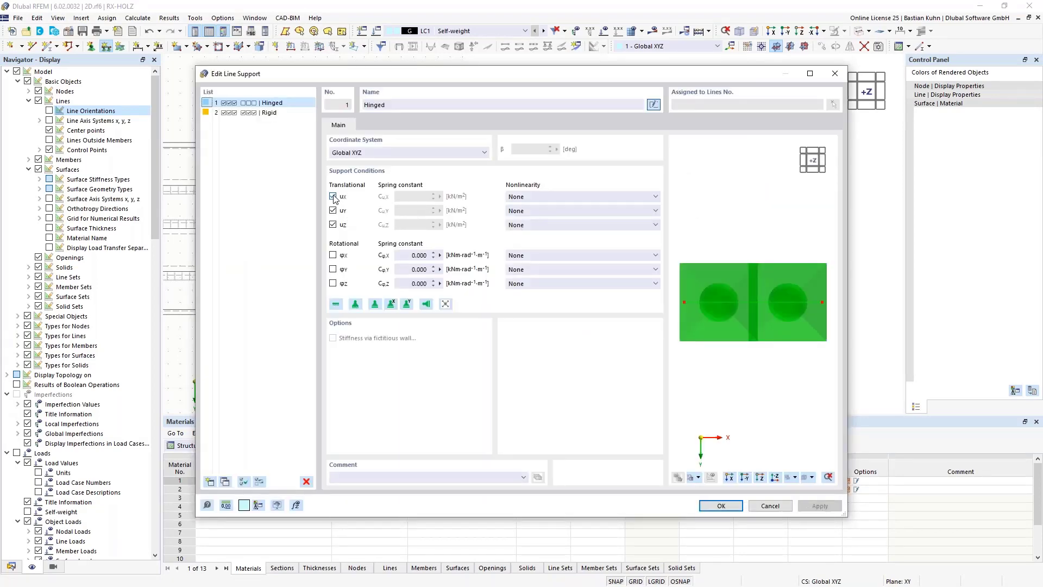
{"action": "left_click", "coordinate": [333, 196]}
{"action": "left_click", "coordinate": [333, 210]}
{"action": "left_click", "coordinate": [418, 196]}
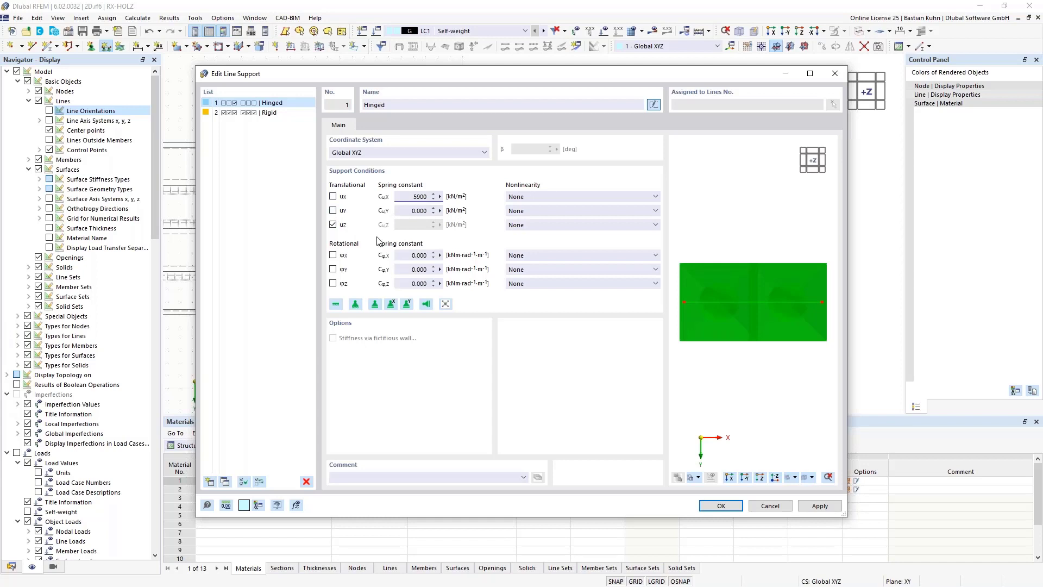
{"action": "key", "text": "Tab"}
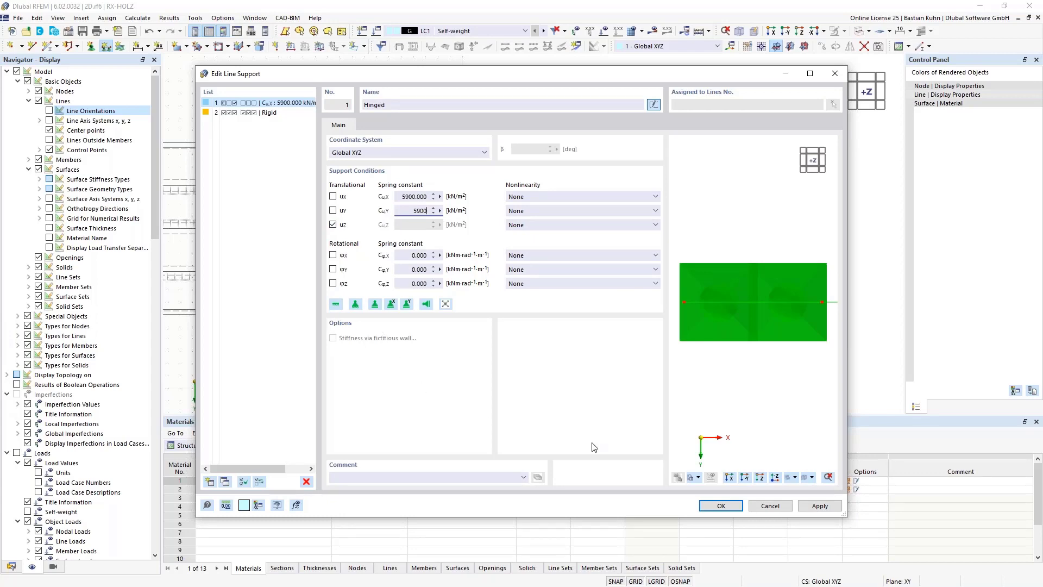
{"action": "left_click", "coordinate": [711, 506]}
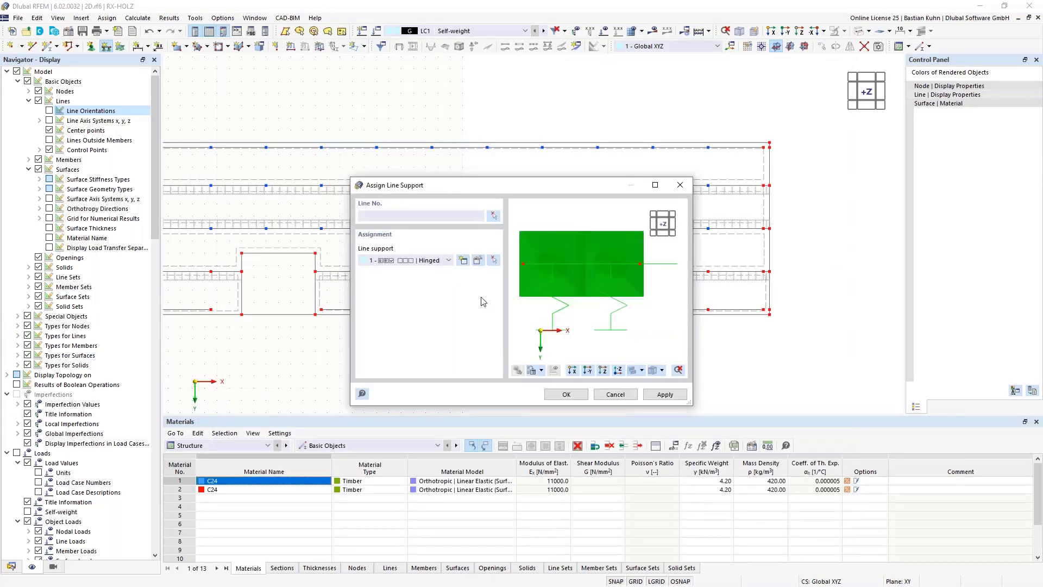
Switch the Hinged line support's coordinate system to Local xyz.
{"action": "left_click", "coordinate": [479, 261]}
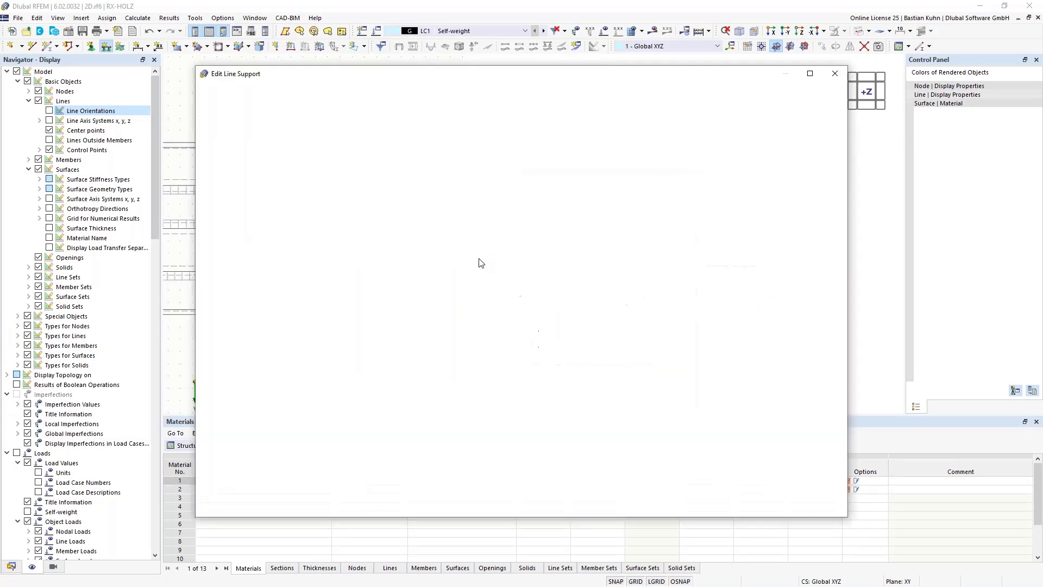
{"action": "left_click", "coordinate": [398, 152]}
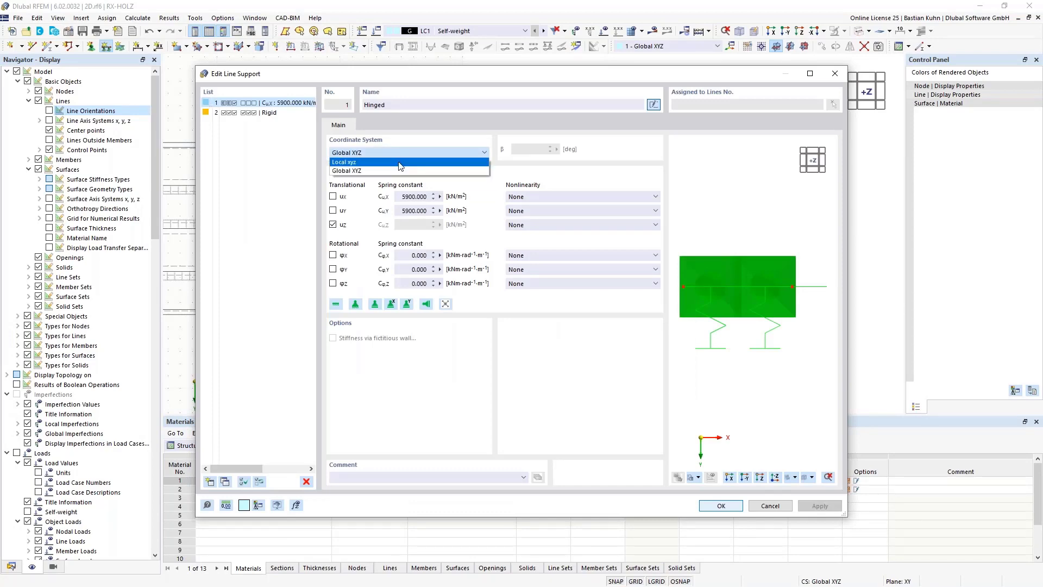
{"action": "left_click", "coordinate": [398, 162]}
{"action": "left_click", "coordinate": [716, 507]}
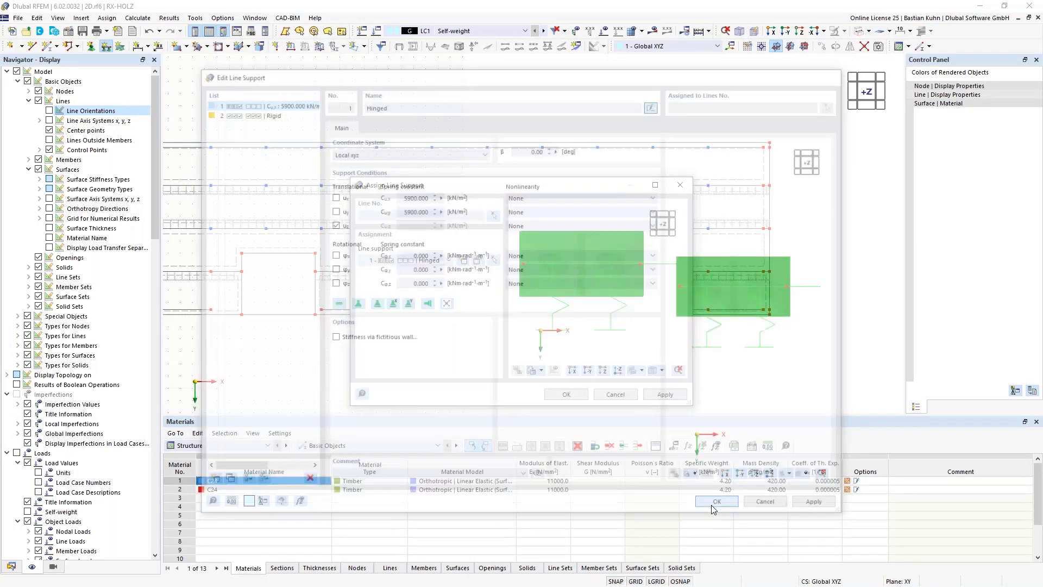
Assign the Hinged line support to the three edges of the left recess.
{"action": "left_click", "coordinate": [567, 395]}
{"action": "left_click", "coordinate": [241, 290]}
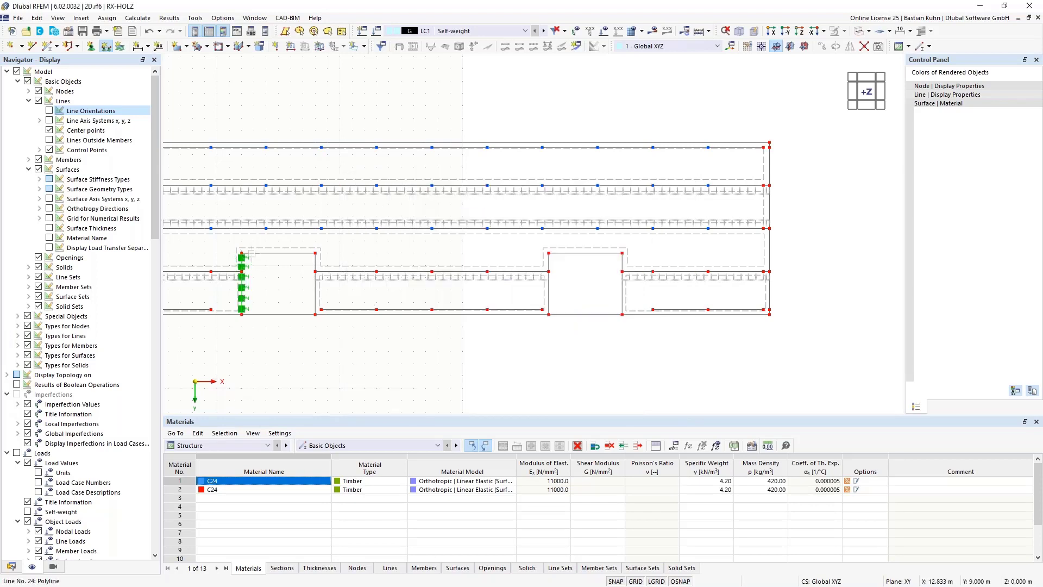
{"action": "left_click", "coordinate": [299, 254]}
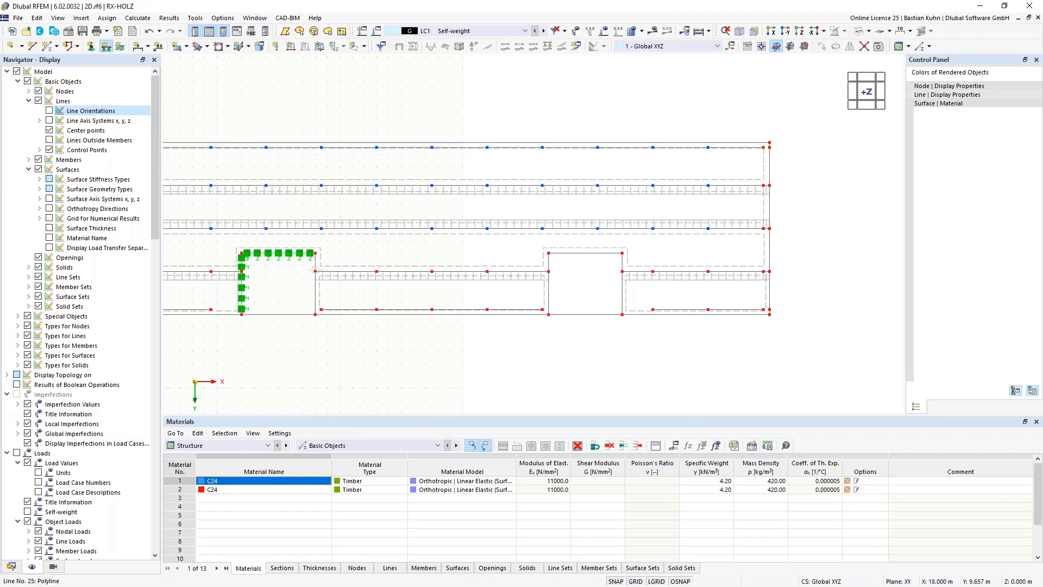
{"action": "left_click", "coordinate": [315, 288]}
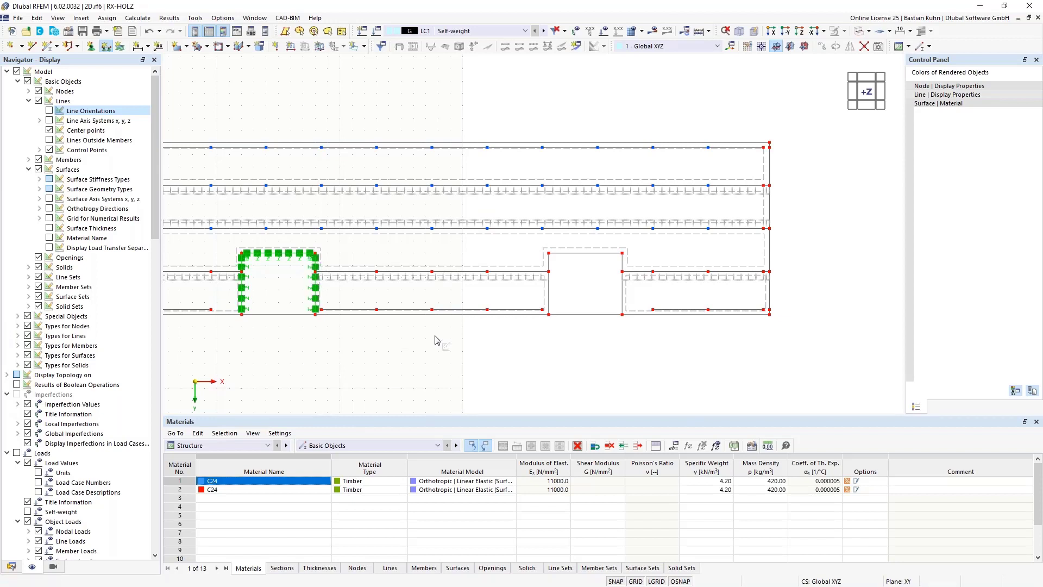
Assign the Hinged line support to all edge segments around the right recess and end the assignment.
{"action": "left_click", "coordinate": [549, 277]}
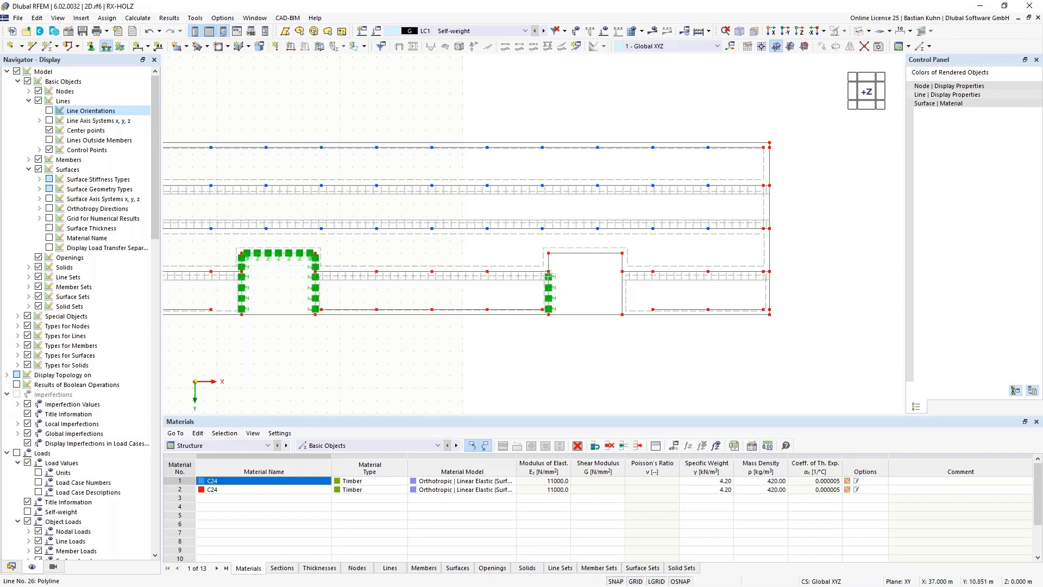
{"action": "left_click", "coordinate": [549, 262]}
{"action": "left_click", "coordinate": [558, 253]}
{"action": "left_click", "coordinate": [622, 264]}
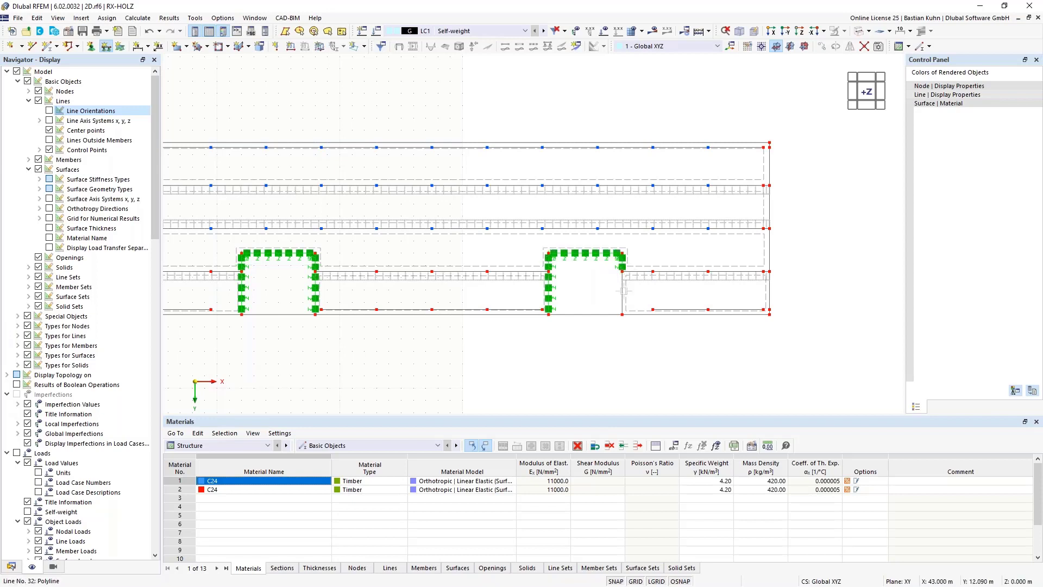
{"action": "left_click", "coordinate": [622, 291]}
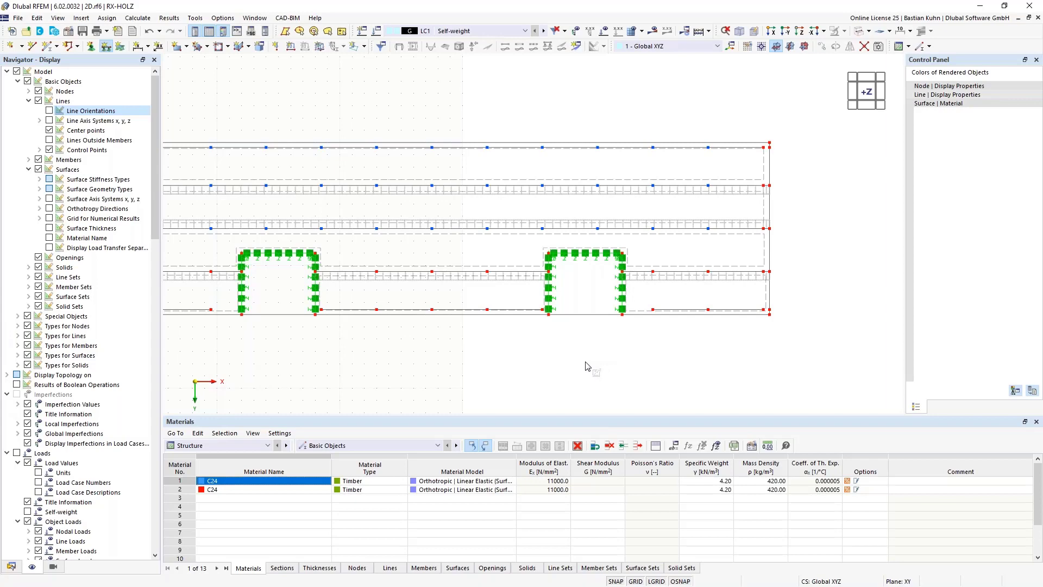
{"action": "key", "text": "Escape"}
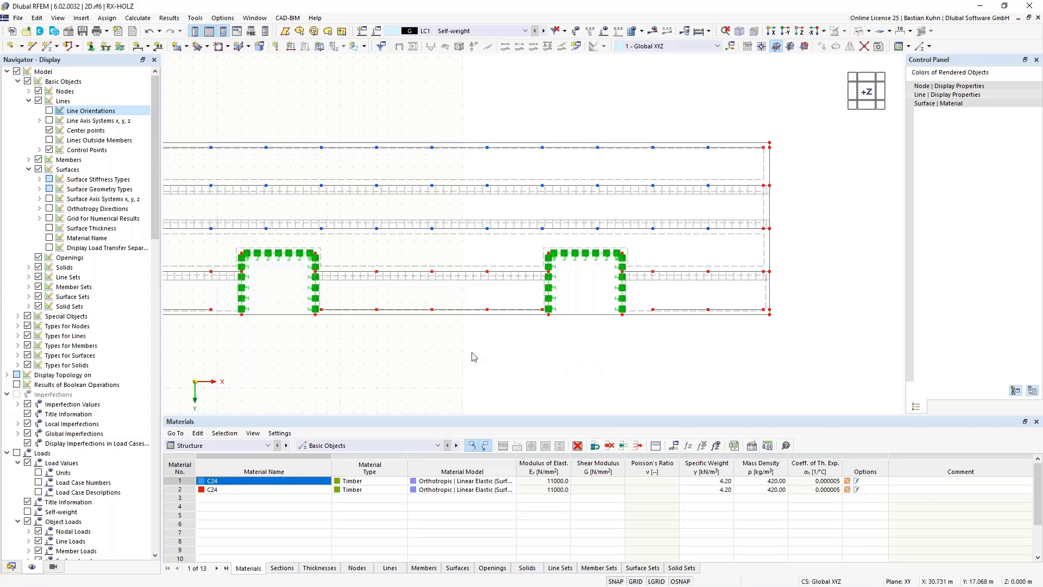
{"action": "scroll", "coordinate": [491, 352], "scroll_direction": "down", "scroll_amount": 4}
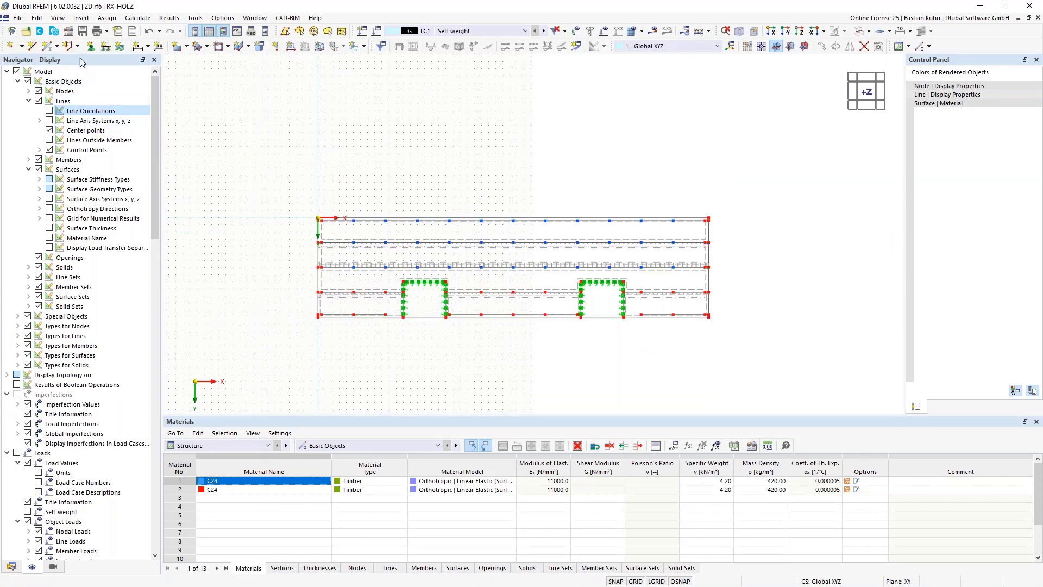
Edit the Hinged nodal support to release uX, uY and φZ, keeping only uZ fixed.
{"action": "left_click", "coordinate": [91, 46]}
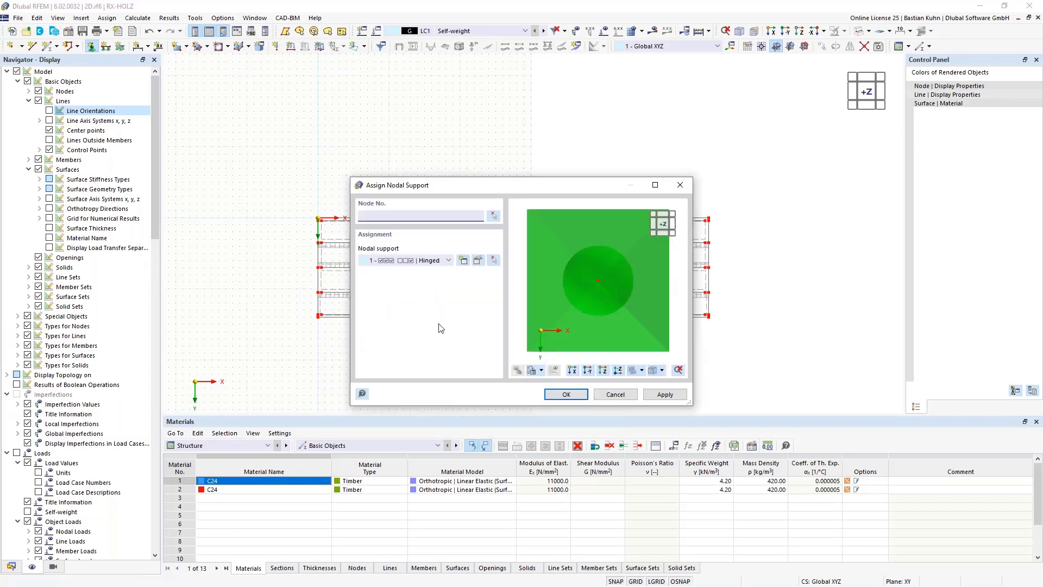
{"action": "left_click", "coordinate": [478, 261]}
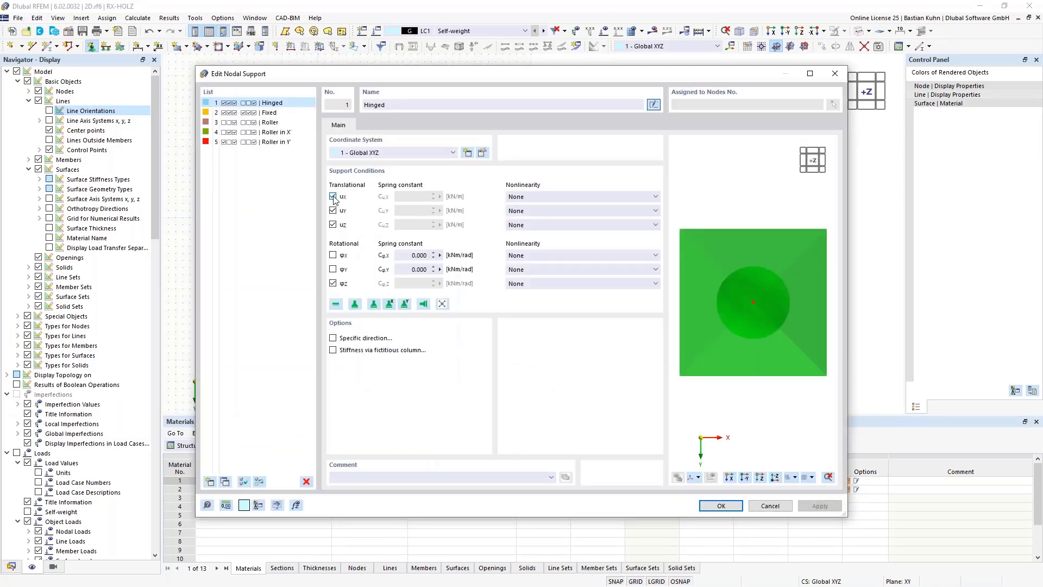
{"action": "left_click", "coordinate": [332, 196]}
{"action": "left_click", "coordinate": [332, 211]}
{"action": "left_click", "coordinate": [333, 284]}
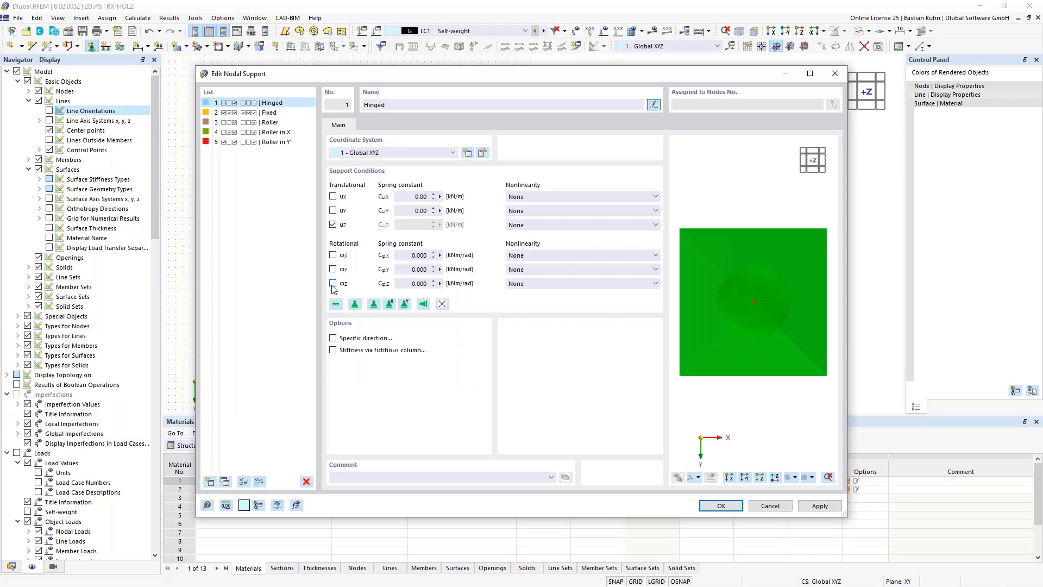
{"action": "left_click", "coordinate": [721, 505]}
Assign the Hinged nodal support to the node rows across the slab, including those above the recesses but not the recess edges.
{"action": "left_click", "coordinate": [565, 395]}
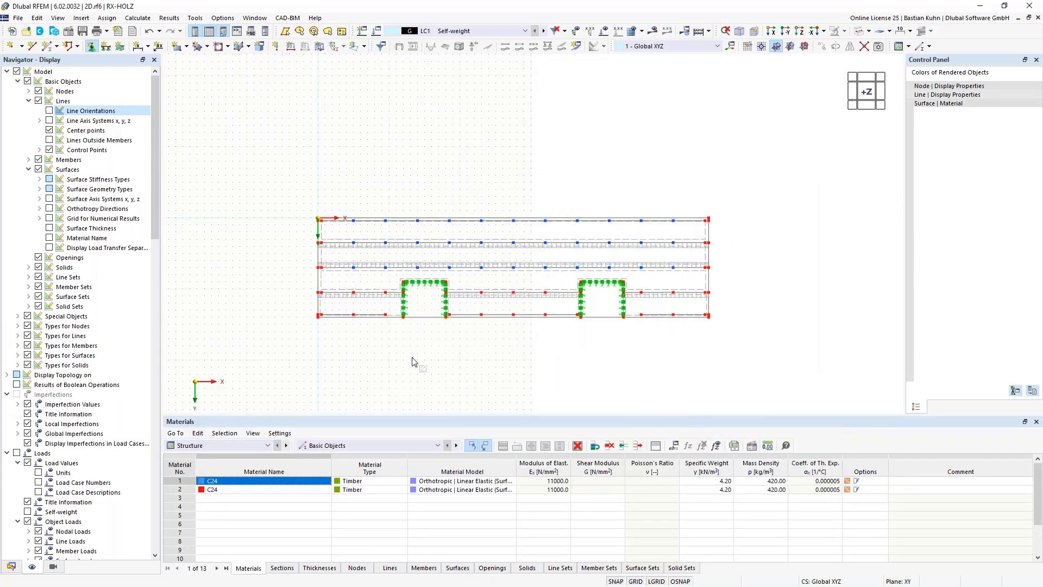
{"action": "left_click_drag", "start_coordinate": [395, 332], "coordinate": [321, 198]}
{"action": "left_click_drag", "start_coordinate": [557, 331], "coordinate": [474, 212]}
{"action": "scroll", "coordinate": [701, 325], "scroll_direction": "up", "scroll_amount": 2}
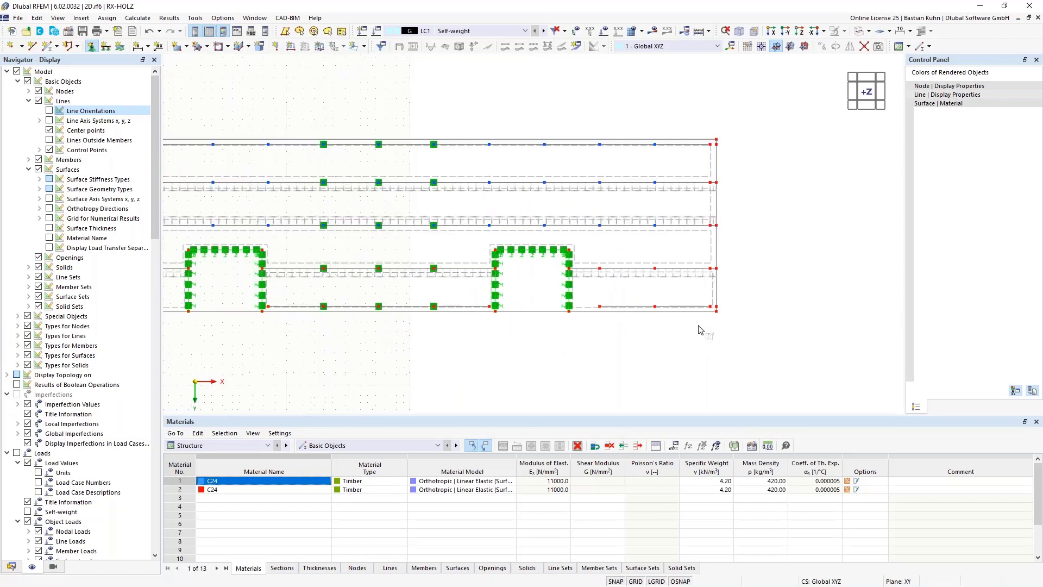
{"action": "left_click_drag", "start_coordinate": [716, 317], "coordinate": [439, 213]}
{"action": "middle_click_drag", "start_coordinate": [413, 359], "coordinate": [665, 353]}
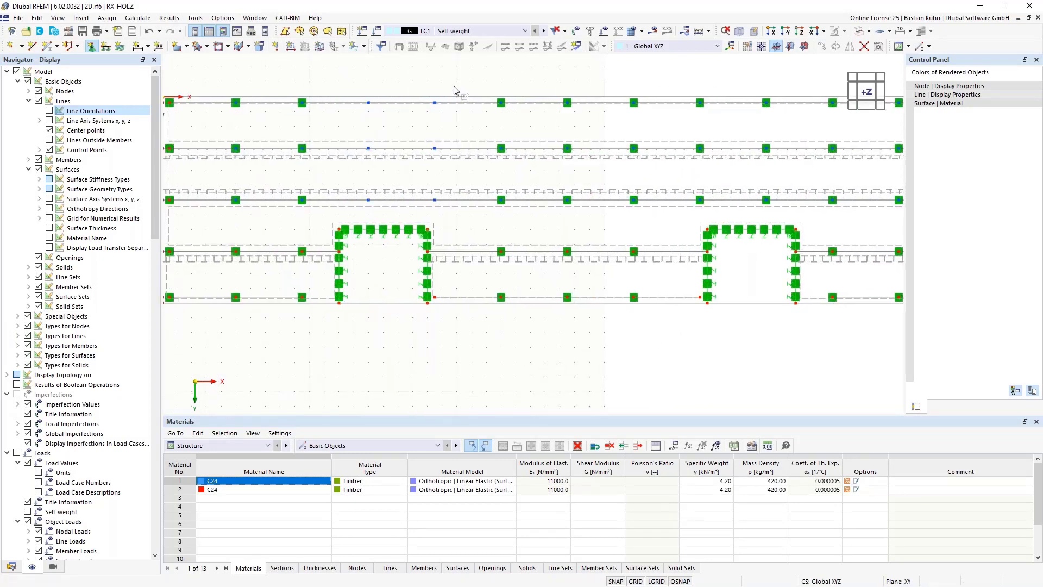
{"action": "left_click_drag", "start_coordinate": [454, 86], "coordinate": [354, 231]}
{"action": "key", "text": "Escape"}
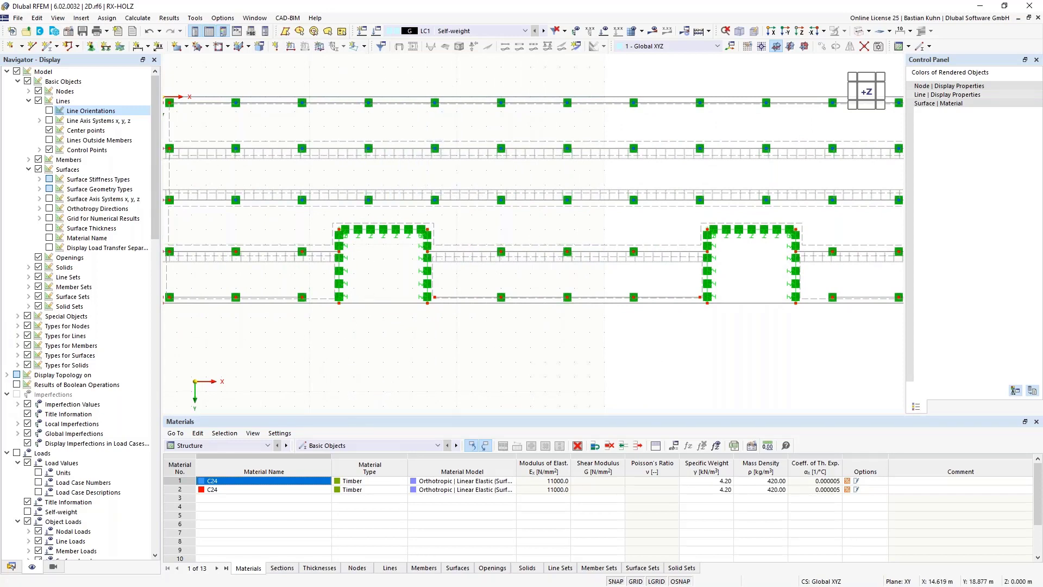
Apply a uniform 1.00 kN/m² surface load in the global Z direction to all slab surfaces in LC1 Self-weight.
{"action": "scroll", "coordinate": [383, 373], "scroll_direction": "down", "scroll_amount": 2}
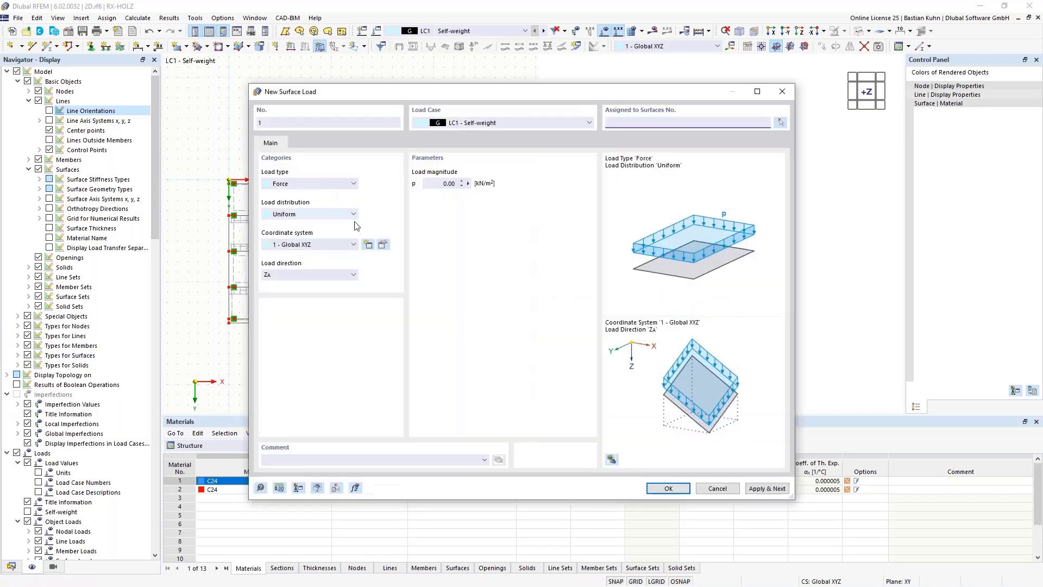
{"action": "left_click", "coordinate": [451, 183]}
{"action": "type", "text": "1"}
{"action": "key", "text": "Return"}
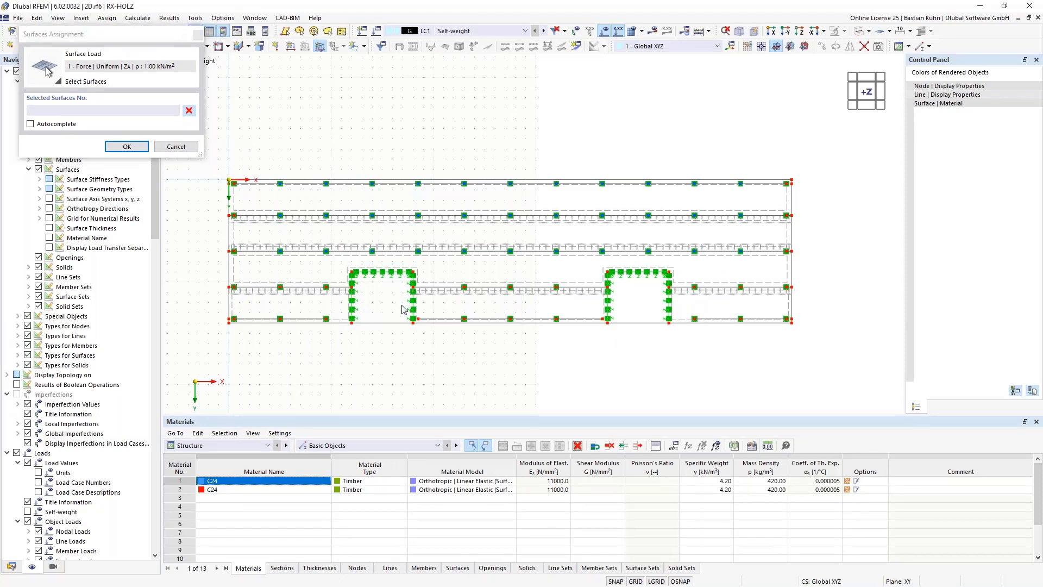
{"action": "left_click_drag", "start_coordinate": [217, 164], "coordinate": [822, 363]}
{"action": "left_click", "coordinate": [127, 147]}
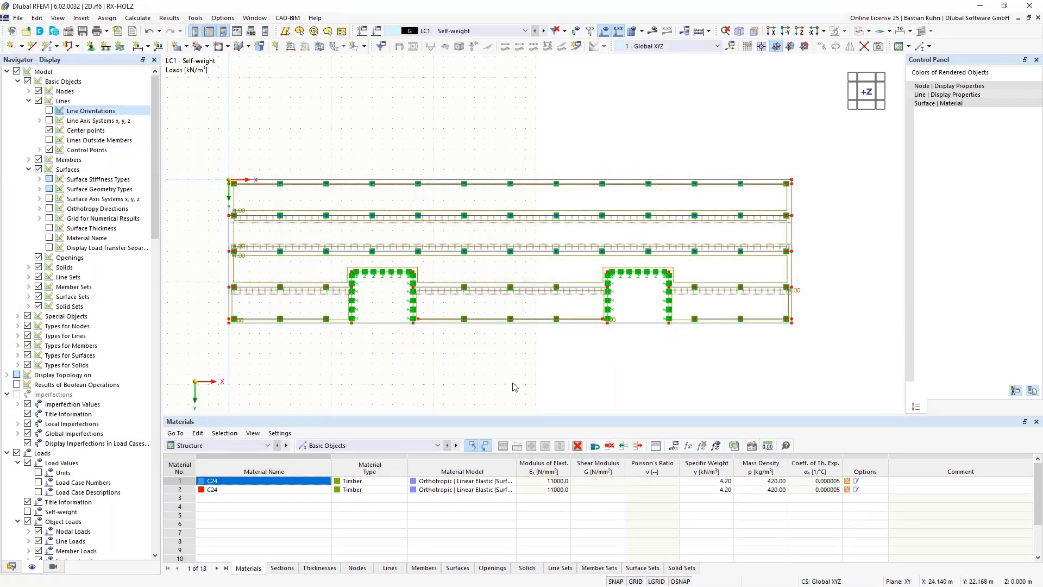
{"action": "middle_click_drag", "start_coordinate": [561, 386], "coordinate": [498, 228], "text": "ctrl"}
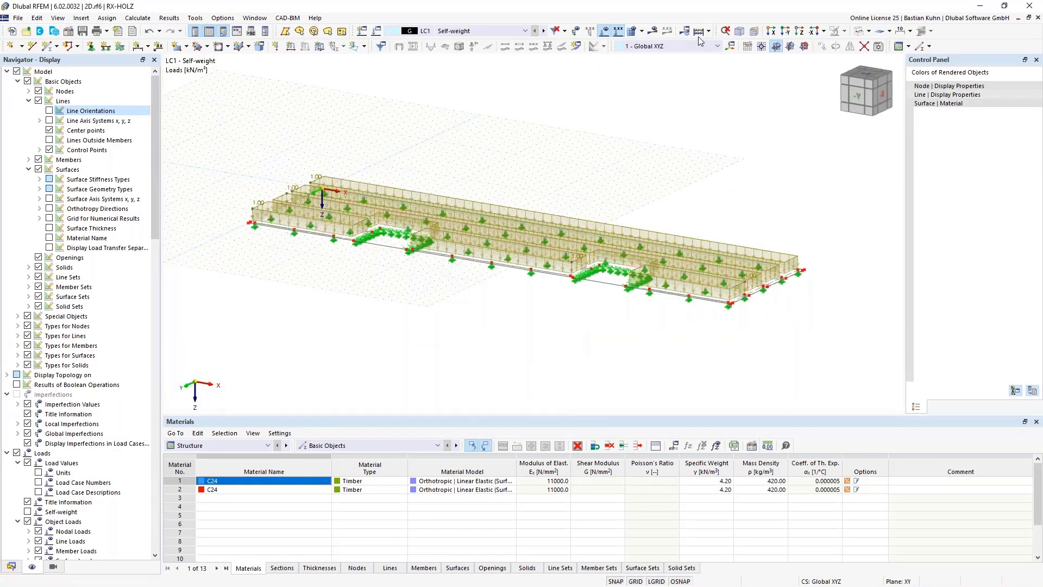
Create load cases LC2 to LC5 with the action category Imposed loads - category A: domestic, residential areas.
{"action": "left_click", "coordinate": [798, 33]}
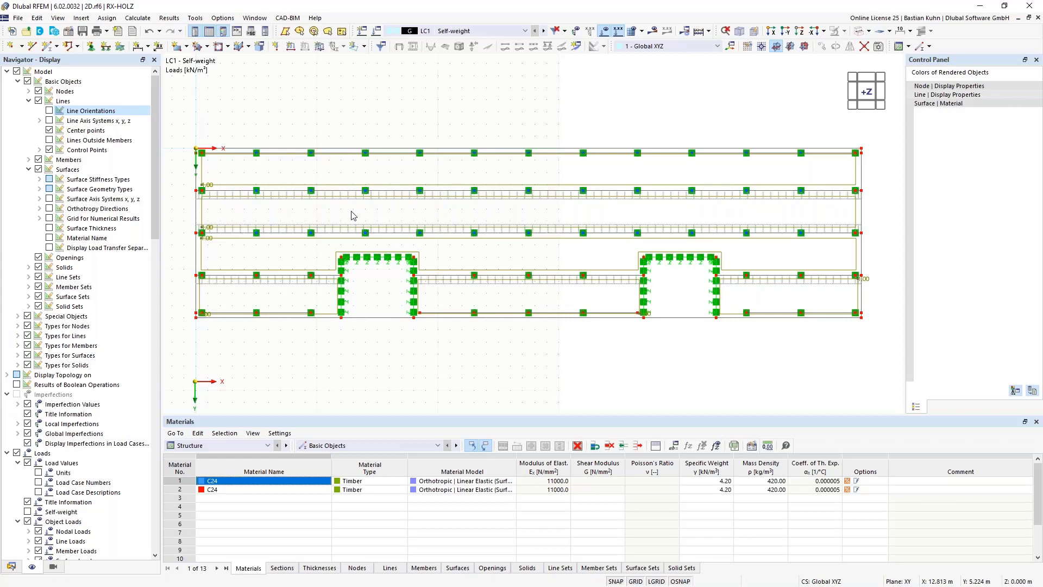
{"action": "left_click", "coordinate": [363, 31]}
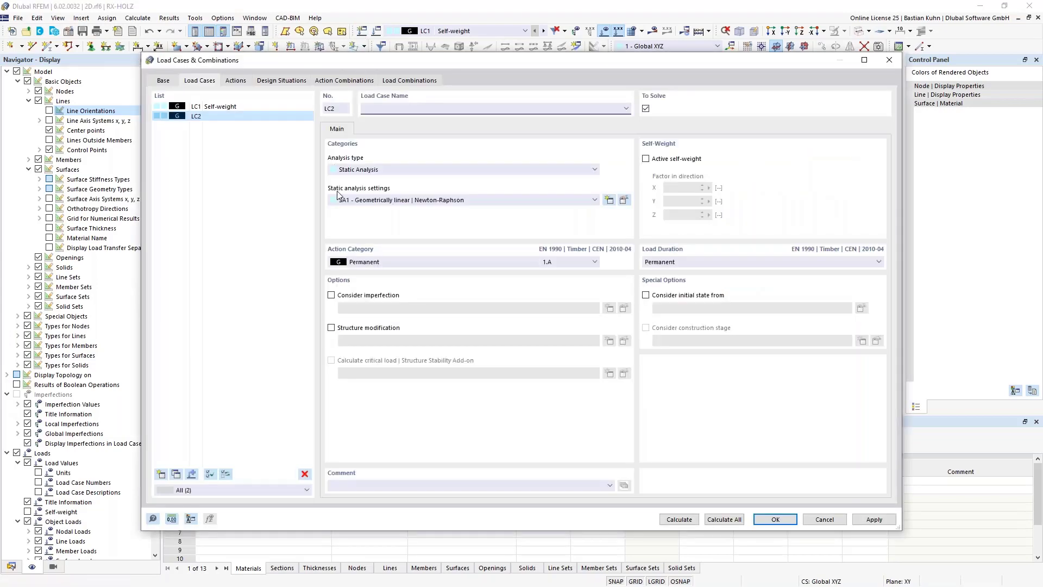
{"action": "left_click", "coordinate": [392, 266]}
{"action": "left_click", "coordinate": [393, 298]}
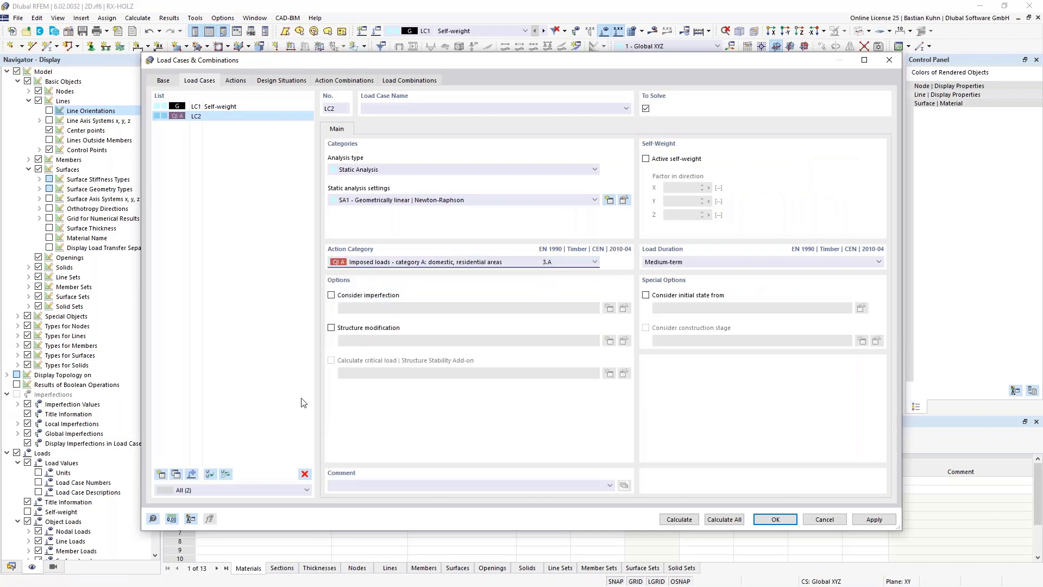
{"action": "left_click", "coordinate": [162, 475]}
{"action": "left_click", "coordinate": [163, 475]}
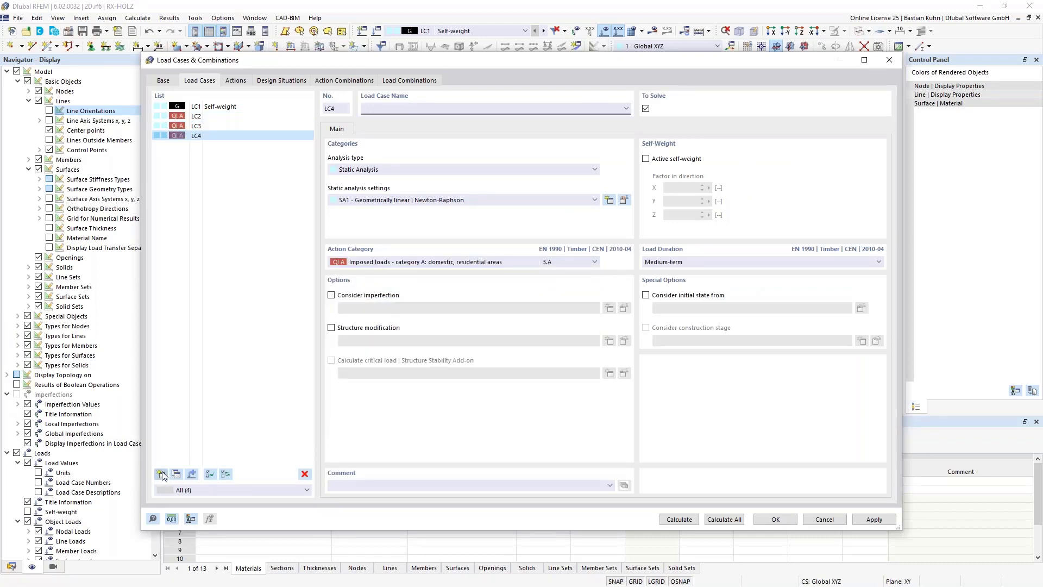
{"action": "left_click", "coordinate": [163, 475]}
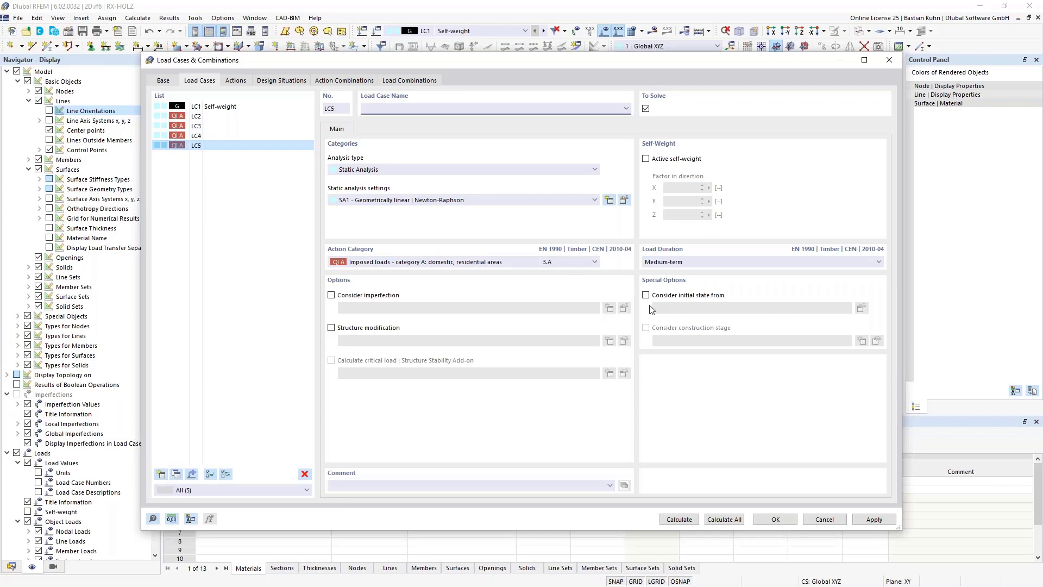
Add load case LC6 with the action category Wind and save the load cases.
{"action": "left_click", "coordinate": [162, 474]}
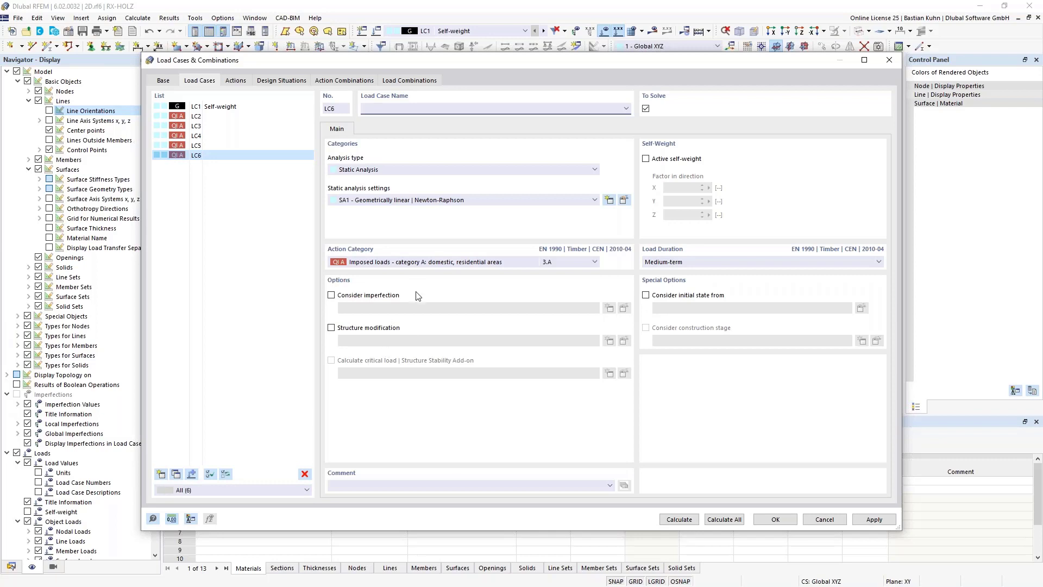
{"action": "left_click", "coordinate": [419, 267]}
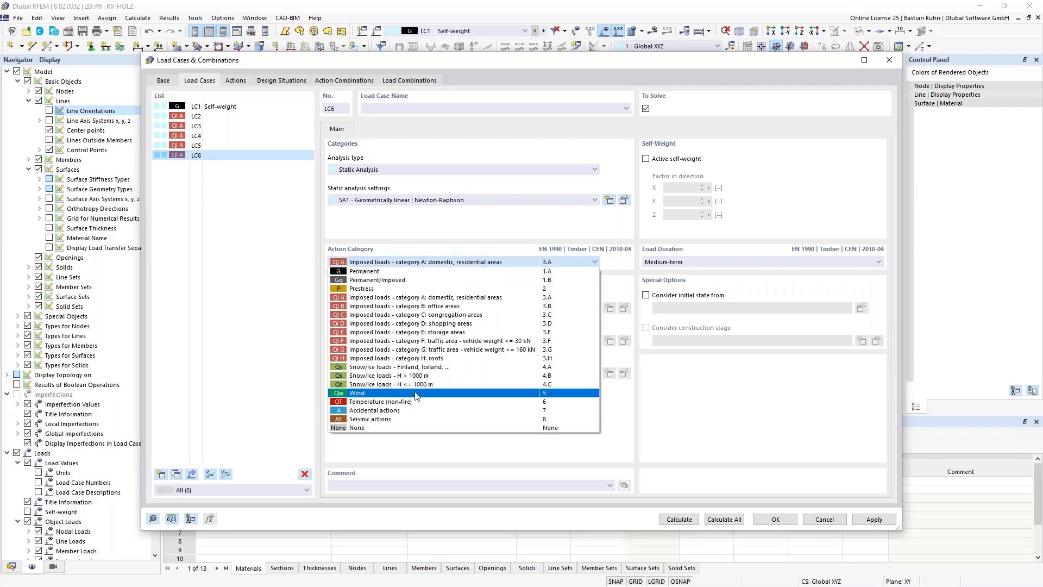
{"action": "left_click", "coordinate": [429, 395]}
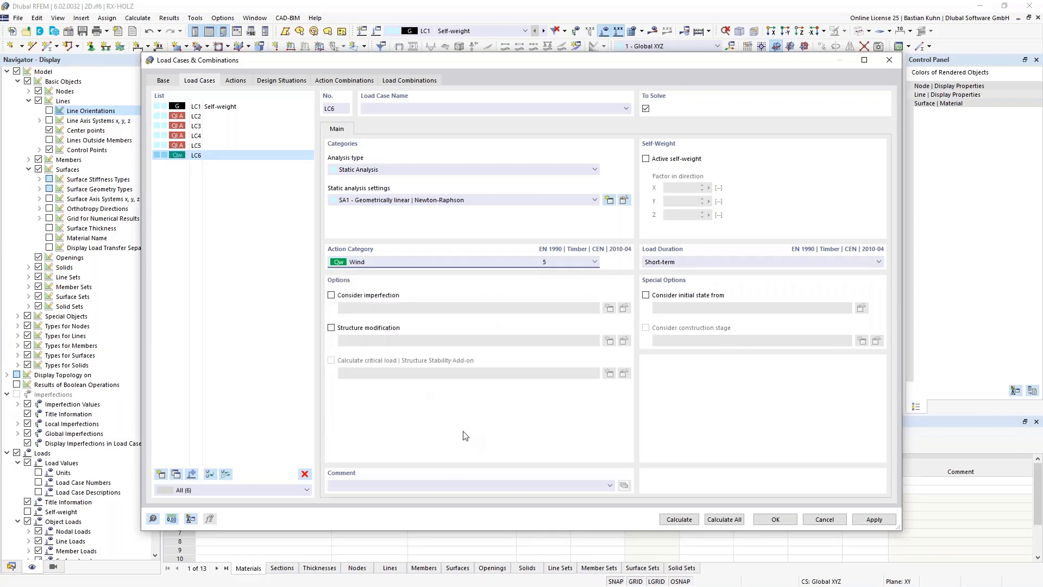
{"action": "left_click", "coordinate": [775, 520]}
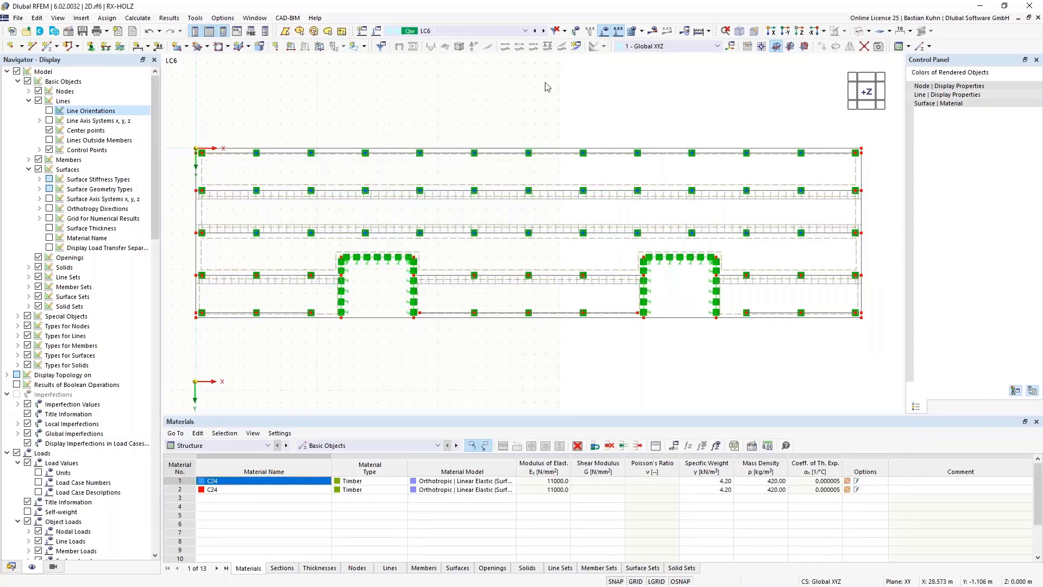
Apply a uniform 1.50 kN/m² surface load in the global Z direction to surface 1 in LC2.
{"action": "left_click", "coordinate": [523, 31]}
{"action": "left_click", "coordinate": [521, 47]}
{"action": "left_click", "coordinate": [320, 46]}
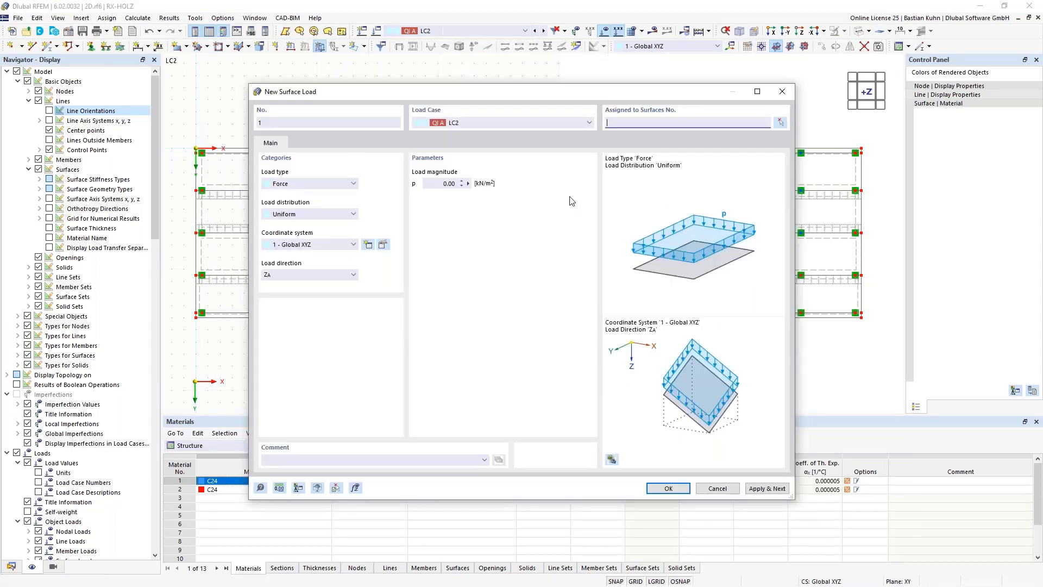
{"action": "left_click", "coordinate": [440, 183]}
{"action": "type", "text": "1,5"}
{"action": "left_click", "coordinate": [780, 121]}
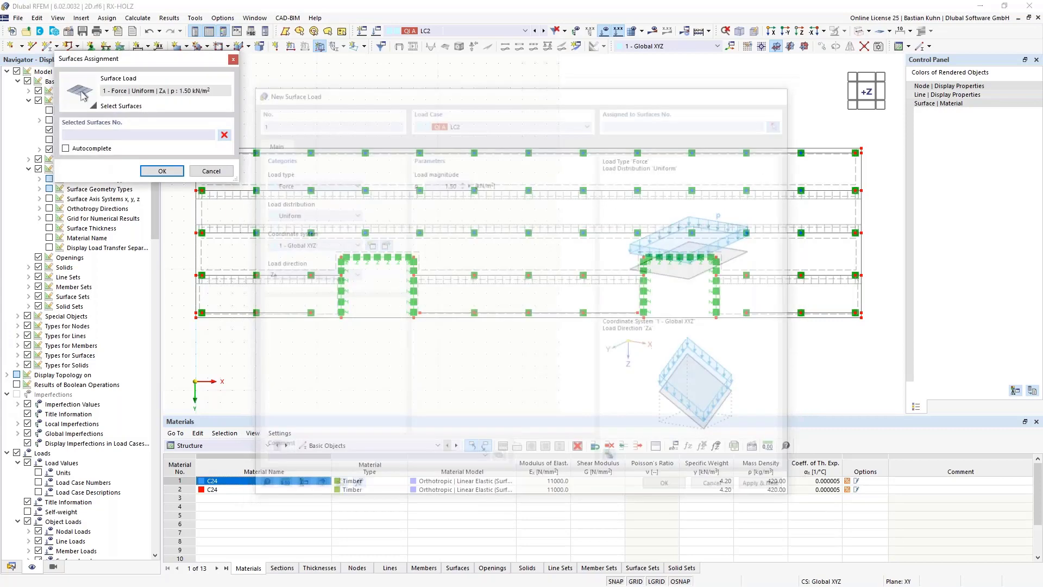
{"action": "left_click", "coordinate": [622, 159]}
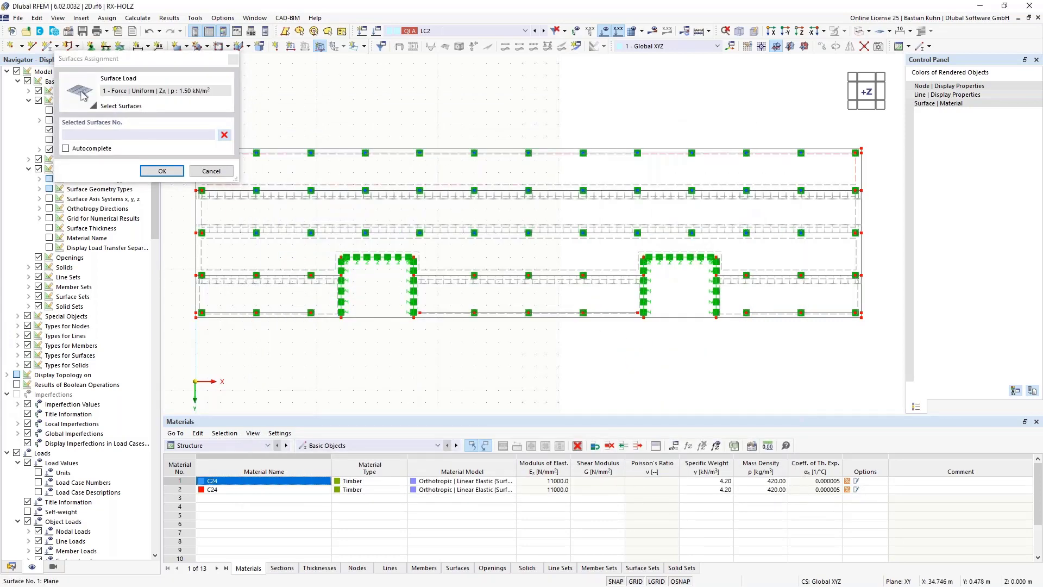
{"action": "left_click", "coordinate": [152, 173]}
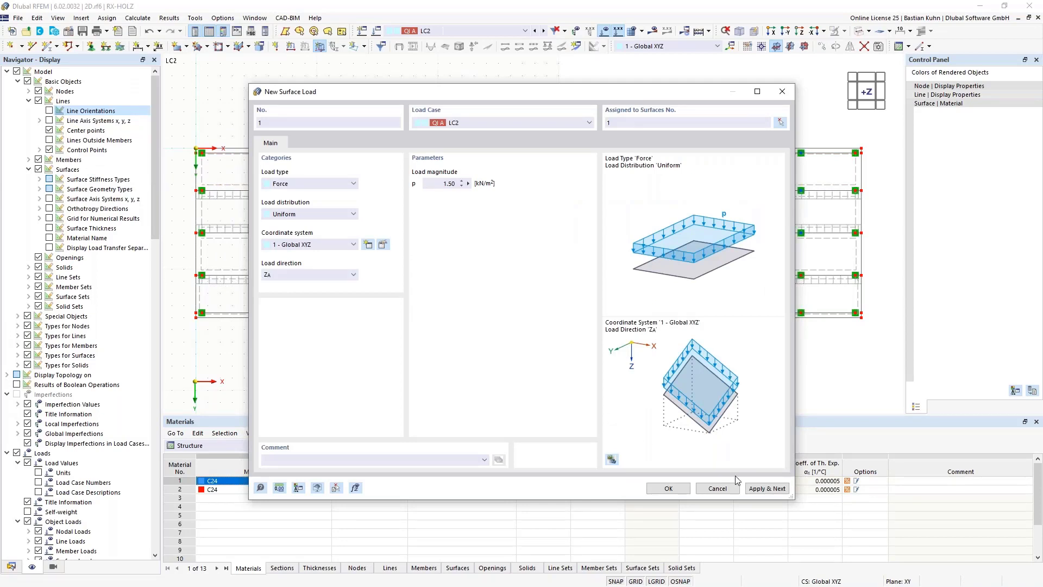
{"action": "left_click", "coordinate": [766, 488]}
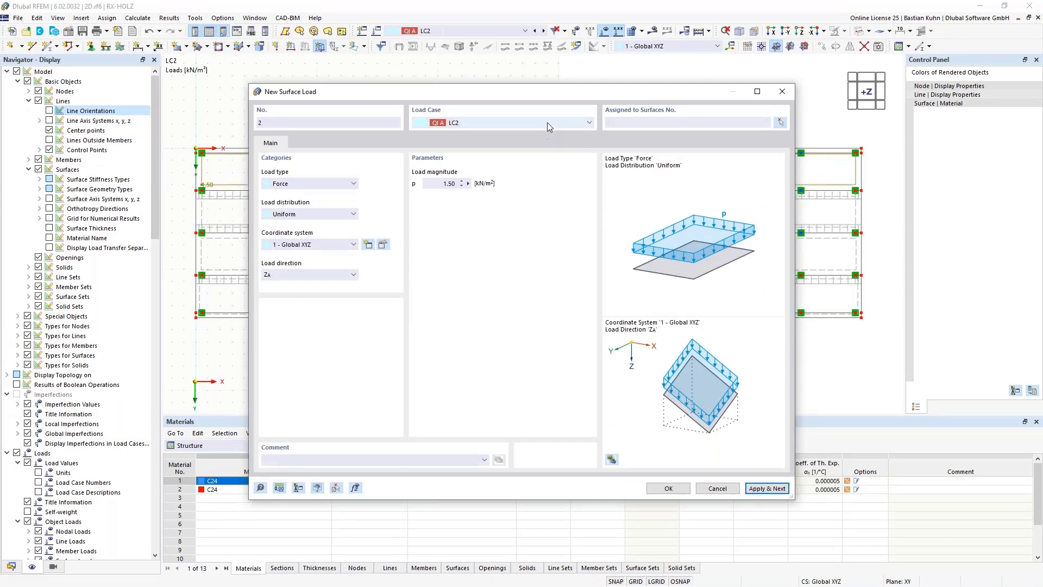
Apply the same 1.50 kN/m² uniform surface load to surface 2 in LC3.
{"action": "left_click", "coordinate": [547, 122]}
{"action": "left_click", "coordinate": [548, 145]}
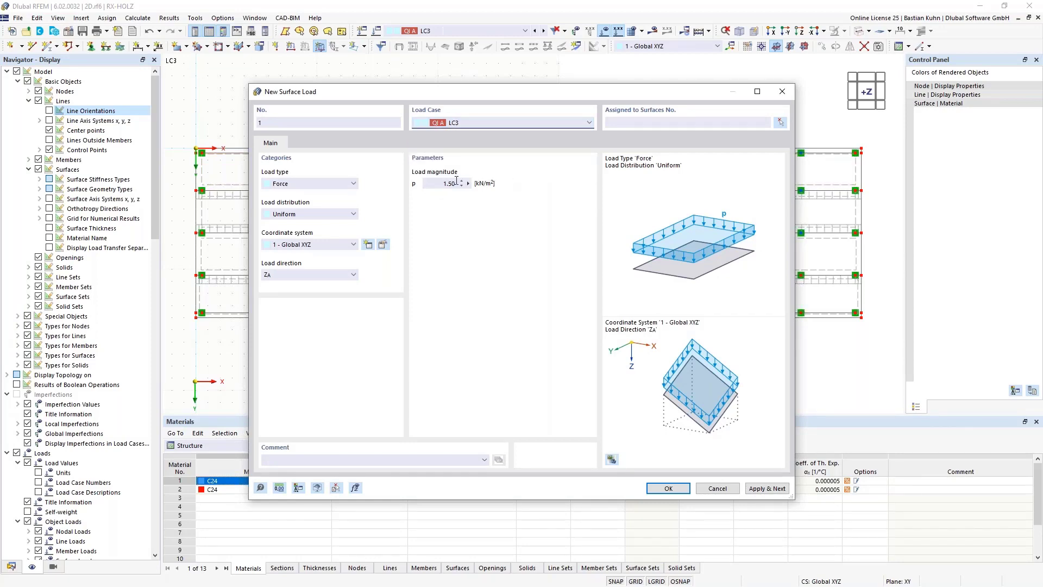
{"action": "left_click", "coordinate": [780, 122]}
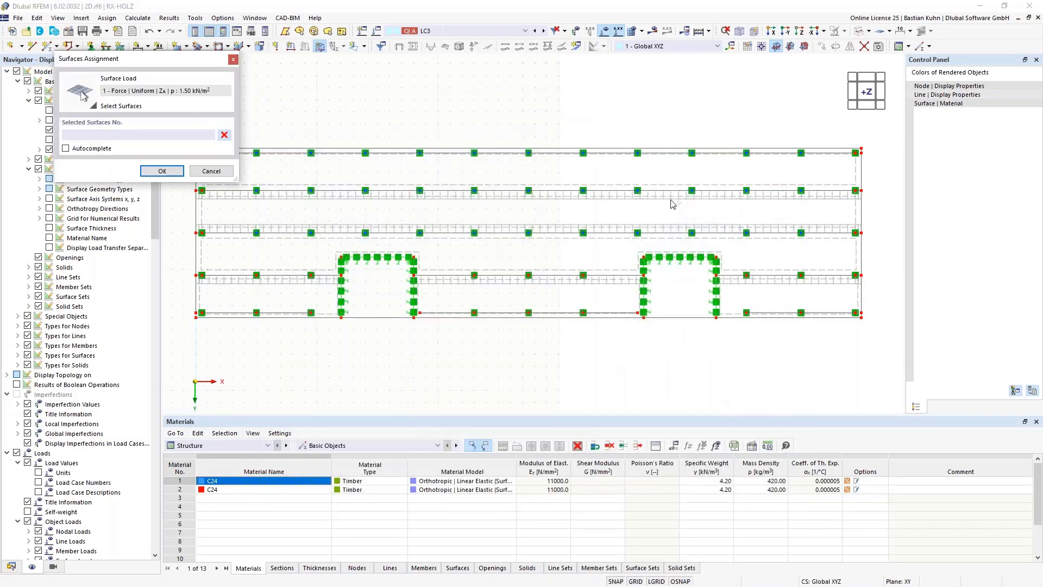
{"action": "left_click", "coordinate": [172, 173]}
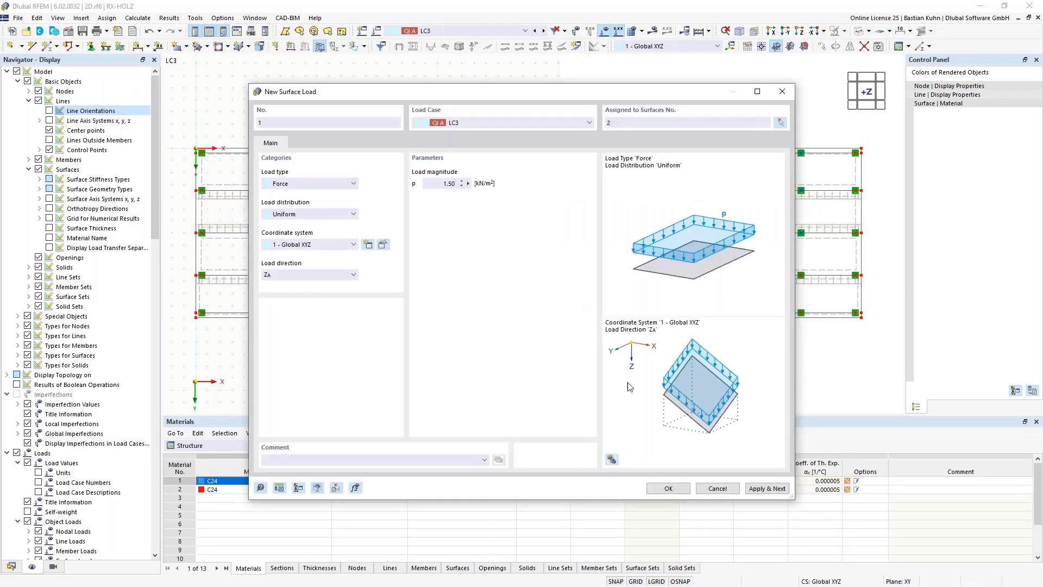
{"action": "left_click", "coordinate": [755, 489]}
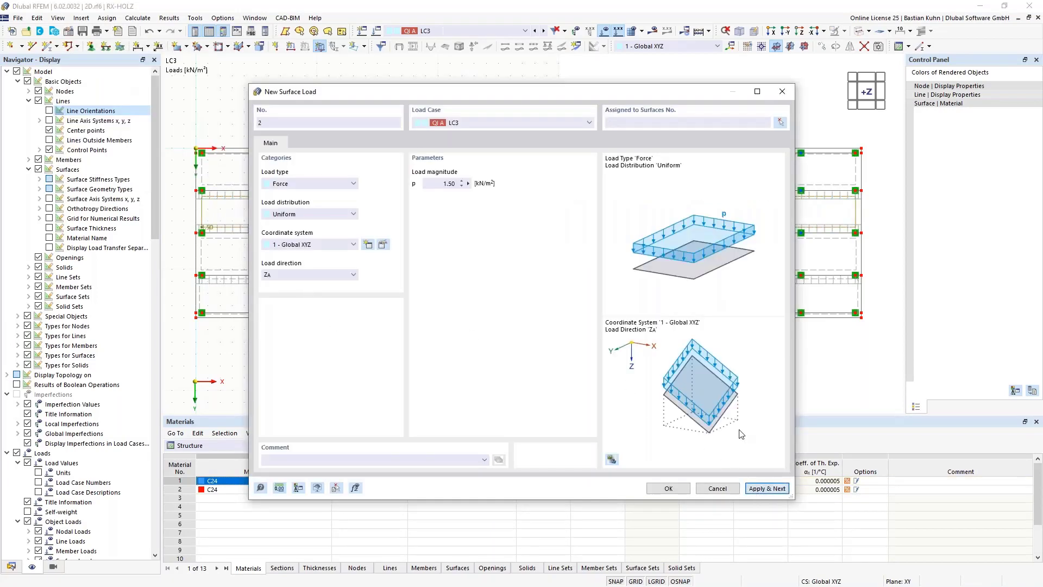
Apply the 1.50 kN/m² uniform surface load to surface 5, the strip directly above the recessed row, in LC4.
{"action": "left_click", "coordinate": [530, 122]}
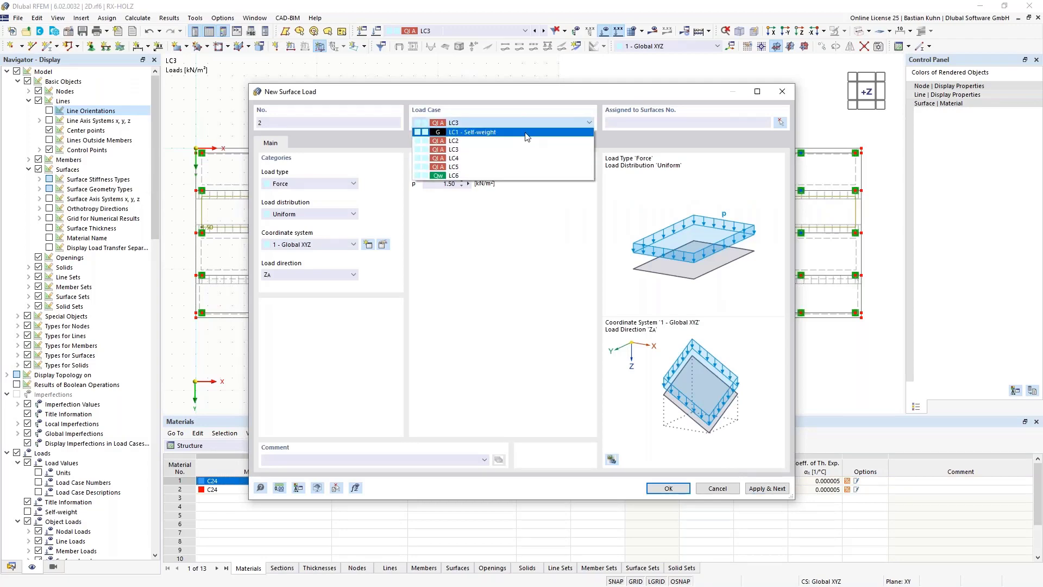
{"action": "left_click", "coordinate": [524, 161]}
{"action": "left_click", "coordinate": [780, 123]}
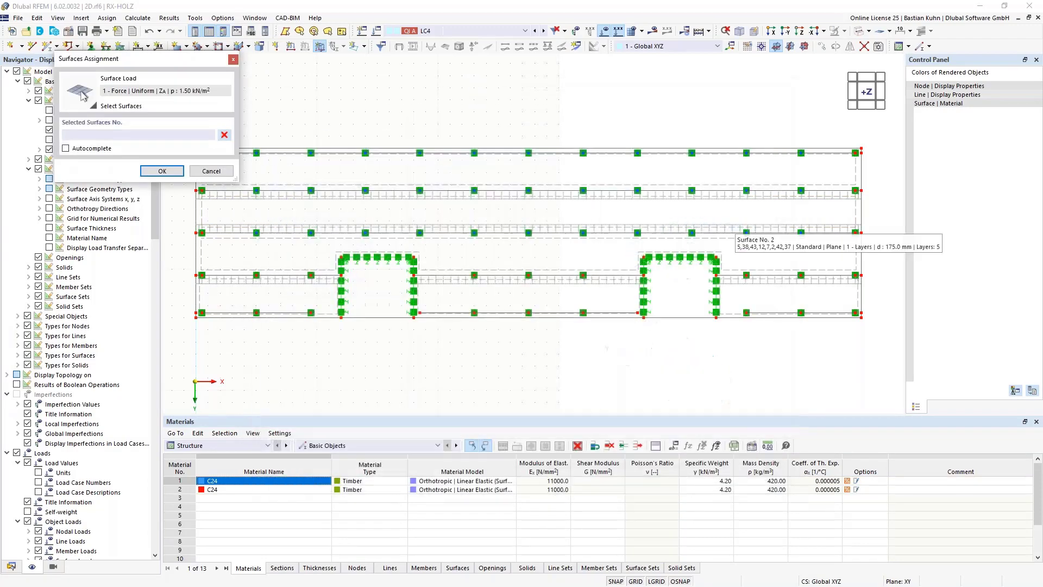
{"action": "left_click", "coordinate": [598, 244]}
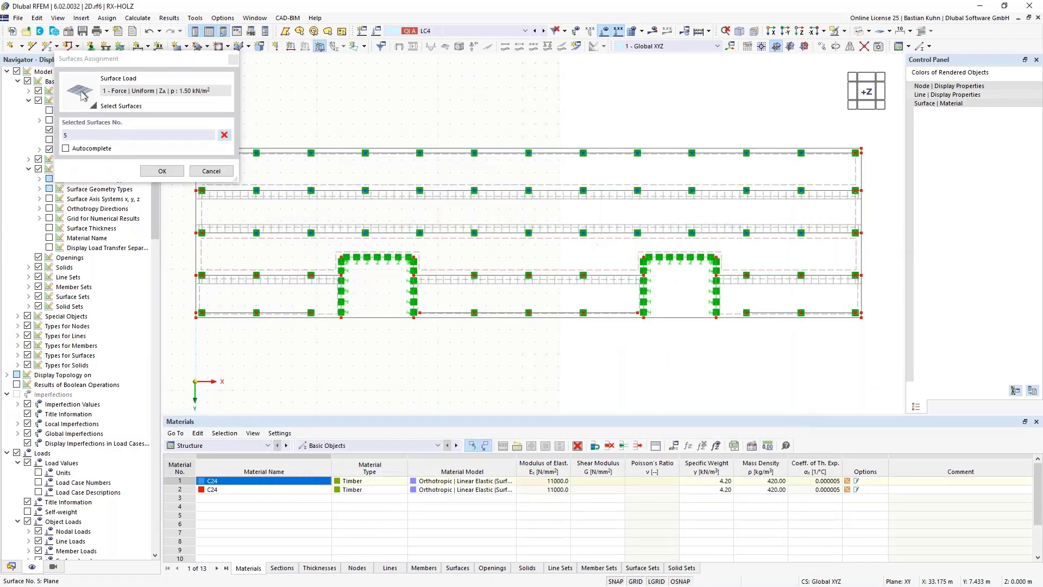
{"action": "left_click", "coordinate": [161, 171]}
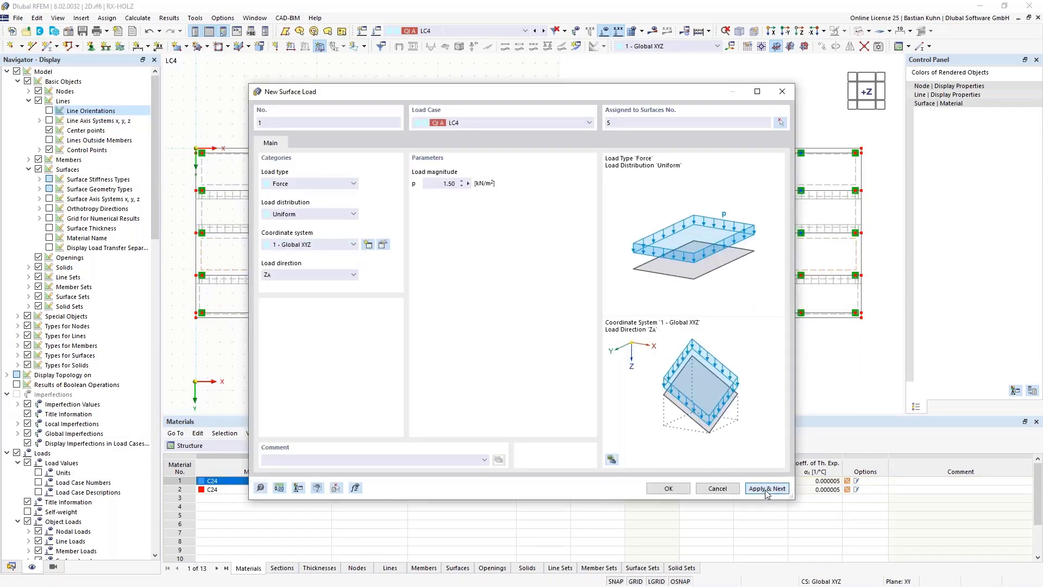
Apply the 1.50 kN/m² uniform surface load to surfaces 3, 9 and 11 beside and between the recesses in LC5.
{"action": "left_click", "coordinate": [574, 124]}
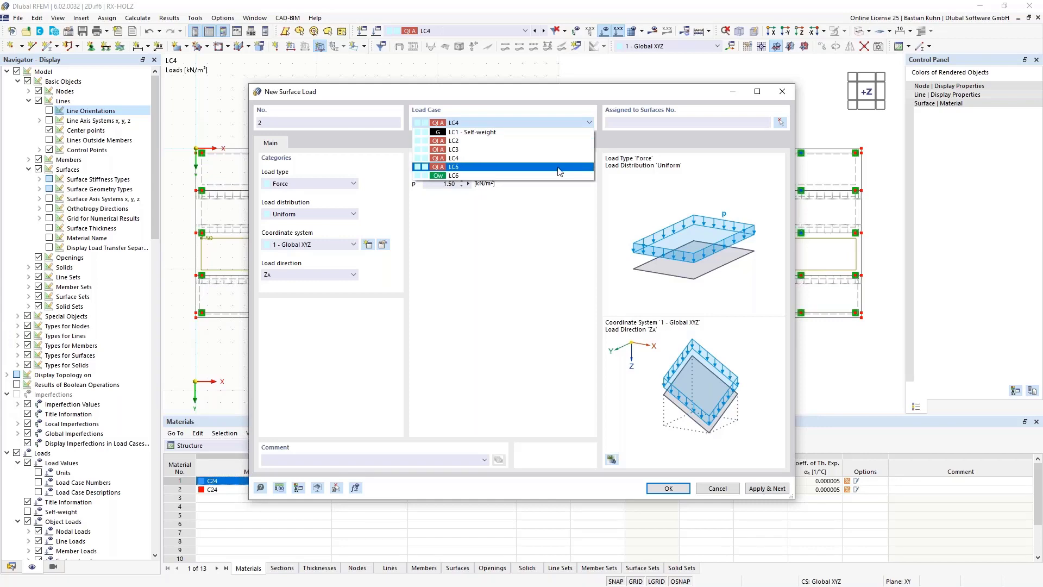
{"action": "left_click", "coordinate": [576, 170]}
{"action": "left_click", "coordinate": [780, 123]}
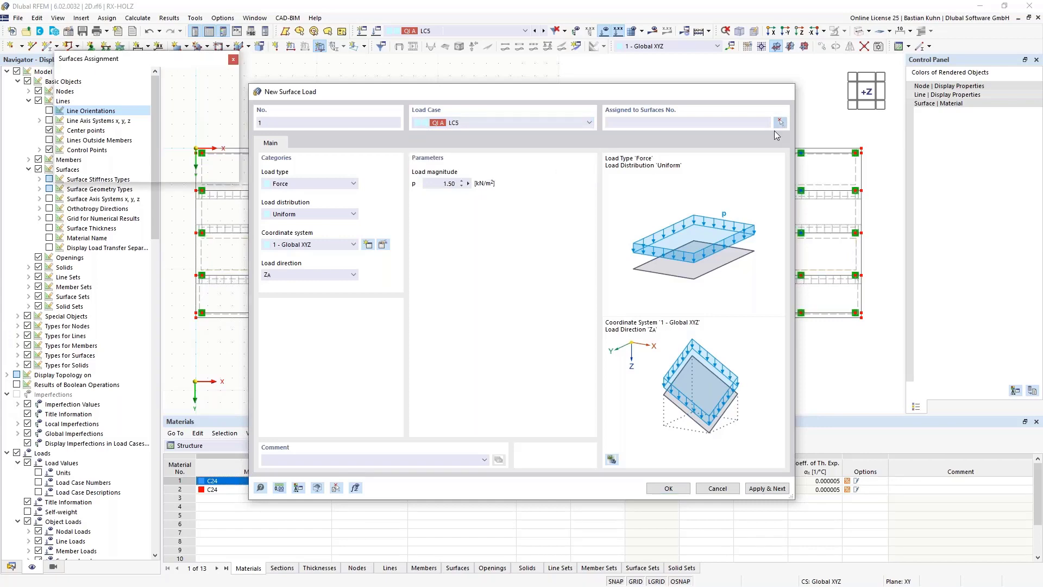
{"action": "left_click", "coordinate": [737, 278]}
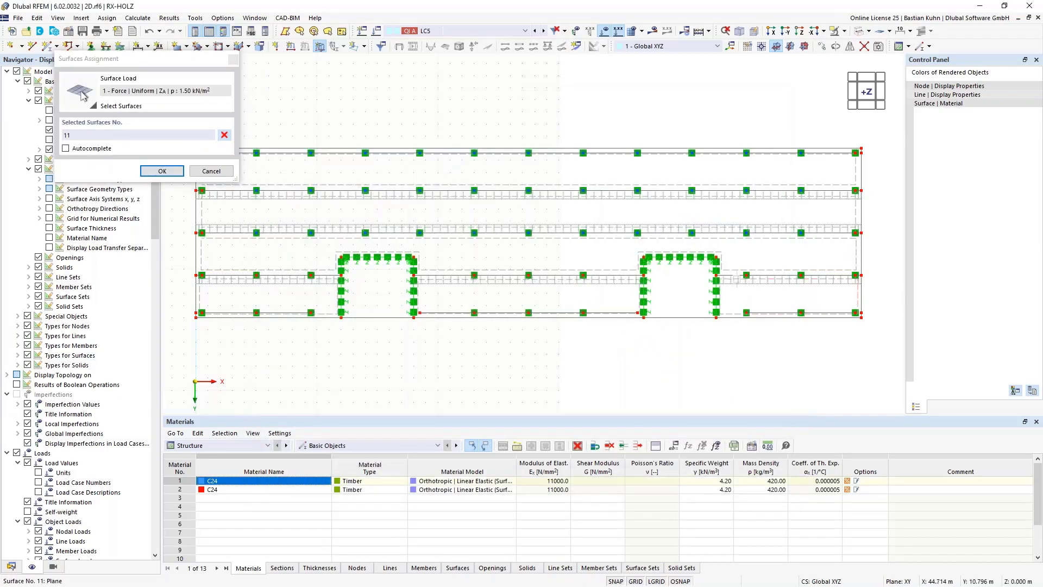
{"action": "left_click", "coordinate": [601, 279]}
{"action": "left_click", "coordinate": [328, 284]}
{"action": "left_click", "coordinate": [162, 171]}
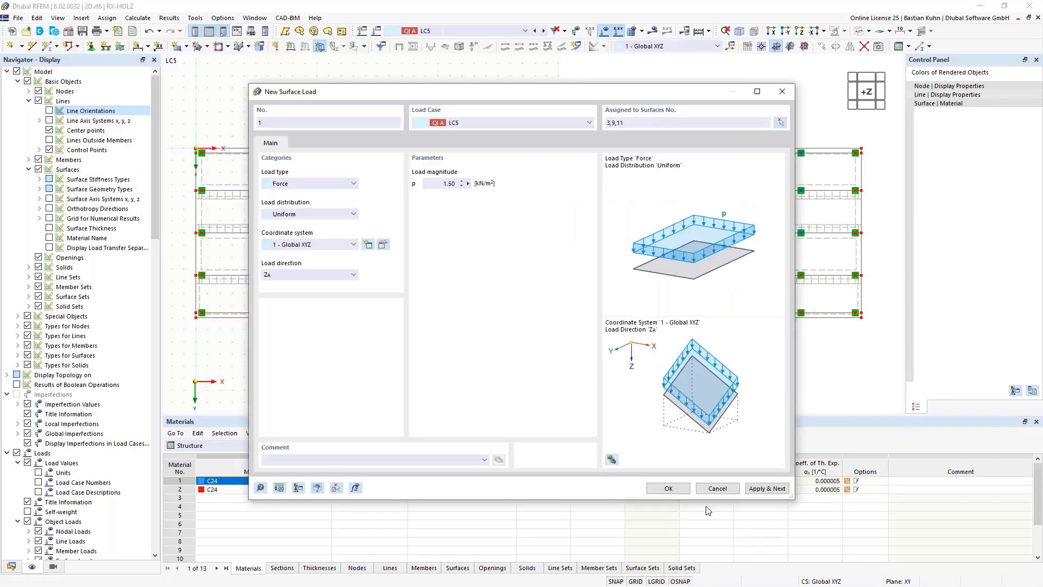
{"action": "left_click", "coordinate": [669, 488]}
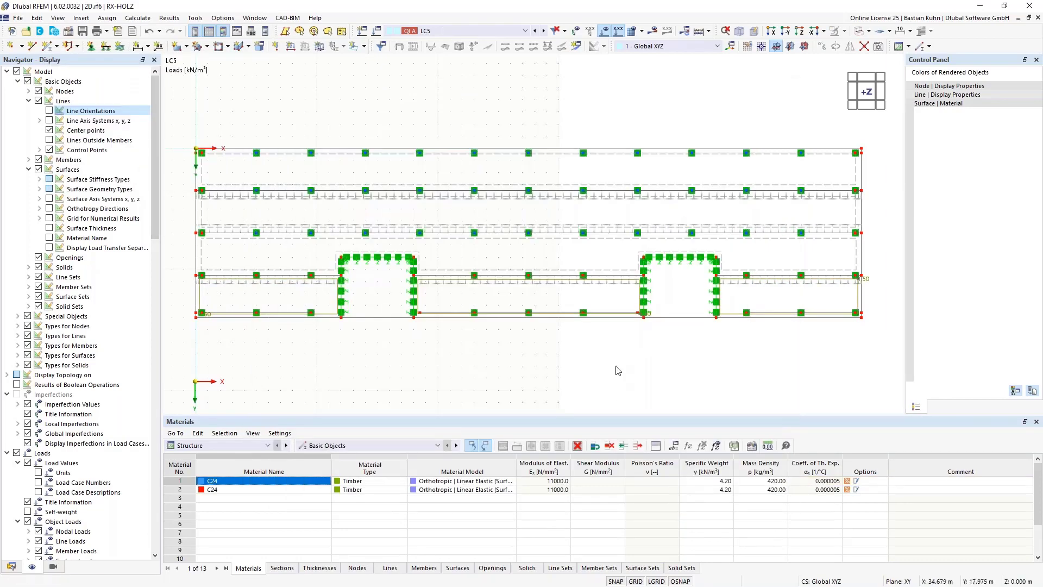
Review the imposed surface loads of LC5 back to LC2 in a 3D view of the slab.
{"action": "scroll", "coordinate": [631, 359], "scroll_direction": "down", "scroll_amount": 3}
{"action": "middle_click_drag", "start_coordinate": [609, 277], "coordinate": [522, 212], "text": "ctrl"}
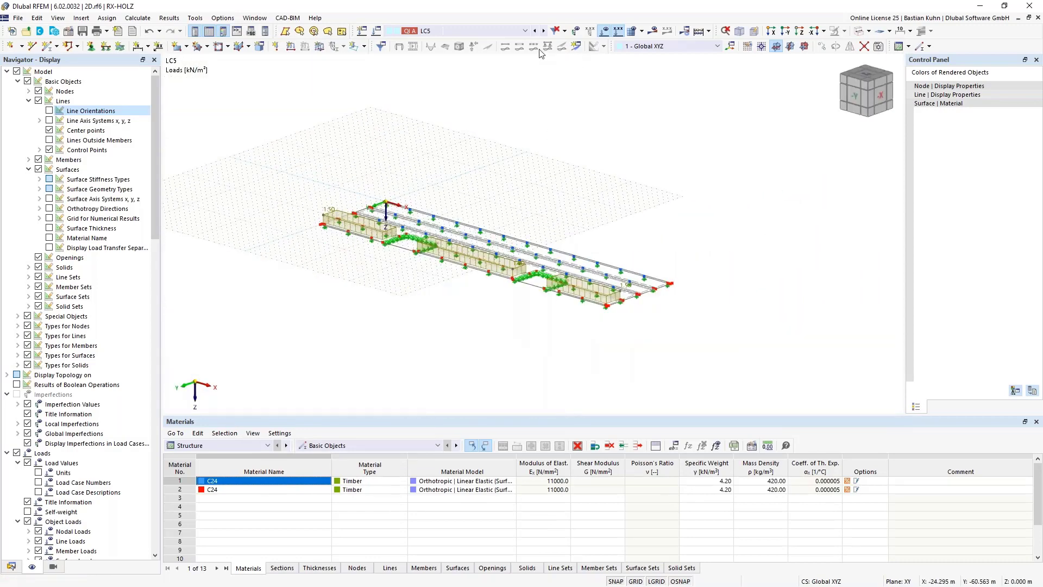
{"action": "left_click", "coordinate": [535, 31]}
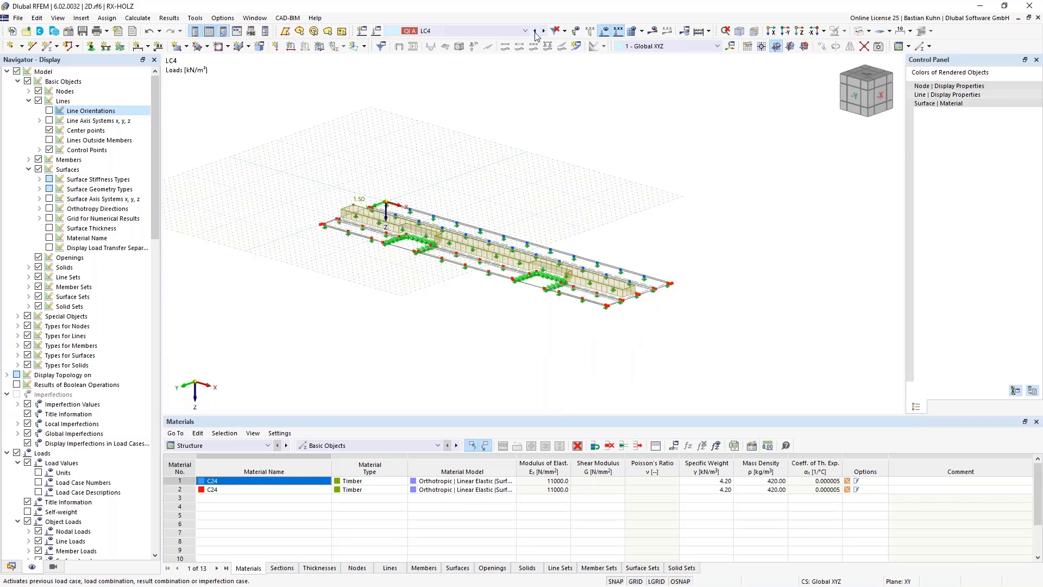
{"action": "left_click", "coordinate": [535, 31]}
{"action": "left_click", "coordinate": [536, 31]}
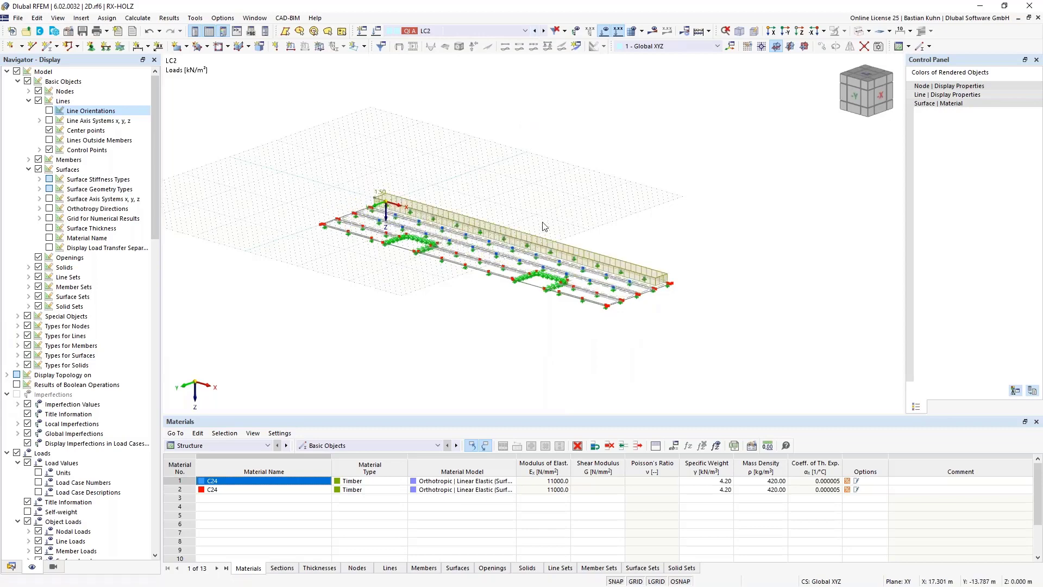
{"action": "scroll", "coordinate": [545, 227], "scroll_direction": "up", "scroll_amount": 3}
{"action": "middle_click_drag", "start_coordinate": [544, 168], "coordinate": [552, 146]}
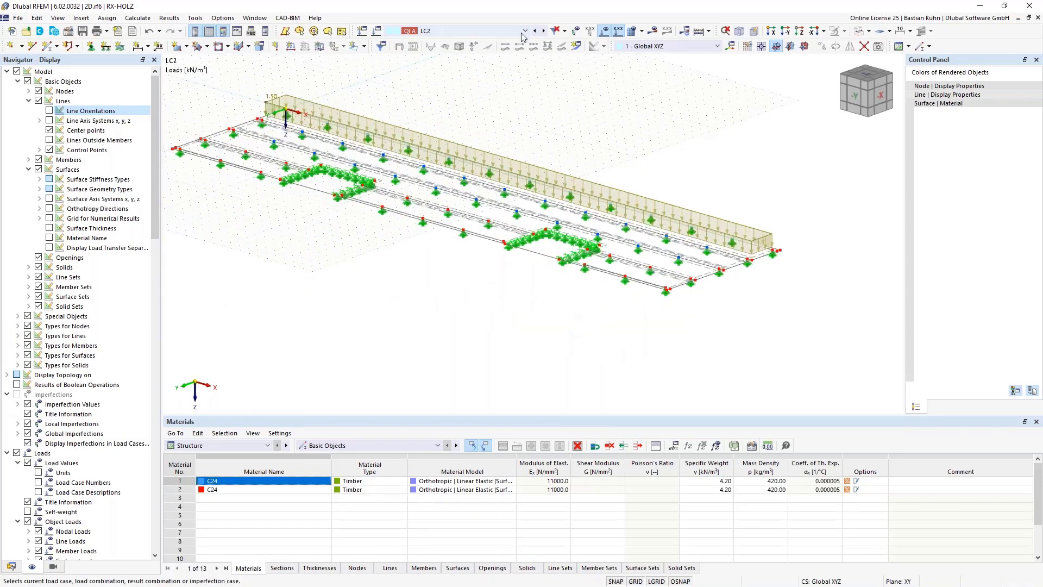
Apply a uniform 1.000 kN/m line load in global Y on true length to the long slab edge opposite the recesses in LC6.
{"action": "left_click", "coordinate": [524, 31]}
{"action": "left_click", "coordinate": [498, 97]}
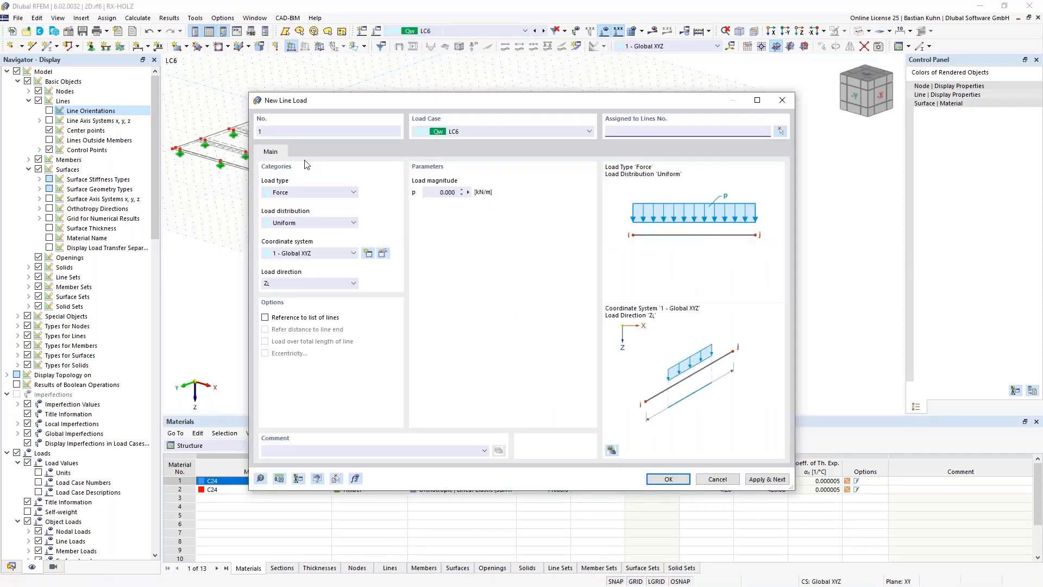
{"action": "left_click", "coordinate": [445, 195]}
{"action": "type", "text": "1"}
{"action": "left_click", "coordinate": [337, 283]}
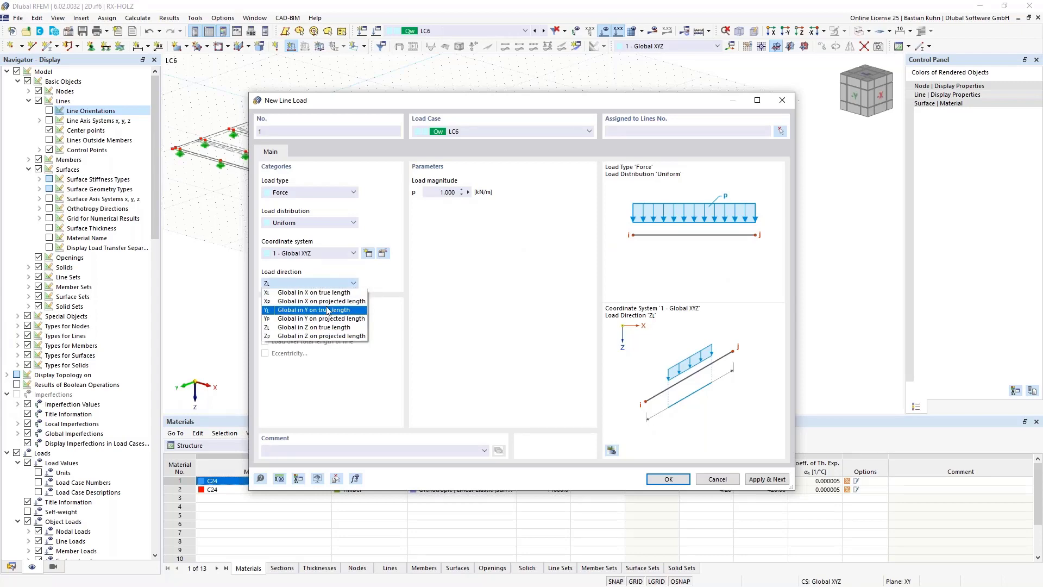
{"action": "left_click", "coordinate": [328, 310]}
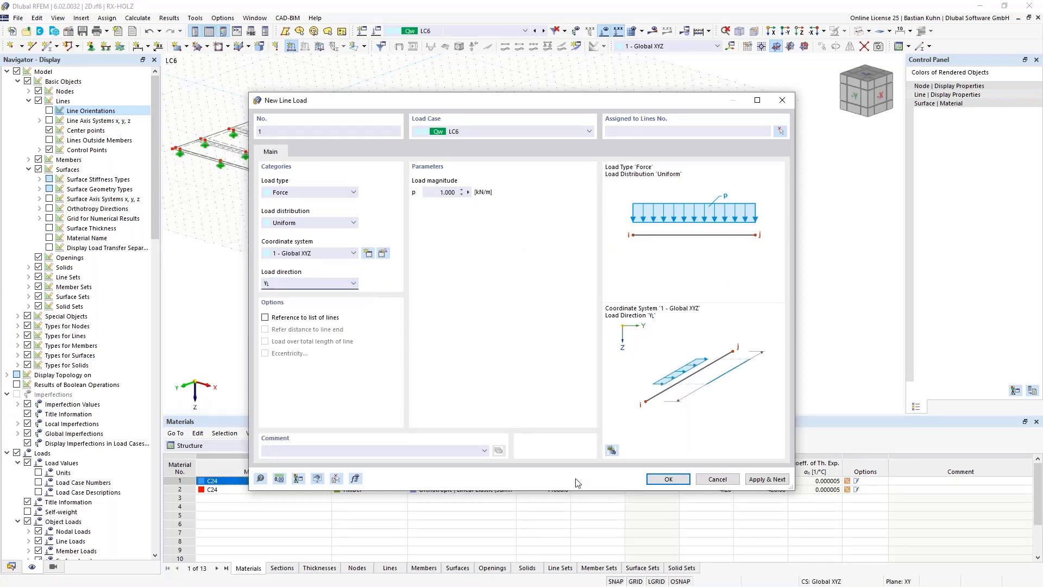
{"action": "left_click", "coordinate": [668, 479]}
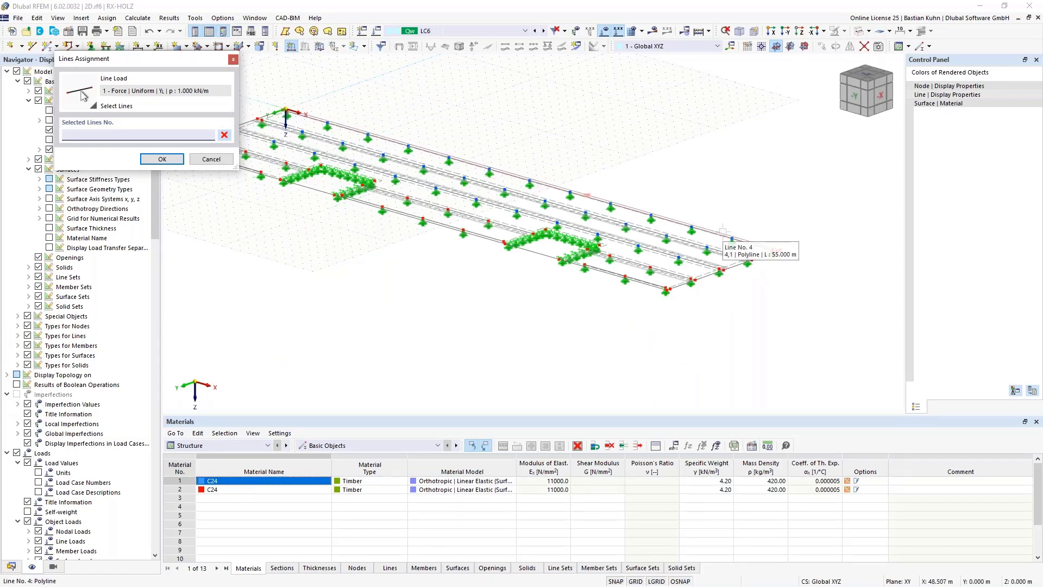
{"action": "left_click", "coordinate": [161, 159]}
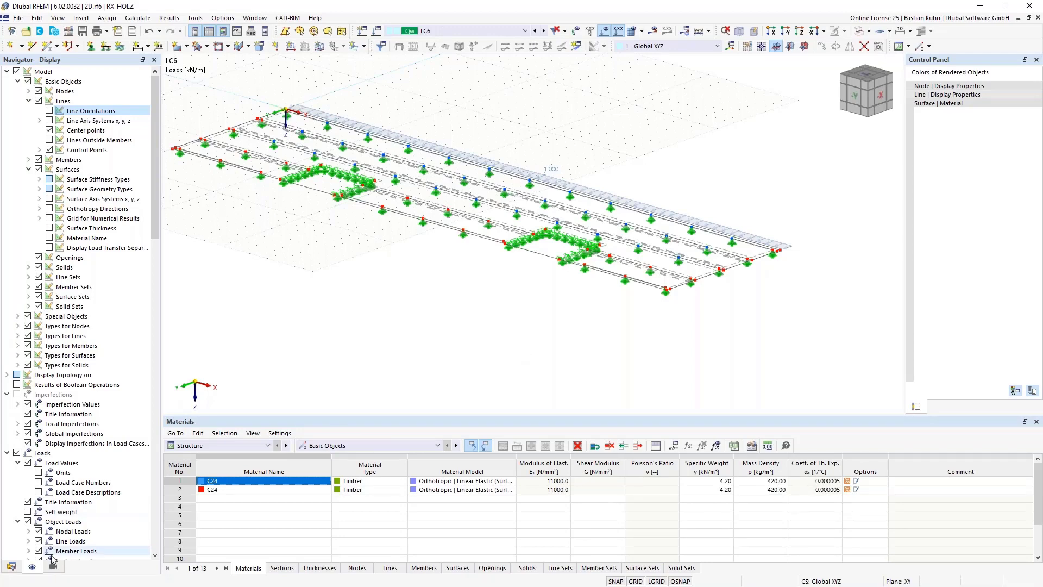
Show the project data tree with its load cases and combinations in the navigator.
{"action": "left_click", "coordinate": [11, 567]}
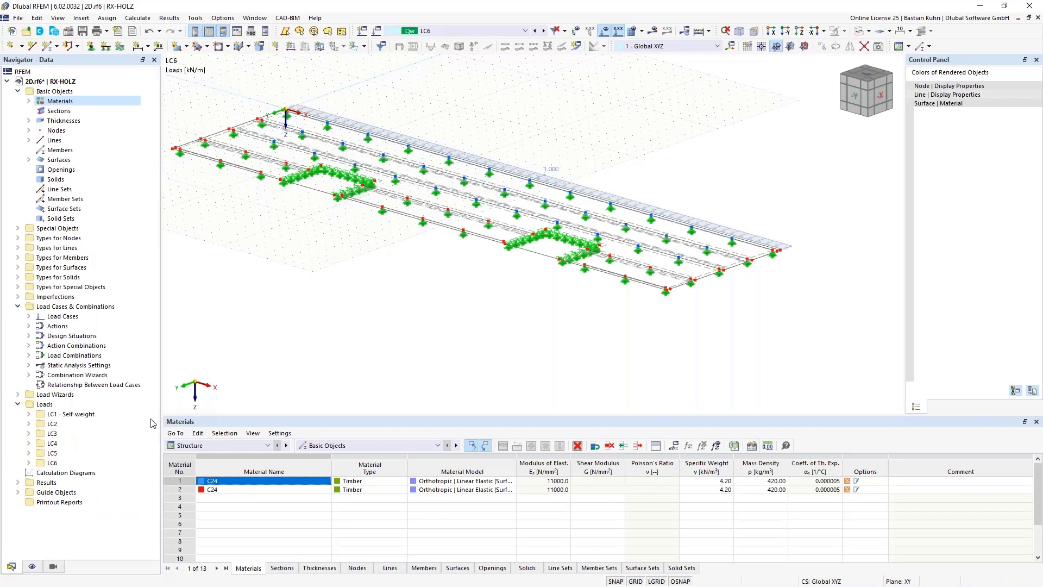
Delete the SLS - Characteristic design situation from the model's load cases and combinations.
{"action": "right_click", "coordinate": [49, 309]}
{"action": "left_click", "coordinate": [71, 314]}
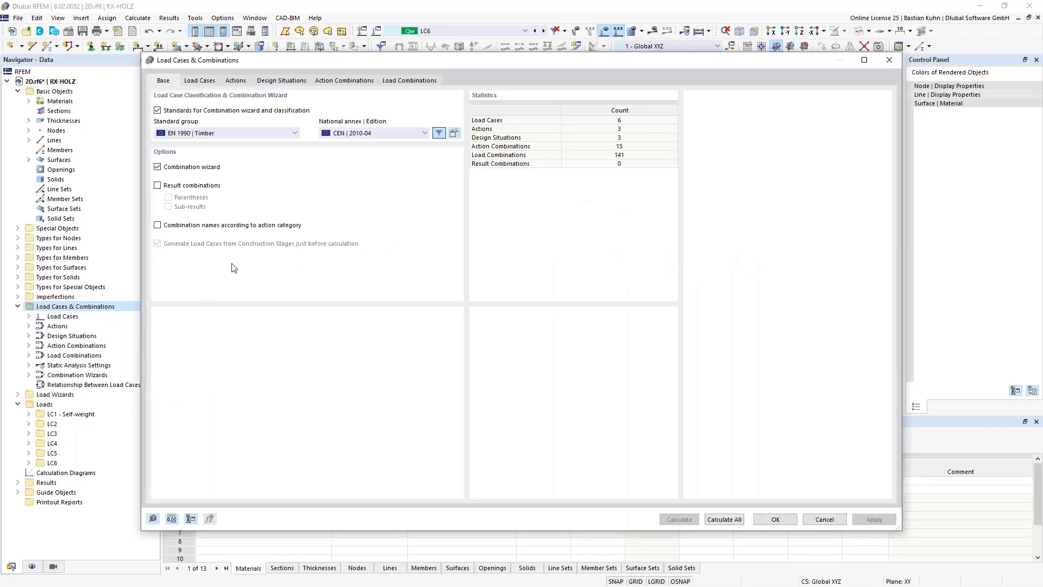
{"action": "left_click", "coordinate": [199, 80]}
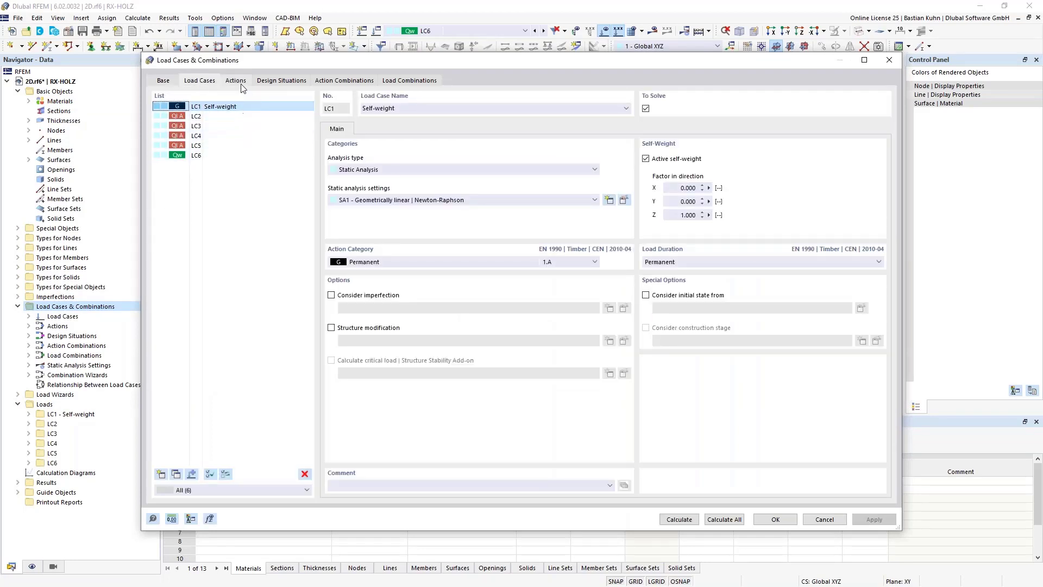
{"action": "left_click", "coordinate": [268, 82]}
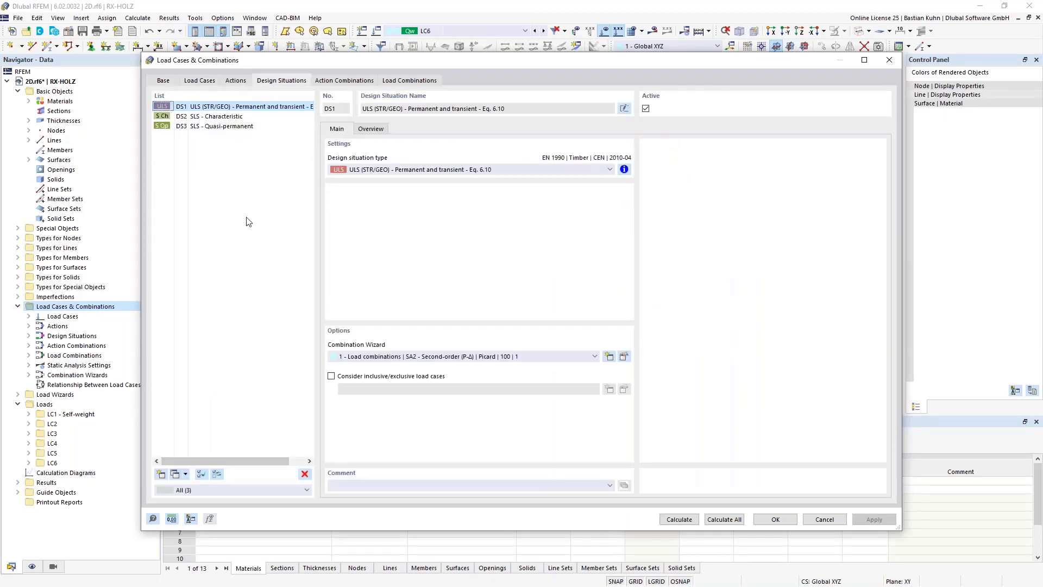
{"action": "left_click", "coordinate": [219, 117]}
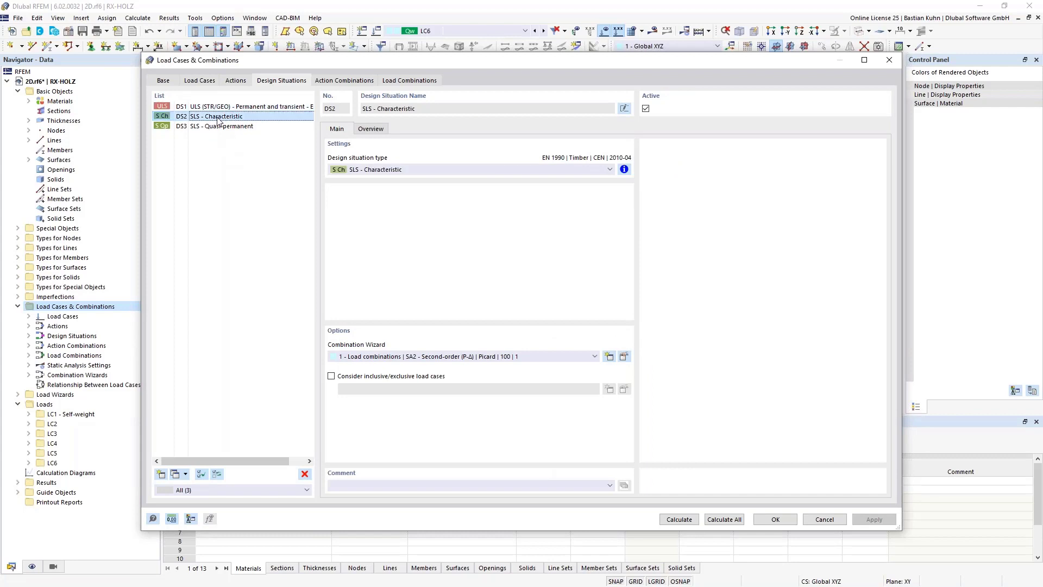
{"action": "left_click", "coordinate": [305, 474]}
{"action": "left_click", "coordinate": [517, 340]}
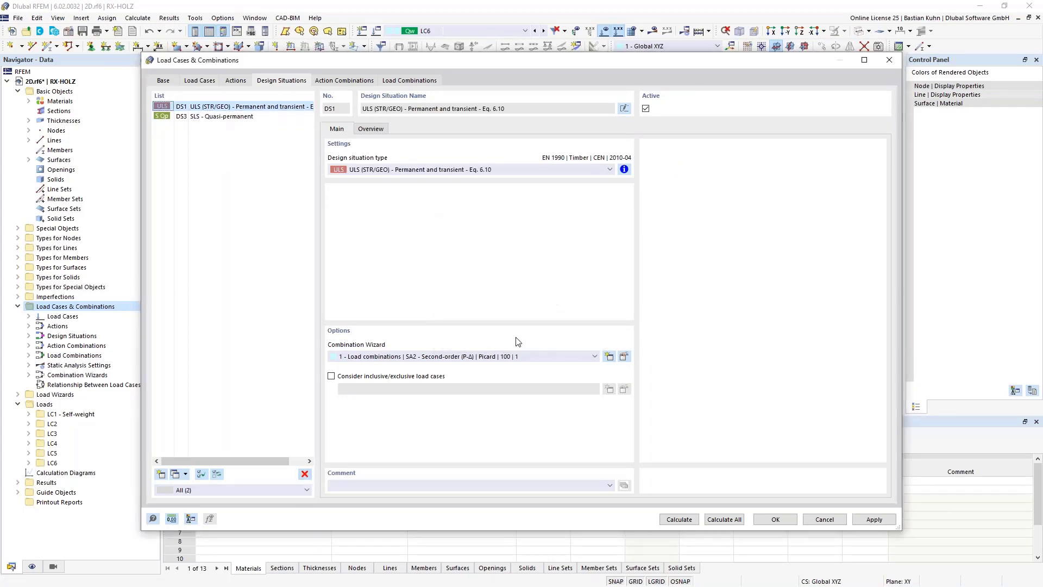
Check the combination rule information for the SLS - Quasi-permanent design situation.
{"action": "left_click", "coordinate": [214, 116]}
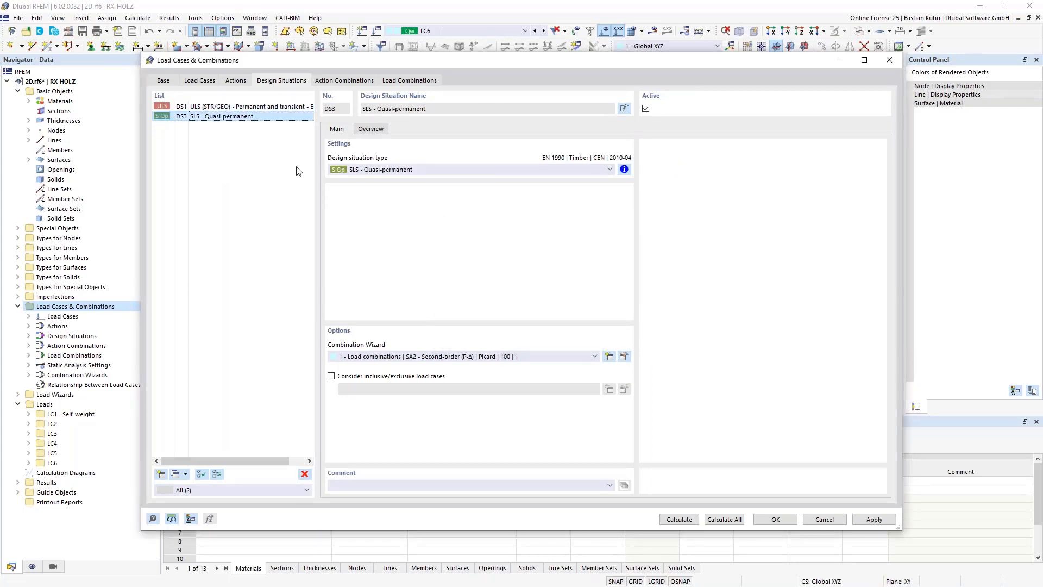
{"action": "left_click", "coordinate": [624, 169]}
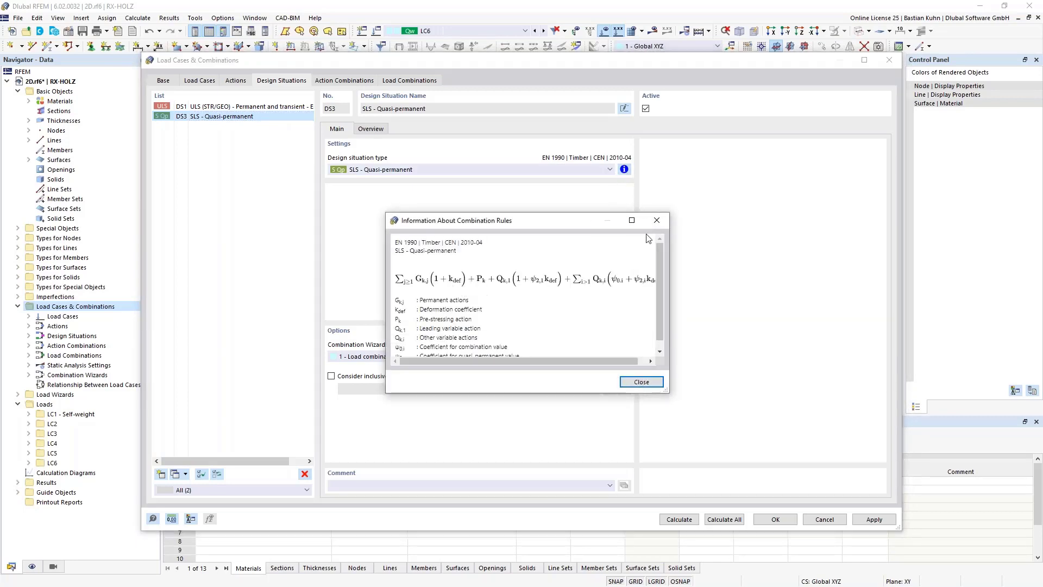
{"action": "left_click", "coordinate": [657, 220]}
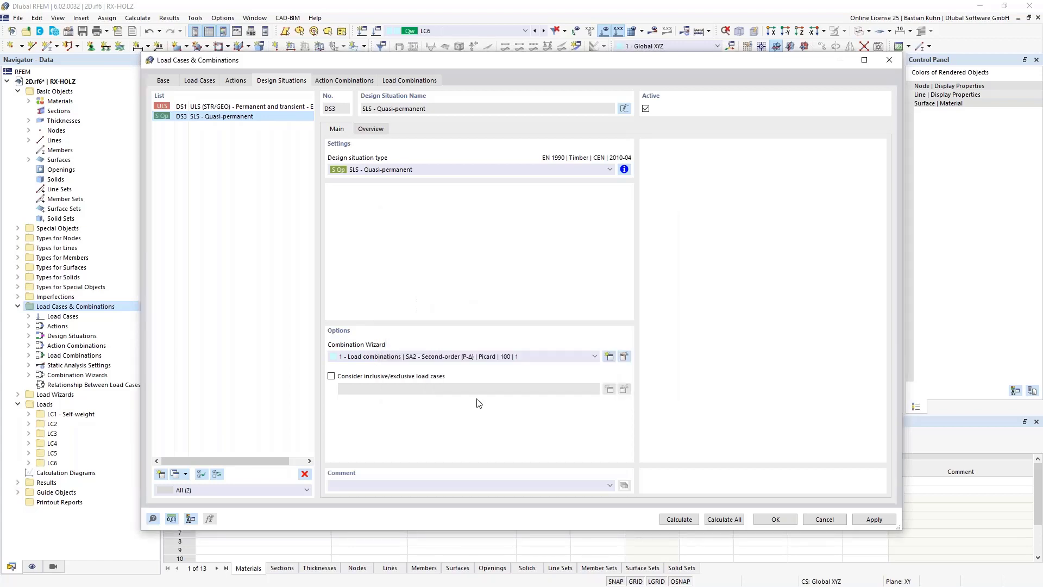
Assign combination wizard 2 (SA1 - Geometrically linear | Newton-Raphson) to both remaining design situations and accept the changes.
{"action": "left_click", "coordinate": [223, 108], "text": "ctrl"}
{"action": "left_click", "coordinate": [422, 358]}
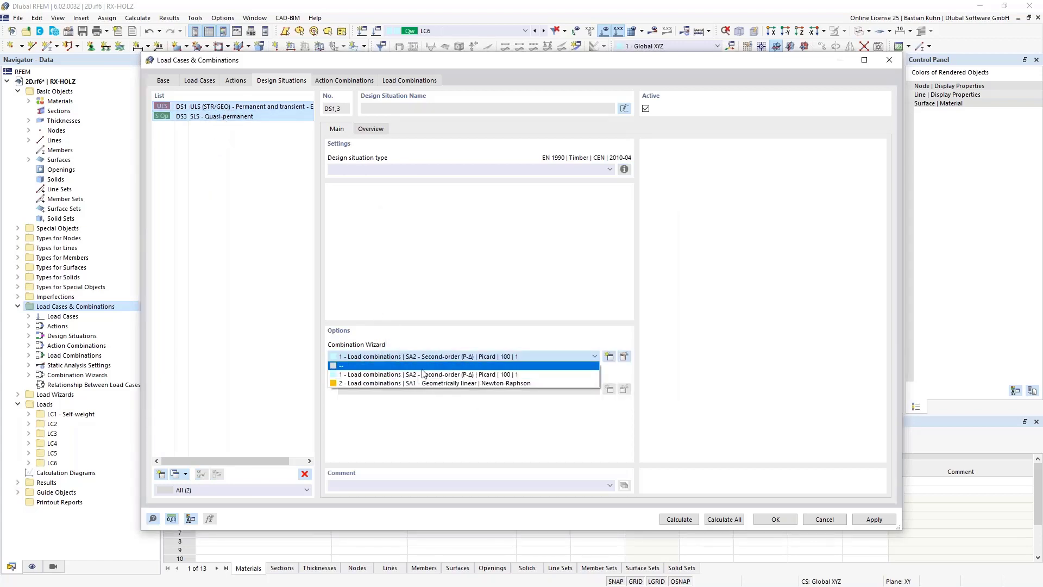
{"action": "left_click", "coordinate": [424, 383]}
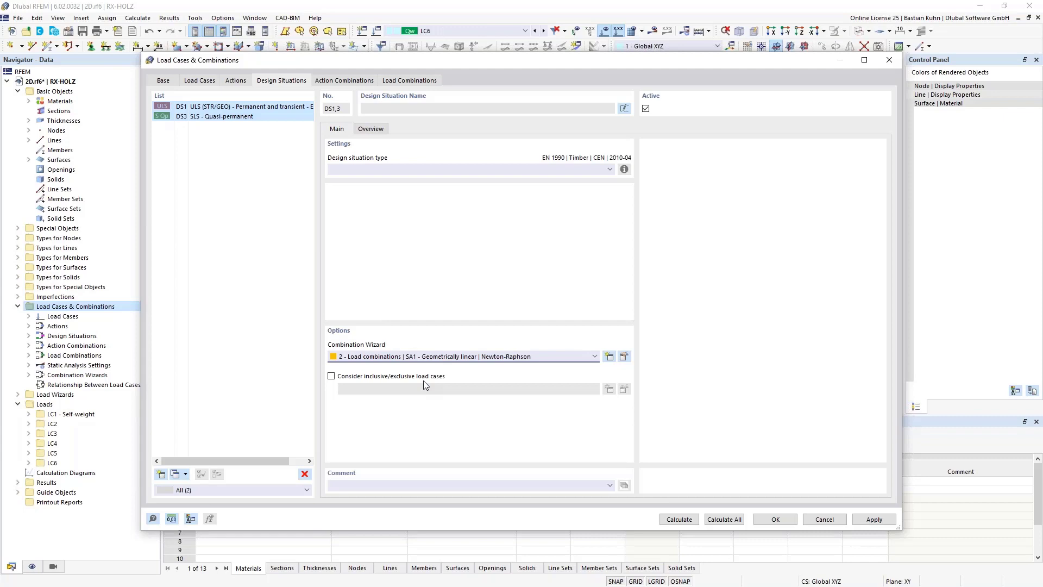
{"action": "left_click", "coordinate": [774, 520]}
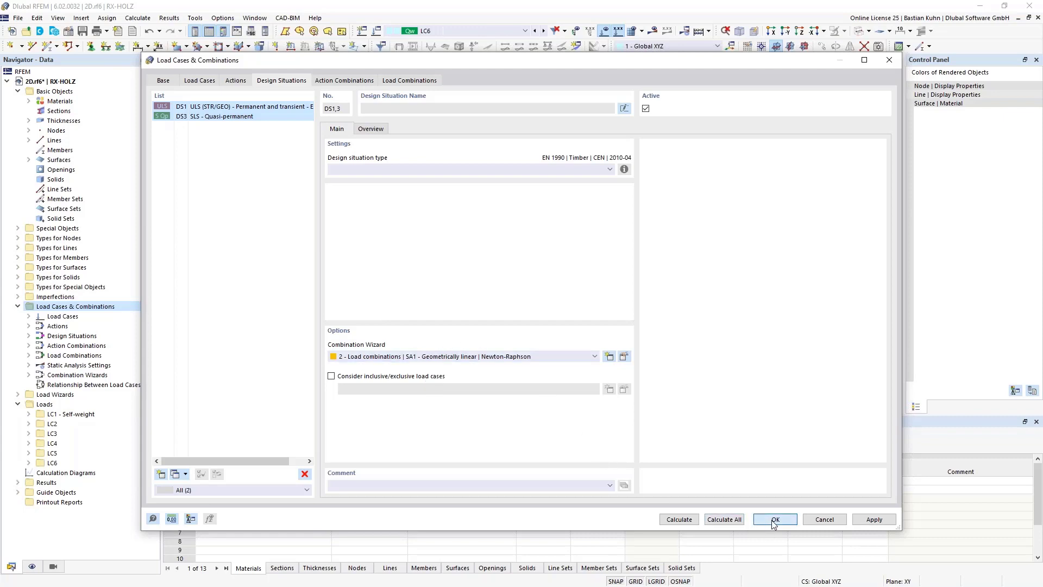
Calculate design situation DS1, ULS (STR/GEO) - Permanent and transient, and view the resulting deformations of the slab.
{"action": "left_click", "coordinate": [475, 31]}
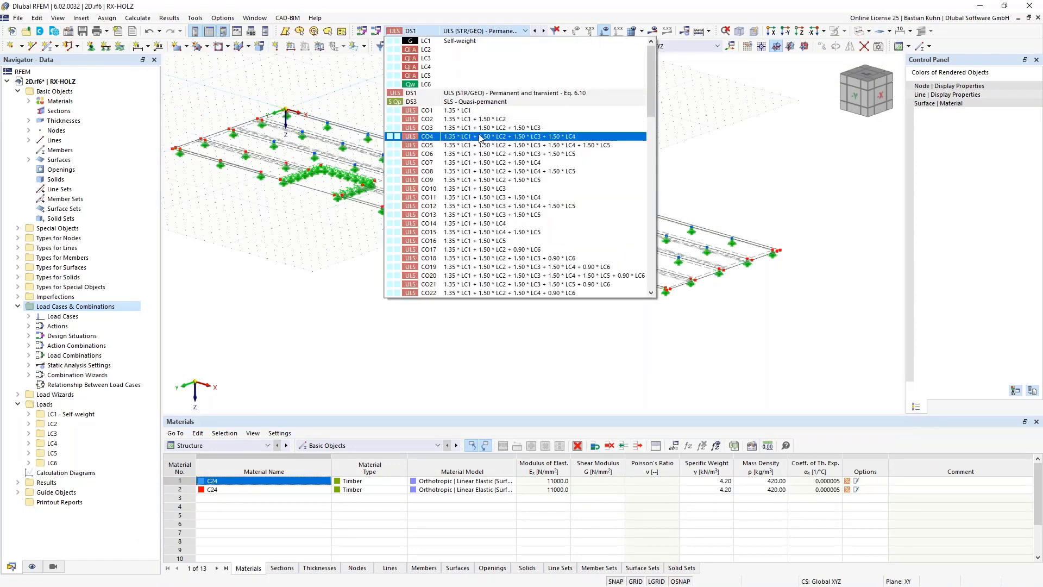
{"action": "left_click", "coordinate": [471, 94]}
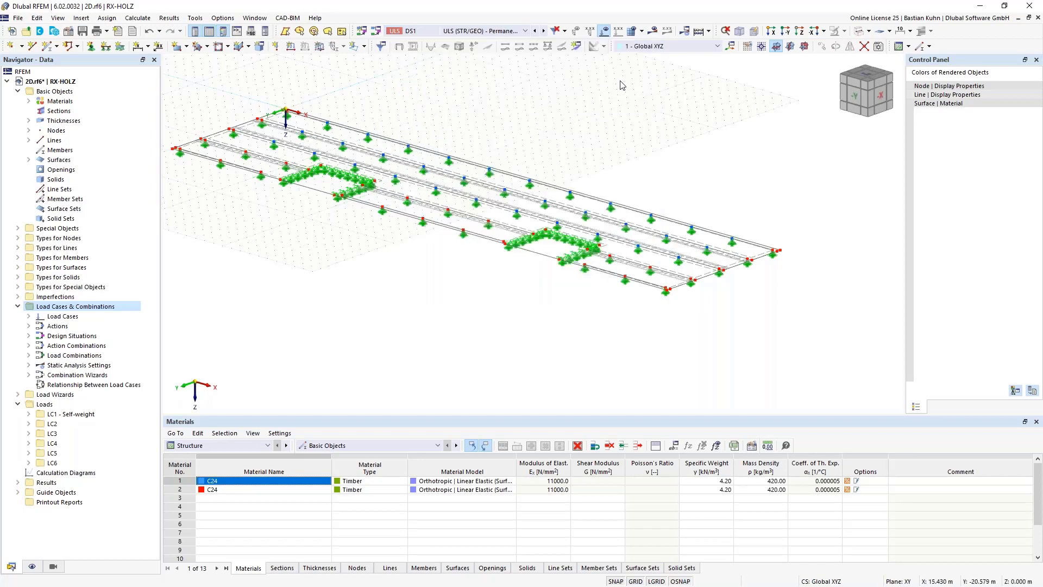
{"action": "left_click", "coordinate": [654, 31]}
{"action": "left_click", "coordinate": [565, 346]}
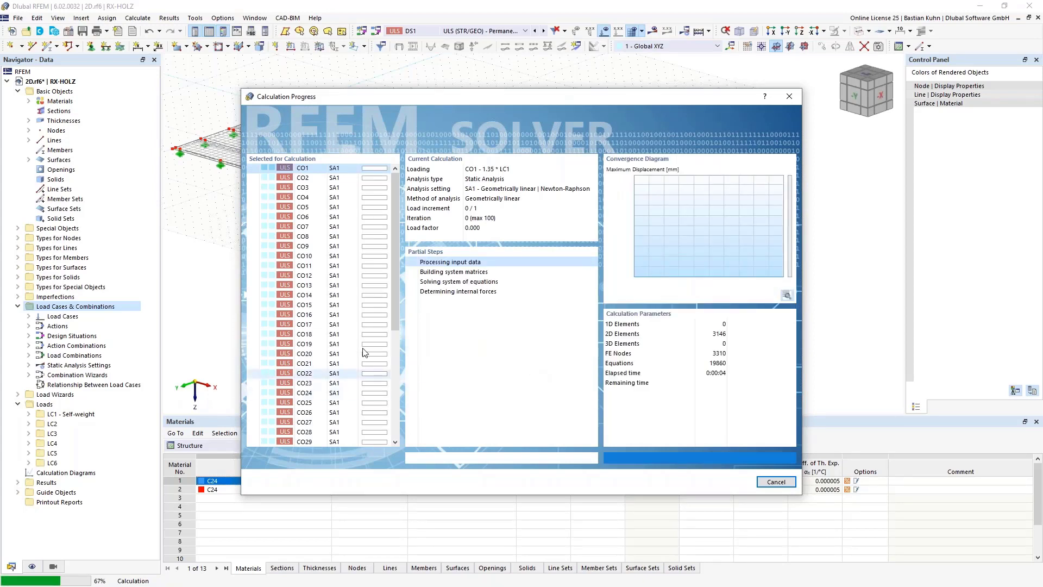
{"action": "scroll", "coordinate": [348, 304], "scroll_direction": "down", "scroll_amount": 2}
{"action": "scroll", "coordinate": [396, 435], "scroll_direction": "down", "scroll_amount": 4}
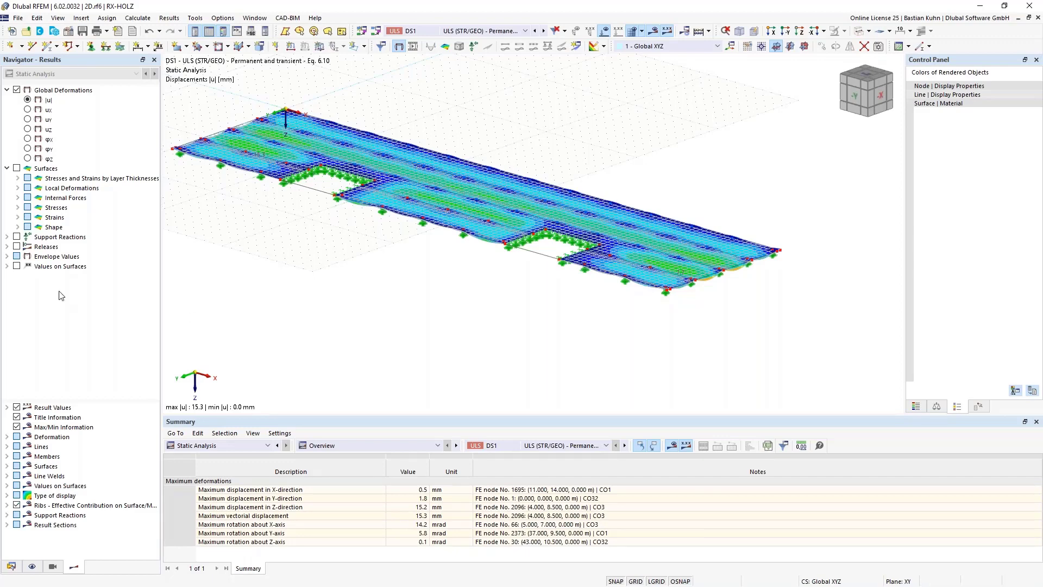
{"action": "middle_click_drag", "start_coordinate": [360, 244], "coordinate": [346, 342]}
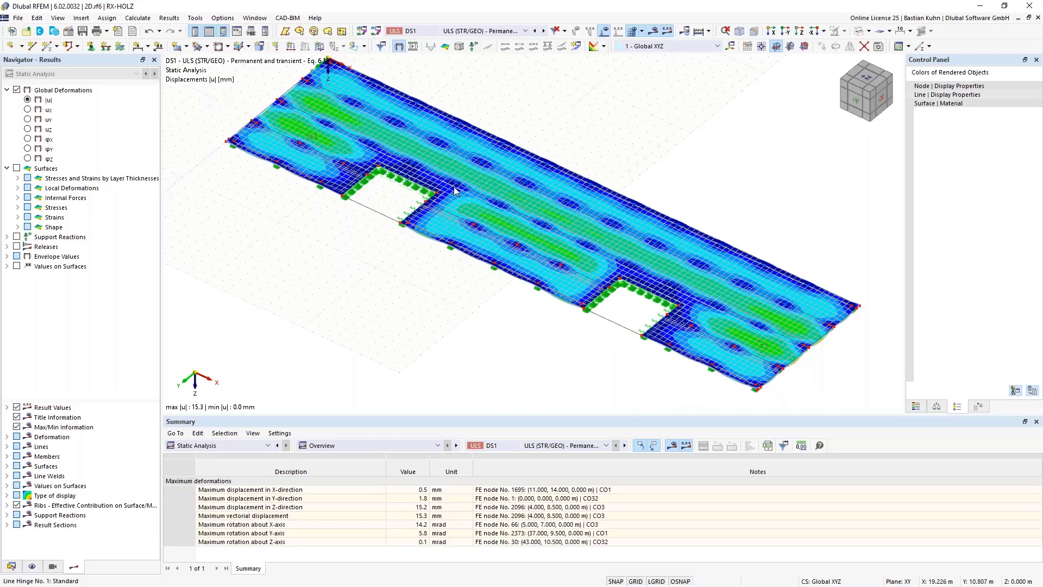
Calculate load case LC6 and inspect its deformations from above and in an isometric-like view.
{"action": "left_click", "coordinate": [509, 31]}
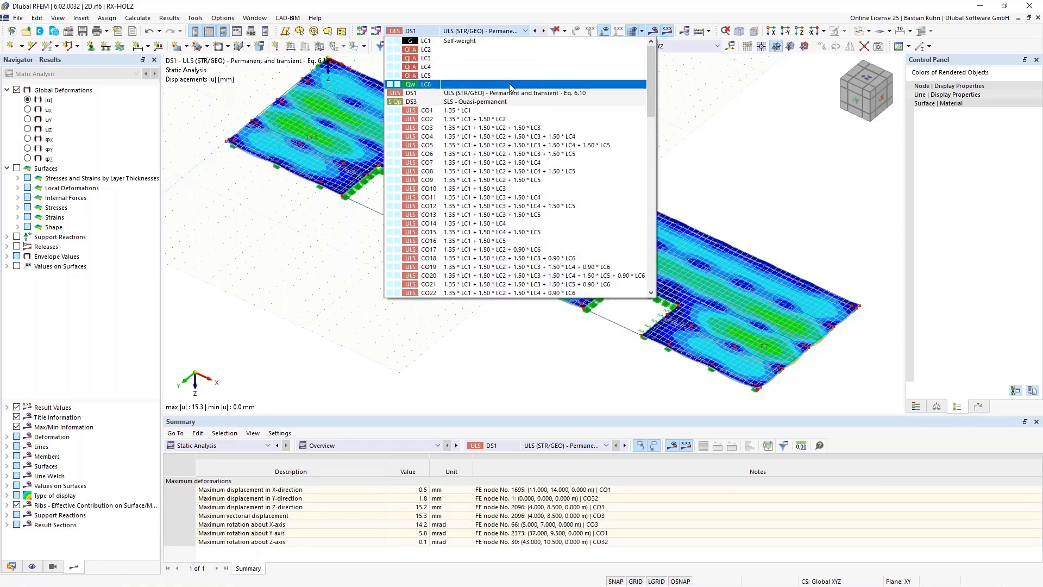
{"action": "left_click", "coordinate": [512, 87]}
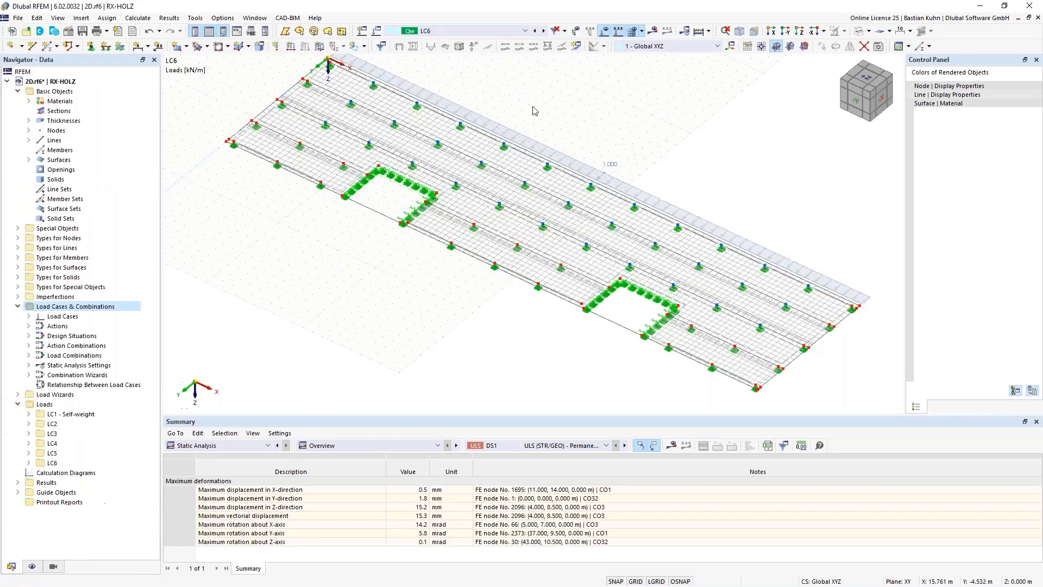
{"action": "left_click", "coordinate": [654, 31]}
{"action": "left_click", "coordinate": [566, 345]}
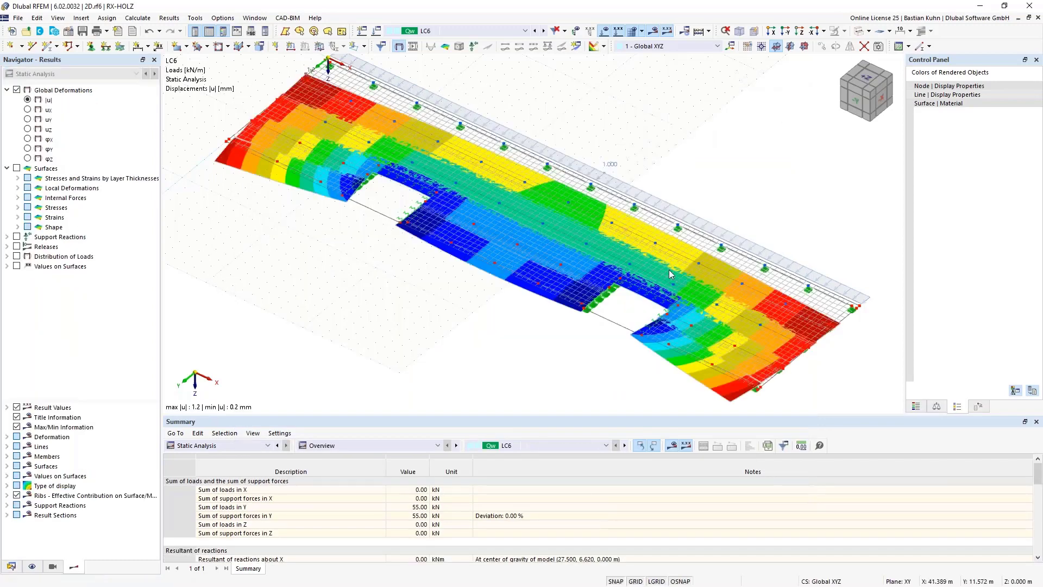
{"action": "left_click", "coordinate": [799, 31]}
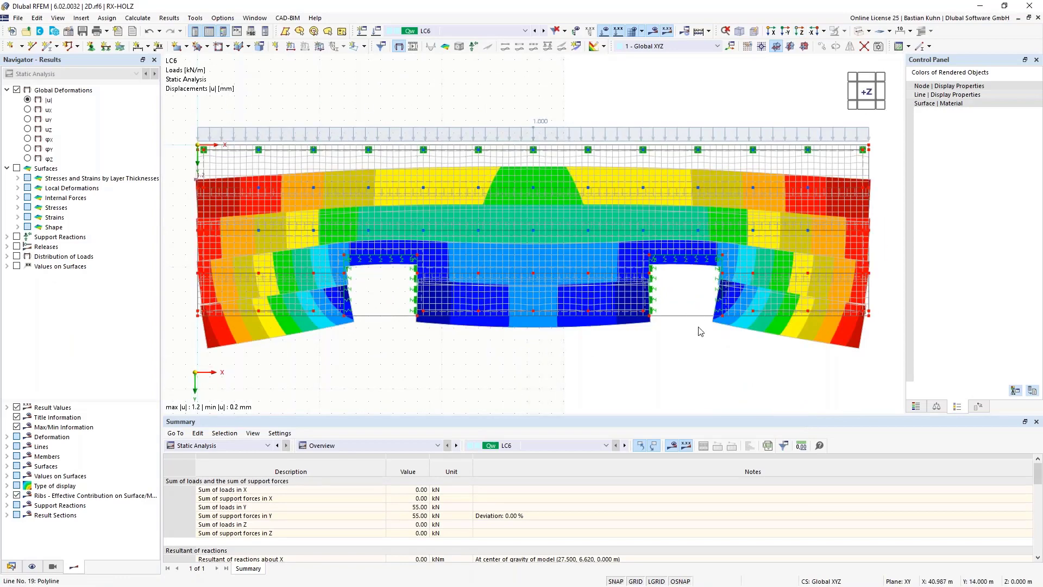
{"action": "middle_click_drag", "start_coordinate": [700, 331], "coordinate": [588, 226], "text": "ctrl"}
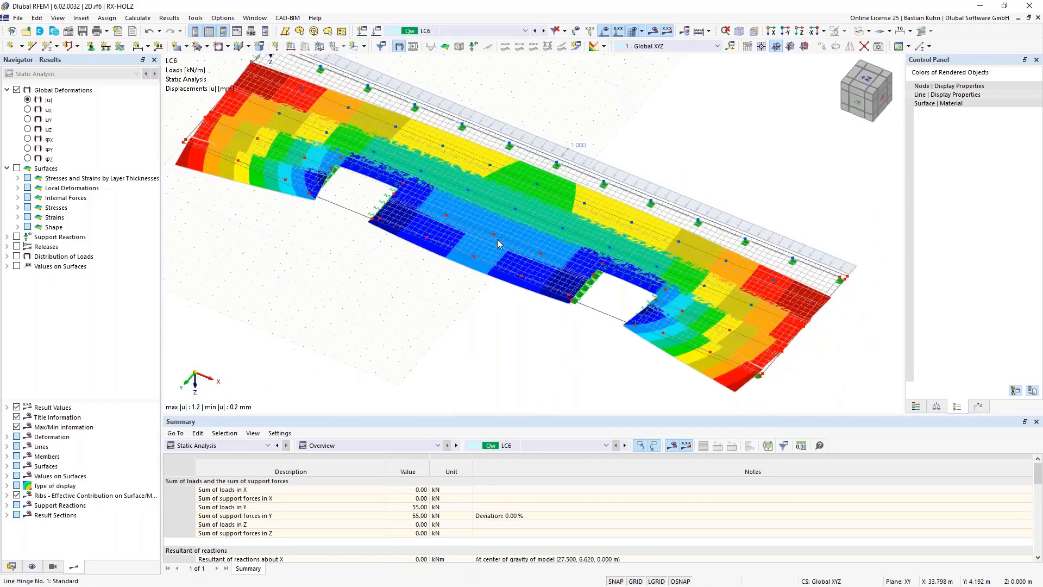
Display the support reactions and the line hinge forces n for LC6, with the global deformations hidden.
{"action": "left_click", "coordinate": [474, 47]}
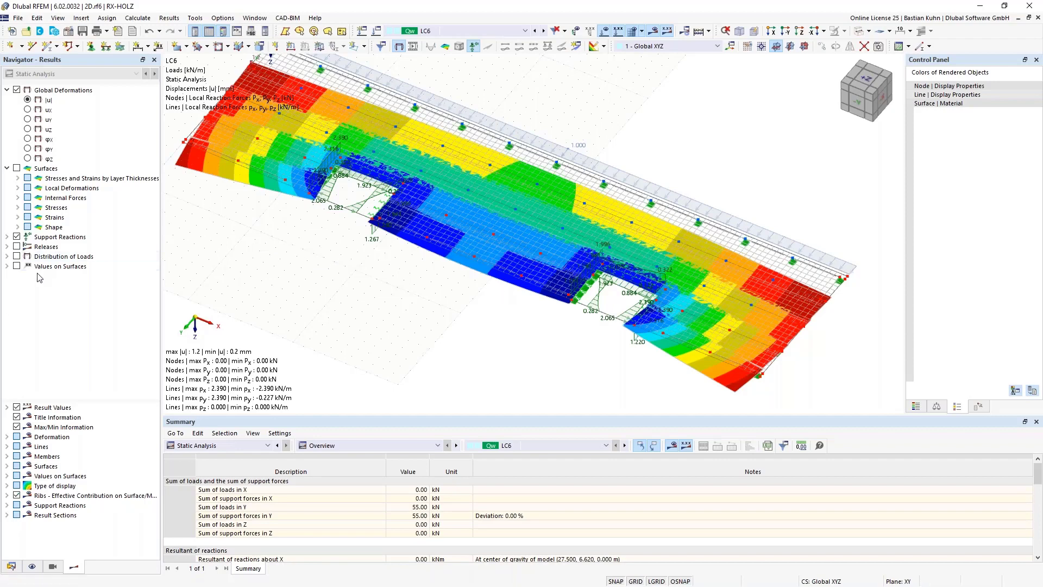
{"action": "left_click", "coordinate": [7, 246]}
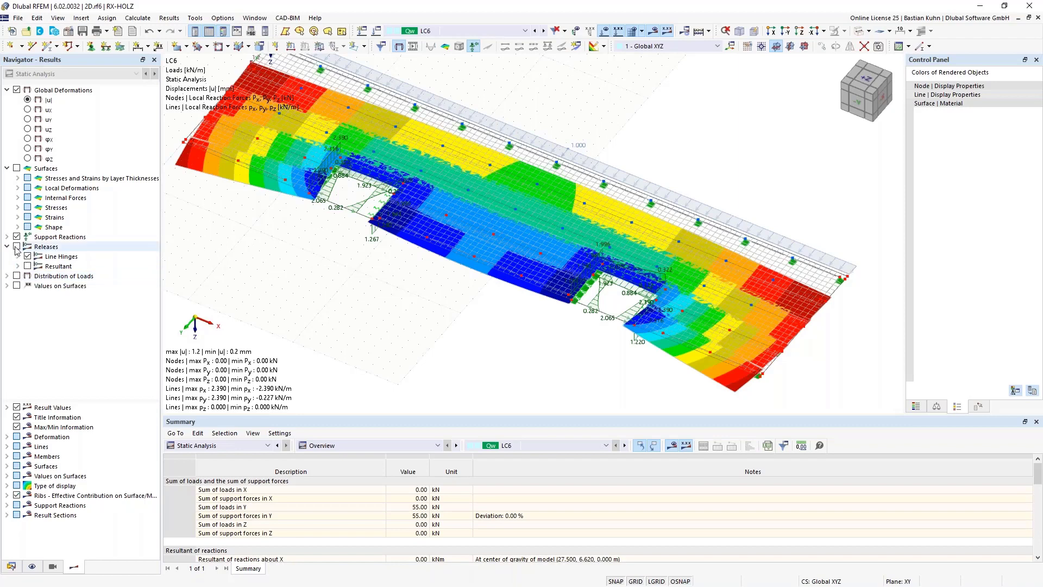
{"action": "left_click", "coordinate": [16, 247]}
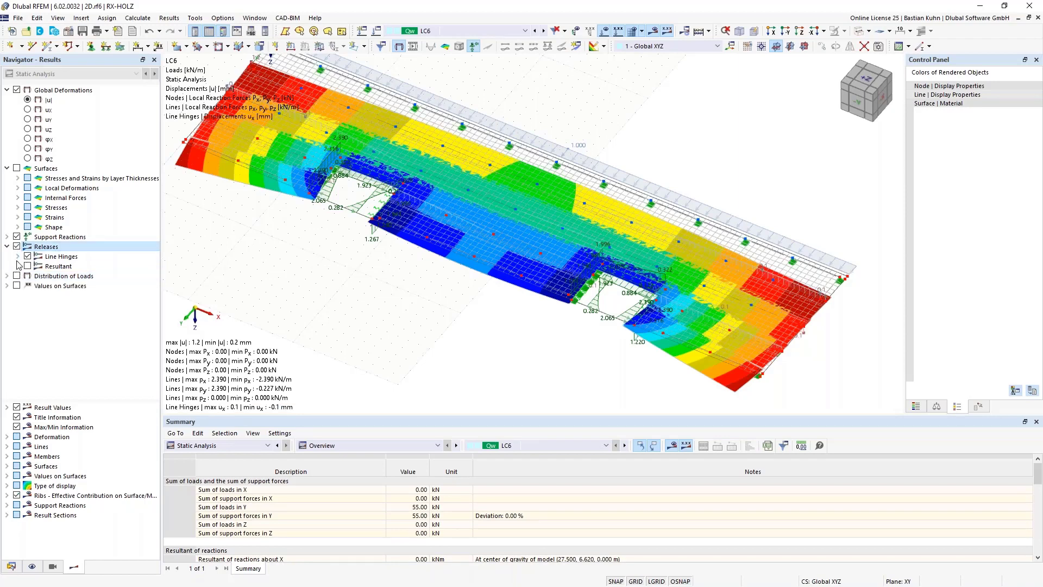
{"action": "left_click", "coordinate": [18, 257]}
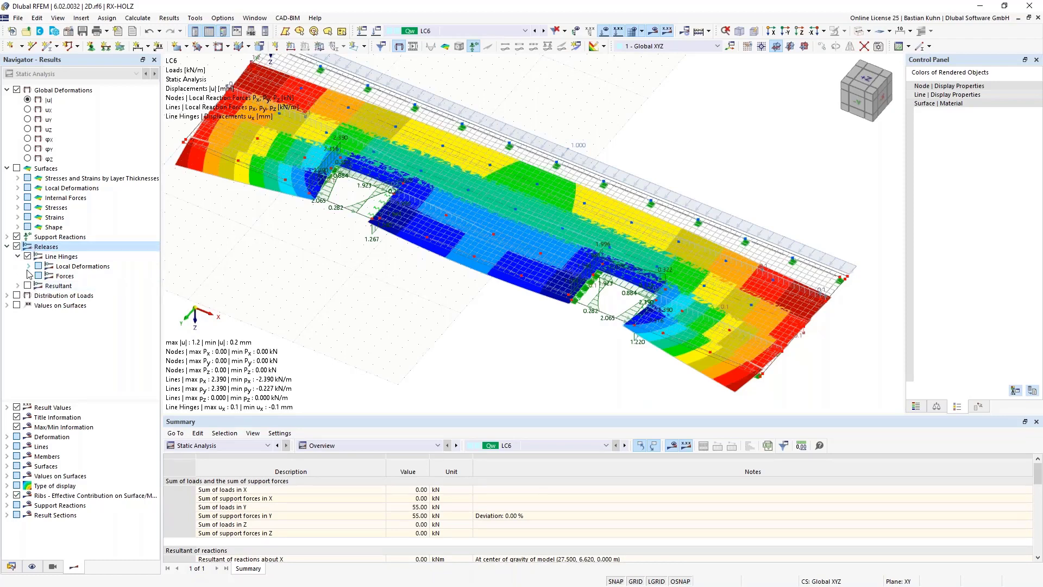
{"action": "left_click", "coordinate": [28, 276]}
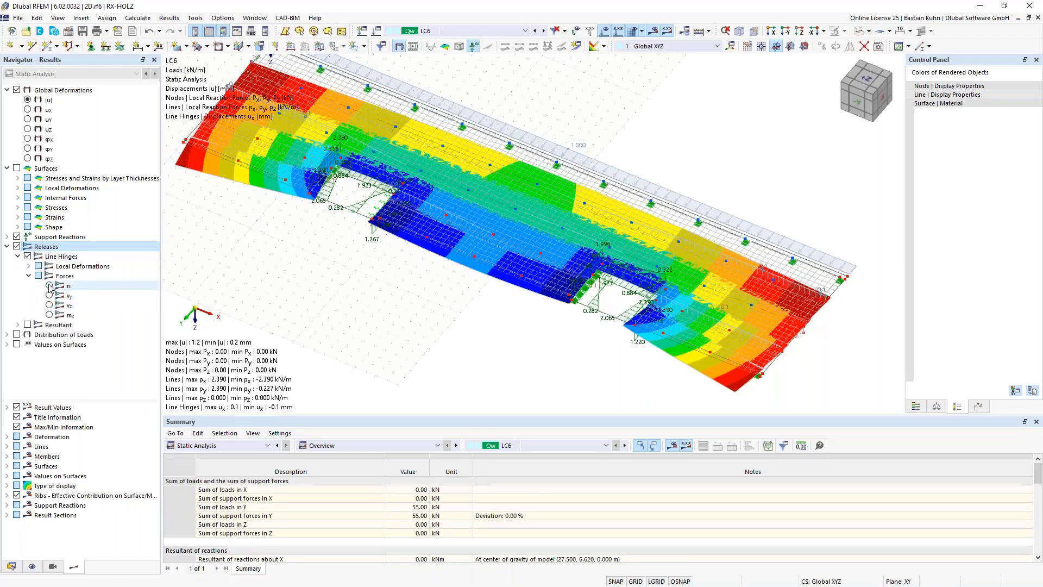
{"action": "left_click", "coordinate": [48, 286]}
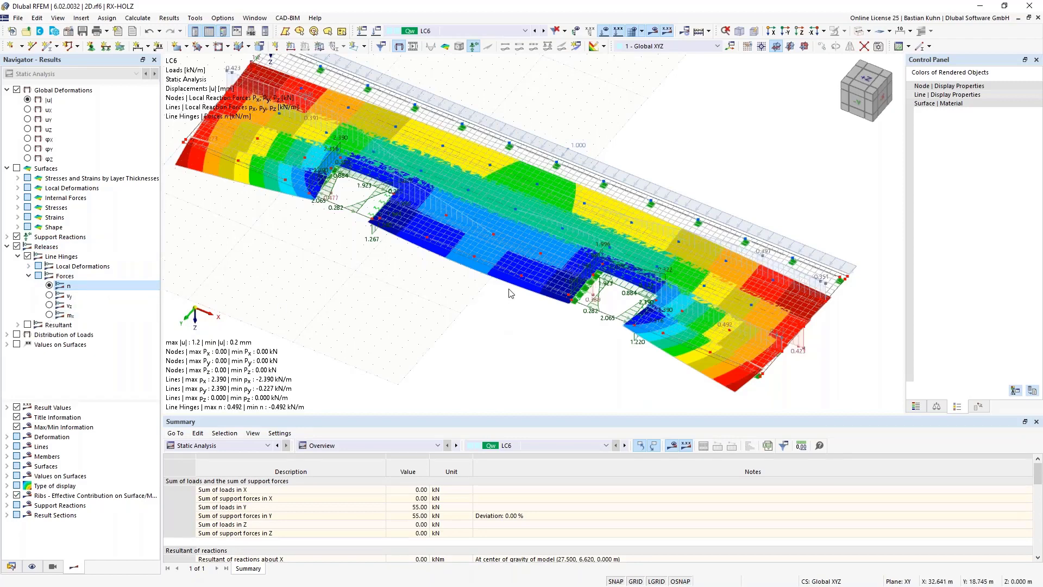
{"action": "left_click", "coordinate": [17, 90]}
Open the result diagrams for line 43, the hinged joint line between the slab panels.
{"action": "middle_click_drag", "start_coordinate": [503, 328], "coordinate": [426, 305], "text": "ctrl"}
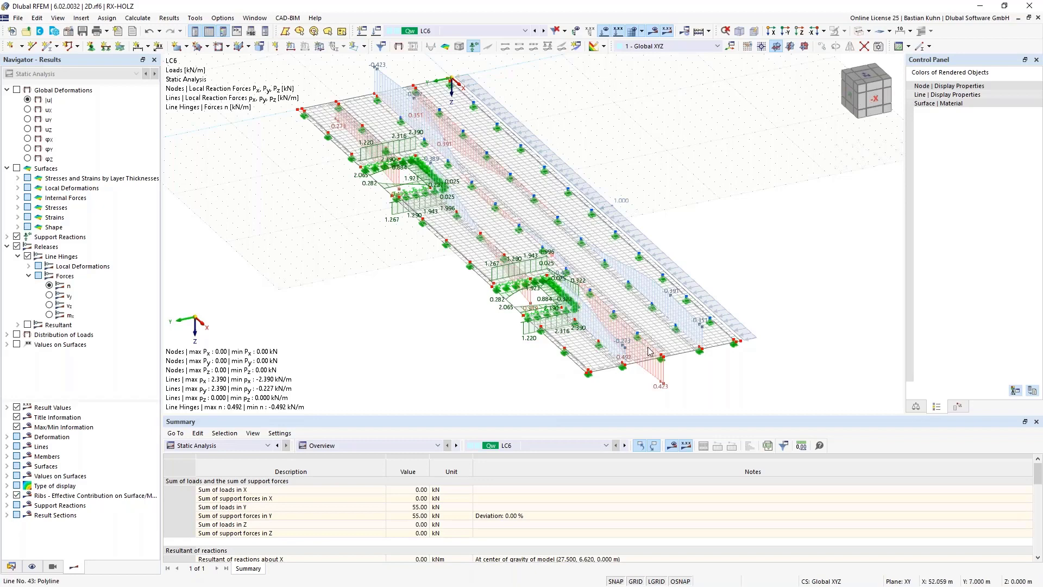
{"action": "scroll", "coordinate": [648, 350], "scroll_direction": "up", "scroll_amount": 2}
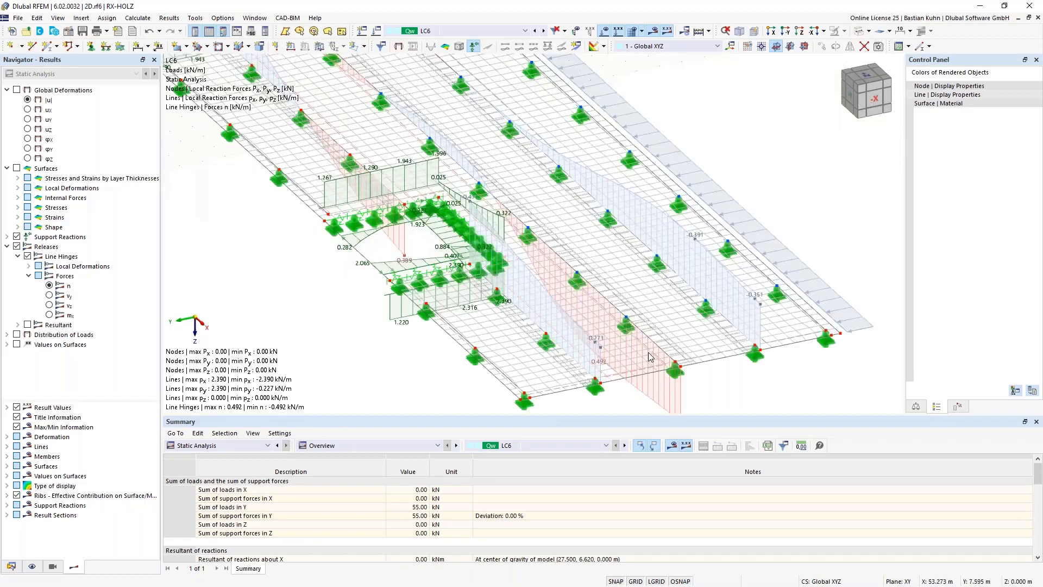
{"action": "right_click", "coordinate": [623, 301]}
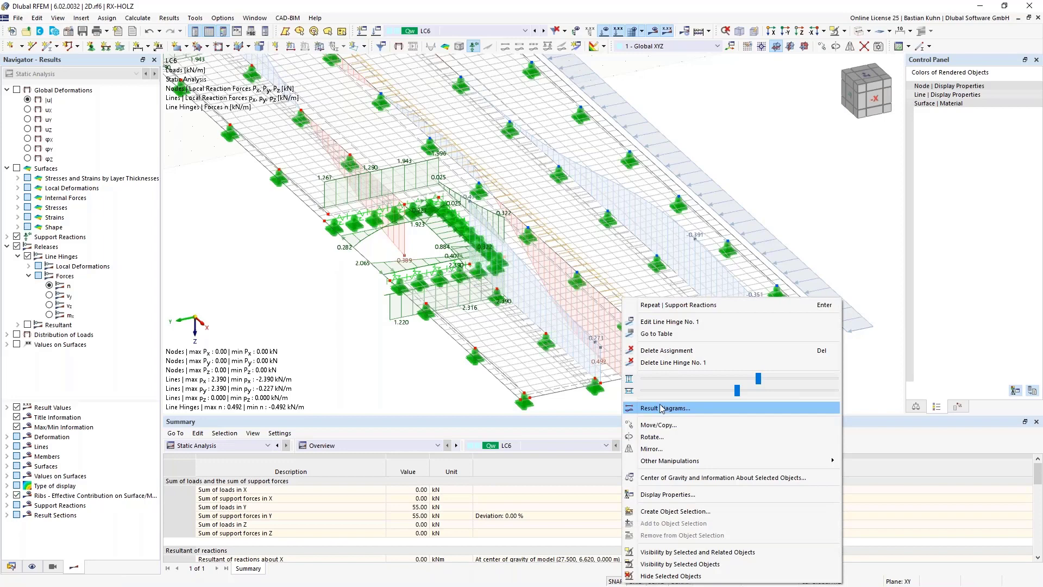
{"action": "left_click", "coordinate": [608, 303]}
{"action": "right_click", "coordinate": [607, 303]}
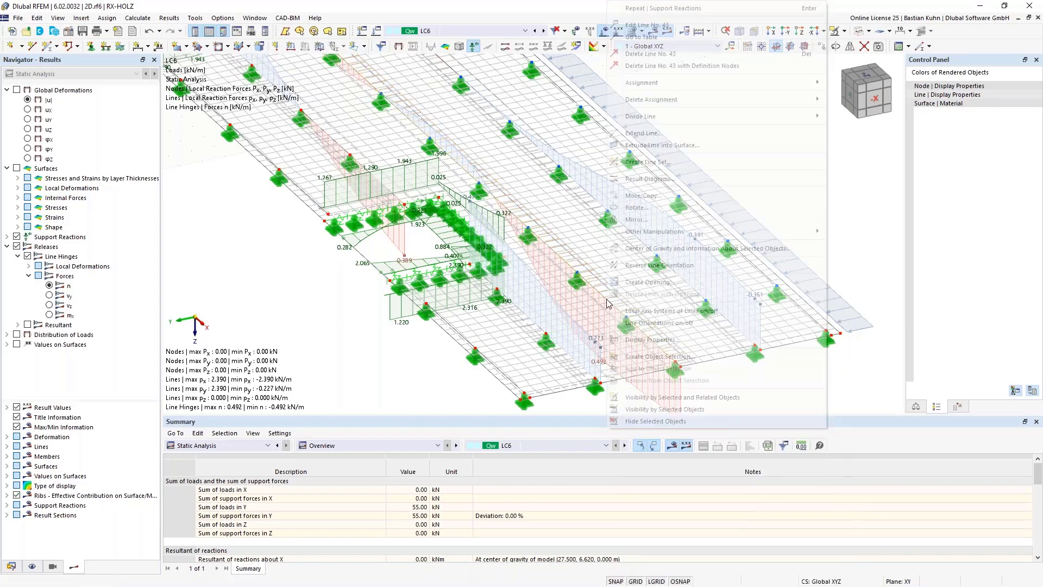
{"action": "left_click", "coordinate": [650, 179]}
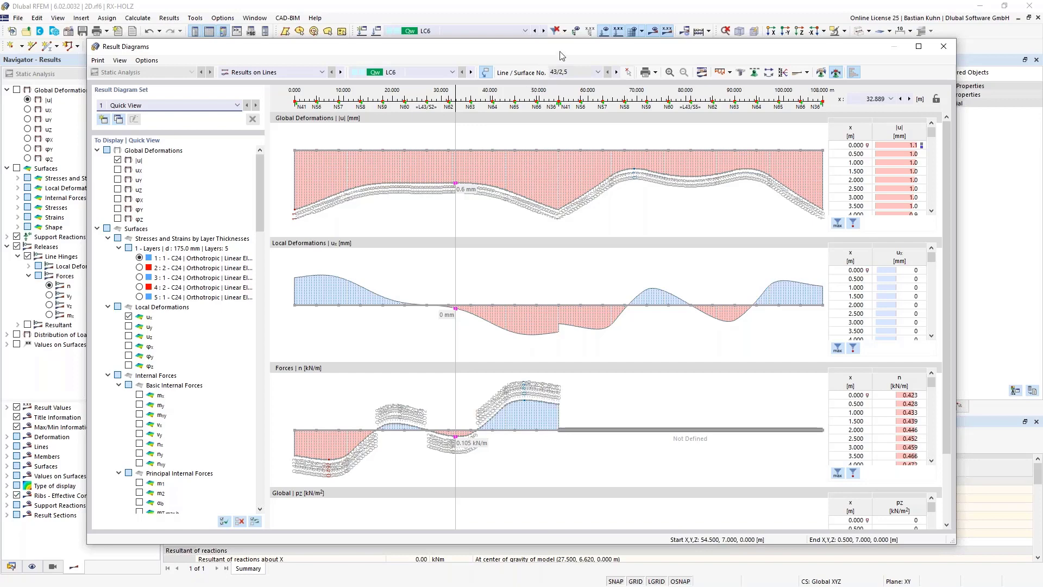
Limit the result diagrams of line 43 to surface 5 only.
{"action": "left_click", "coordinate": [597, 72]}
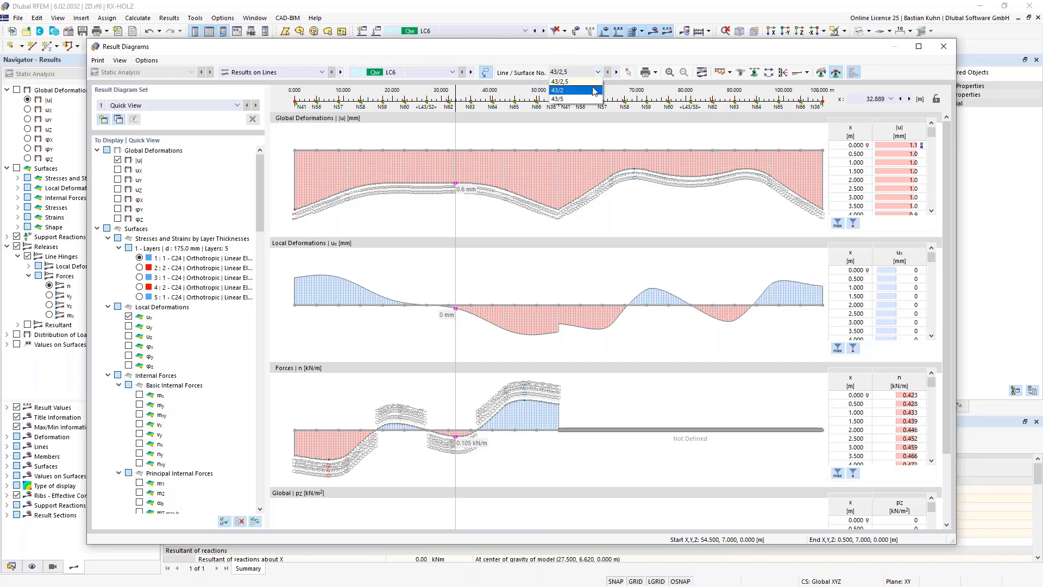
{"action": "left_click", "coordinate": [588, 47]}
{"action": "left_click_drag", "start_coordinate": [593, 47], "coordinate": [564, 67]}
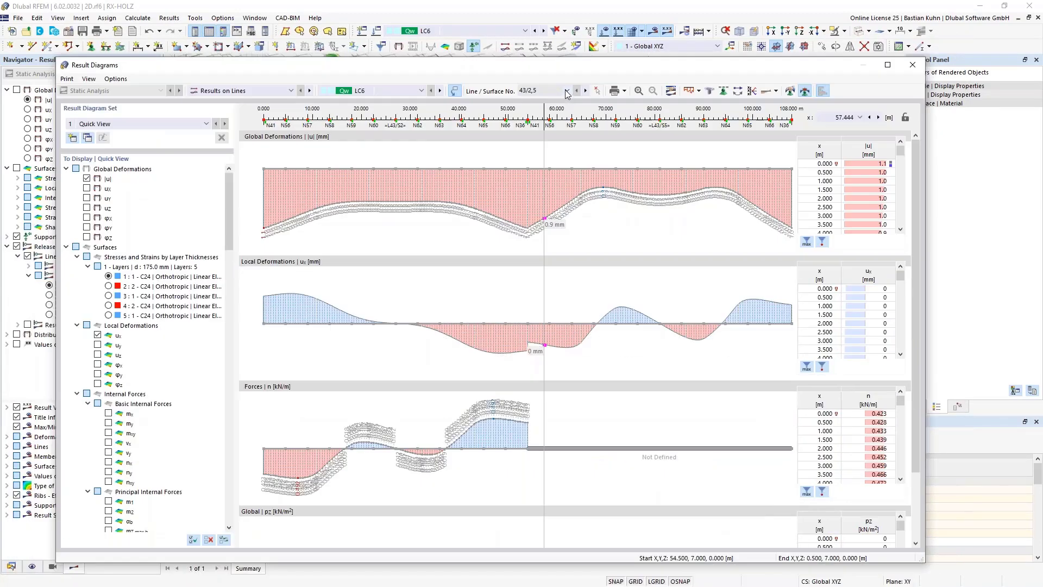
{"action": "left_click", "coordinate": [567, 93]}
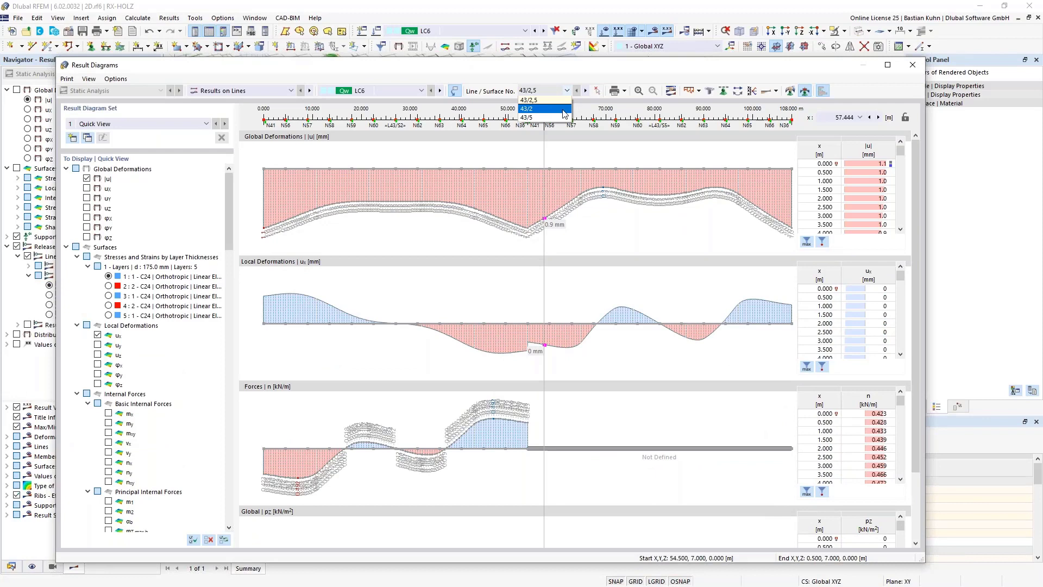
{"action": "left_click", "coordinate": [563, 117]}
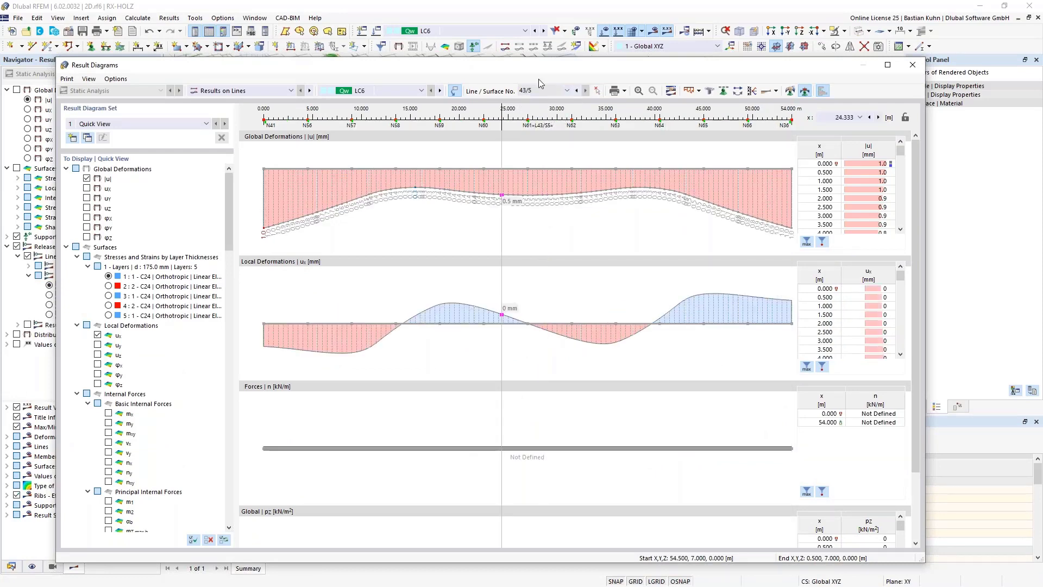
{"action": "left_click_drag", "start_coordinate": [546, 70], "coordinate": [515, 244]}
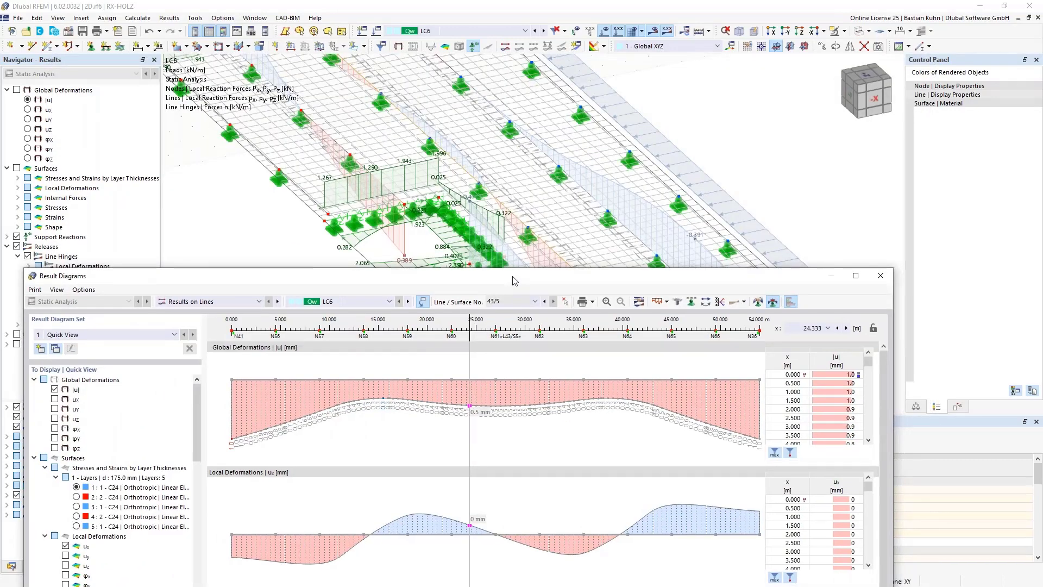
{"action": "left_click_drag", "start_coordinate": [515, 185], "coordinate": [517, 49]}
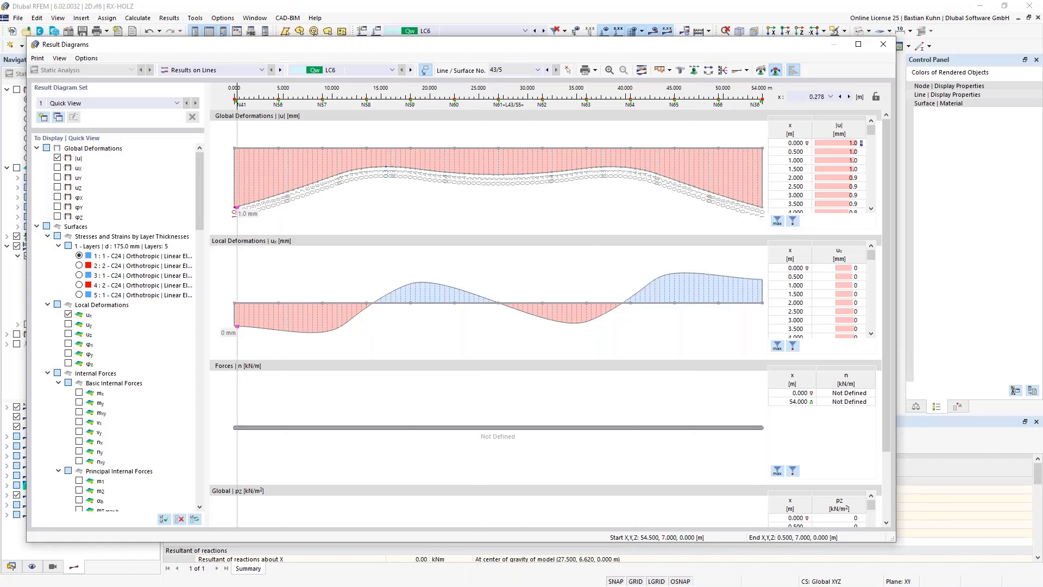
Hide the |u|, ux and pz diagrams for line 43 on surface 5 and close the result diagrams.
{"action": "left_click", "coordinate": [58, 158]}
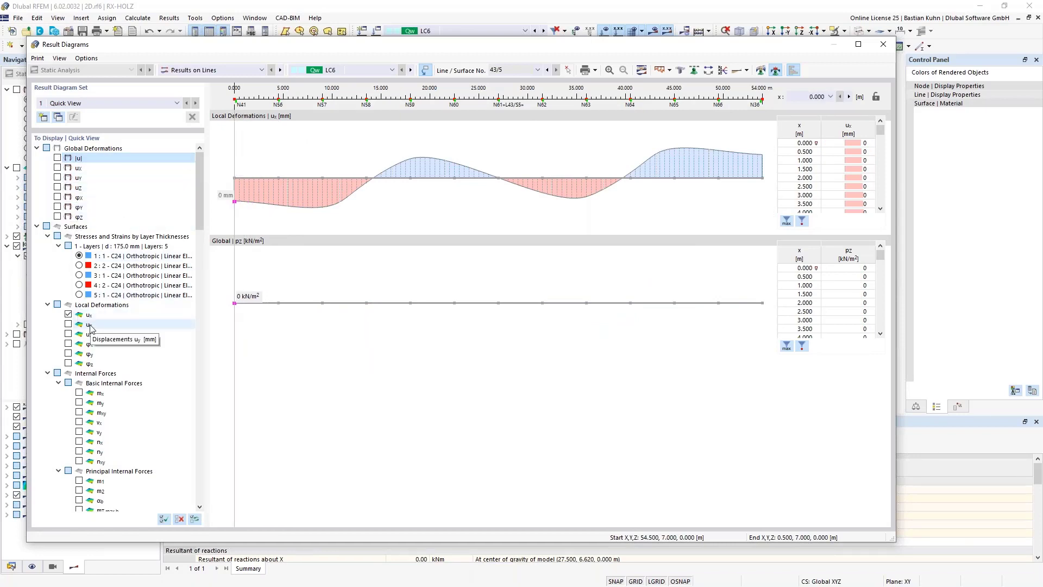
{"action": "scroll", "coordinate": [66, 326], "scroll_direction": "down", "scroll_amount": 2}
{"action": "left_click", "coordinate": [68, 255]}
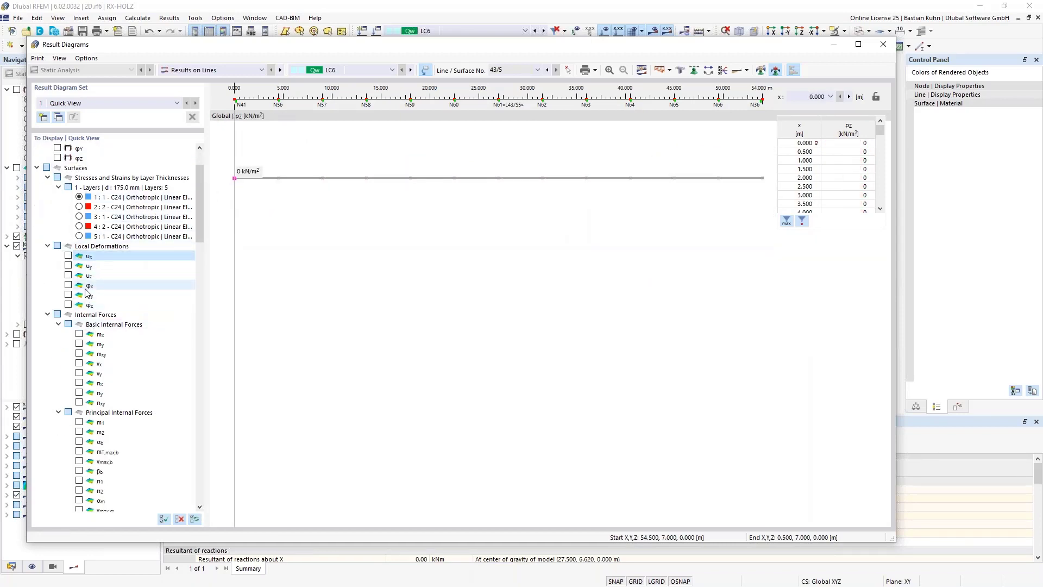
{"action": "left_click_drag", "start_coordinate": [194, 347], "coordinate": [198, 481]}
{"action": "left_click", "coordinate": [79, 462]}
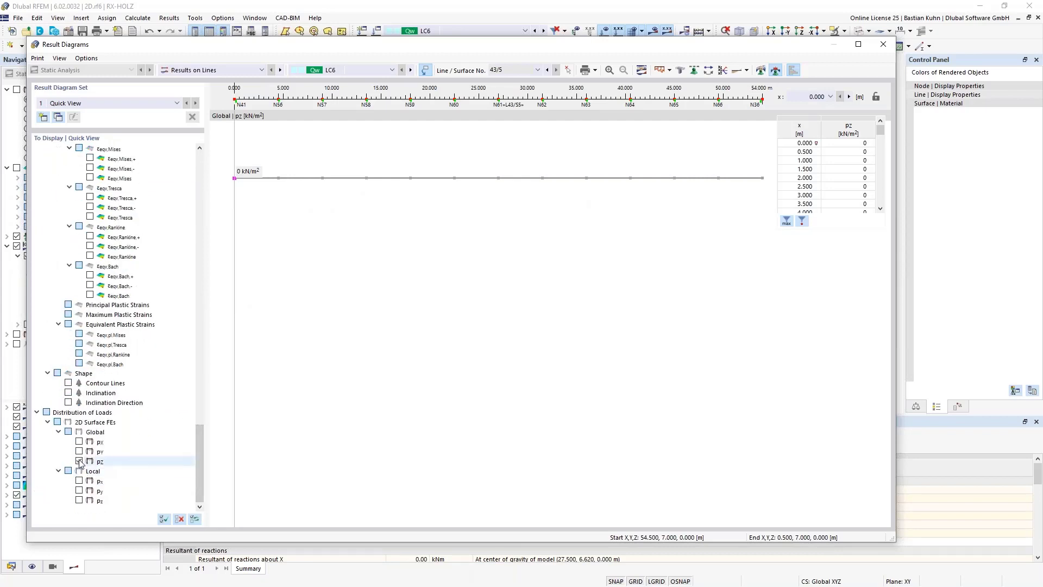
{"action": "left_click", "coordinate": [79, 461]}
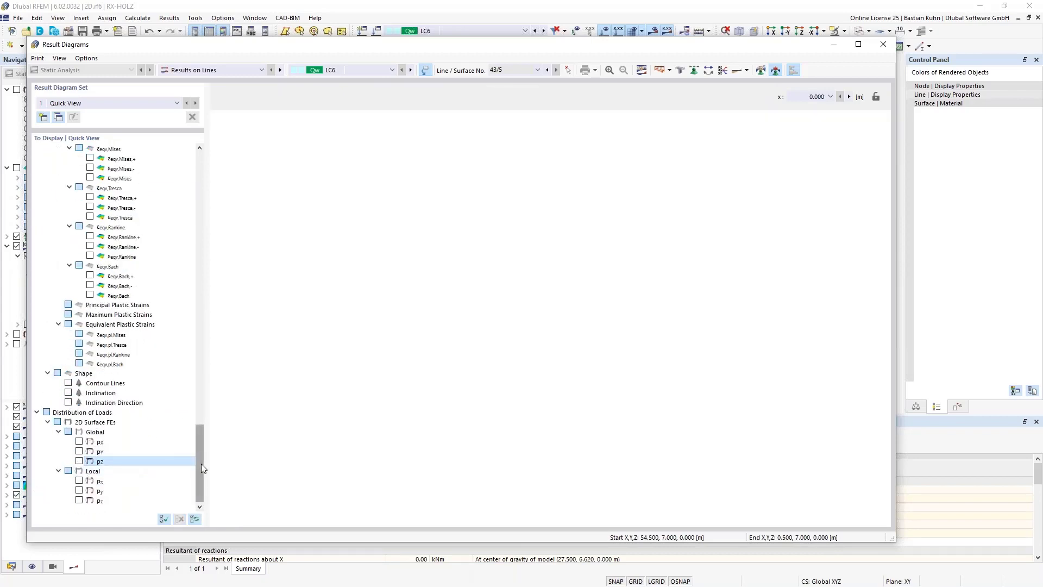
{"action": "left_click_drag", "start_coordinate": [201, 464], "coordinate": [213, 171]}
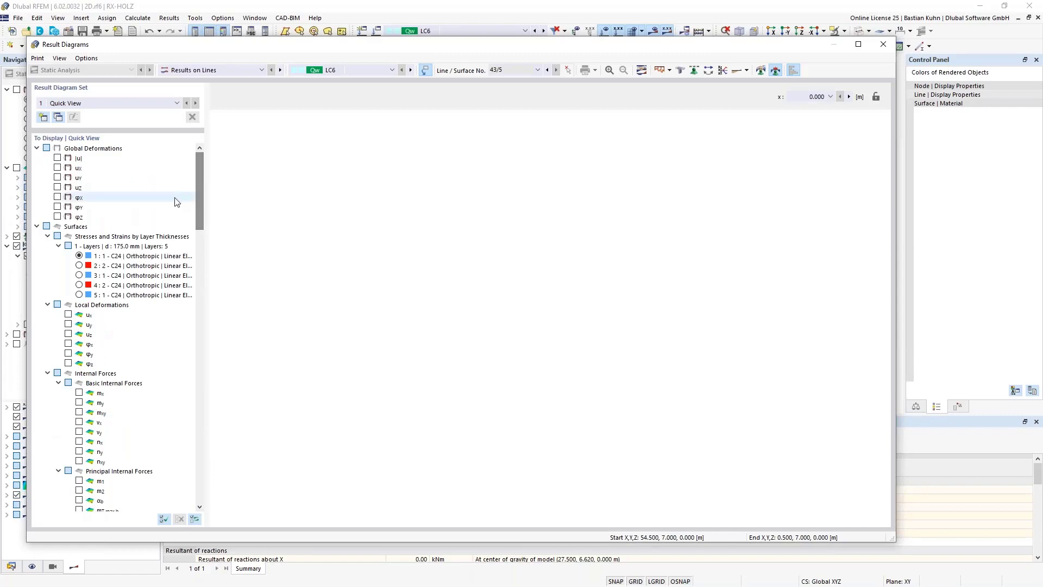
{"action": "left_click", "coordinate": [882, 43]}
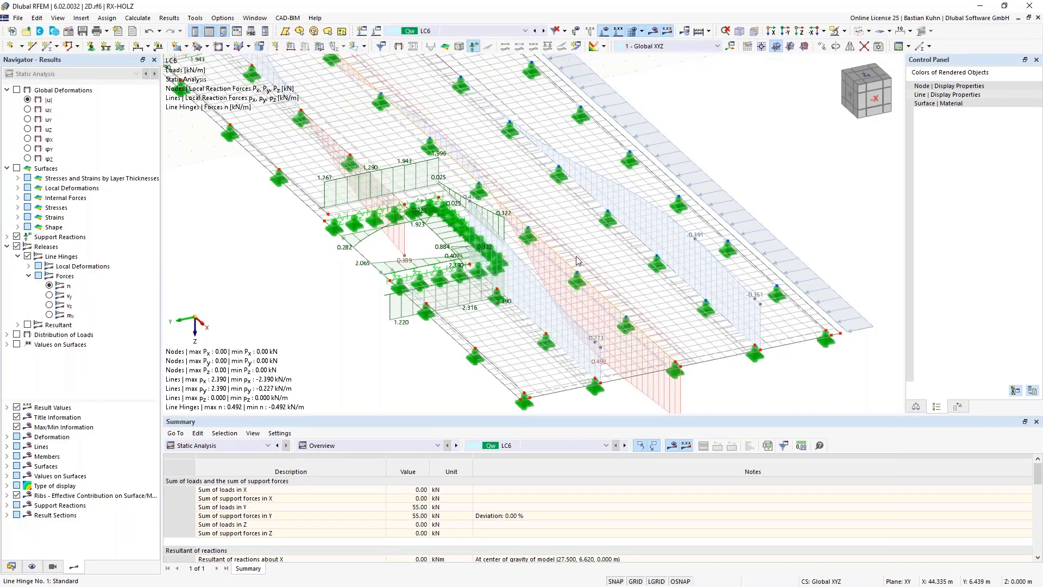
Reopen the result diagrams for line 43 on surface 2 and leave only the line hinge forces n displayed, hiding |u|, ux and pz.
{"action": "right_click", "coordinate": [577, 259]}
{"action": "left_click", "coordinate": [608, 370]}
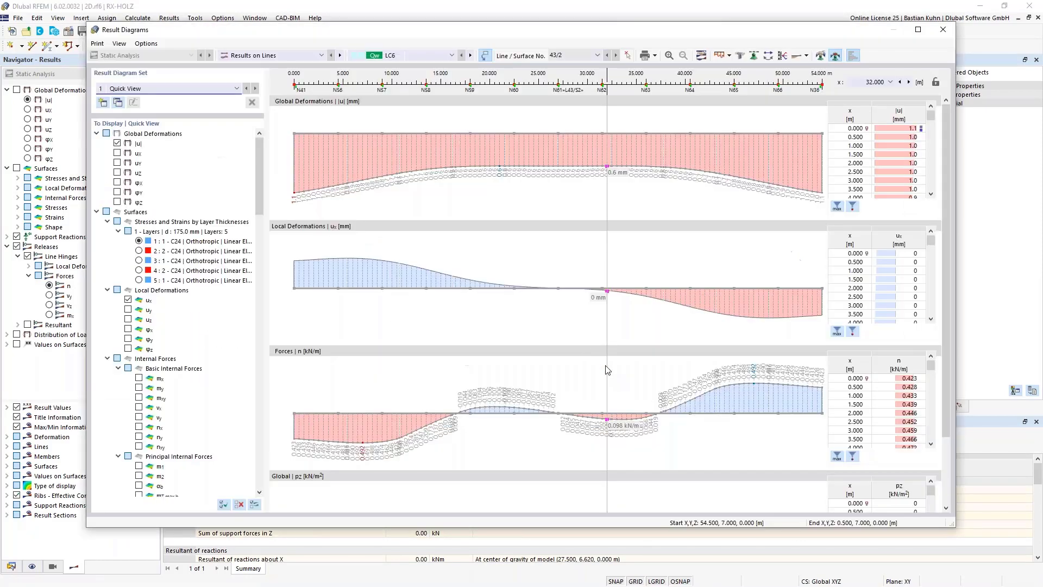
{"action": "left_click", "coordinate": [118, 143]}
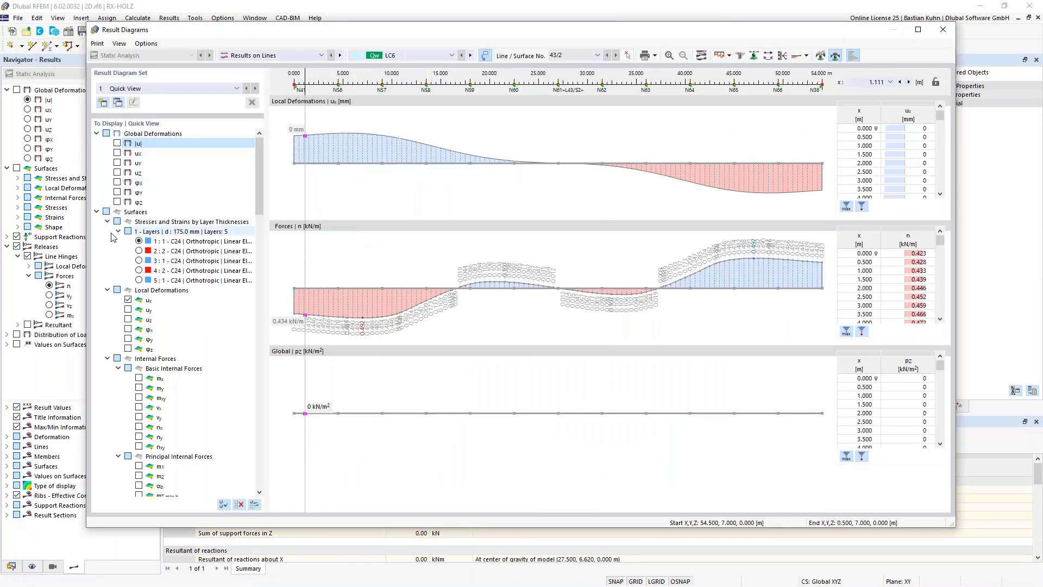
{"action": "left_click", "coordinate": [128, 300]}
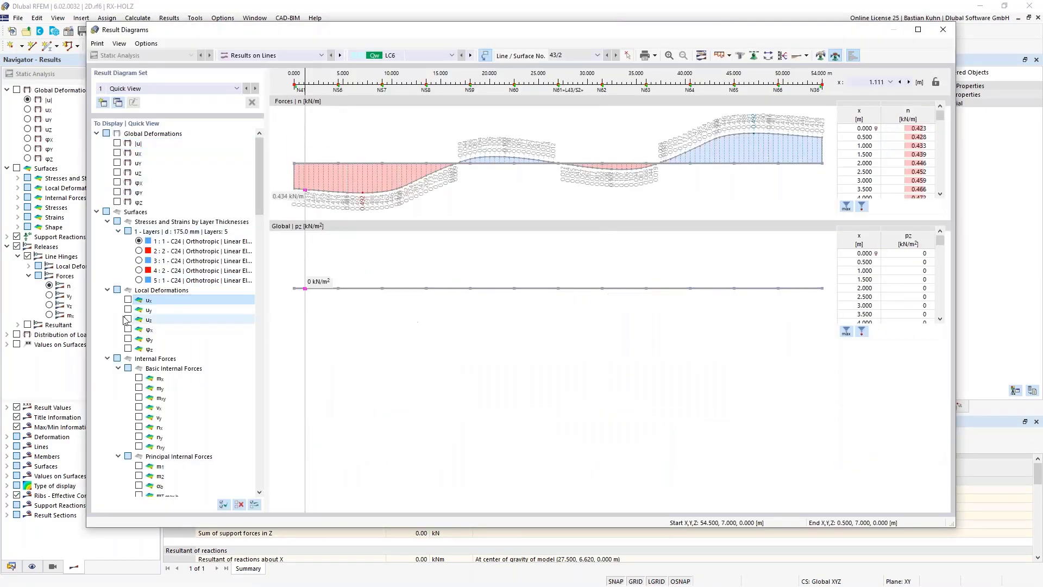
{"action": "scroll", "coordinate": [129, 293], "scroll_direction": "down", "scroll_amount": 3}
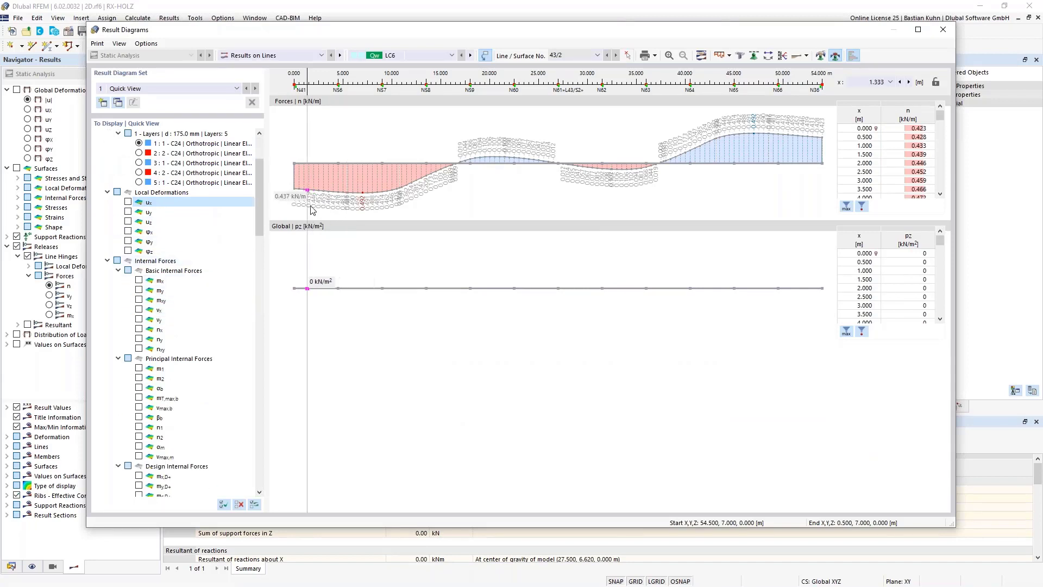
{"action": "scroll", "coordinate": [256, 198], "scroll_direction": "down", "scroll_amount": 2}
{"action": "scroll", "coordinate": [262, 258], "scroll_direction": "down", "scroll_amount": 20}
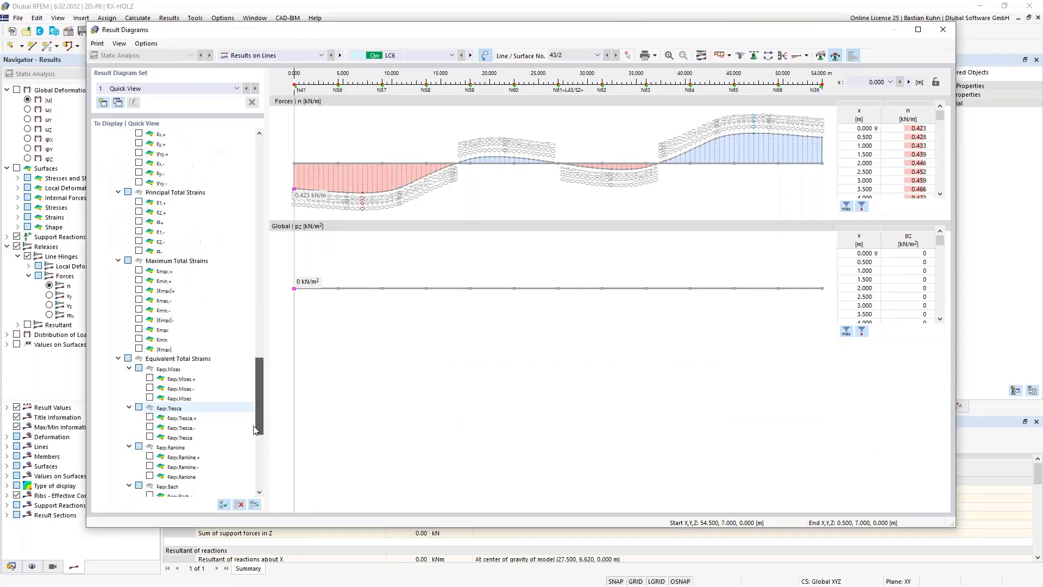
{"action": "left_click", "coordinate": [139, 447]}
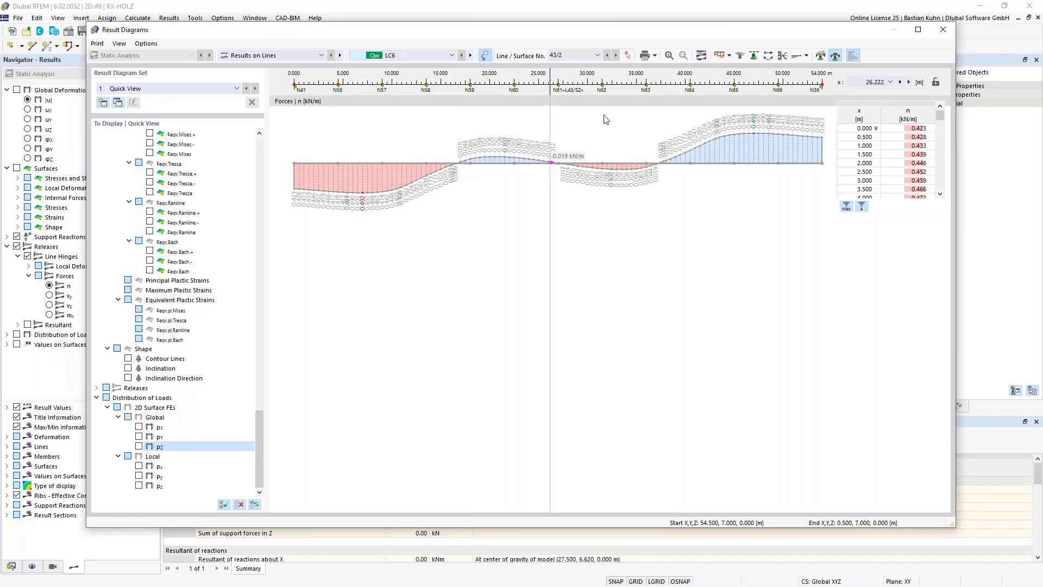
Define a constant smooth range from 0 to 16.5 m for the result diagram of the hinge forces n.
{"action": "left_click", "coordinate": [823, 58]}
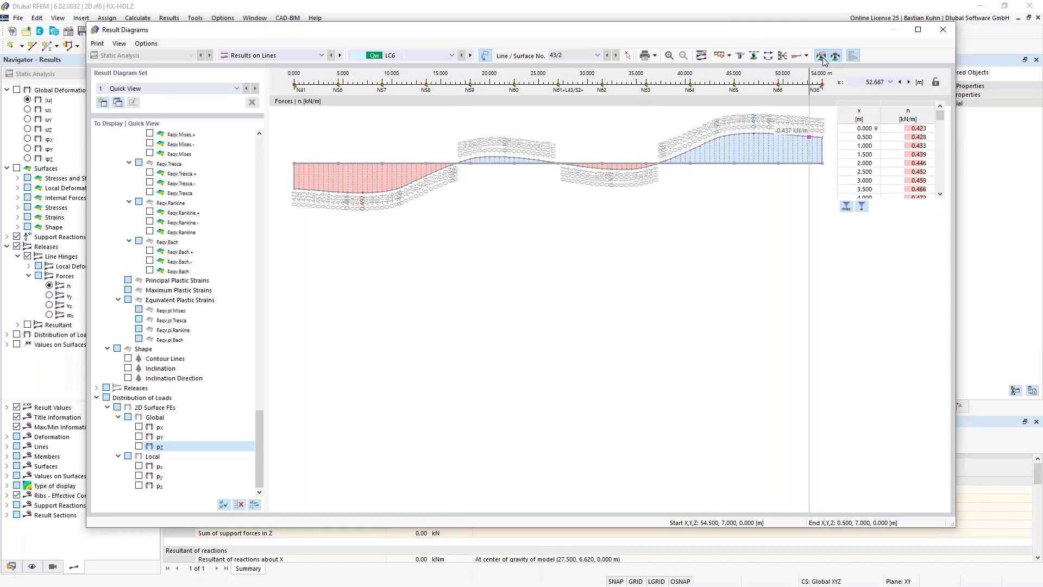
{"action": "left_click", "coordinate": [417, 186]}
{"action": "left_click", "coordinate": [417, 187]}
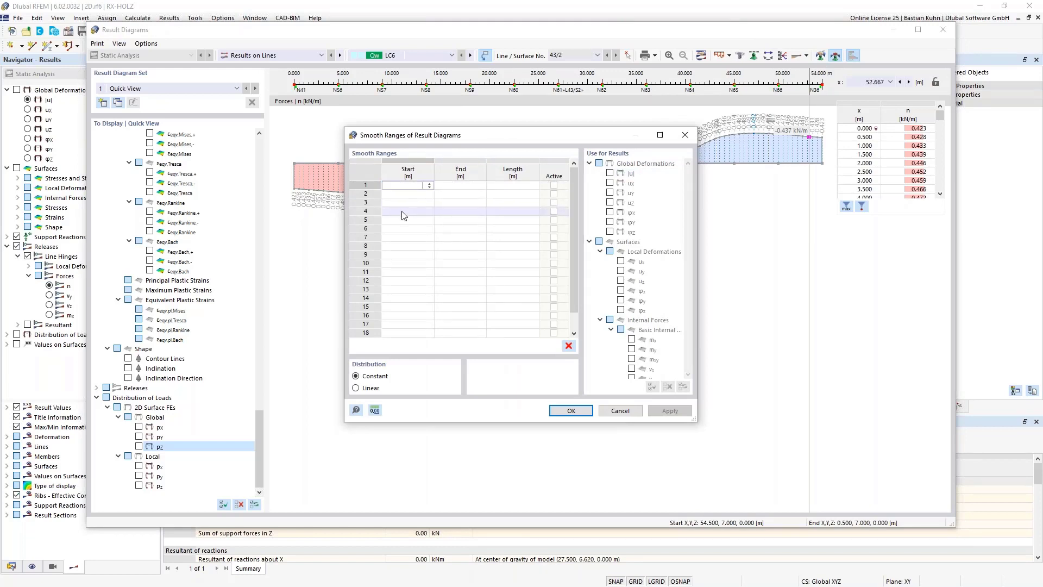
{"action": "key", "text": "Tab"}
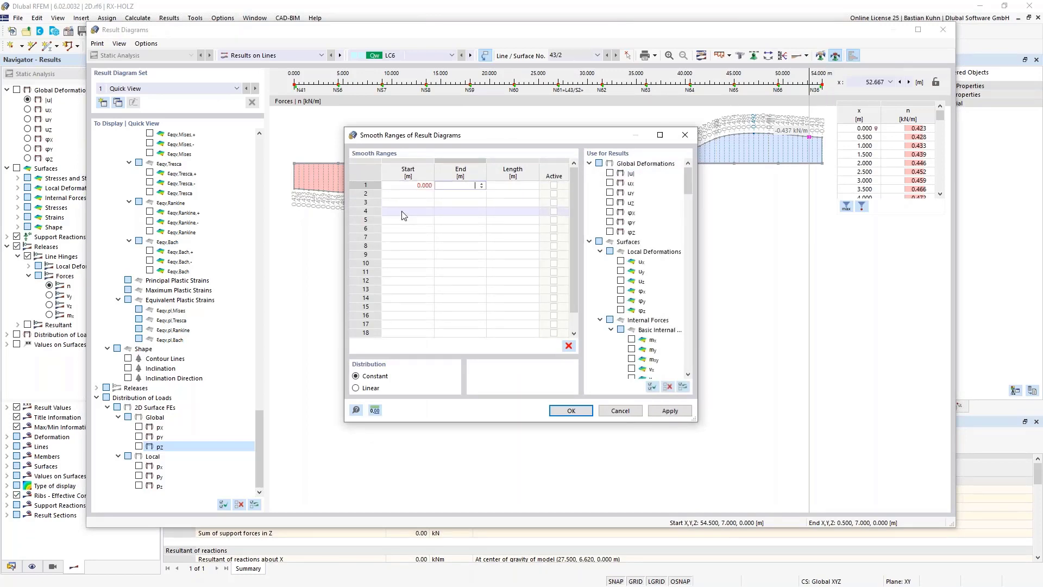
{"action": "key", "text": "Tab"}
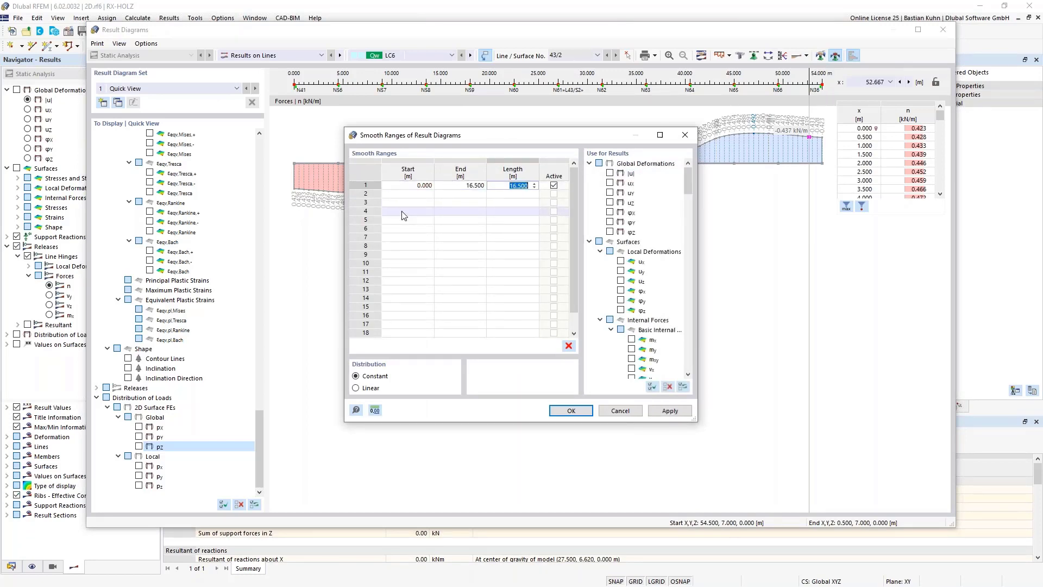
{"action": "key", "text": "Tab"}
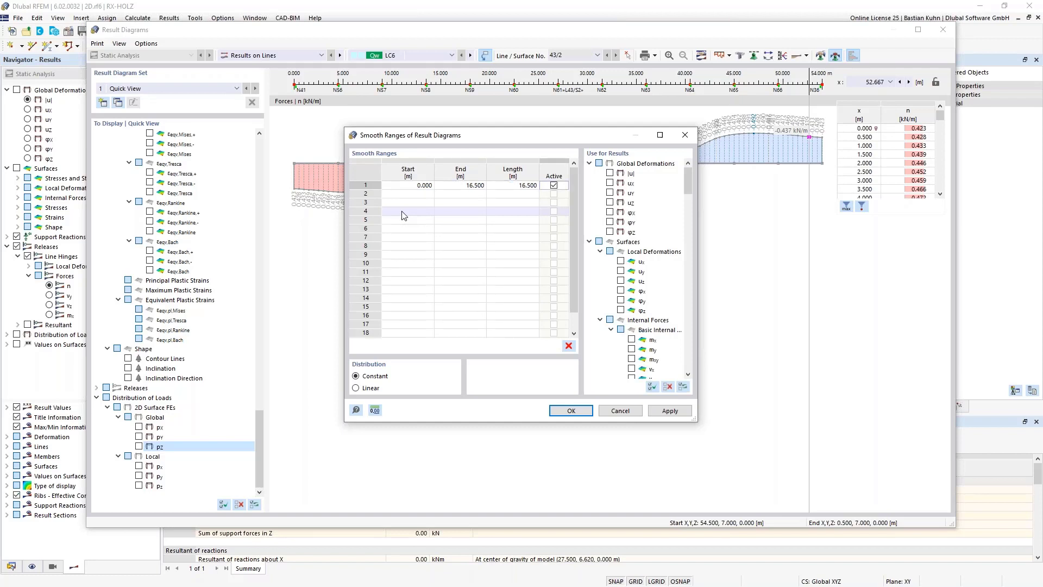
Add a second smooth range from 16.5 to 25 m, apply both ranges to the n diagram and close the result diagrams.
{"action": "key", "text": "Tab"}
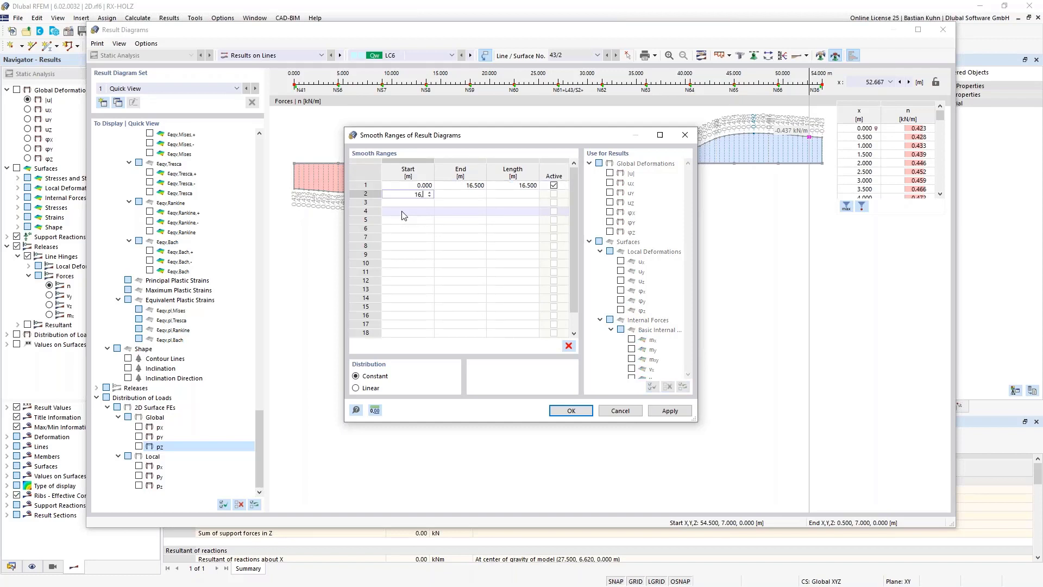
{"action": "left_click_drag", "start_coordinate": [497, 136], "coordinate": [508, 293]}
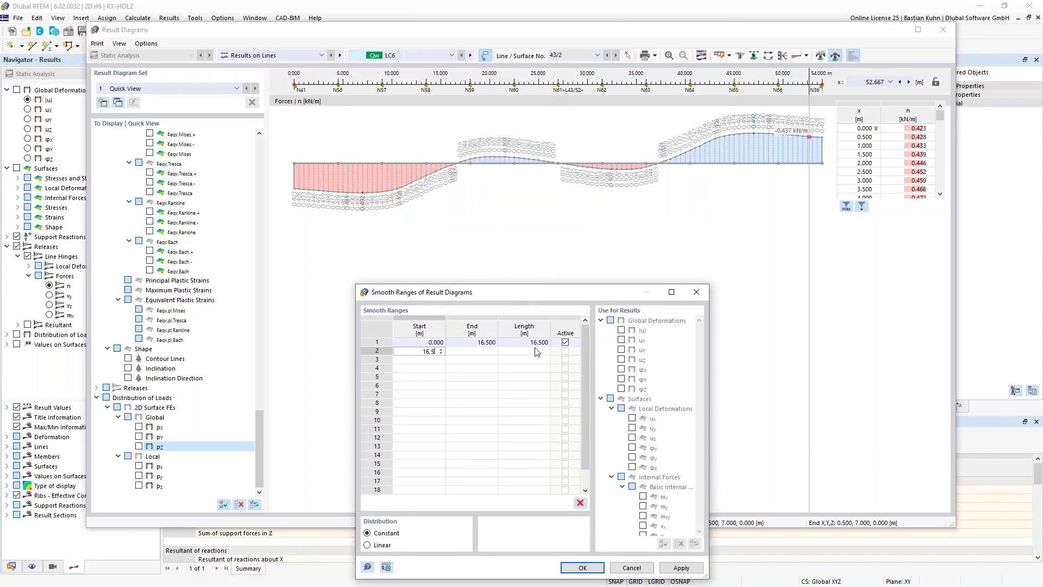
{"action": "key", "text": "Tab"}
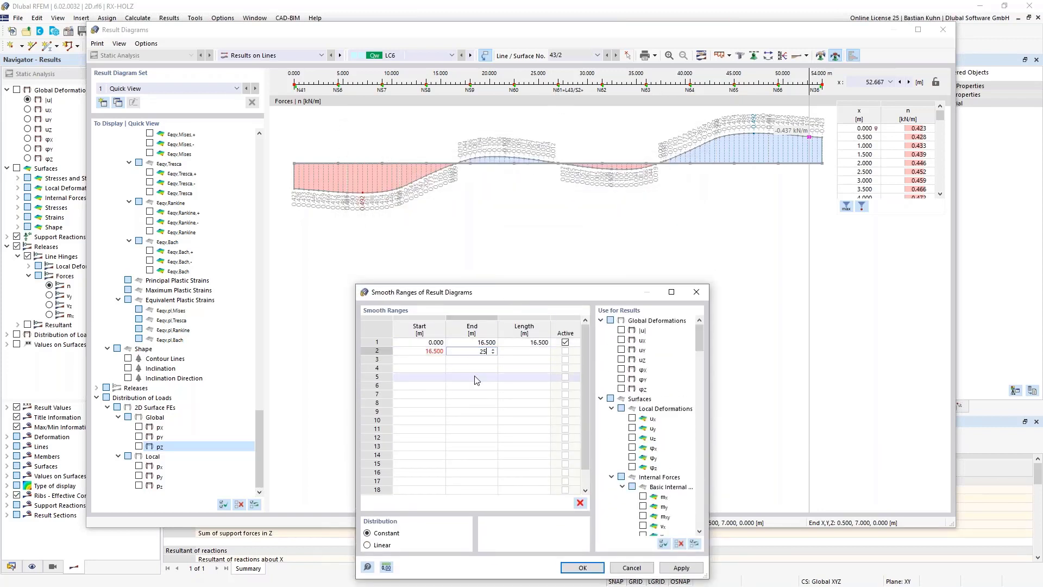
{"action": "key", "text": "Tab"}
{"action": "left_click_drag", "start_coordinate": [531, 288], "coordinate": [537, 188]}
{"action": "left_click", "coordinate": [587, 468]}
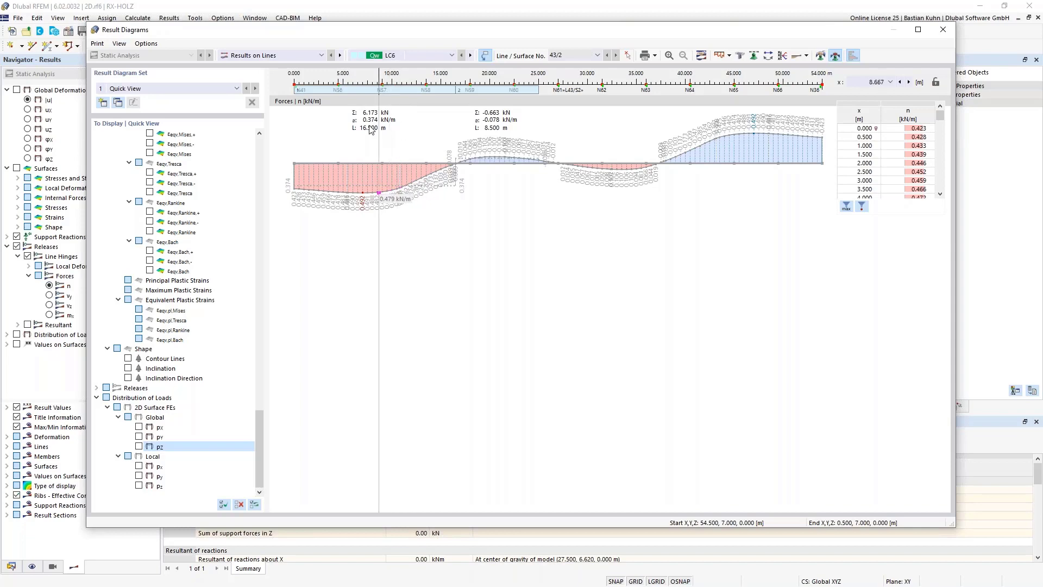
{"action": "left_click", "coordinate": [942, 32]}
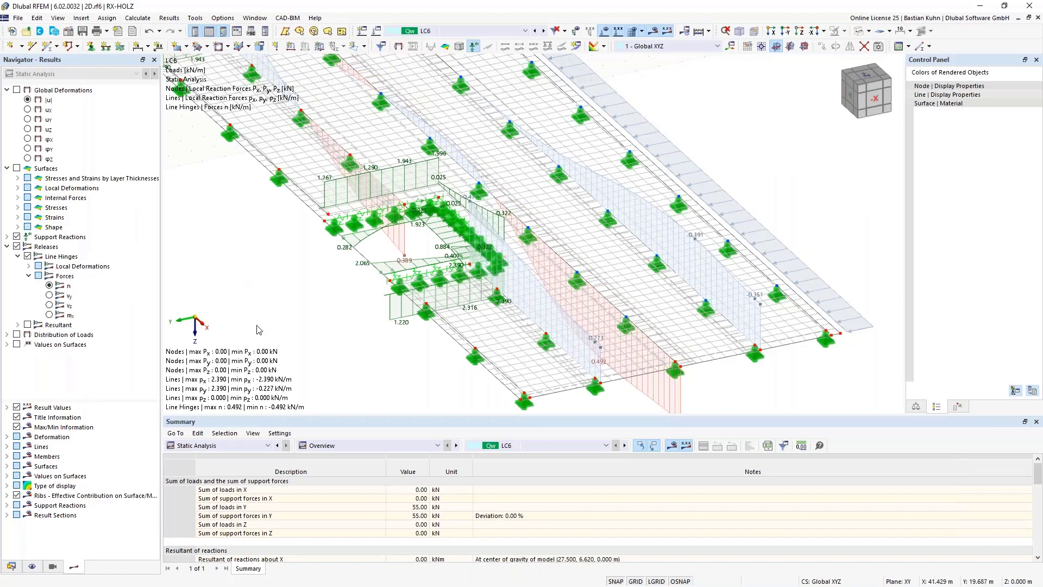
Turn on the surface results and display the basic stresses σx,- on the whole slab for LC6.
{"action": "scroll", "coordinate": [299, 282], "scroll_direction": "down", "scroll_amount": 3}
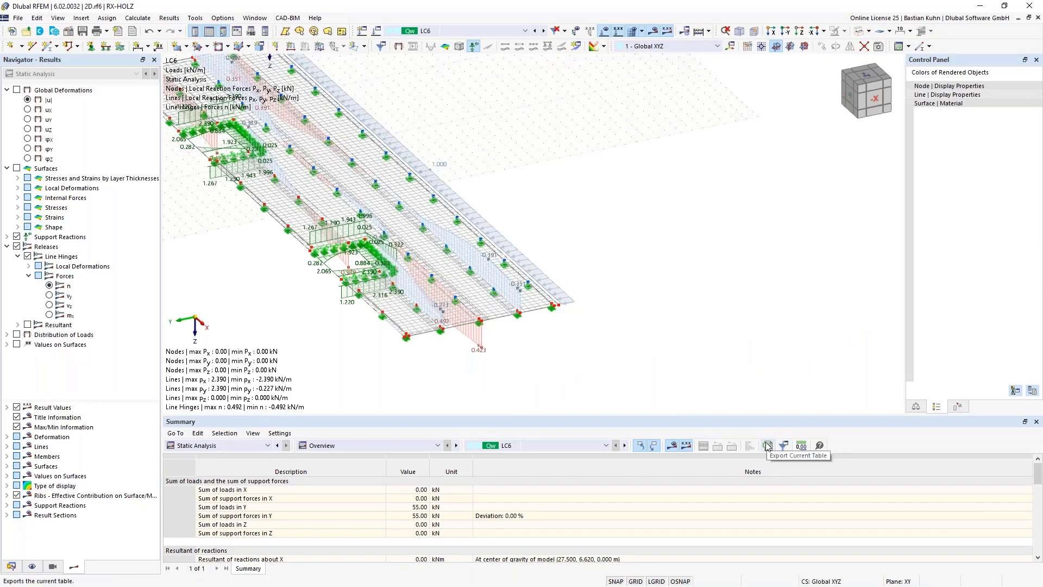
{"action": "scroll", "coordinate": [663, 405], "scroll_direction": "down", "scroll_amount": 3}
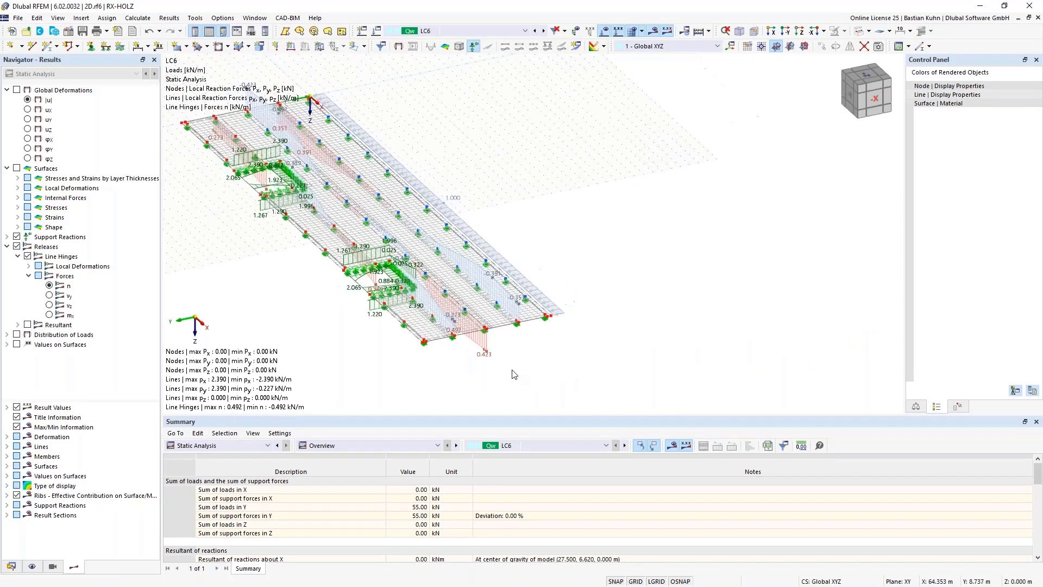
{"action": "middle_click_drag", "start_coordinate": [663, 405], "coordinate": [438, 290], "text": "ctrl"}
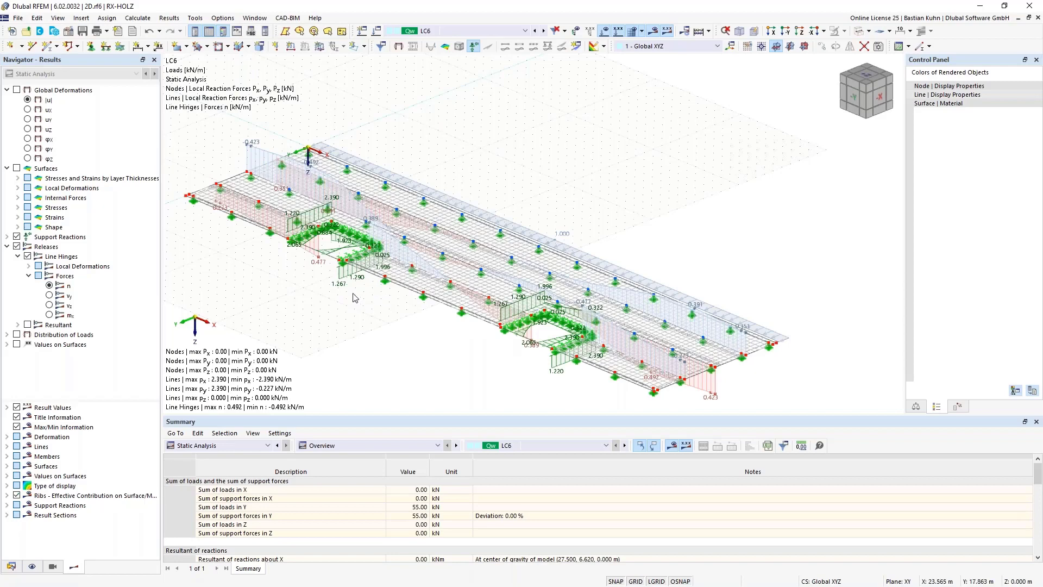
{"action": "left_click", "coordinate": [17, 170]}
{"action": "left_click", "coordinate": [17, 169]}
{"action": "left_click", "coordinate": [18, 178]}
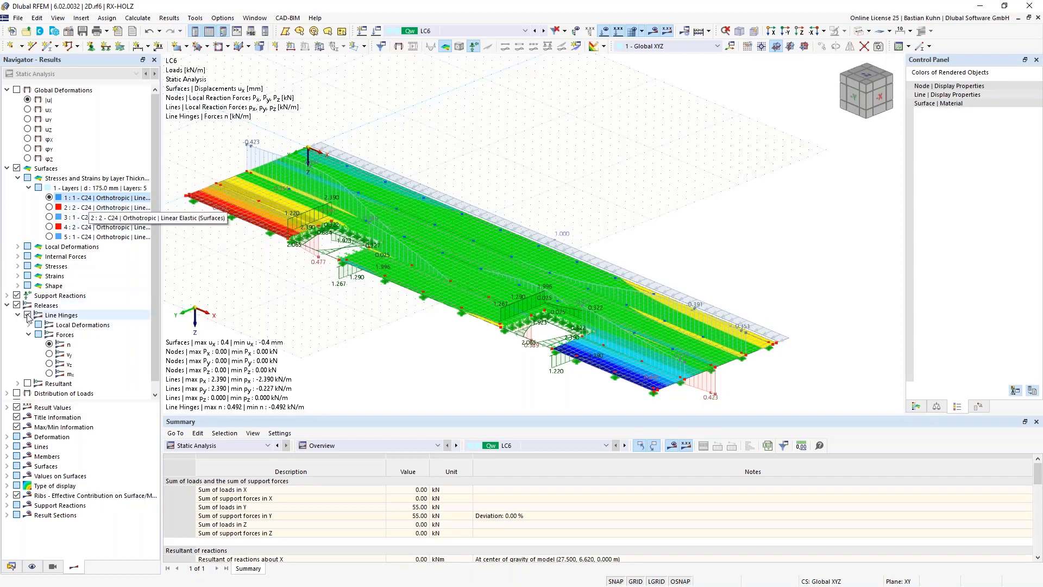
{"action": "left_click", "coordinate": [18, 267]}
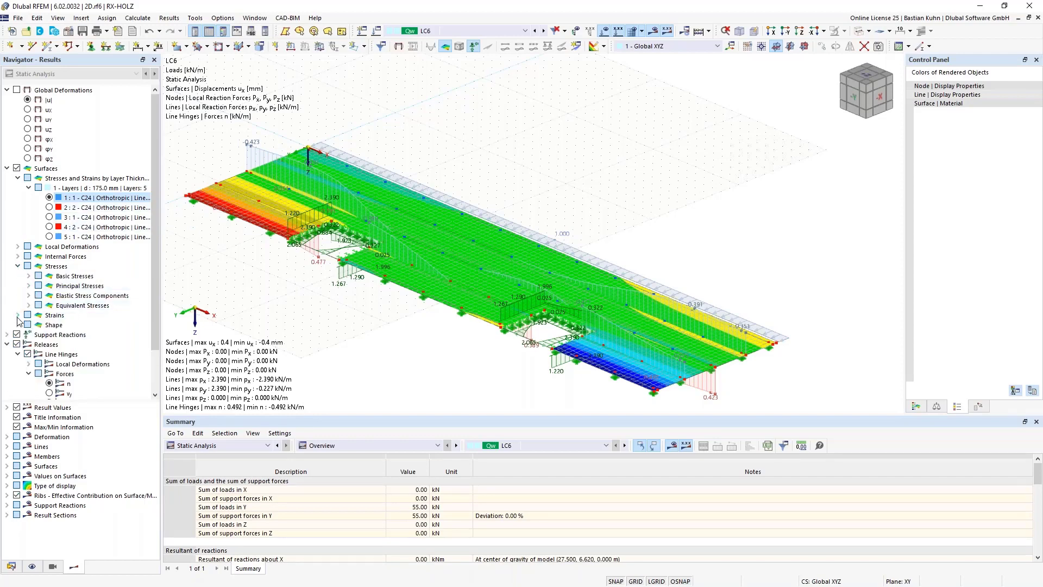
{"action": "left_click", "coordinate": [28, 276]}
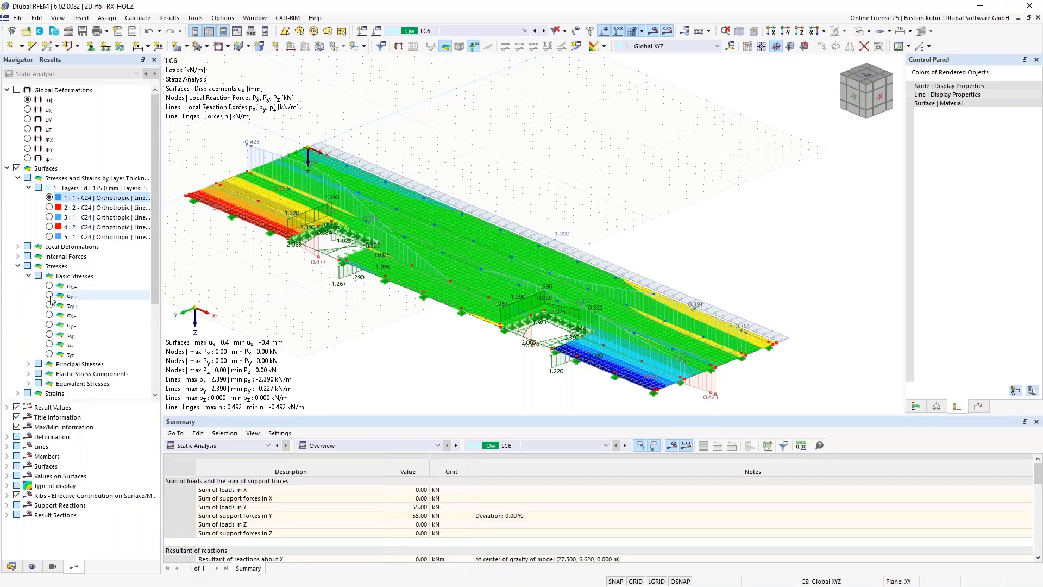
{"action": "left_click", "coordinate": [49, 319]}
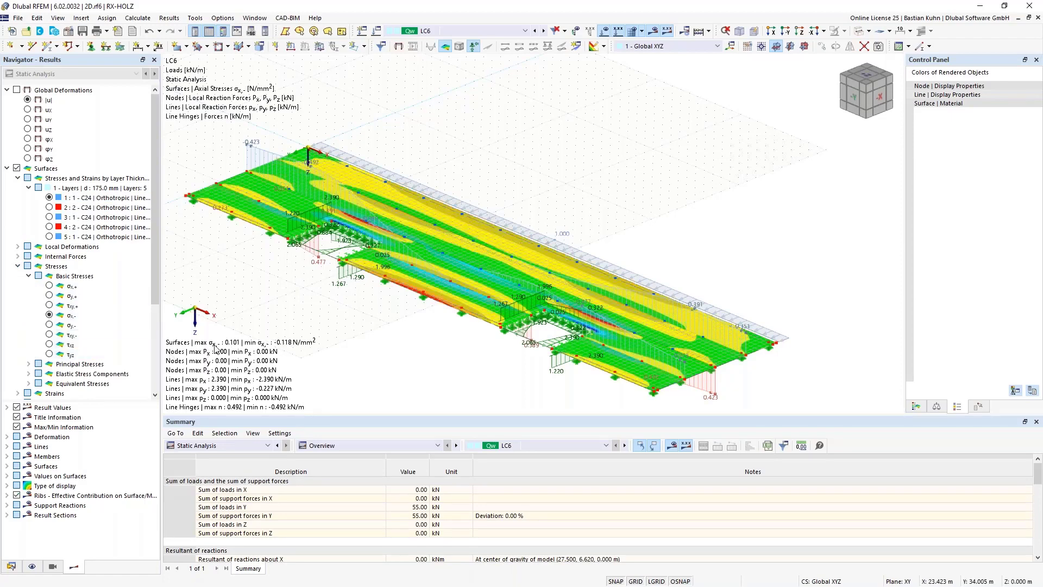
Switch the results to load combination CO5, hide the loads and examine the σx,- stresses across the slab and over the supports.
{"action": "left_click", "coordinate": [483, 32]}
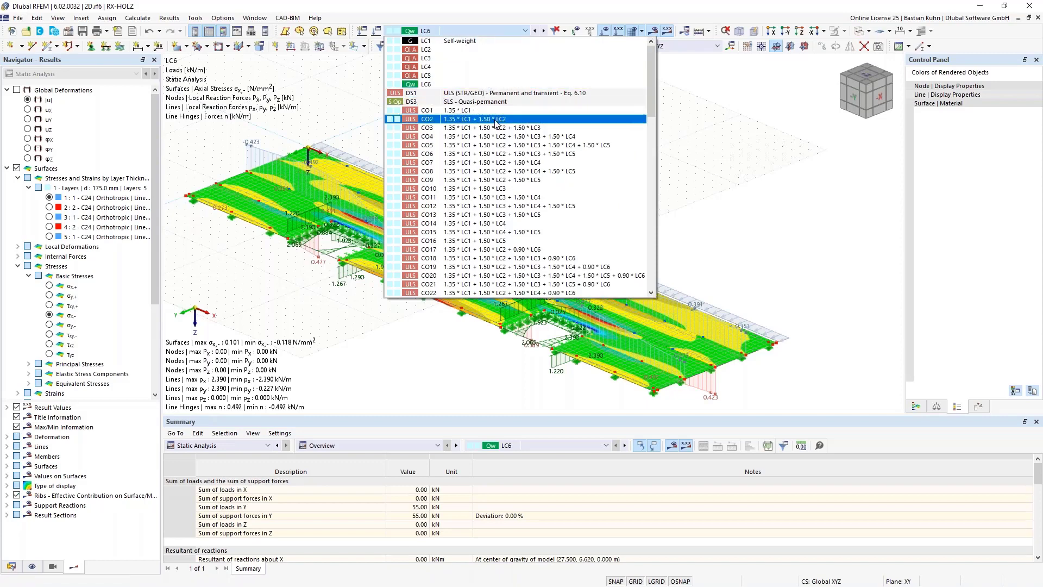
{"action": "left_click", "coordinate": [504, 145]}
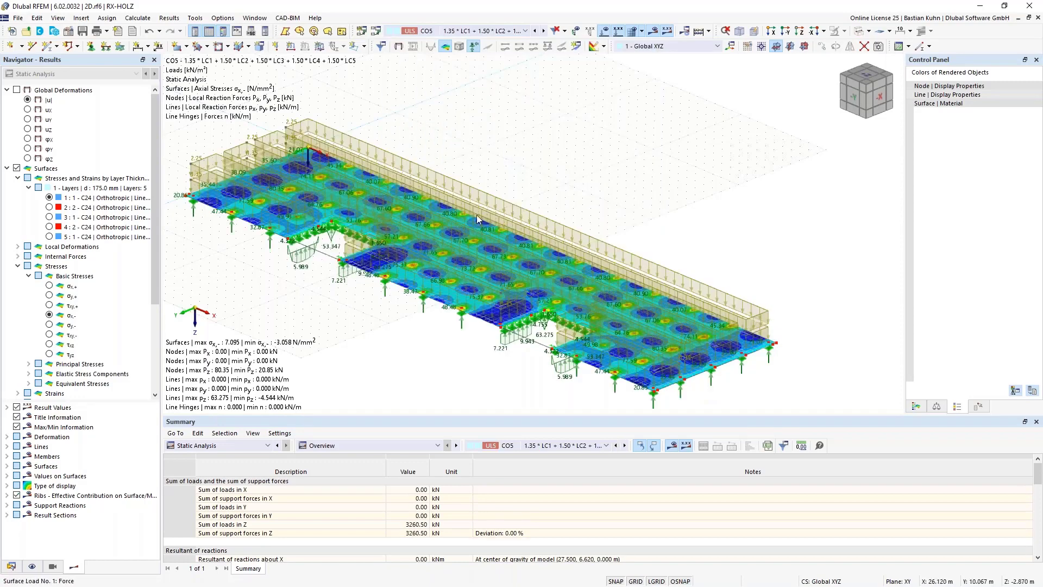
{"action": "left_click", "coordinate": [584, 35]}
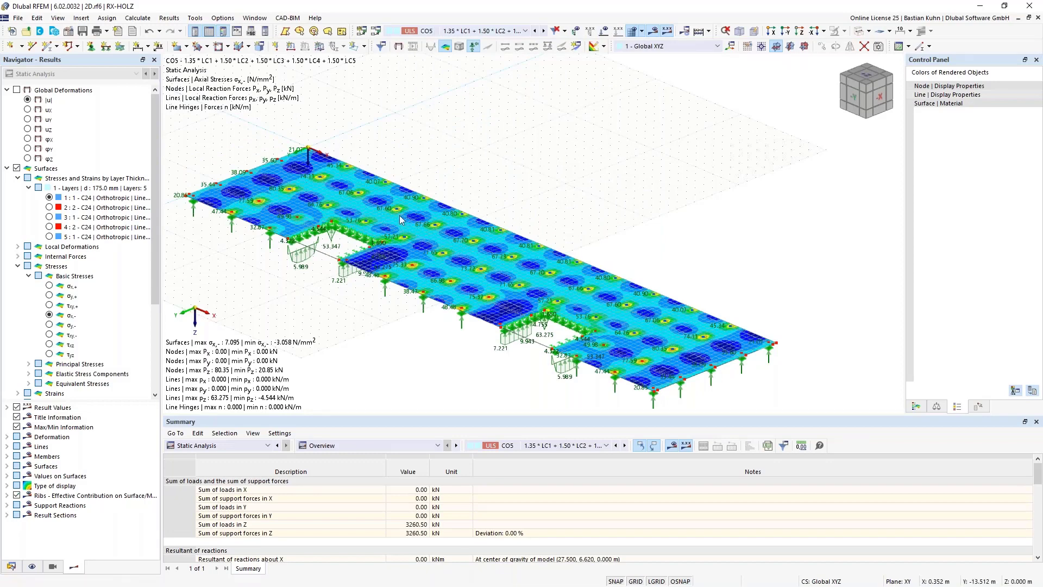
{"action": "scroll", "coordinate": [447, 284], "scroll_direction": "up", "scroll_amount": 4}
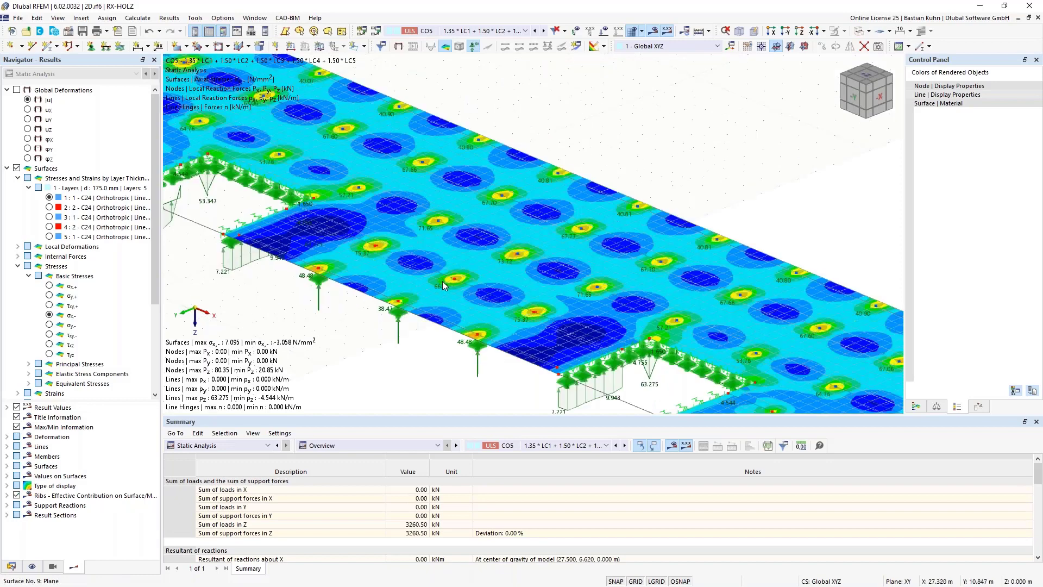
{"action": "scroll", "coordinate": [442, 281], "scroll_direction": "down", "scroll_amount": 4}
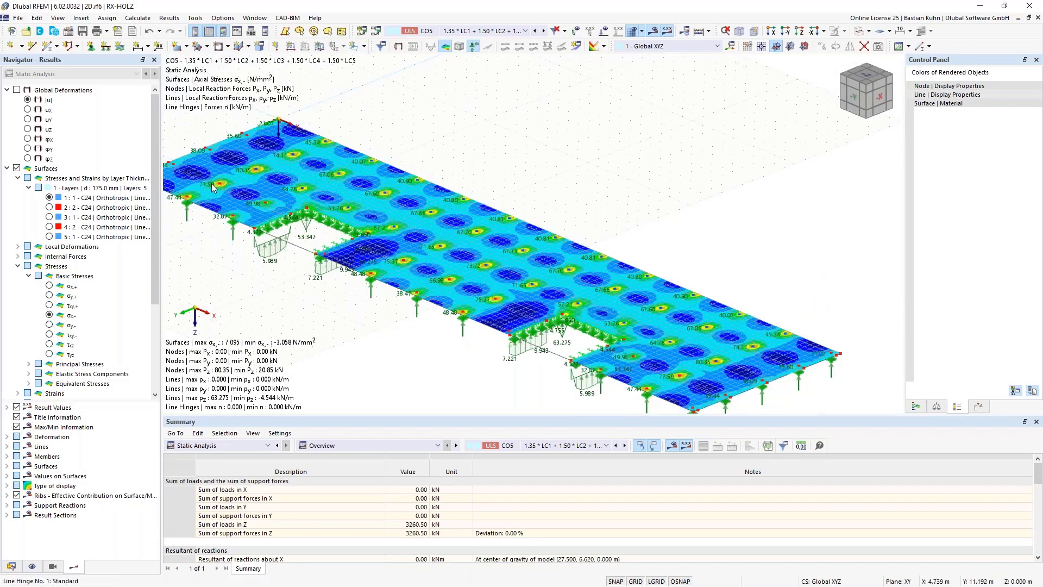
{"action": "scroll", "coordinate": [213, 187], "scroll_direction": "up", "scroll_amount": 4}
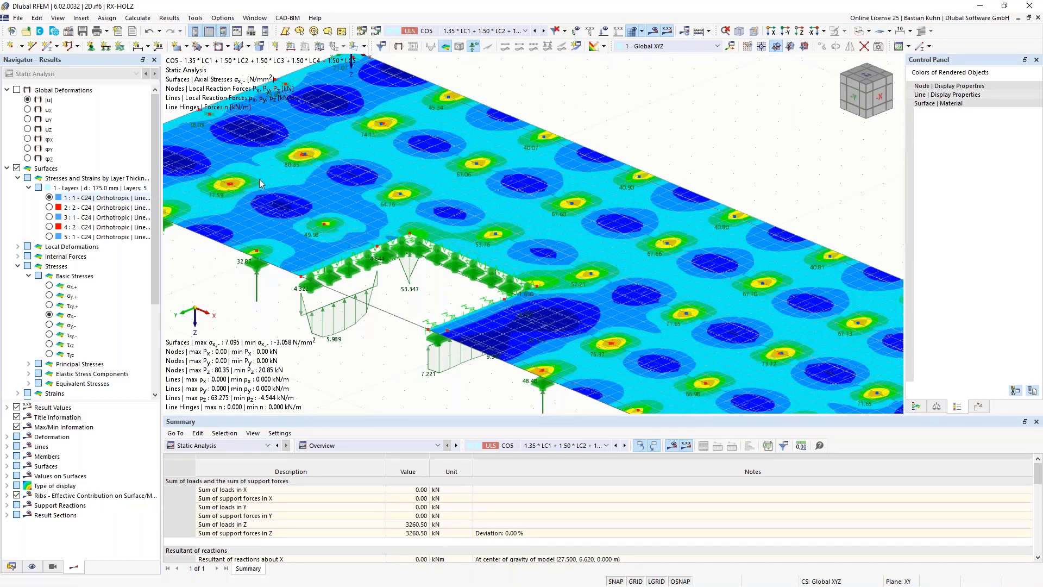
{"action": "scroll", "coordinate": [306, 173], "scroll_direction": "down", "scroll_amount": 3}
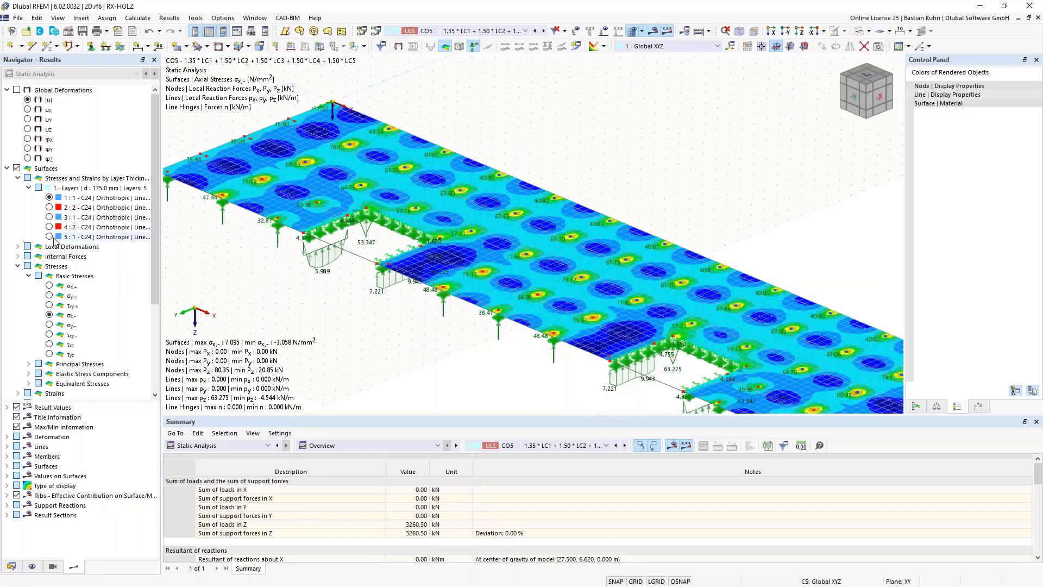
Display the surface stresses of layer 5, change the component to σx,+ and compare them with those of layer 2.
{"action": "left_click", "coordinate": [50, 237]}
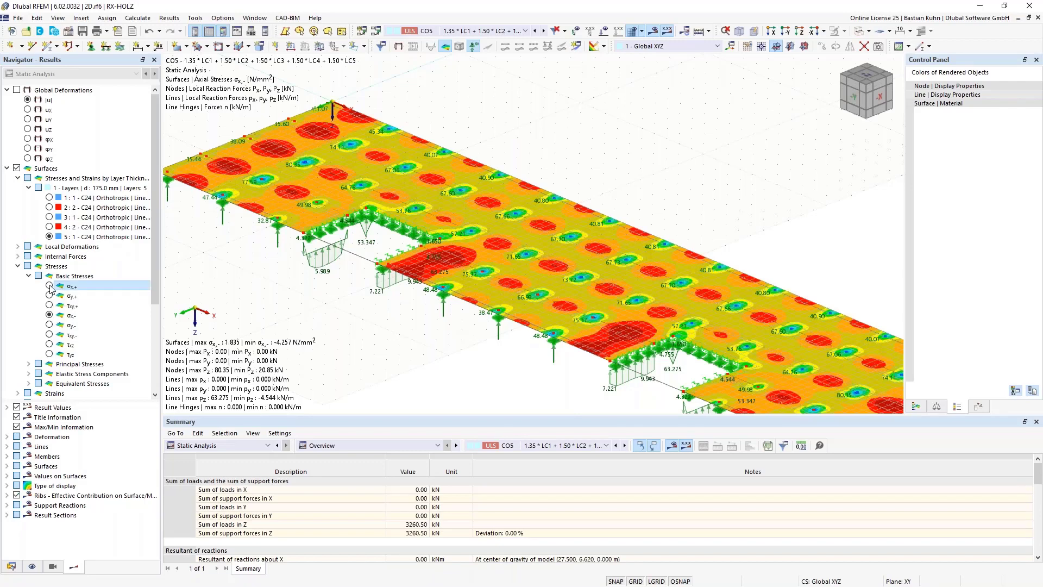
{"action": "left_click", "coordinate": [50, 286]}
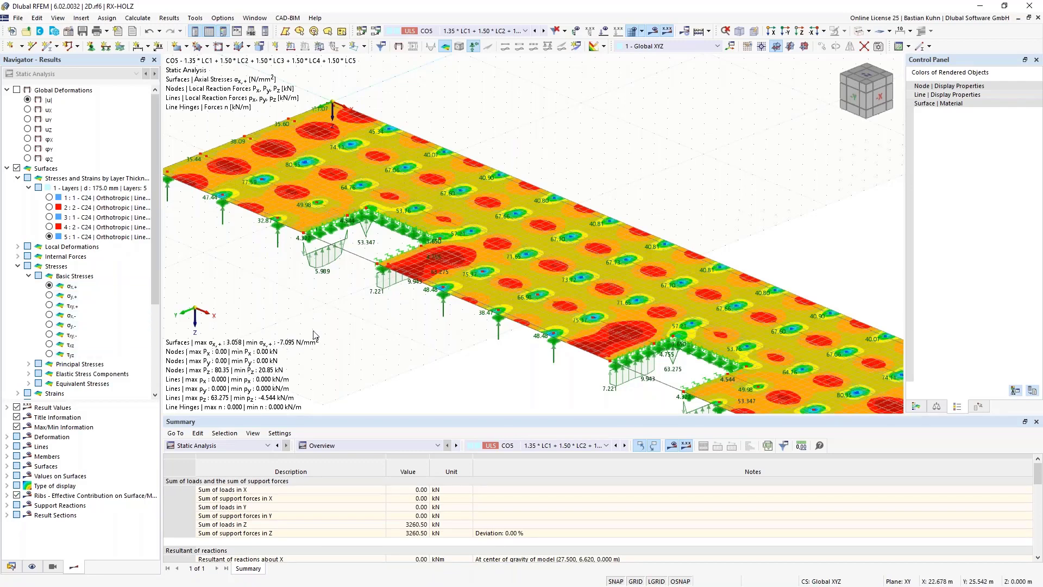
{"action": "left_click", "coordinate": [50, 218]}
{"action": "left_click", "coordinate": [49, 208]}
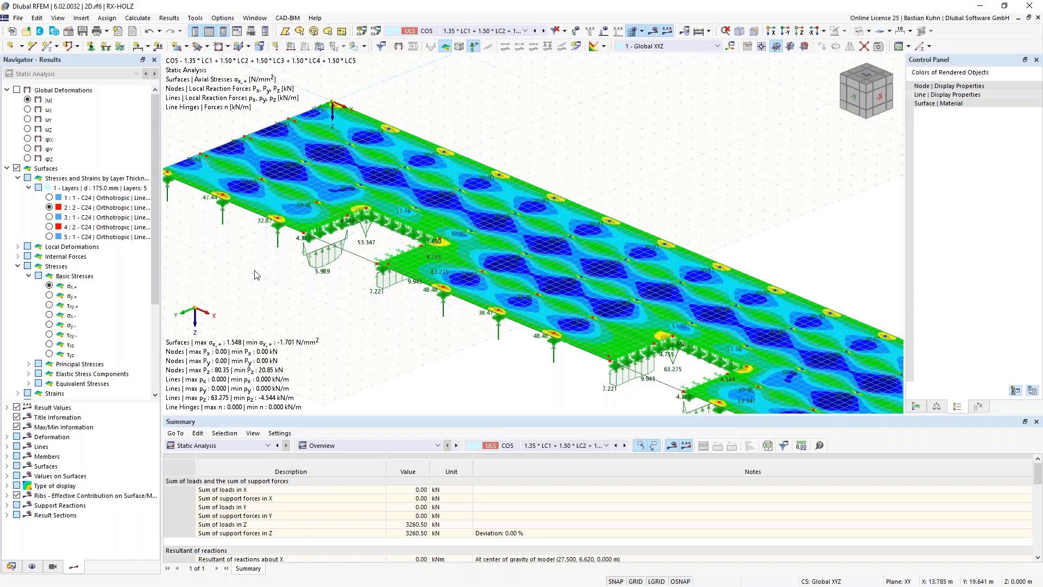
Display the shear stresses τxy,-, τxz and τyz of layer 2 for CO5, and return to τxy,- to examine the opening area.
{"action": "left_click", "coordinate": [50, 335]}
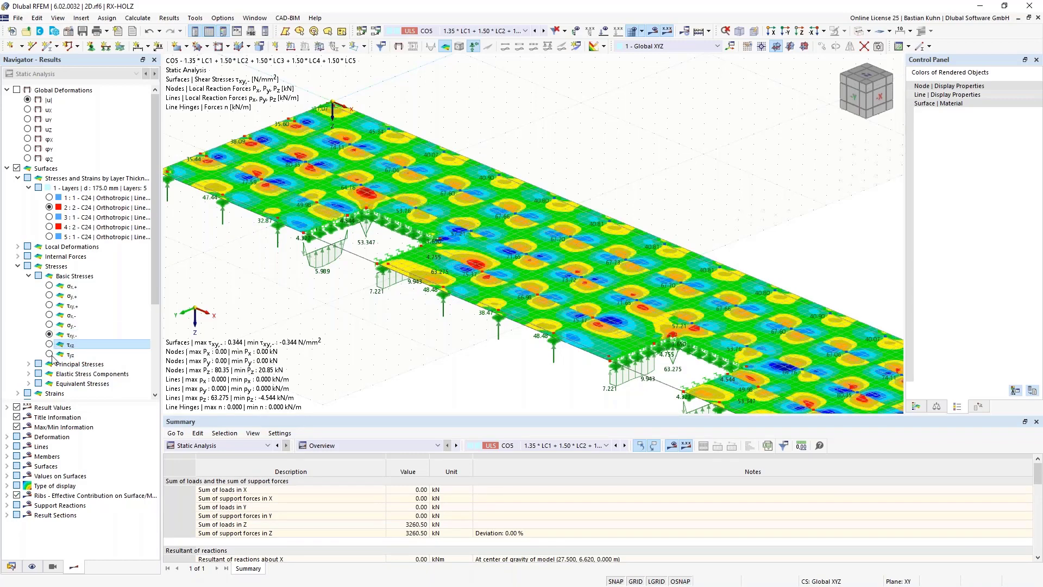
{"action": "left_click", "coordinate": [49, 345]}
{"action": "scroll", "coordinate": [394, 321], "scroll_direction": "down", "scroll_amount": 2}
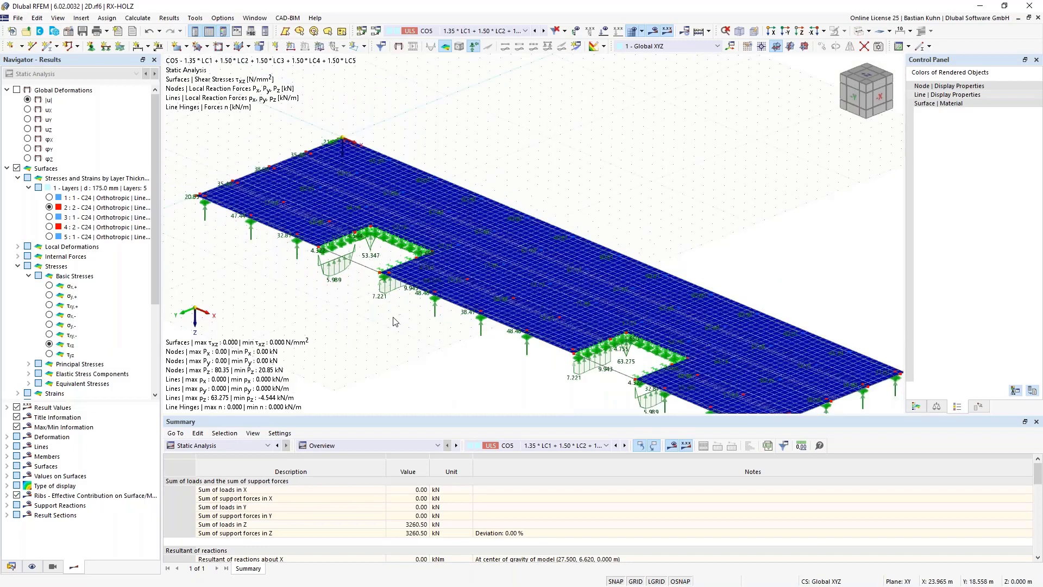
{"action": "left_click", "coordinate": [49, 354]}
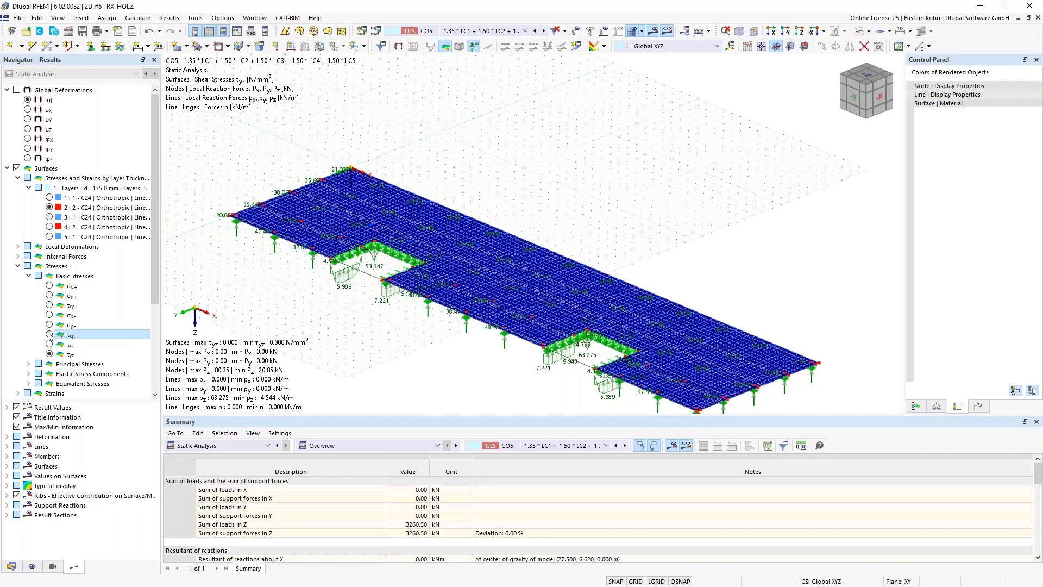
{"action": "left_click", "coordinate": [49, 334]}
{"action": "scroll", "coordinate": [364, 236], "scroll_direction": "up", "scroll_amount": 3}
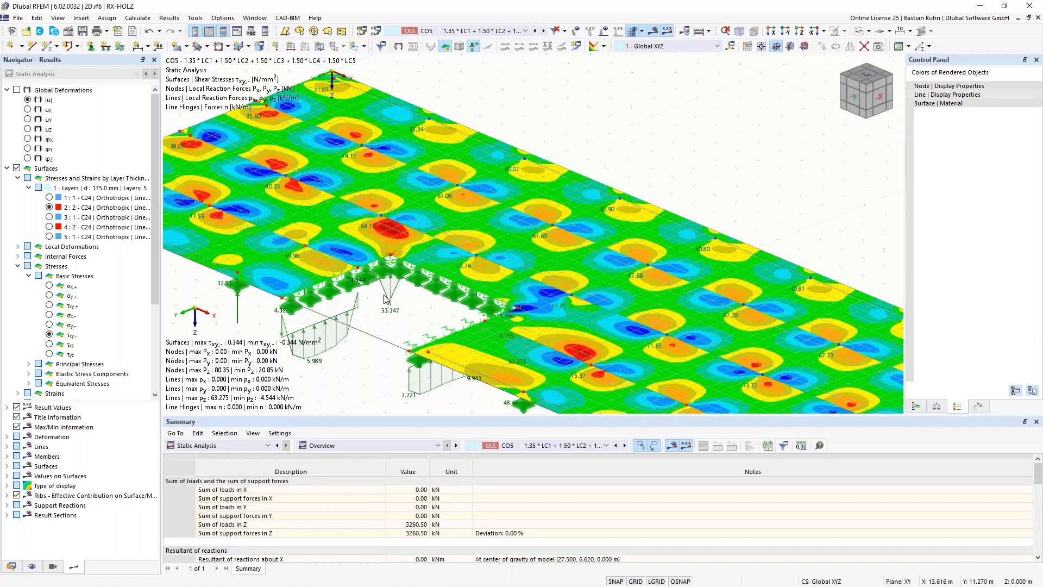
{"action": "scroll", "coordinate": [499, 221], "scroll_direction": "down", "scroll_amount": 3}
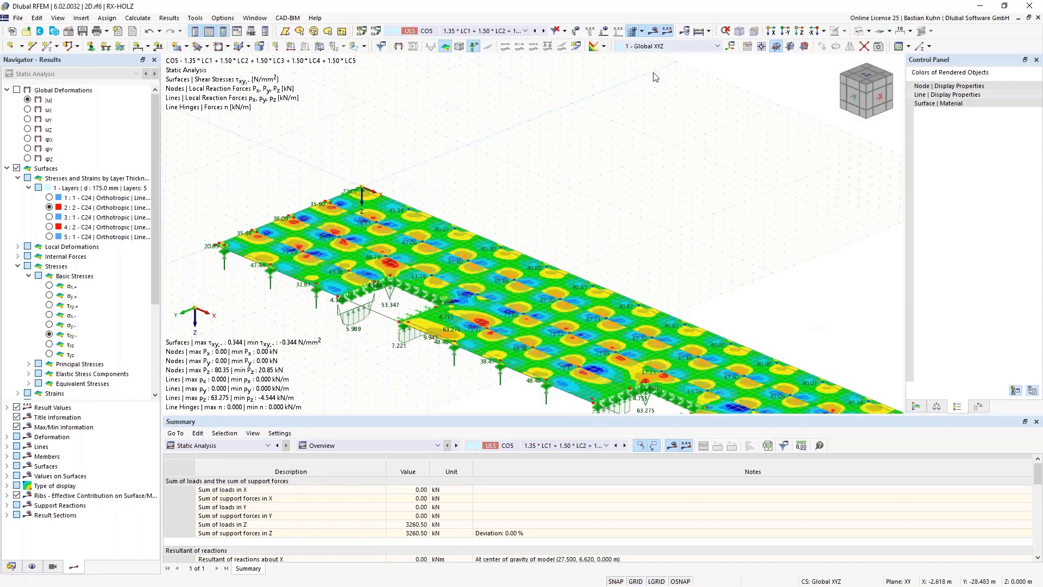
Hide the results and deactivate the combination wizard, keeping the generated combinations as user-defined and accepting deletion of their results.
{"action": "left_click", "coordinate": [654, 33]}
{"action": "left_click", "coordinate": [11, 566]}
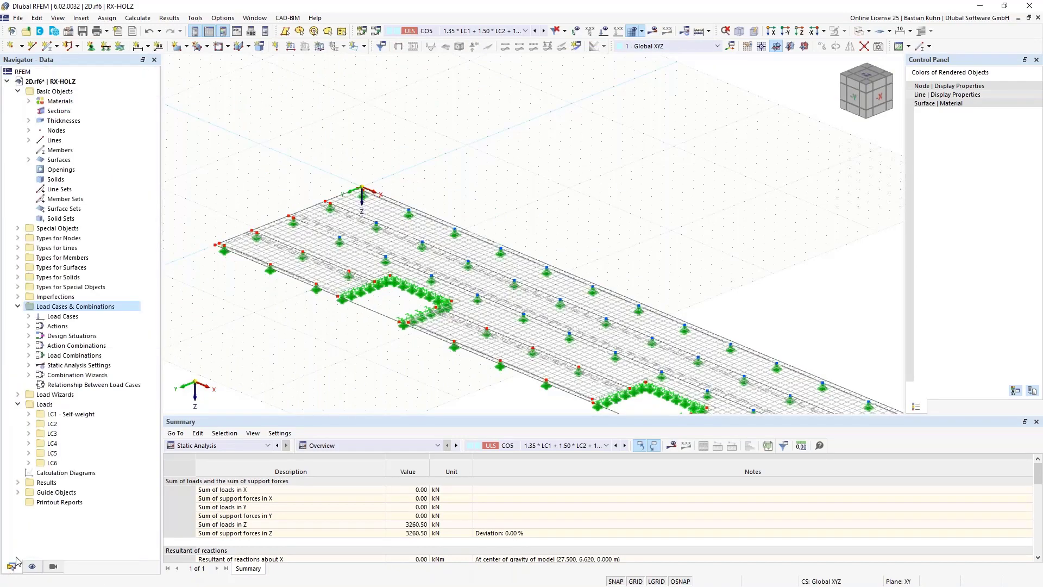
{"action": "right_click", "coordinate": [70, 309]}
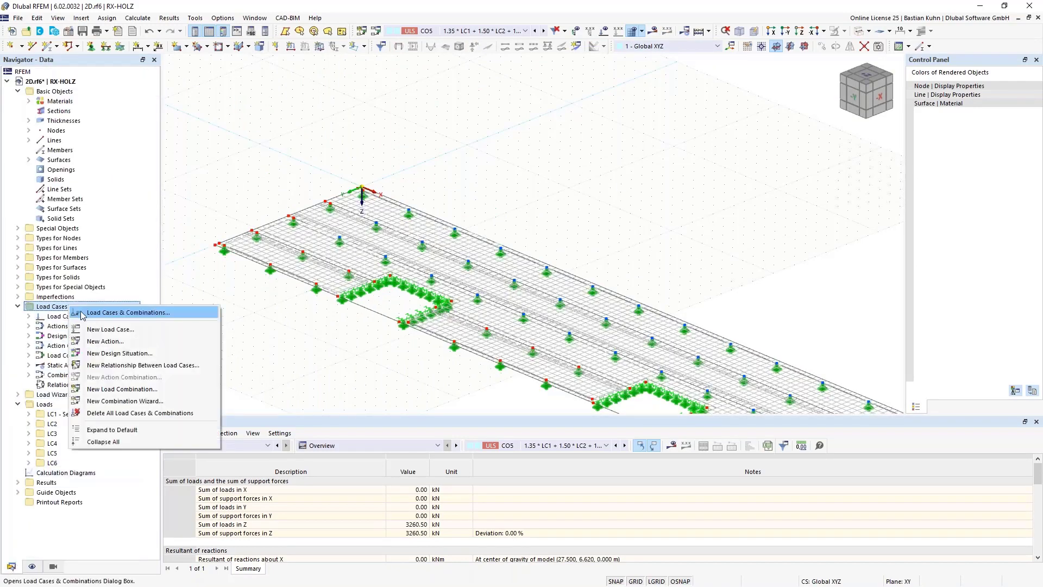
{"action": "left_click", "coordinate": [136, 311]}
{"action": "left_click", "coordinate": [158, 167]}
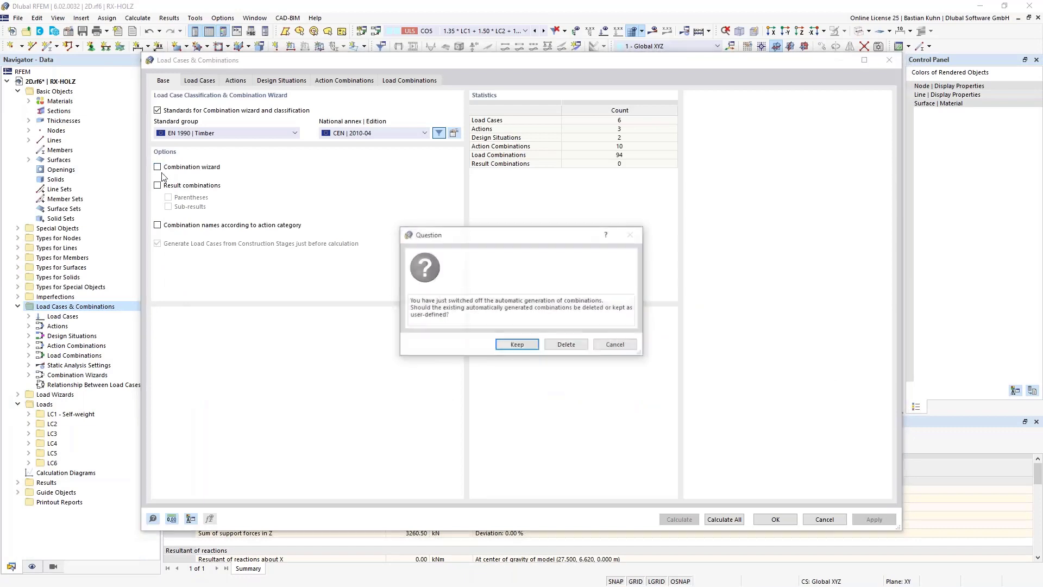
{"action": "left_click", "coordinate": [515, 345]}
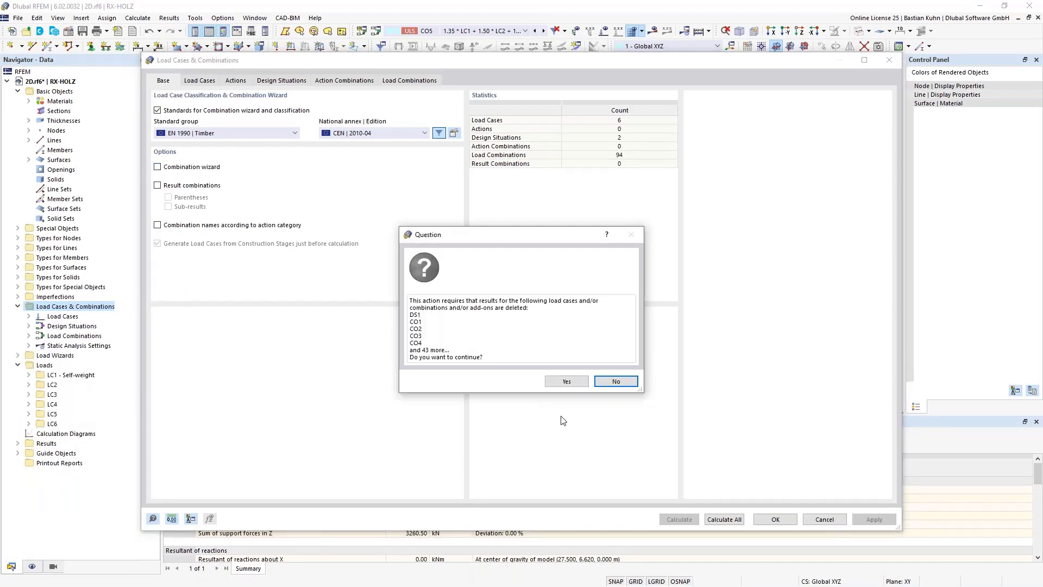
{"action": "left_click", "coordinate": [569, 384]}
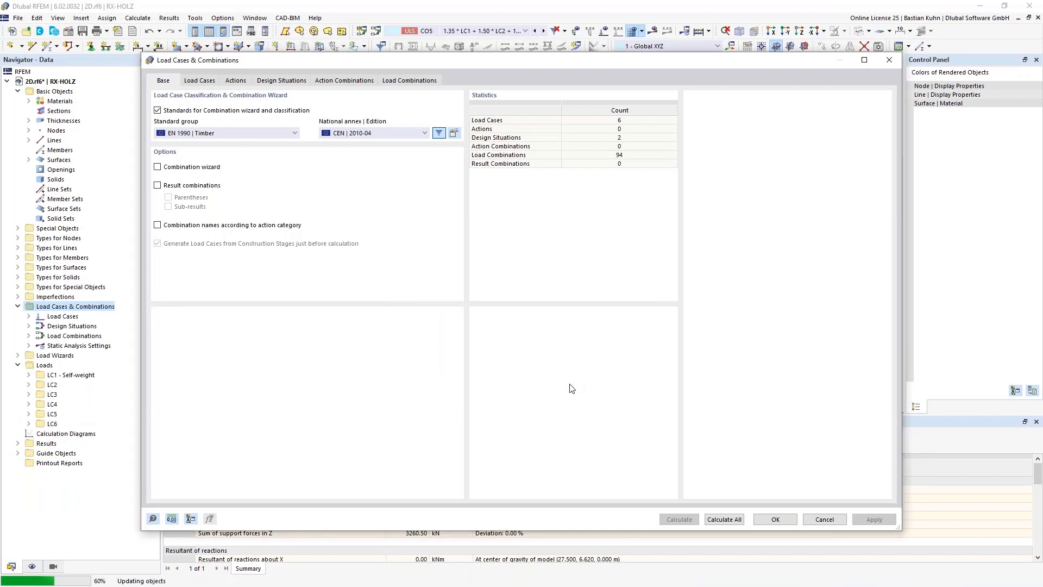
{"action": "left_click", "coordinate": [775, 520]}
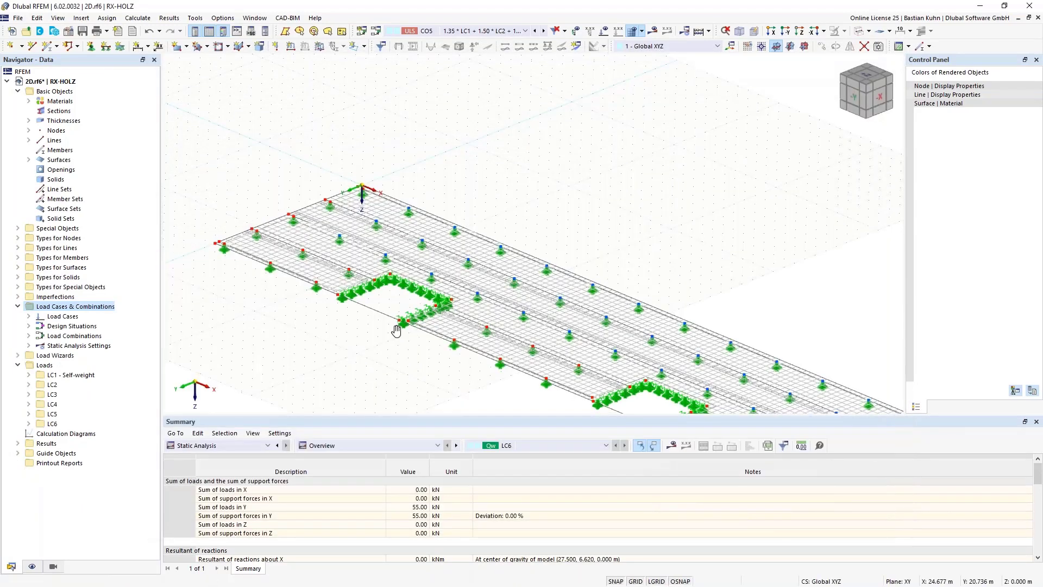
Set the model to the top view and open line hinge 1 for editing.
{"action": "middle_click_drag", "start_coordinate": [396, 330], "coordinate": [398, 244]}
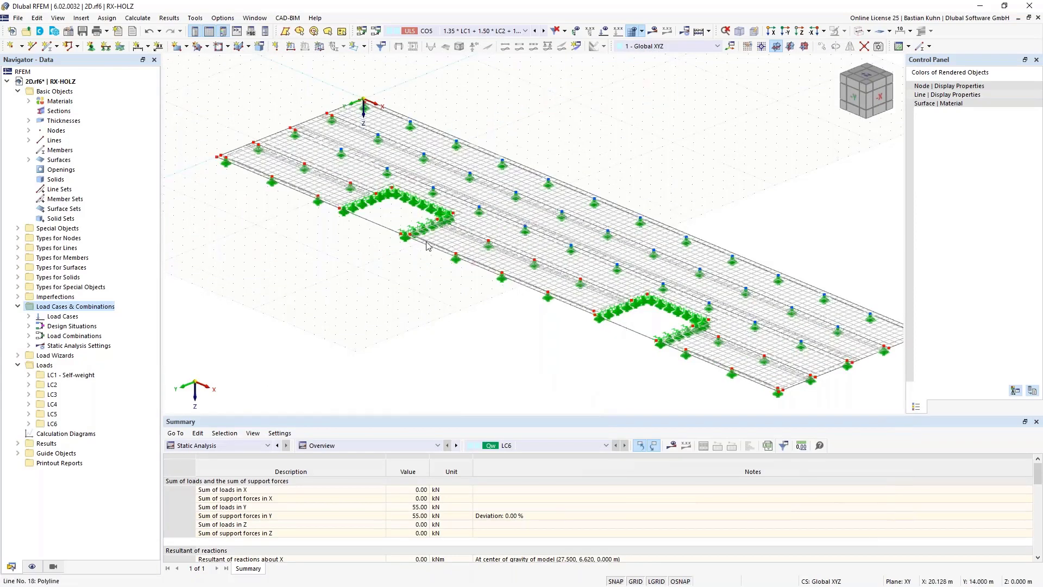
{"action": "scroll", "coordinate": [426, 245], "scroll_direction": "up", "scroll_amount": 4}
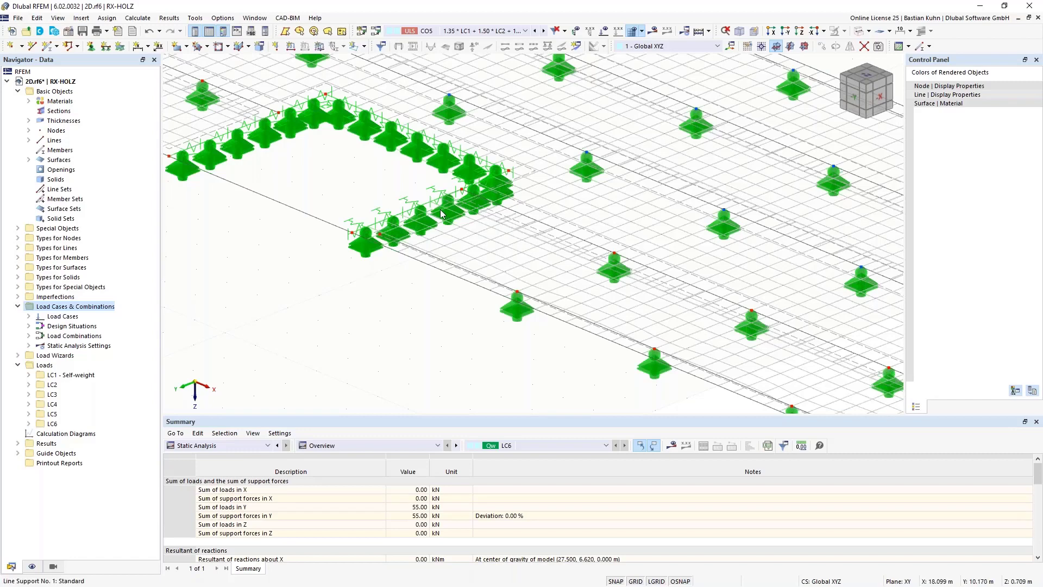
{"action": "scroll", "coordinate": [541, 184], "scroll_direction": "down", "scroll_amount": 1}
{"action": "scroll", "coordinate": [542, 184], "scroll_direction": "down", "scroll_amount": 2}
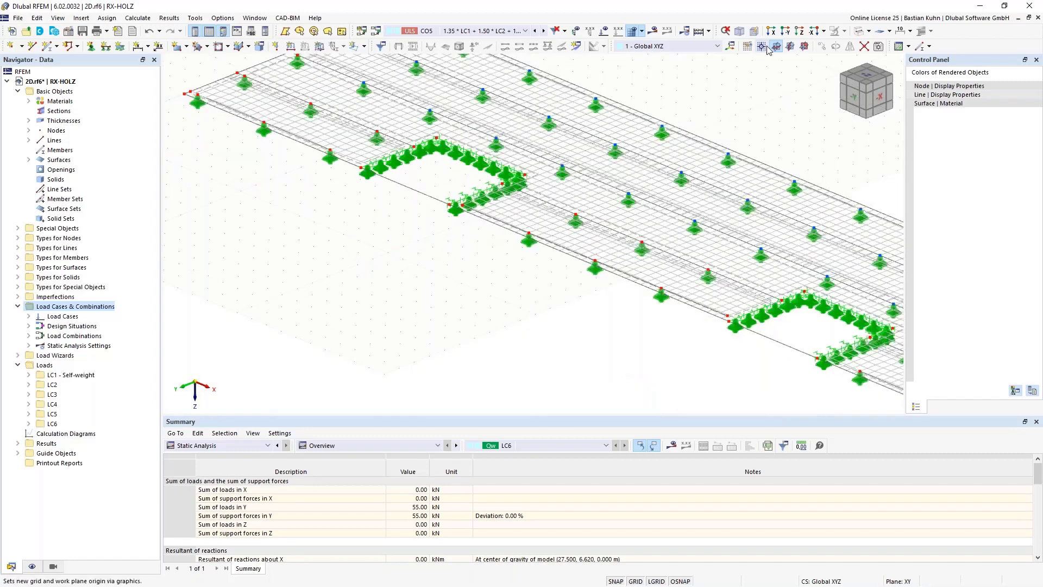
{"action": "left_click", "coordinate": [799, 32]}
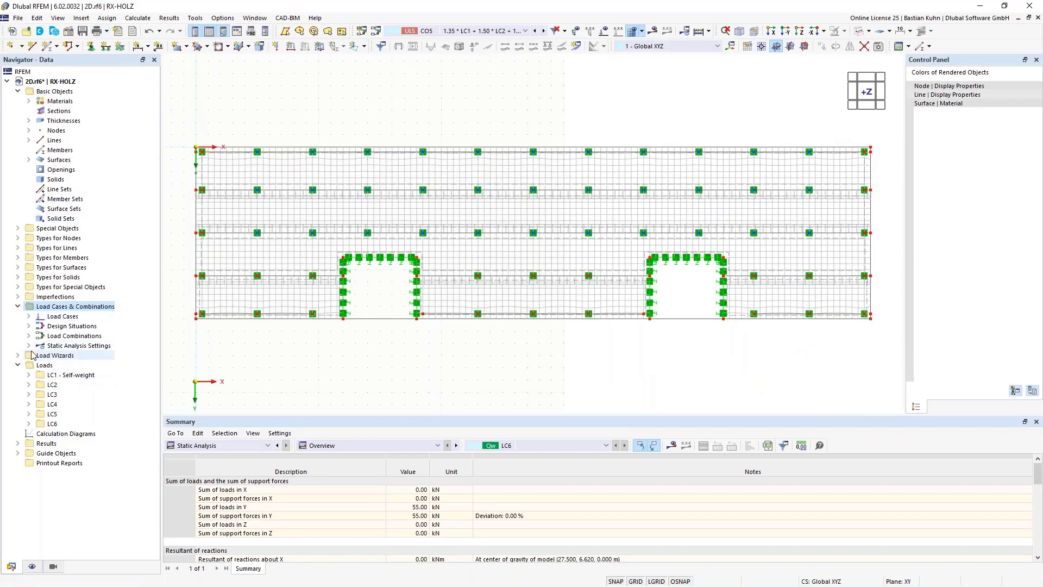
{"action": "left_click", "coordinate": [18, 248]}
{"action": "left_click", "coordinate": [29, 277]}
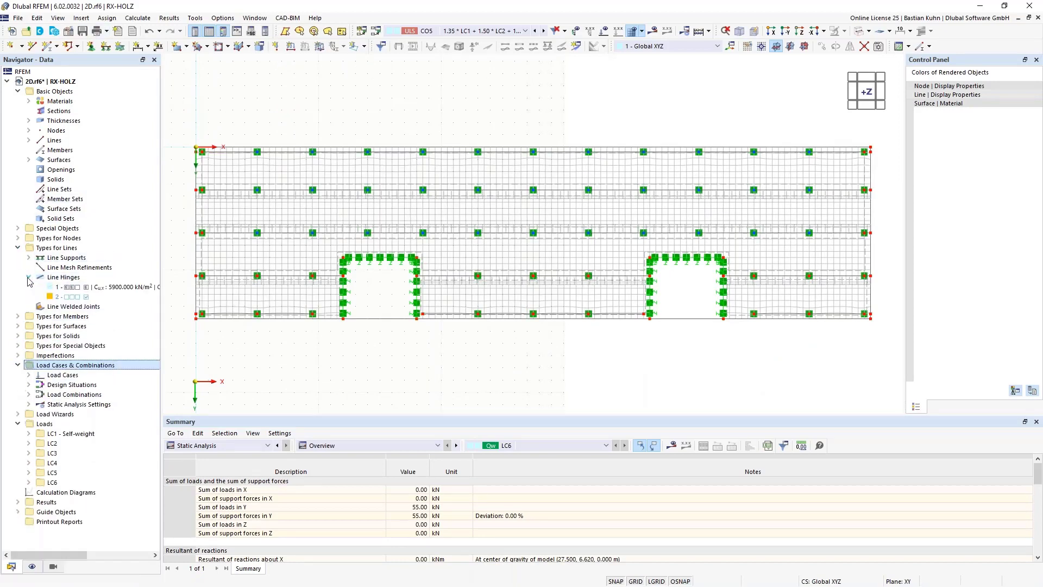
{"action": "double_click", "coordinate": [75, 291]}
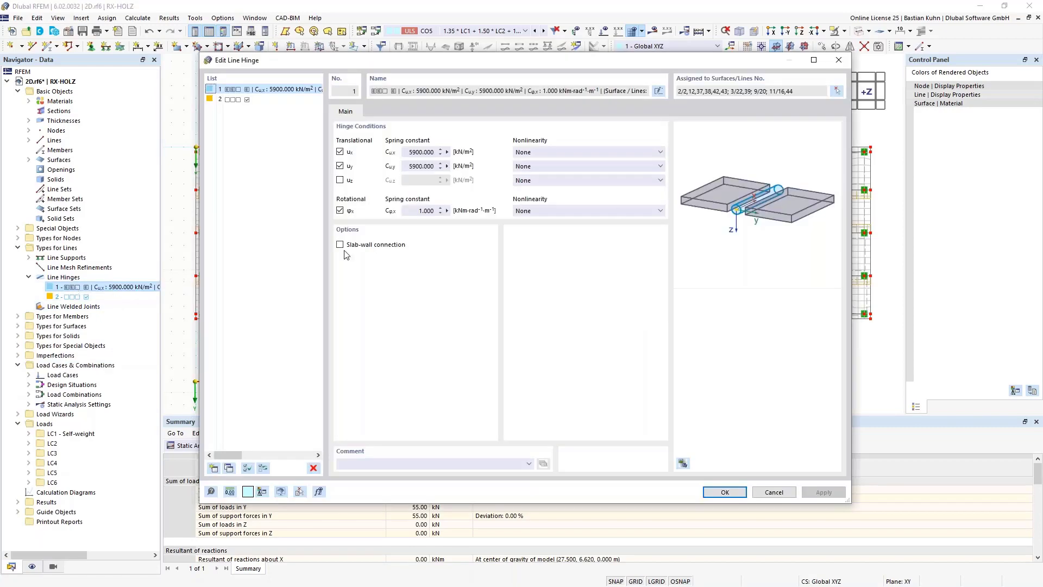
Graphically add line 23 of surface 3 and lines 24, 25 and 33 of surface 5 around the left opening to line hinge 1.
{"action": "left_click", "coordinate": [837, 92]}
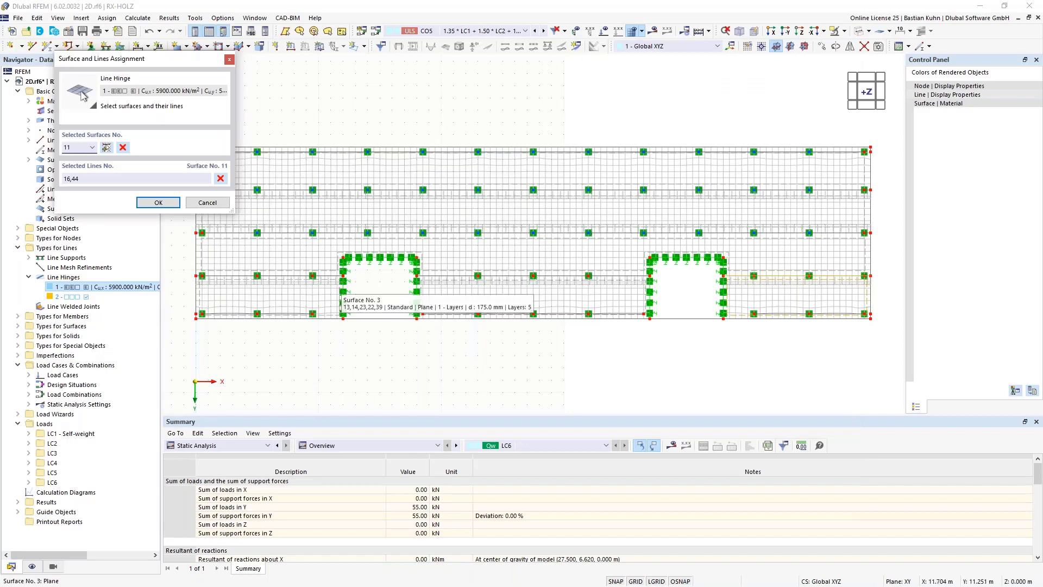
{"action": "left_click", "coordinate": [341, 296]}
{"action": "scroll", "coordinate": [343, 293], "scroll_direction": "up", "scroll_amount": 3}
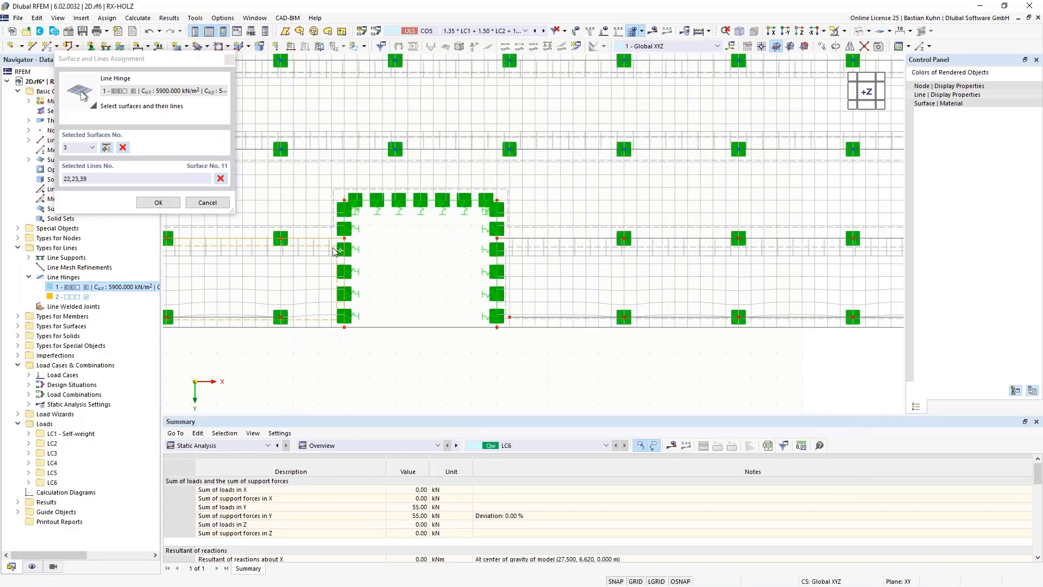
{"action": "left_click", "coordinate": [319, 228]}
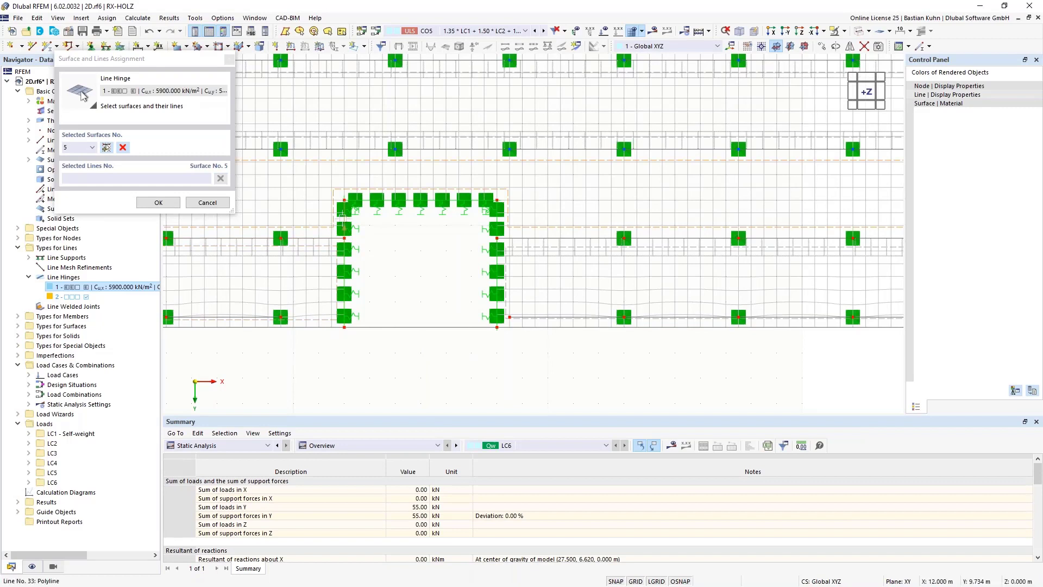
{"action": "left_click", "coordinate": [344, 214]}
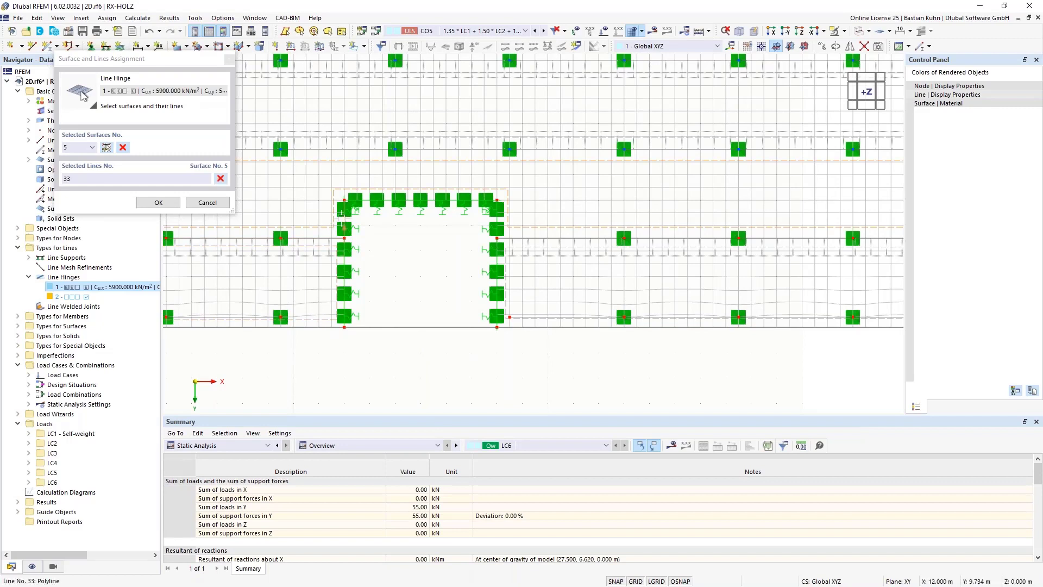
{"action": "left_click", "coordinate": [497, 217]}
{"action": "left_click", "coordinate": [497, 219]}
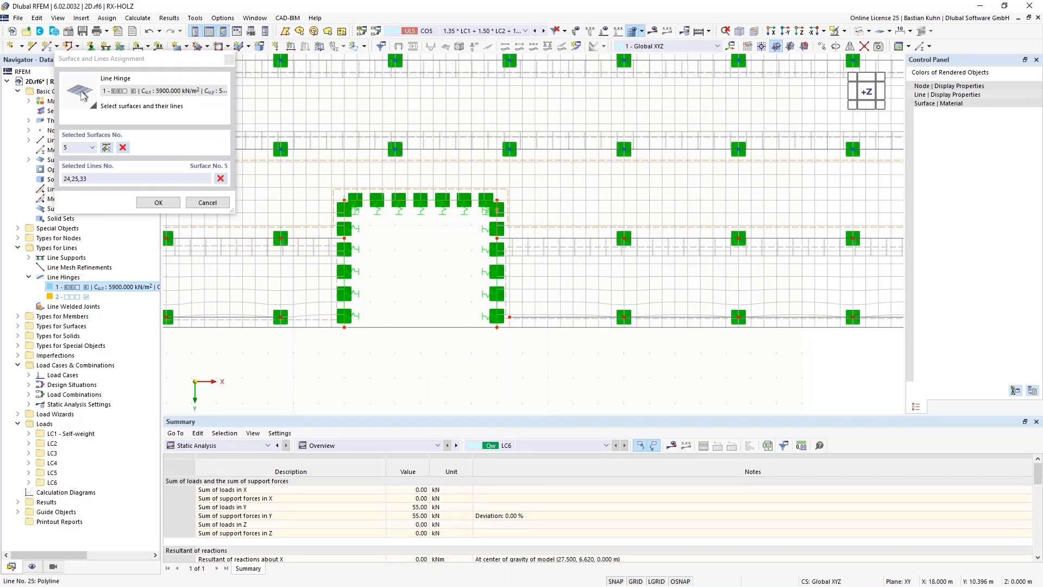
Graphically assign lines 20 and 34 of surface 9 and its edge at the right opening to line hinge 1.
{"action": "left_click", "coordinate": [520, 252]}
{"action": "left_click", "coordinate": [521, 238]}
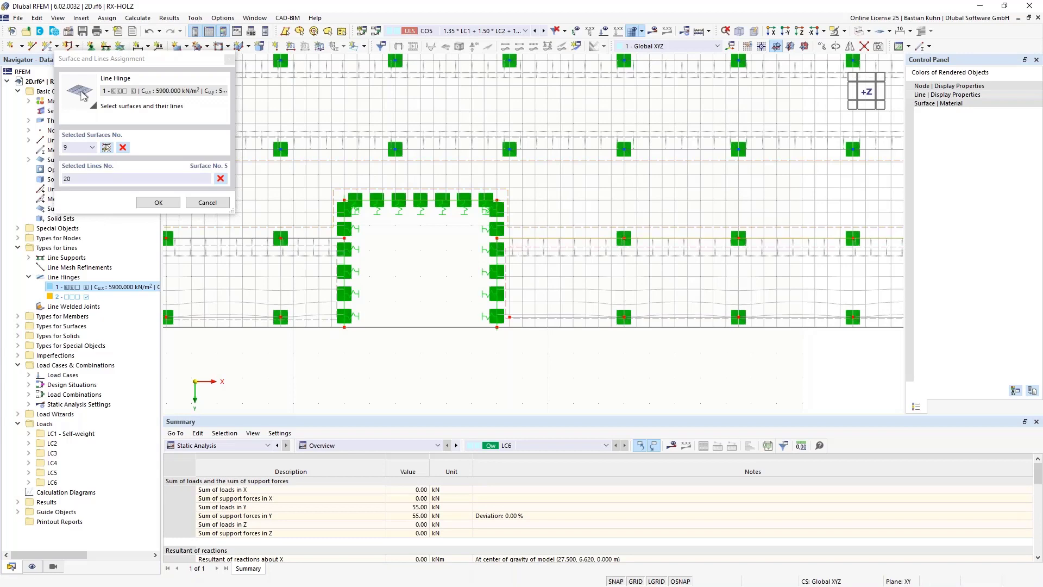
{"action": "left_click", "coordinate": [494, 260]}
{"action": "scroll", "coordinate": [479, 299], "scroll_direction": "down", "scroll_amount": 4}
{"action": "scroll", "coordinate": [725, 290], "scroll_direction": "up", "scroll_amount": 5}
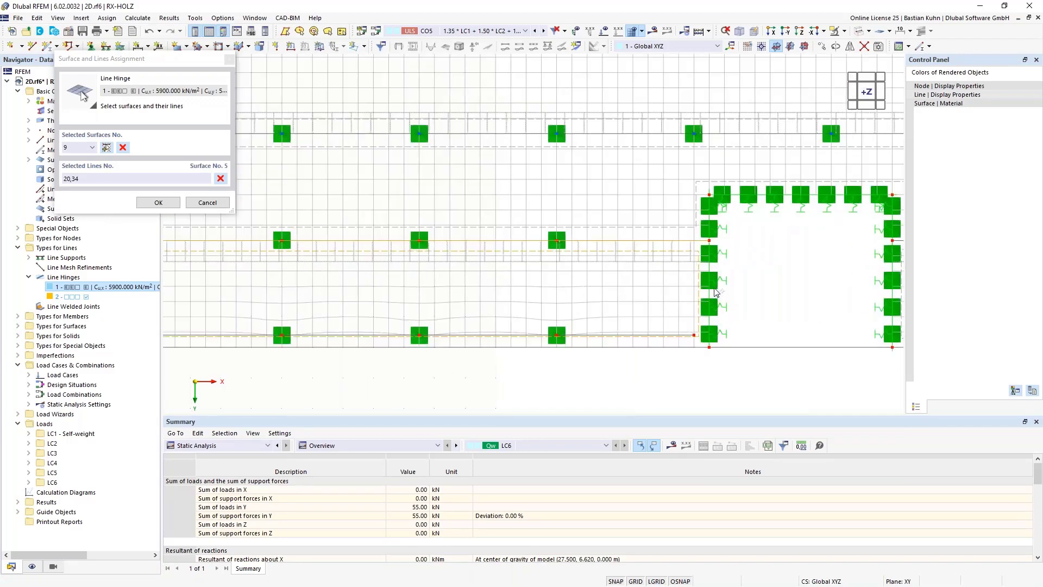
{"action": "left_click", "coordinate": [709, 274]}
Add lines 27, 28 and 31 of surface 5 around the right opening to line hinge 1.
{"action": "left_click", "coordinate": [695, 223]}
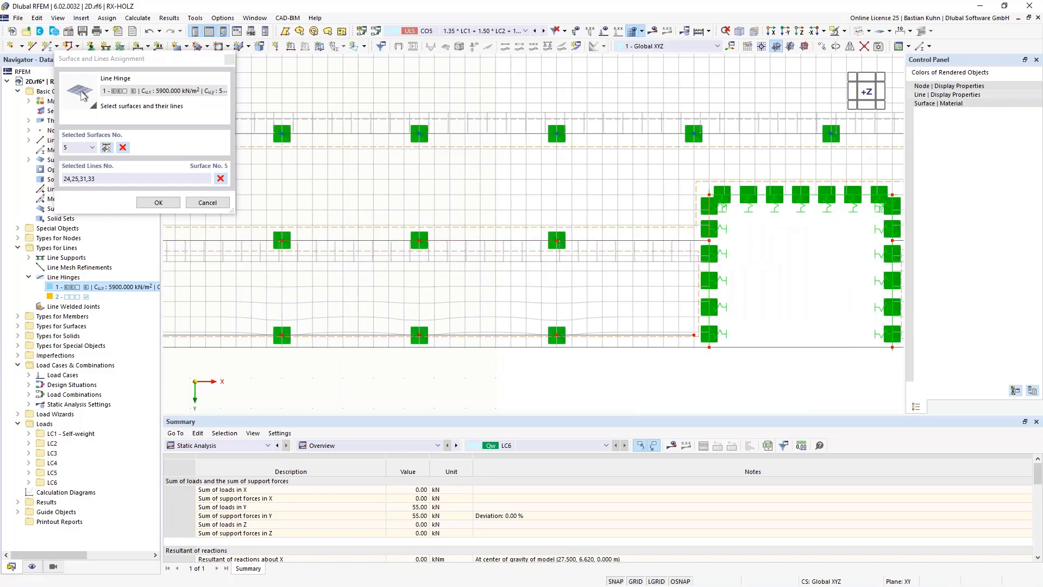
{"action": "left_click", "coordinate": [731, 194]}
{"action": "middle_click_drag", "start_coordinate": [732, 194], "coordinate": [640, 242]}
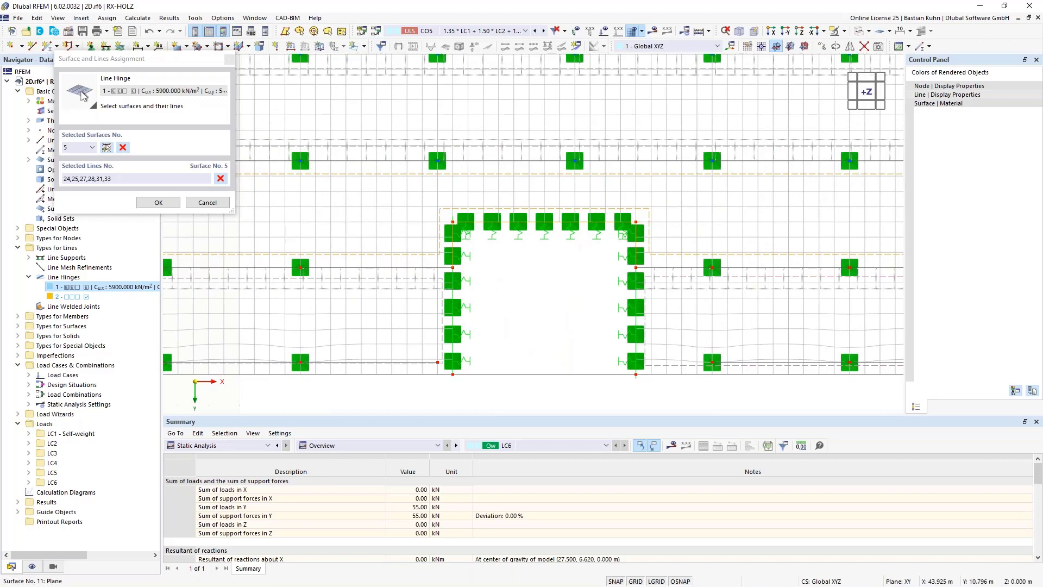
Assign lines 16, 32 and 44 of surface 11 to line hinge 1, apply the hinge and accept deletion of all results.
{"action": "left_click", "coordinate": [664, 281]}
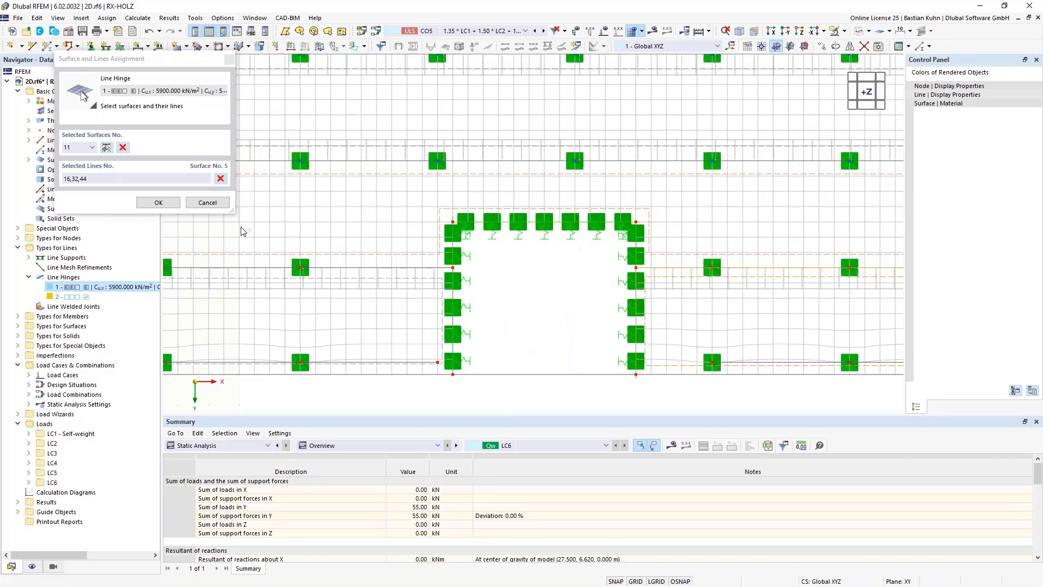
{"action": "left_click", "coordinate": [158, 202]}
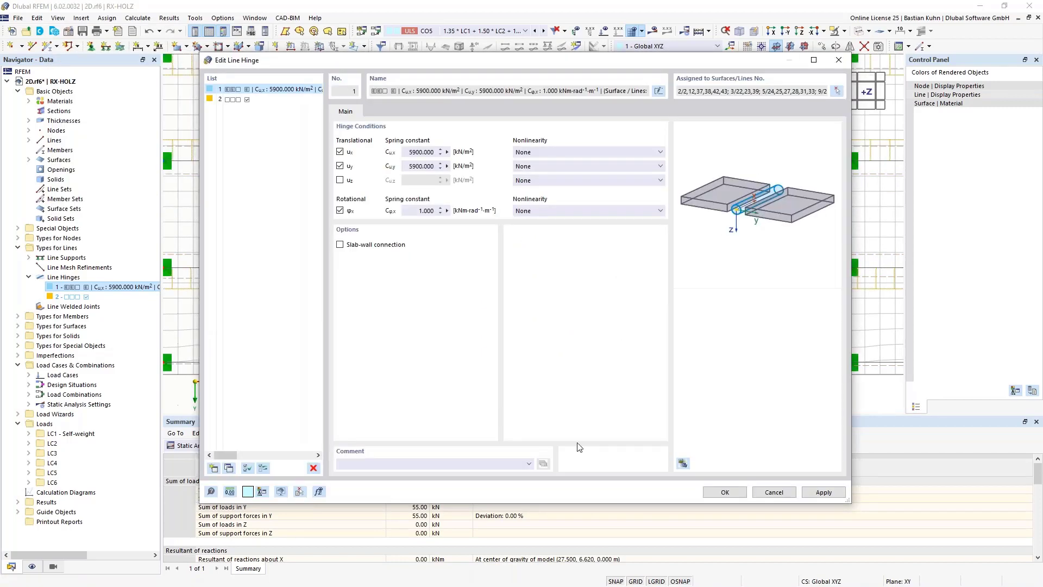
{"action": "left_click", "coordinate": [727, 492]}
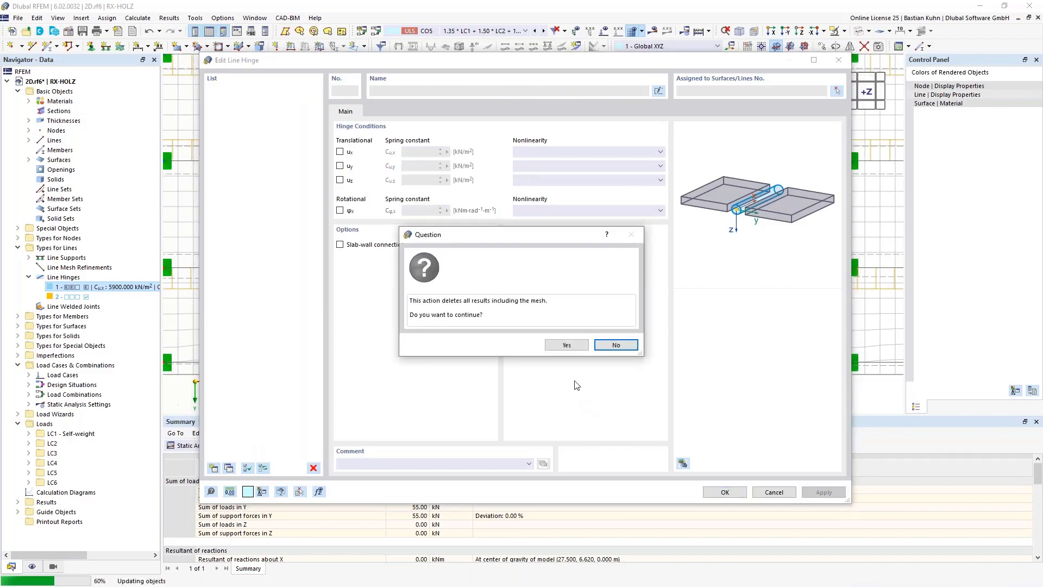
{"action": "left_click", "coordinate": [566, 346]}
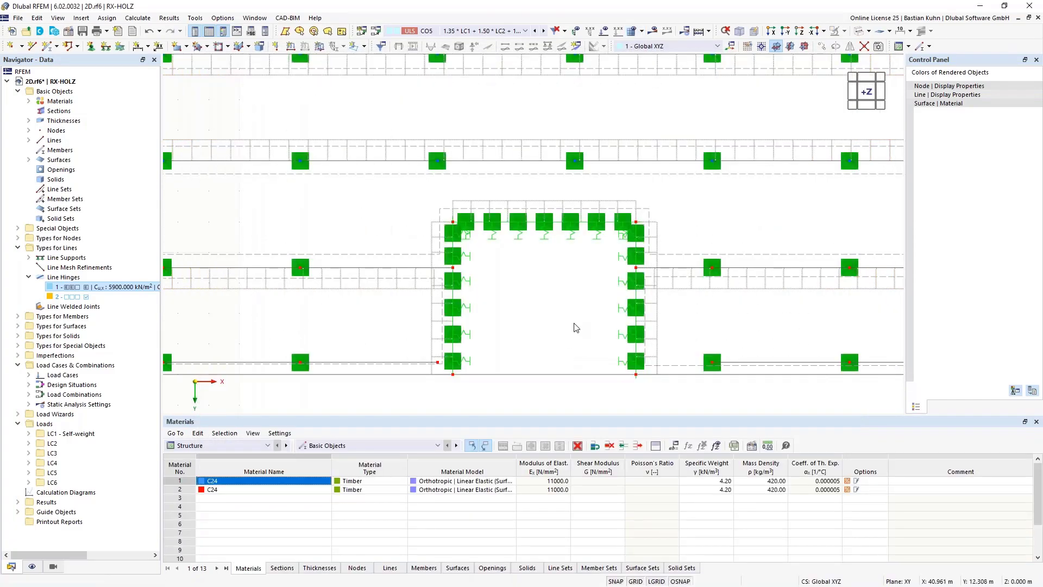
Set up a copy of both openings' front edge lines with 0 m displacement in X and Y and an upward Z displacement.
{"action": "scroll", "coordinate": [525, 351], "scroll_direction": "down", "scroll_amount": 3}
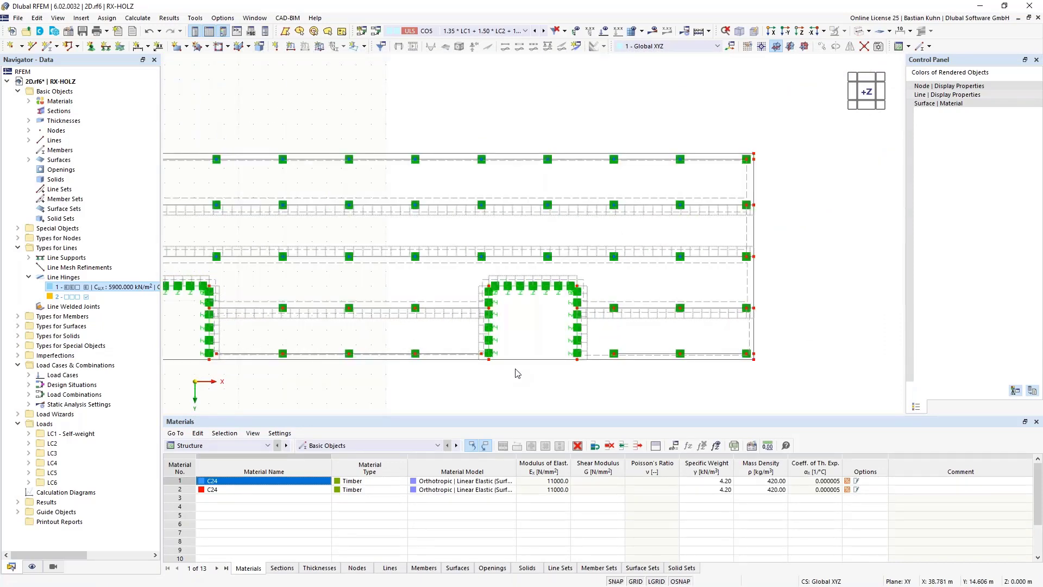
{"action": "middle_click_drag", "start_coordinate": [507, 403], "coordinate": [525, 278], "text": "ctrl"}
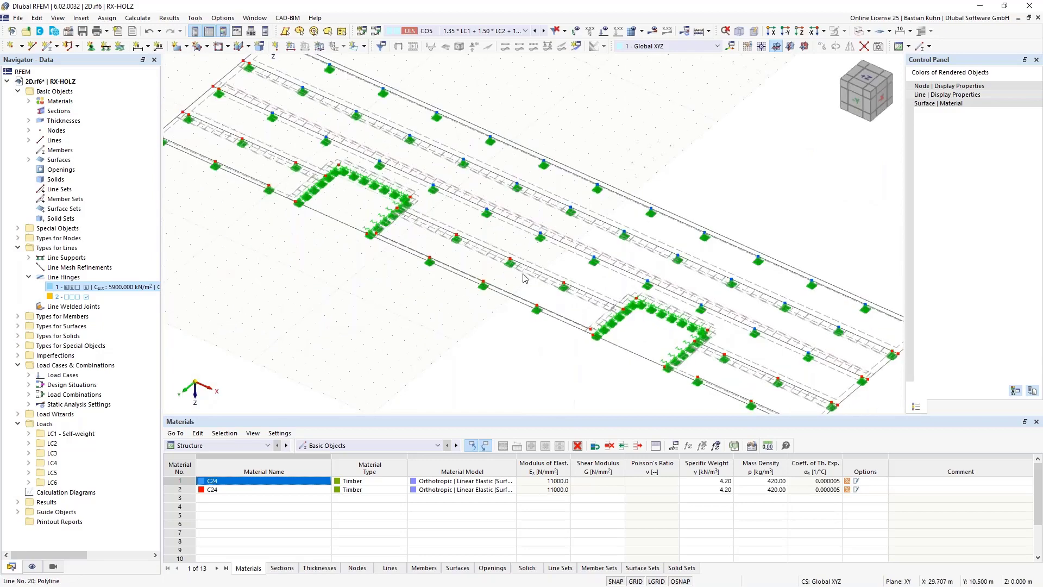
{"action": "left_click", "coordinate": [344, 223]}
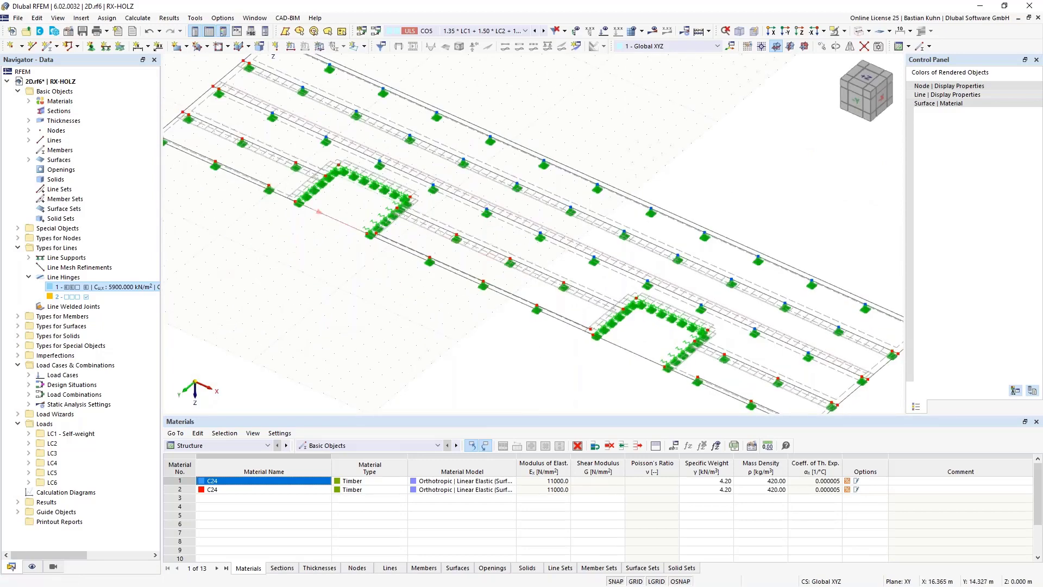
{"action": "right_click", "coordinate": [630, 356]}
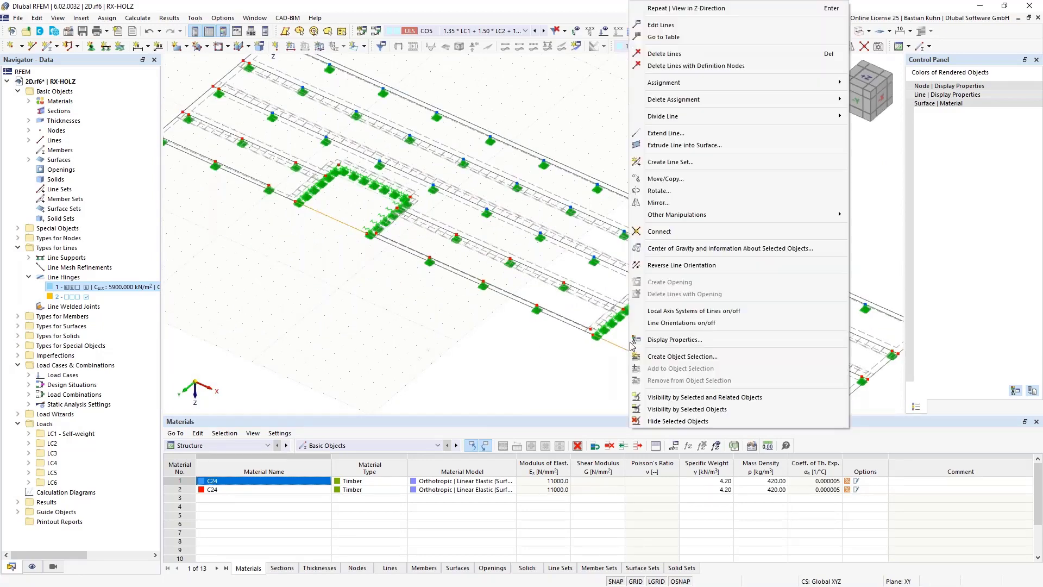
{"action": "left_click", "coordinate": [652, 182]}
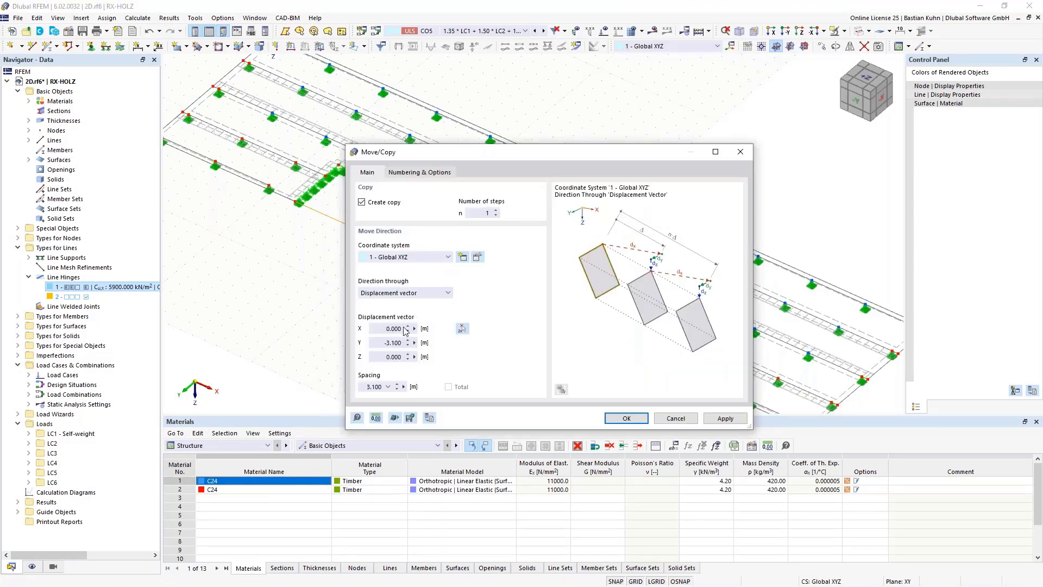
{"action": "double_click", "coordinate": [379, 340]}
{"action": "type", "text": "0"}
{"action": "double_click", "coordinate": [394, 357]}
{"action": "key", "text": "BackSpace"}
Enable copying including loading and step links joining the lines with a surface, and start a new template surface.
{"action": "left_click", "coordinate": [433, 172]}
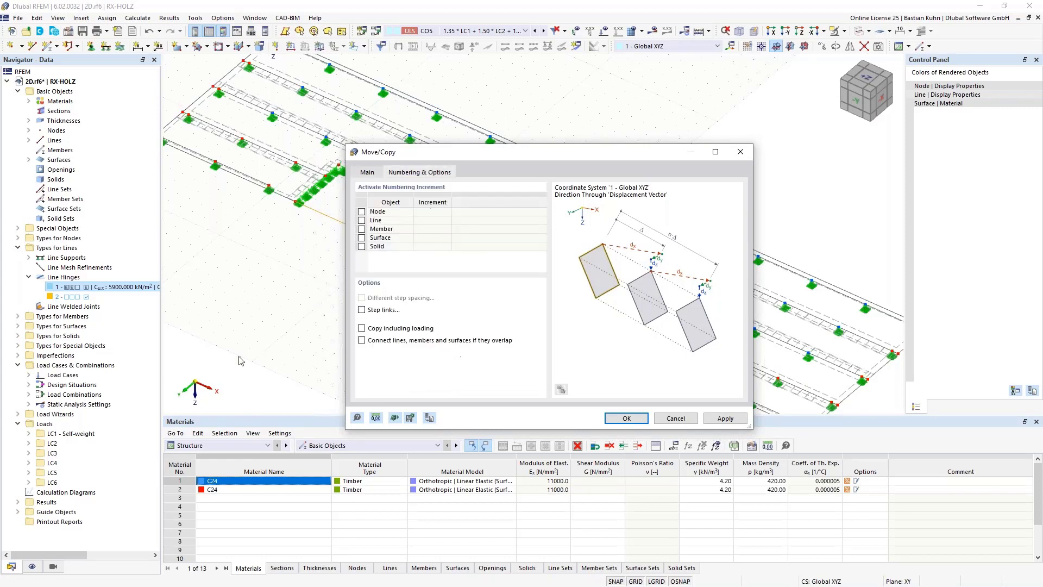
{"action": "left_click", "coordinate": [362, 329]}
{"action": "left_click", "coordinate": [362, 310]}
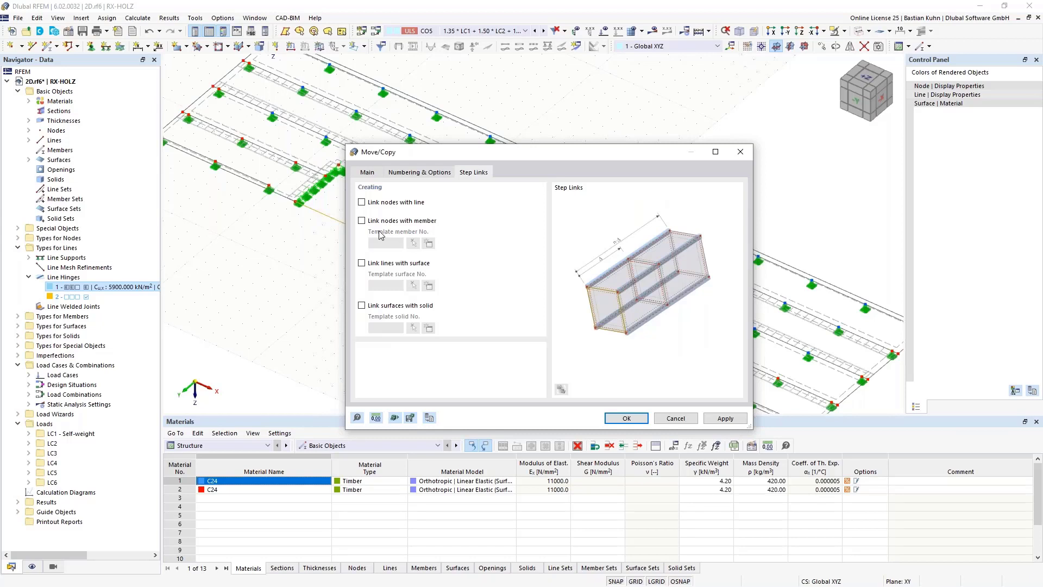
{"action": "left_click", "coordinate": [361, 263]}
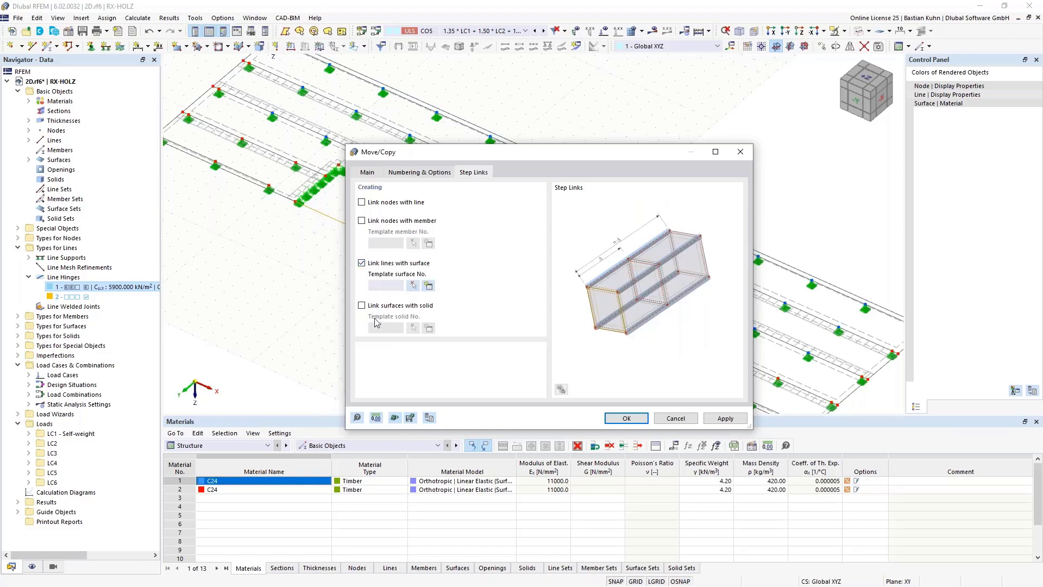
{"action": "left_click", "coordinate": [428, 286]}
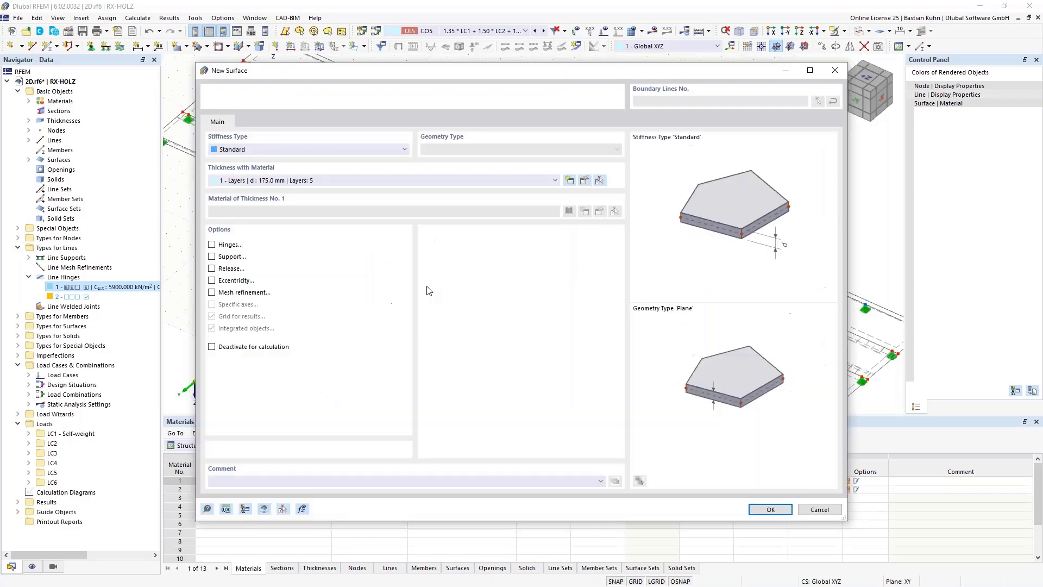
Give the template surface a new uniform 200 mm thickness of C30/37 concrete and create the front walls of both openings.
{"action": "left_click", "coordinate": [570, 182]}
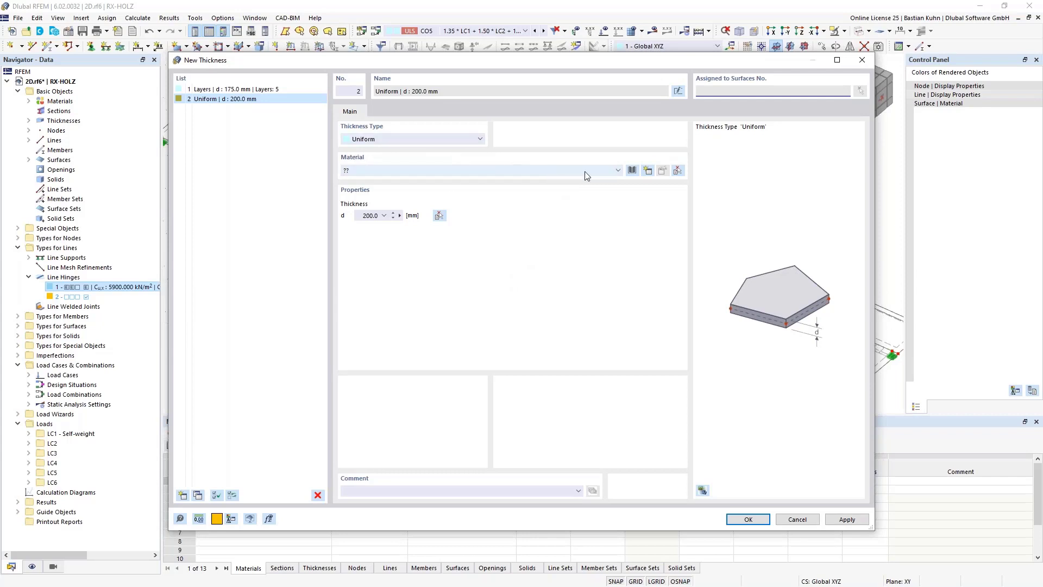
{"action": "left_click", "coordinate": [632, 170]}
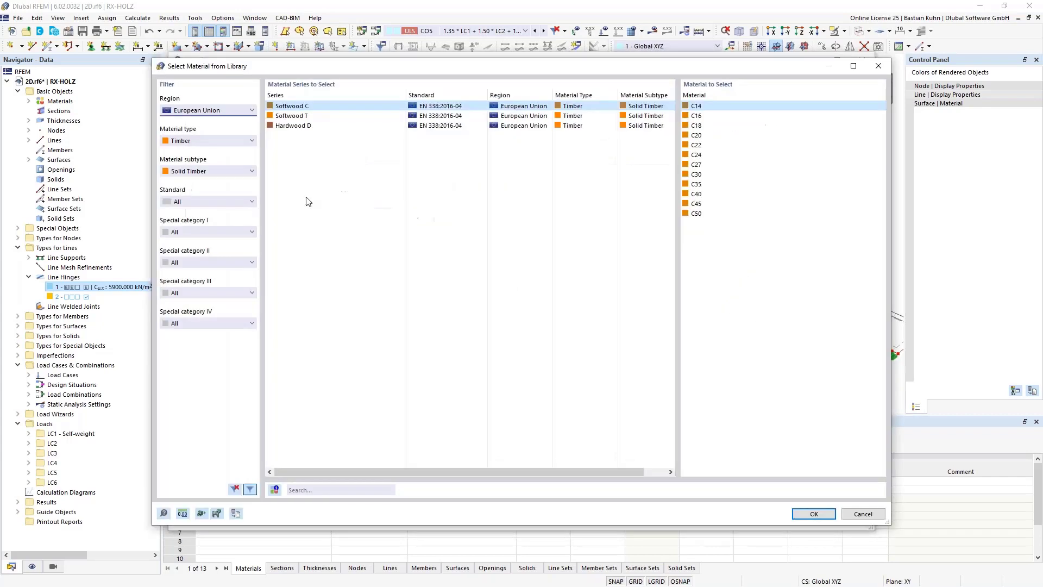
{"action": "left_click", "coordinate": [237, 142]}
{"action": "left_click", "coordinate": [230, 163]}
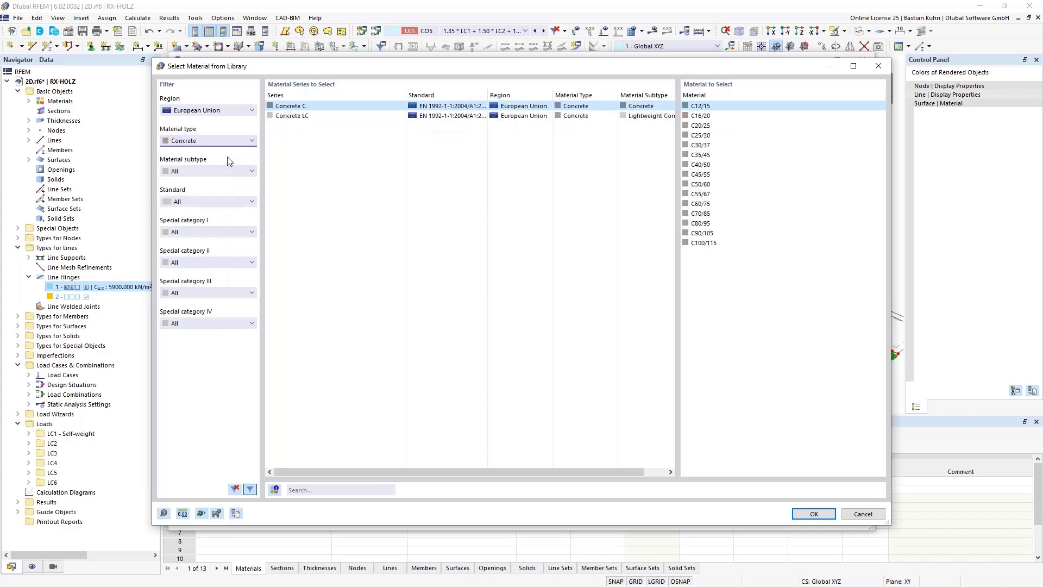
{"action": "left_click", "coordinate": [701, 145]}
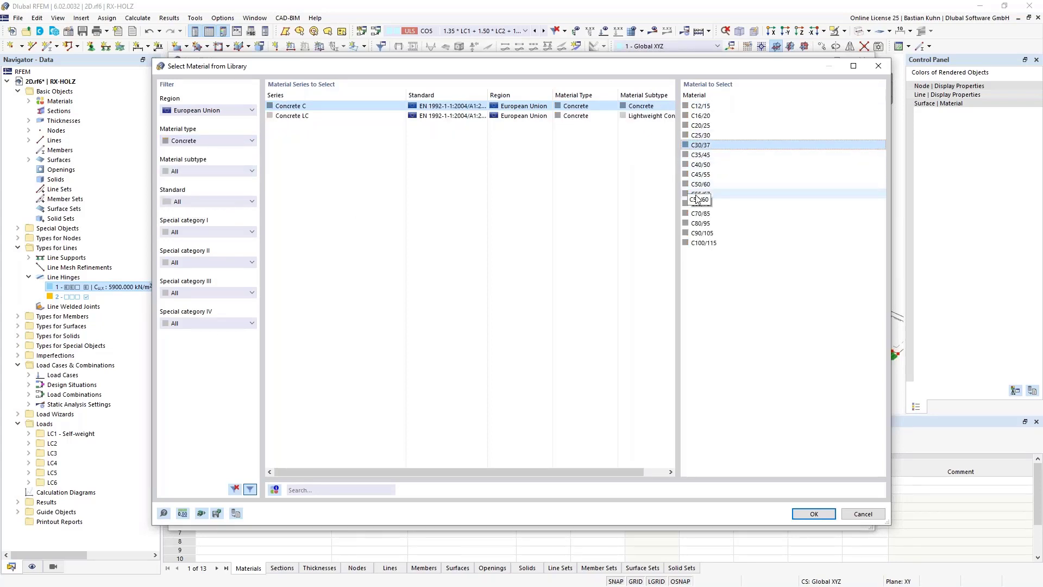
{"action": "left_click", "coordinate": [813, 512]}
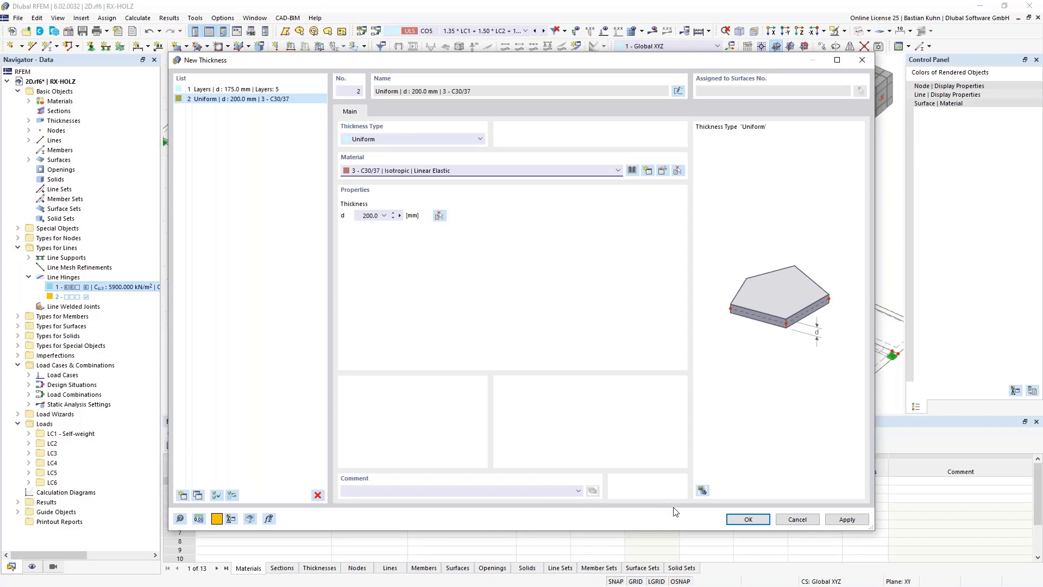
{"action": "left_click", "coordinate": [735, 518]}
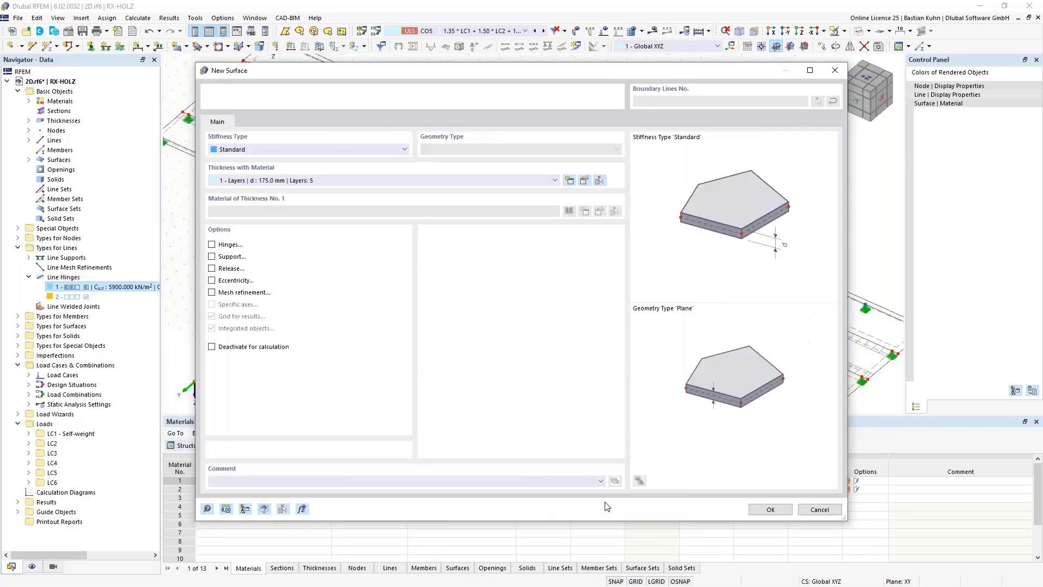
{"action": "left_click", "coordinate": [771, 510]}
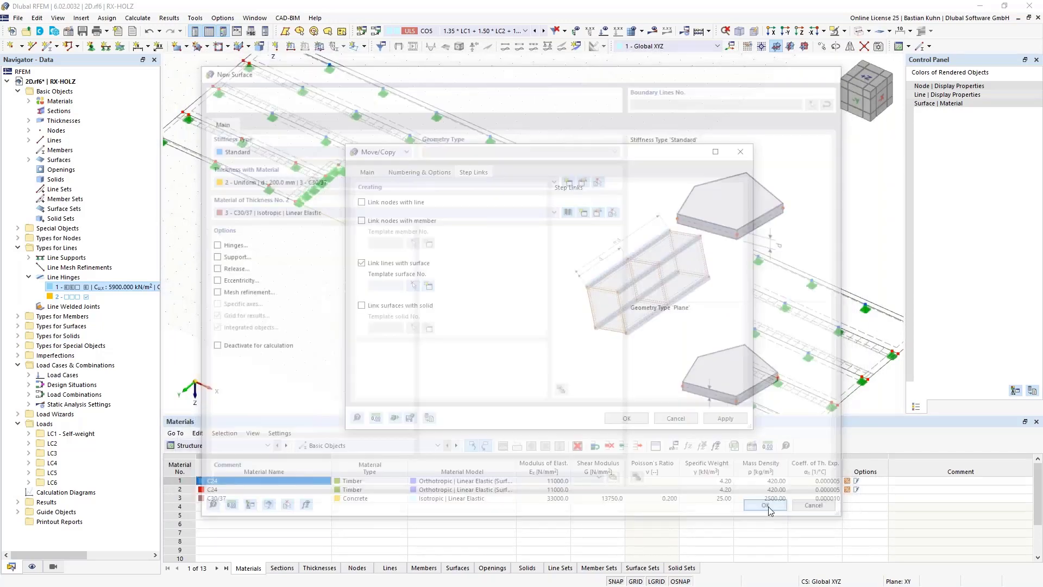
{"action": "left_click", "coordinate": [628, 419]}
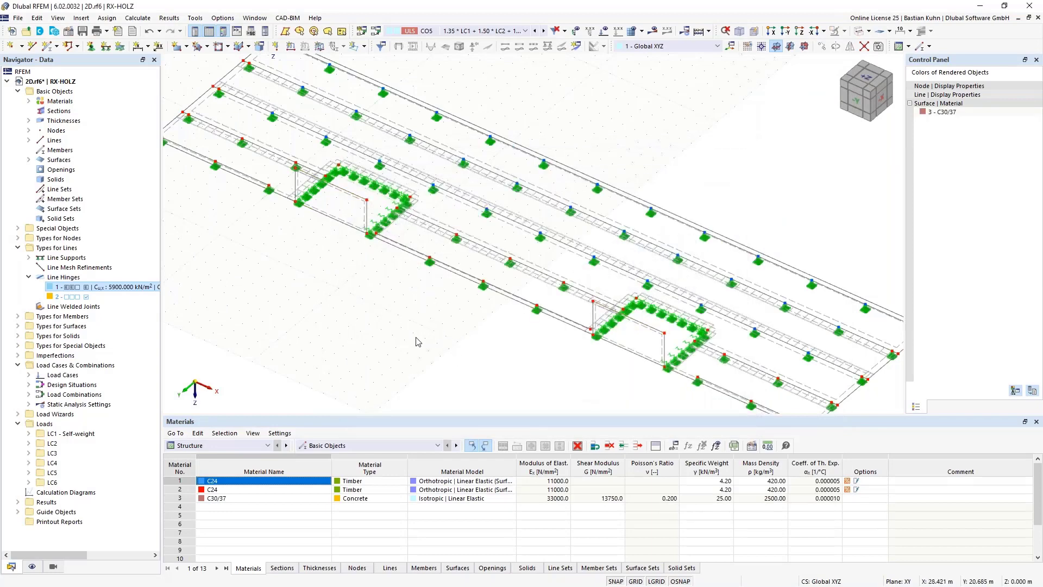
Copy both concrete front walls to the rear edges of their openings.
{"action": "scroll", "coordinate": [349, 226], "scroll_direction": "up", "scroll_amount": 2}
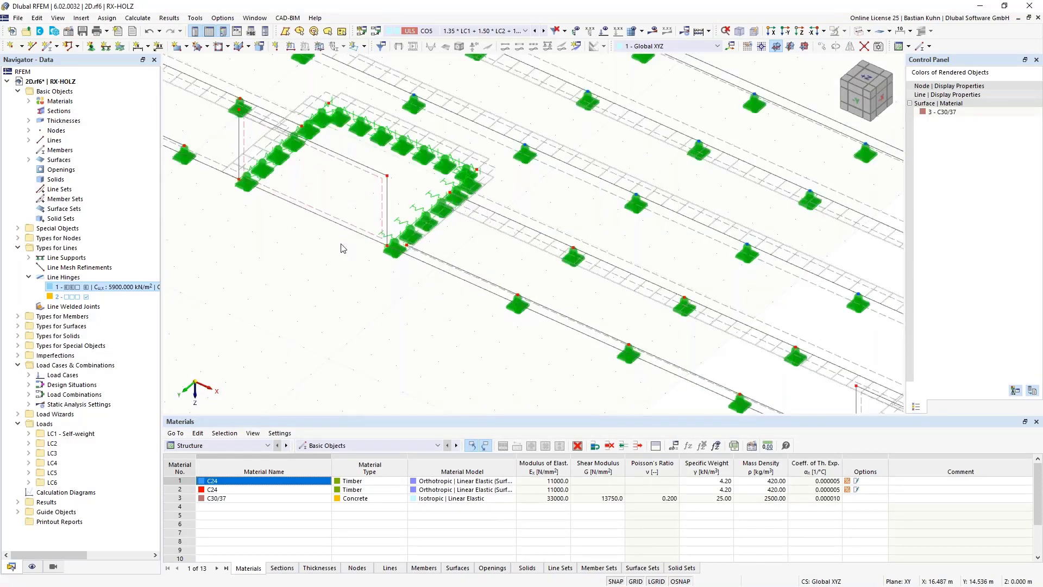
{"action": "middle_click_drag", "start_coordinate": [289, 270], "coordinate": [341, 307]}
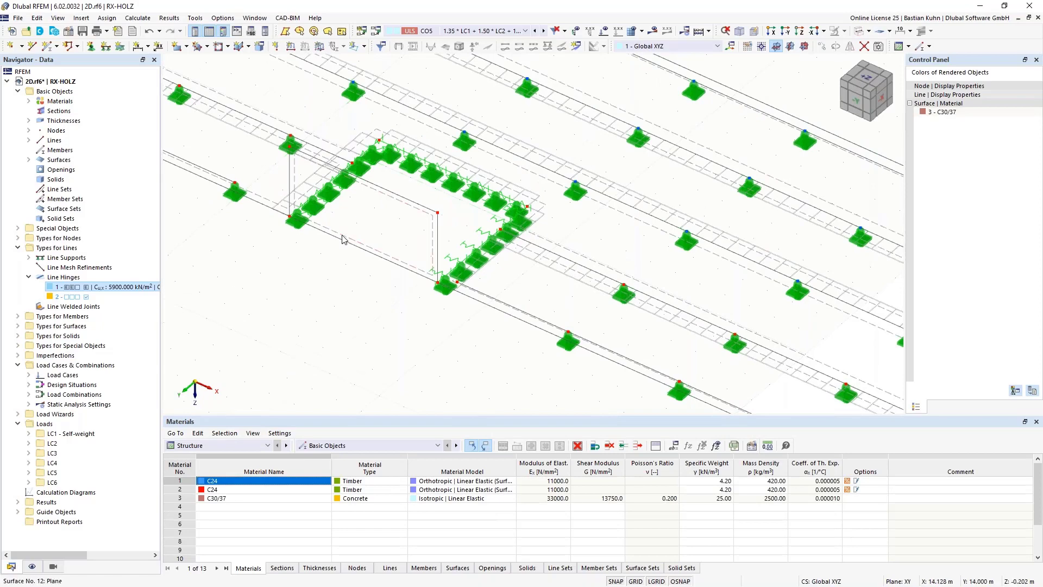
{"action": "scroll", "coordinate": [343, 239], "scroll_direction": "down", "scroll_amount": 2}
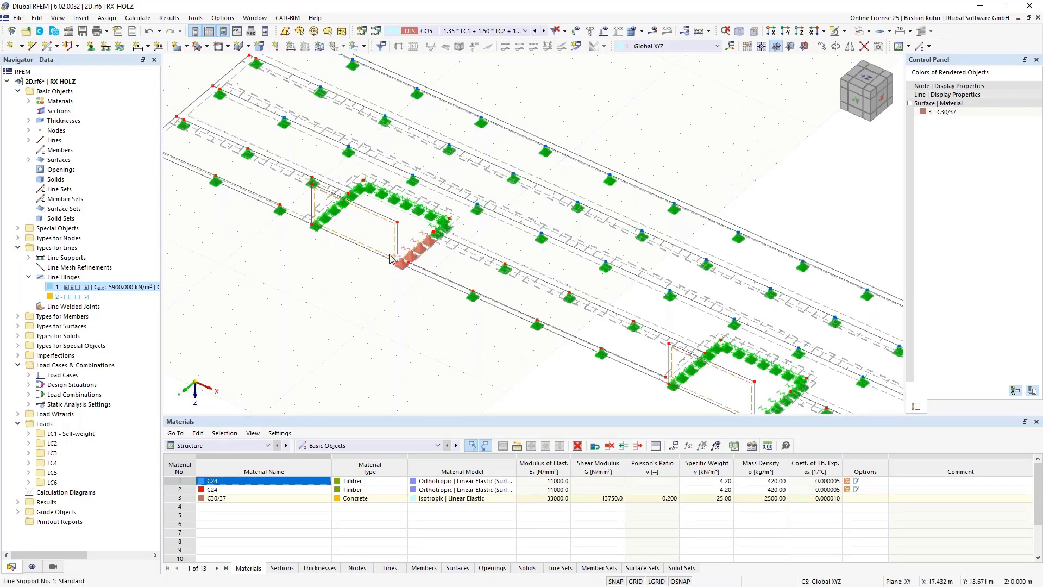
{"action": "left_click_drag", "start_coordinate": [391, 259], "coordinate": [436, 244]}
{"action": "scroll", "coordinate": [330, 303], "scroll_direction": "down", "scroll_amount": 1}
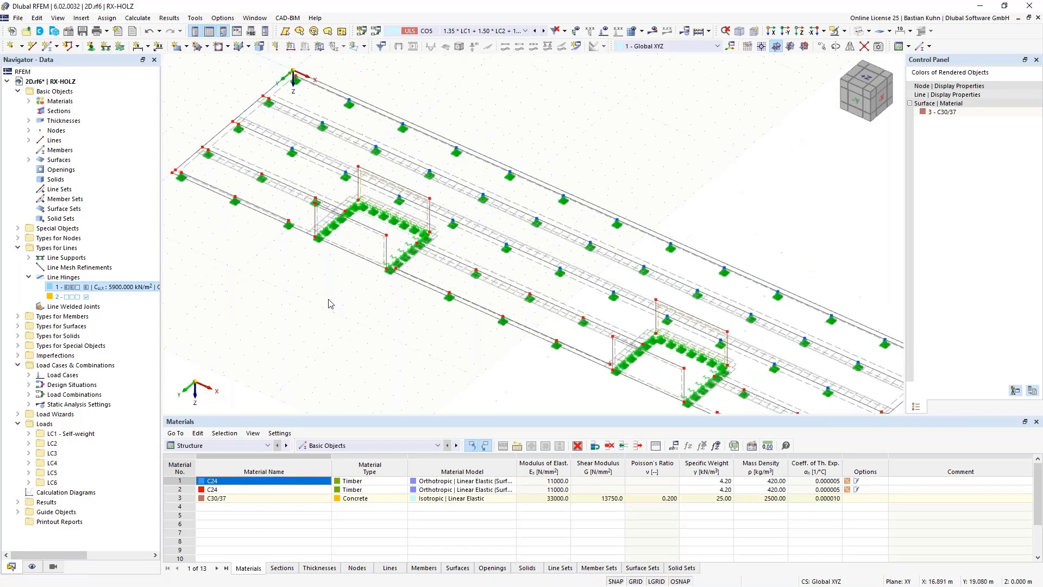
Draw rectangular surfaces with the 200 mm C30/37 thickness as the two side walls of the left opening, from rear top to front bottom corners.
{"action": "left_click", "coordinate": [176, 46]}
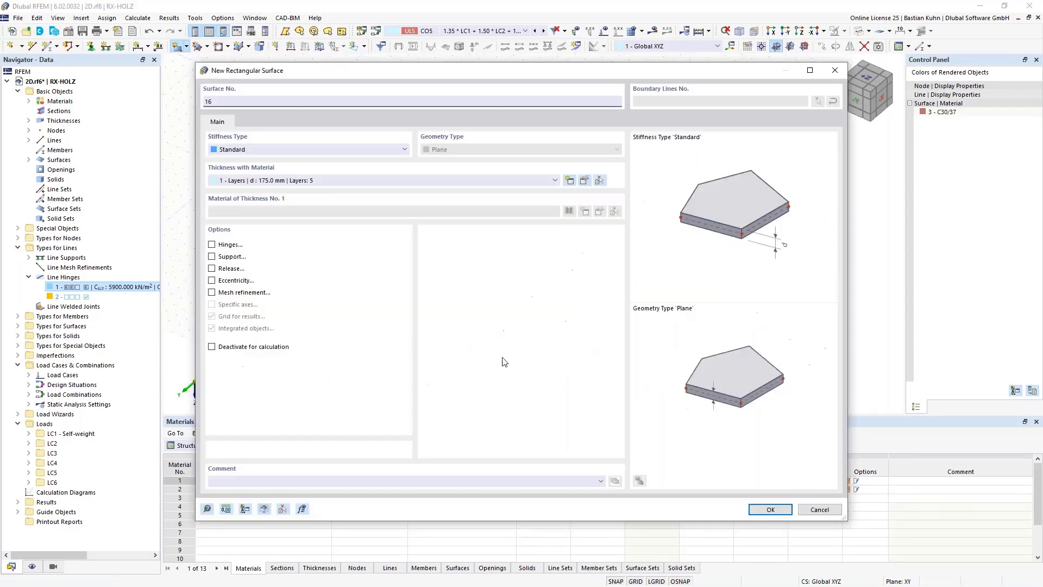
{"action": "left_click", "coordinate": [417, 187]}
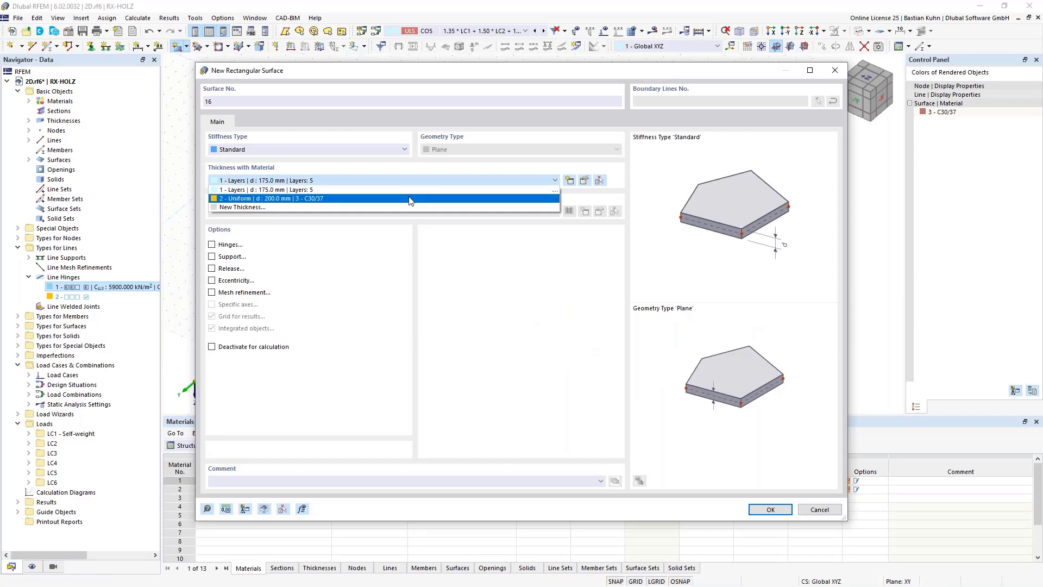
{"action": "left_click", "coordinate": [380, 200]}
{"action": "left_click", "coordinate": [770, 509]}
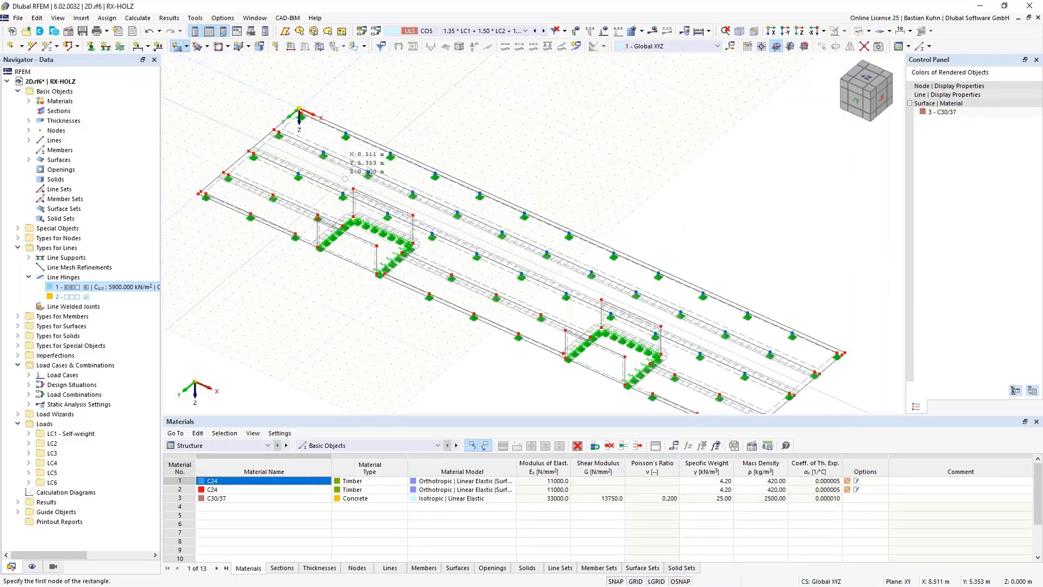
{"action": "left_click", "coordinate": [354, 189]}
{"action": "left_click", "coordinate": [317, 247]}
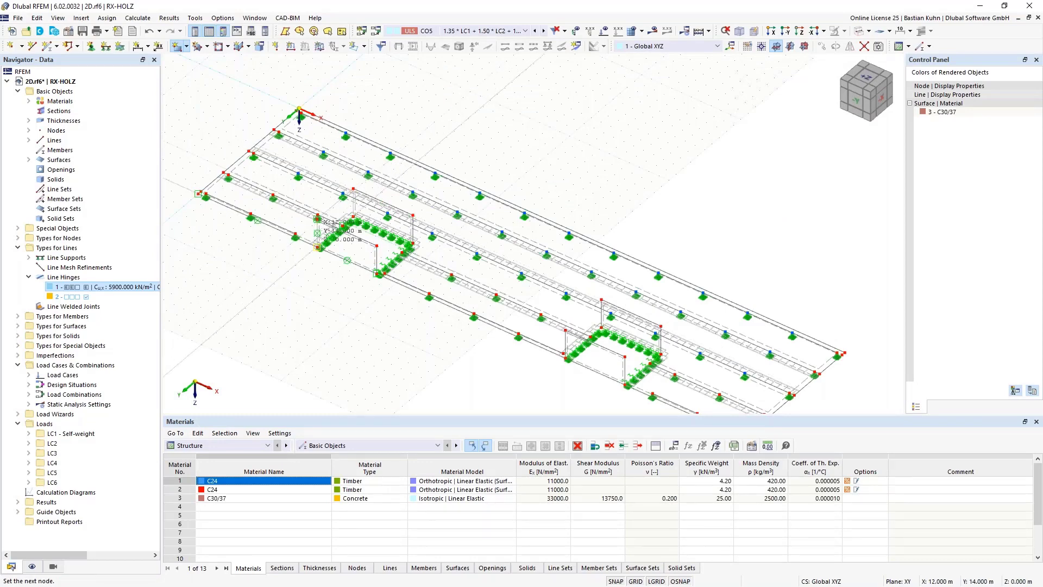
{"action": "left_click", "coordinate": [317, 247]}
{"action": "left_click", "coordinate": [413, 215]}
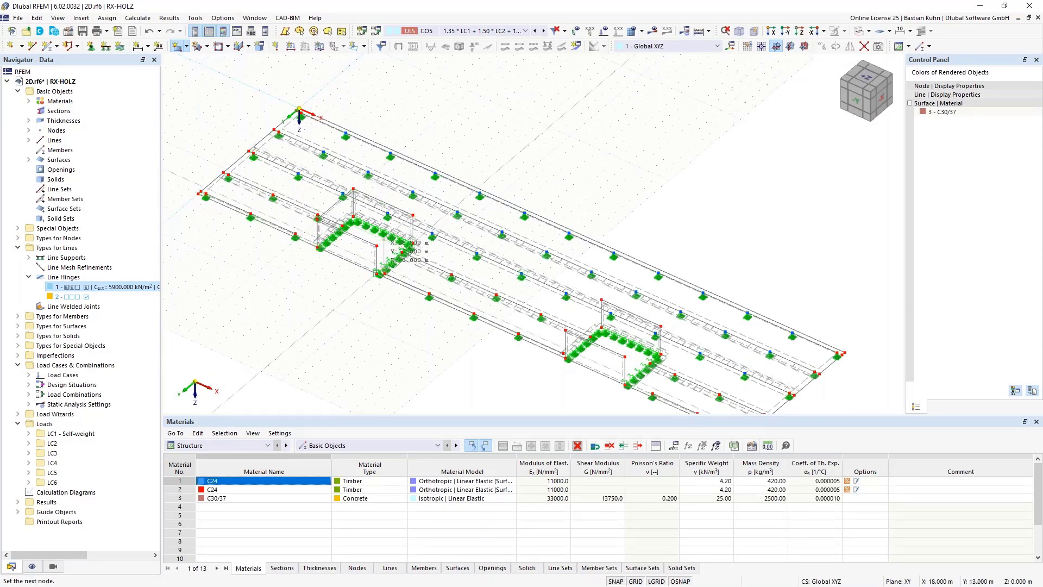
{"action": "left_click", "coordinate": [377, 259]}
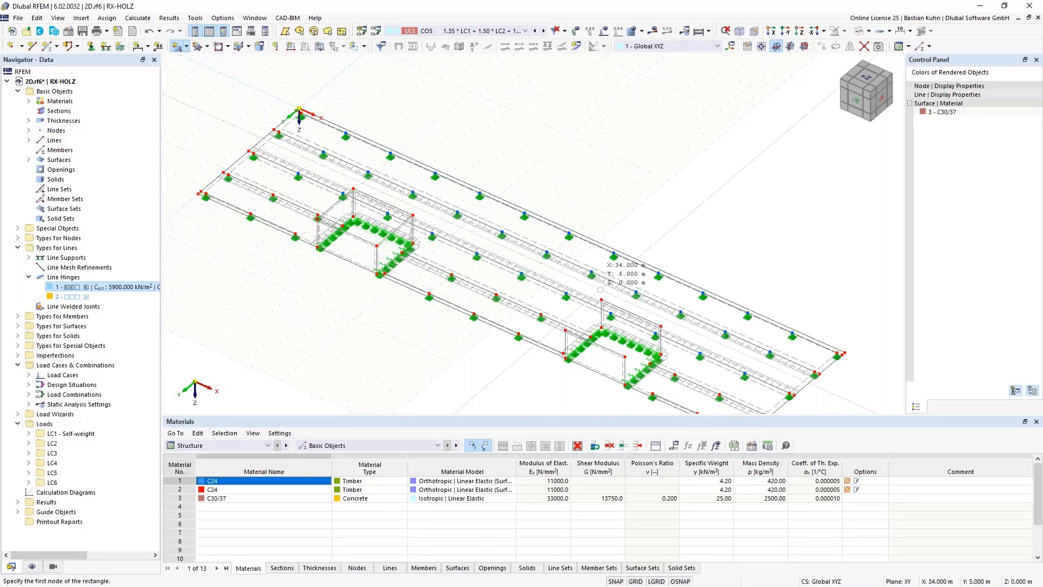
Draw rectangular surfaces with the 200 mm C30/37 thickness as the two side walls of the right opening, from rear top to front bottom corners.
{"action": "left_click", "coordinate": [601, 299]}
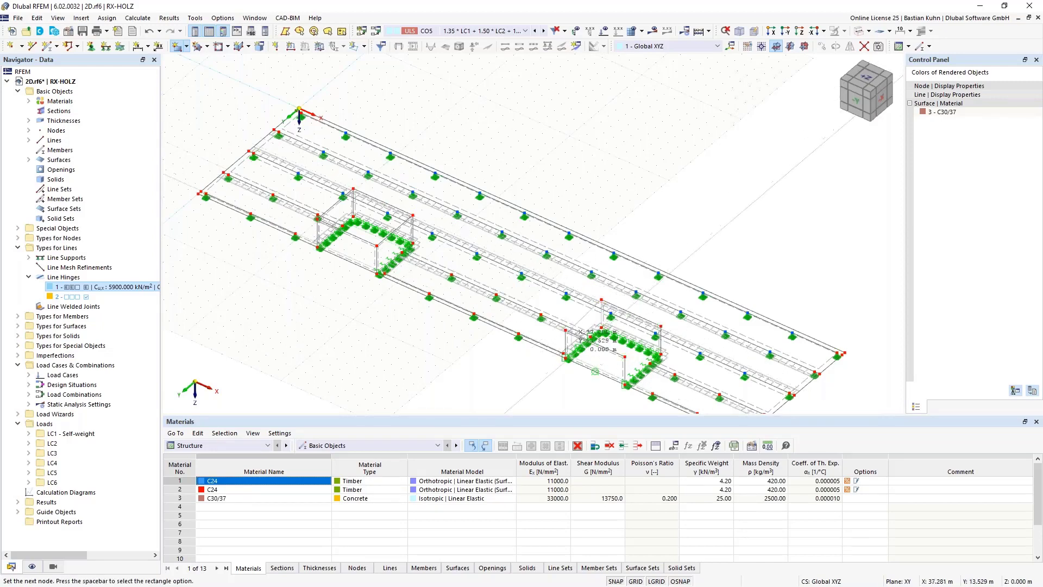
{"action": "scroll", "coordinate": [568, 356], "scroll_direction": "up", "scroll_amount": 3}
{"action": "left_click", "coordinate": [563, 357]}
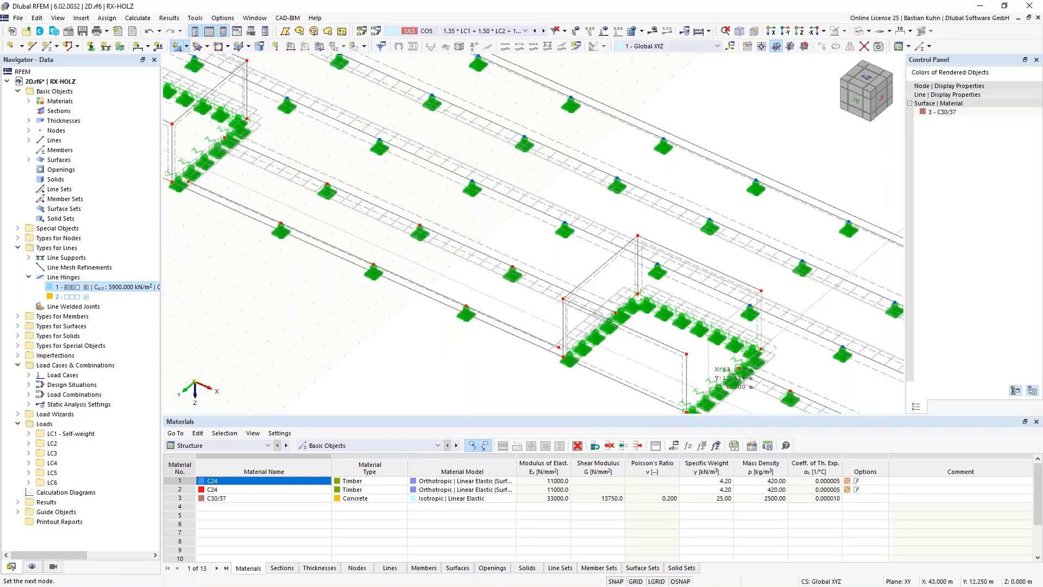
{"action": "left_click", "coordinate": [686, 412]}
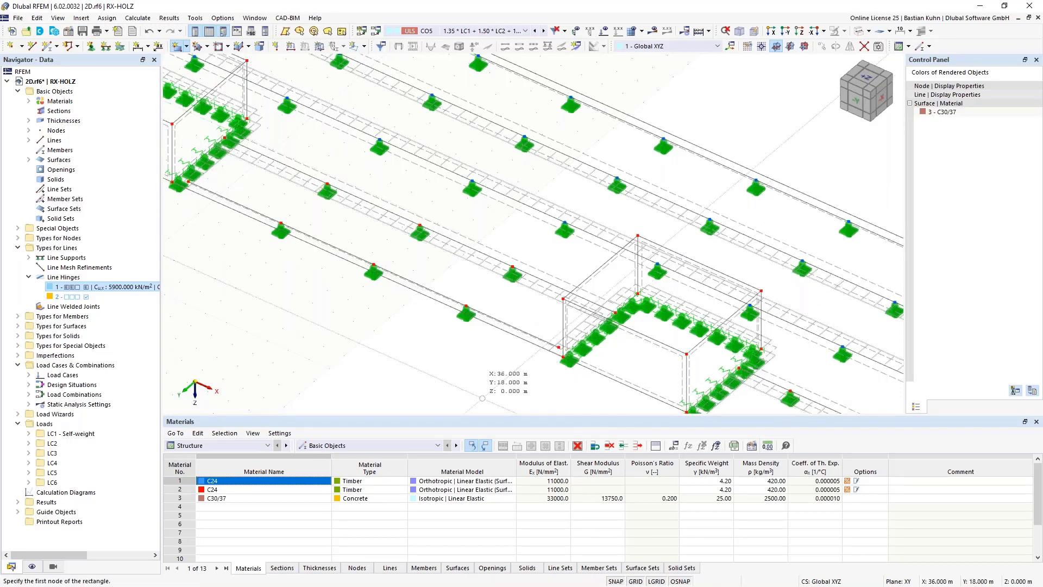
{"action": "key", "text": "Escape"}
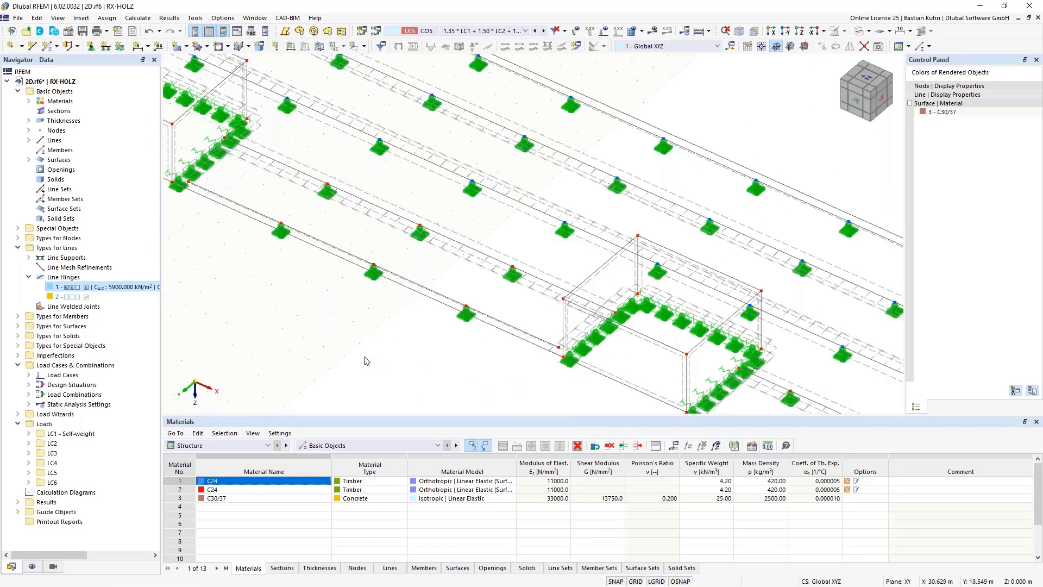
Select the concrete core walls around both openings.
{"action": "scroll", "coordinate": [454, 375], "scroll_direction": "down", "scroll_amount": 3}
{"action": "middle_click_drag", "start_coordinate": [482, 322], "coordinate": [526, 344]}
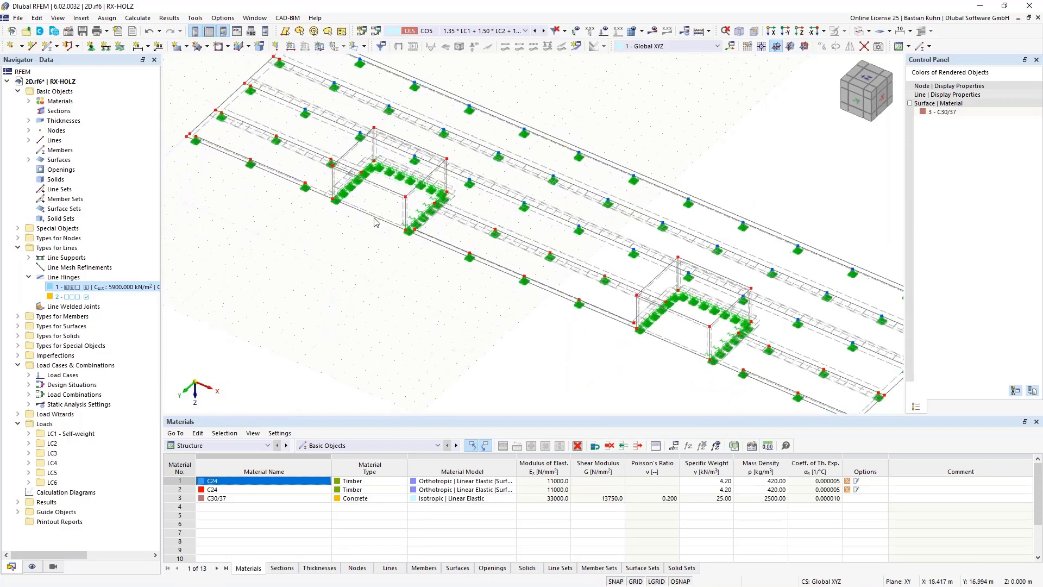
{"action": "scroll", "coordinate": [374, 184], "scroll_direction": "up", "scroll_amount": 2}
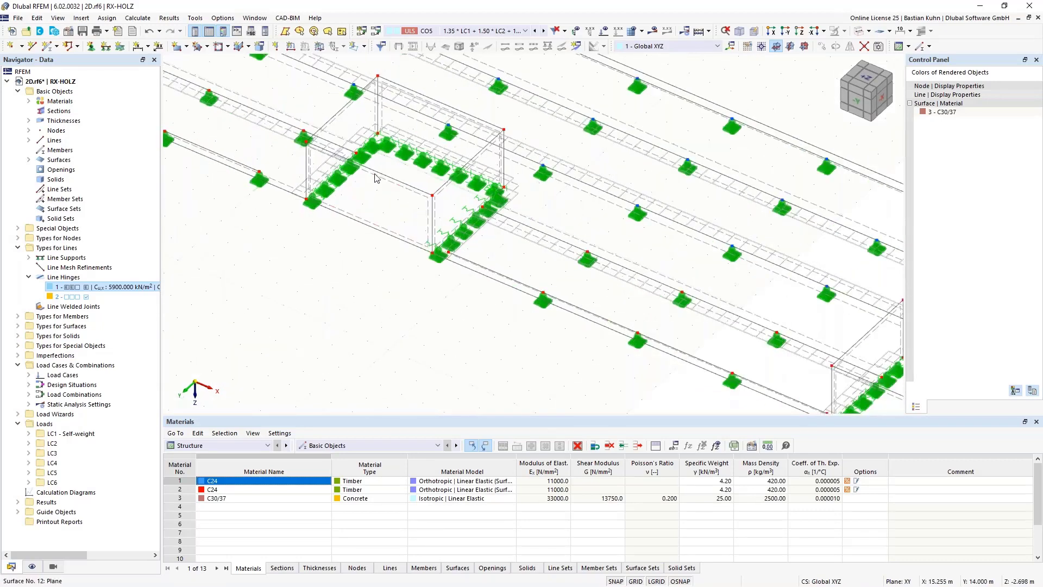
{"action": "left_click", "coordinate": [374, 178]}
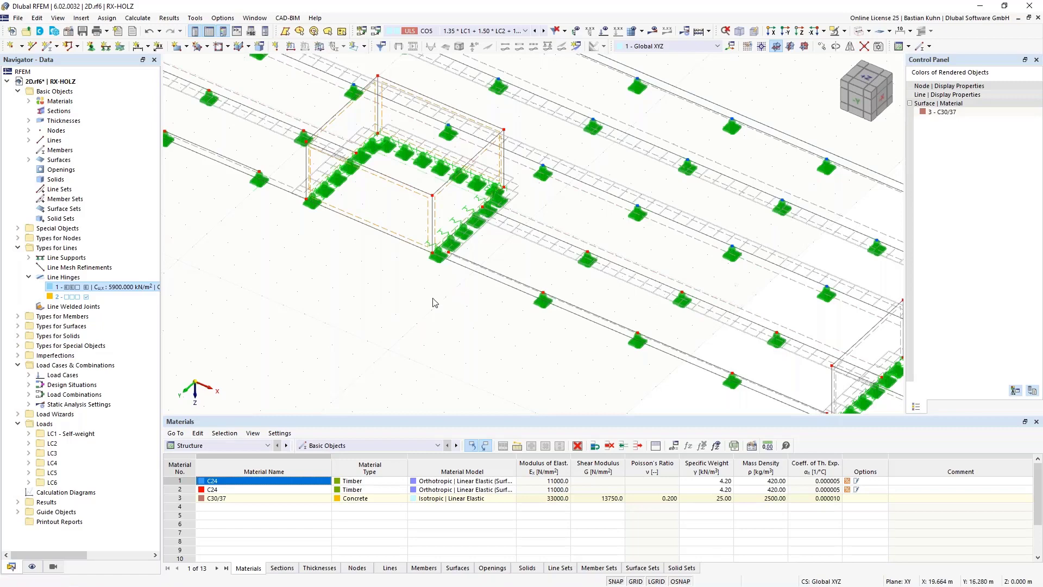
{"action": "scroll", "coordinate": [433, 303], "scroll_direction": "down", "scroll_amount": 5}
{"action": "scroll", "coordinate": [602, 273], "scroll_direction": "up", "scroll_amount": 2}
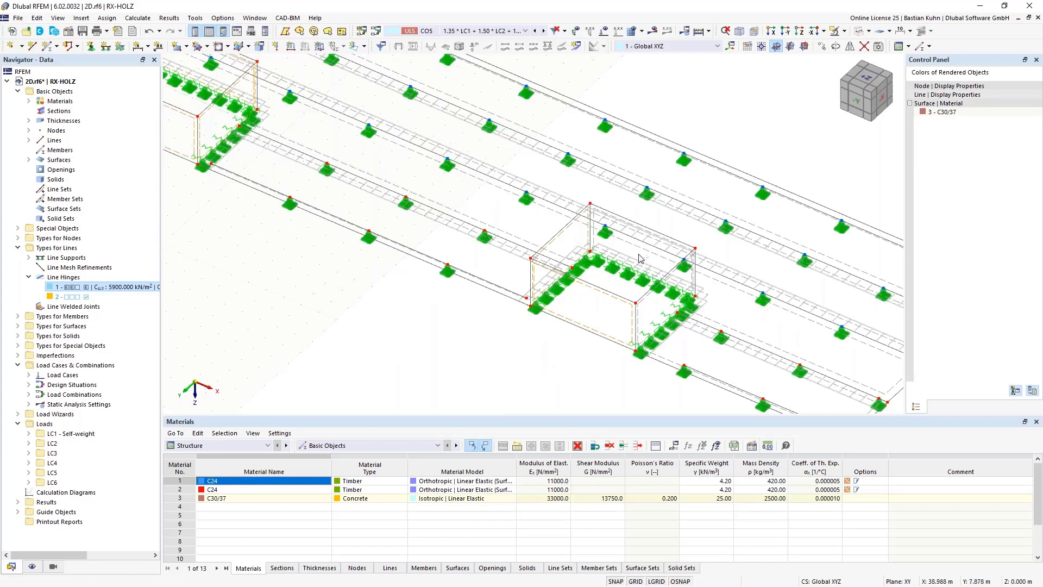
{"action": "scroll", "coordinate": [640, 259], "scroll_direction": "up", "scroll_amount": 3}
{"action": "scroll", "coordinate": [640, 259], "scroll_direction": "up", "scroll_amount": 1}
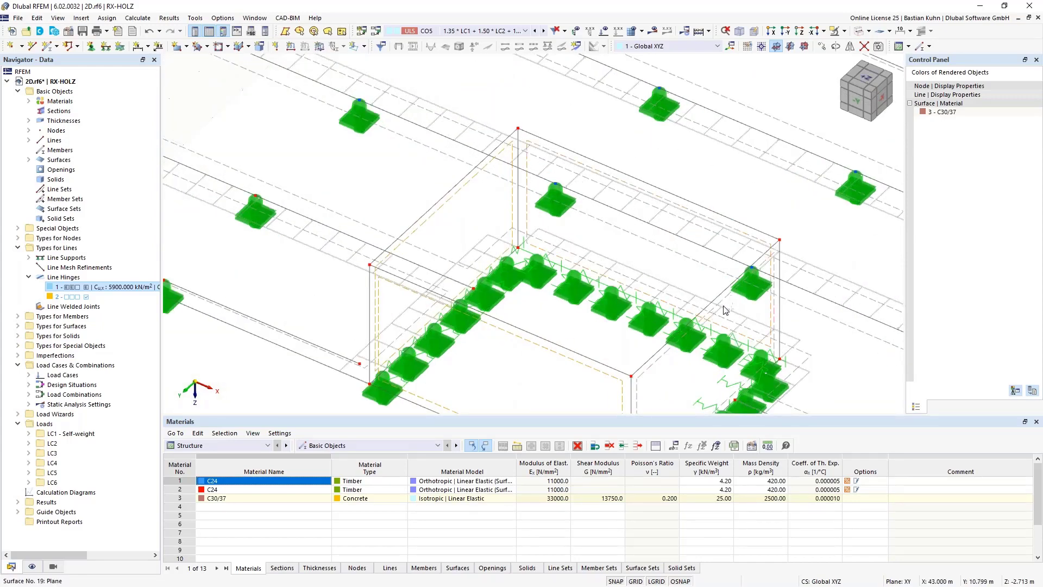
{"action": "scroll", "coordinate": [775, 82], "scroll_direction": "down", "scroll_amount": 5}
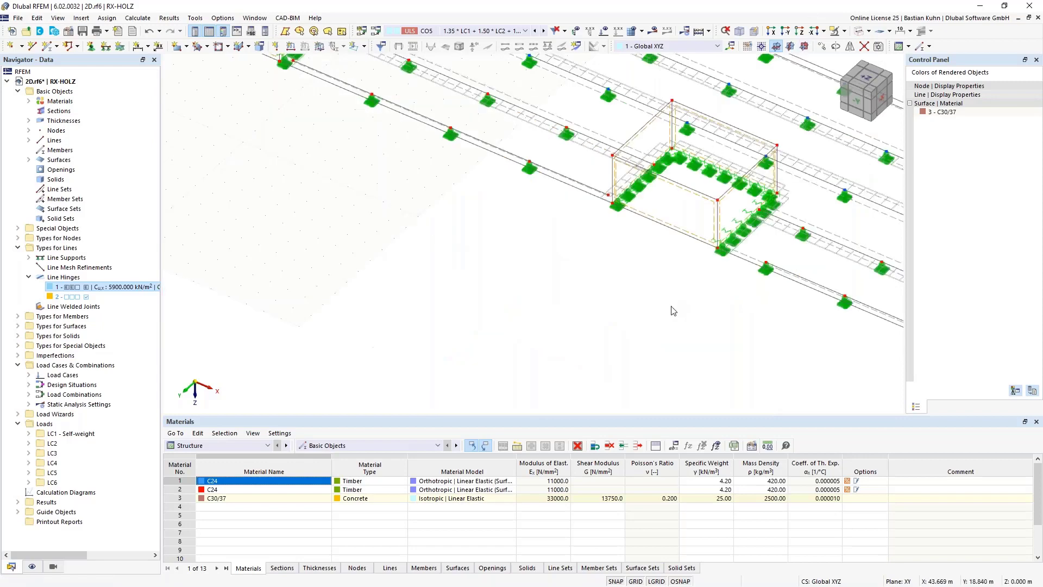
{"action": "middle_click_drag", "start_coordinate": [659, 322], "coordinate": [620, 372]}
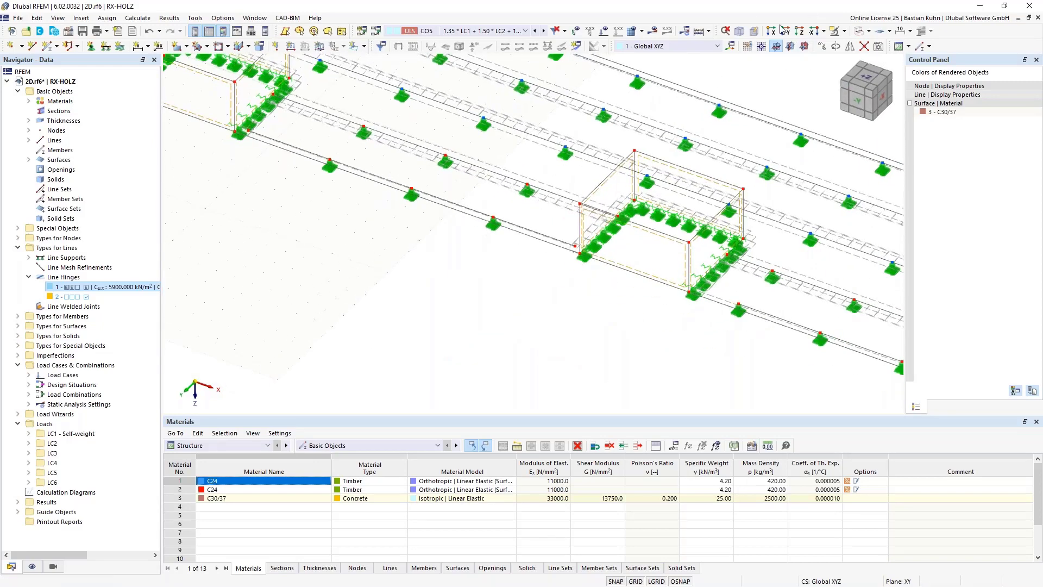
In plan view, add the timber slab surfaces and all column supports to the selection, leaving out the line supports around the openings.
{"action": "left_click", "coordinate": [785, 31]}
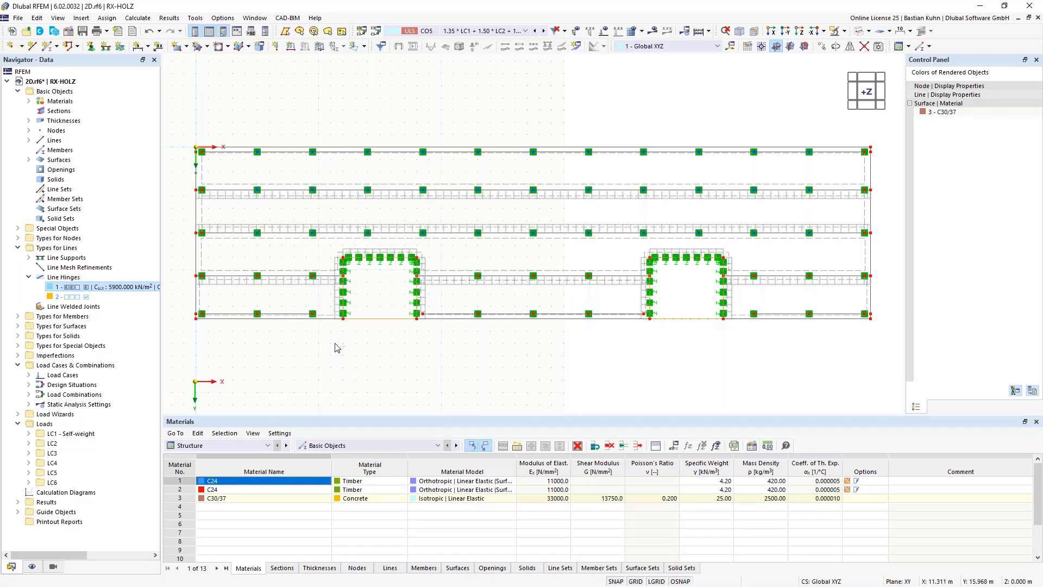
{"action": "left_click_drag", "start_coordinate": [335, 344], "coordinate": [199, 132]}
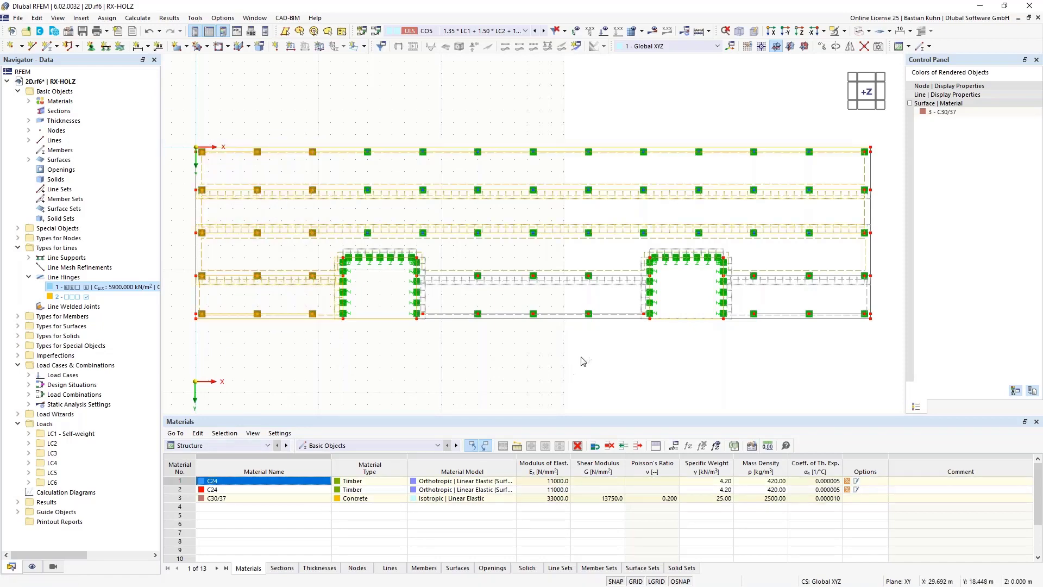
{"action": "left_click_drag", "start_coordinate": [613, 337], "coordinate": [444, 137]}
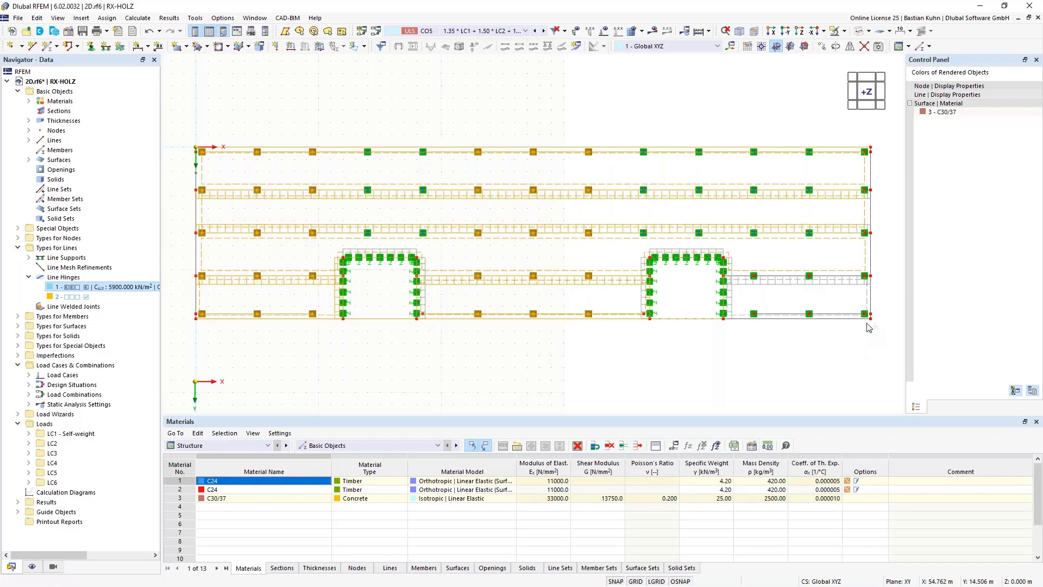
{"action": "left_click_drag", "start_coordinate": [868, 325], "coordinate": [750, 135]}
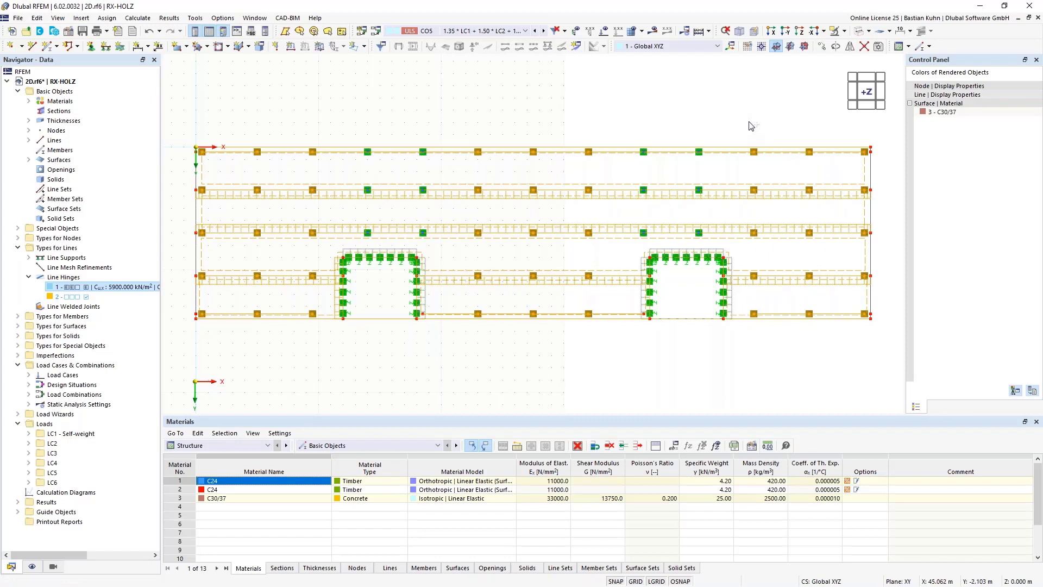
{"action": "left_click_drag", "start_coordinate": [749, 121], "coordinate": [624, 248]}
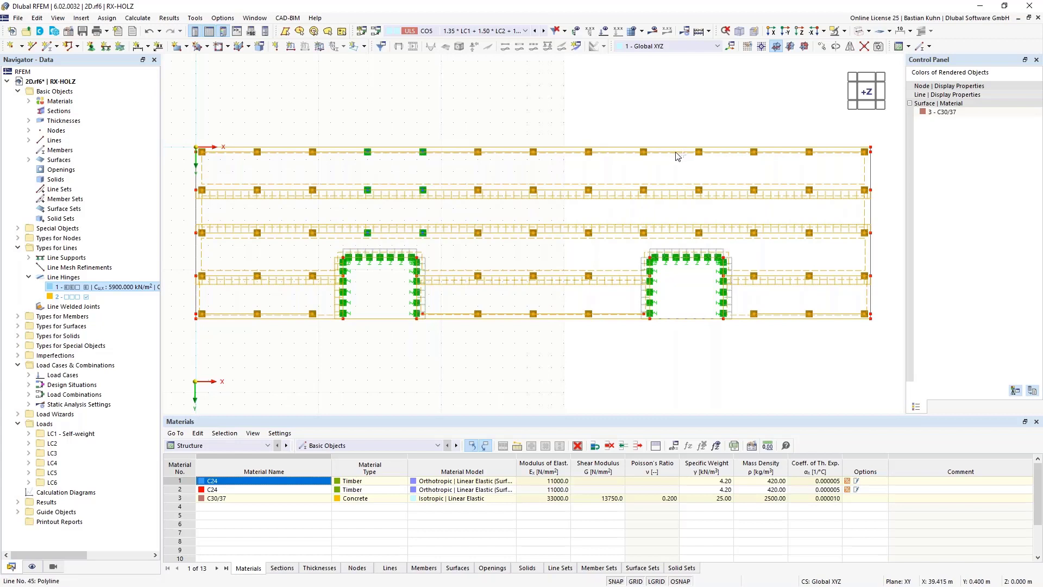
{"action": "left_click_drag", "start_coordinate": [462, 119], "coordinate": [335, 247]}
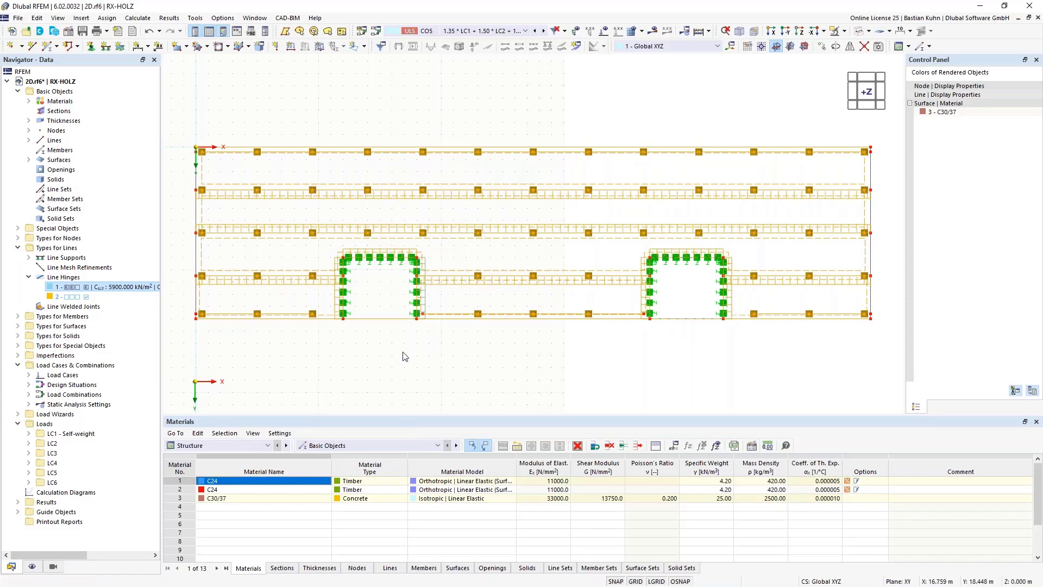
Start copying the selected objects and set the step links to join nodes with members instead of lines with surfaces.
{"action": "right_click", "coordinate": [464, 317]}
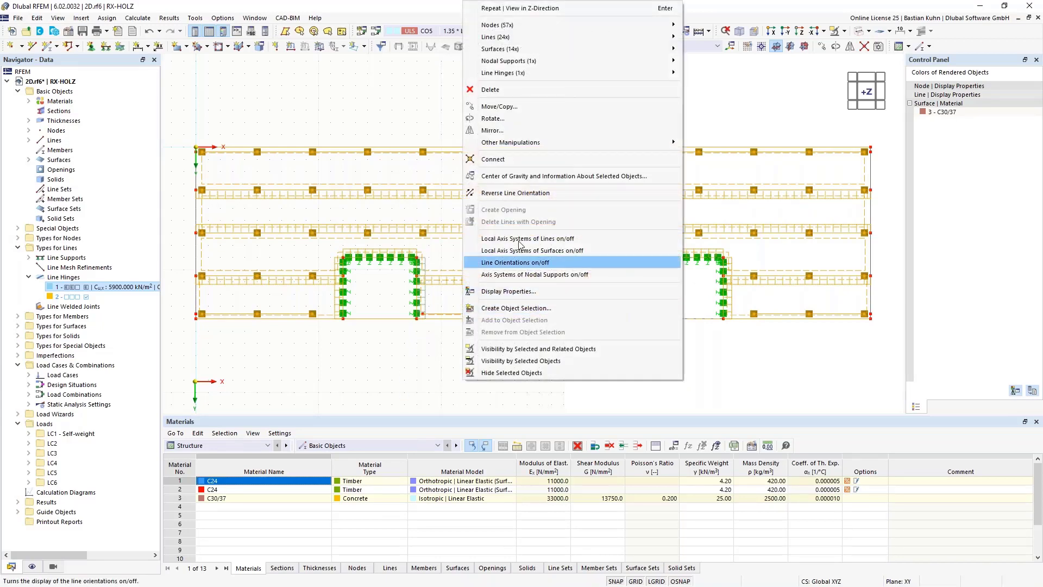
{"action": "left_click", "coordinate": [506, 106]}
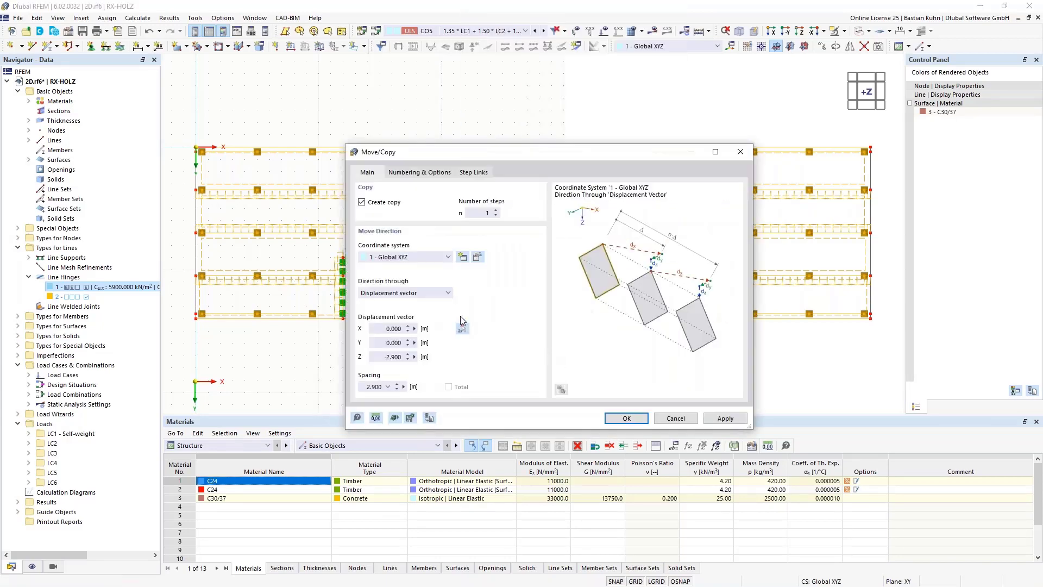
{"action": "left_click", "coordinate": [477, 215]}
{"action": "left_click", "coordinate": [426, 173]}
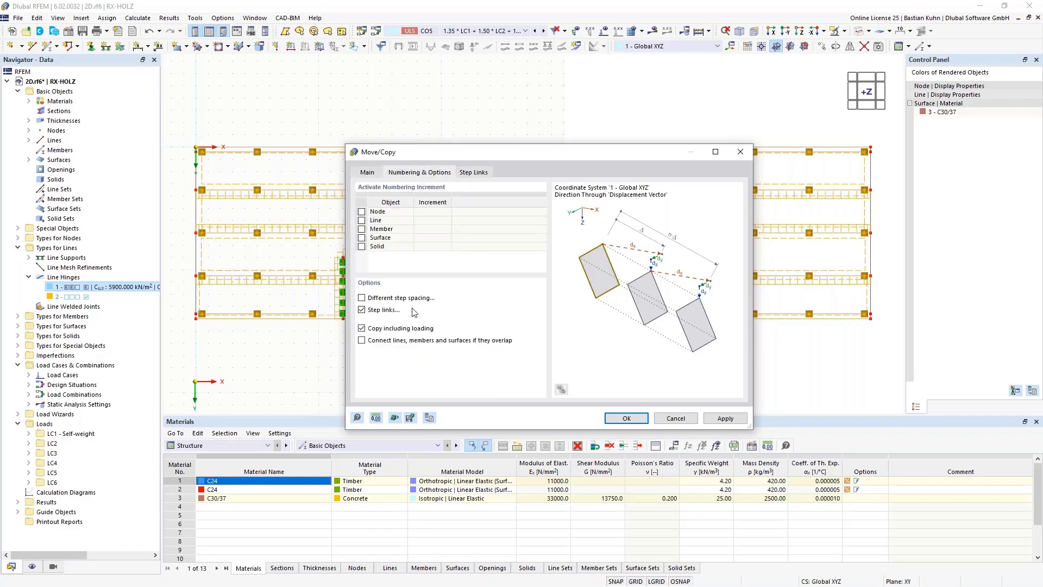
{"action": "left_click", "coordinate": [473, 173]}
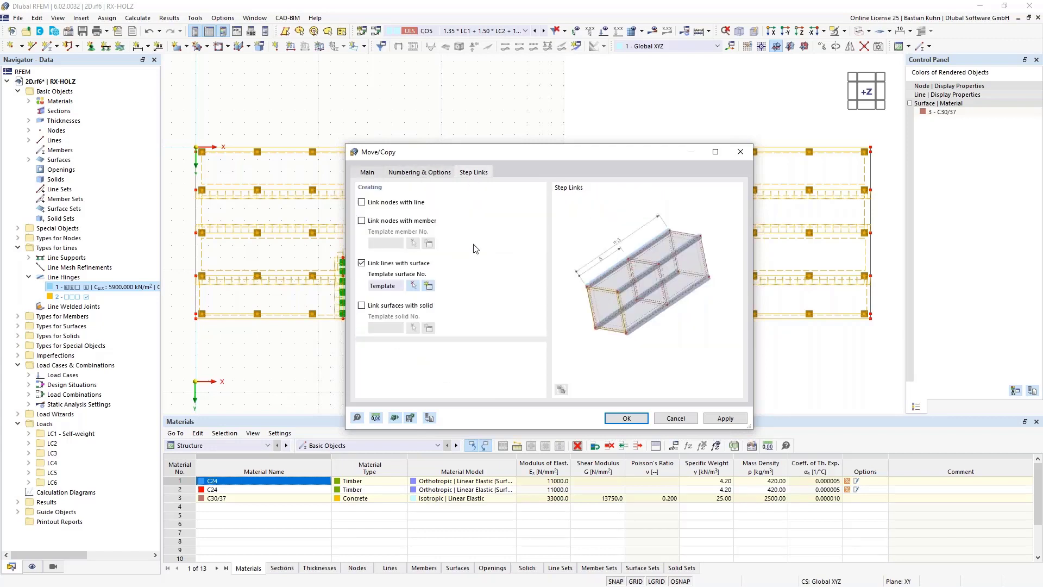
{"action": "left_click", "coordinate": [362, 263]}
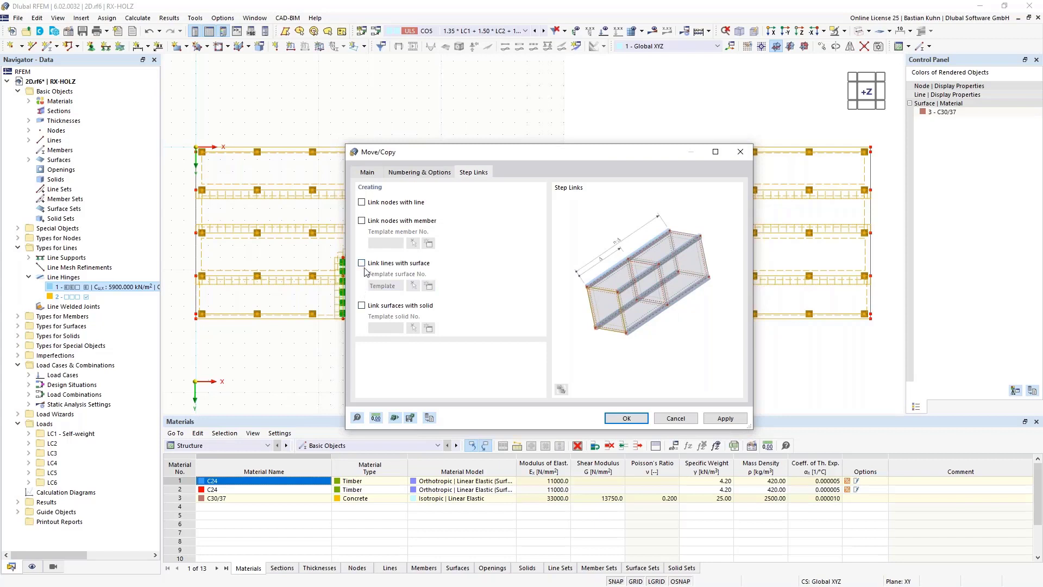
{"action": "left_click", "coordinate": [362, 221]}
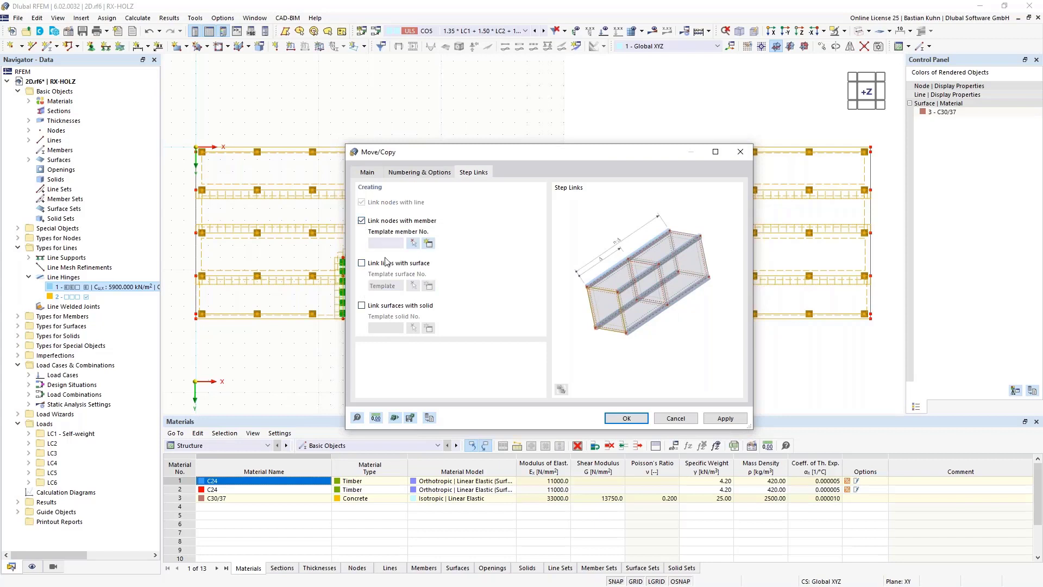
Start a new template beam member with hinges enabled and give it a rectangular massive section R_M1 350/350.
{"action": "left_click", "coordinate": [429, 244]}
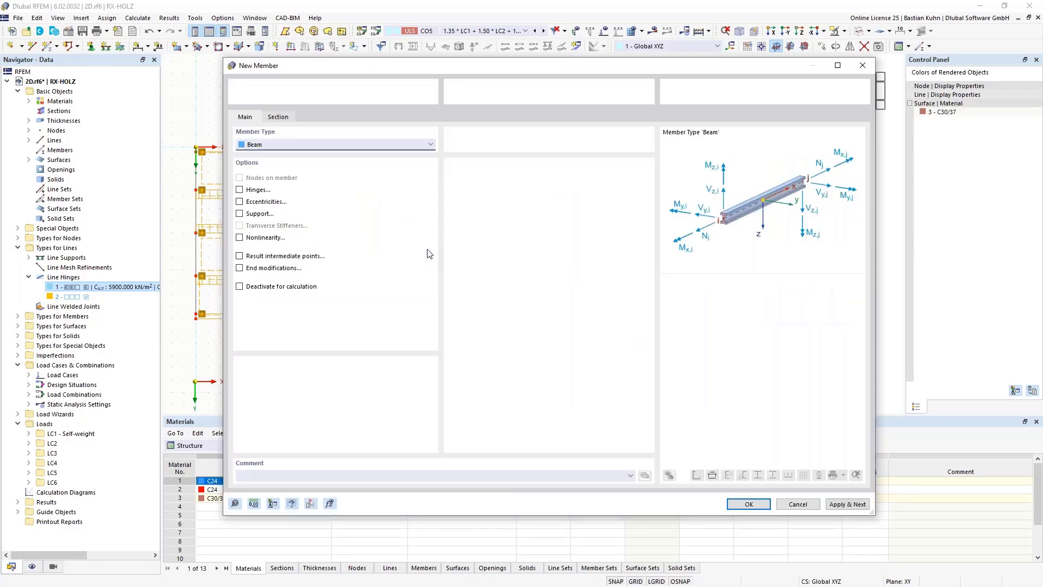
{"action": "left_click", "coordinate": [240, 189]}
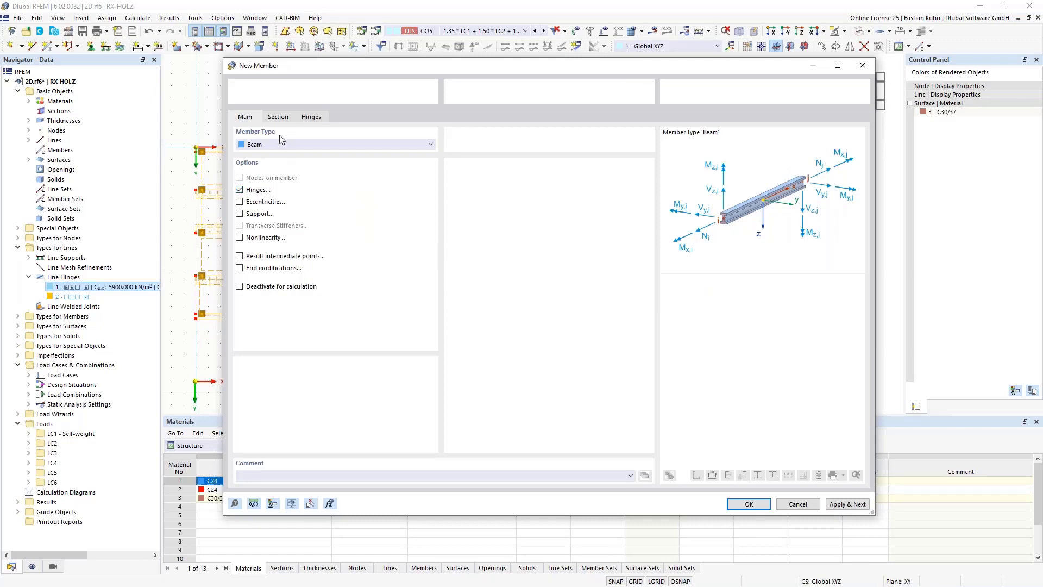
{"action": "left_click", "coordinate": [281, 122]}
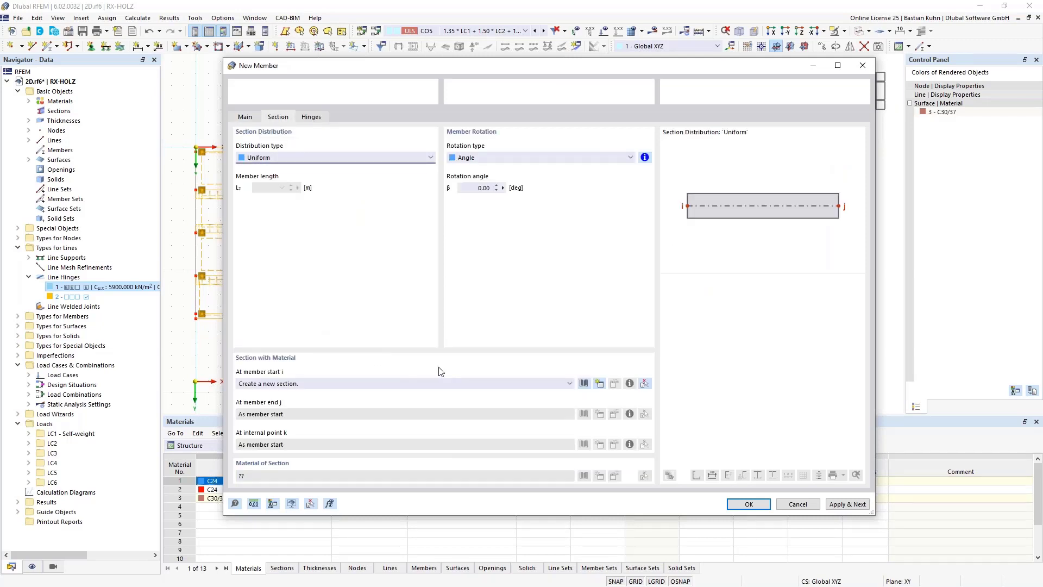
{"action": "left_click", "coordinate": [584, 384]}
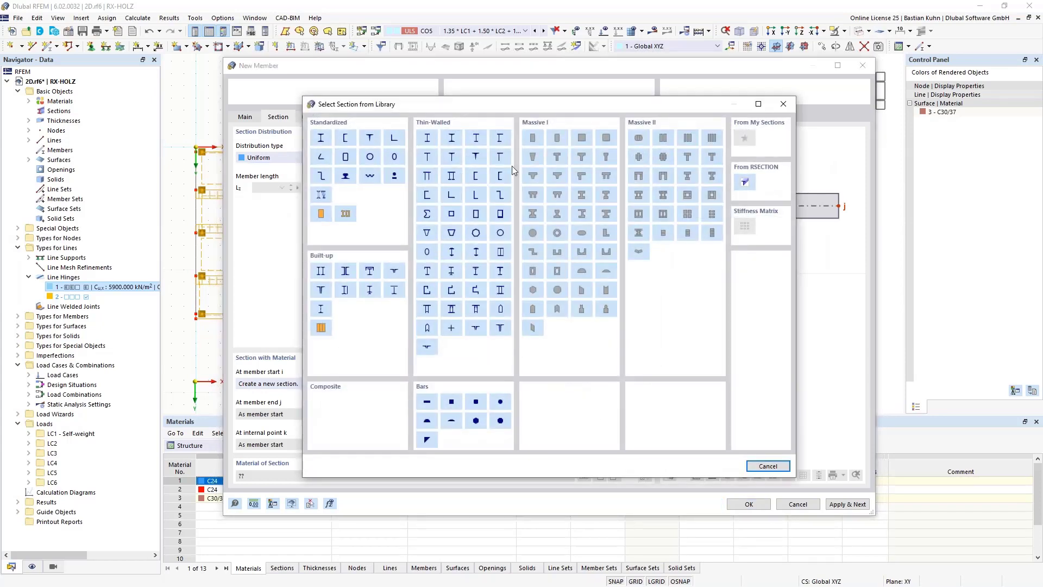
{"action": "left_click", "coordinate": [527, 140]}
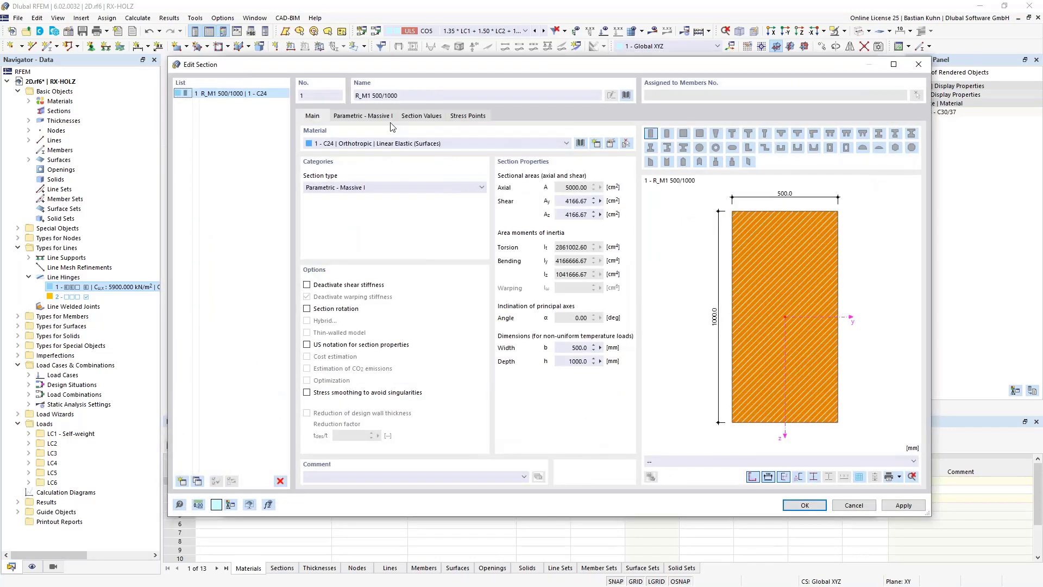
{"action": "left_click_drag", "start_coordinate": [398, 95], "coordinate": [375, 95]}
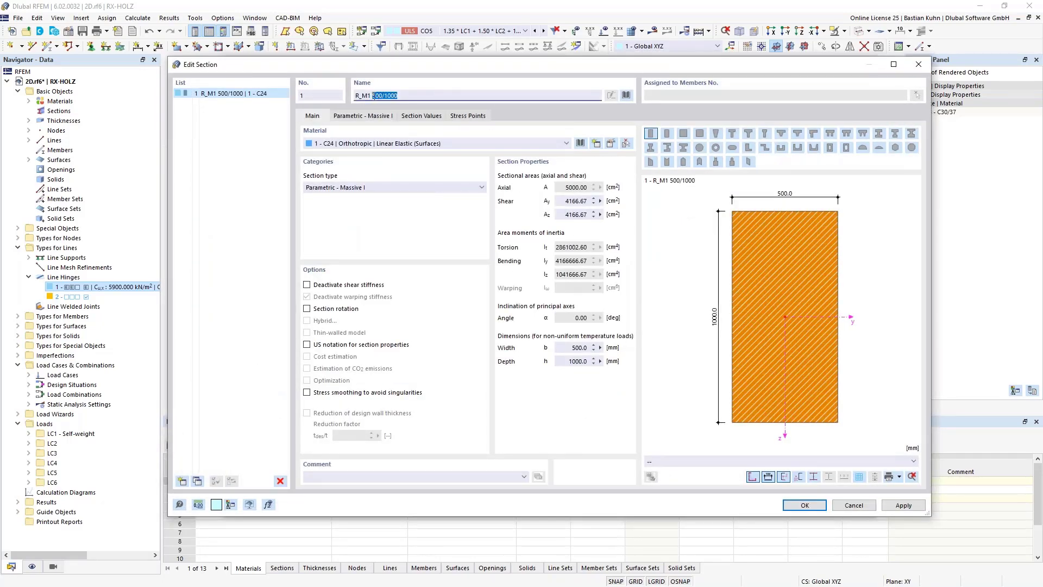
{"action": "type", "text": "350/3"}
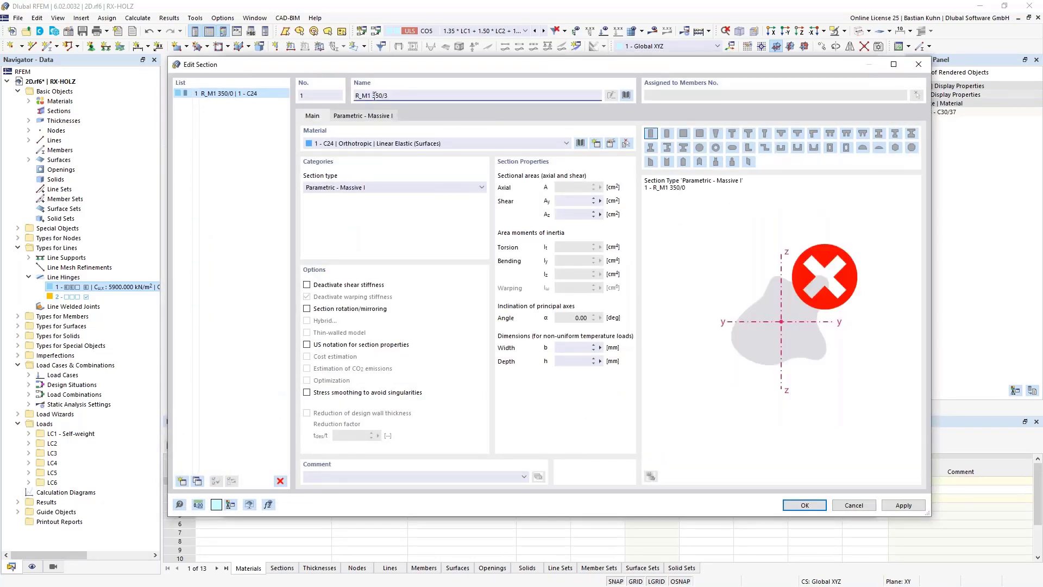
{"action": "type", "text": "500"}
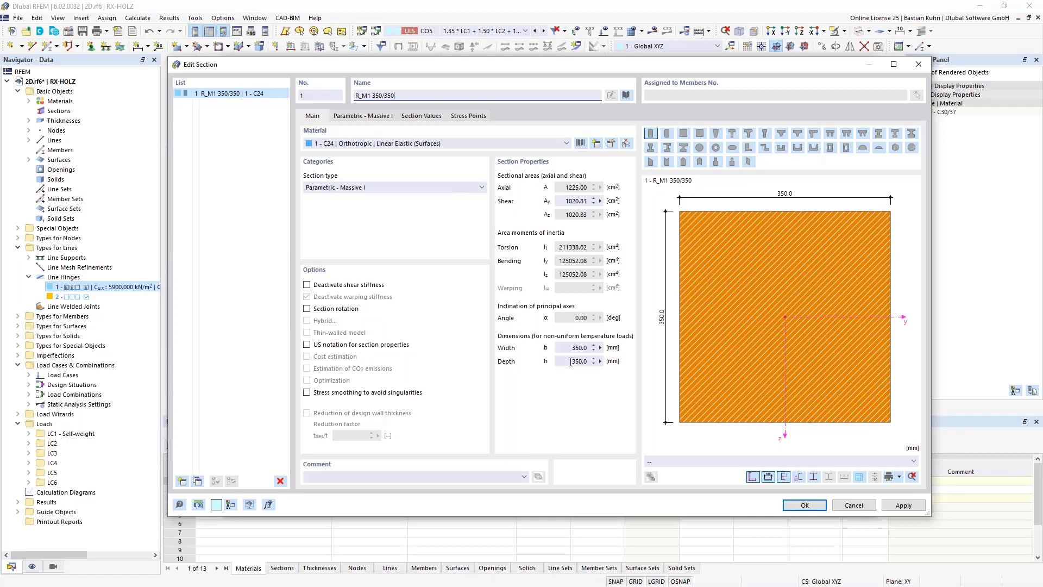
Assign glued laminated timber GL28c from the European Glulam GL c library series to the R_M1 350/350 section and accept the section.
{"action": "left_click", "coordinate": [581, 144]}
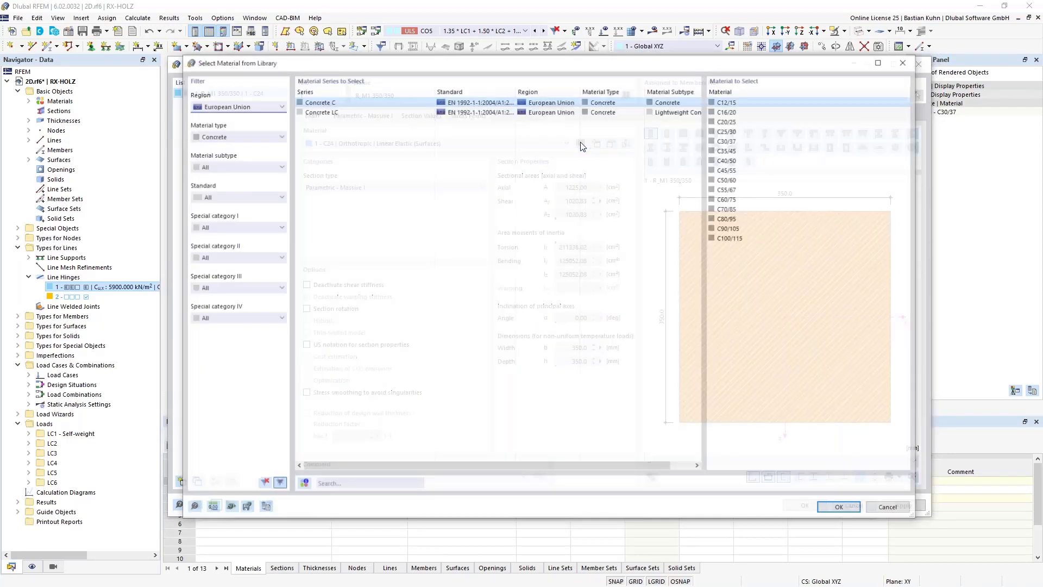
{"action": "left_click", "coordinate": [259, 139]}
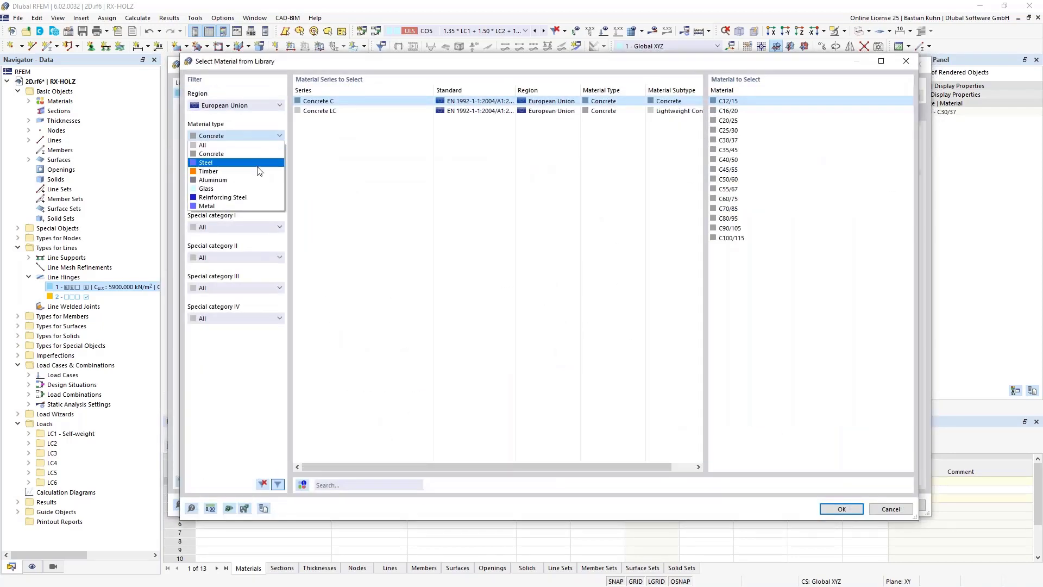
{"action": "left_click", "coordinate": [243, 158]}
{"action": "left_click", "coordinate": [244, 164]}
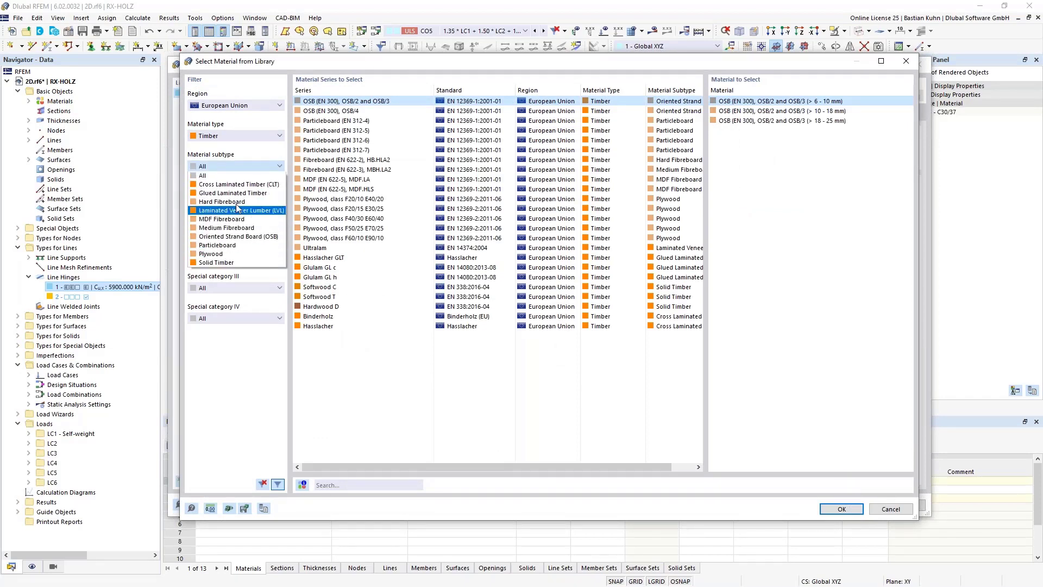
{"action": "left_click", "coordinate": [236, 193]}
{"action": "left_click", "coordinate": [326, 112]}
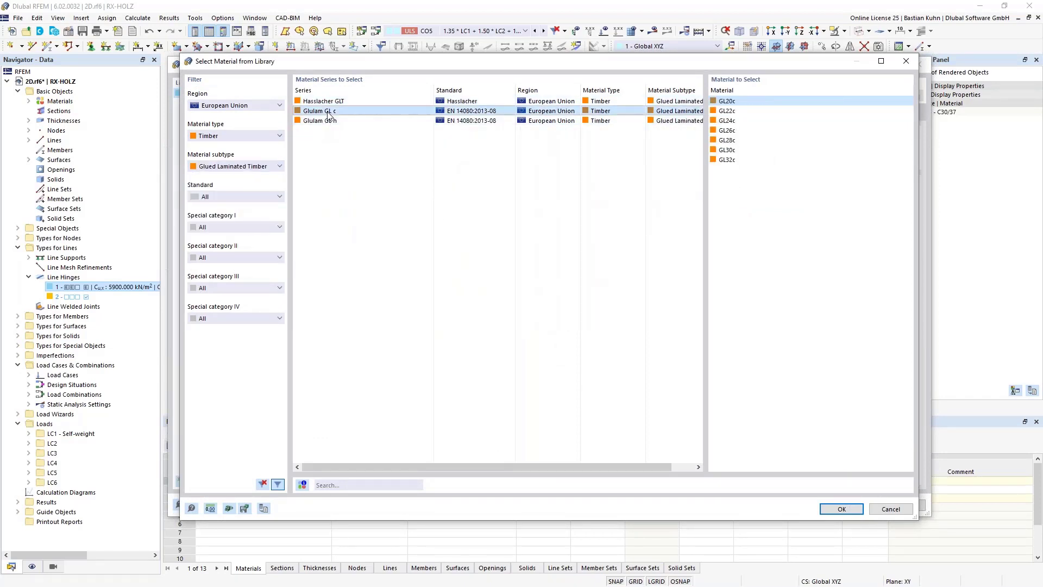
{"action": "left_click", "coordinate": [725, 140]}
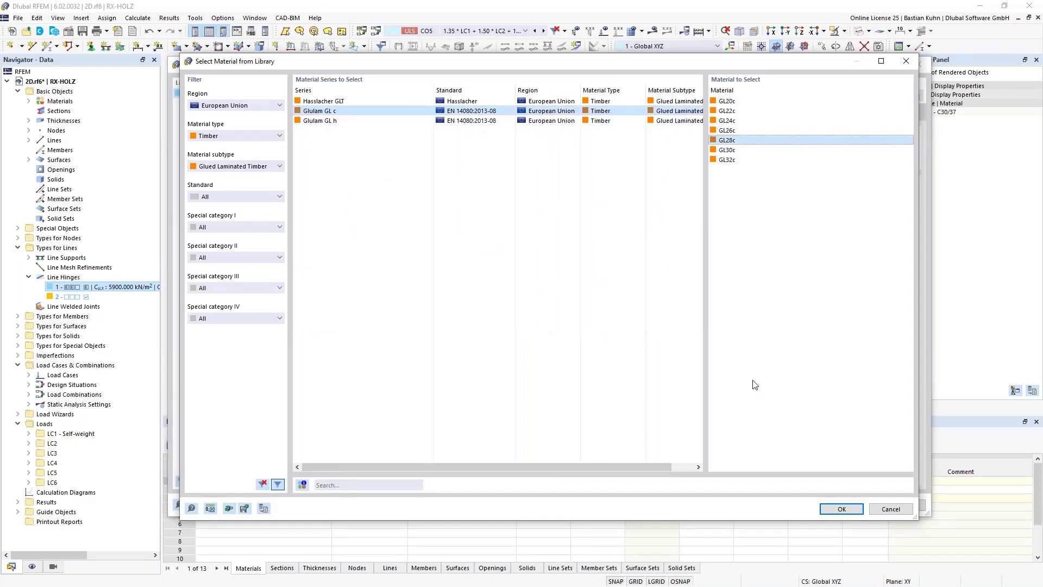
{"action": "left_click", "coordinate": [841, 509]}
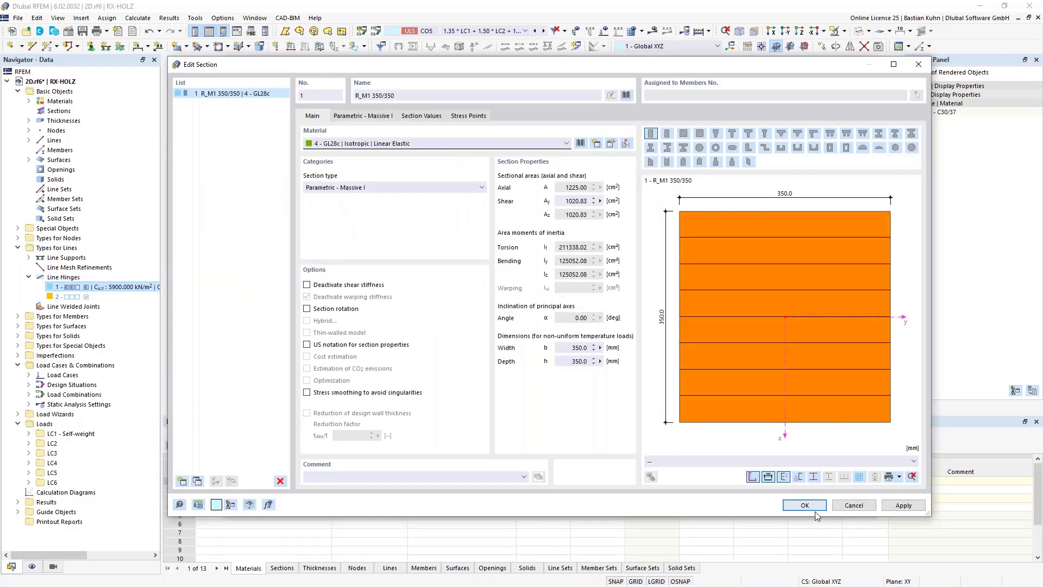
{"action": "left_click", "coordinate": [805, 505]}
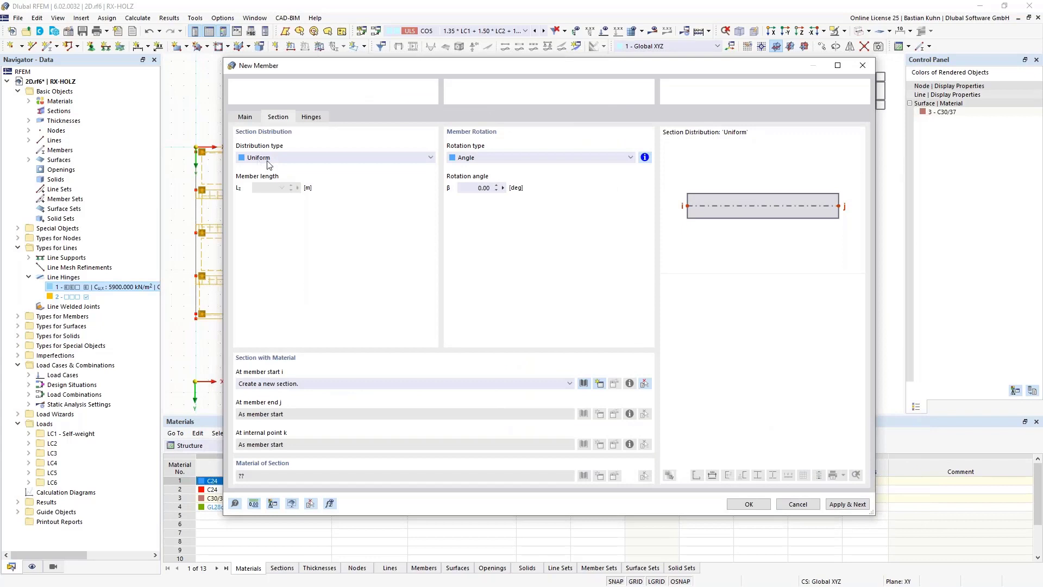
Give the template member a new hinge releasing both bending rotations (My, Mz) at its start and end, and run the copy.
{"action": "left_click", "coordinate": [311, 118]}
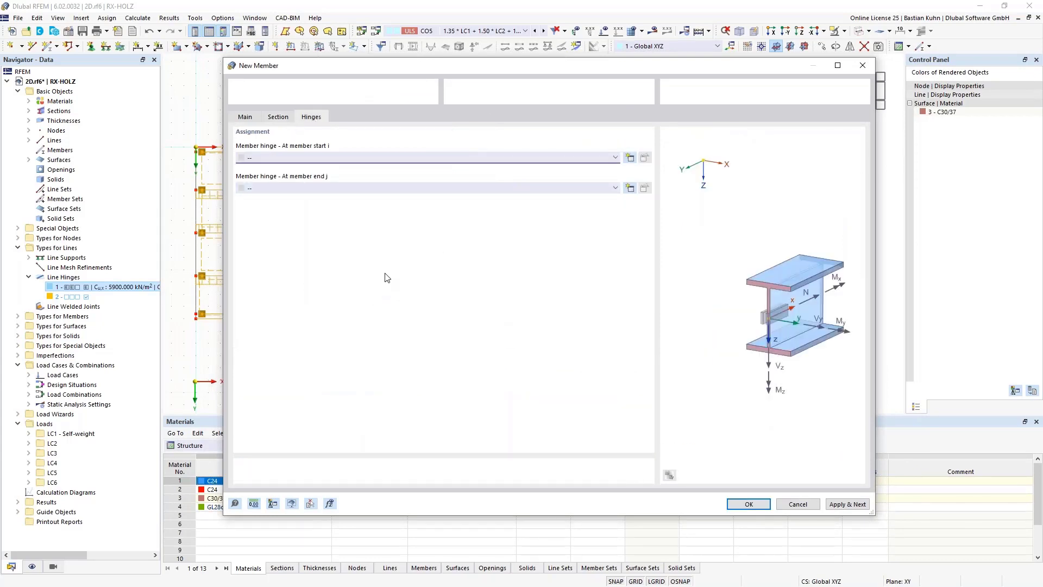
{"action": "left_click", "coordinate": [629, 159]}
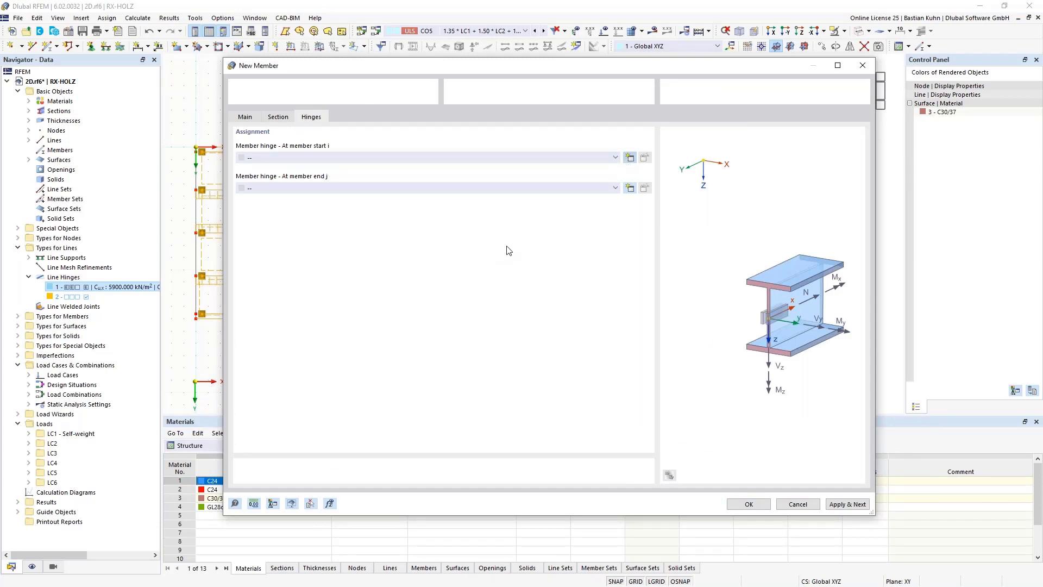
{"action": "left_click", "coordinate": [749, 500]}
{"action": "left_click", "coordinate": [477, 188]}
{"action": "left_click", "coordinate": [477, 208]}
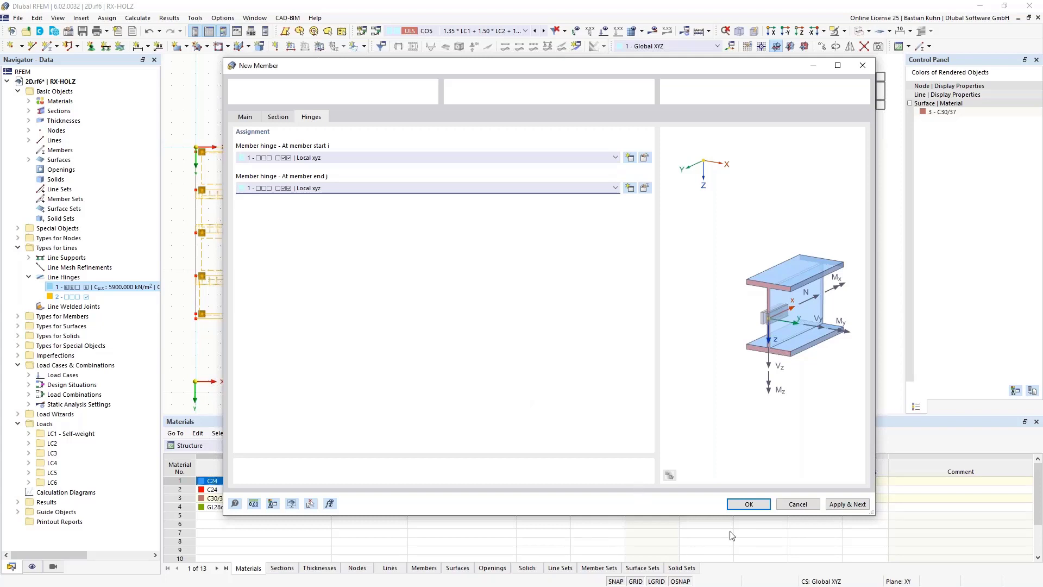
{"action": "left_click", "coordinate": [748, 504]}
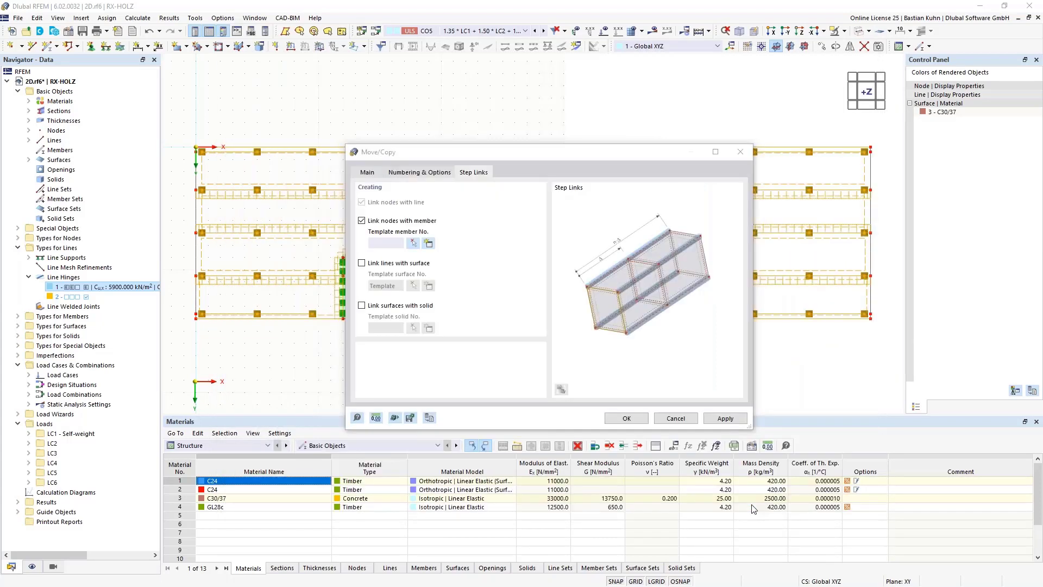
{"action": "left_click", "coordinate": [627, 418]}
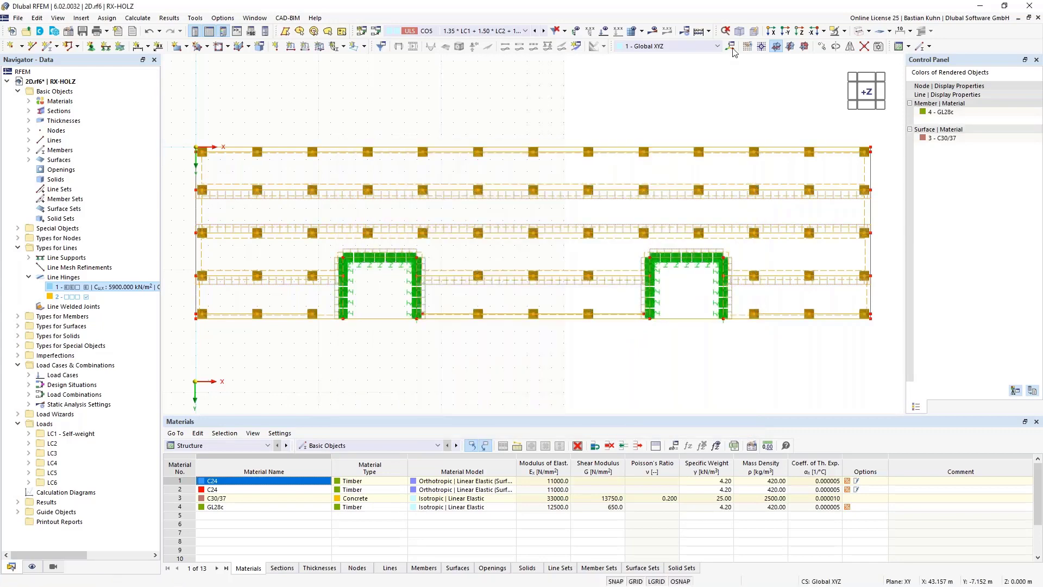
Show the model with filled surfaces and delete the core walls protruding above the topmost slab.
{"action": "left_click", "coordinate": [740, 31]}
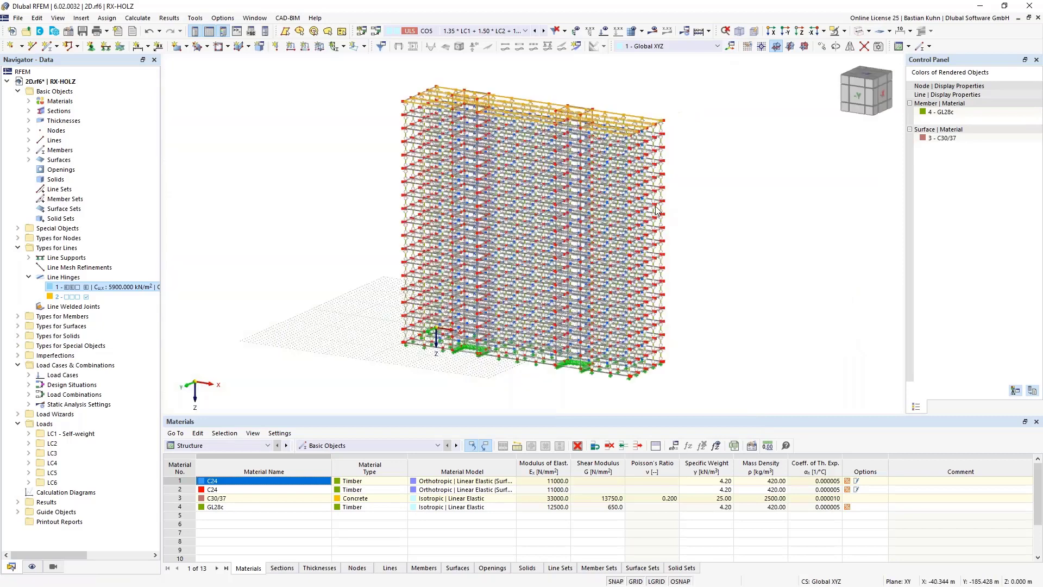
{"action": "left_click", "coordinate": [859, 31]}
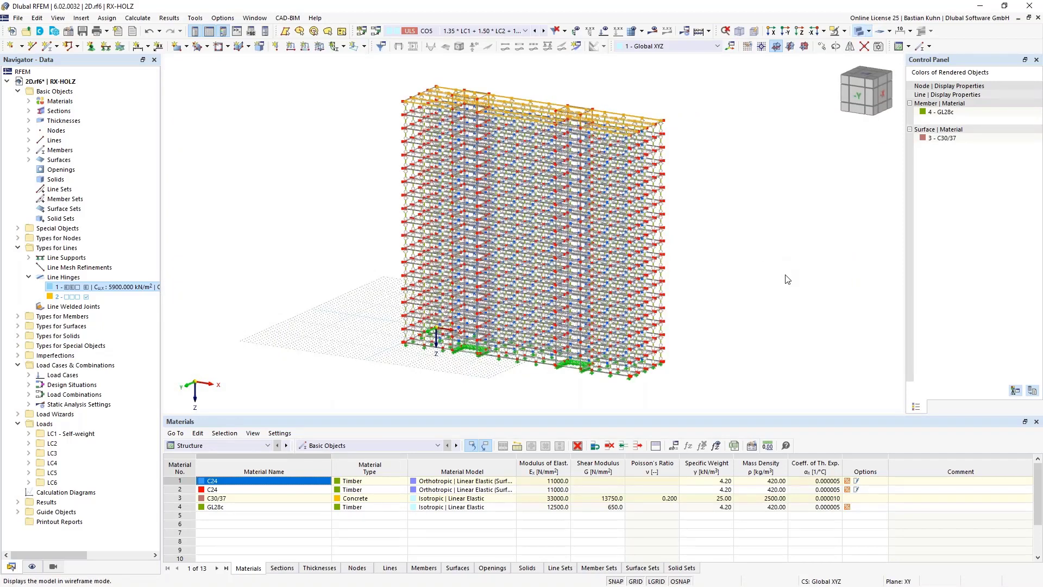
{"action": "middle_click_drag", "start_coordinate": [770, 333], "coordinate": [801, 329]}
{"action": "left_click_drag", "start_coordinate": [406, 102], "coordinate": [585, 119]}
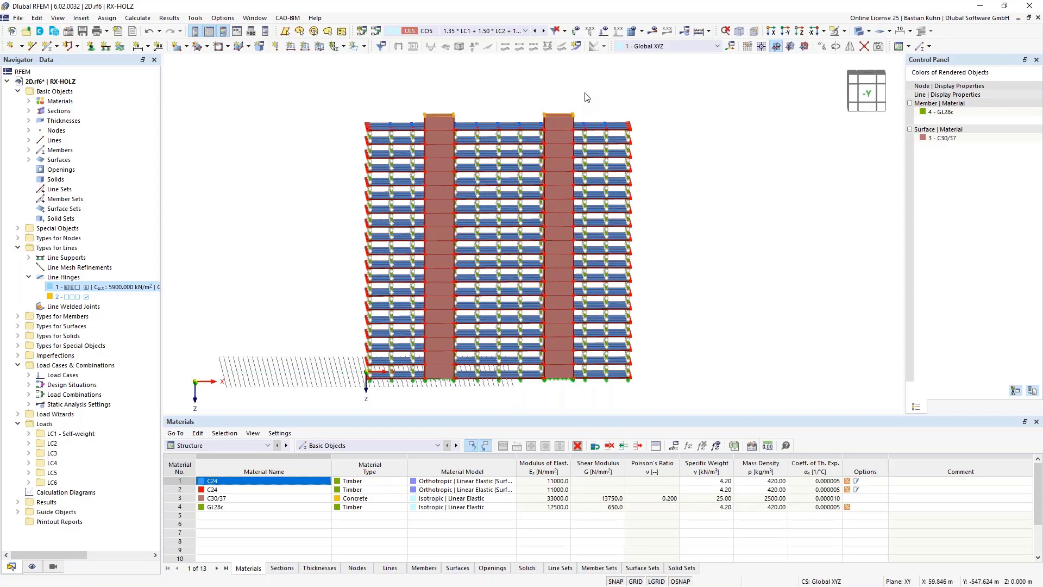
{"action": "key", "text": "Delete"}
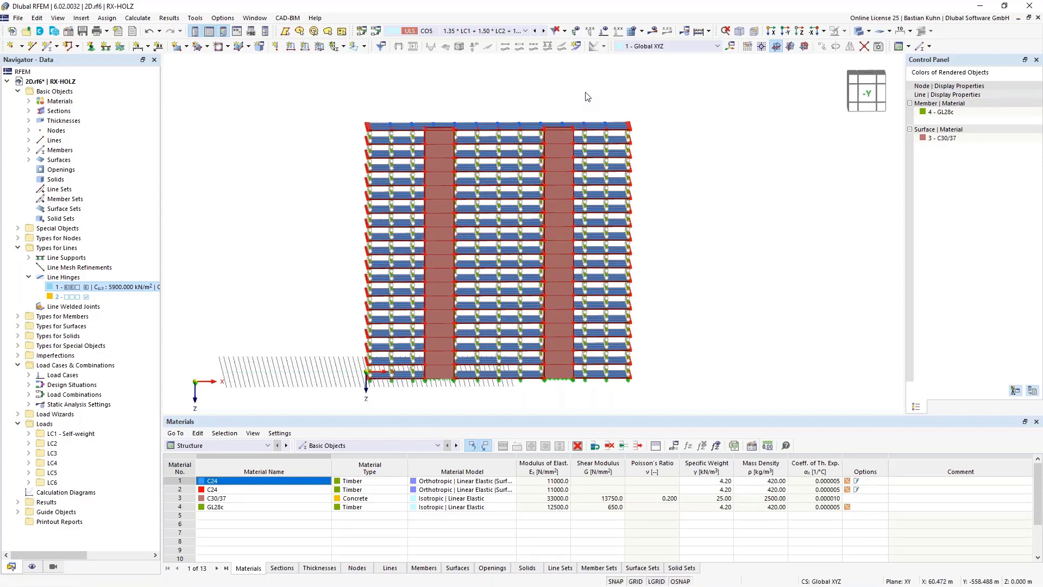
In front elevation, select all objects above the base level and remove their nodal support assignment.
{"action": "middle_click_drag", "start_coordinate": [691, 312], "coordinate": [619, 209], "text": "ctrl"}
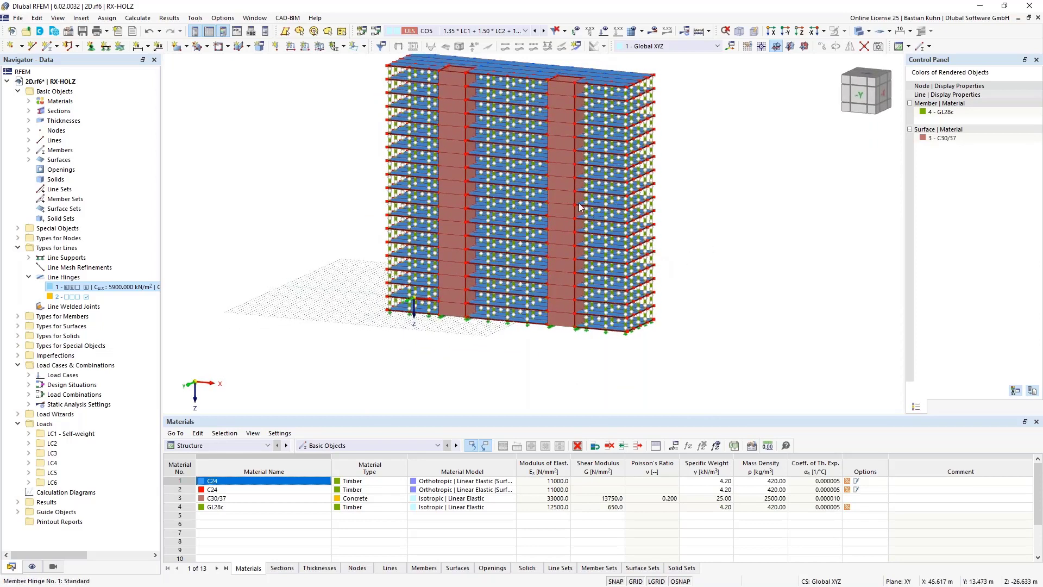
{"action": "scroll", "coordinate": [580, 207], "scroll_direction": "up", "scroll_amount": 2}
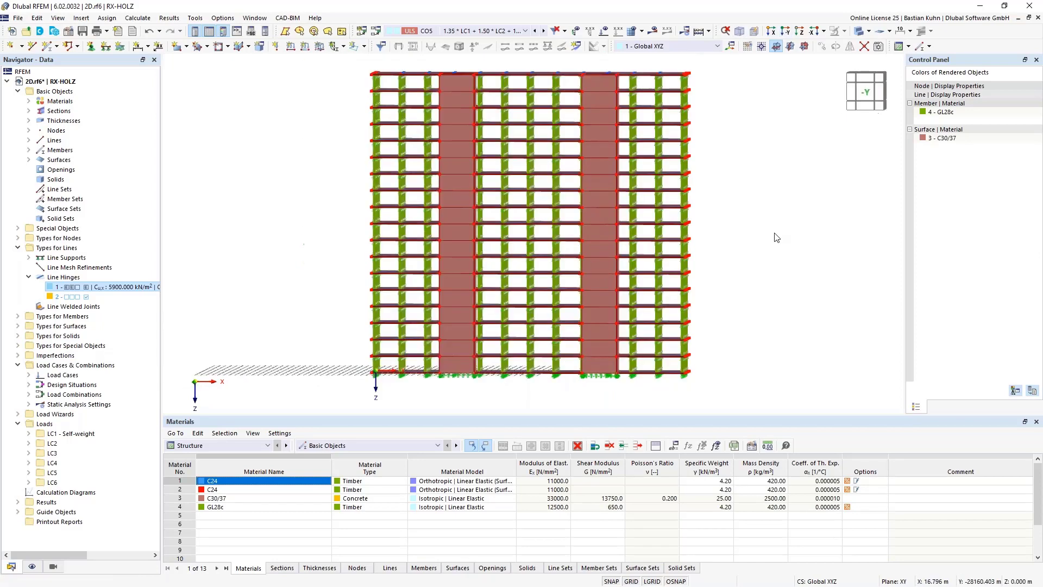
{"action": "left_click_drag", "start_coordinate": [361, 76], "coordinate": [701, 371]}
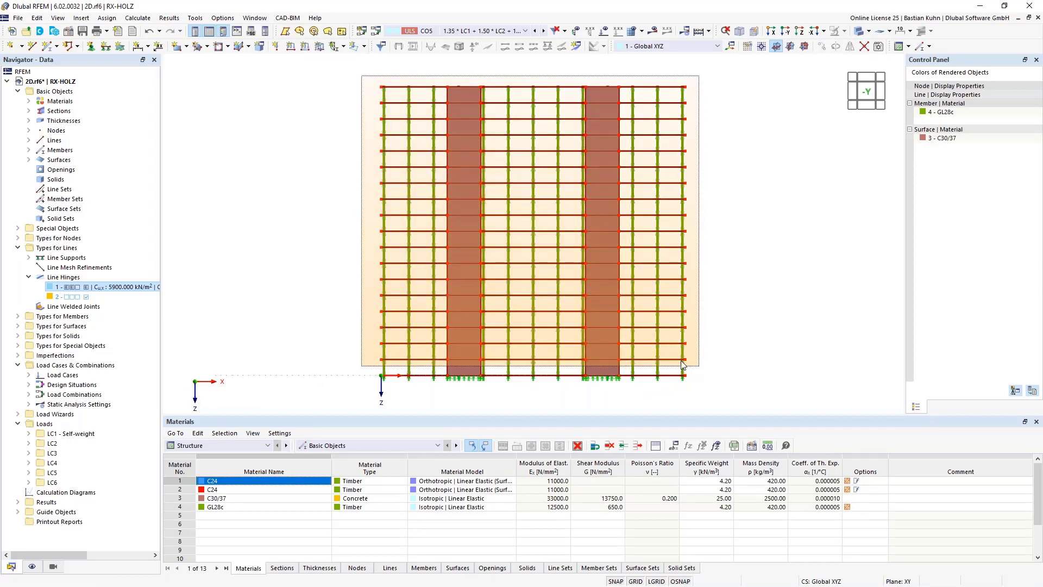
{"action": "left_click_drag", "start_coordinate": [683, 365], "coordinate": [683, 365]}
{"action": "right_click", "coordinate": [683, 365]}
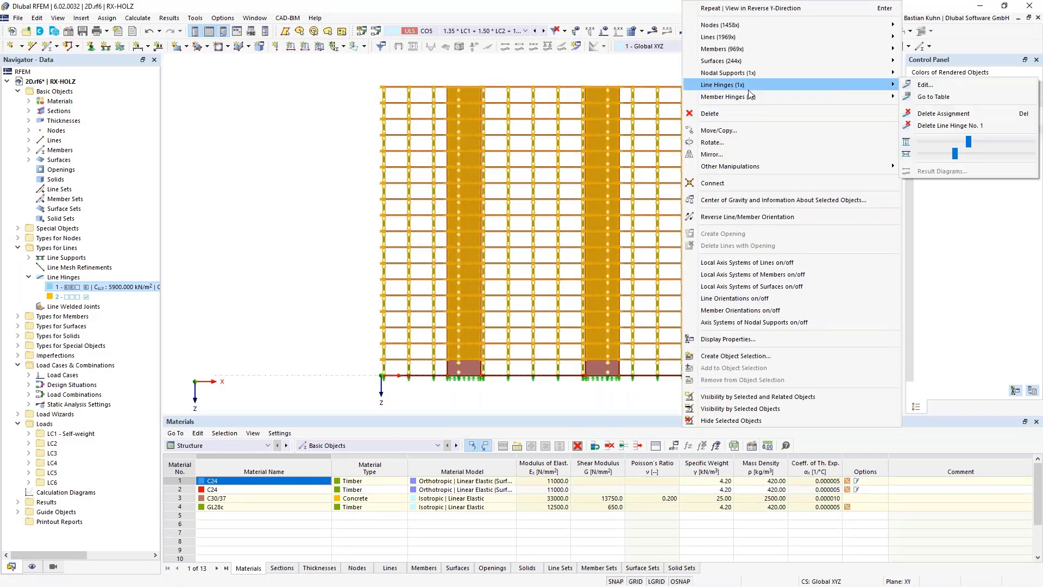
{"action": "mouse_move", "coordinate": [743, 79]}
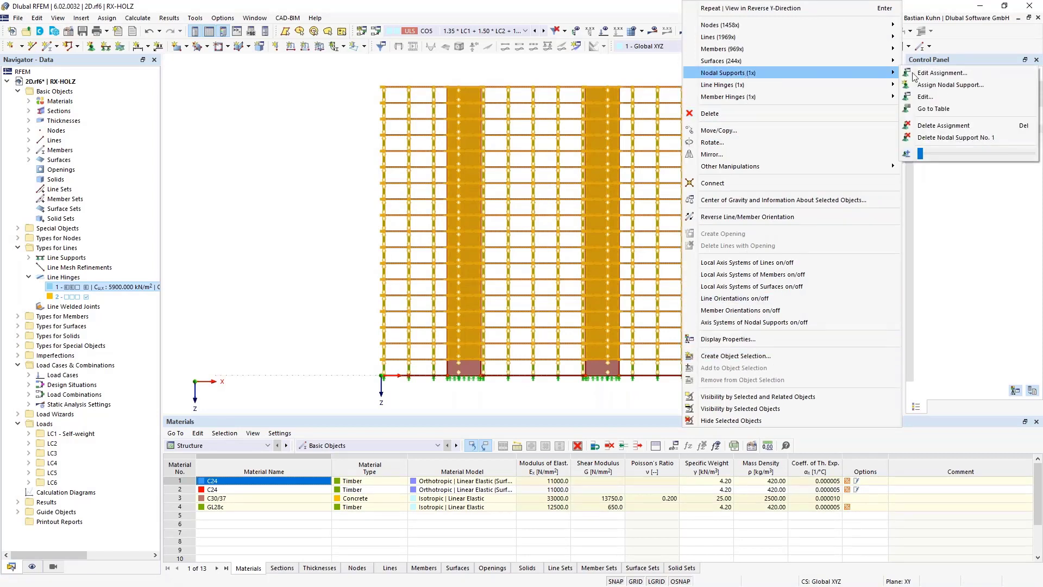
{"action": "left_click", "coordinate": [948, 126]}
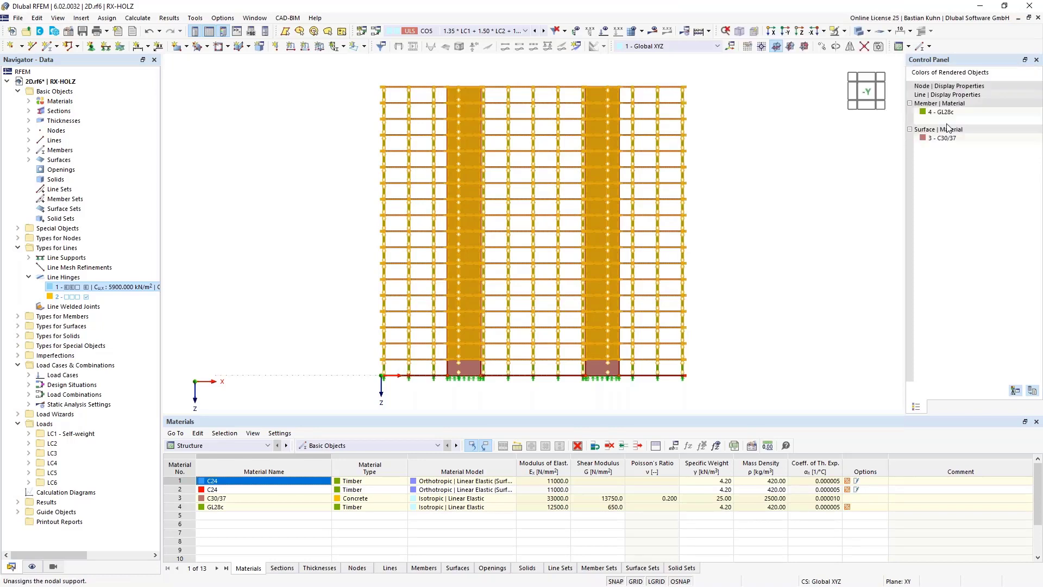
{"action": "left_click", "coordinate": [759, 315]}
Select the base-level objects in front elevation and change their nodal support assignment to Fixed.
{"action": "middle_click_drag", "start_coordinate": [679, 405], "coordinate": [688, 364], "text": "ctrl"}
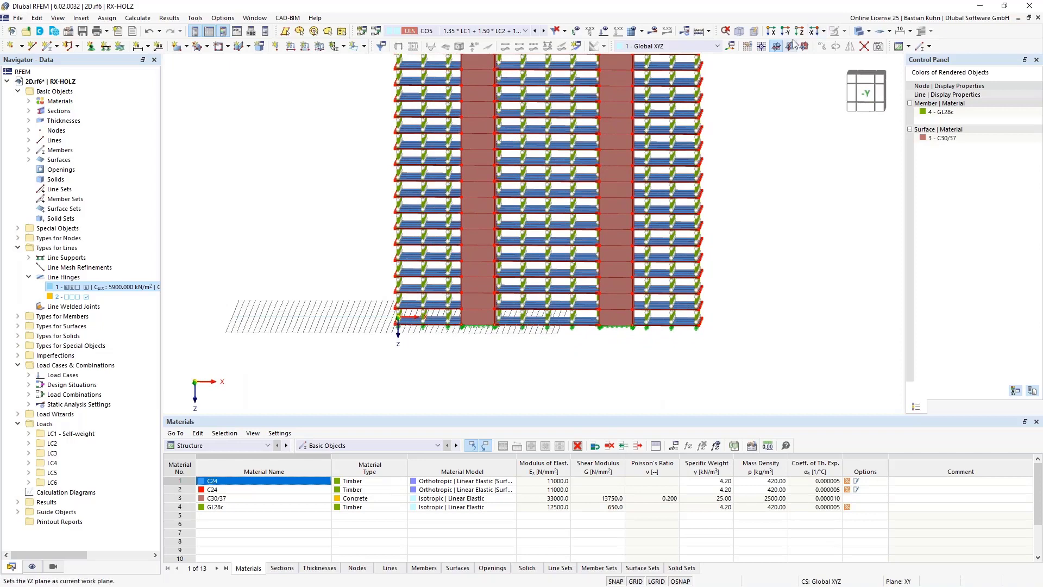
{"action": "middle_click_drag", "start_coordinate": [703, 179], "coordinate": [703, 181], "text": "ctrl"}
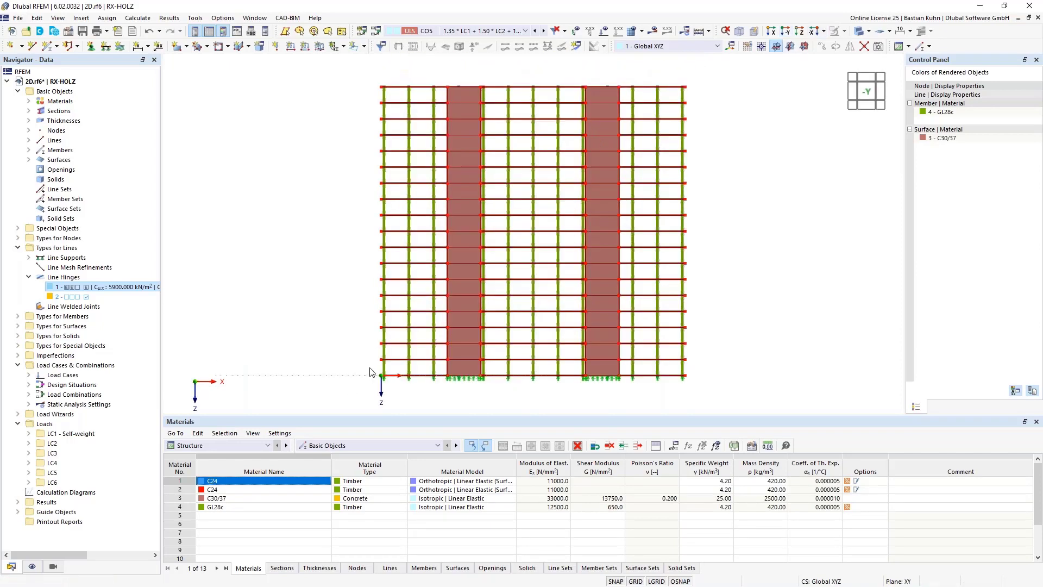
{"action": "left_click_drag", "start_coordinate": [370, 368], "coordinate": [700, 390]}
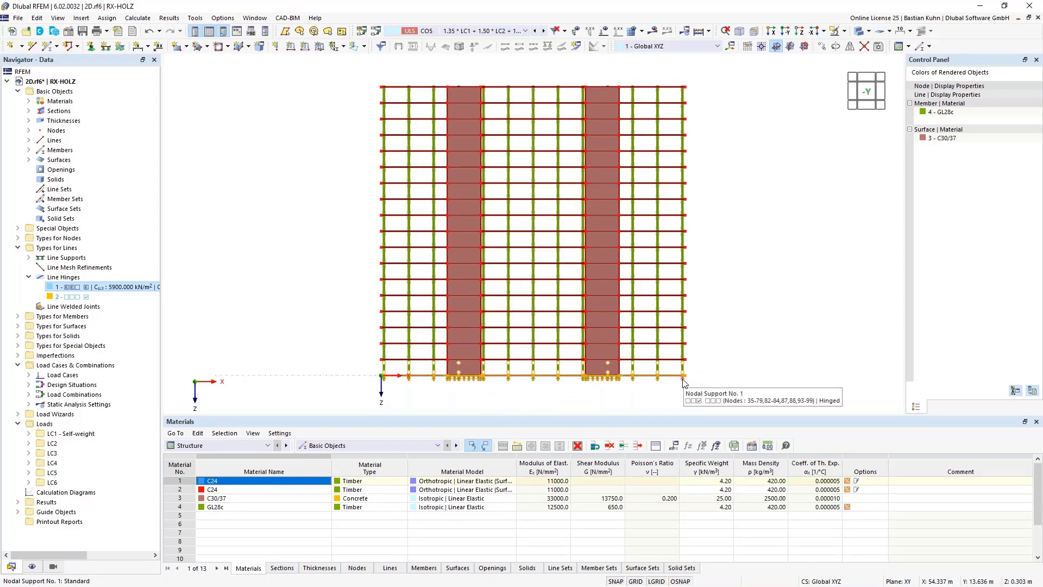
{"action": "right_click", "coordinate": [683, 383]}
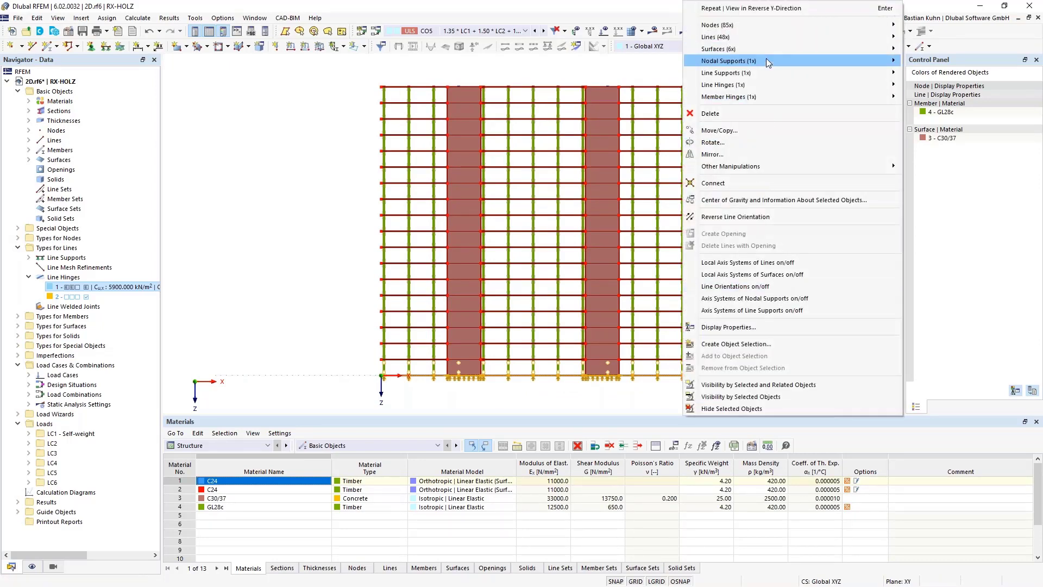
{"action": "mouse_move", "coordinate": [767, 58]}
{"action": "left_click", "coordinate": [934, 64]}
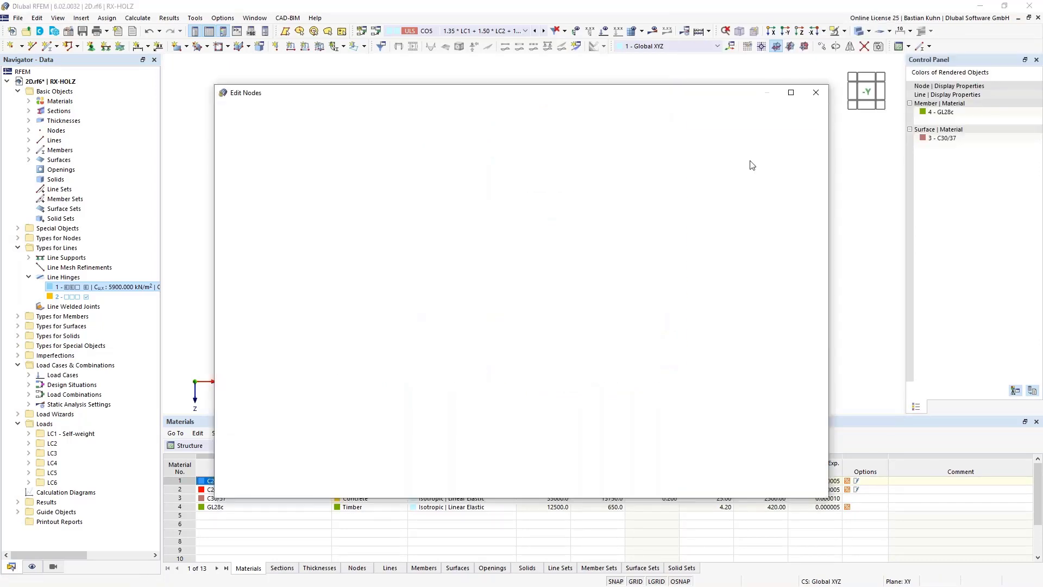
{"action": "left_click", "coordinate": [471, 187]}
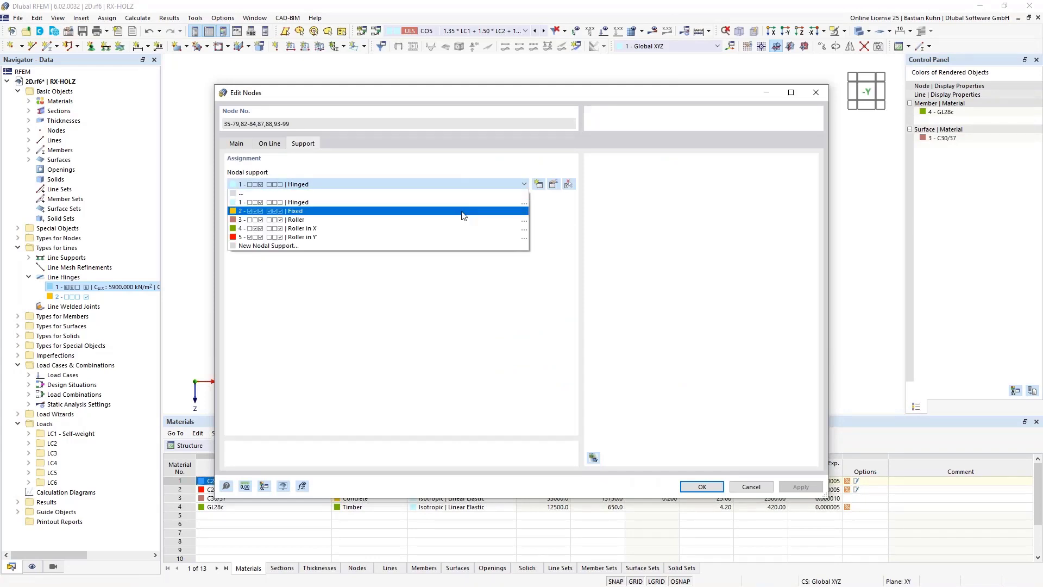
{"action": "left_click", "coordinate": [465, 212]}
{"action": "left_click", "coordinate": [689, 487]}
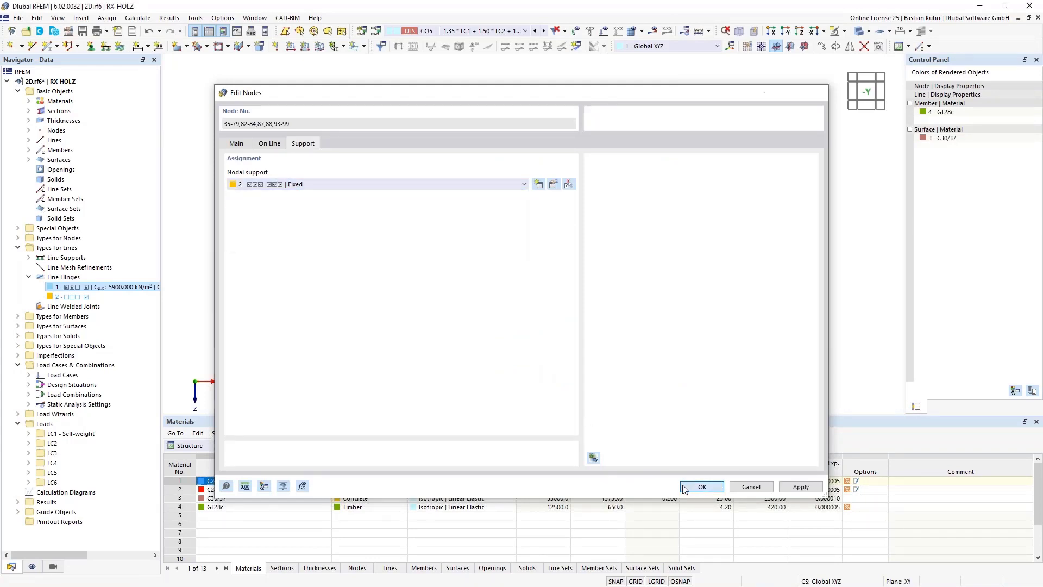
Display the model in transparent mode and enlarge the fixed nodal support symbols at the column bases.
{"action": "scroll", "coordinate": [662, 390], "scroll_direction": "up", "scroll_amount": 3}
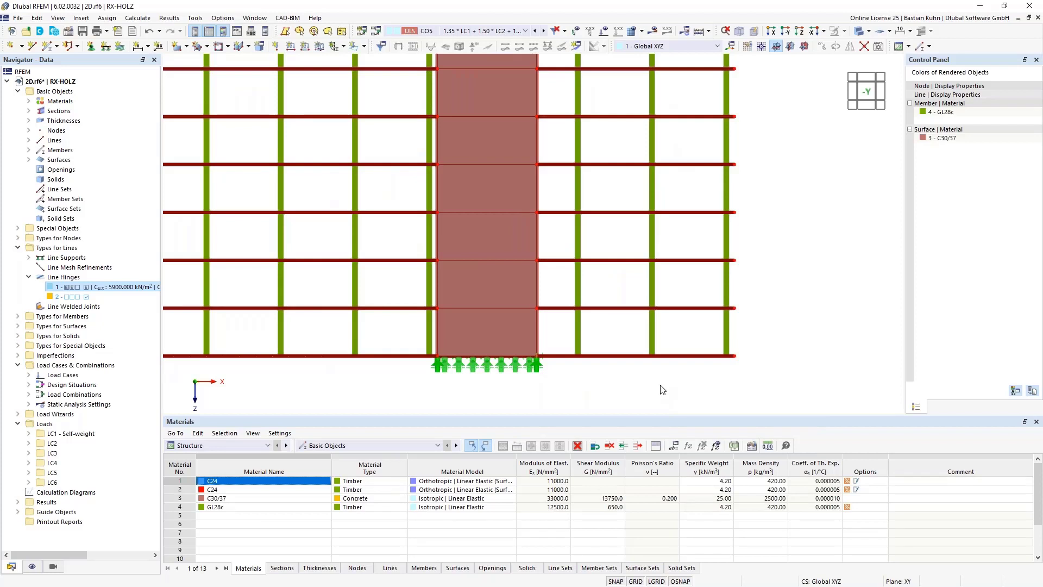
{"action": "left_click", "coordinate": [856, 35]}
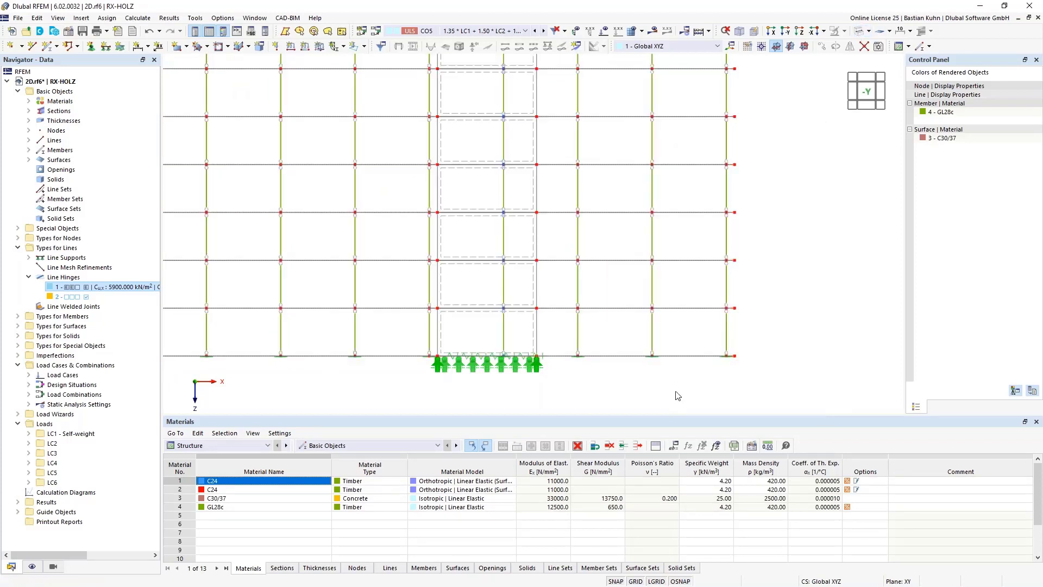
{"action": "scroll", "coordinate": [655, 361], "scroll_direction": "up", "scroll_amount": 3}
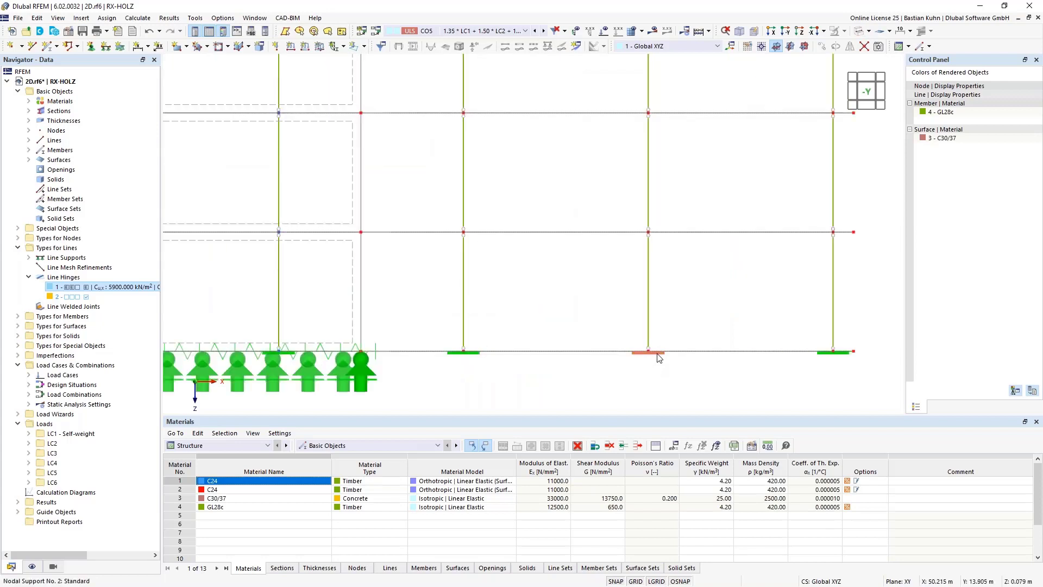
{"action": "right_click", "coordinate": [661, 356]}
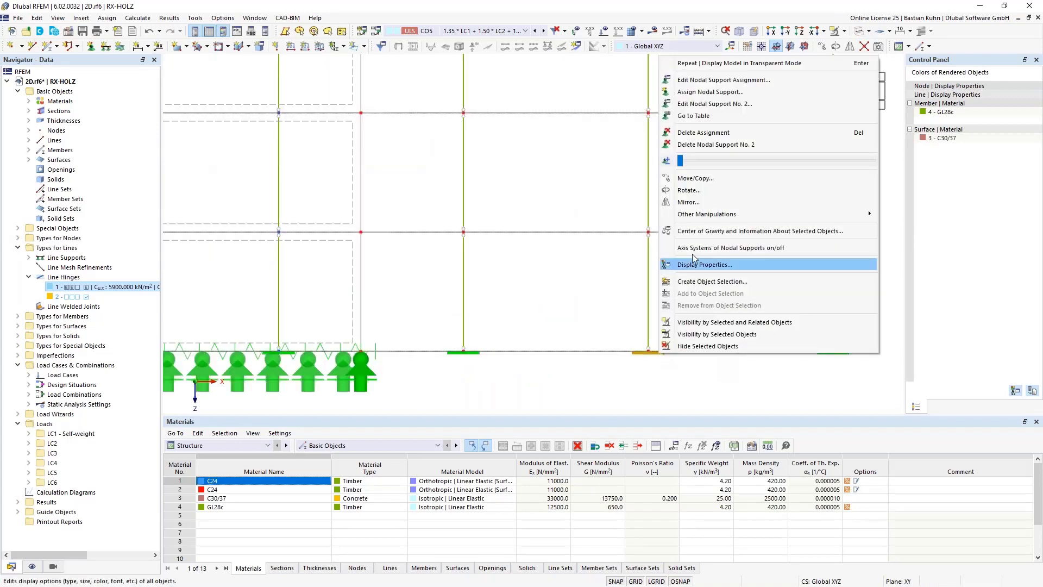
{"action": "left_click_drag", "start_coordinate": [688, 164], "coordinate": [720, 168]}
{"action": "left_click", "coordinate": [615, 378]}
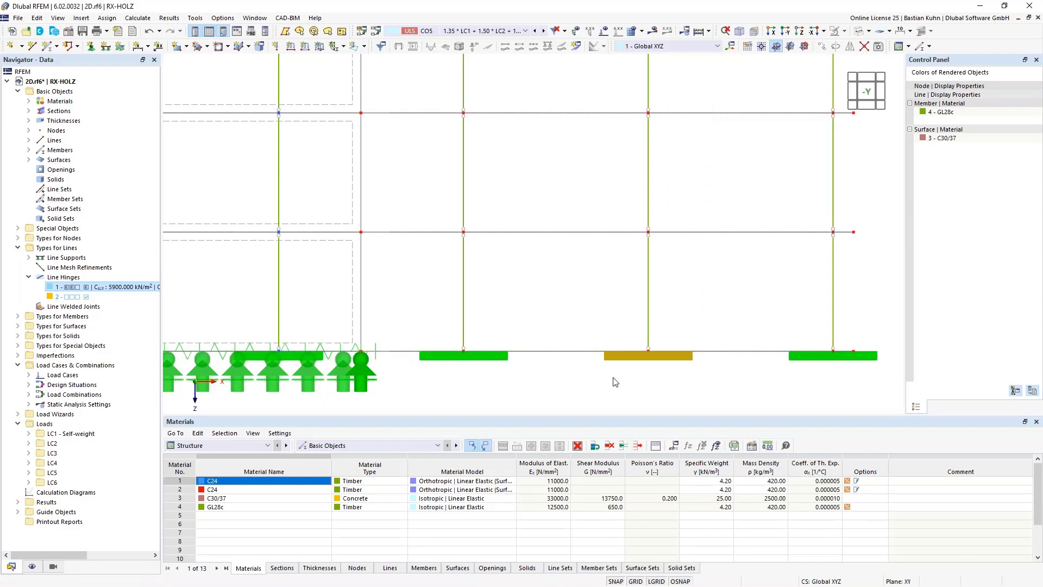
{"action": "scroll", "coordinate": [608, 388], "scroll_direction": "down", "scroll_amount": 4}
{"action": "middle_click_drag", "start_coordinate": [585, 394], "coordinate": [676, 309]}
{"action": "middle_click_drag", "start_coordinate": [491, 305], "coordinate": [461, 349], "text": "ctrl"}
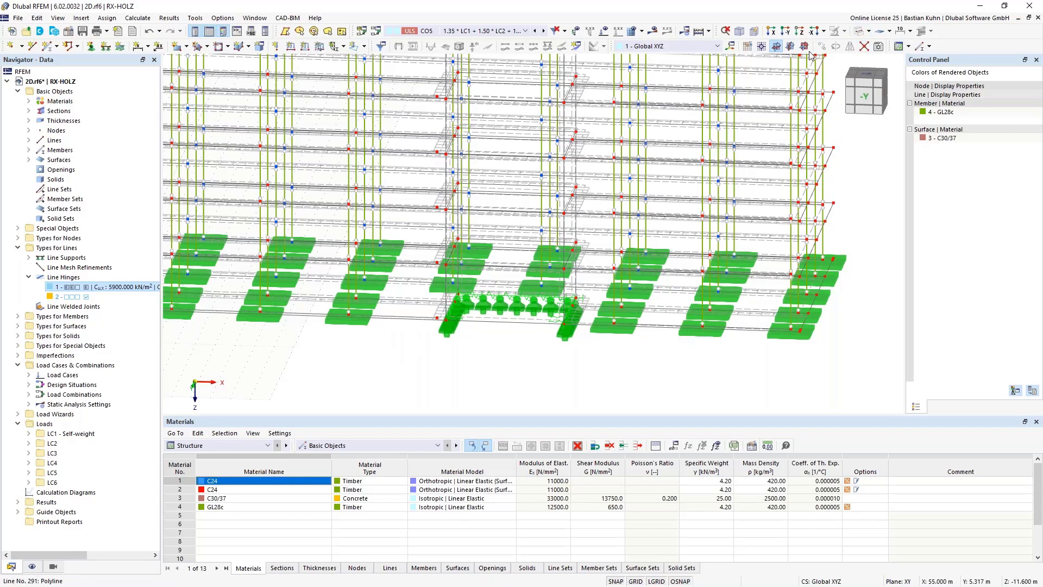
Select the base-level objects in front elevation and delete the slab surfaces among them.
{"action": "left_click", "coordinate": [786, 31]}
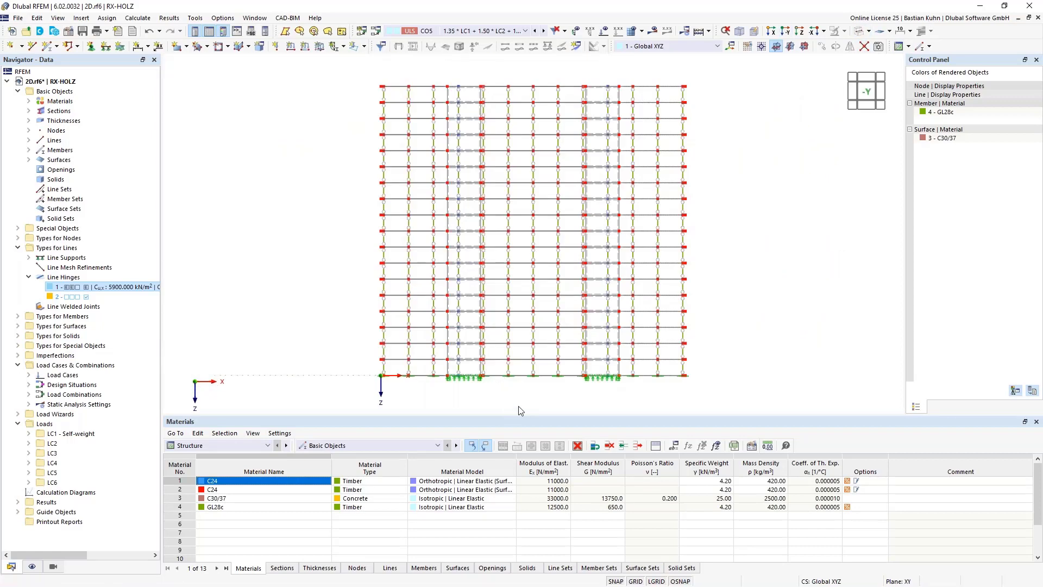
{"action": "middle_click_drag", "start_coordinate": [523, 402], "coordinate": [517, 350]}
{"action": "mouse_move", "coordinate": [697, 343]}
{"action": "left_mouse_down"}
{"action": "mouse_move", "coordinate": [605, 327]}
{"action": "mouse_move", "coordinate": [348, 323]}
{"action": "mouse_move", "coordinate": [636, 355]}
{"action": "mouse_move", "coordinate": [716, 348]}
{"action": "left_mouse_up"}
{"action": "key", "text": "Escape"}
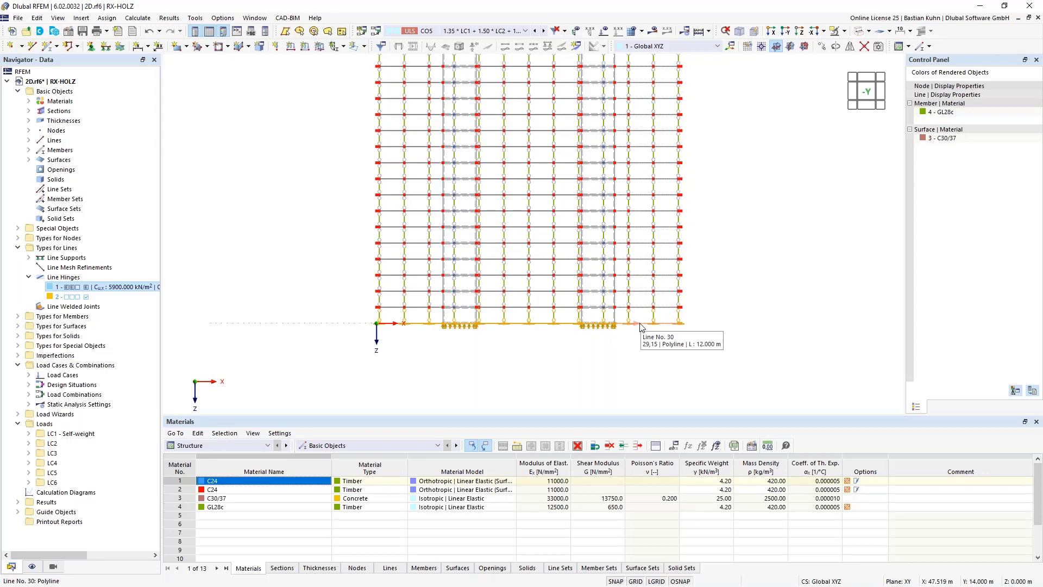
{"action": "right_click", "coordinate": [640, 327]}
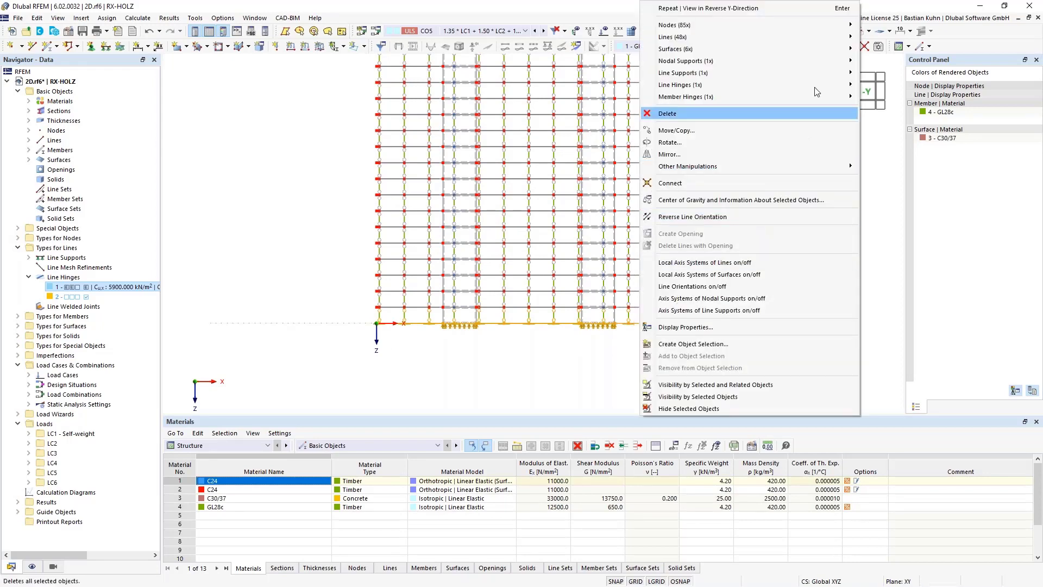
{"action": "mouse_move", "coordinate": [814, 48]}
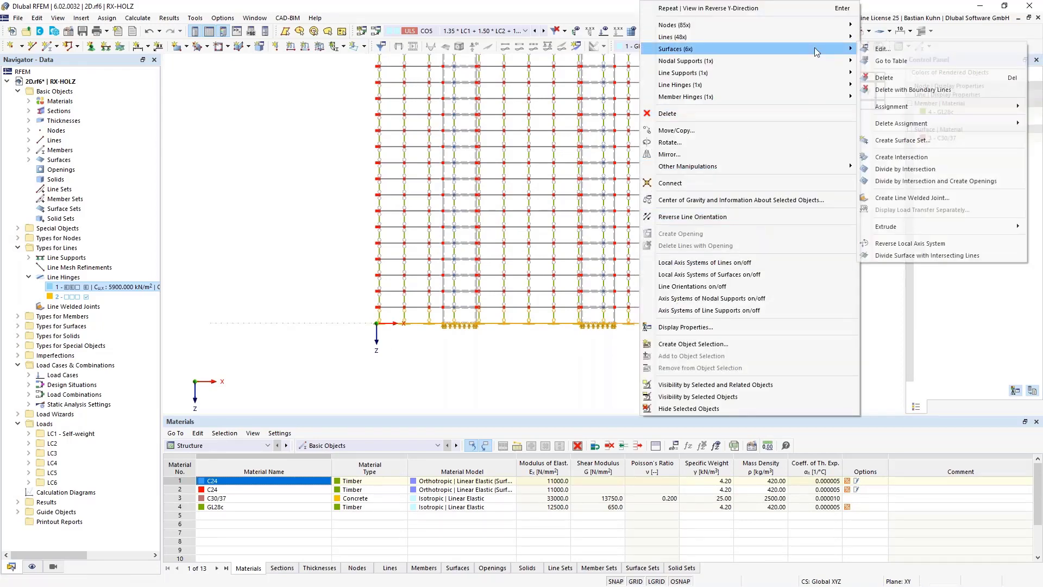
{"action": "left_click", "coordinate": [911, 82]}
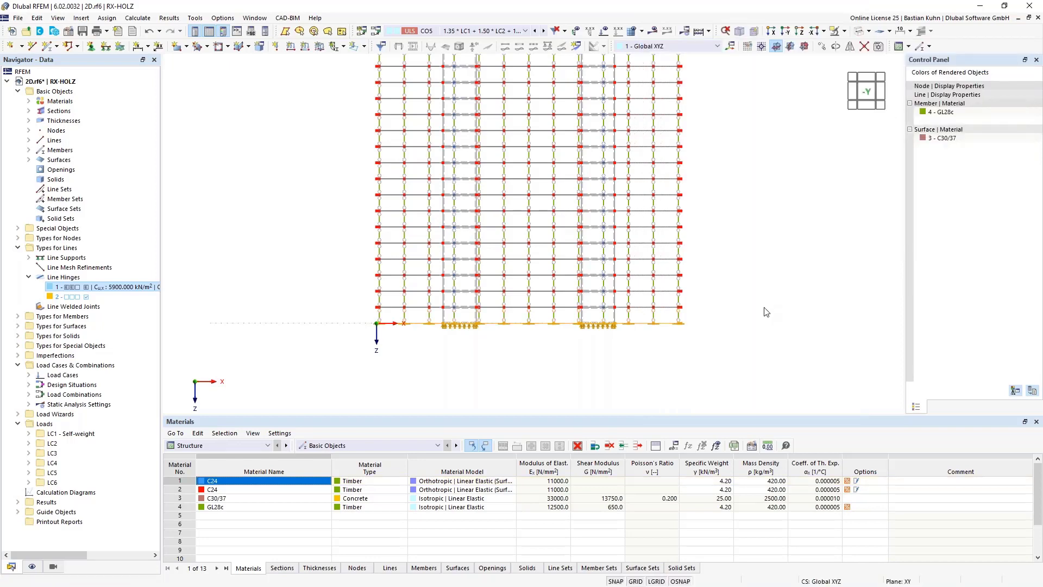
Switch the active loading to load case LC6 and display its loads with values on the building model.
{"action": "middle_click_drag", "start_coordinate": [753, 292], "coordinate": [673, 246]}
{"action": "left_click", "coordinate": [524, 31]}
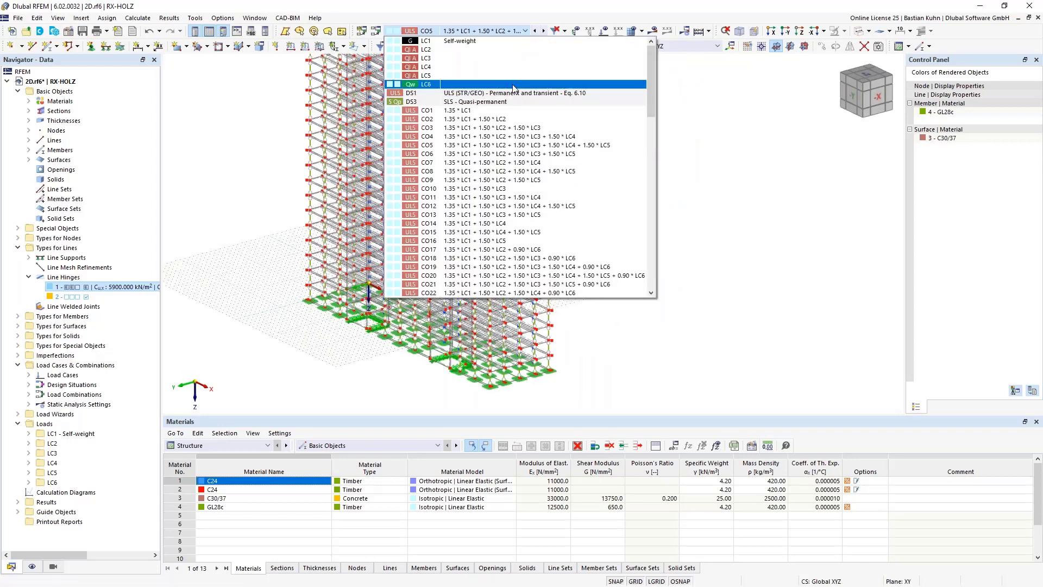
{"action": "left_click", "coordinate": [516, 92]}
{"action": "left_click", "coordinate": [604, 31]}
{"action": "left_click", "coordinate": [619, 31]}
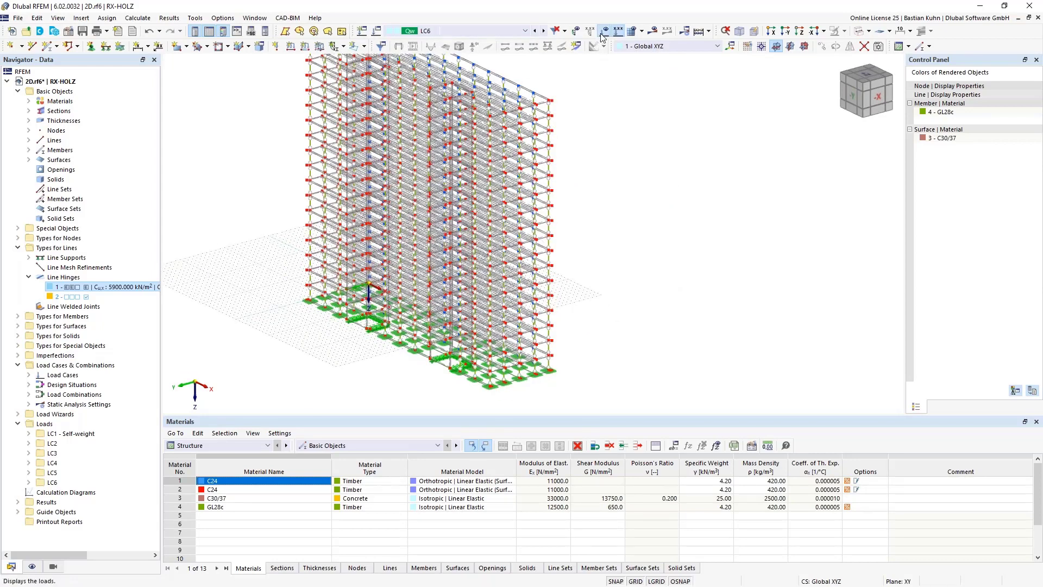
{"action": "scroll", "coordinate": [590, 358], "scroll_direction": "up", "scroll_amount": 3}
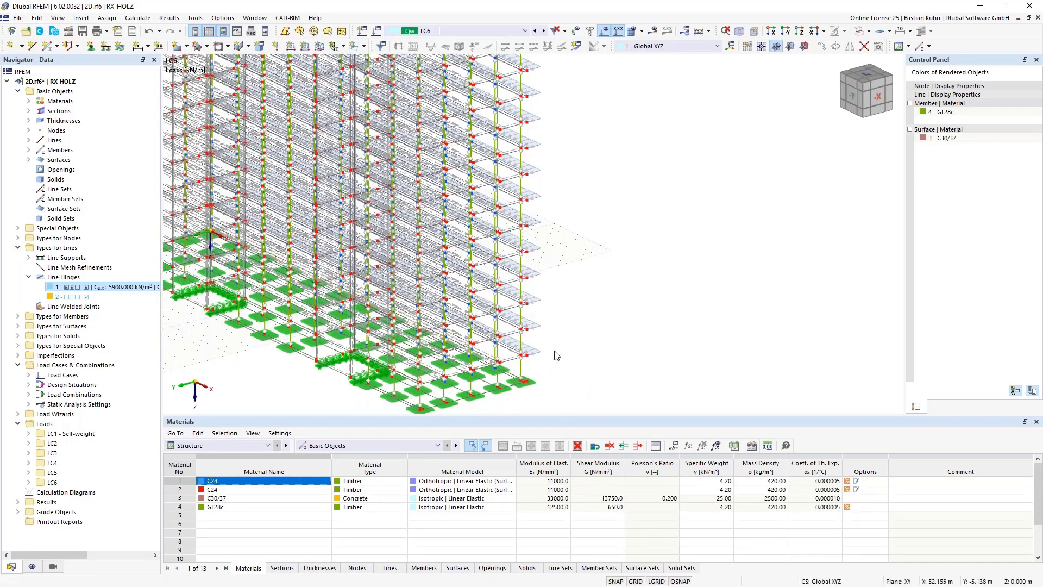
{"action": "scroll", "coordinate": [558, 350], "scroll_direction": "down", "scroll_amount": 3}
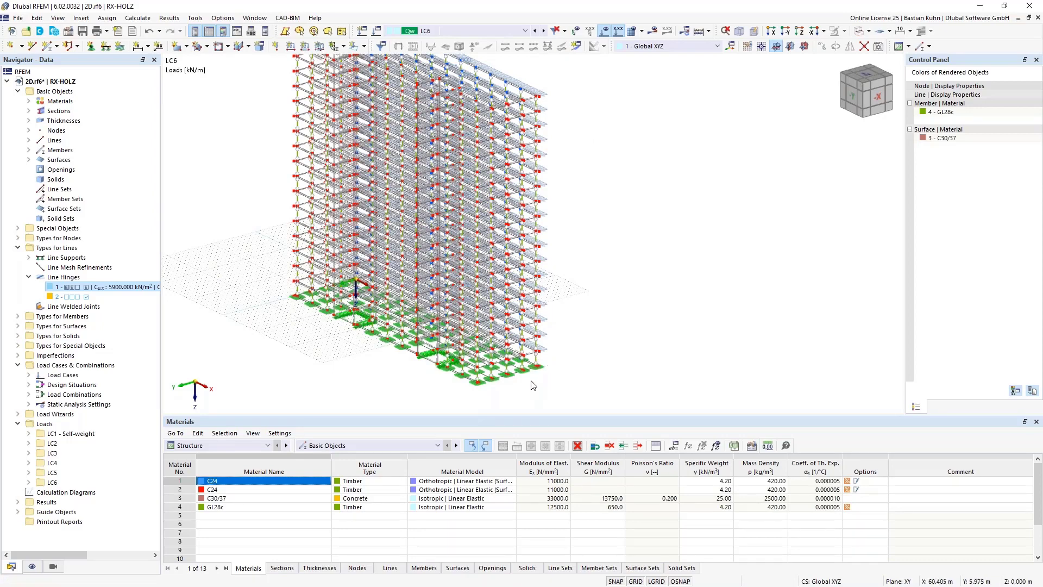
{"action": "scroll", "coordinate": [530, 365], "scroll_direction": "up", "scroll_amount": 3}
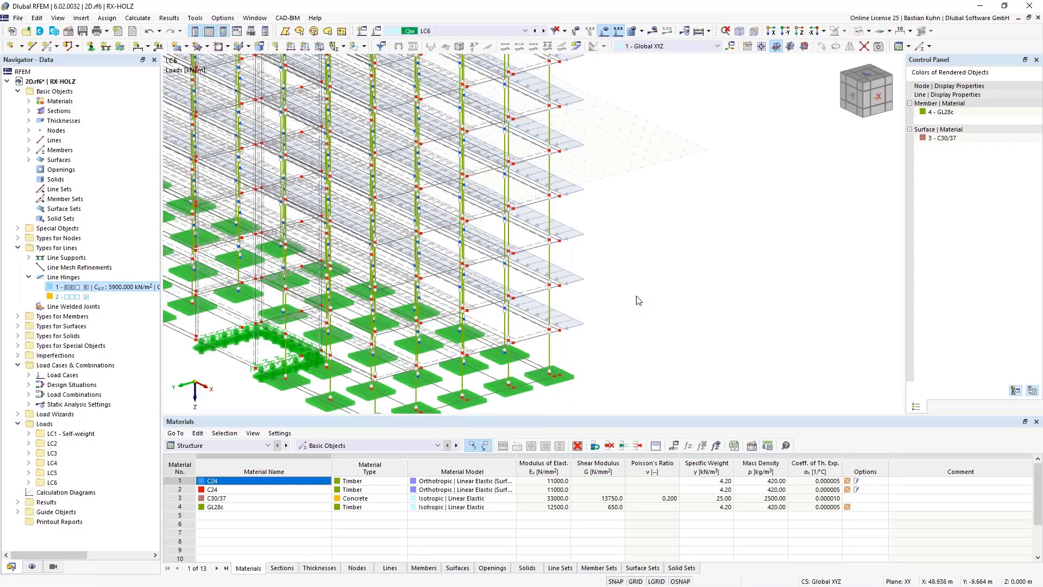
{"action": "scroll", "coordinate": [636, 296], "scroll_direction": "down", "scroll_amount": 5}
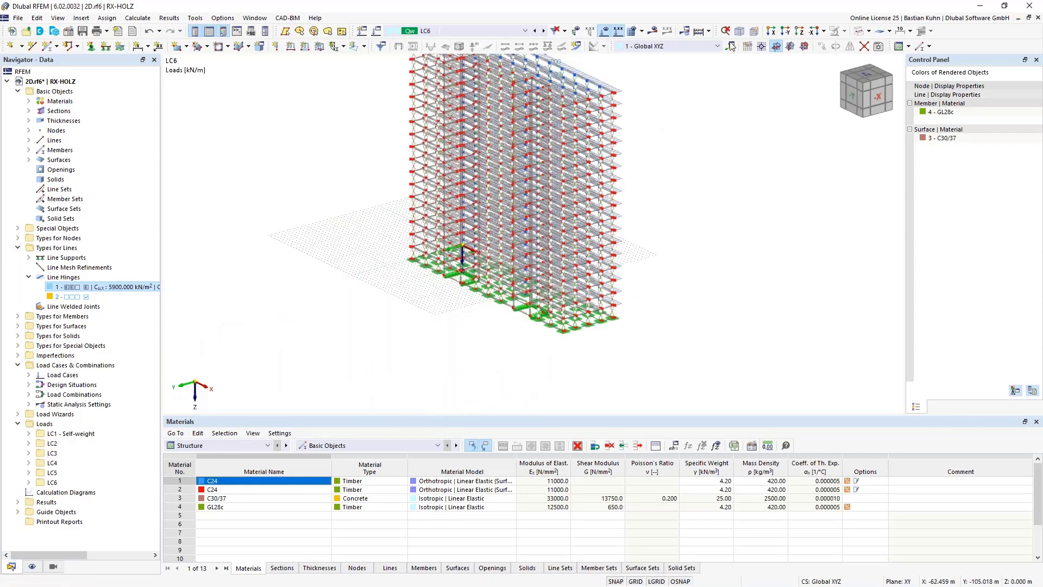
Select the lowest-storey columns in front elevation and assign them a new rectangular section R_M1 400/400 in C30/37 concrete.
{"action": "left_click", "coordinate": [786, 31]}
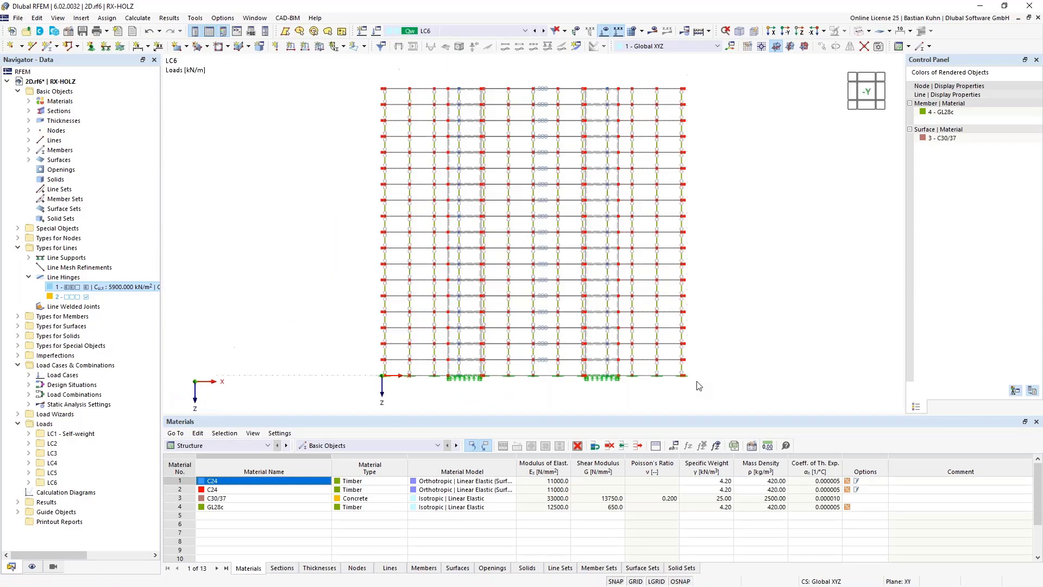
{"action": "middle_click_drag", "start_coordinate": [701, 374], "coordinate": [752, 338]}
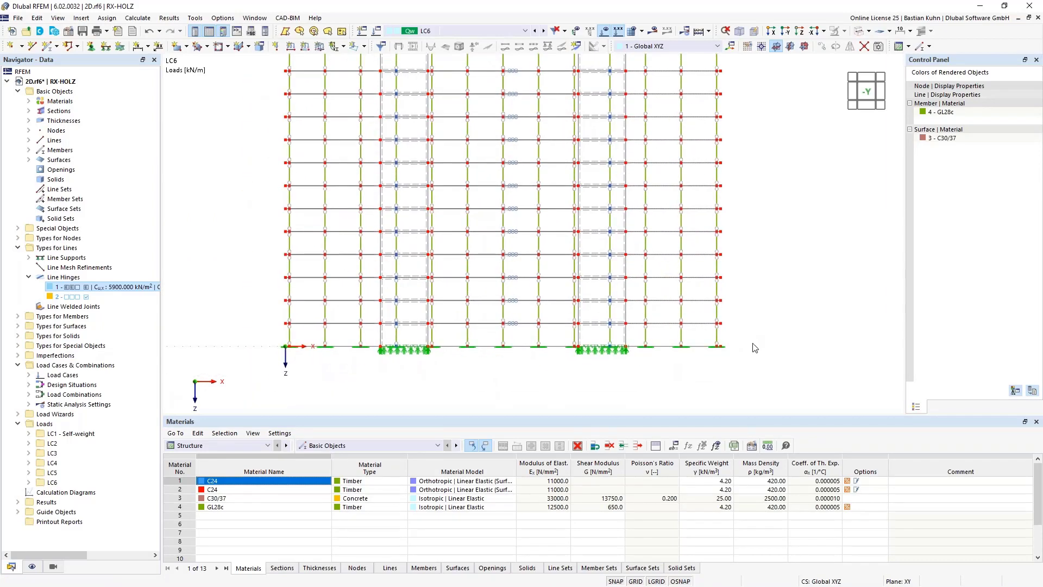
{"action": "left_click_drag", "start_coordinate": [753, 342], "coordinate": [184, 330]}
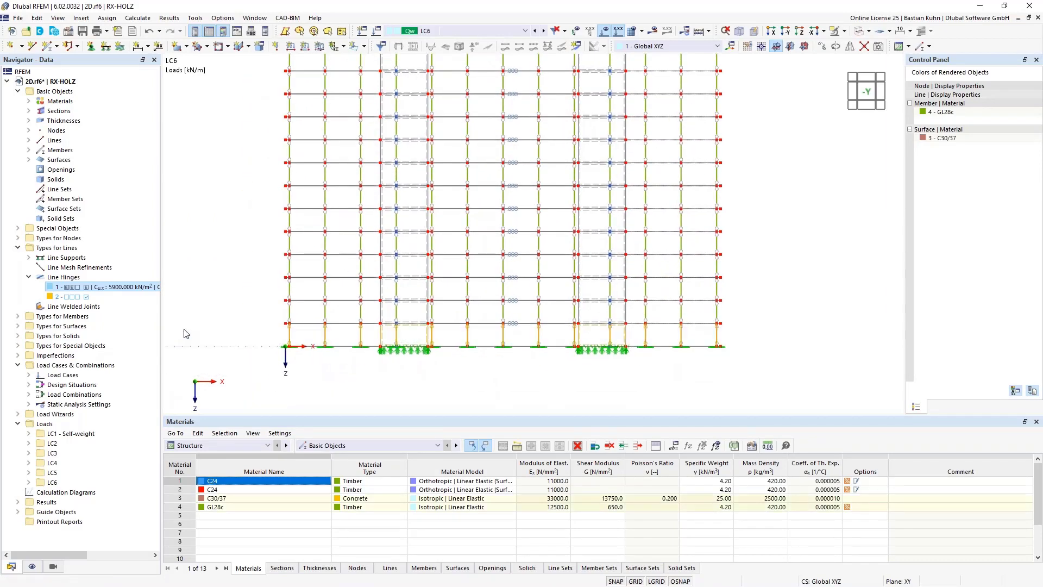
{"action": "right_click", "coordinate": [290, 340]}
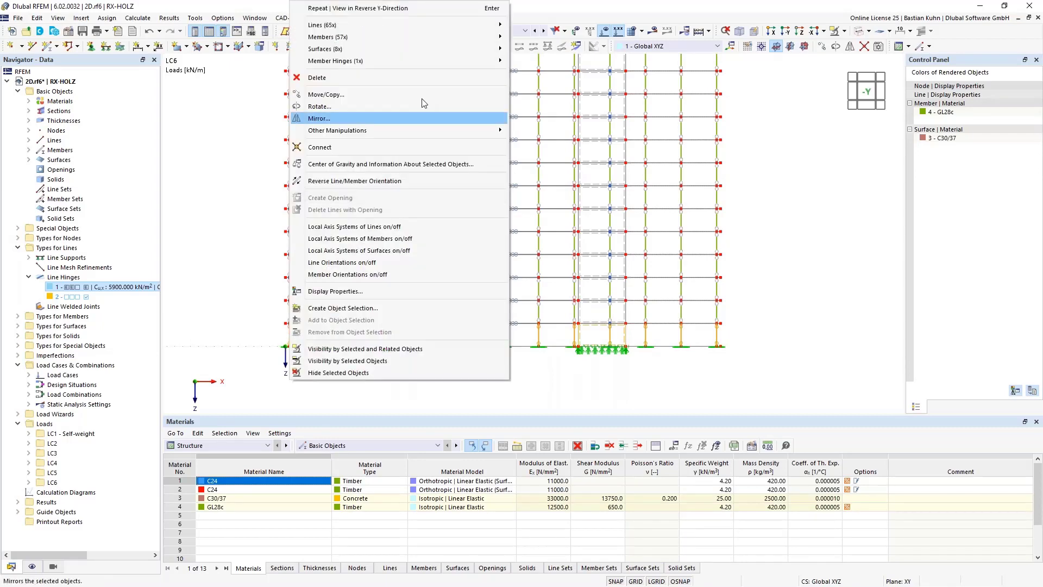
{"action": "mouse_move", "coordinate": [452, 39]}
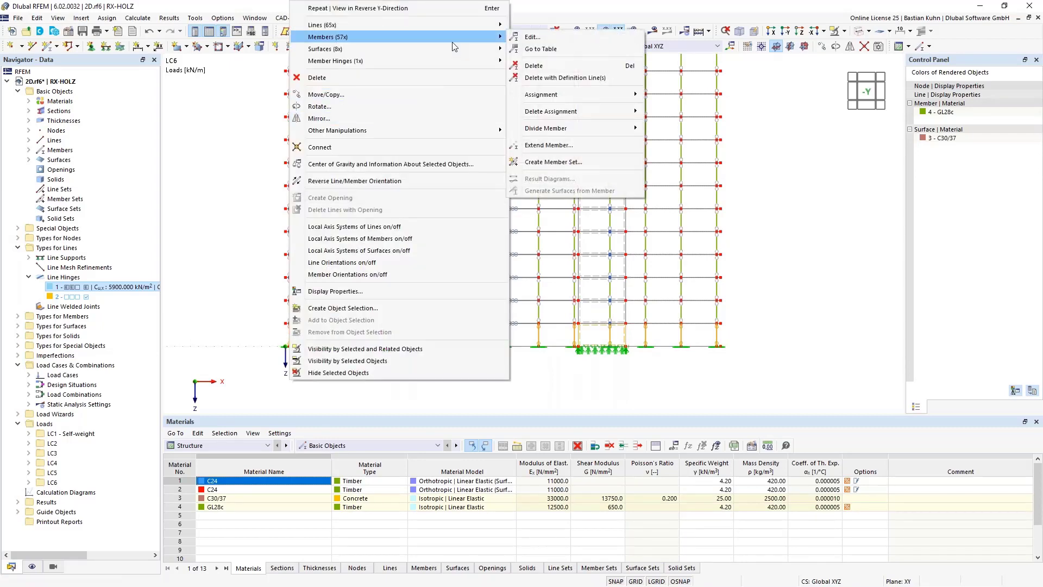
{"action": "left_click", "coordinate": [531, 37]}
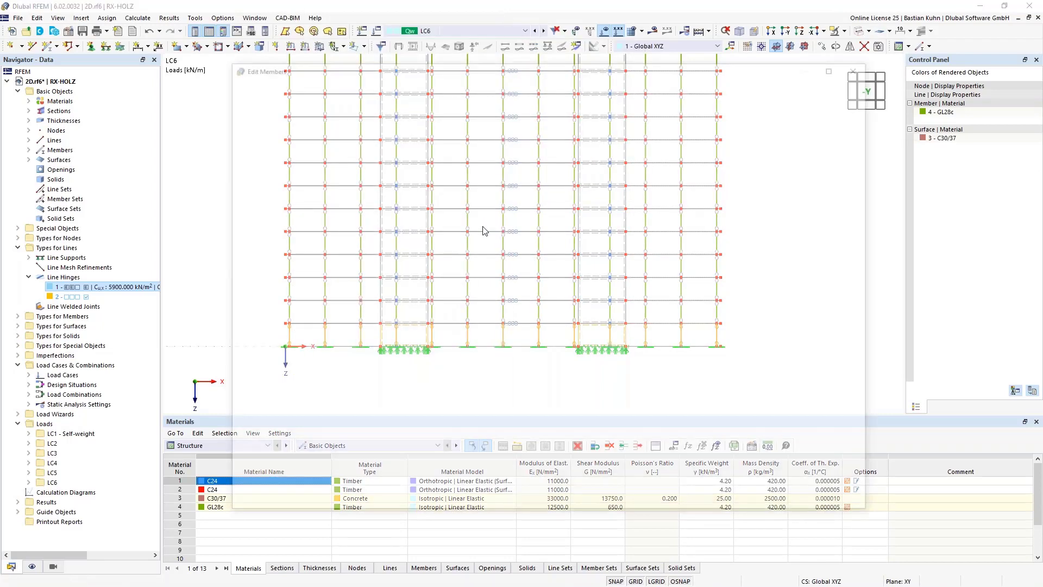
{"action": "left_click", "coordinate": [277, 116]}
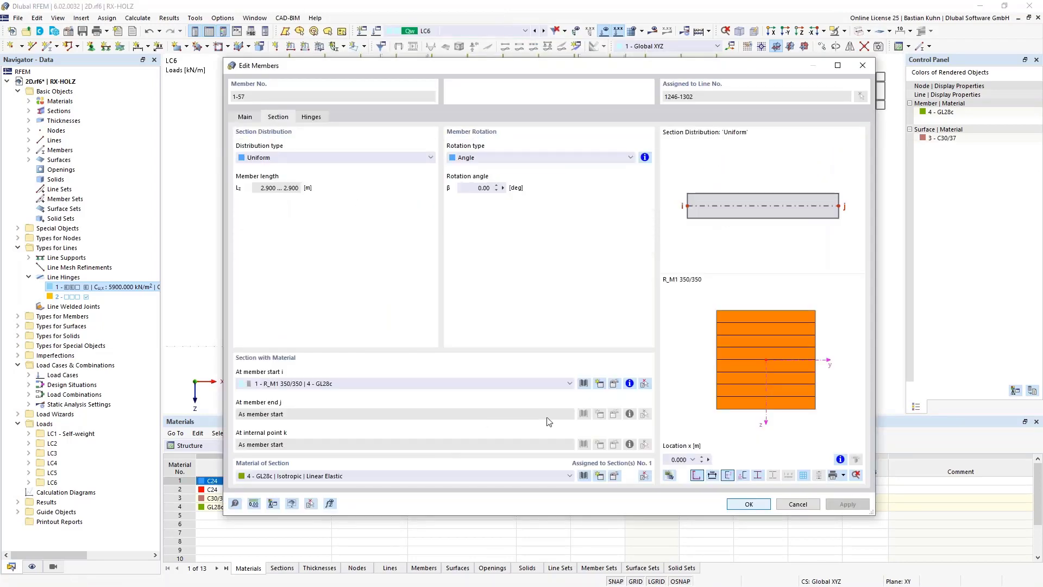
{"action": "left_click", "coordinate": [583, 383]}
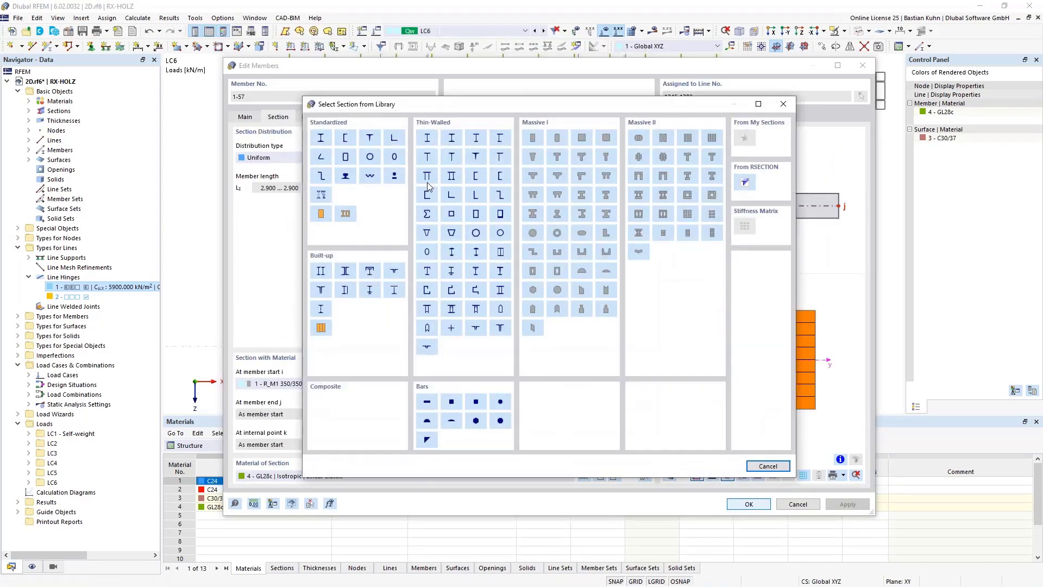
{"action": "key", "text": "Escape"}
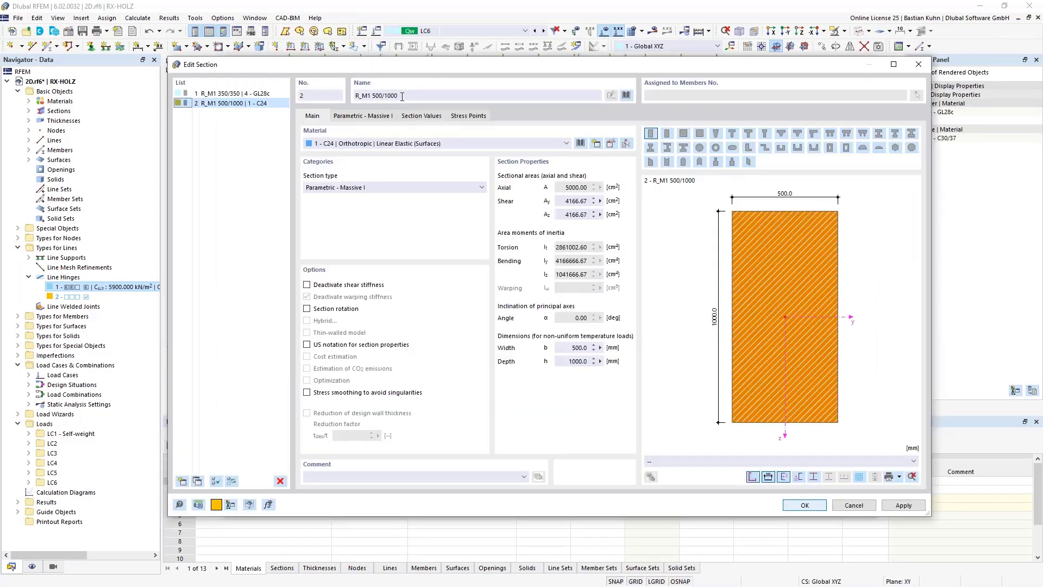
{"action": "left_click_drag", "start_coordinate": [402, 96], "coordinate": [373, 95]}
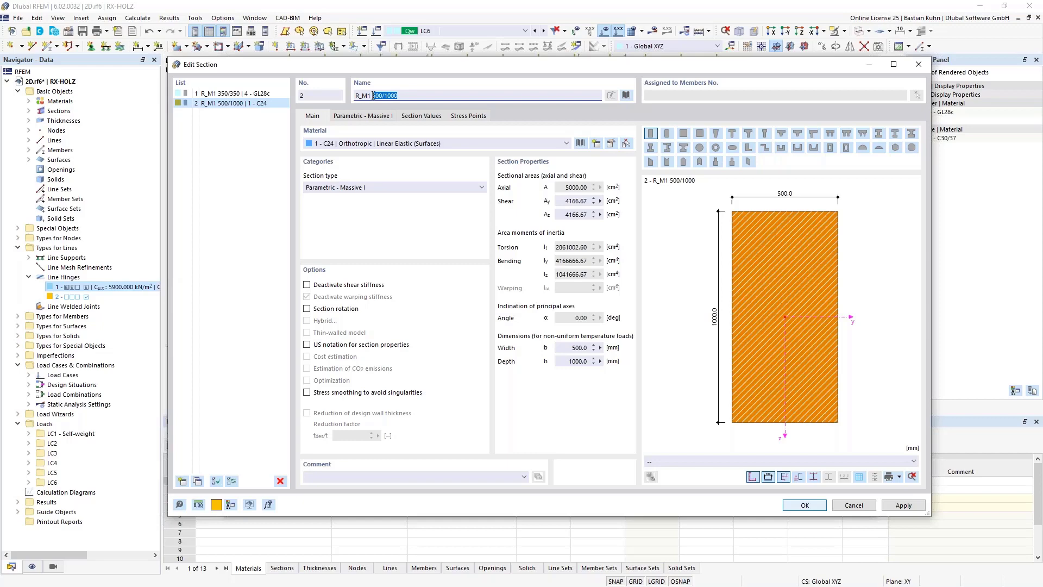
{"action": "type", "text": "400"}
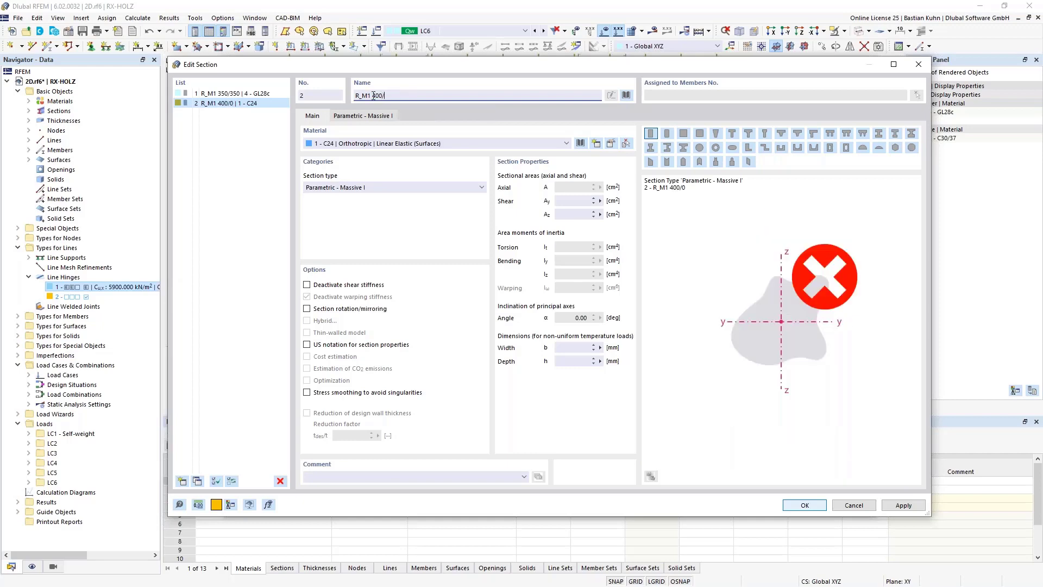
{"action": "type", "text": "/400"}
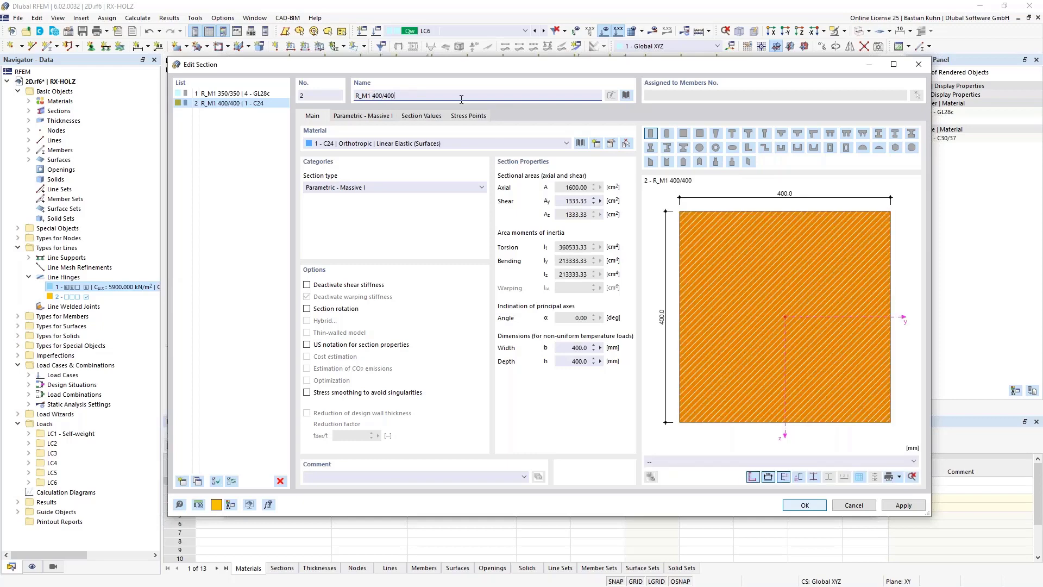
{"action": "left_click", "coordinate": [565, 144]}
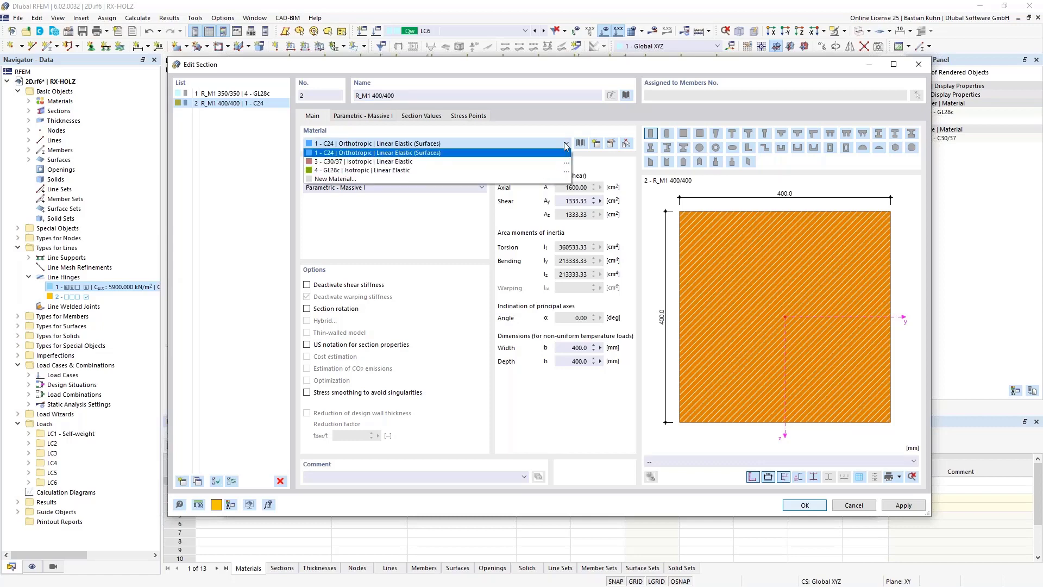
{"action": "left_click", "coordinate": [559, 162]}
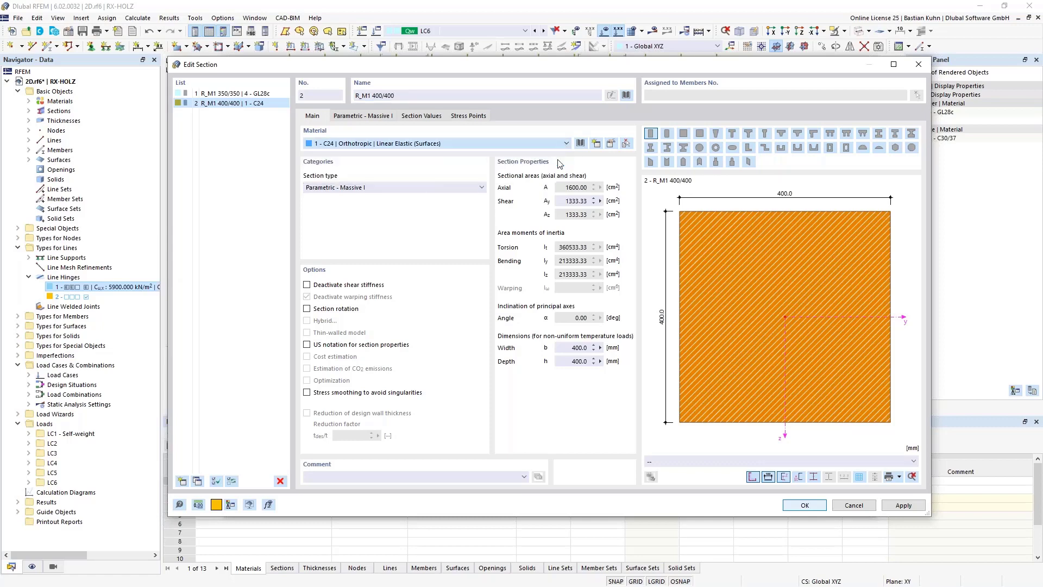
{"action": "left_click", "coordinate": [805, 505]}
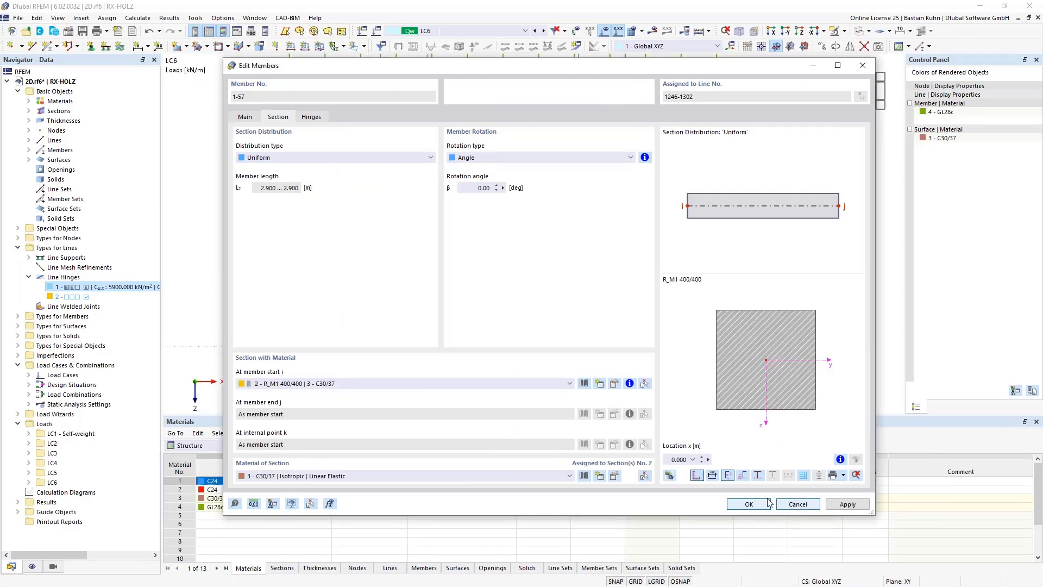
Remove the member hinge at the start of the lowest-storey columns and apply the member changes.
{"action": "left_click", "coordinate": [314, 117]}
{"action": "left_click", "coordinate": [377, 188]}
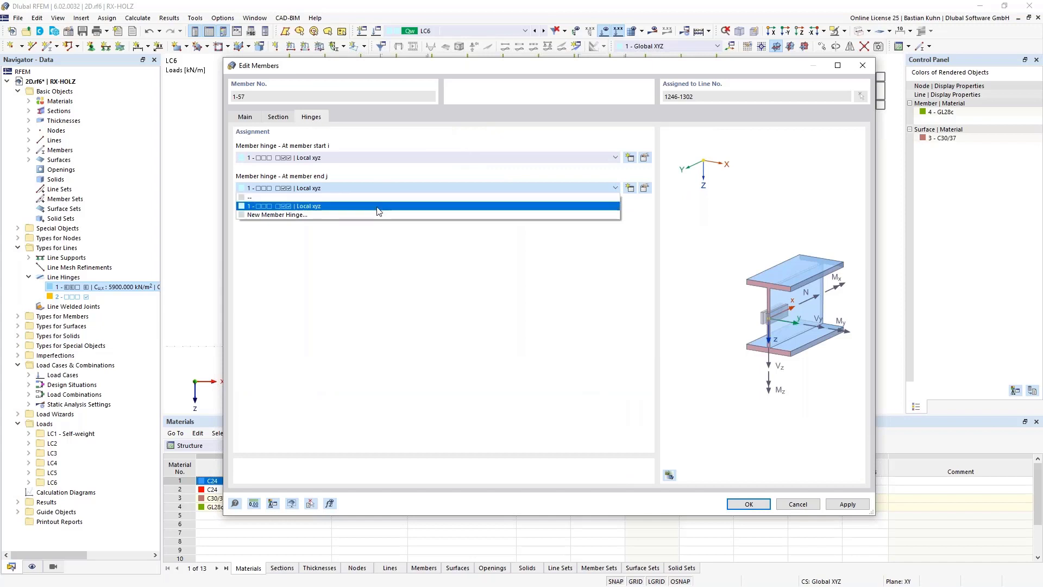
{"action": "left_click", "coordinate": [366, 153]}
{"action": "left_click", "coordinate": [366, 155]}
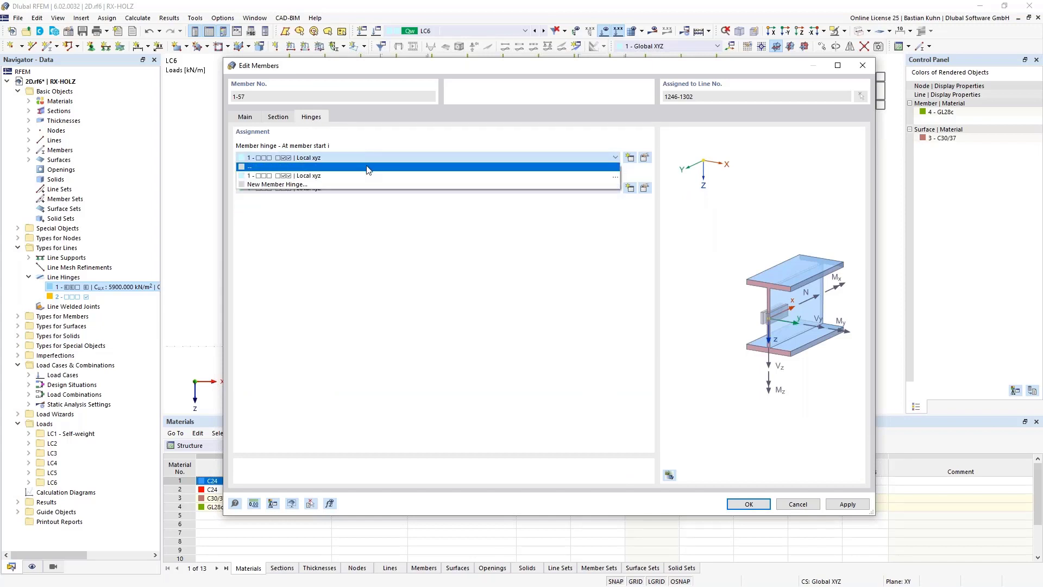
{"action": "left_click", "coordinate": [368, 168]}
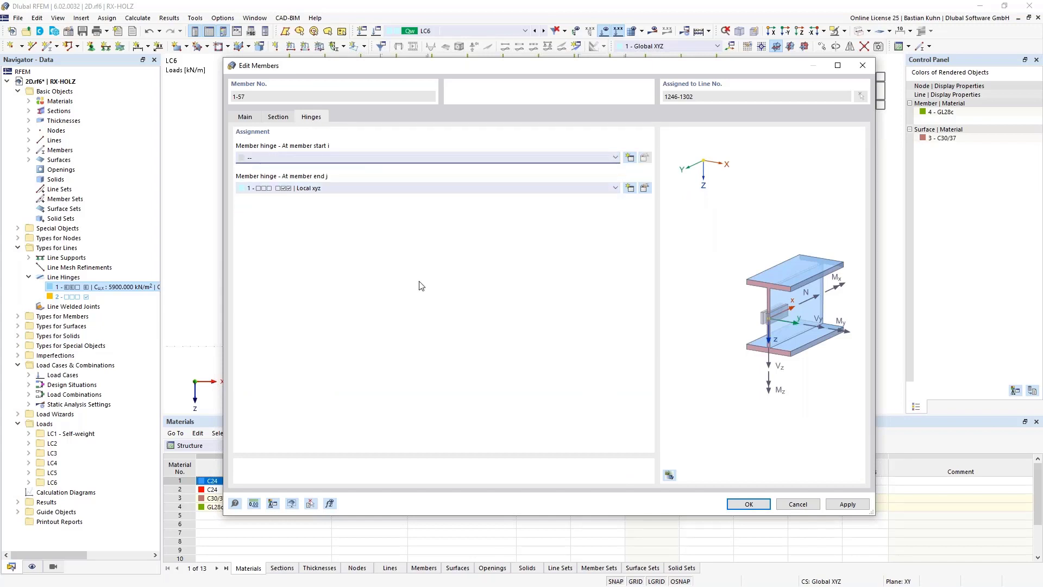
{"action": "left_click", "coordinate": [747, 504]}
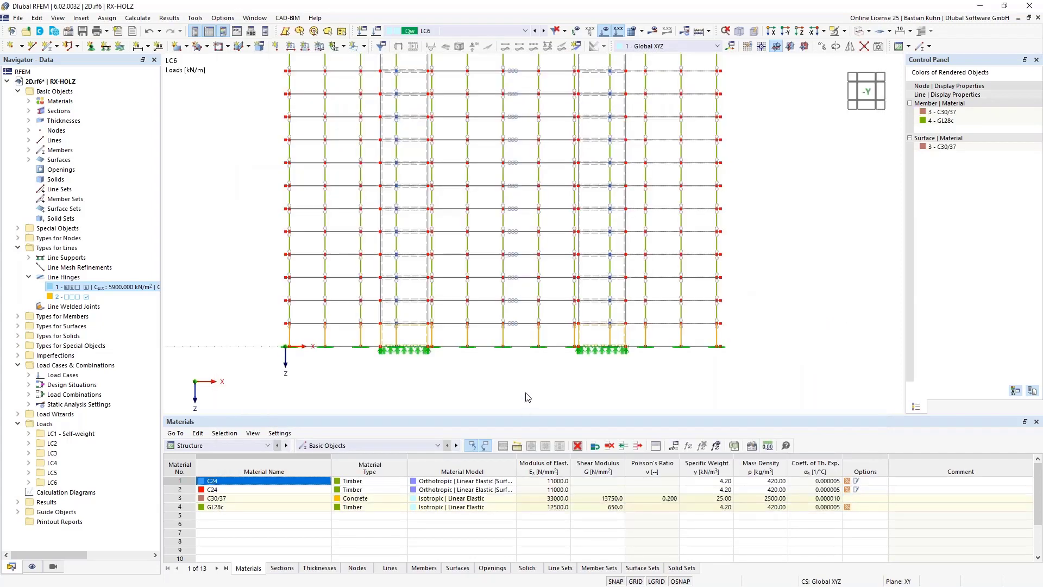
Check the edited lowest-storey columns in the model and calculate load case LC6.
{"action": "scroll", "coordinate": [505, 347], "scroll_direction": "up", "scroll_amount": 4}
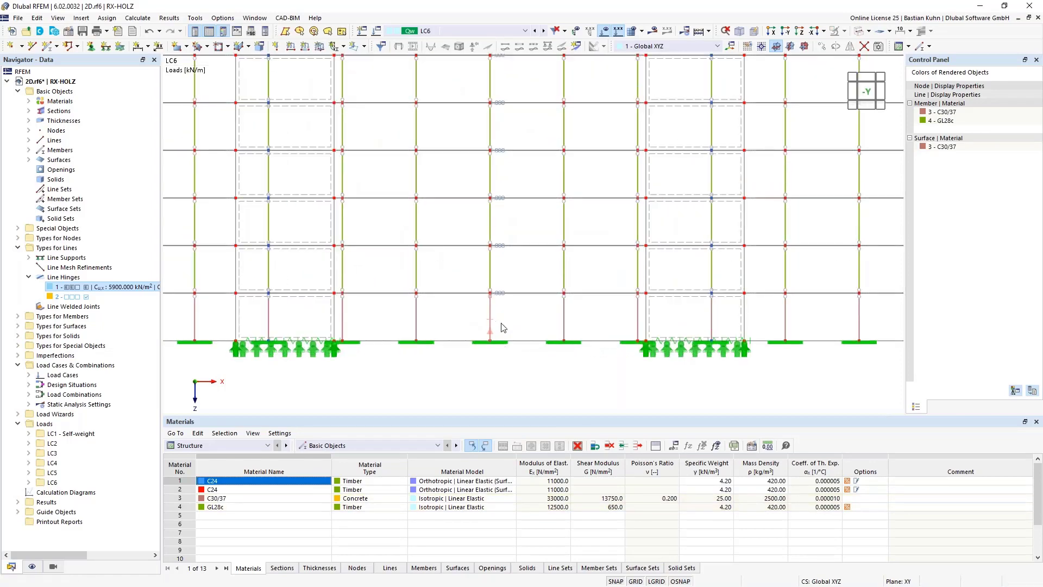
{"action": "scroll", "coordinate": [553, 348], "scroll_direction": "down", "scroll_amount": 4}
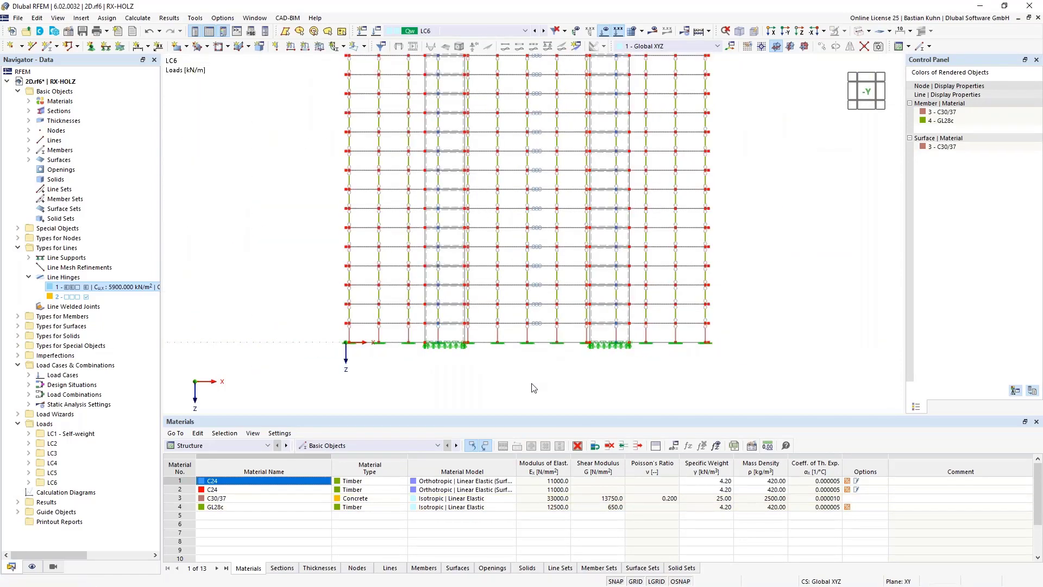
{"action": "scroll", "coordinate": [532, 388], "scroll_direction": "down", "scroll_amount": 2}
{"action": "middle_click_drag", "start_coordinate": [536, 391], "coordinate": [482, 393], "text": "ctrl"}
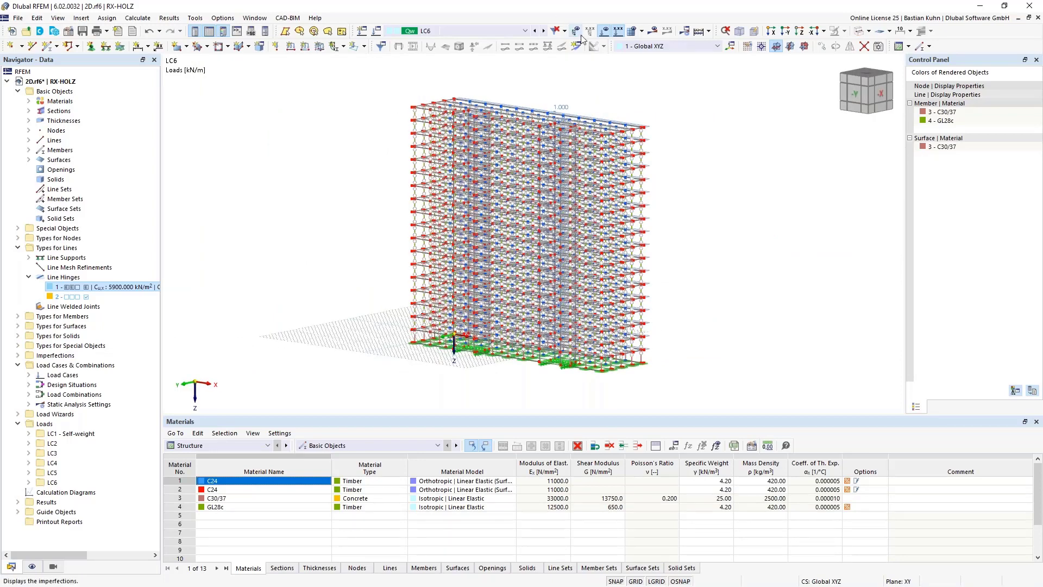
{"action": "left_click", "coordinate": [653, 31]}
{"action": "left_click", "coordinate": [567, 345]}
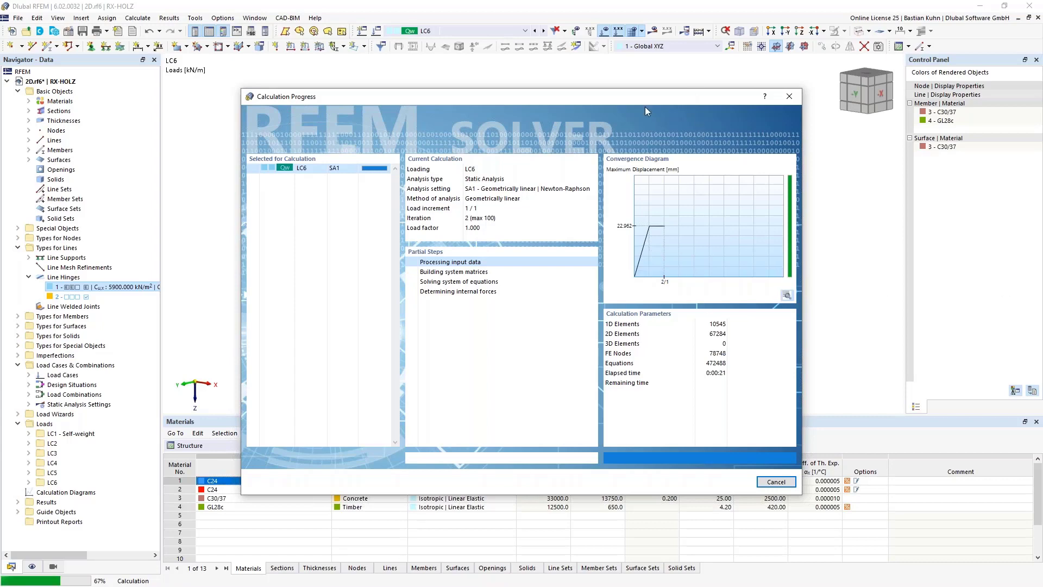
{"action": "mouse_move", "coordinate": [645, 106]}
{"action": "left_mouse_down"}
{"action": "mouse_move", "coordinate": [350, 232]}
{"action": "mouse_move", "coordinate": [390, 252]}
{"action": "mouse_move", "coordinate": [595, 175]}
{"action": "mouse_move", "coordinate": [660, 96]}
{"action": "left_mouse_up"}
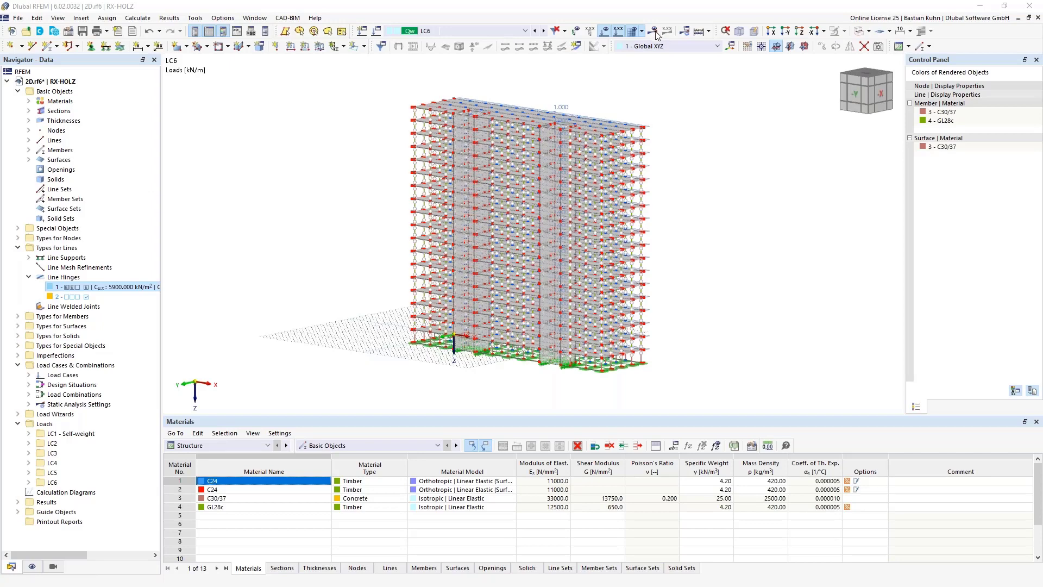
Show the calculated LC6 results and display the global deformations |u| on the whole building.
{"action": "left_click", "coordinate": [656, 32]}
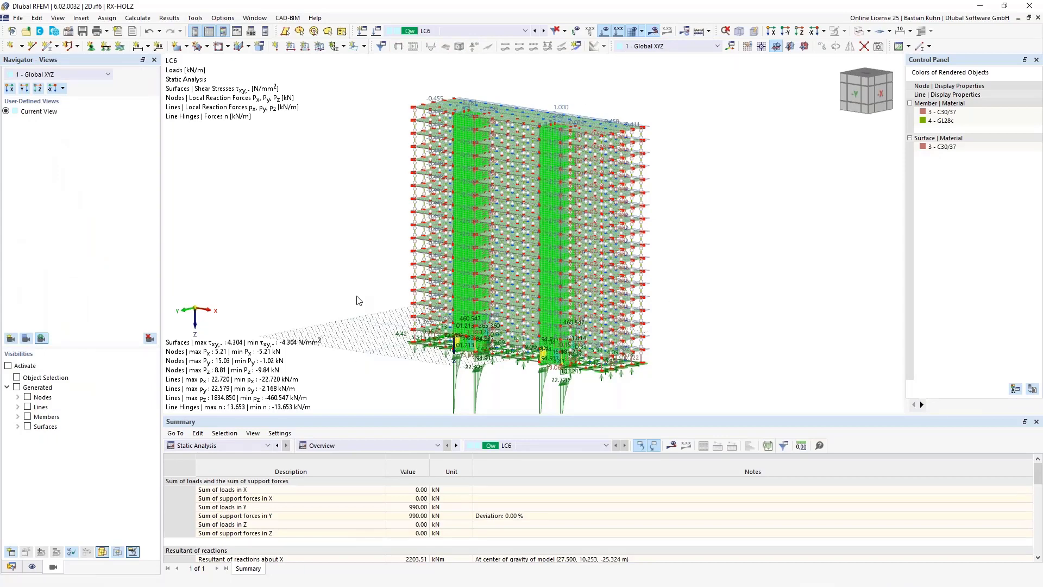
{"action": "left_click", "coordinate": [654, 33]}
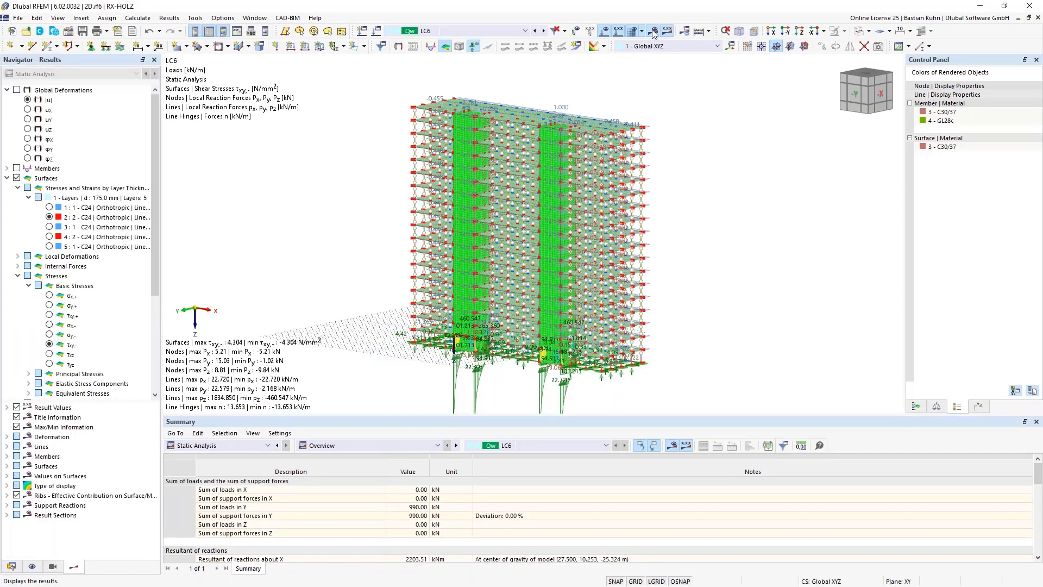
{"action": "left_click", "coordinate": [19, 91]}
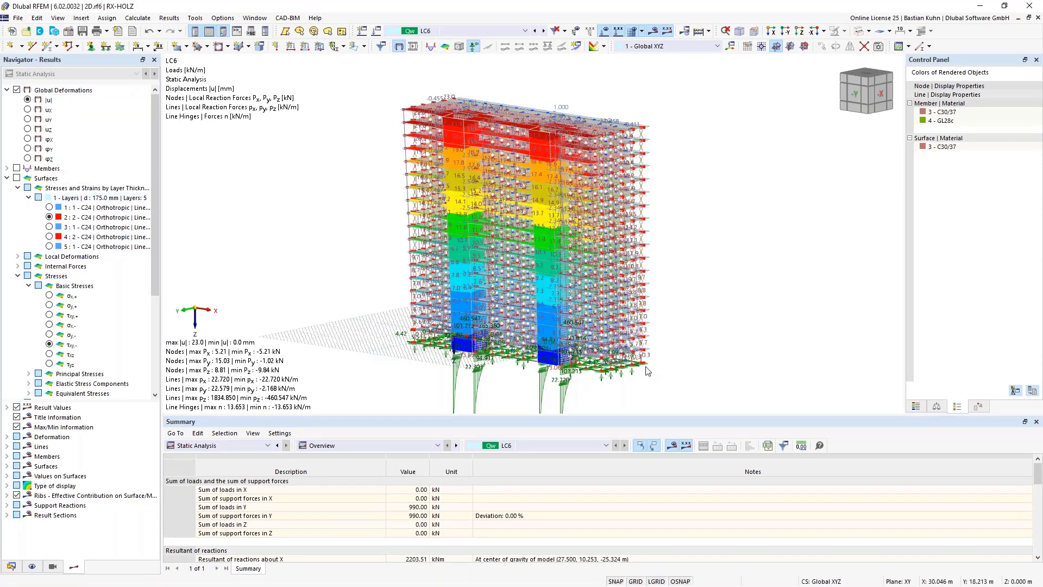
{"action": "middle_click_drag", "start_coordinate": [687, 296], "coordinate": [652, 297], "text": "ctrl"}
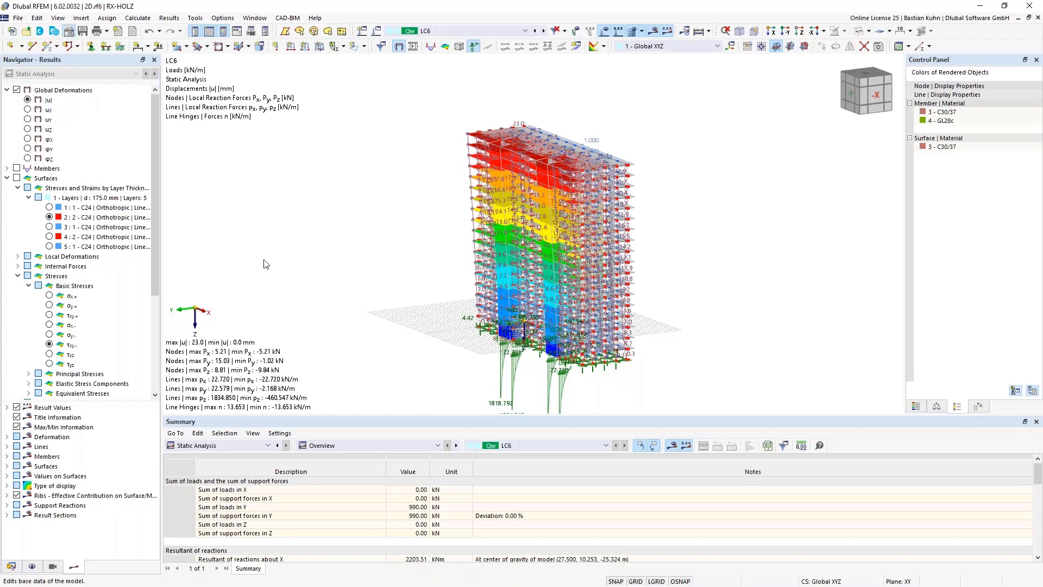
Activate the Building Model add-on in the model's base data.
{"action": "left_click", "coordinate": [343, 88]}
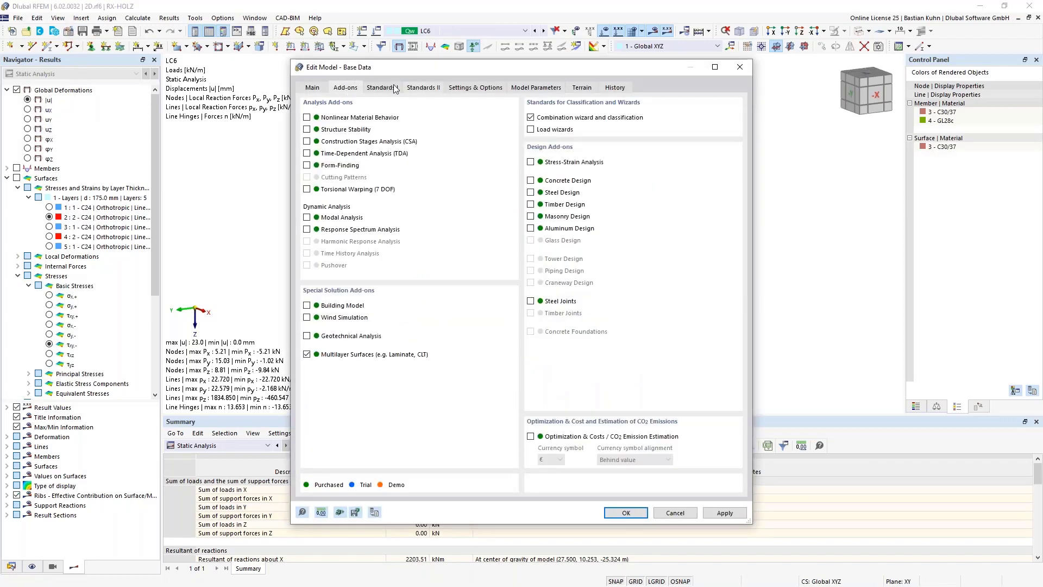
{"action": "left_click", "coordinate": [307, 306]}
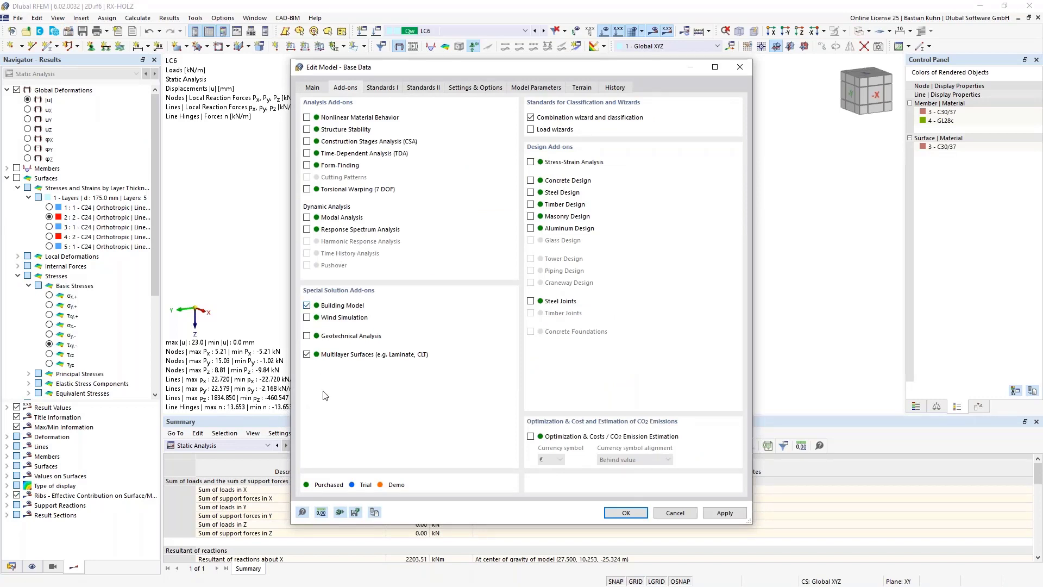
{"action": "left_click", "coordinate": [623, 513]}
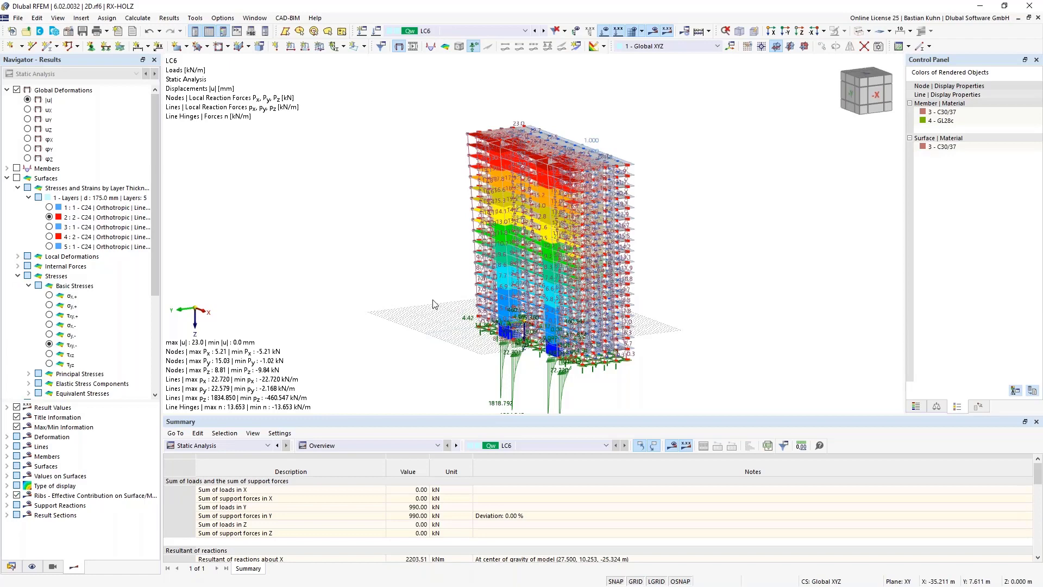
Create a new building story and set its top elevation to -2.900 m by picking a node at the first slab level.
{"action": "left_click", "coordinate": [11, 566]}
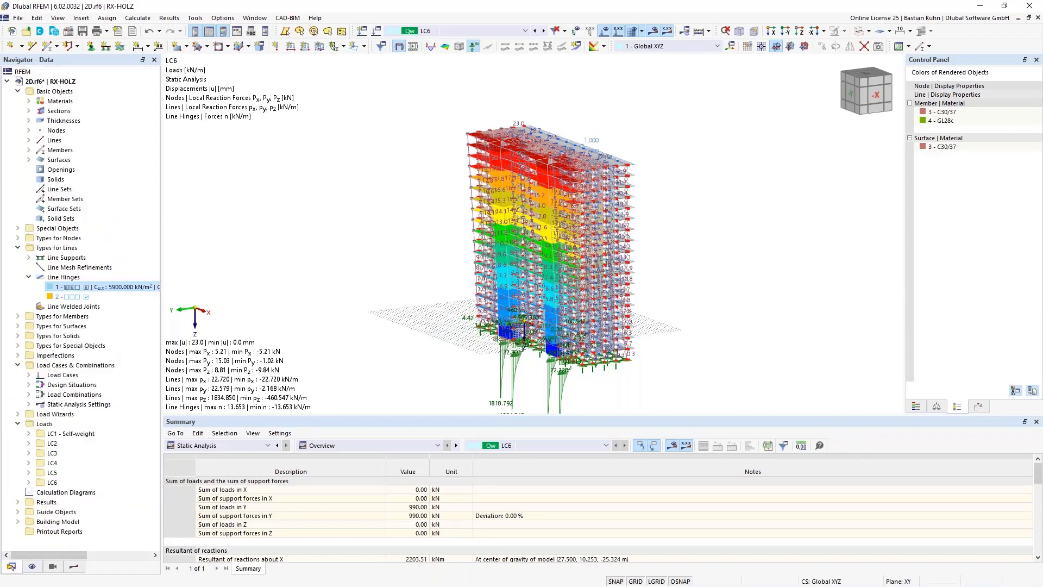
{"action": "left_click", "coordinate": [19, 522]}
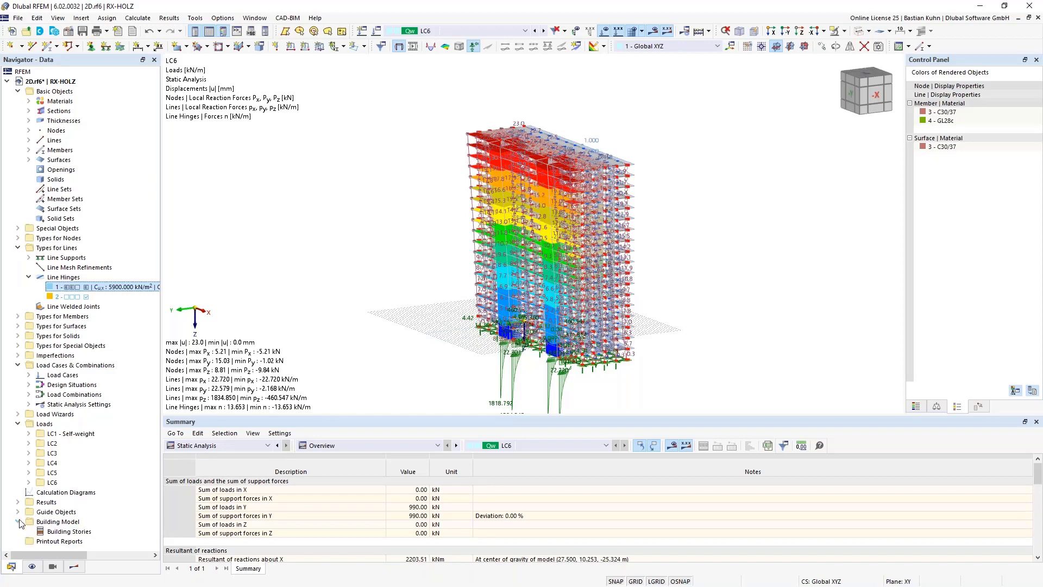
{"action": "right_click", "coordinate": [63, 533]}
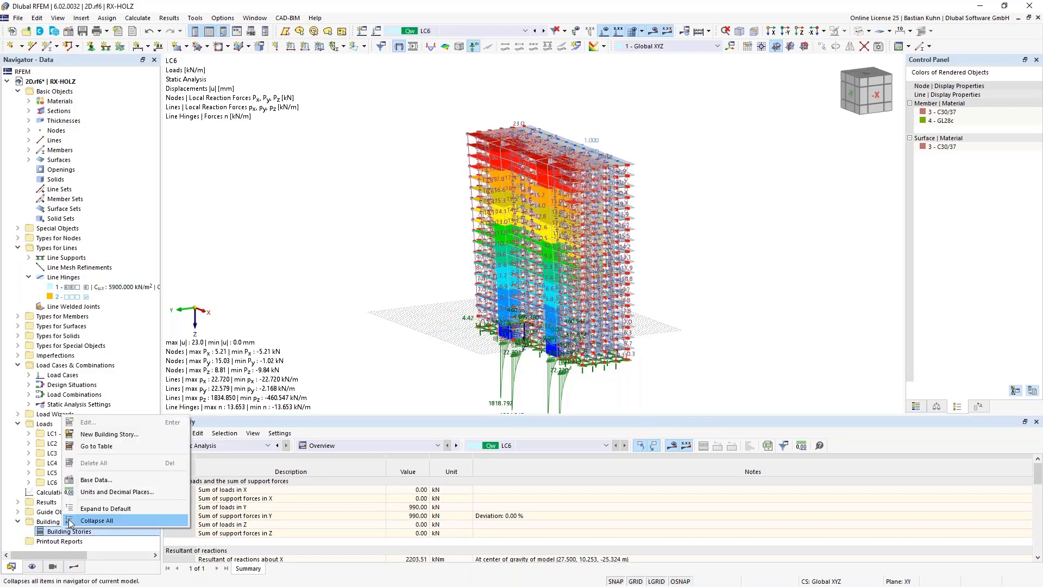
{"action": "left_click", "coordinate": [108, 438]}
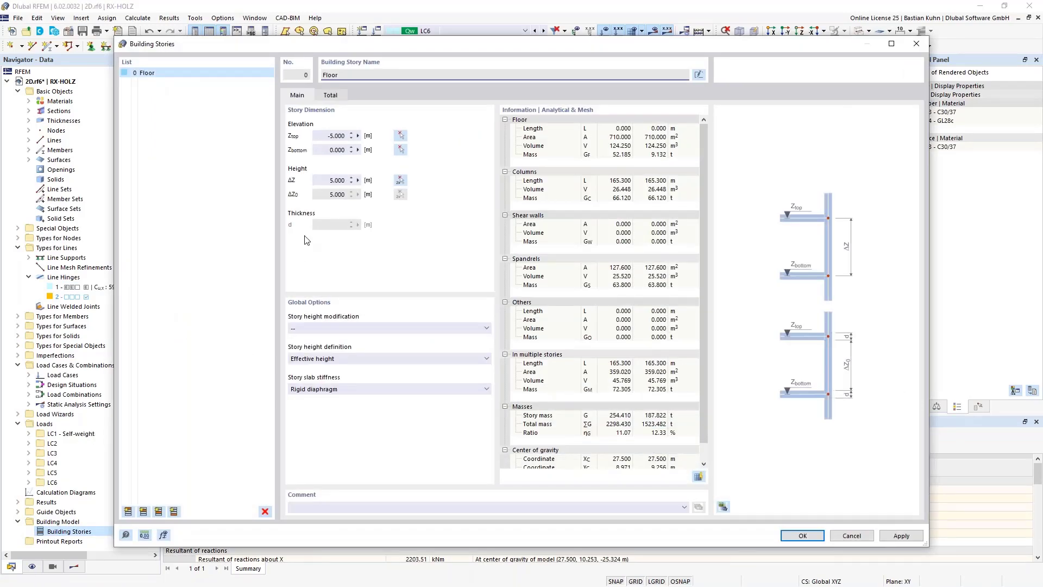
{"action": "left_click", "coordinate": [400, 136]}
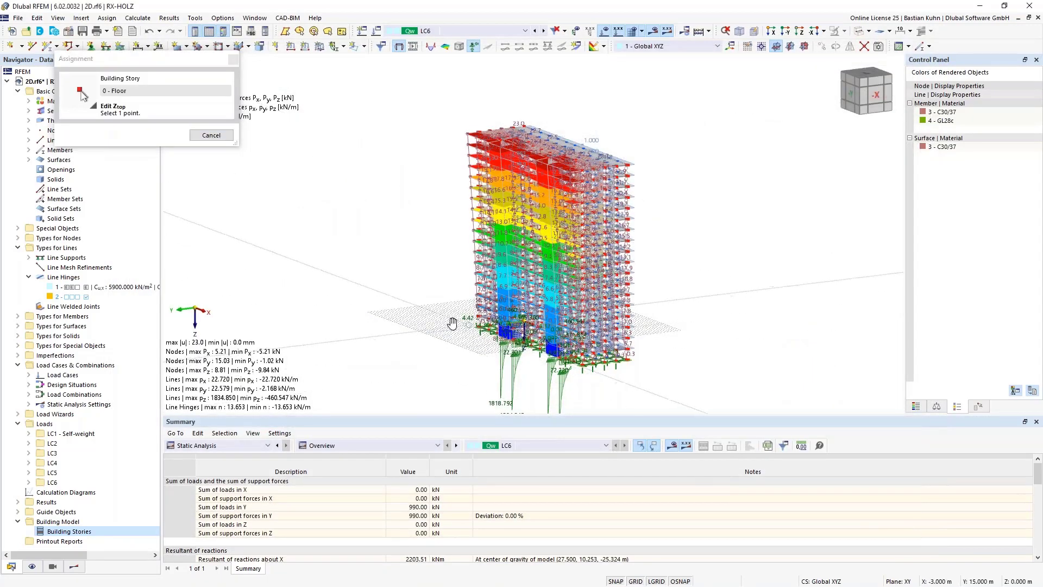
{"action": "scroll", "coordinate": [478, 299], "scroll_direction": "up", "scroll_amount": 5}
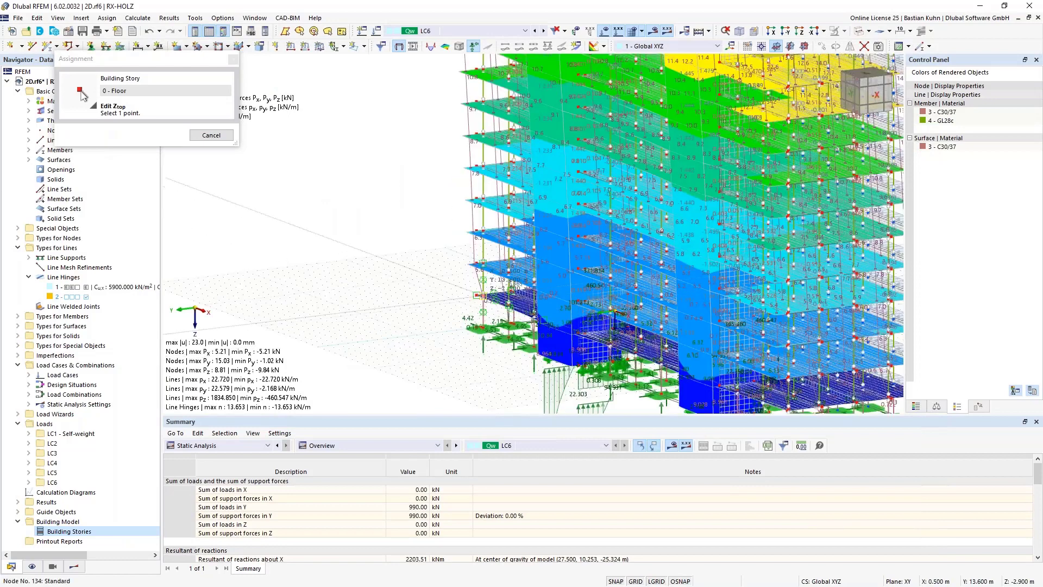
{"action": "left_click", "coordinate": [477, 296]}
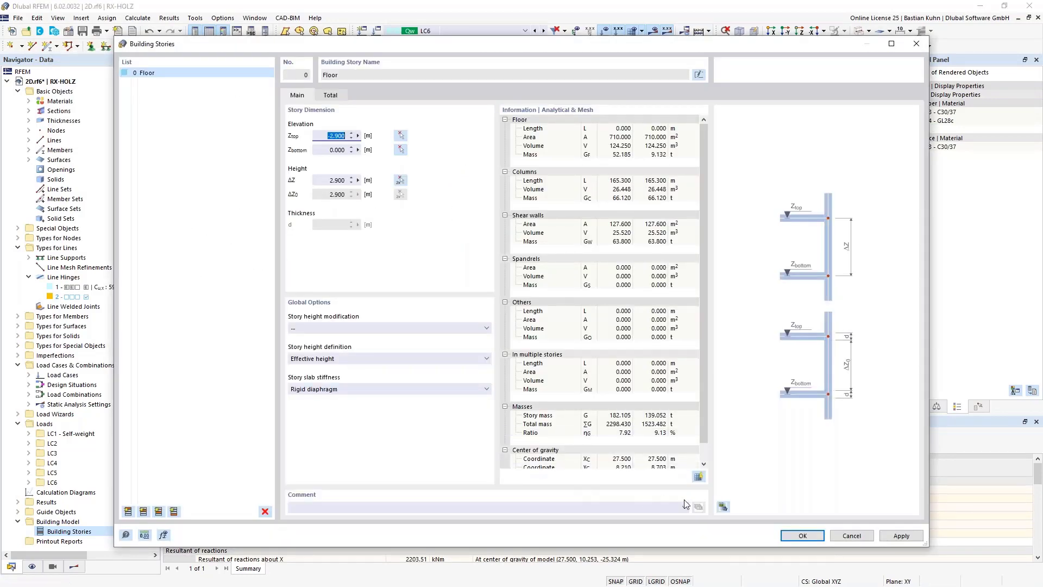
Preview the new story in the model and confirm it with rigid diaphragm slab stiffness, accepting deletion of the existing results.
{"action": "left_click", "coordinate": [720, 507]}
{"action": "left_click_drag", "start_coordinate": [733, 38], "coordinate": [655, 24]}
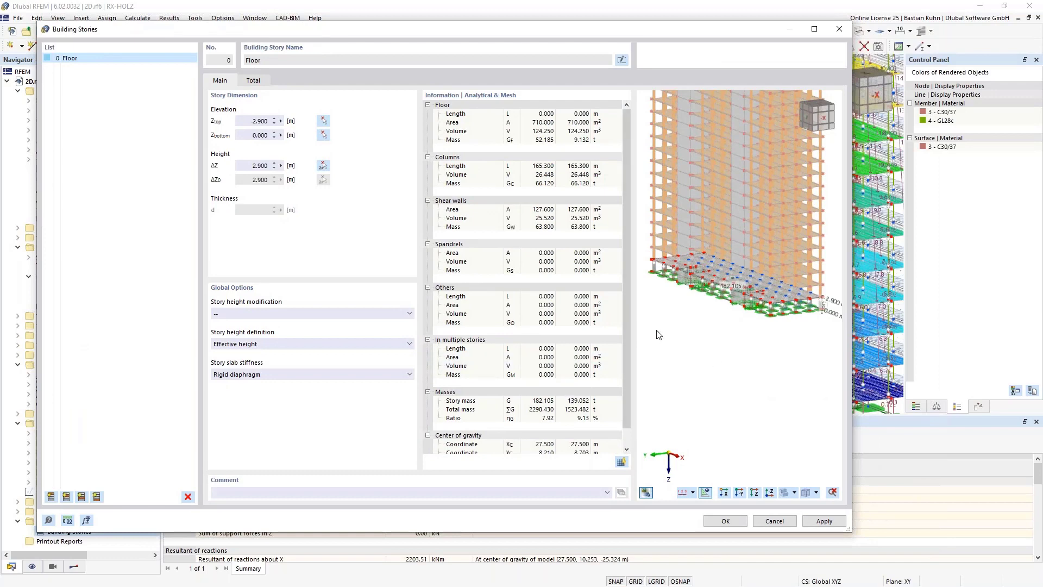
{"action": "scroll", "coordinate": [717, 278], "scroll_direction": "up", "scroll_amount": 5}
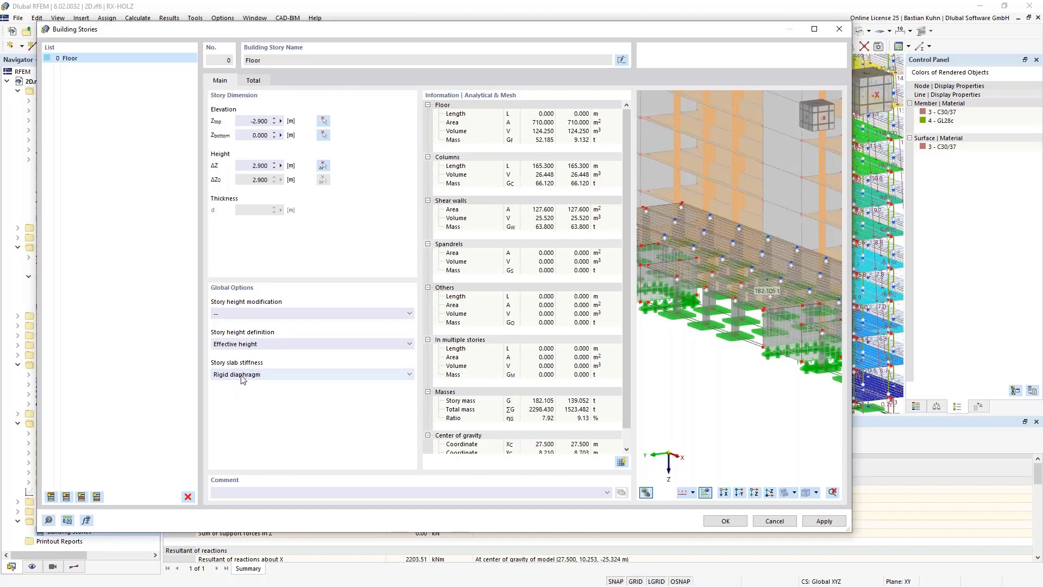
{"action": "left_click", "coordinate": [722, 522]}
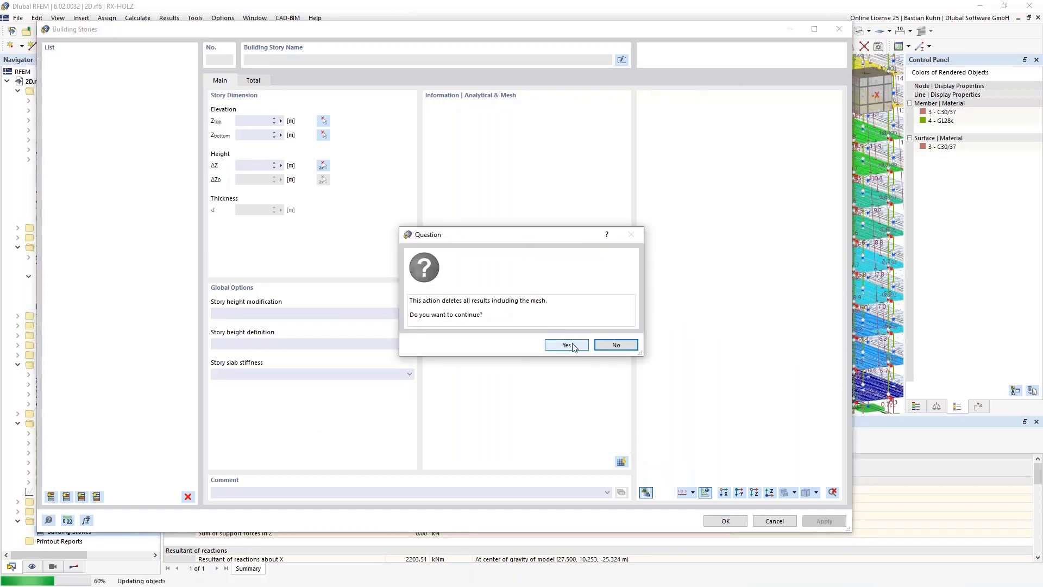
{"action": "left_click", "coordinate": [567, 346]}
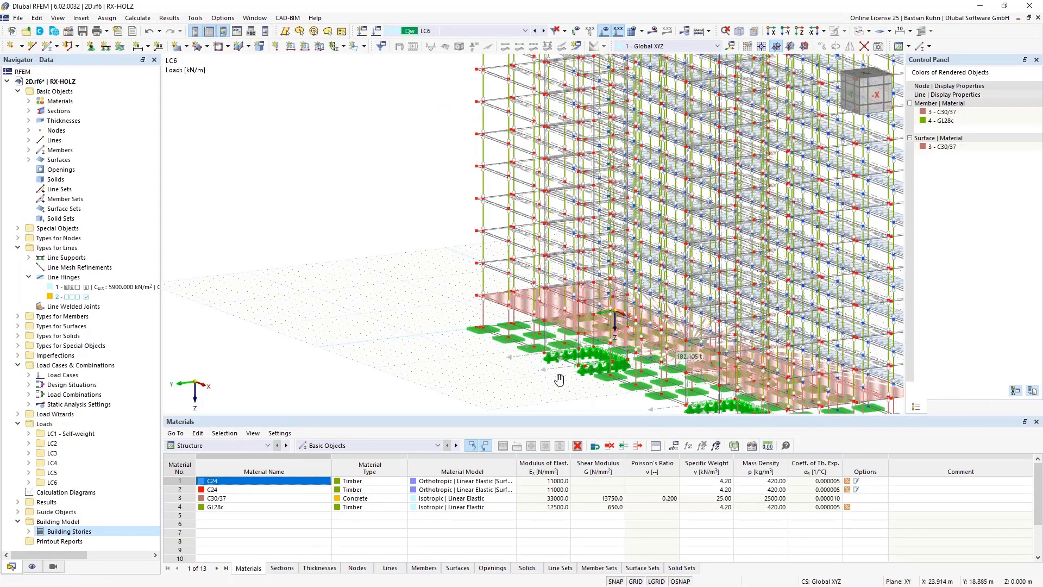
Inspect the lowest story's rigid diaphragm in the model, and set the story slab stiffness to none (--).
{"action": "middle_click_drag", "start_coordinate": [559, 380], "coordinate": [555, 281], "text": "ctrl"}
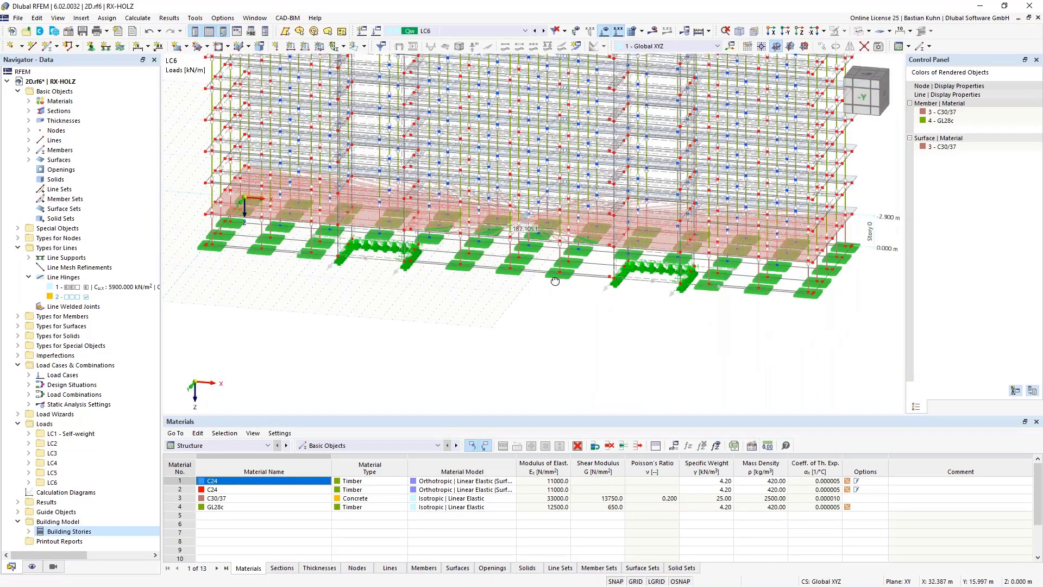
{"action": "scroll", "coordinate": [538, 234], "scroll_direction": "up", "scroll_amount": 5}
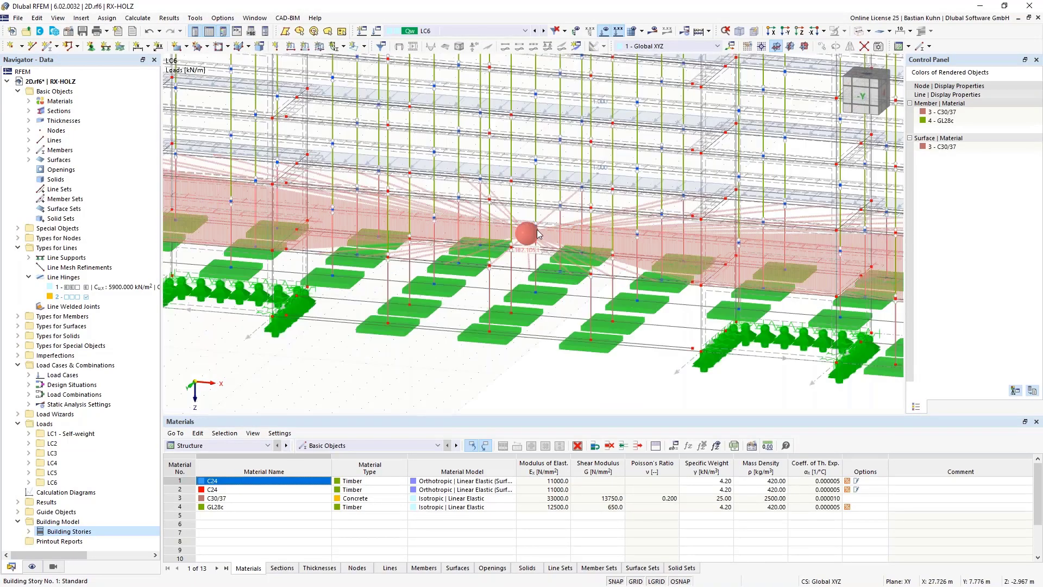
{"action": "scroll", "coordinate": [537, 236], "scroll_direction": "down", "scroll_amount": 1}
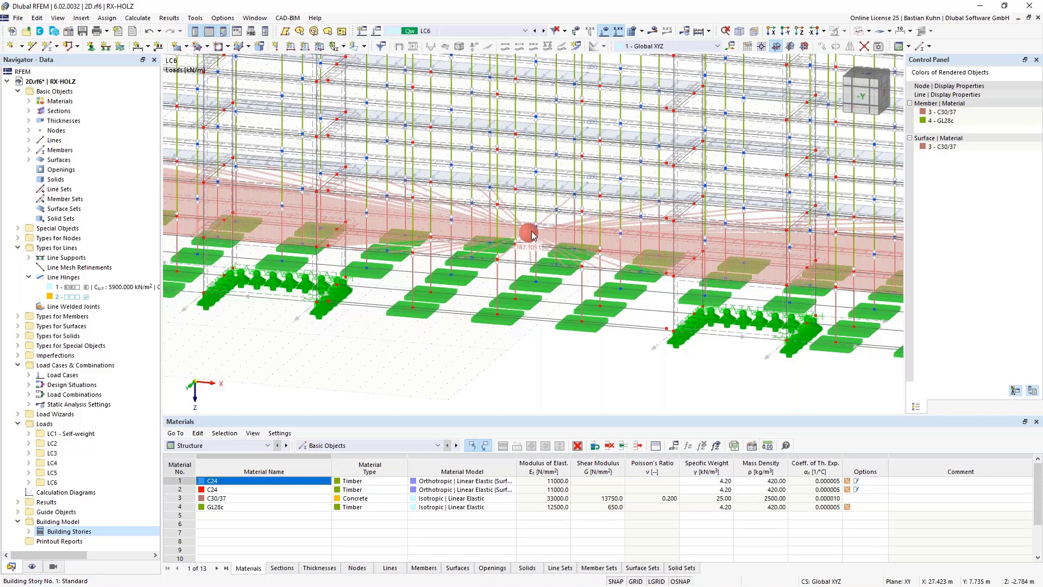
{"action": "right_click", "coordinate": [47, 531]}
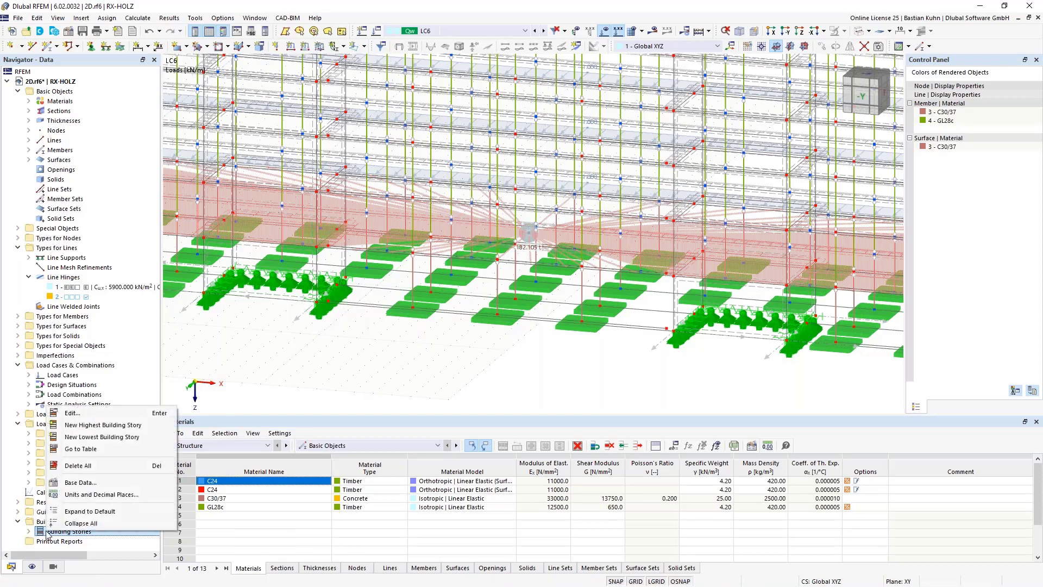
{"action": "left_click", "coordinate": [84, 418]}
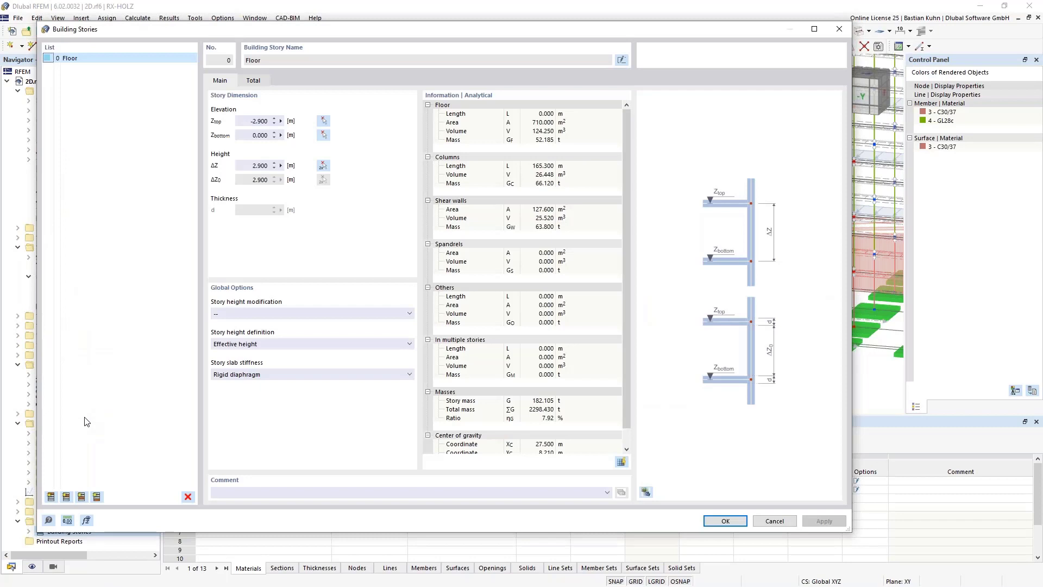
{"action": "left_click", "coordinate": [240, 374]}
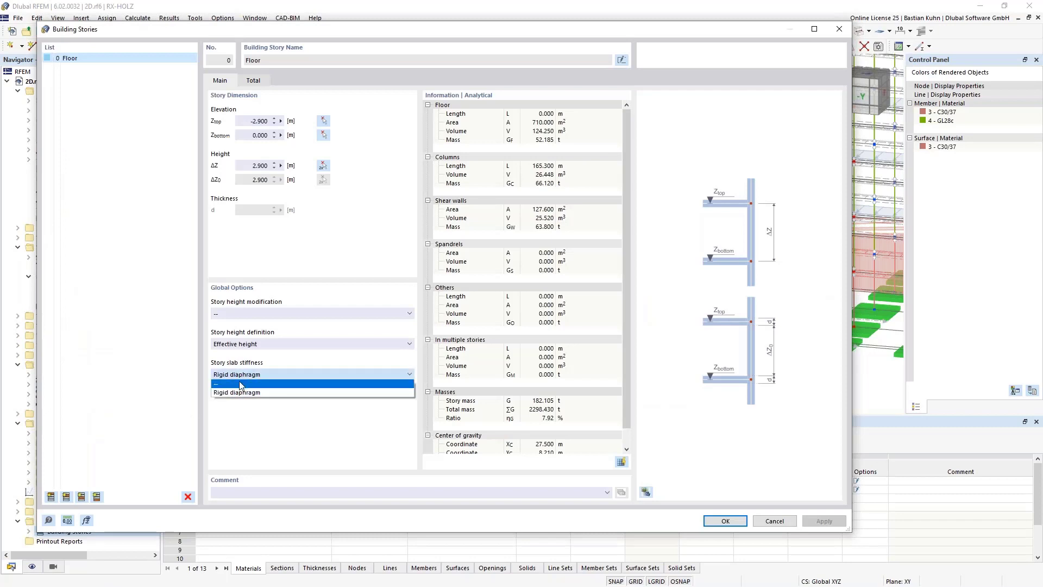
{"action": "left_click", "coordinate": [240, 384]}
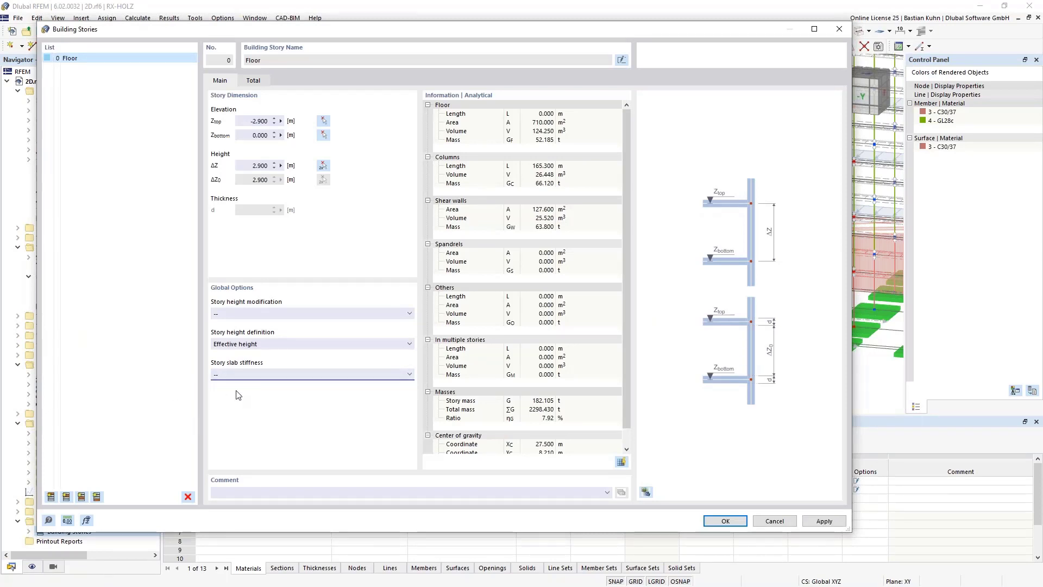
Add consecutive building stories above the lowest one up to floor 20, each 2.900 m high.
{"action": "left_click", "coordinate": [66, 496]}
{"action": "left_click", "coordinate": [66, 496]}
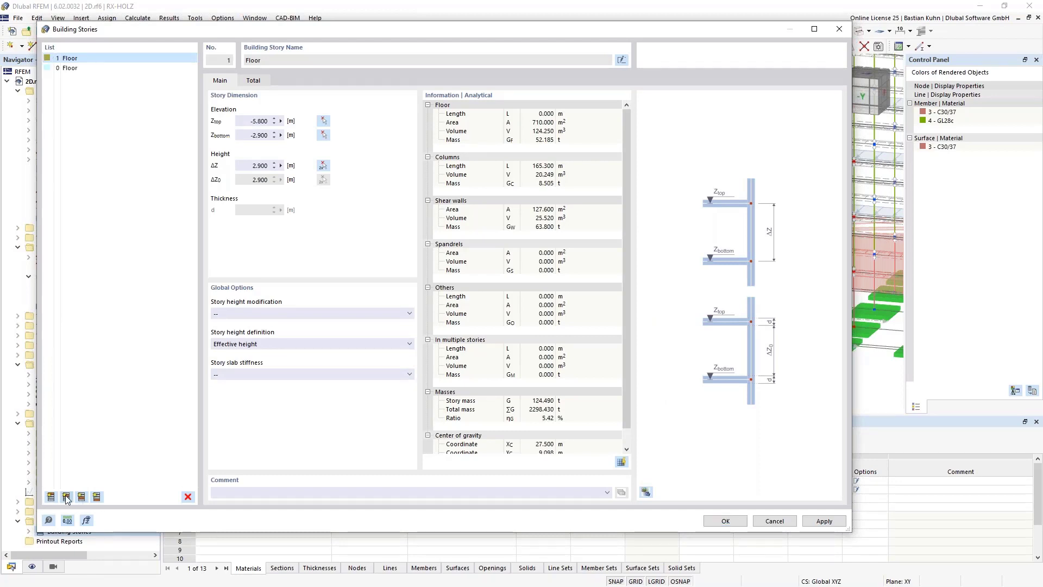
{"action": "left_click", "coordinate": [66, 497]}
{"action": "left_click", "coordinate": [66, 497]}
{"action": "left_click", "coordinate": [66, 496]}
{"action": "left_click", "coordinate": [67, 497]}
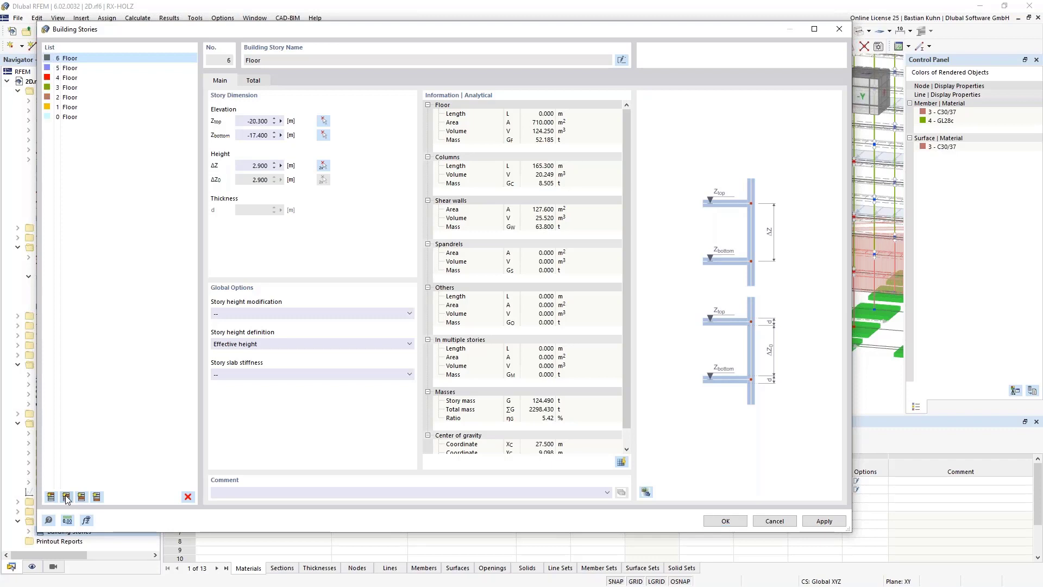
{"action": "left_click", "coordinate": [66, 497]}
{"action": "left_click", "coordinate": [66, 497]}
{"action": "left_click", "coordinate": [66, 497]}
{"action": "left_click", "coordinate": [67, 496]}
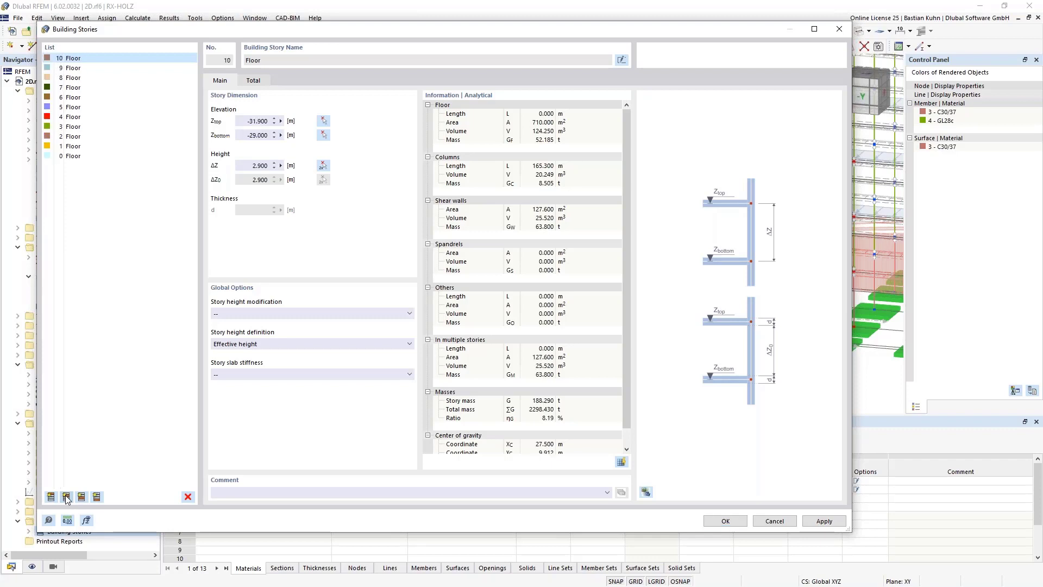
{"action": "left_click", "coordinate": [67, 497]}
{"action": "left_click", "coordinate": [67, 496]}
{"action": "left_click", "coordinate": [66, 497]}
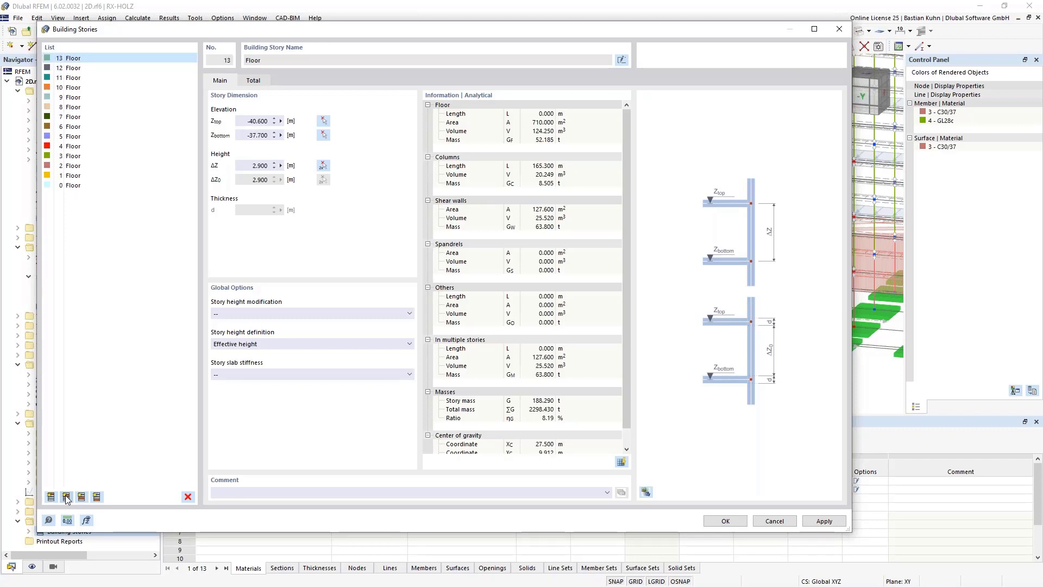
{"action": "left_click", "coordinate": [66, 496]}
{"action": "left_click", "coordinate": [66, 497]}
{"action": "left_click", "coordinate": [67, 497]}
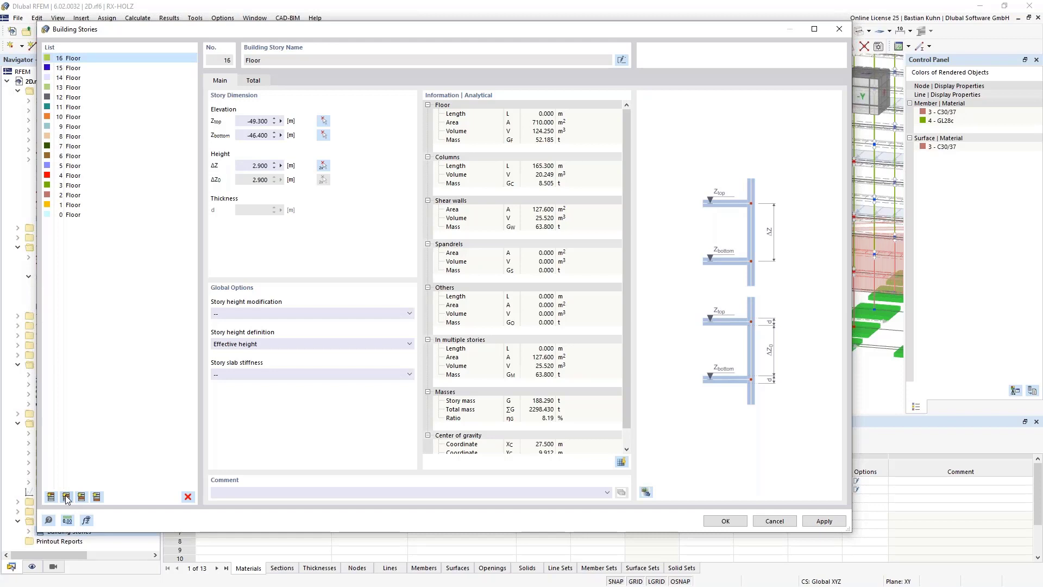
{"action": "left_click", "coordinate": [66, 497]}
{"action": "left_click", "coordinate": [66, 497]}
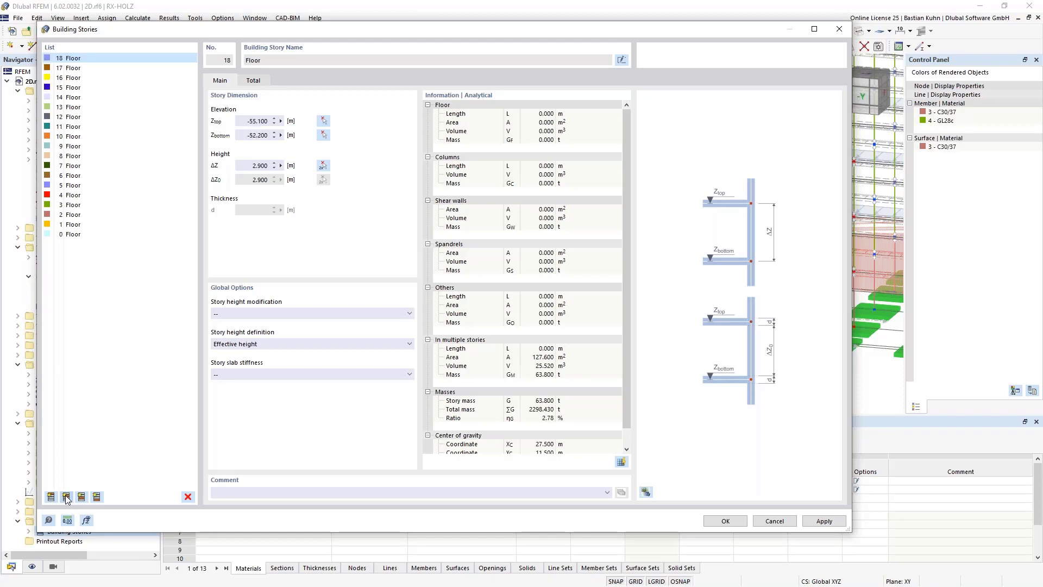
Preview the stories in the model, delete the surplus stories 18 to 20, and confirm the building story definitions.
{"action": "left_click", "coordinate": [645, 492]}
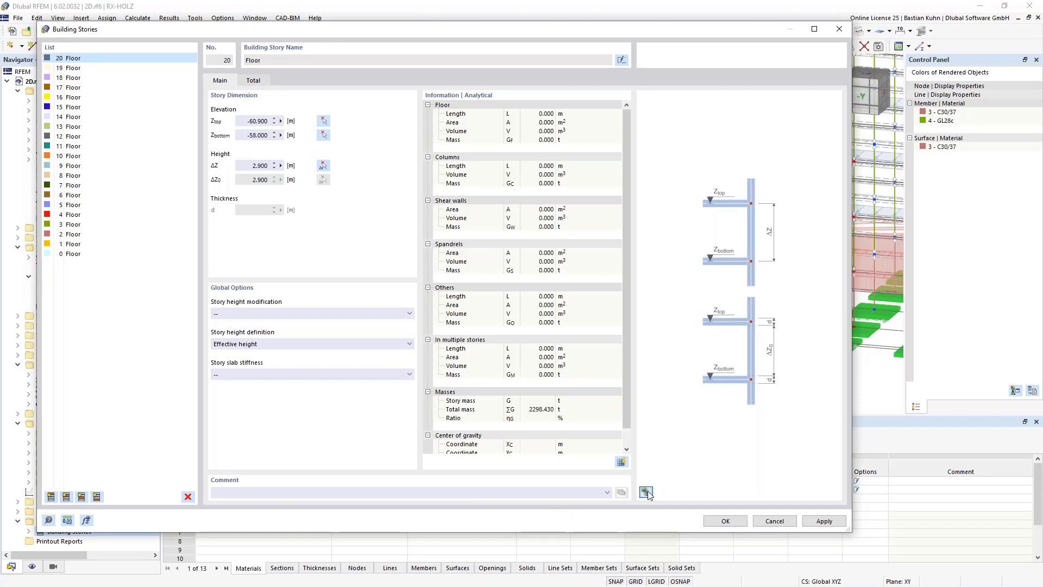
{"action": "left_click", "coordinate": [646, 491]}
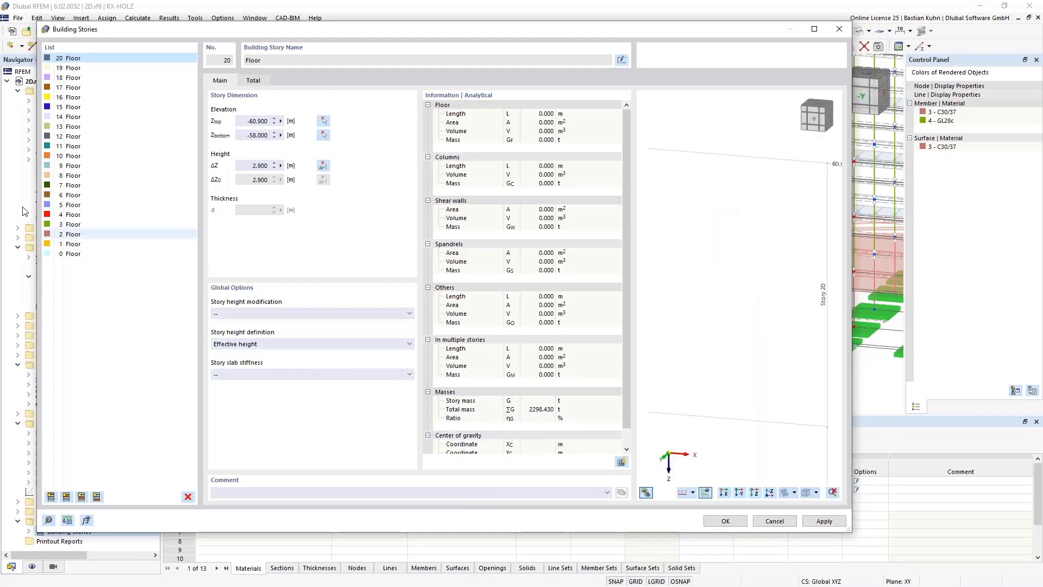
{"action": "left_click", "coordinate": [72, 77], "text": "shift"}
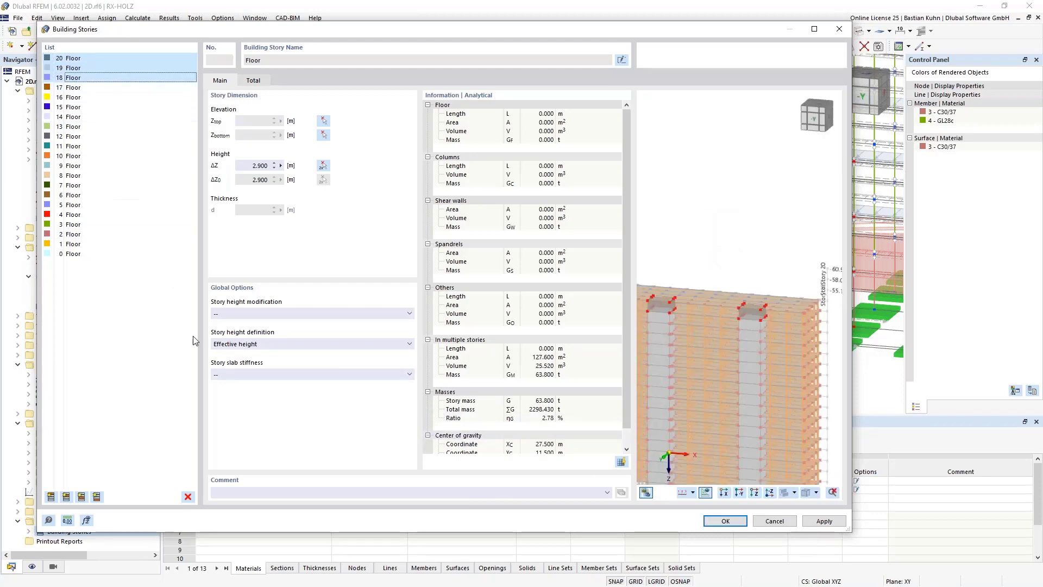
{"action": "left_click", "coordinate": [188, 496]}
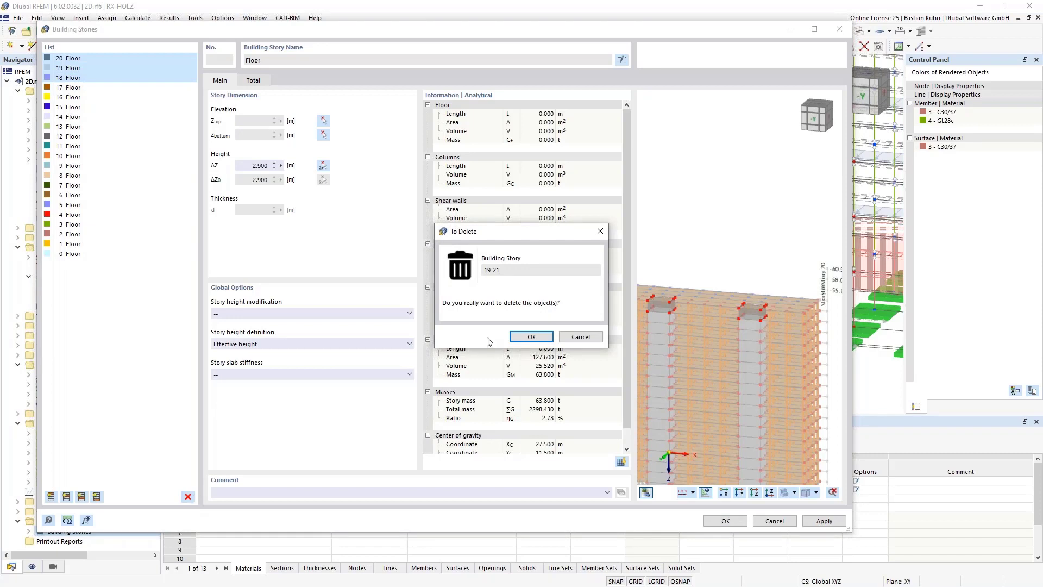
{"action": "left_click", "coordinate": [530, 337]}
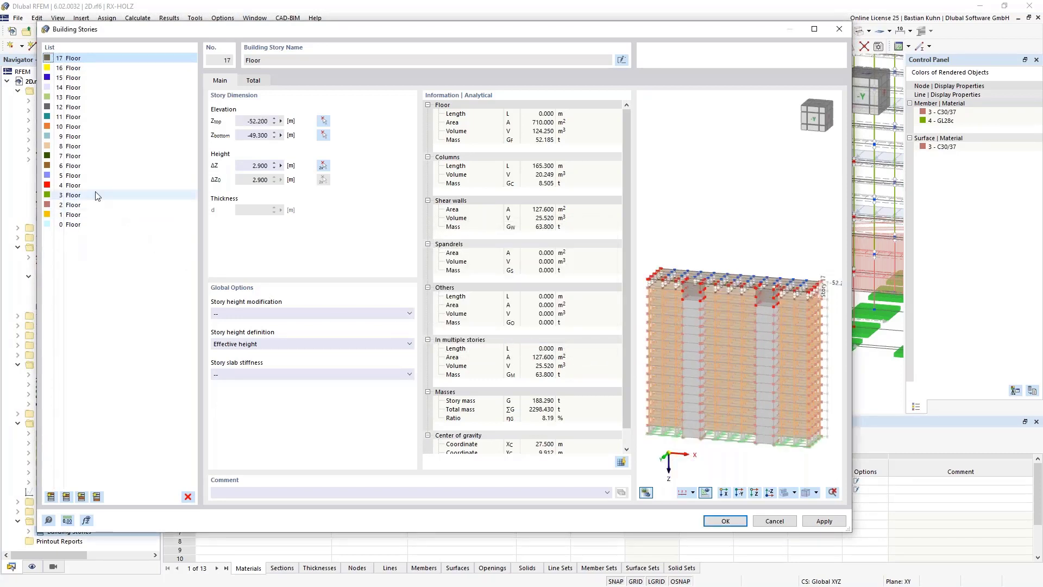
{"action": "left_click", "coordinate": [98, 165]}
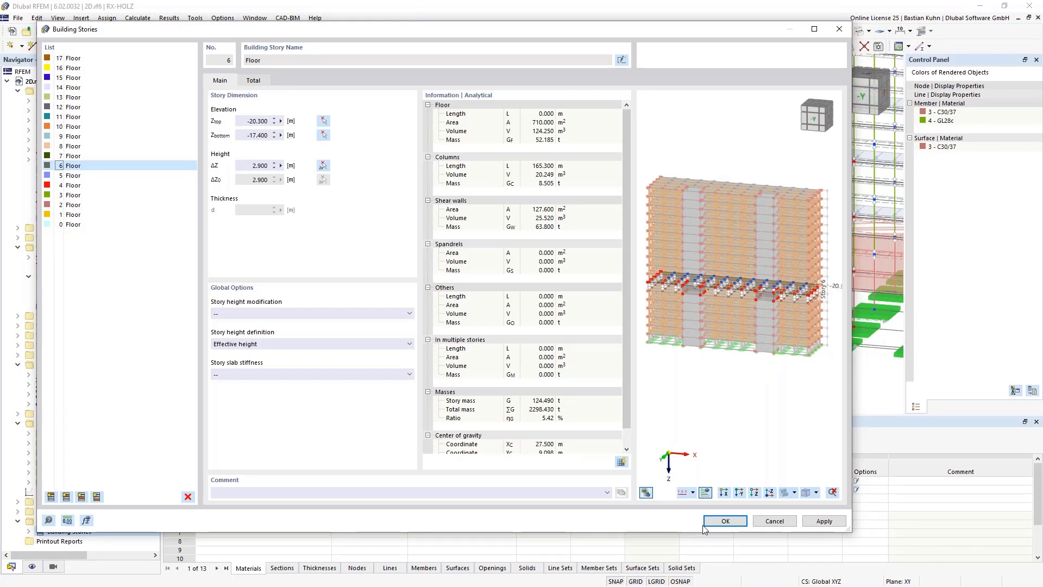
{"action": "left_click", "coordinate": [726, 521]}
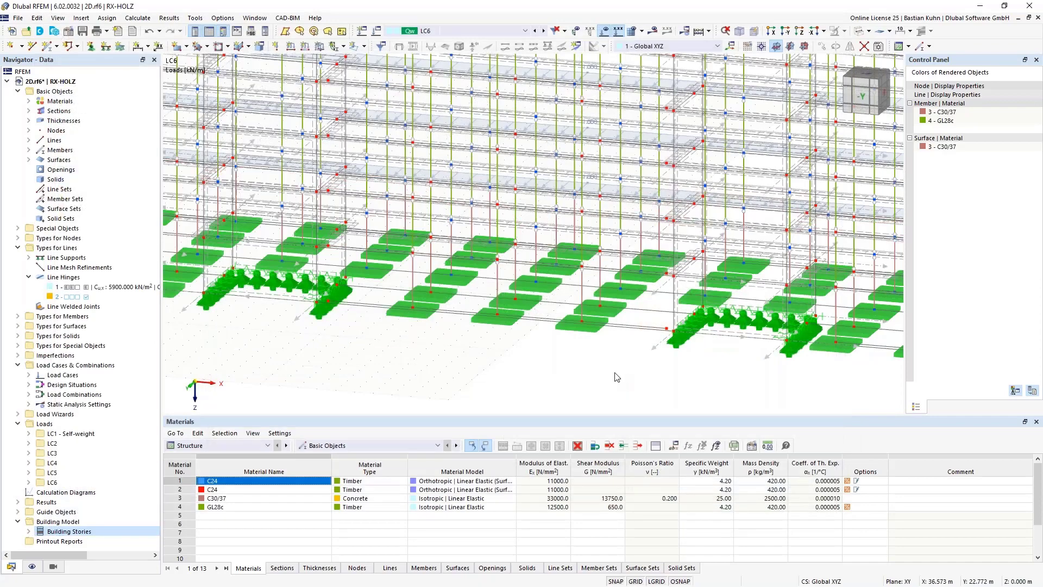
Display the results of load case LC6 and start the missing calculation.
{"action": "scroll", "coordinate": [617, 376], "scroll_direction": "down", "scroll_amount": 10}
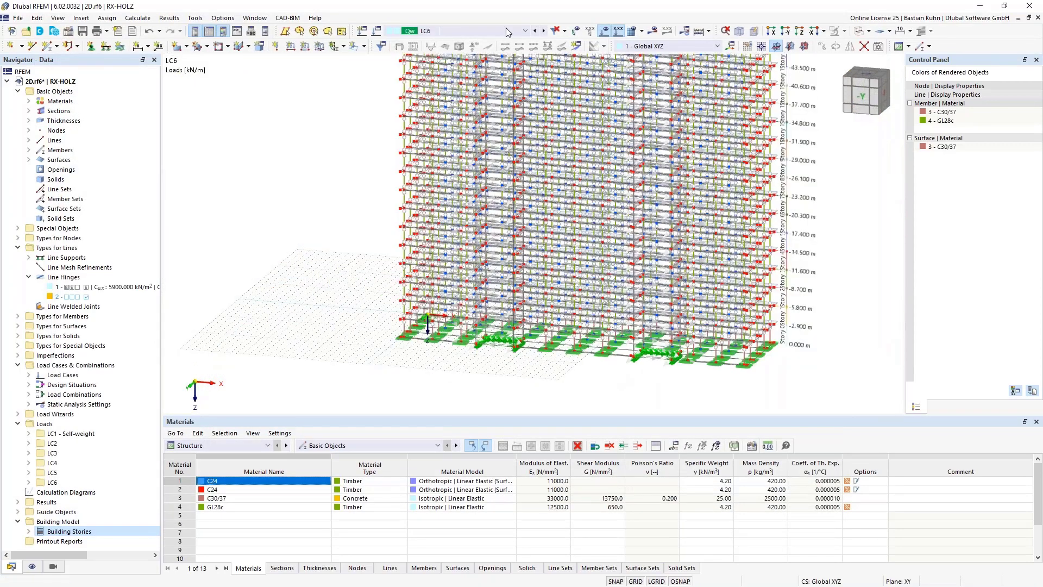
{"action": "left_click", "coordinate": [654, 31]}
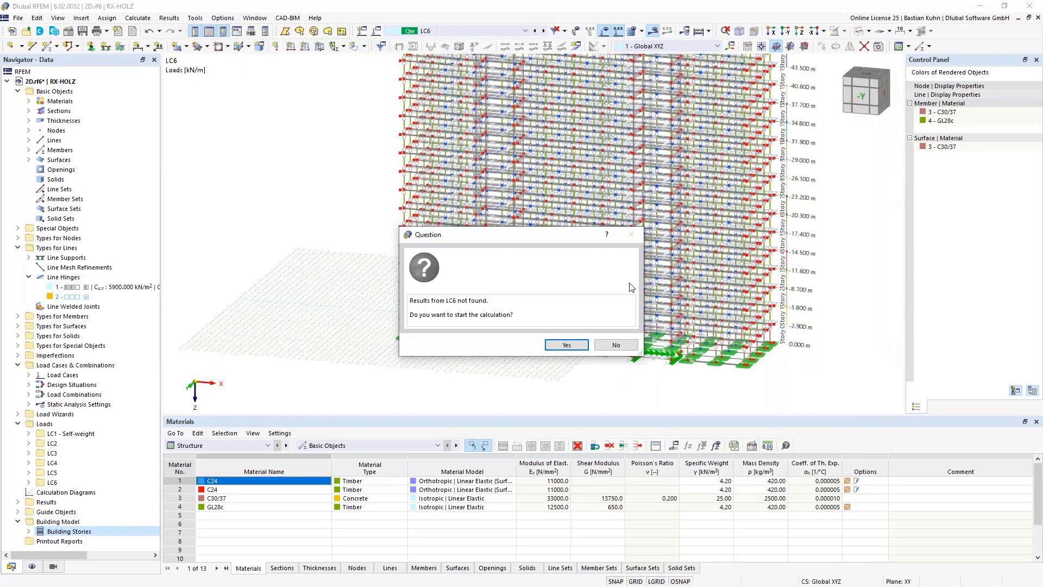
{"action": "left_click", "coordinate": [565, 345]}
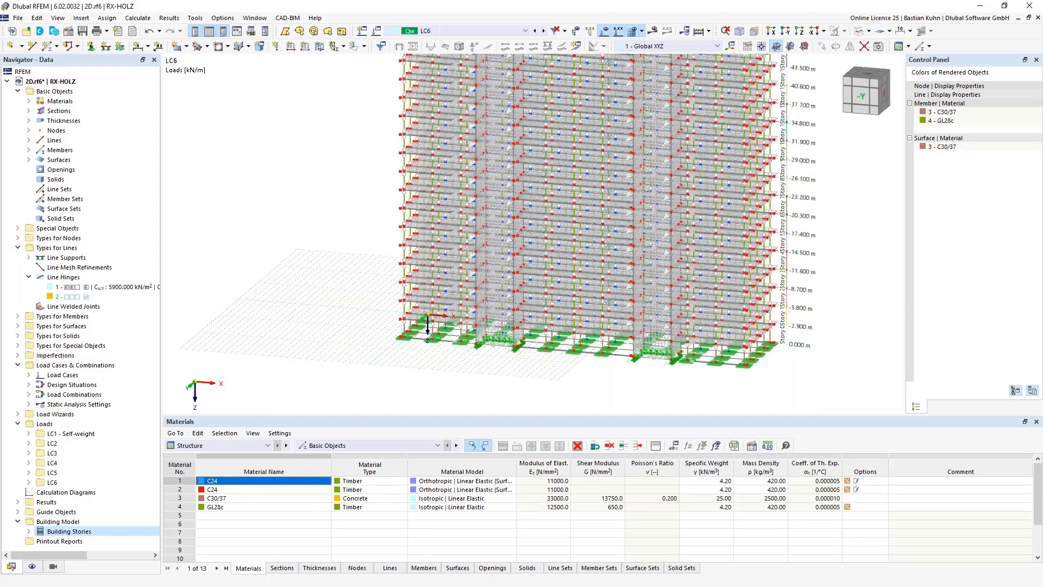
Show the static analysis results by stories in the results table and enlarge the table area.
{"action": "left_click", "coordinate": [267, 446]}
{"action": "left_click", "coordinate": [252, 507]}
{"action": "left_click", "coordinate": [267, 445]}
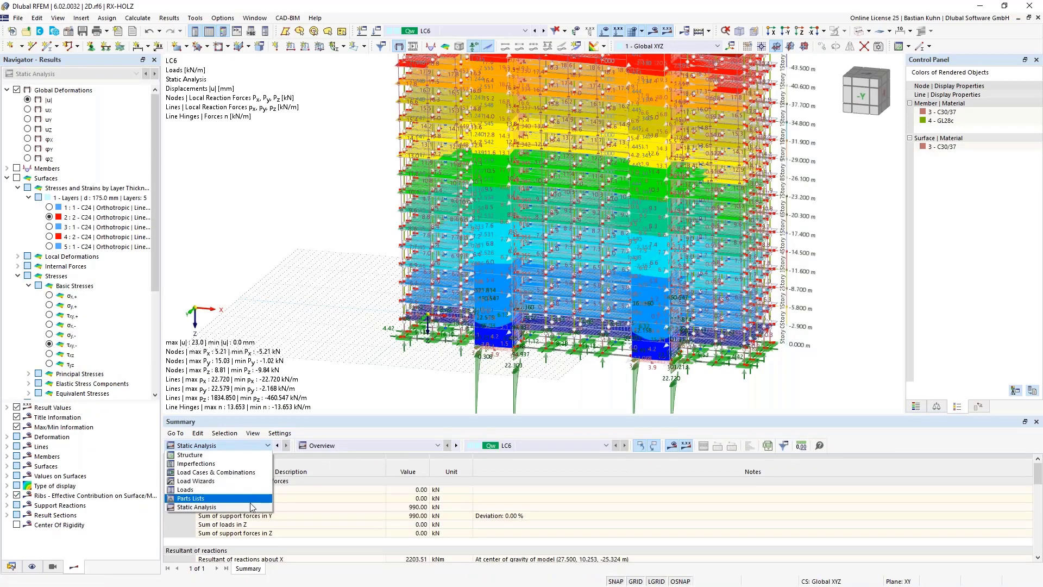
{"action": "left_click", "coordinate": [252, 507]}
{"action": "left_click", "coordinate": [378, 444]}
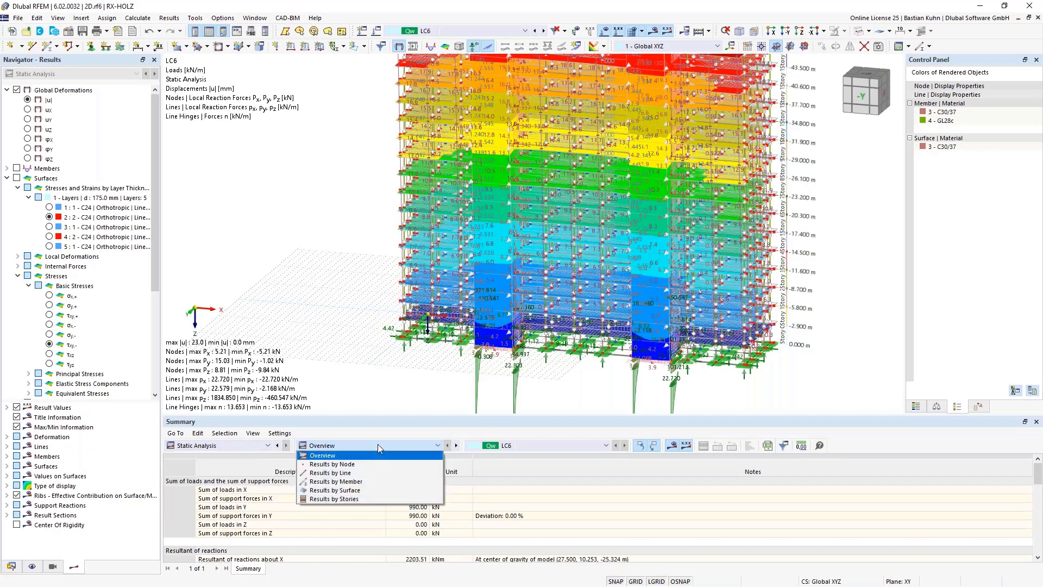
{"action": "left_click", "coordinate": [371, 500]}
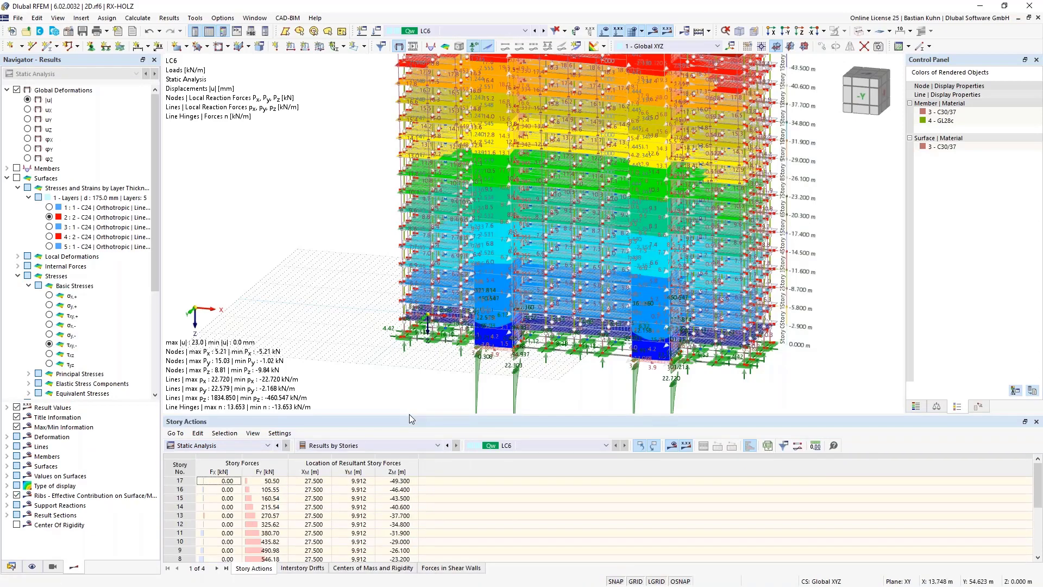
{"action": "left_click_drag", "start_coordinate": [411, 415], "coordinate": [406, 343]}
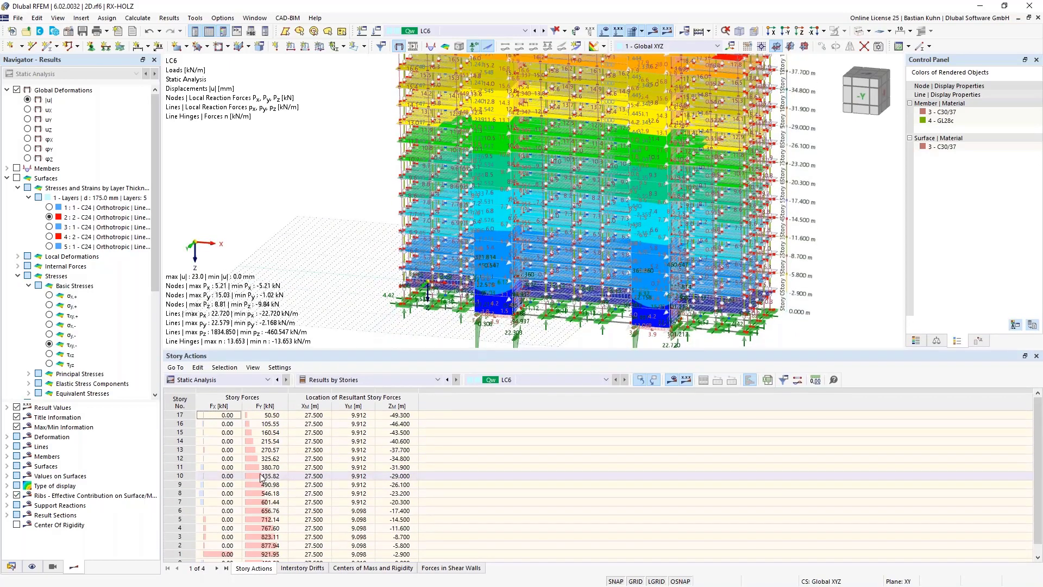
Inspect the story 16 force in Y and include building story 1 - Floor in the visibilities.
{"action": "left_click", "coordinate": [266, 423]}
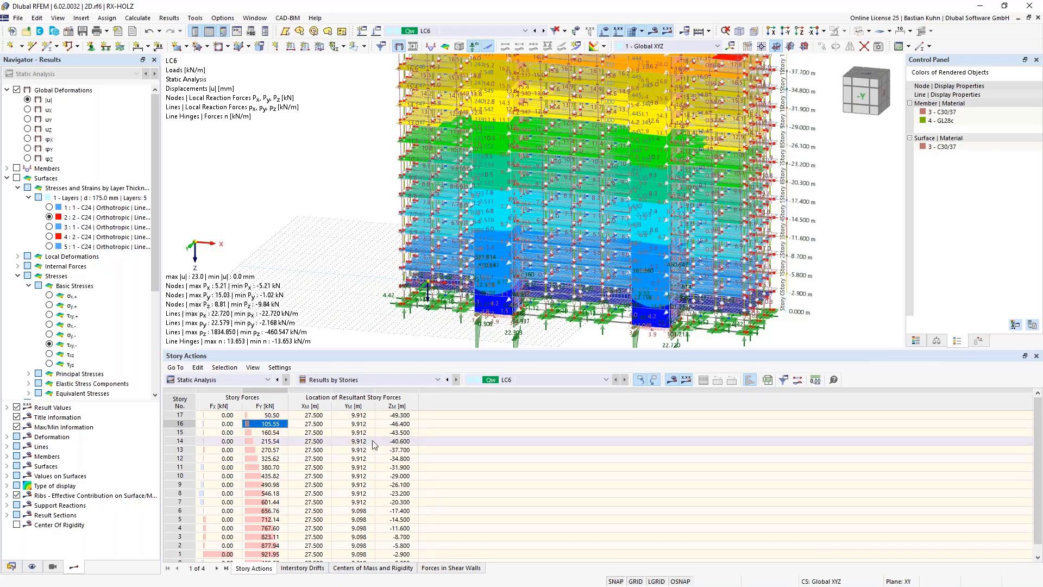
{"action": "left_click", "coordinate": [53, 568]}
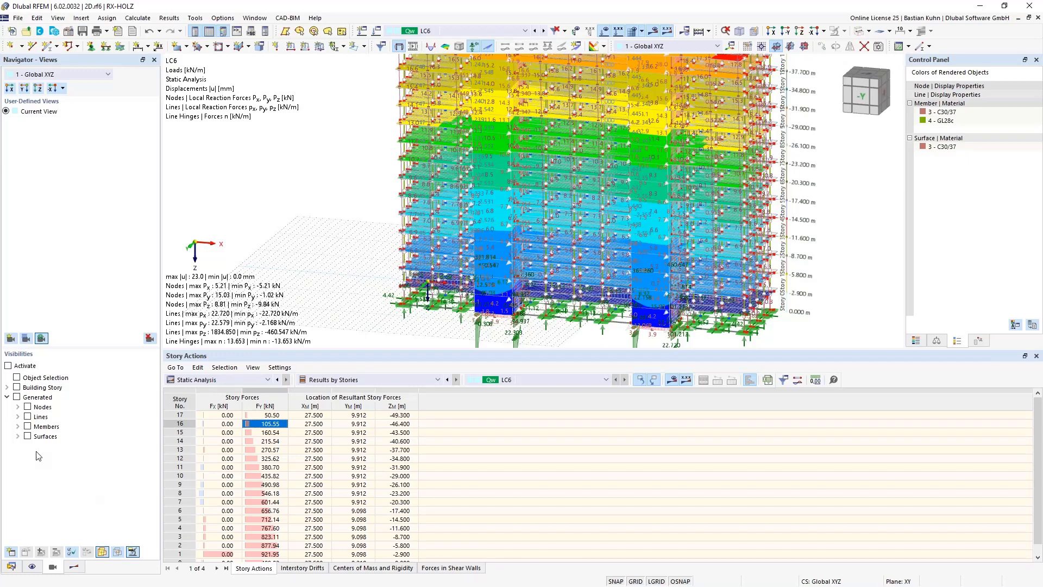
{"action": "left_click", "coordinate": [8, 387]}
{"action": "left_click_drag", "start_coordinate": [152, 431], "coordinate": [154, 510]}
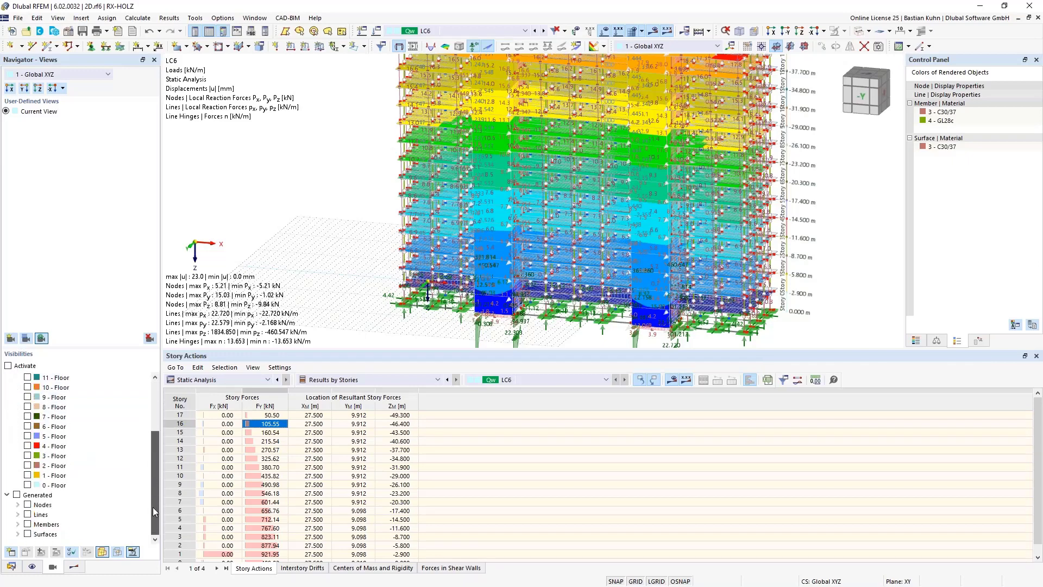
{"action": "left_click", "coordinate": [34, 475]}
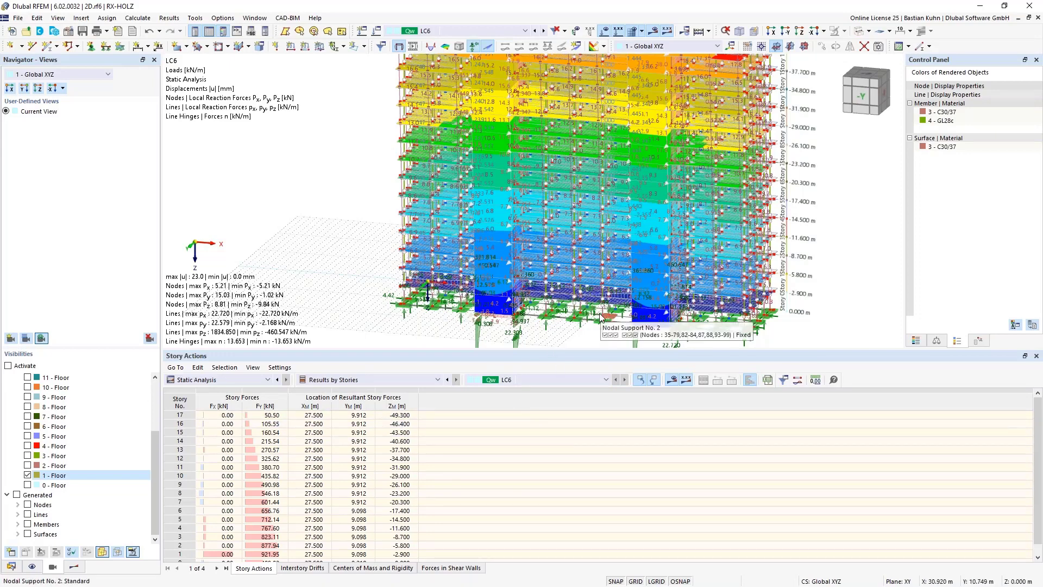
Examine the interstory drifts and the centers of mass and rigidity for all stories.
{"action": "left_click", "coordinate": [303, 567]}
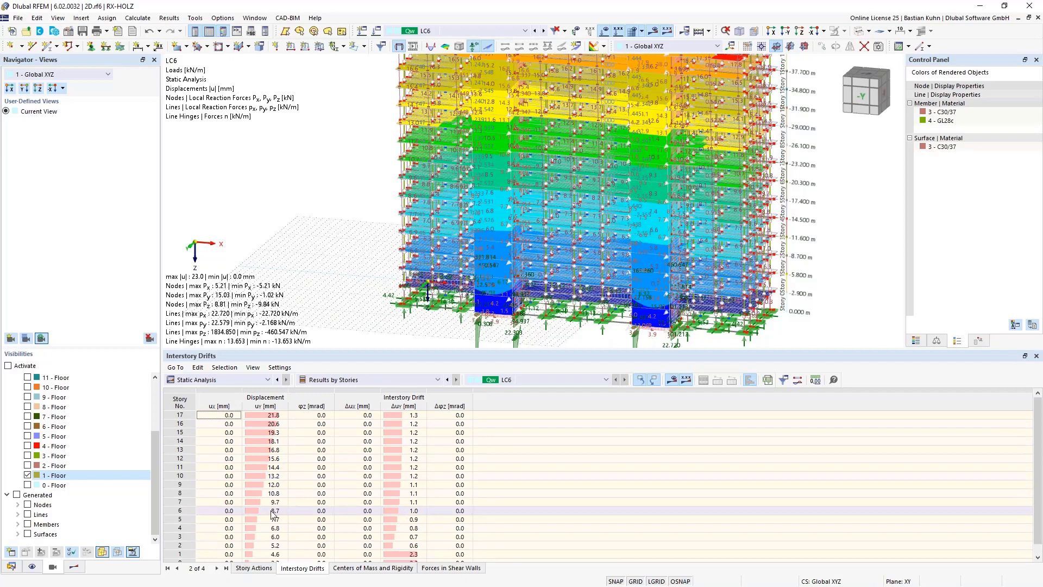
{"action": "scroll", "coordinate": [274, 516], "scroll_direction": "down", "scroll_amount": 1}
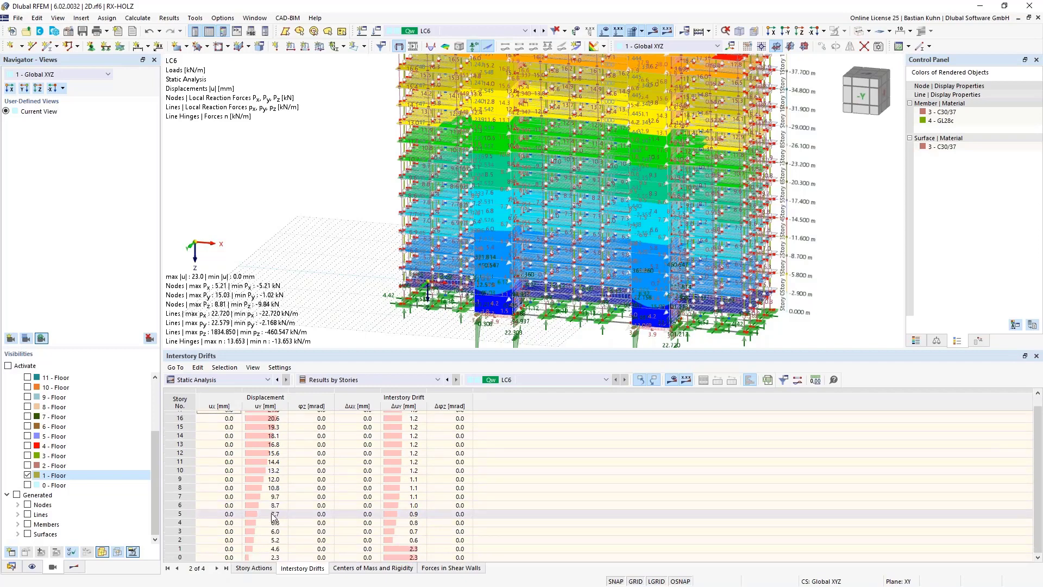
{"action": "left_click", "coordinate": [374, 569]}
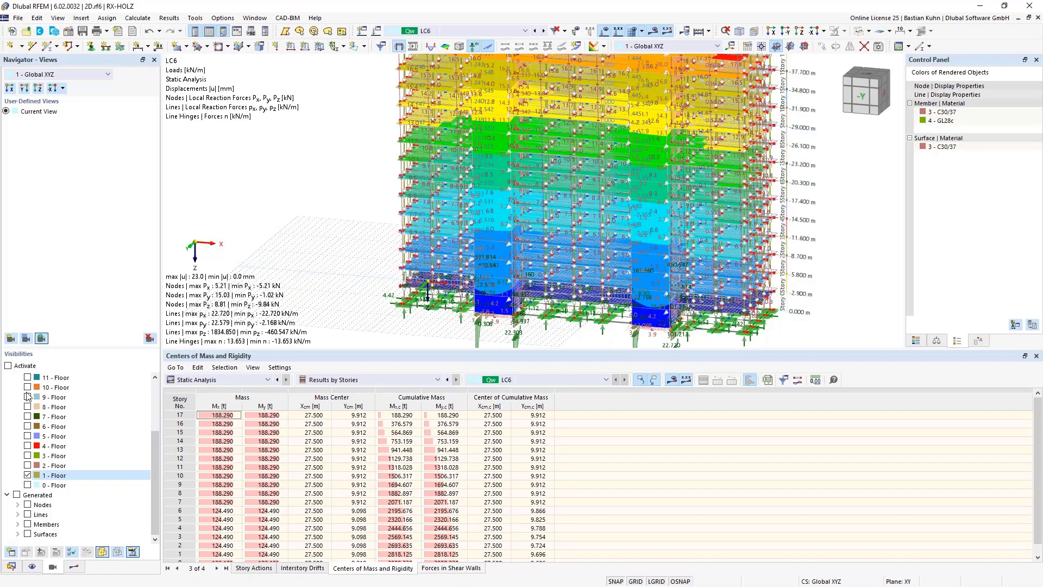
Activate the visibility of story 1 only and look up the shear force of shear wall 72 in story 4.
{"action": "left_click", "coordinate": [15, 367]}
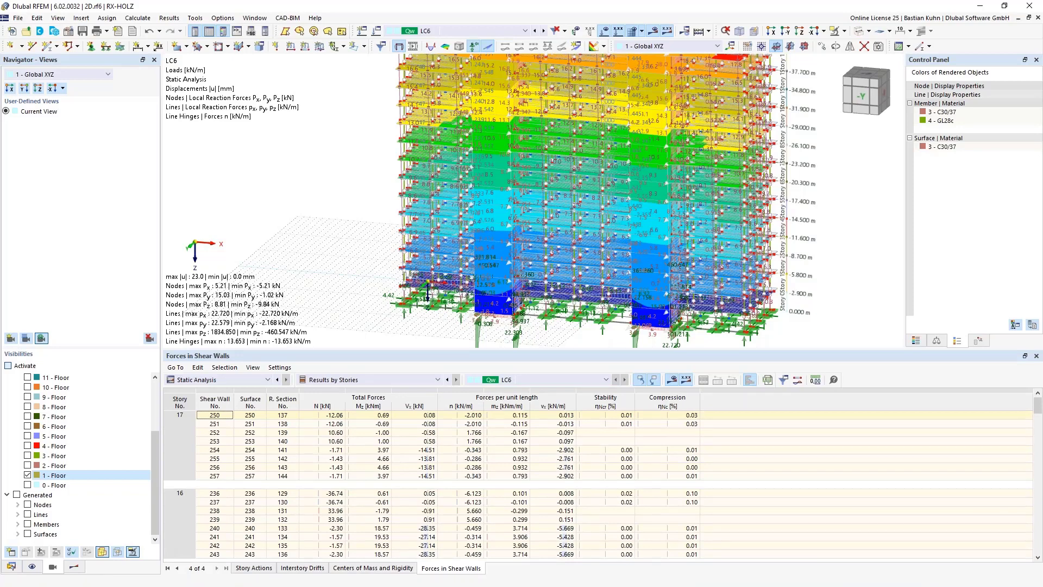
{"action": "left_click", "coordinate": [8, 365]}
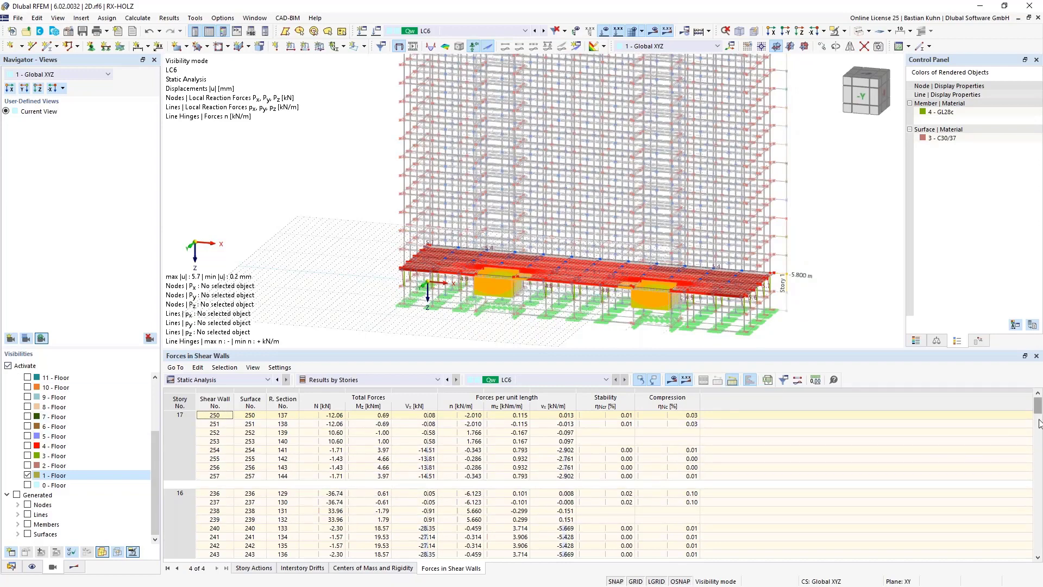
{"action": "scroll", "coordinate": [1038, 478], "scroll_direction": "down", "scroll_amount": 1}
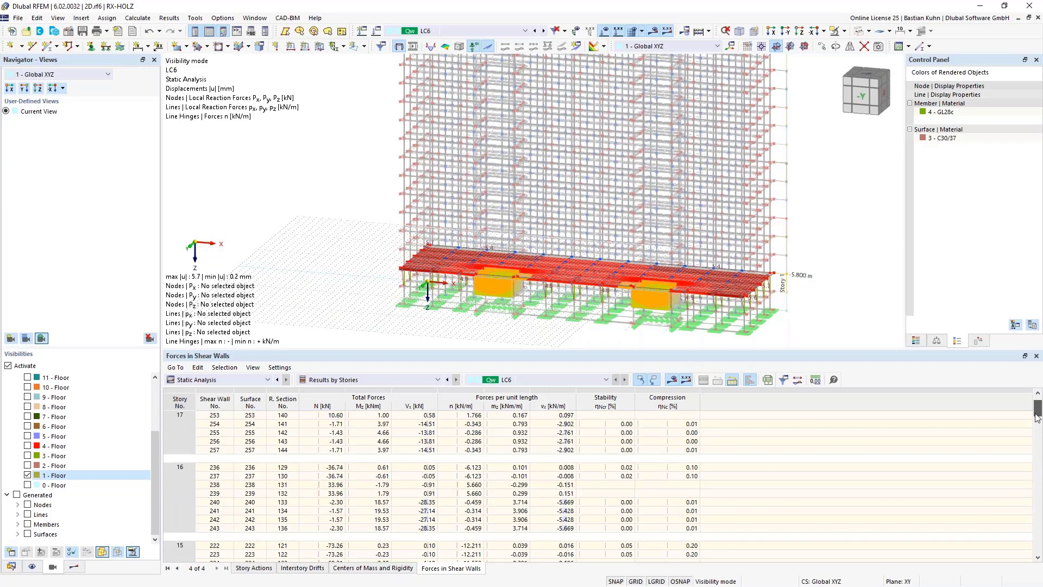
{"action": "left_click_drag", "start_coordinate": [1038, 417], "coordinate": [1038, 516]}
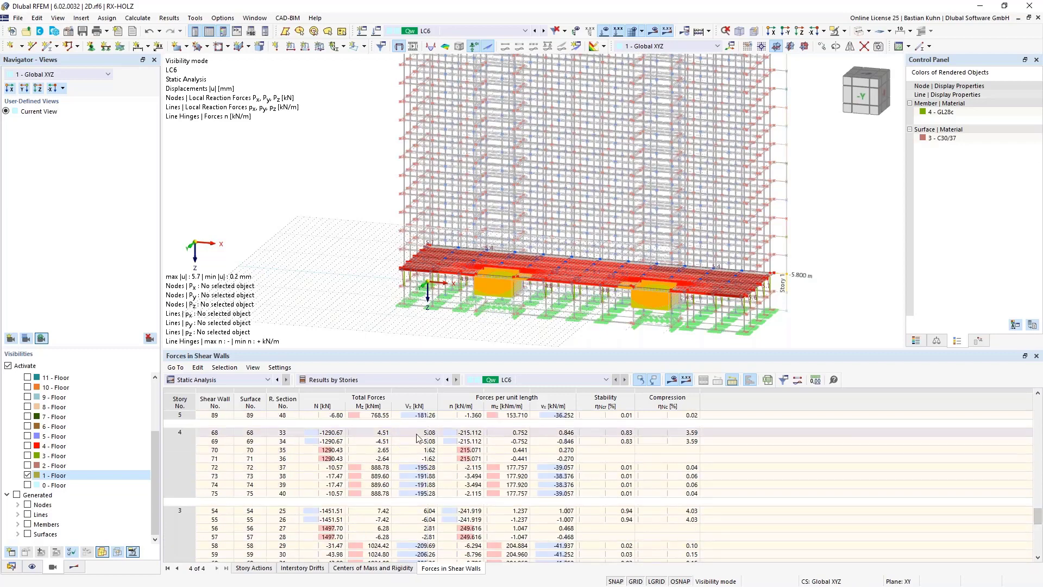
{"action": "left_click", "coordinate": [421, 468]}
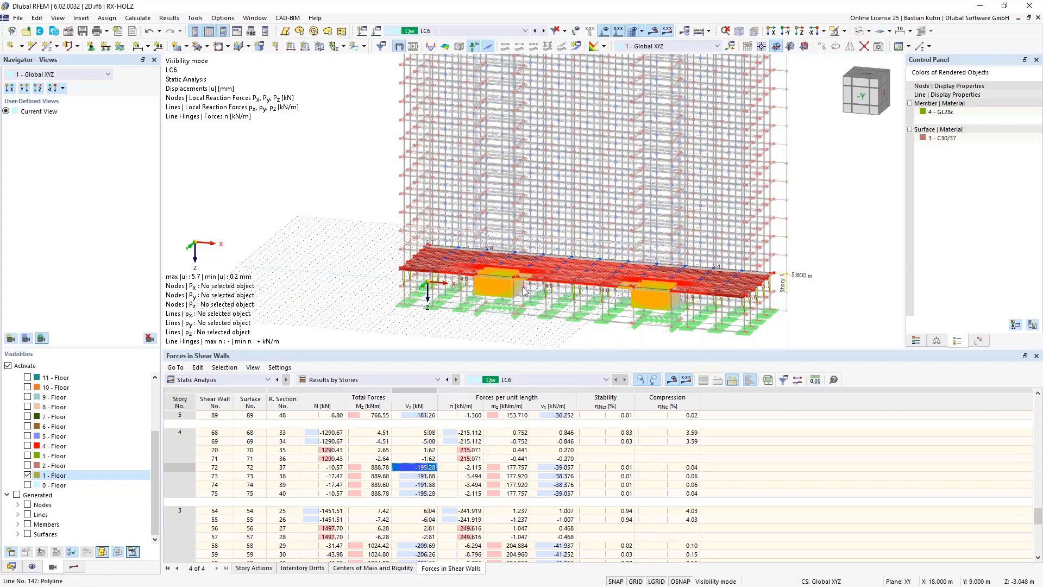
Inspect the concrete core wall surface 31 of story 1 and locate its entry among the result sections.
{"action": "scroll", "coordinate": [525, 292], "scroll_direction": "up", "scroll_amount": 5}
{"action": "scroll", "coordinate": [525, 292], "scroll_direction": "down", "scroll_amount": 4}
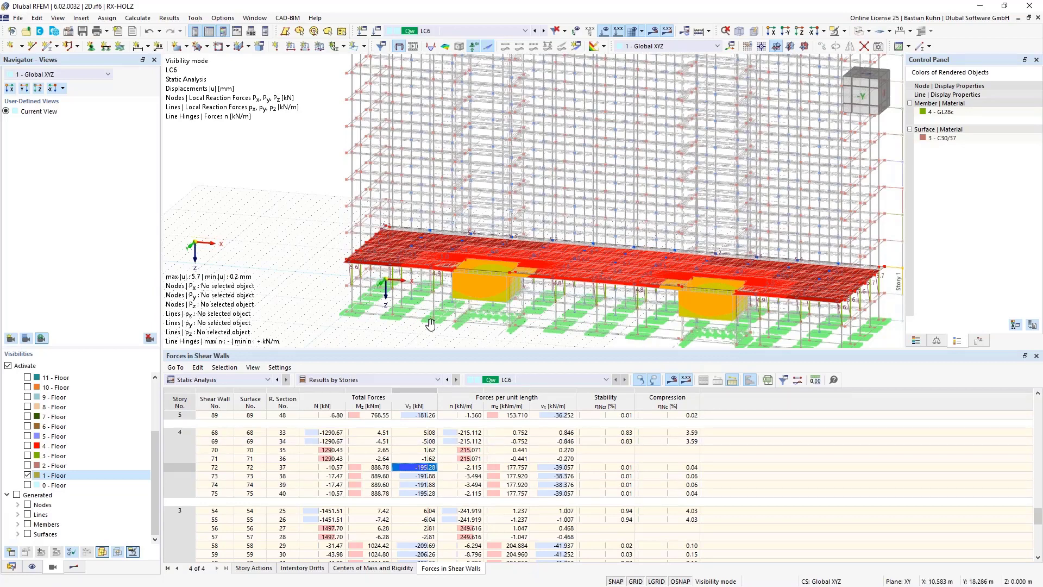
{"action": "middle_click_drag", "start_coordinate": [431, 324], "coordinate": [486, 216], "text": "ctrl"}
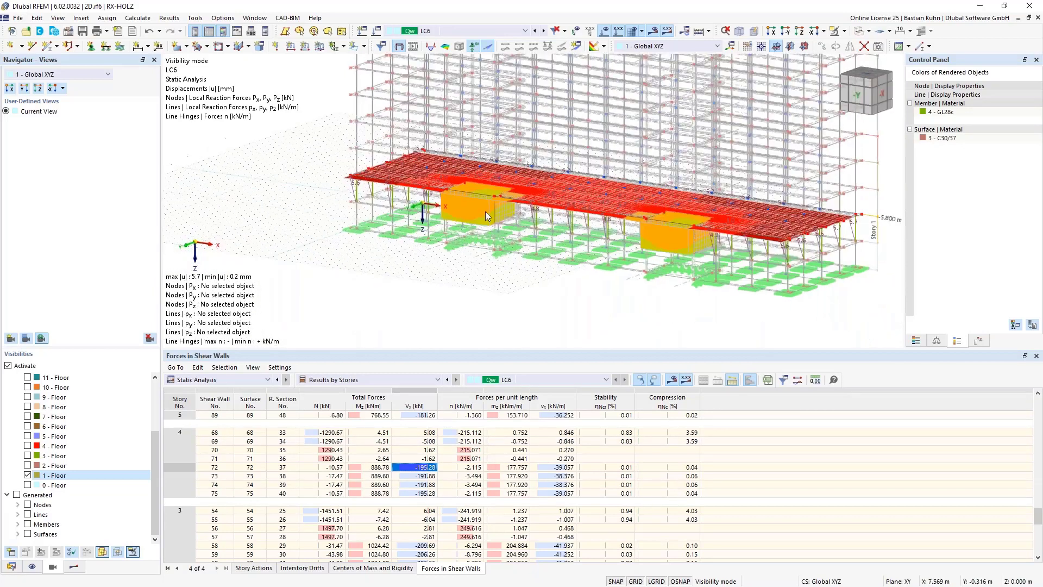
{"action": "scroll", "coordinate": [485, 211], "scroll_direction": "up", "scroll_amount": 5}
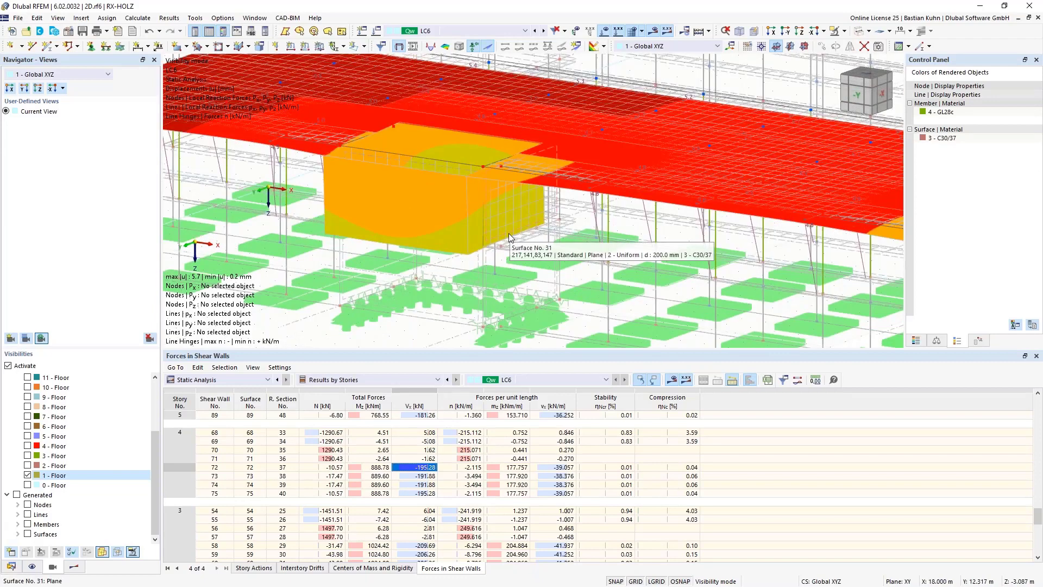
{"action": "left_click", "coordinate": [74, 566]}
{"action": "left_click_drag", "start_coordinate": [157, 261], "coordinate": [169, 402]}
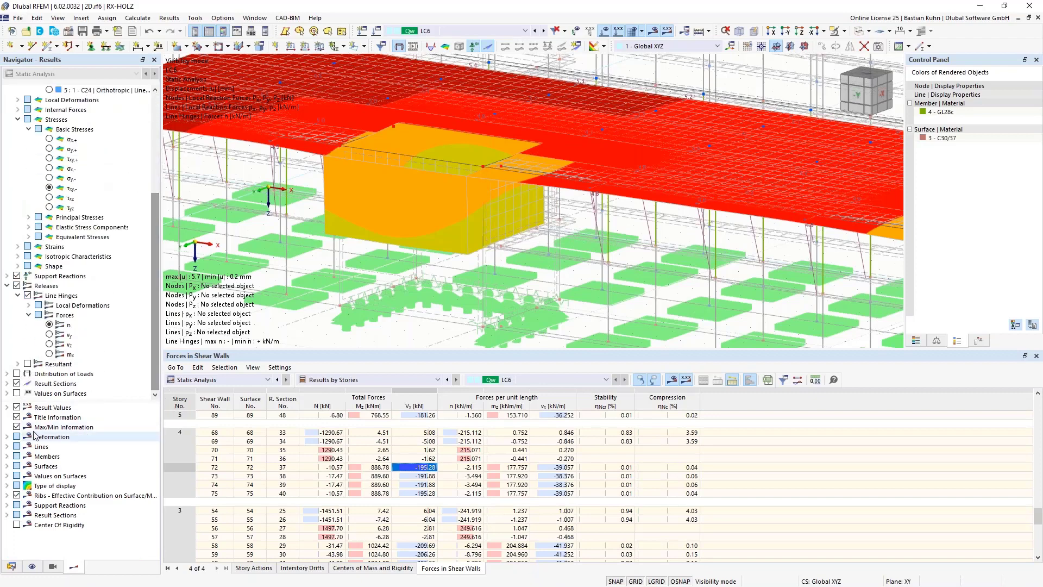
{"action": "left_click", "coordinate": [7, 384]}
{"action": "scroll", "coordinate": [9, 389], "scroll_direction": "down", "scroll_amount": 7}
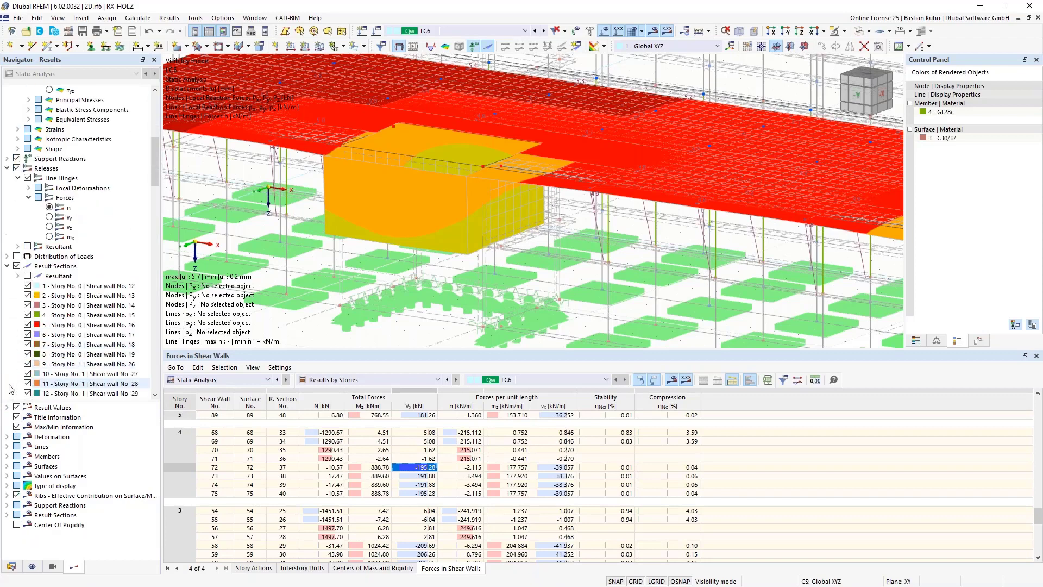
{"action": "scroll", "coordinate": [9, 389], "scroll_direction": "down", "scroll_amount": 2}
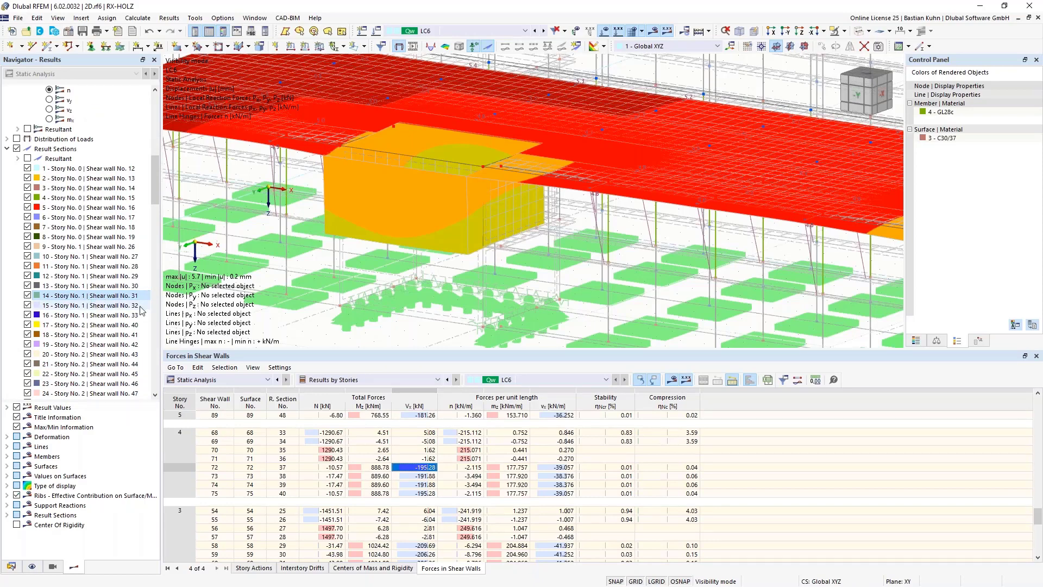
Isolate core wall surface 31 using visibility by selected and related objects.
{"action": "scroll", "coordinate": [531, 239], "scroll_direction": "up", "scroll_amount": 3}
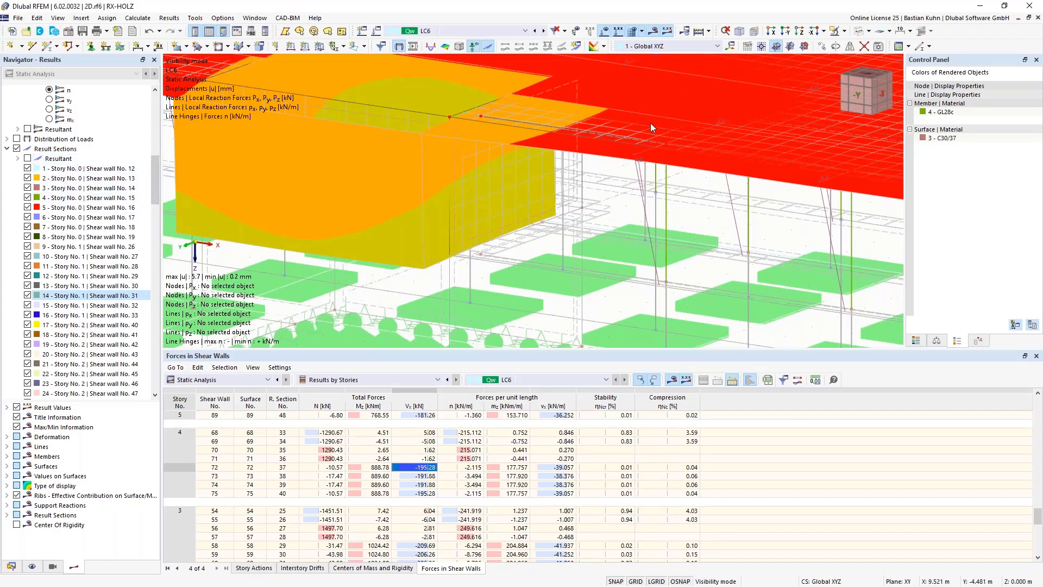
{"action": "left_click", "coordinate": [845, 32]}
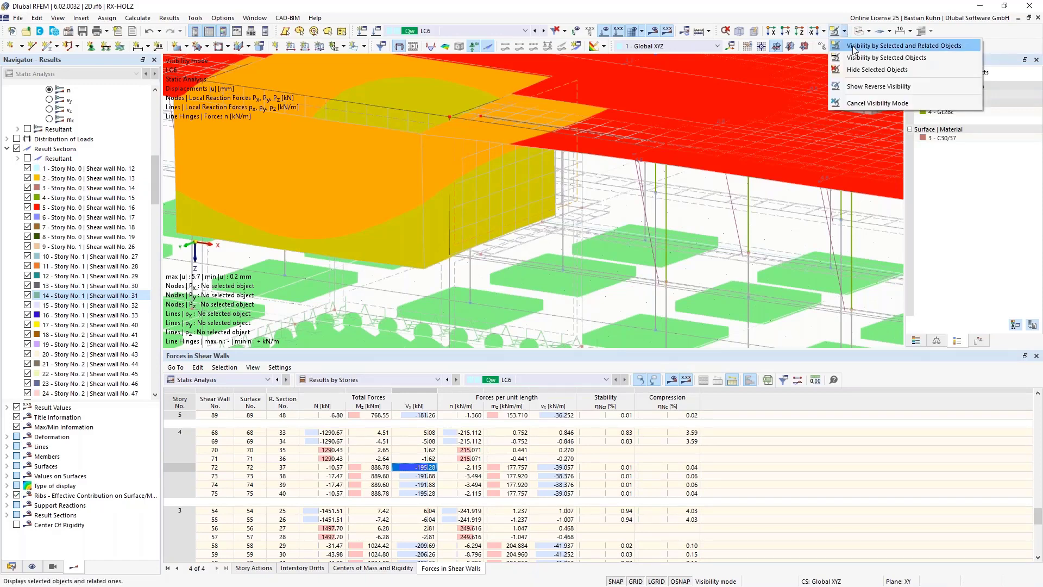
{"action": "left_click", "coordinate": [854, 47]}
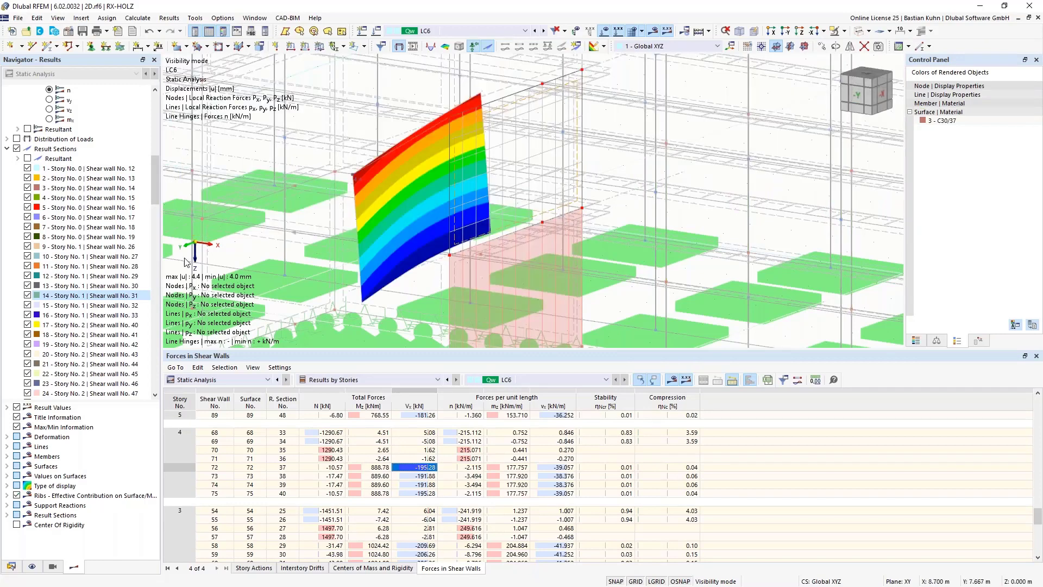
Display the resultant of the result sections and inspect it at the isolated core wall surface 31.
{"action": "left_click", "coordinate": [27, 158]}
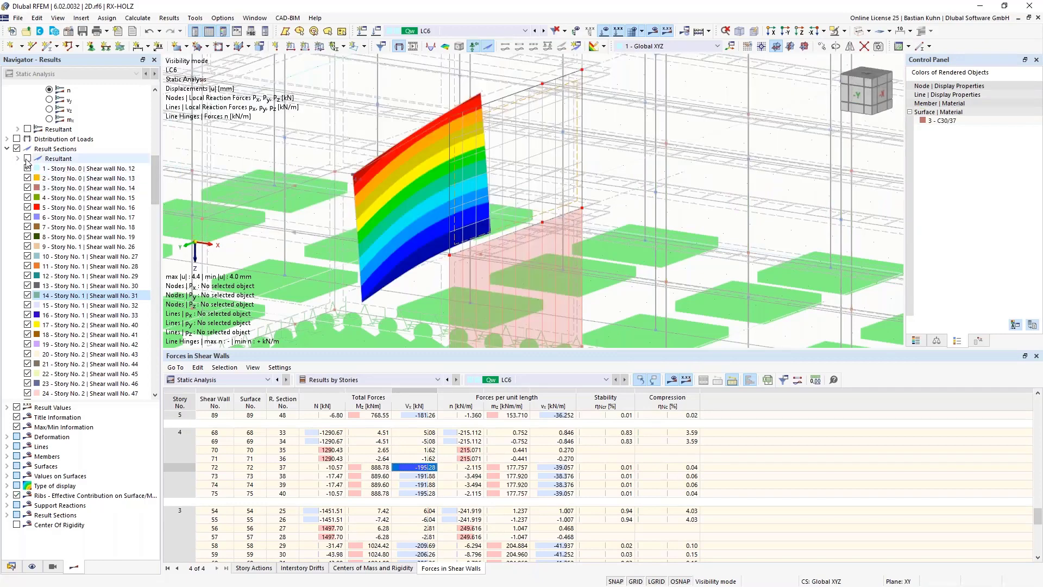
{"action": "scroll", "coordinate": [648, 213], "scroll_direction": "down", "scroll_amount": 2}
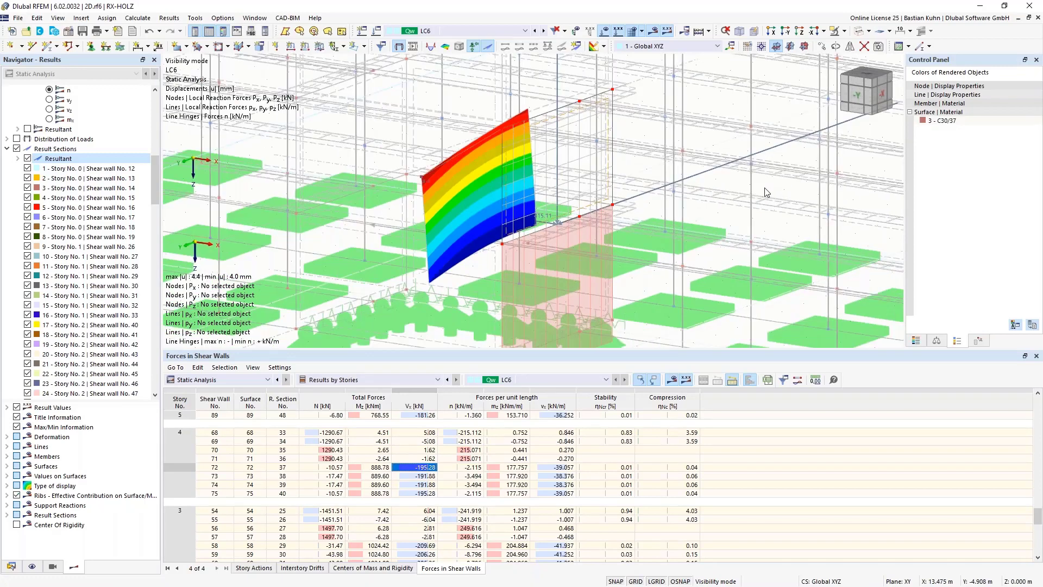
{"action": "scroll", "coordinate": [647, 212], "scroll_direction": "up", "scroll_amount": 2}
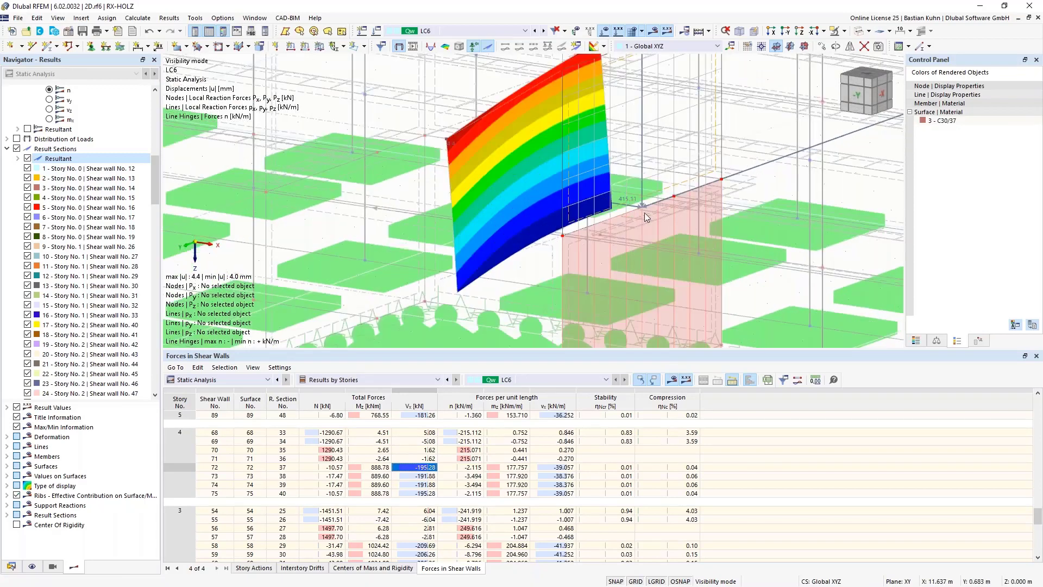
{"action": "scroll", "coordinate": [666, 214], "scroll_direction": "down", "scroll_amount": 2}
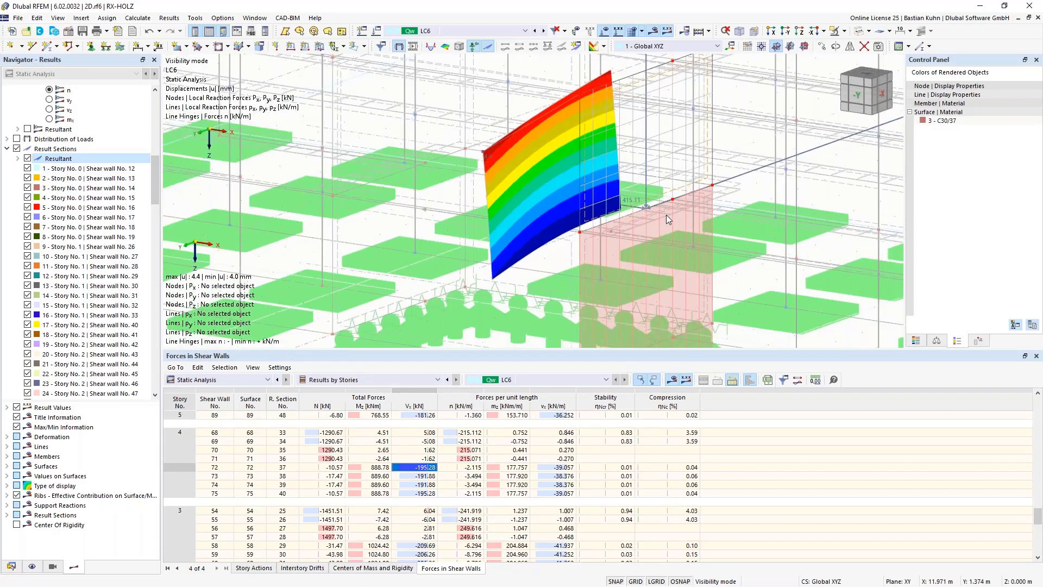
Hide the PX and PZ components of the result section resultant, leaving only PY displayed.
{"action": "left_click", "coordinate": [18, 159]}
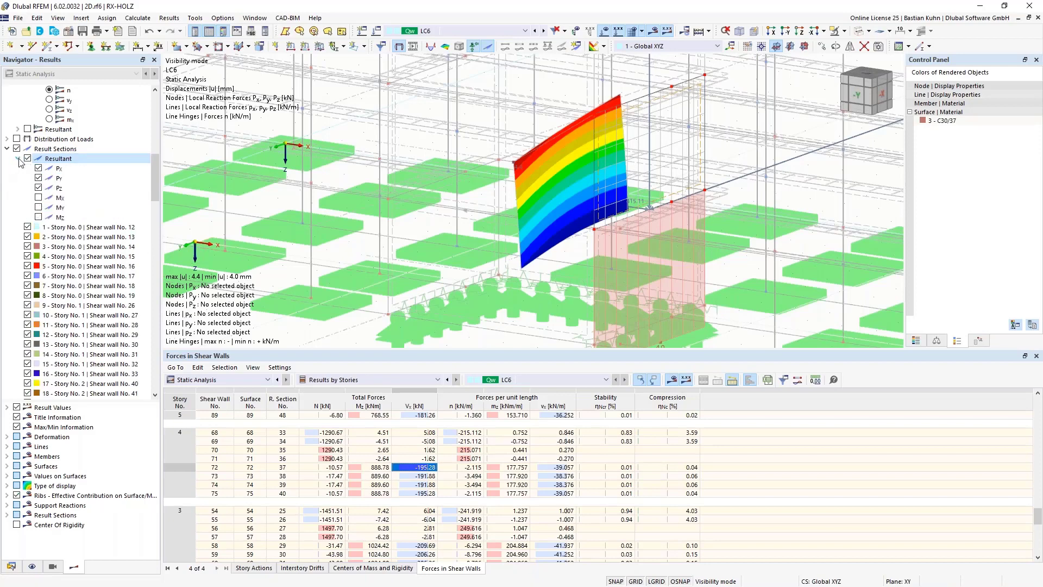
{"action": "left_click", "coordinate": [38, 188]}
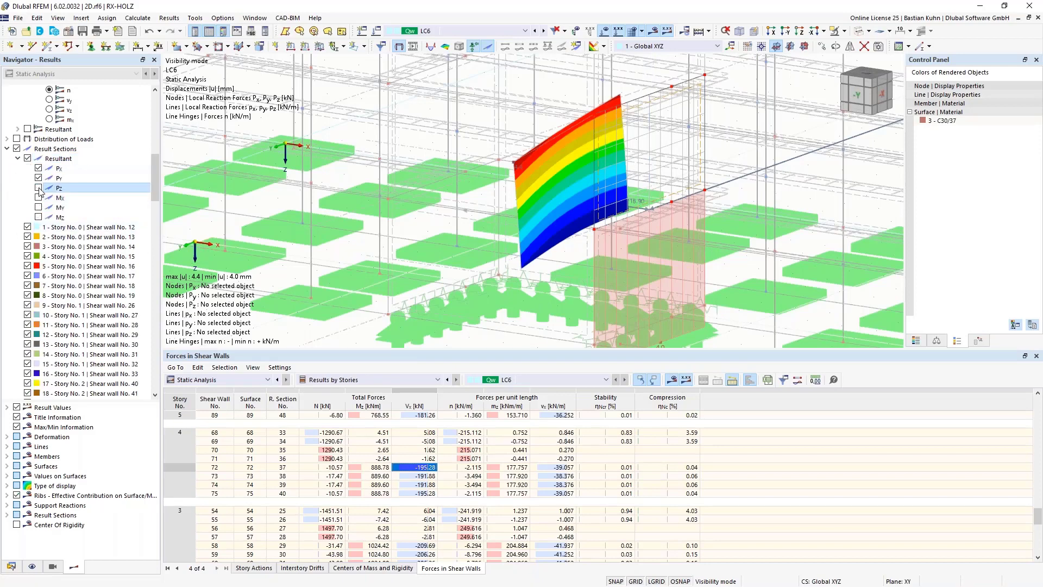
{"action": "left_click", "coordinate": [38, 168]}
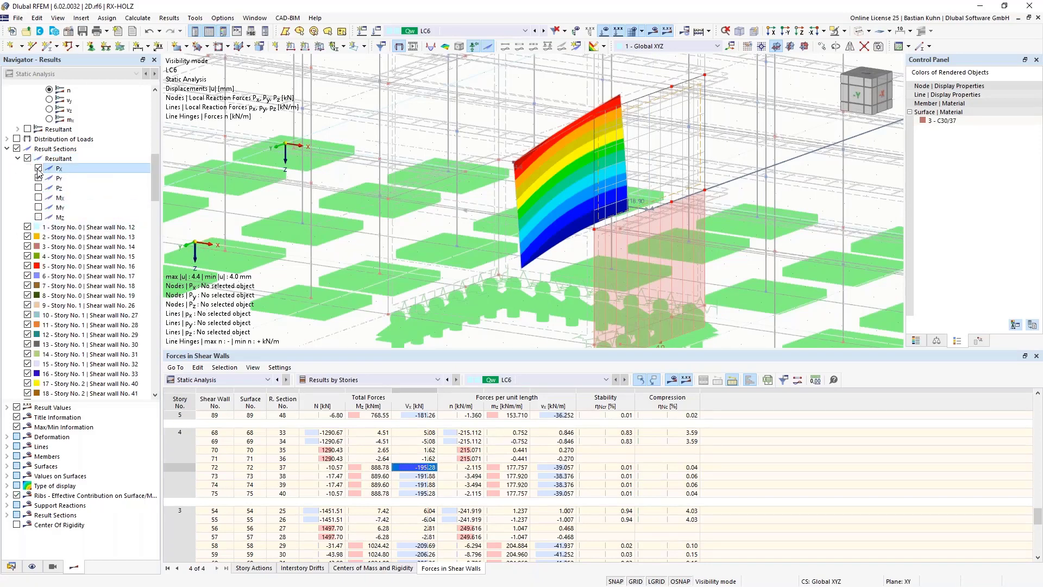
{"action": "scroll", "coordinate": [532, 213], "scroll_direction": "down", "scroll_amount": 3}
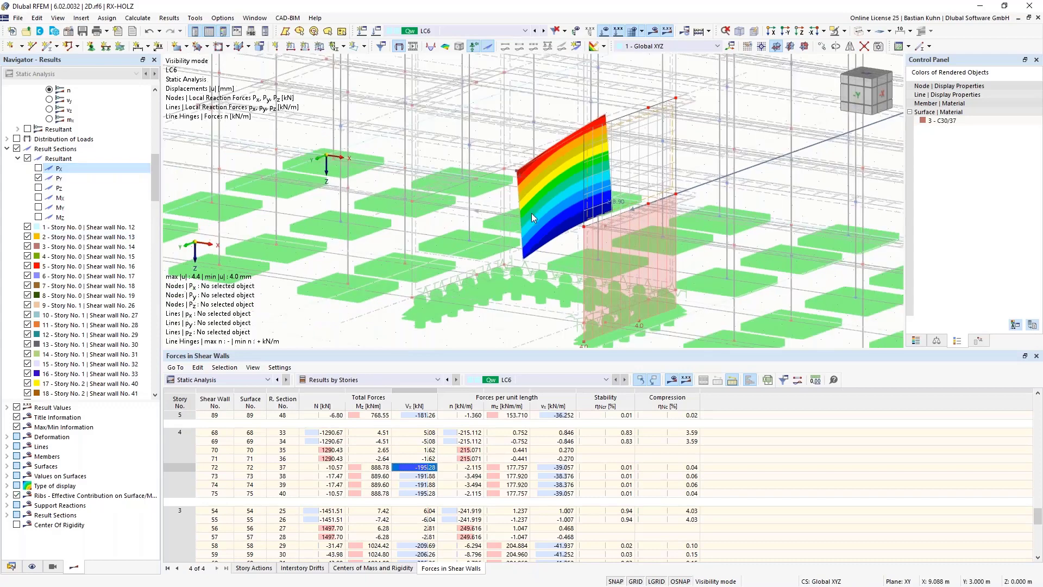
{"action": "left_click_drag", "start_coordinate": [155, 179], "coordinate": [151, 114]}
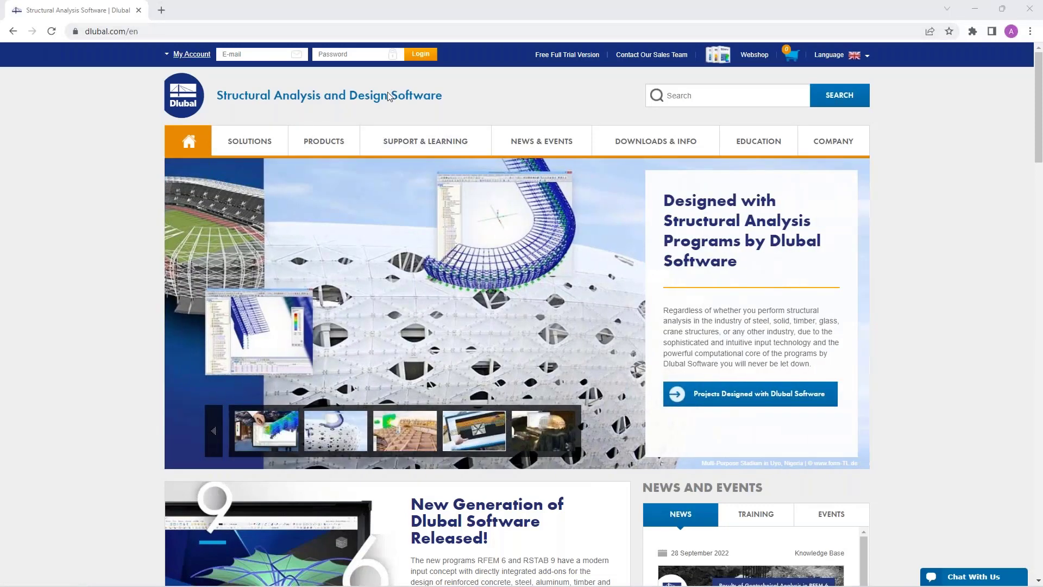
On the Dlubal website in the browser, open the webinar "Analysis of Multilayer Surfaces and Application of Building Models in RFEM 6" from the webinar list.
{"action": "mouse_move", "coordinate": [533, 142]}
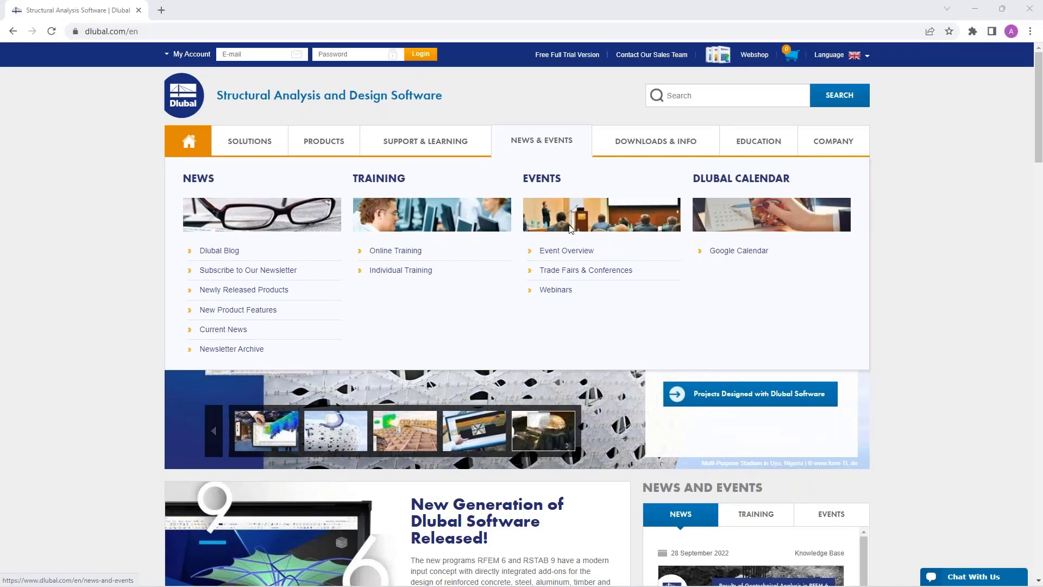
{"action": "left_click", "coordinate": [555, 291]}
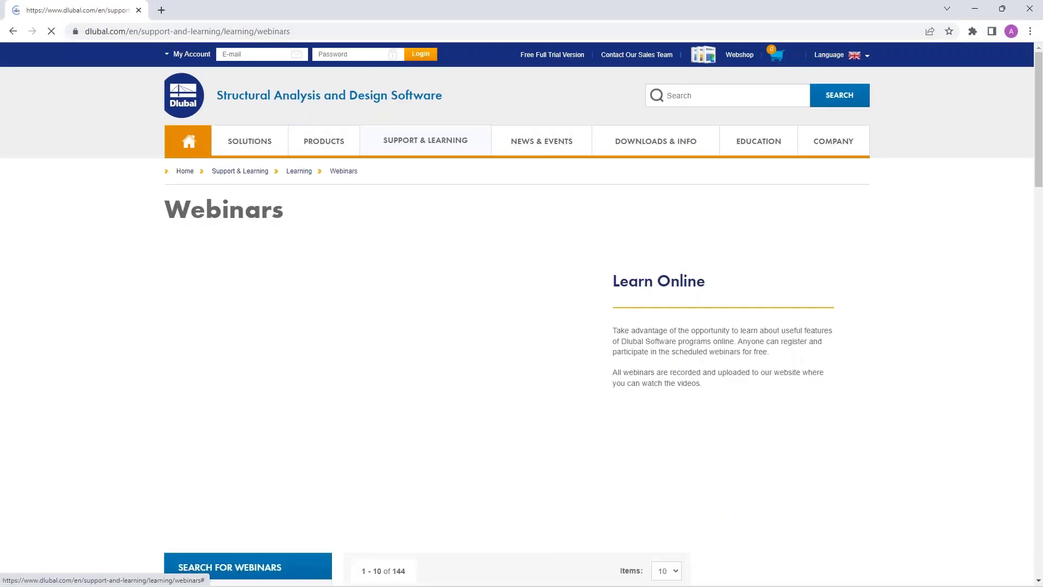
{"action": "scroll", "coordinate": [554, 315], "scroll_direction": "down", "scroll_amount": 6}
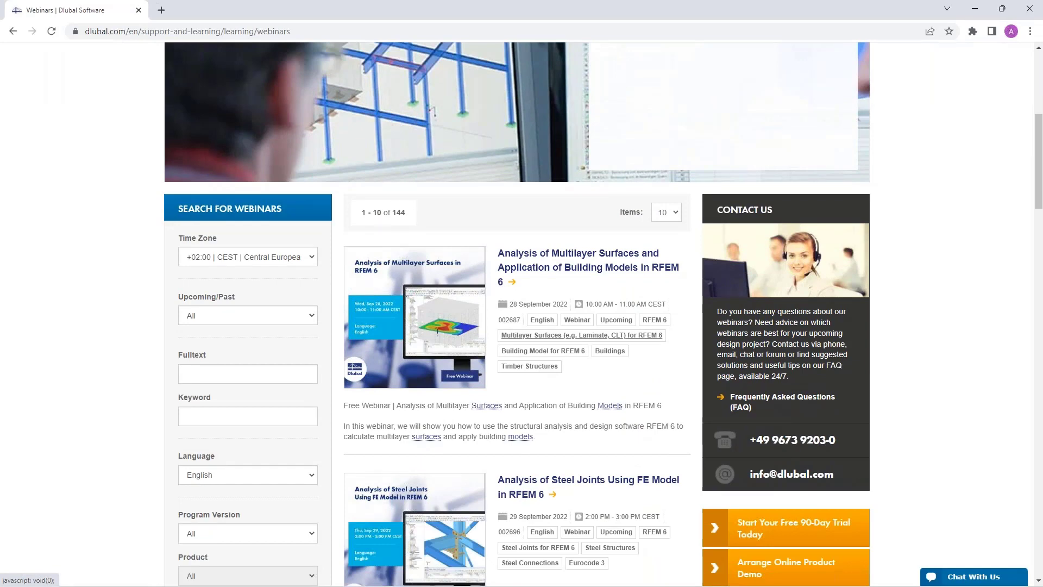
{"action": "scroll", "coordinate": [581, 335], "scroll_direction": "down", "scroll_amount": 3}
{"action": "scroll", "coordinate": [582, 335], "scroll_direction": "up", "scroll_amount": 2}
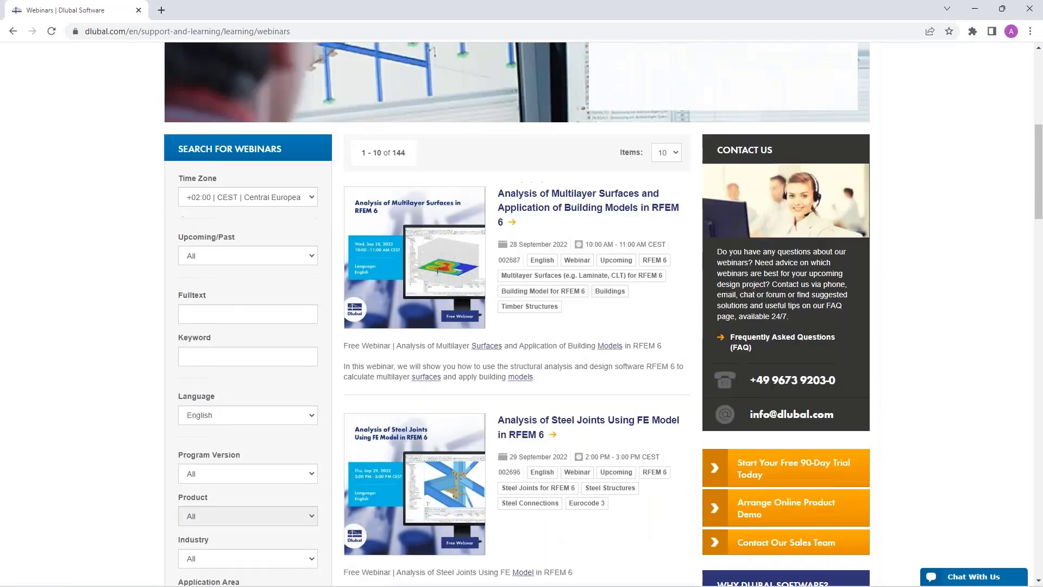
{"action": "left_click", "coordinate": [553, 207]}
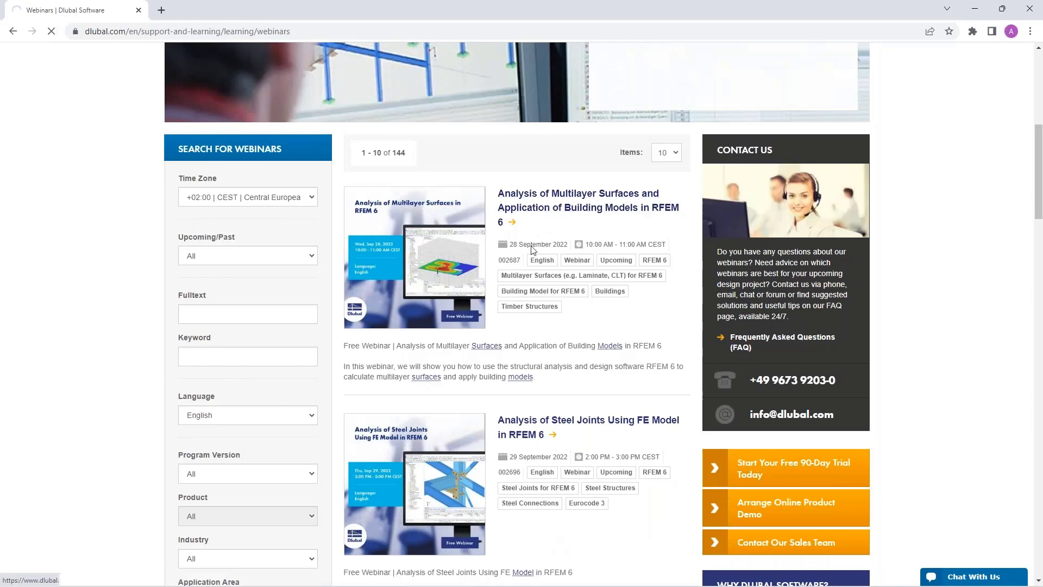
Look through the webinar page down to its Models to Download section with the High-Rise Building model.
{"action": "scroll", "coordinate": [480, 328], "scroll_direction": "down", "scroll_amount": 4}
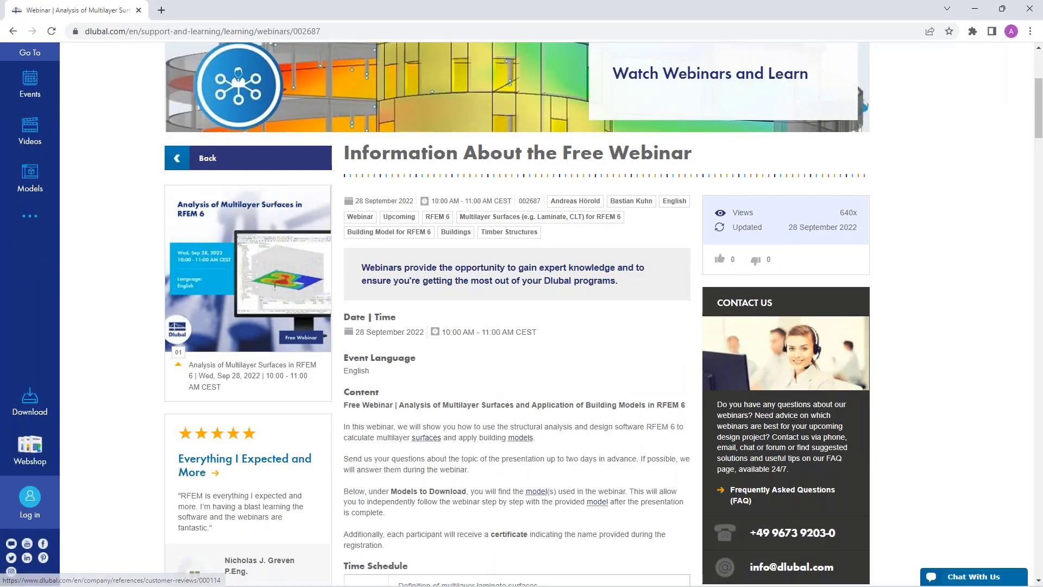
{"action": "scroll", "coordinate": [459, 452], "scroll_direction": "down", "scroll_amount": 15}
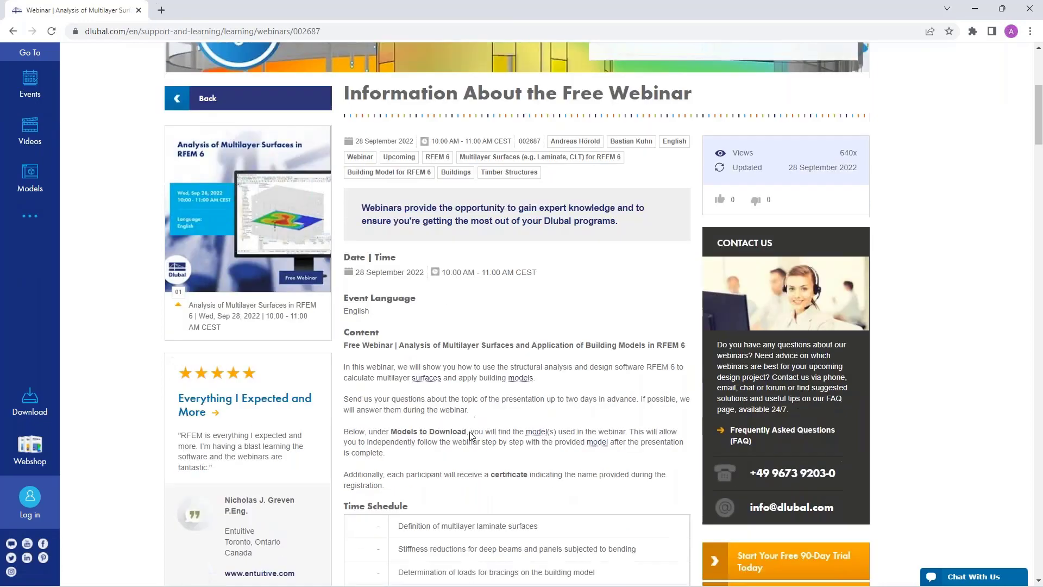
{"action": "scroll", "coordinate": [471, 432], "scroll_direction": "down", "scroll_amount": 17}
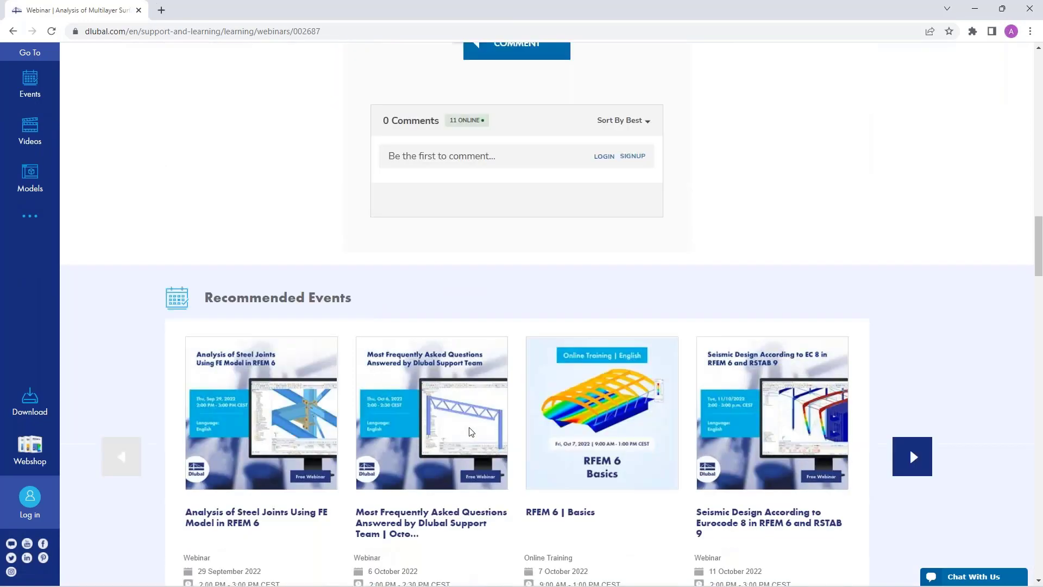
{"action": "scroll", "coordinate": [268, 366], "scroll_direction": "down", "scroll_amount": 1}
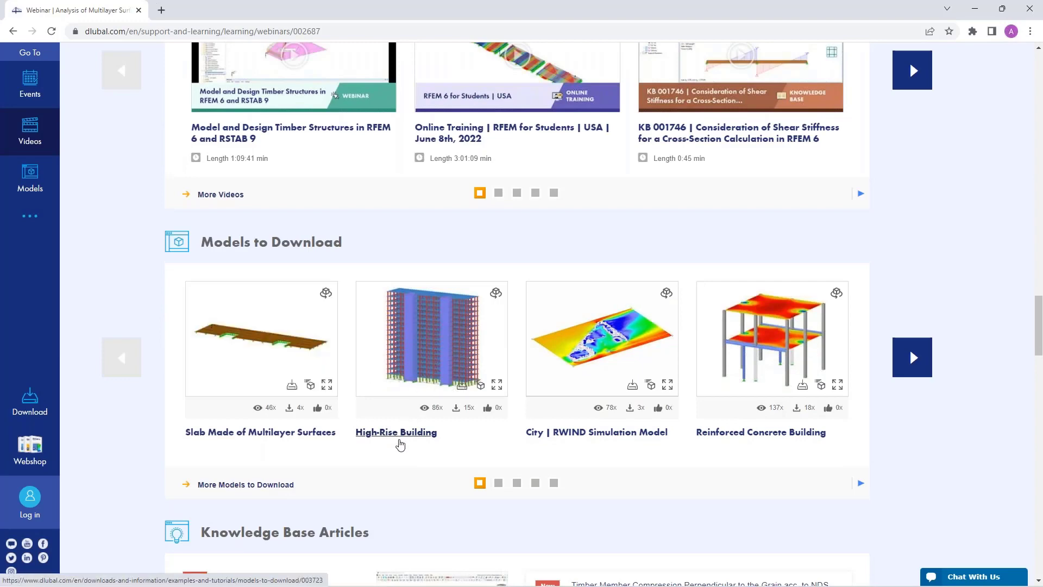
Open the Free Full Trial Version page and review the trial downloads for RFEM 6, RSTAB 9, RSECTION 1 and RWIND 2.
{"action": "scroll", "coordinate": [400, 443], "scroll_direction": "up", "scroll_amount": 18}
{"action": "scroll", "coordinate": [400, 438], "scroll_direction": "up", "scroll_amount": 18}
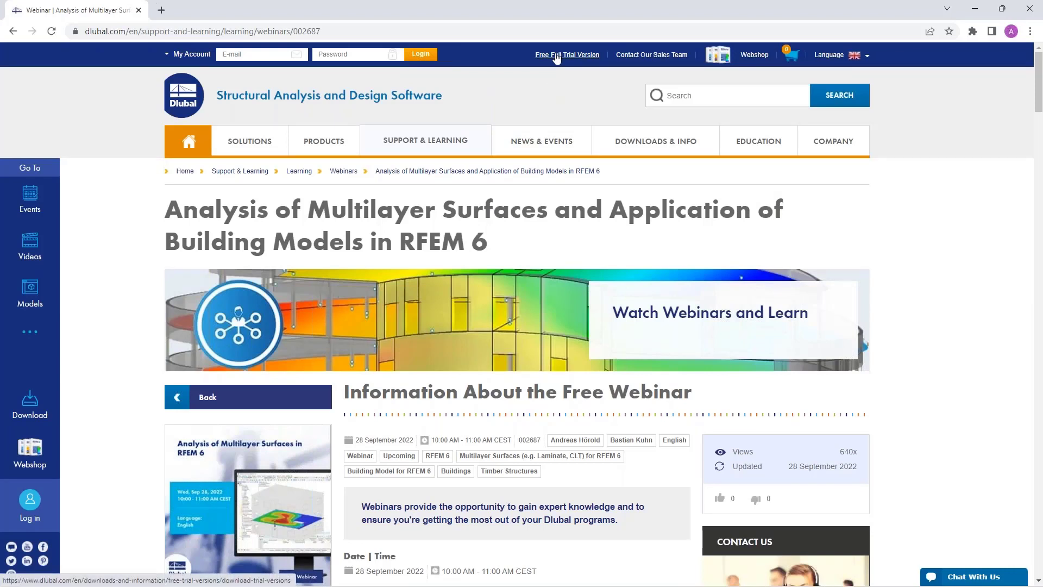
{"action": "left_click", "coordinate": [560, 56]}
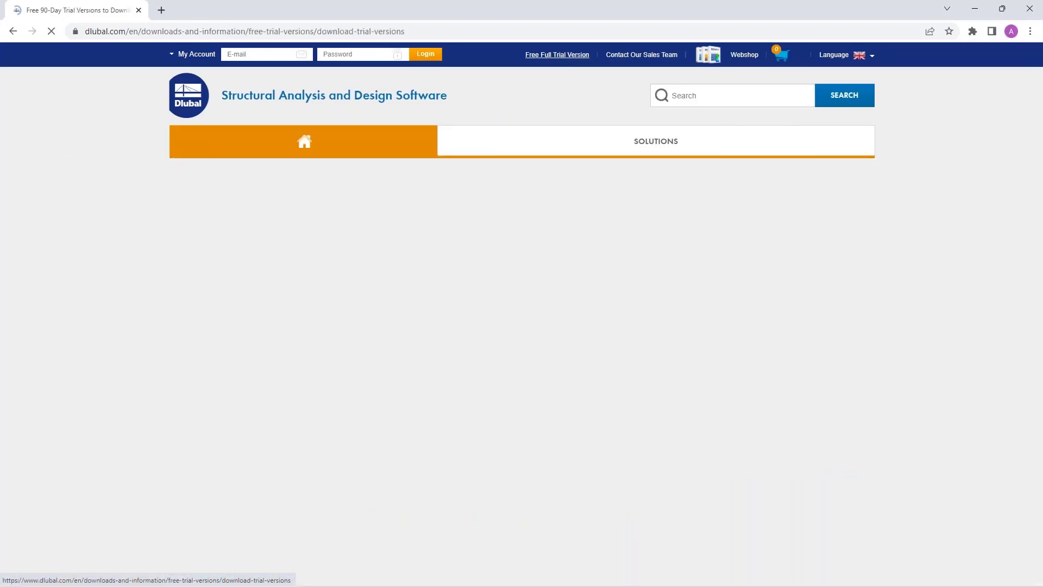
{"action": "scroll", "coordinate": [211, 272], "scroll_direction": "down", "scroll_amount": 1}
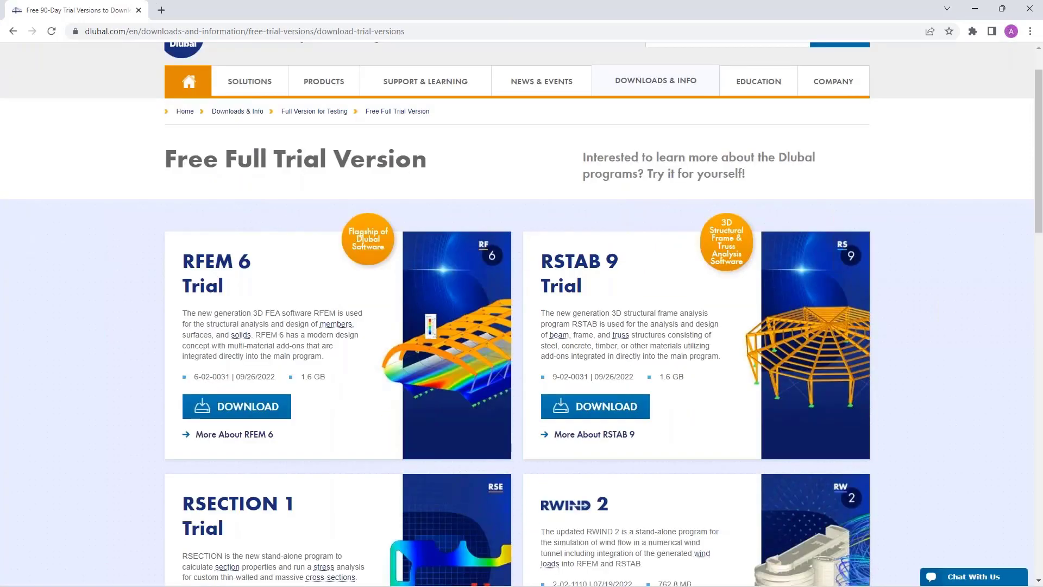
{"action": "scroll", "coordinate": [190, 247], "scroll_direction": "down", "scroll_amount": 1}
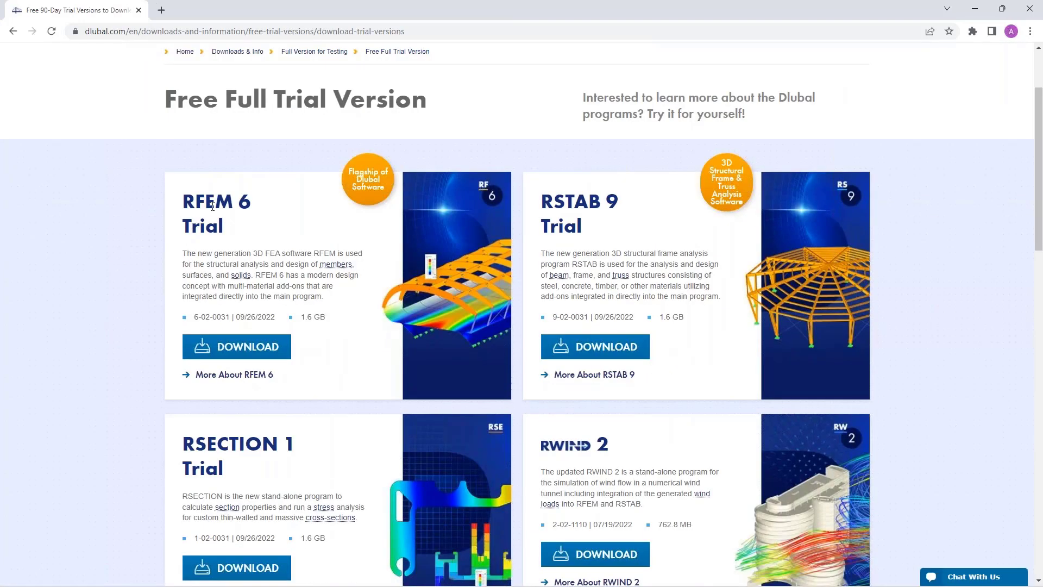
{"action": "scroll", "coordinate": [603, 257], "scroll_direction": "down", "scroll_amount": 1}
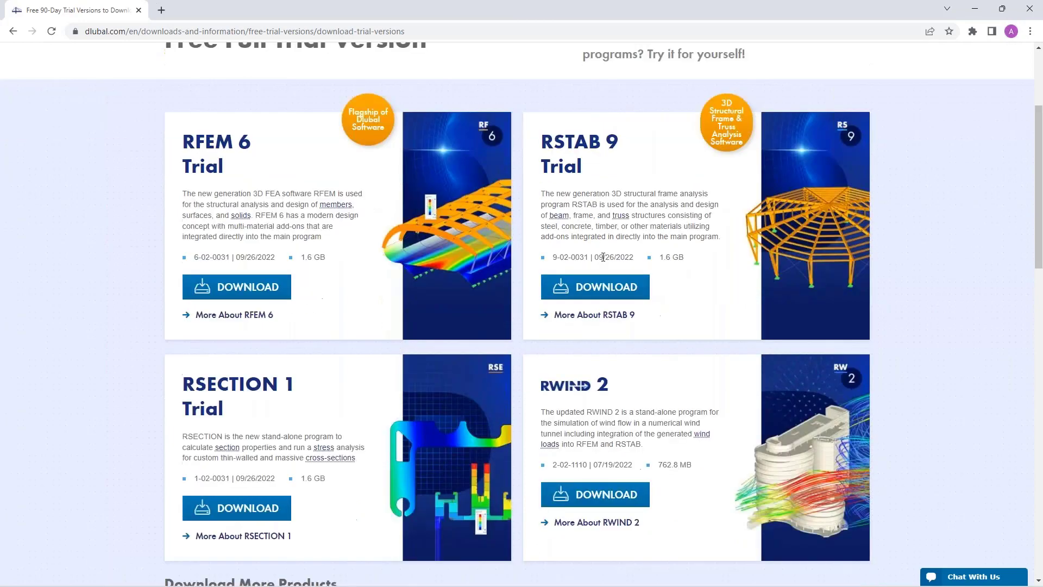
{"action": "scroll", "coordinate": [603, 257], "scroll_direction": "down", "scroll_amount": 1}
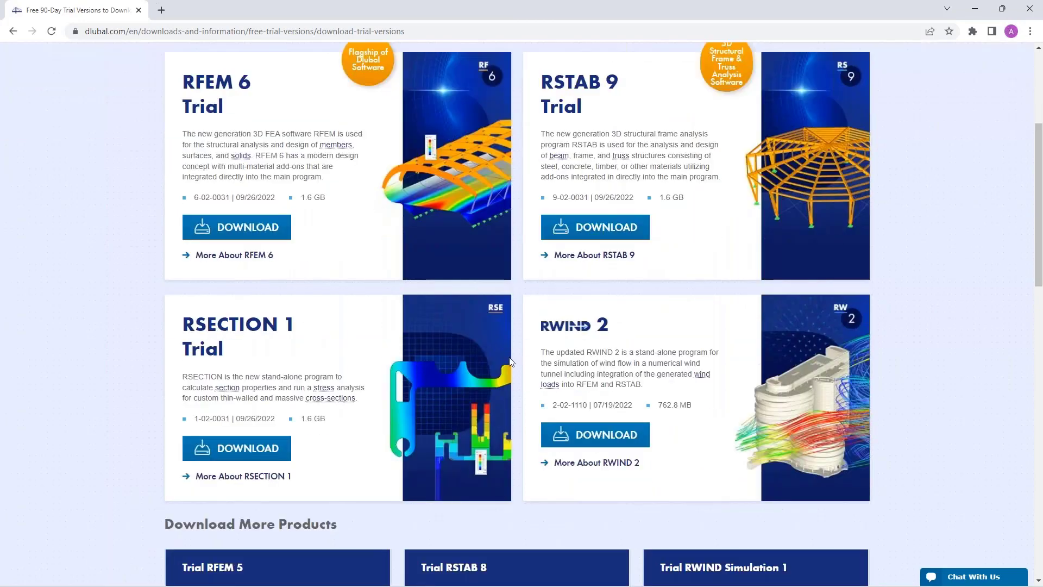
{"action": "scroll", "coordinate": [607, 350], "scroll_direction": "up", "scroll_amount": 4}
{"action": "scroll", "coordinate": [375, 367], "scroll_direction": "down", "scroll_amount": 2}
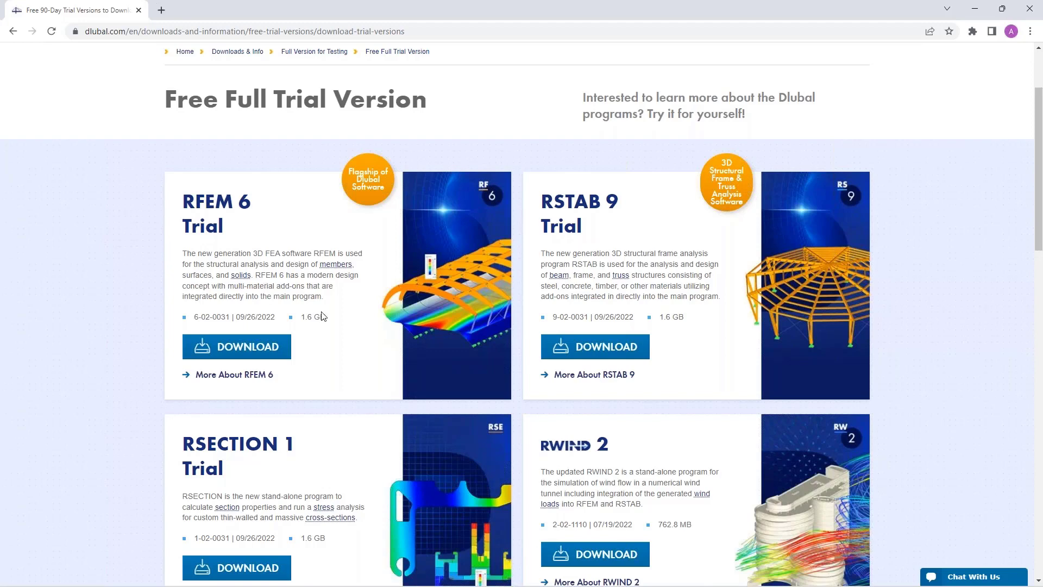
{"action": "scroll", "coordinate": [323, 317], "scroll_direction": "up", "scroll_amount": 1}
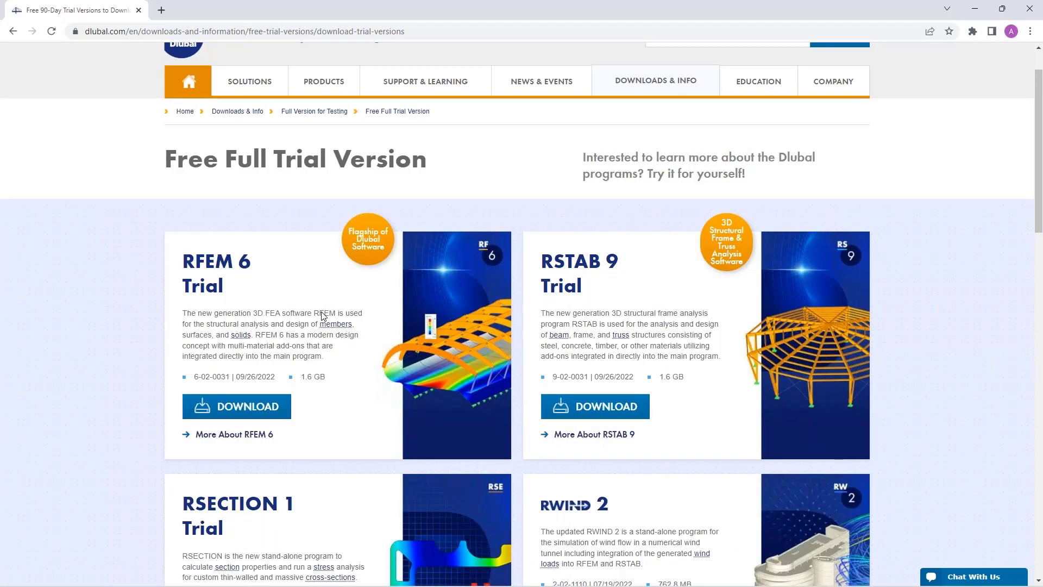